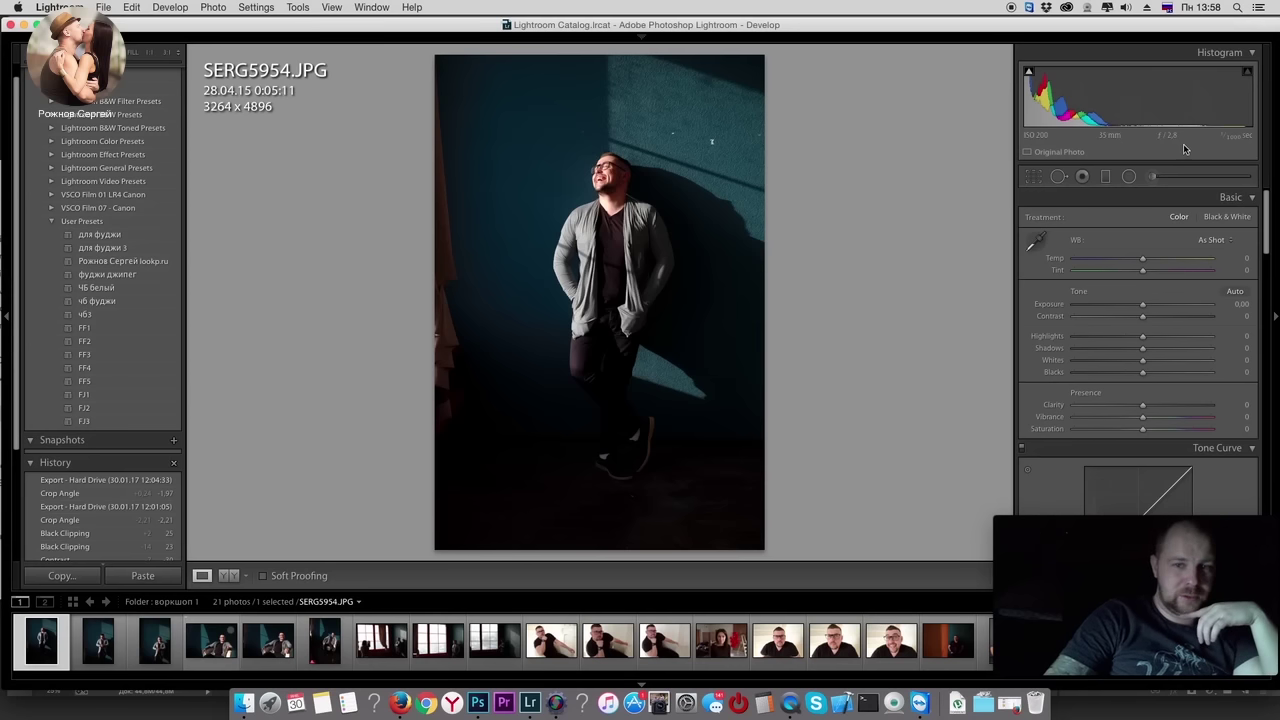
Step: Apply the фуджи джипег preset to SERG5954 and straighten the crop to −0.69
left_click(160, 275)
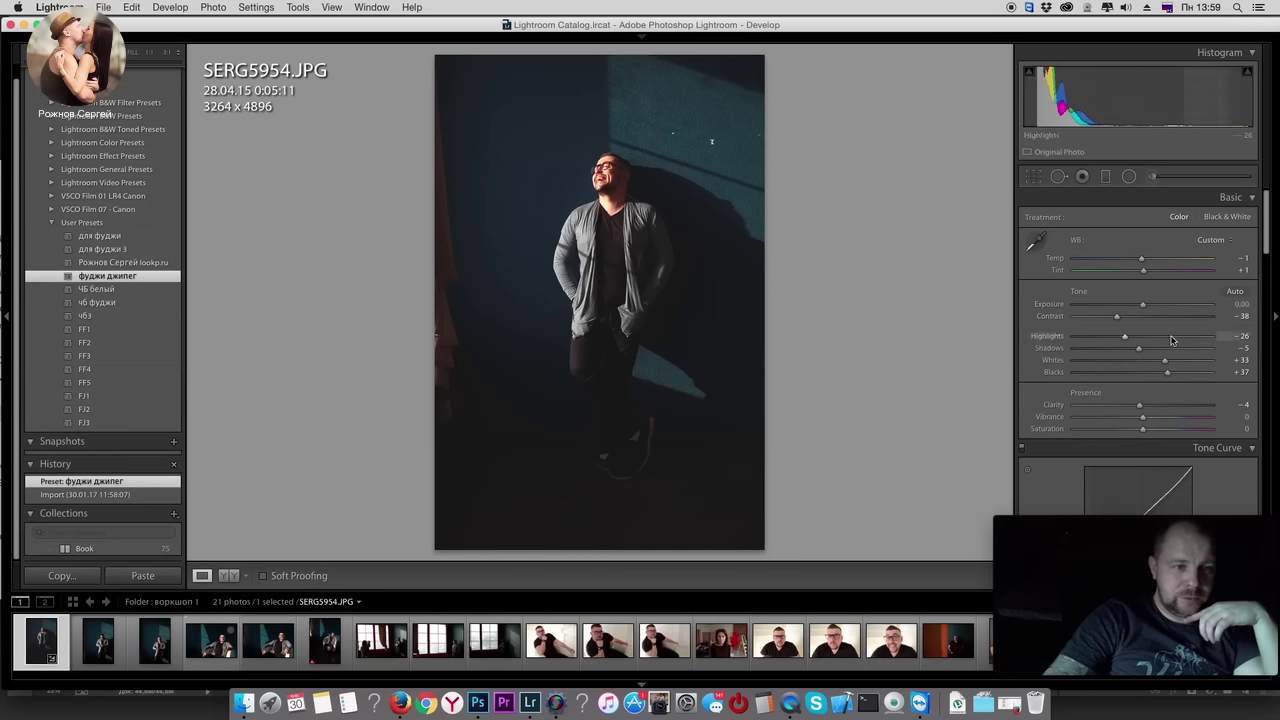
left_click(1033, 176)
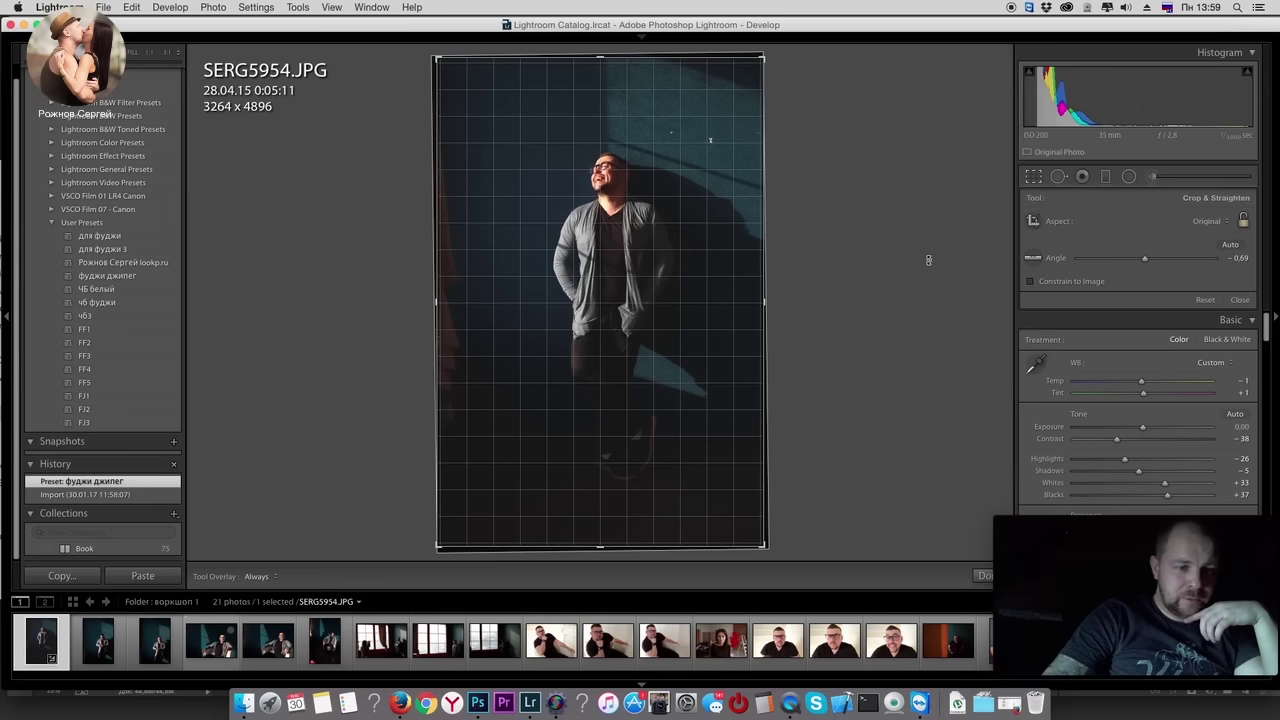
key("Return")
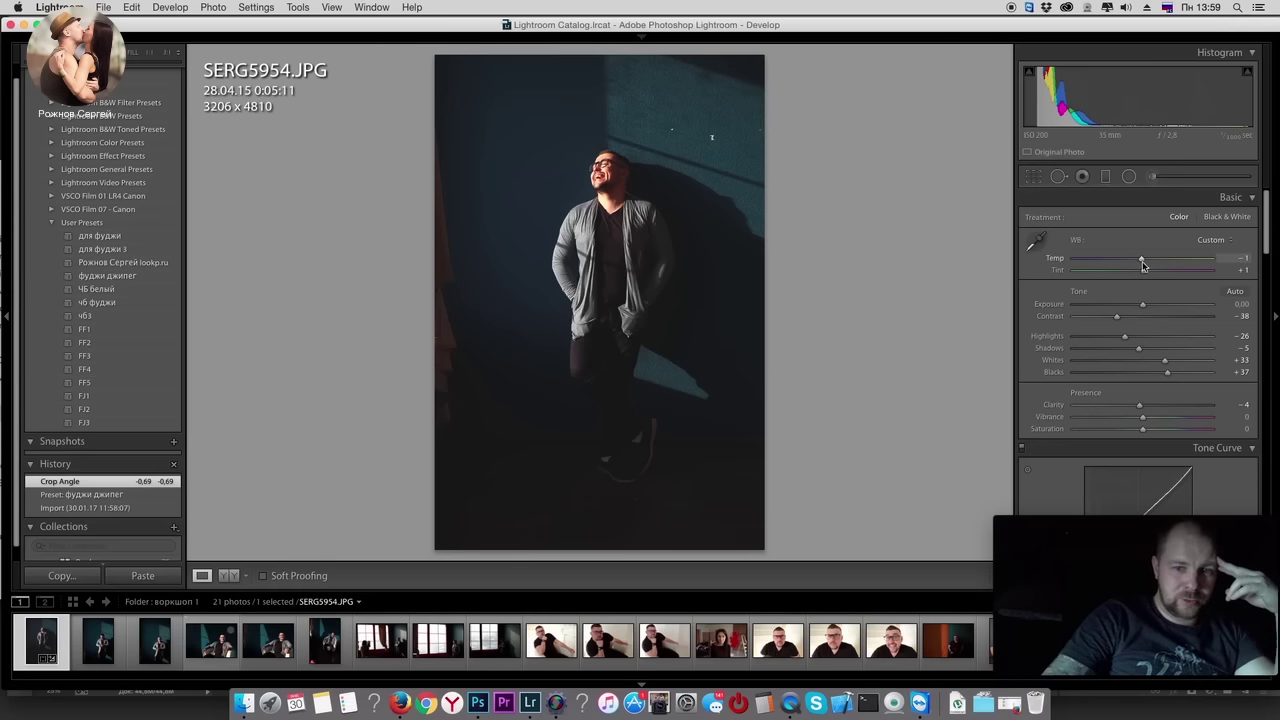
Step: Set temperature to 0 and boost HSL blue saturation to about +44
left_click_drag(1143, 261, 1143, 262)
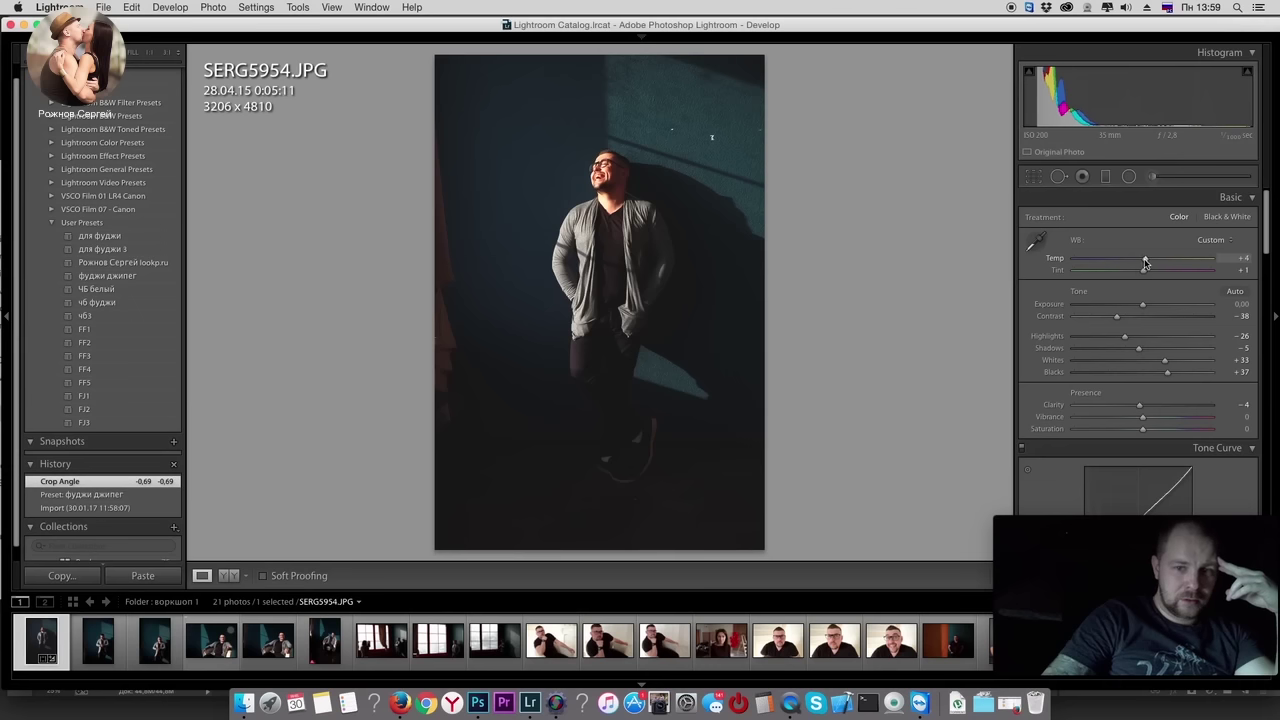
scroll(1188, 344, "down", 3)
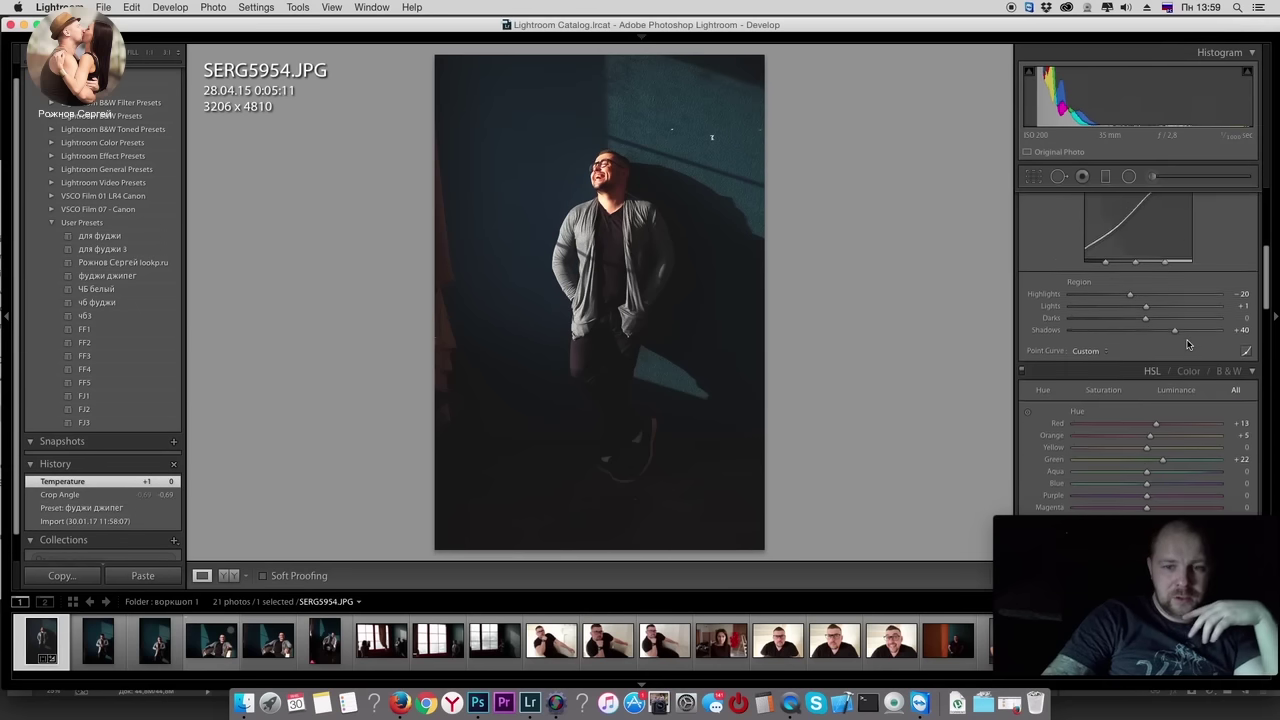
scroll(1180, 346, "down", 3)
scroll(1172, 349, "down", 2)
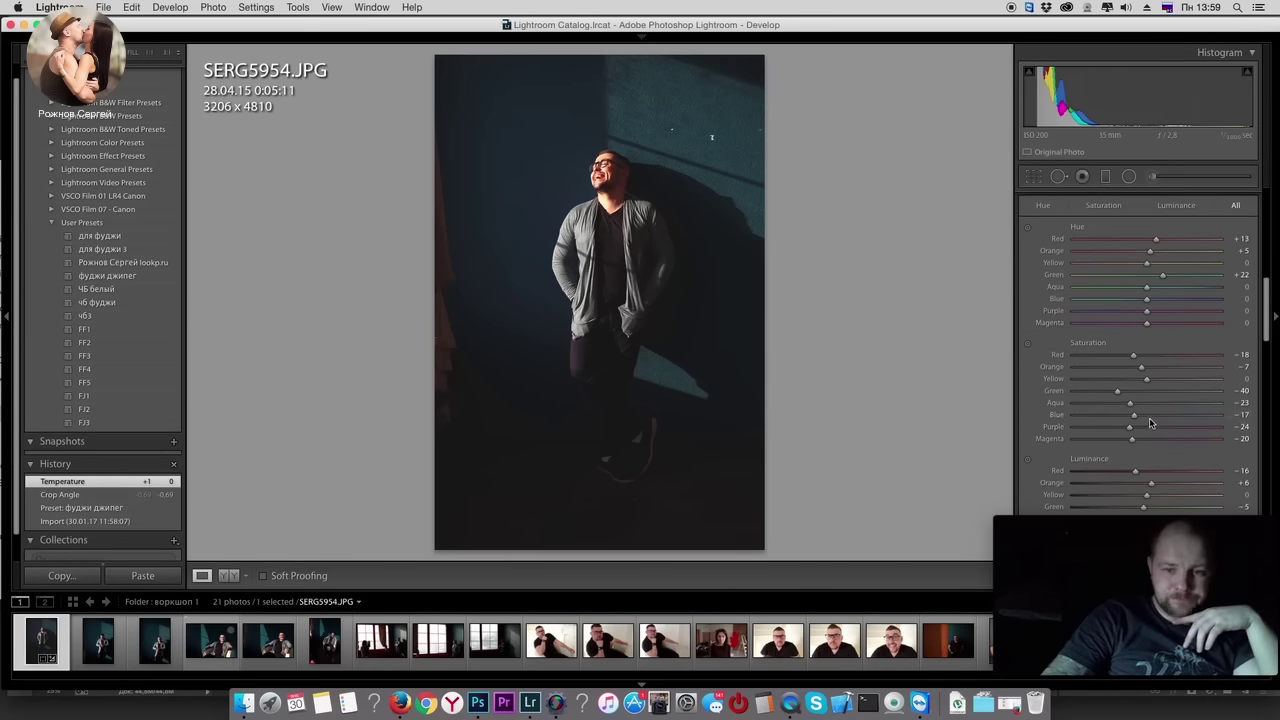
left_click_drag(1150, 416, 1175, 414)
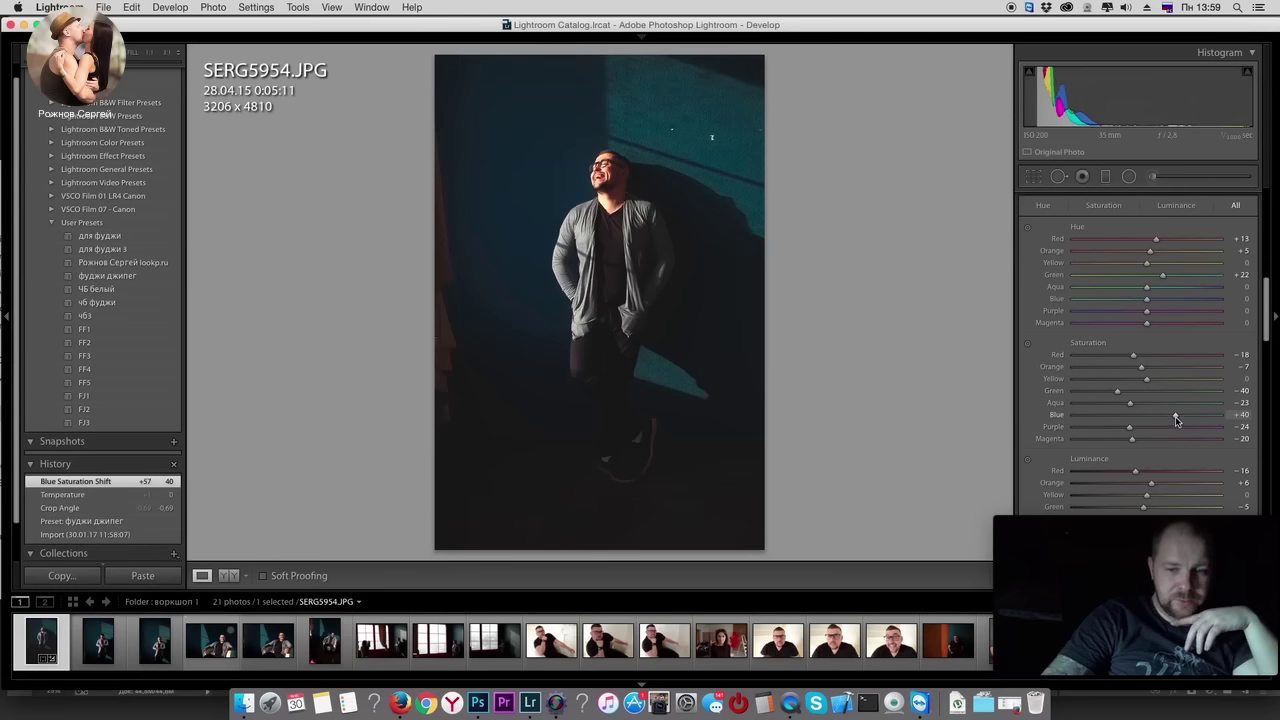
left_click_drag(1175, 416, 1179, 414)
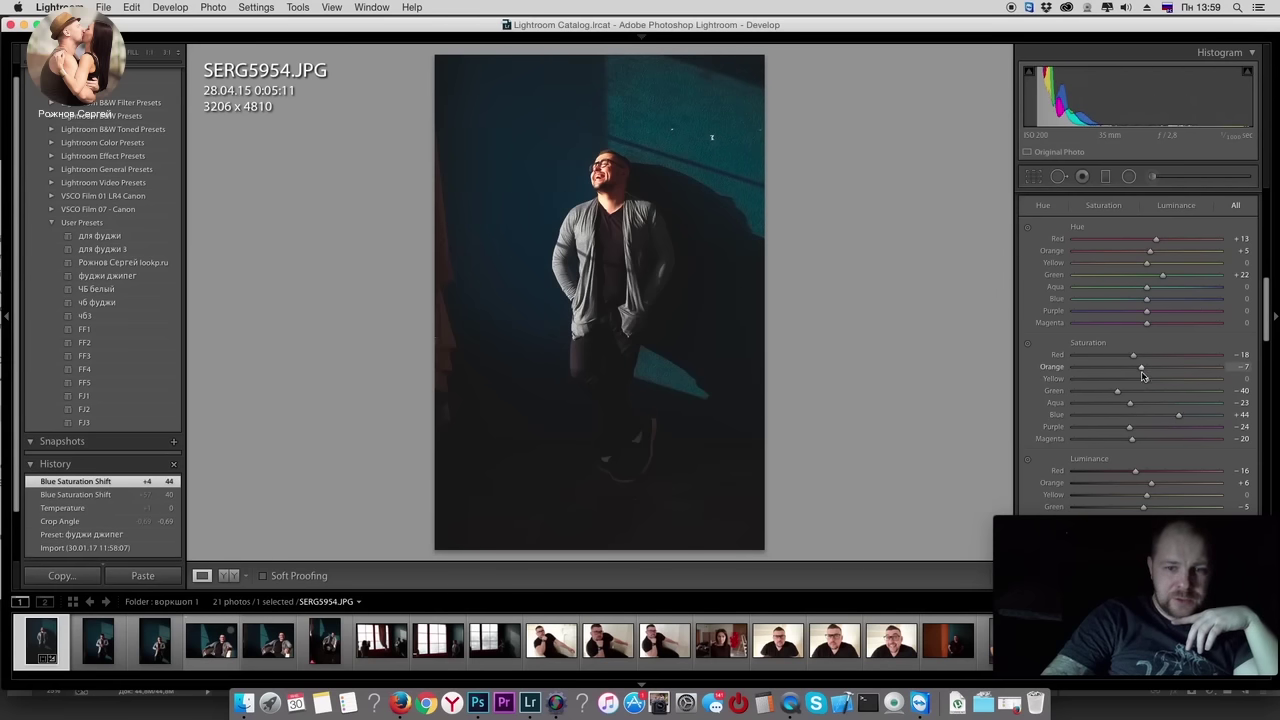
Step: Set orange saturation −20, orange luminance −3, blue saturation +43, and re-straighten to −1.13
left_click_drag(1139, 371, 1133, 369)
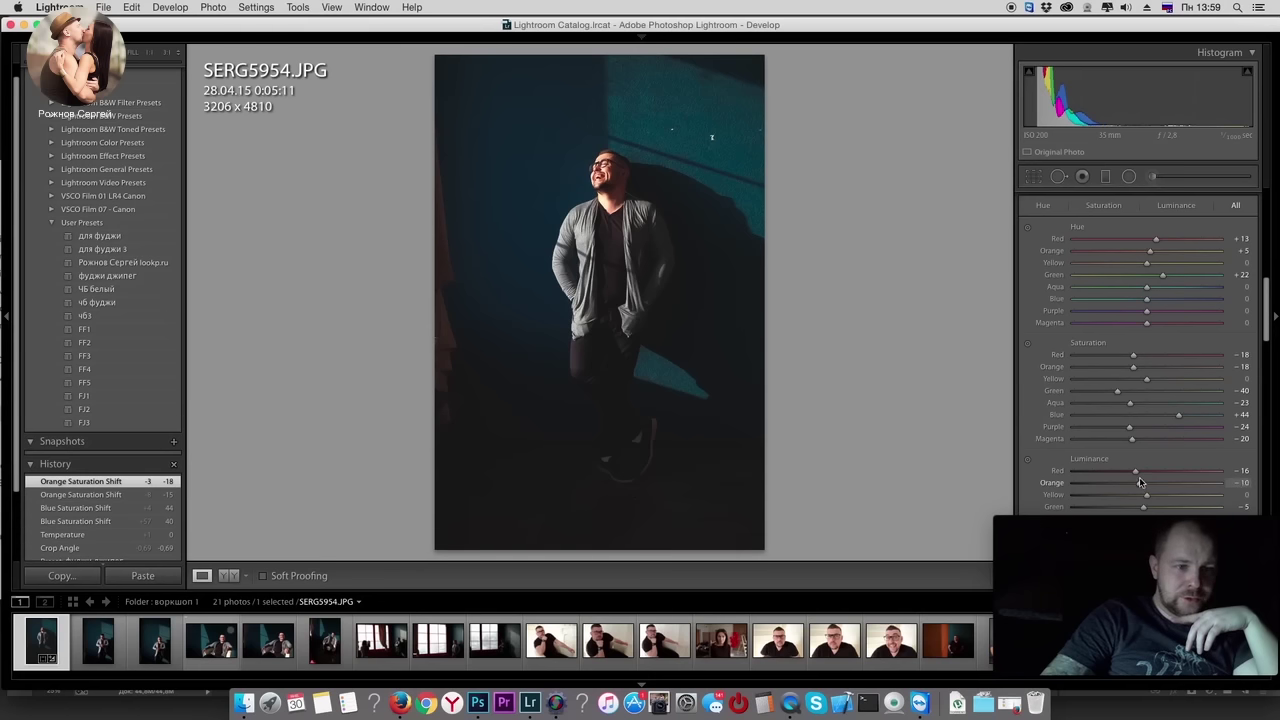
left_click_drag(1144, 483, 1146, 481)
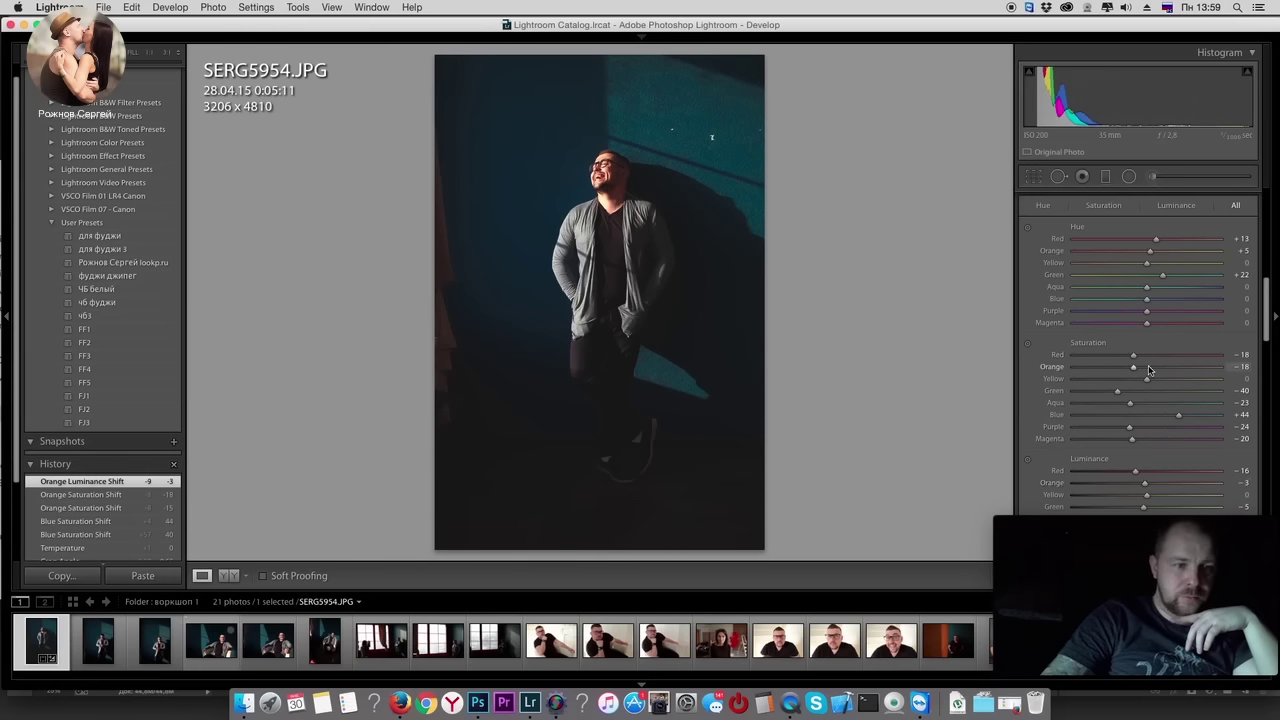
left_click_drag(1135, 372, 1133, 372)
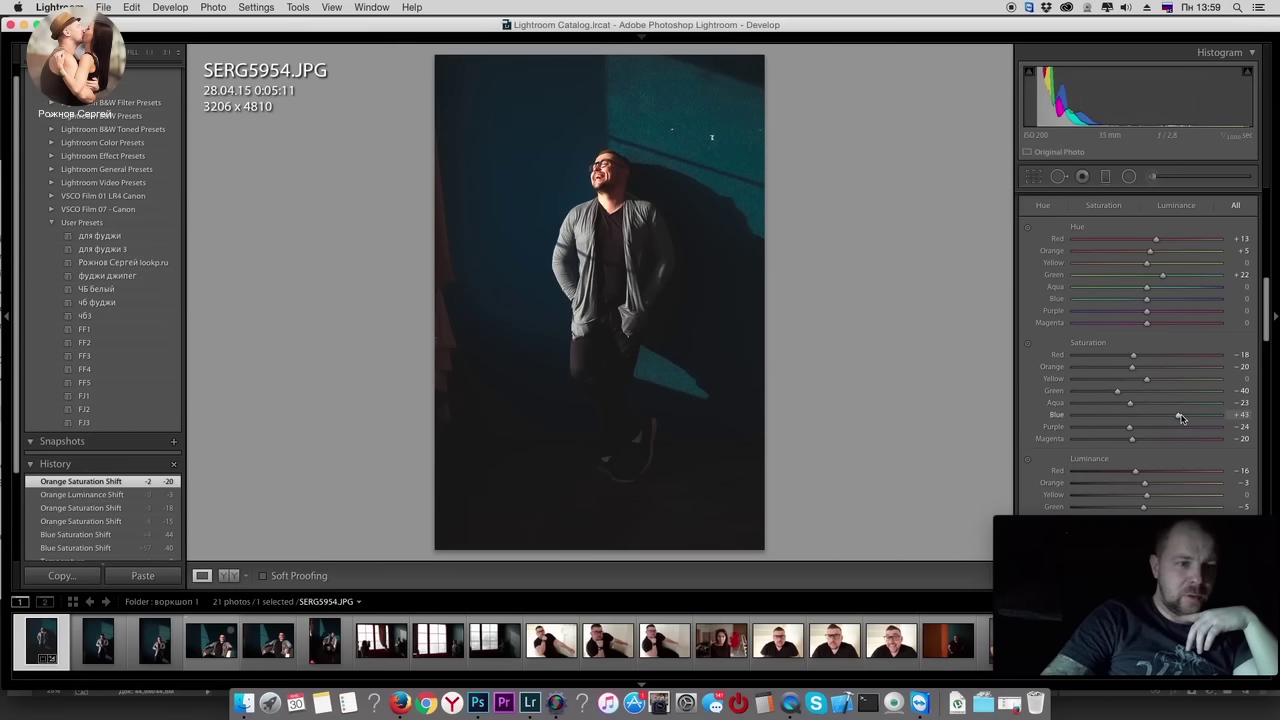
left_click_drag(1180, 415, 1178, 415)
left_click(1035, 177)
left_click_drag(940, 282, 940, 277)
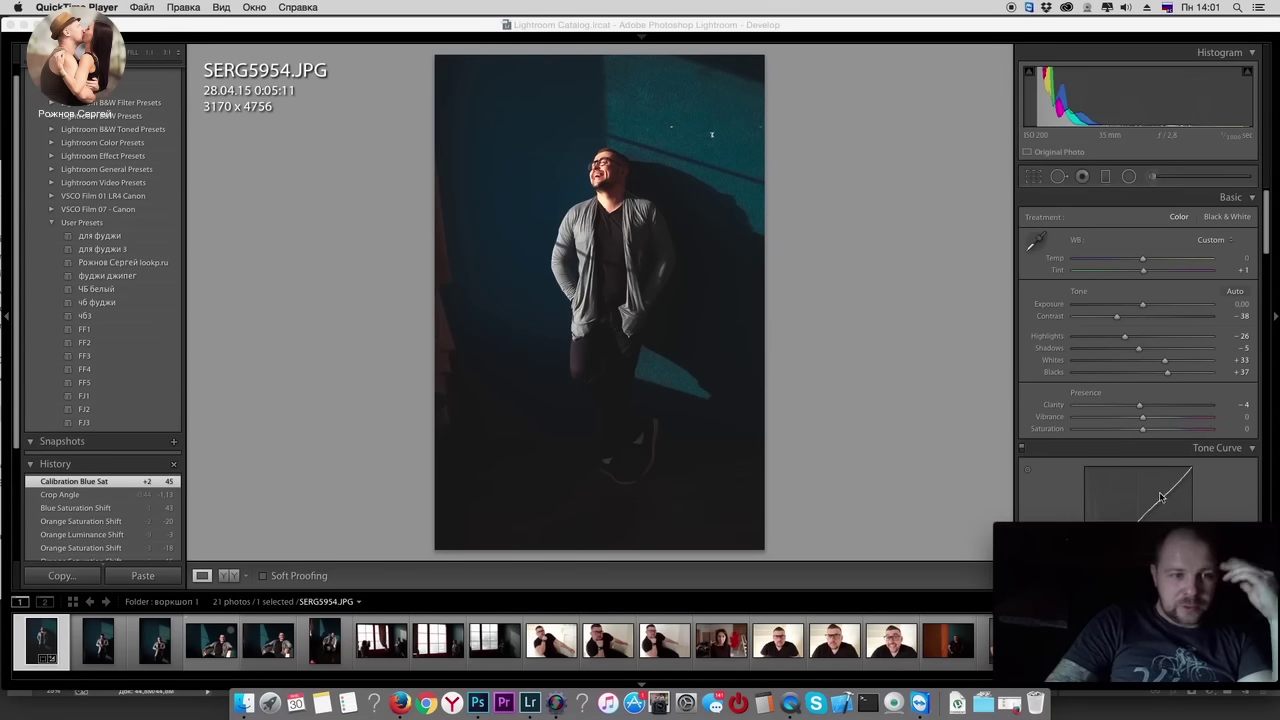
Step: Compare lower camera calibration blue primary saturation values, then settle it at +48
mouse_move(1136, 600)
left_click_drag(1218, 533, 962, 533)
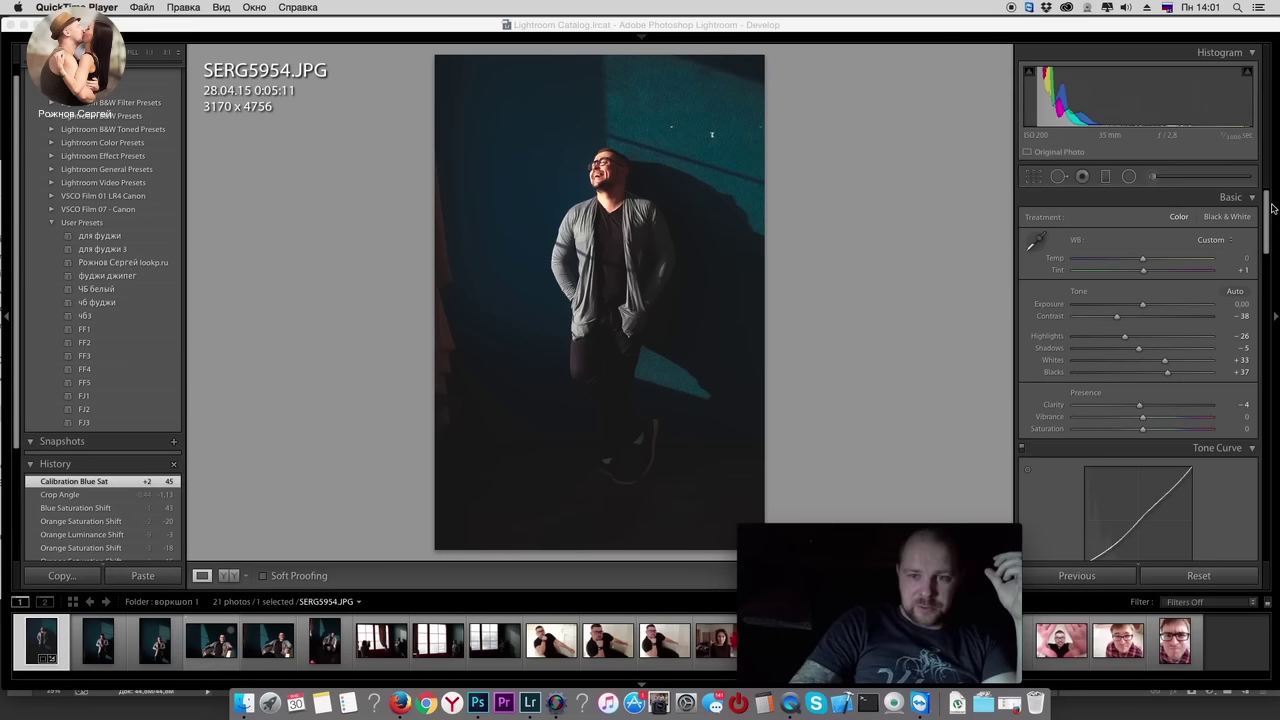
left_click_drag(1267, 214, 1272, 561)
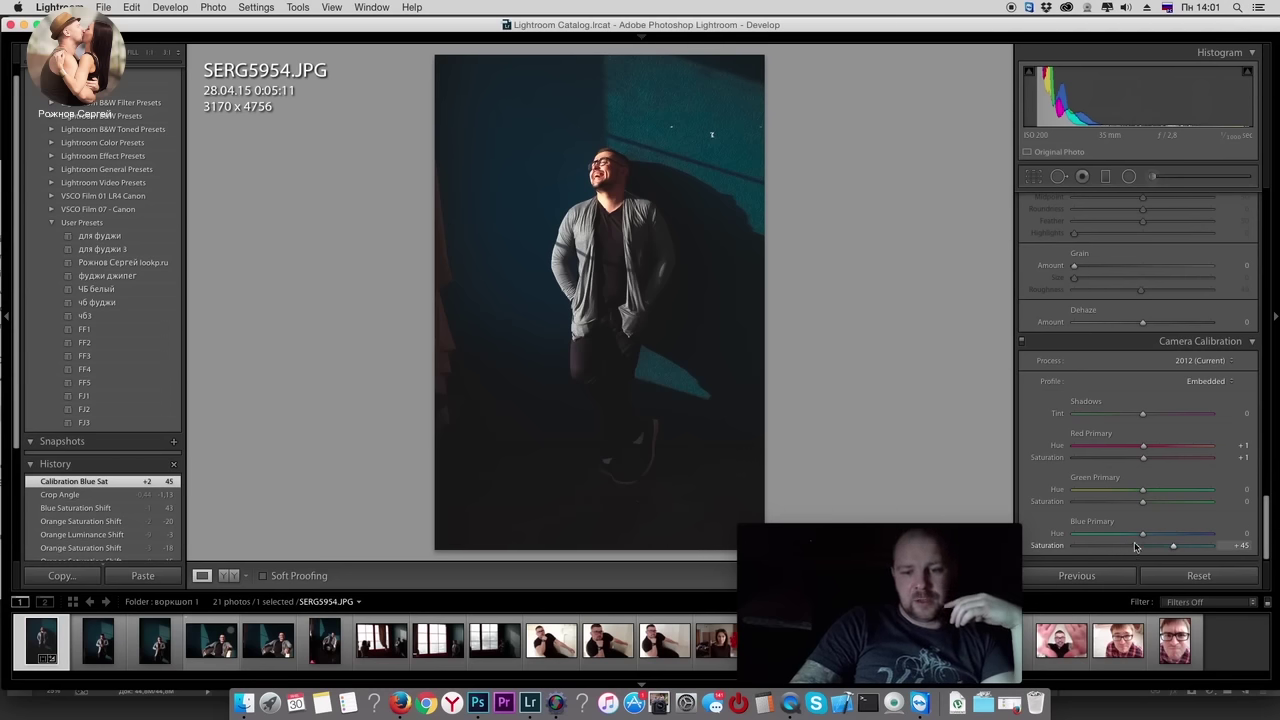
left_click_drag(1173, 549, 1173, 551)
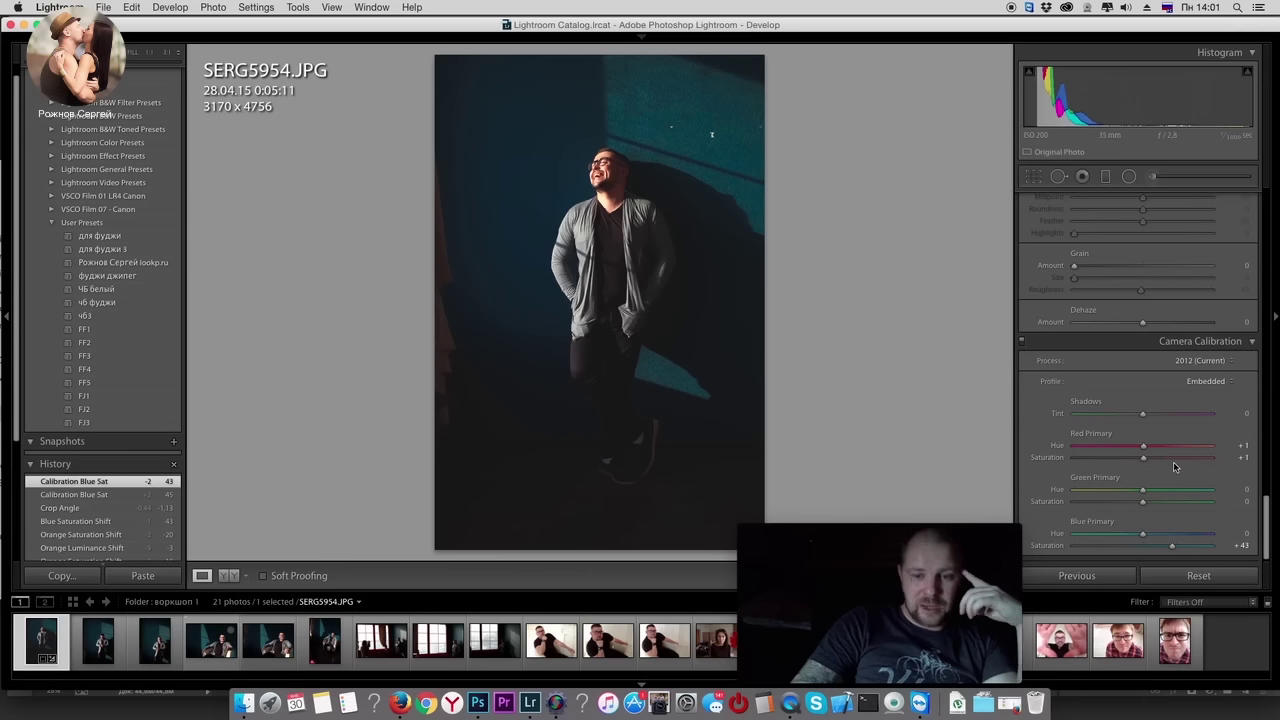
left_click_drag(1176, 549, 1176, 549)
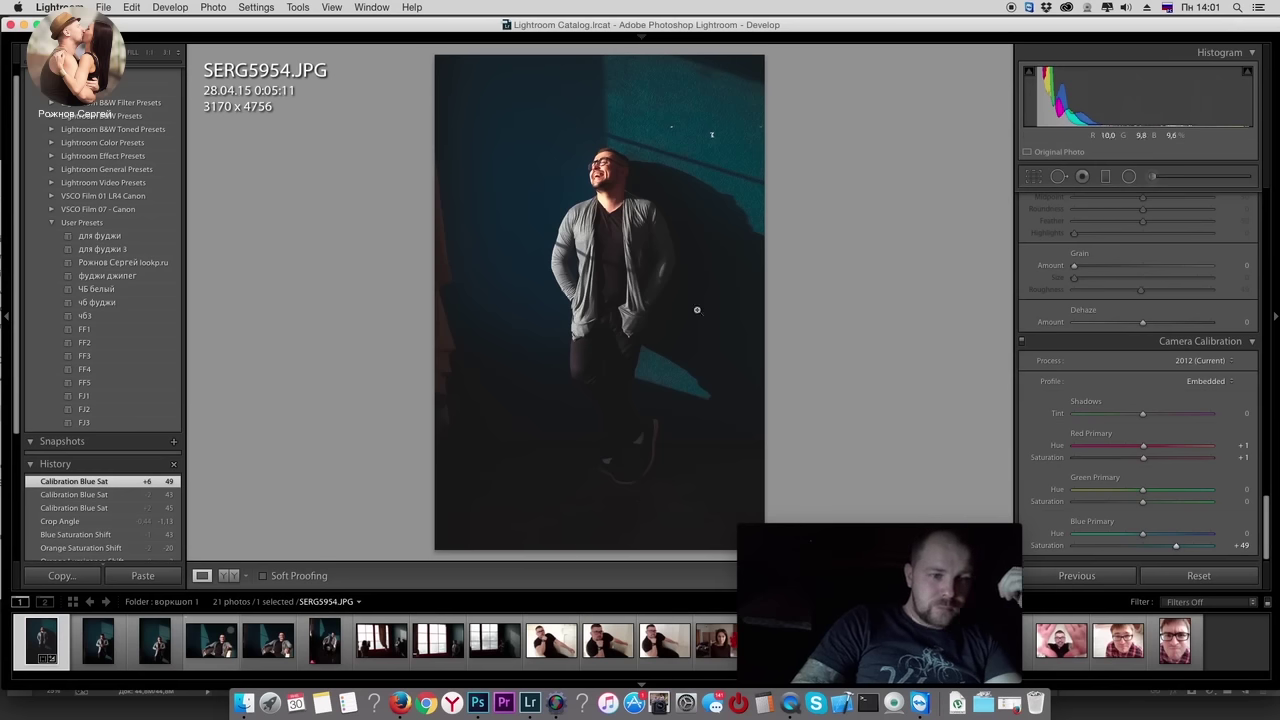
left_click_drag(1176, 545, 1141, 545)
left_click(1172, 546)
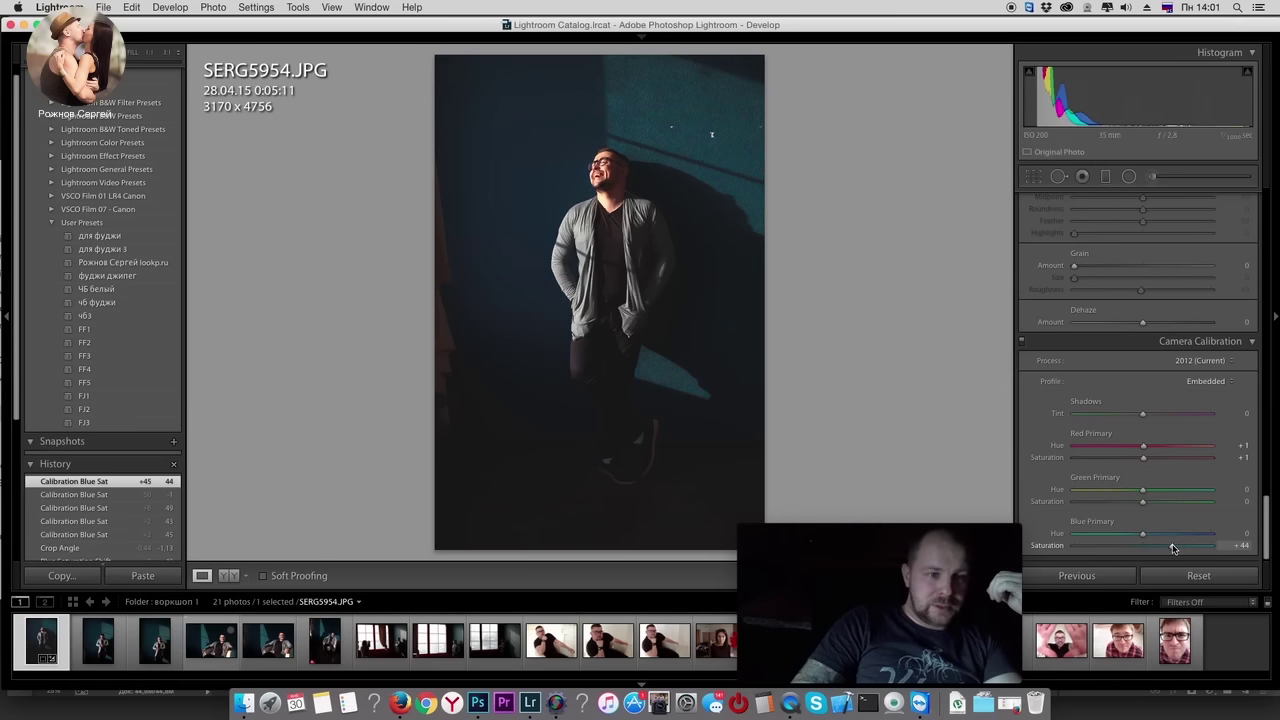
left_click_drag(1177, 549, 1176, 549)
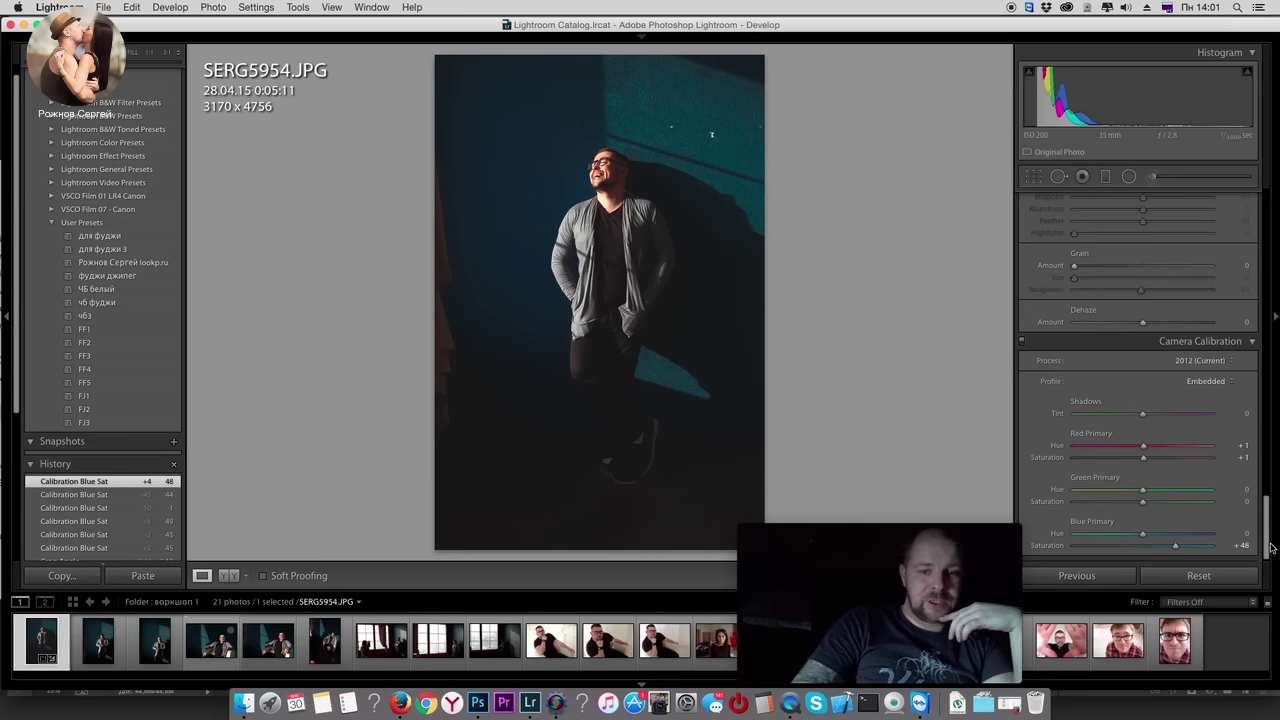
scroll(1154, 383, "up", 15)
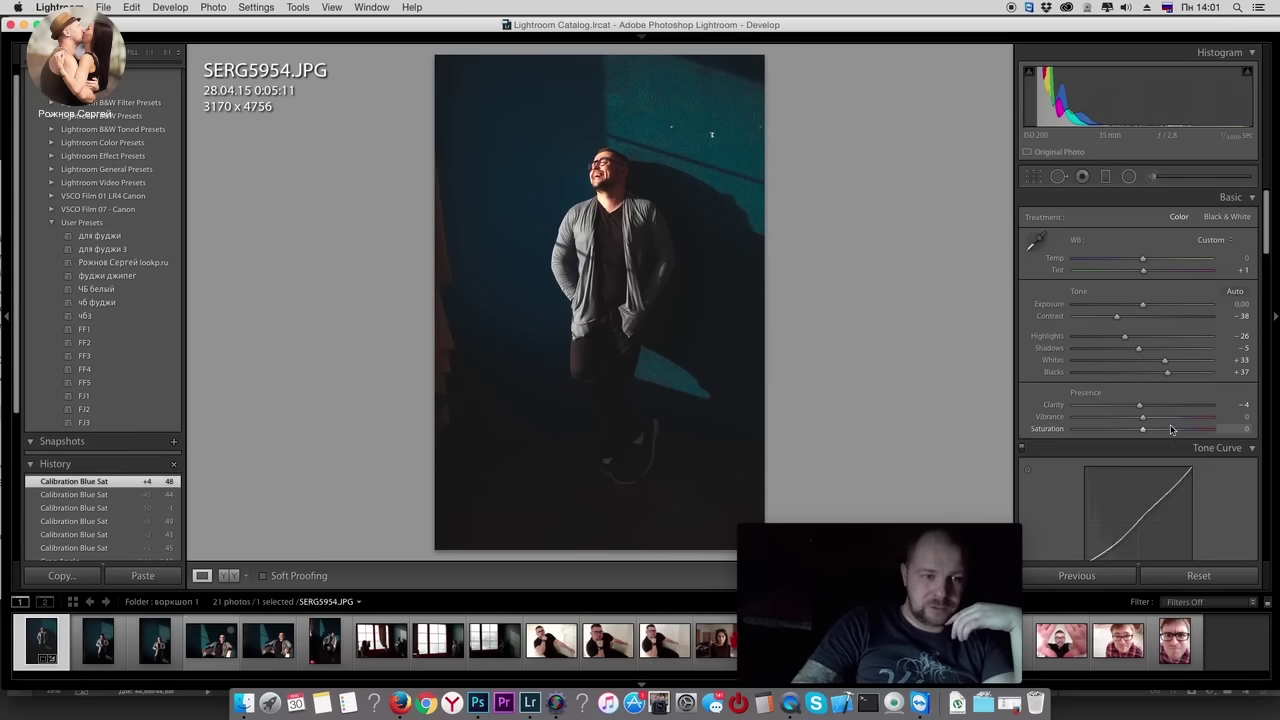
Step: Dip HSL blue saturation to 39 to preview muted blues, then set it to +45
left_click_drag(1268, 243, 1270, 321)
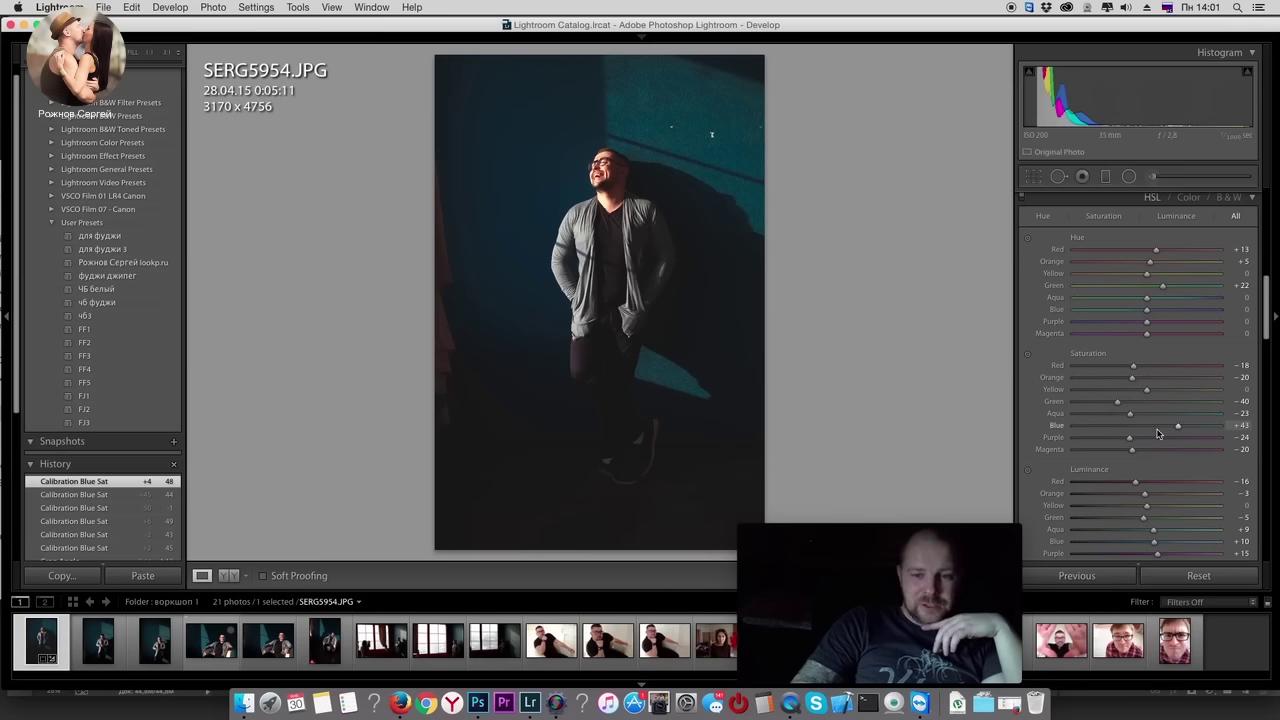
left_click_drag(1102, 430, 1114, 428)
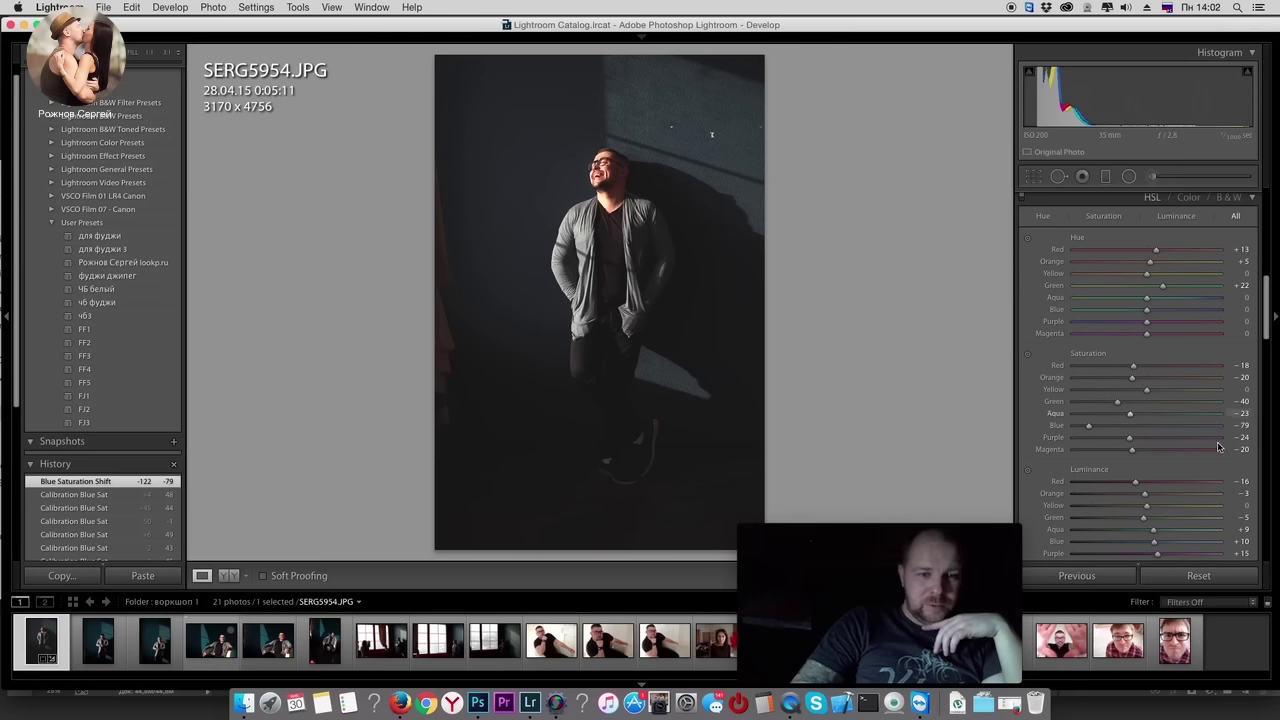
left_click(1175, 427)
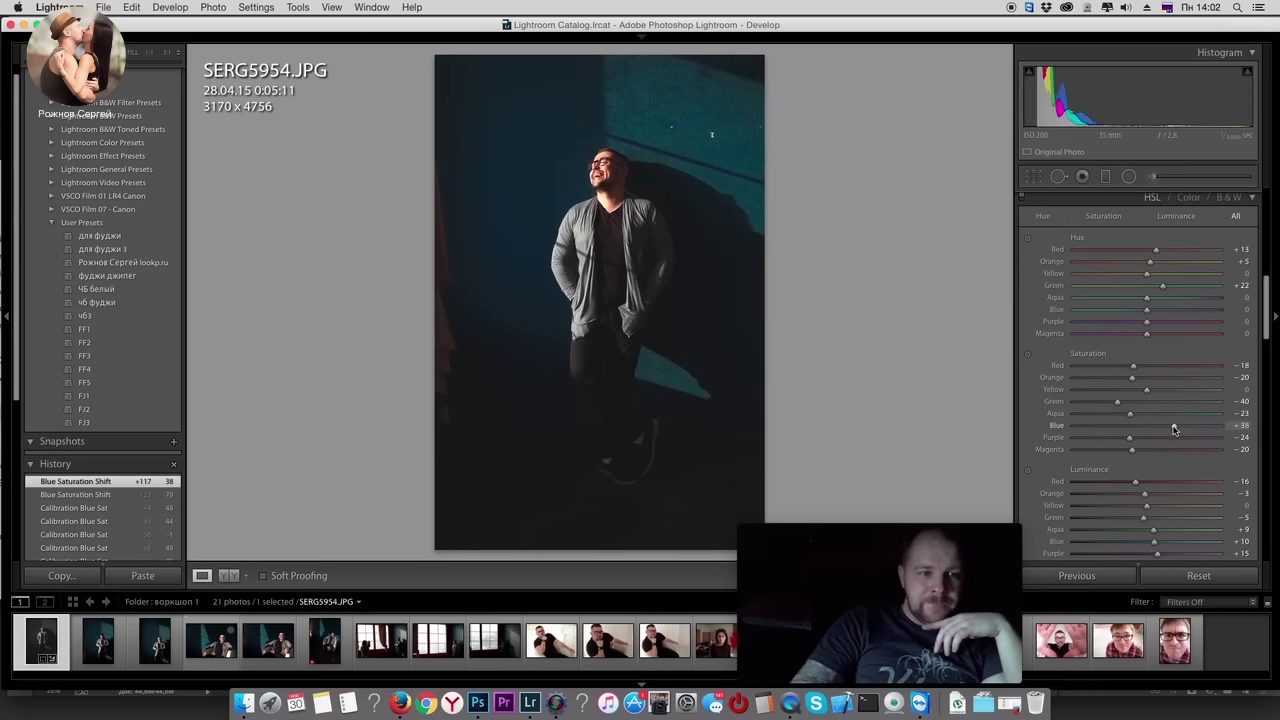
left_click(1175, 427)
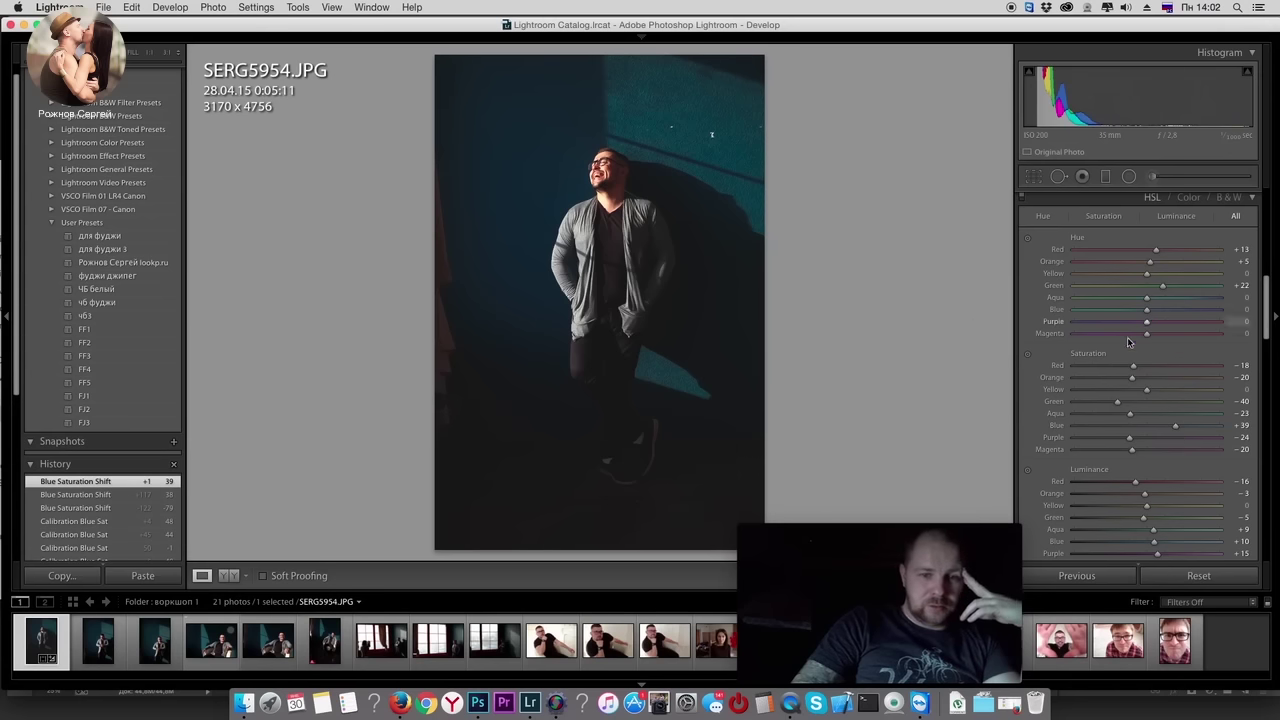
left_click_drag(1175, 426, 1180, 426)
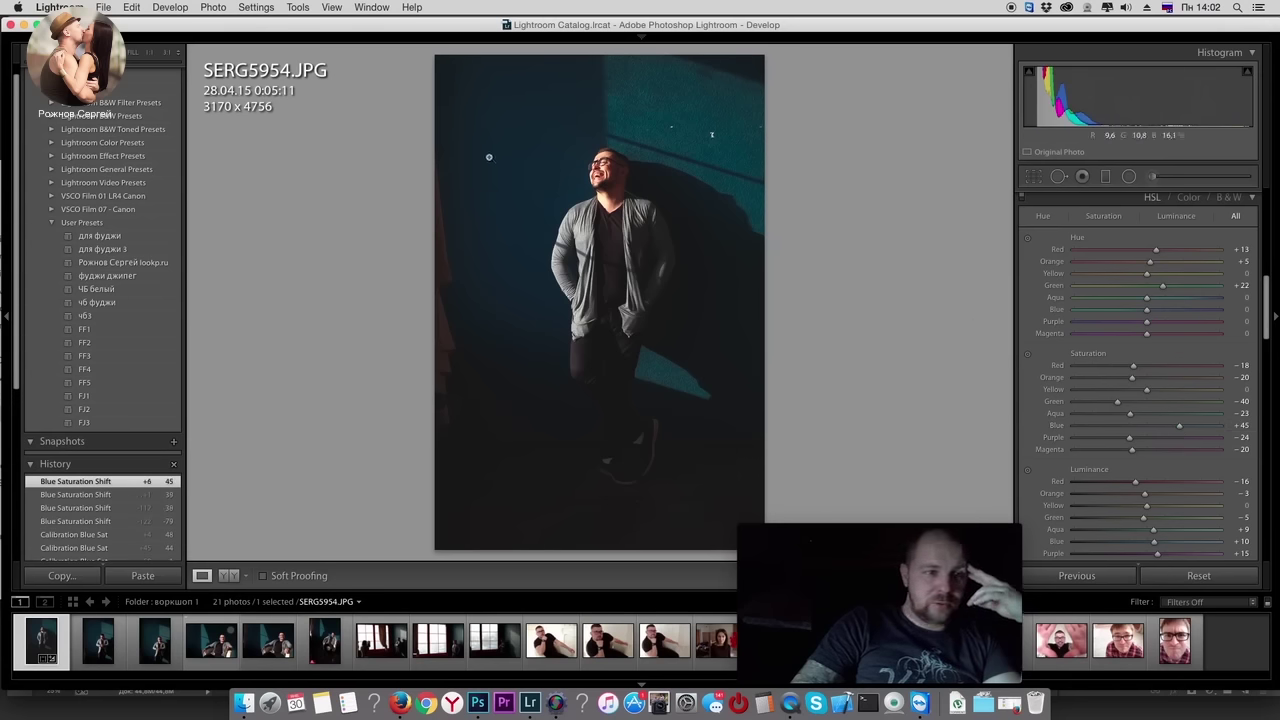
left_click_drag(1270, 318, 1270, 545)
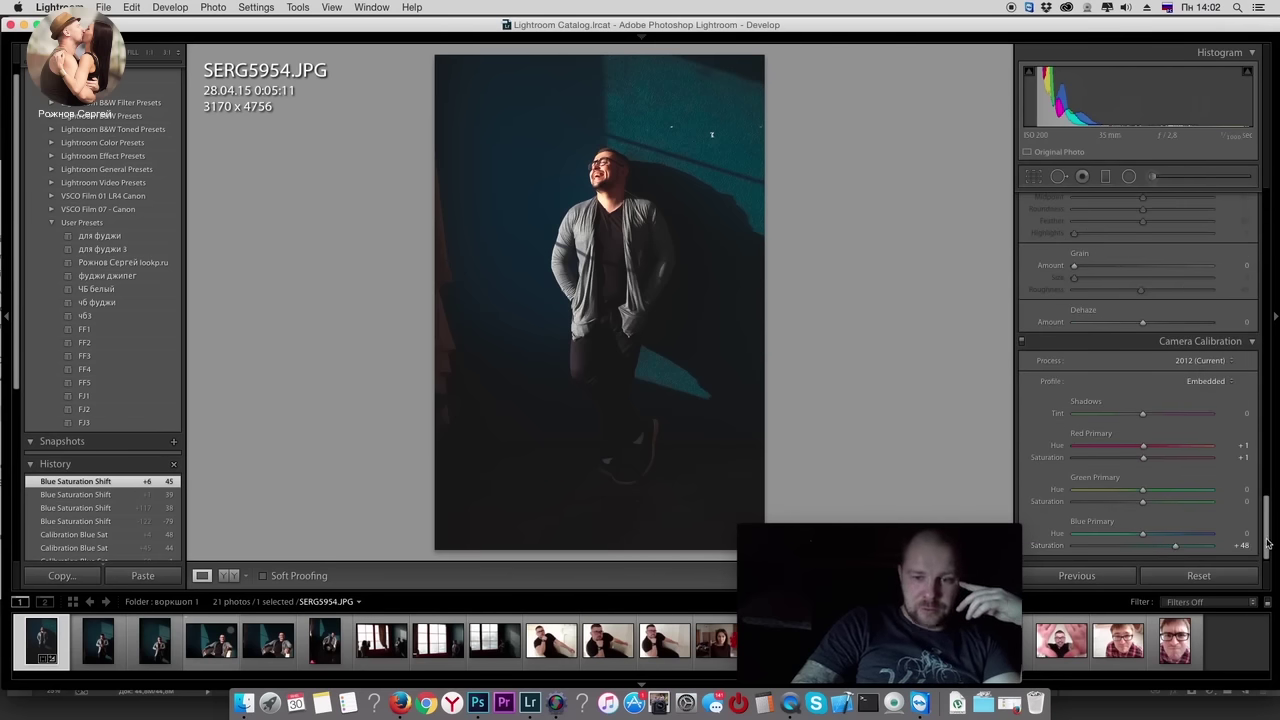
left_click_drag(1270, 545, 1272, 447)
Step: Set luminance and colour noise reduction to 0, sharpening amount 59 and masking 32
scroll(1236, 425, "up", 5)
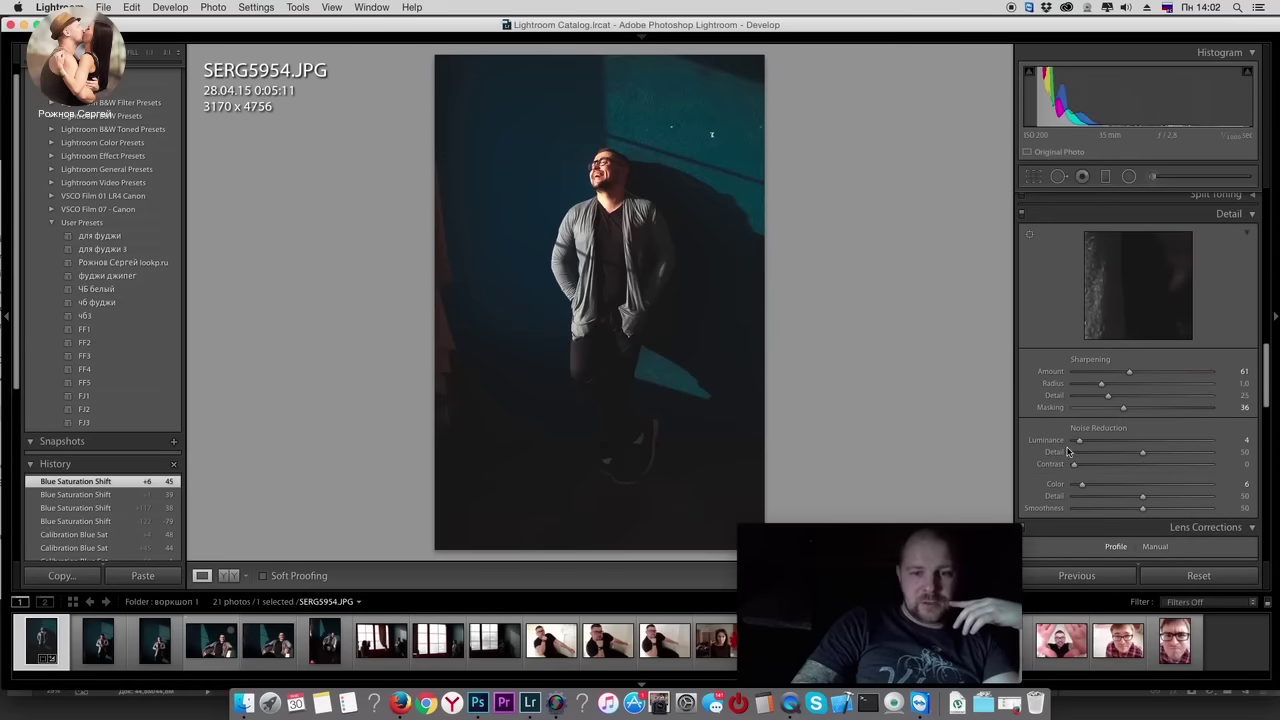
left_click_drag(1080, 440, 1070, 440)
left_click_drag(1088, 489, 1072, 489)
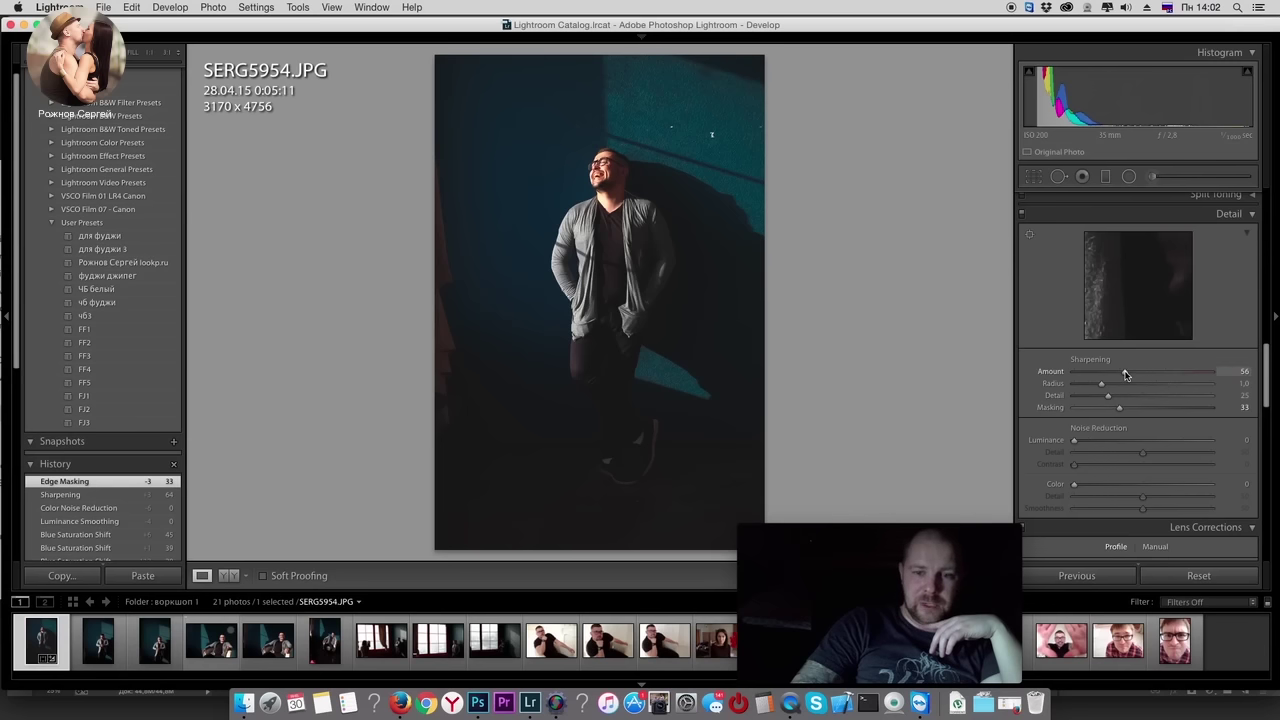
left_click_drag(1125, 374, 1128, 373)
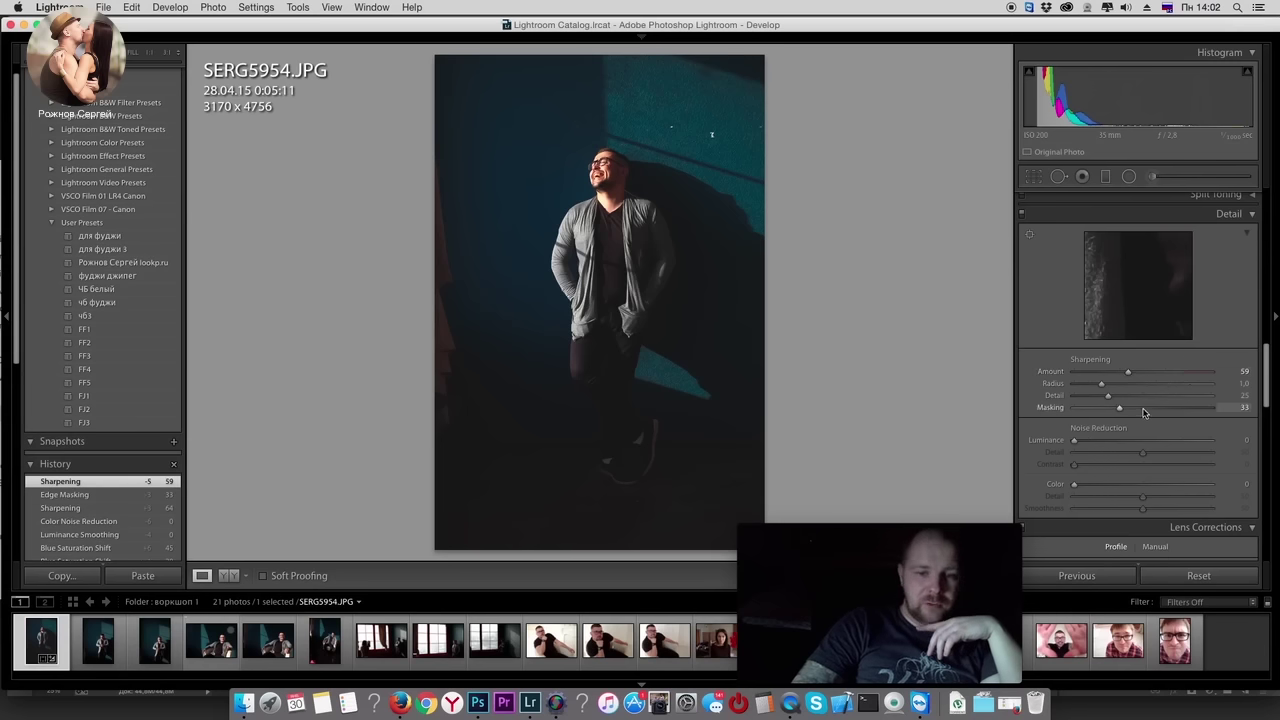
left_click_drag(1120, 410, 1117, 410)
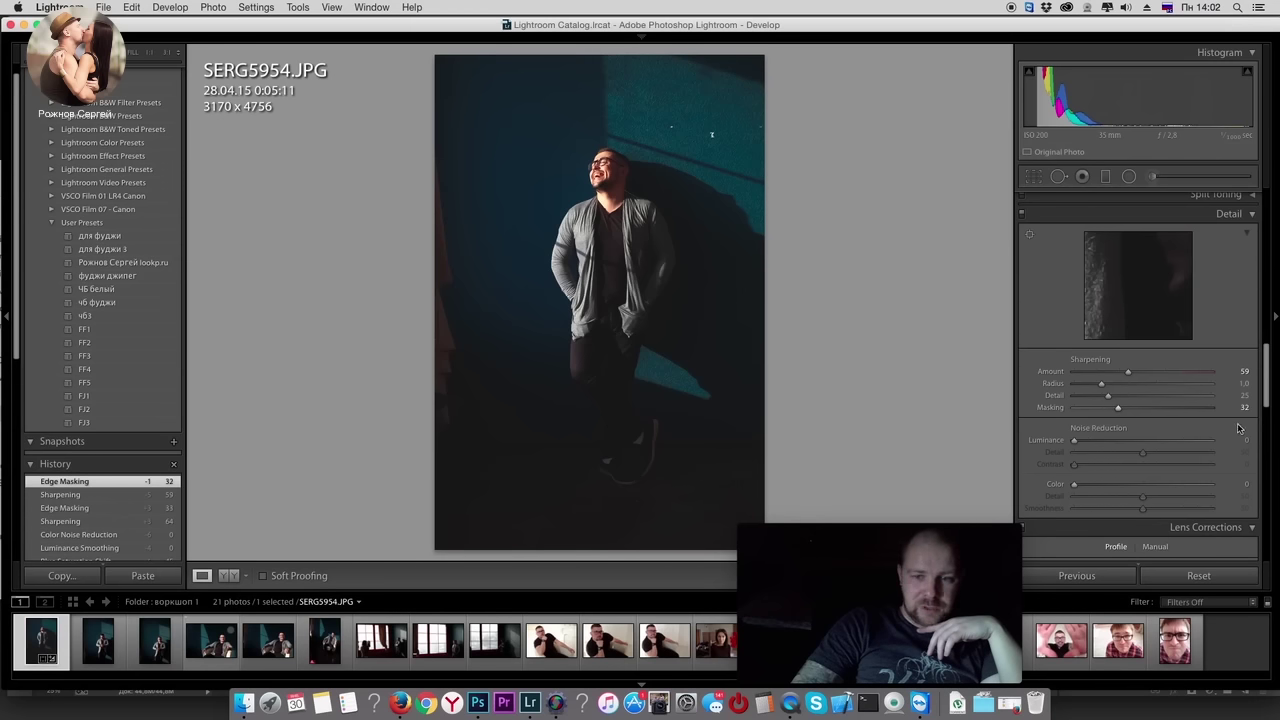
left_click_drag(1268, 402, 1266, 370)
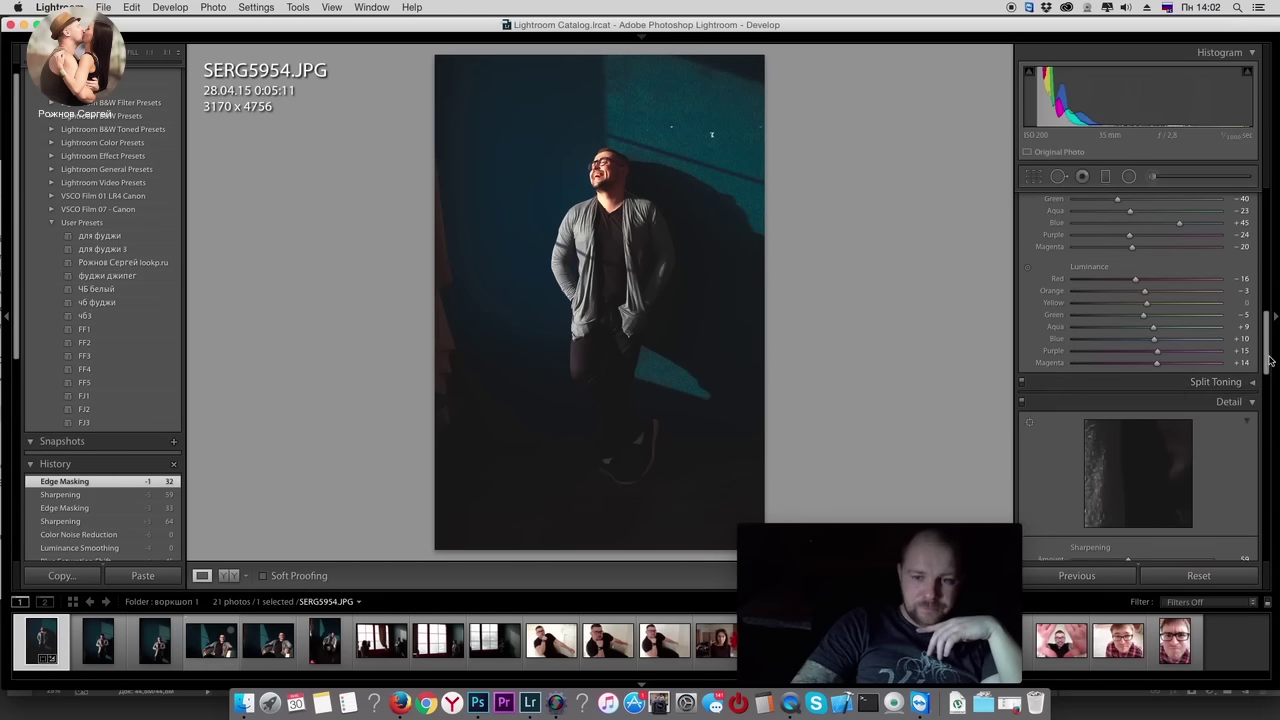
Step: Keep red saturation at −18, set aqua −31, purple −25, magenta −26, orange luminance −4
scroll(1155, 290, "up", 5)
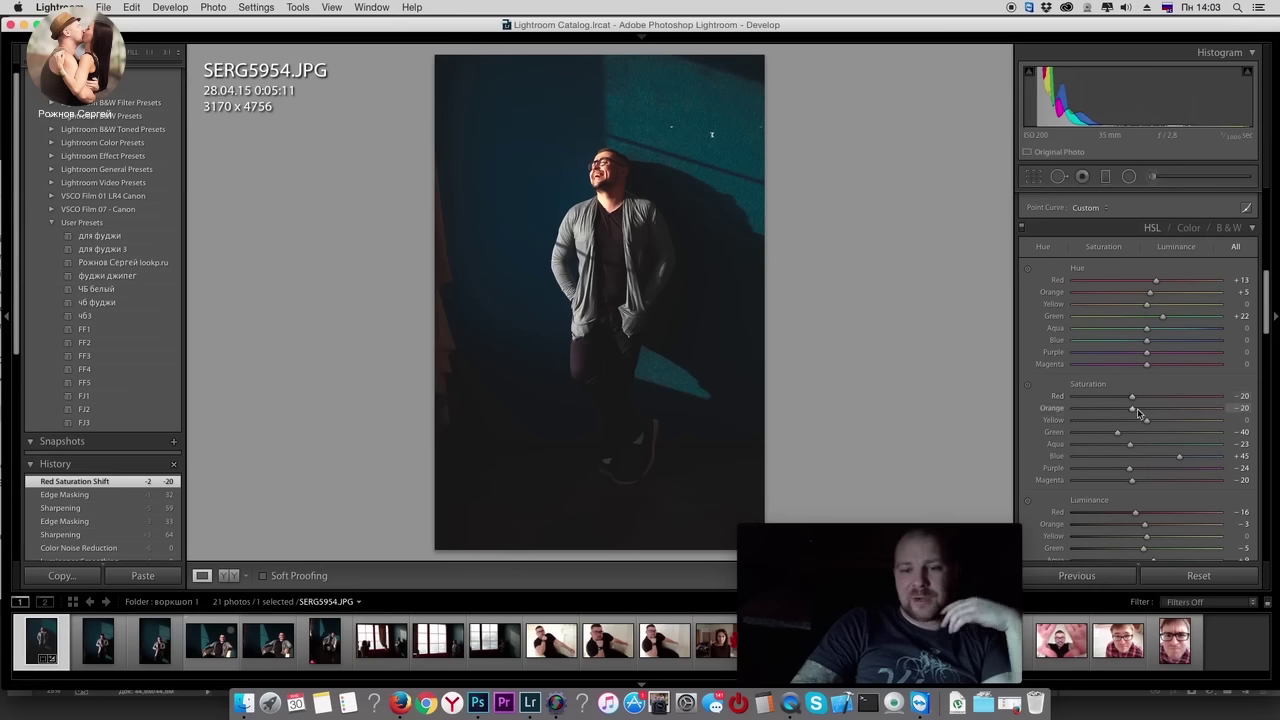
left_click_drag(1134, 396, 1132, 397)
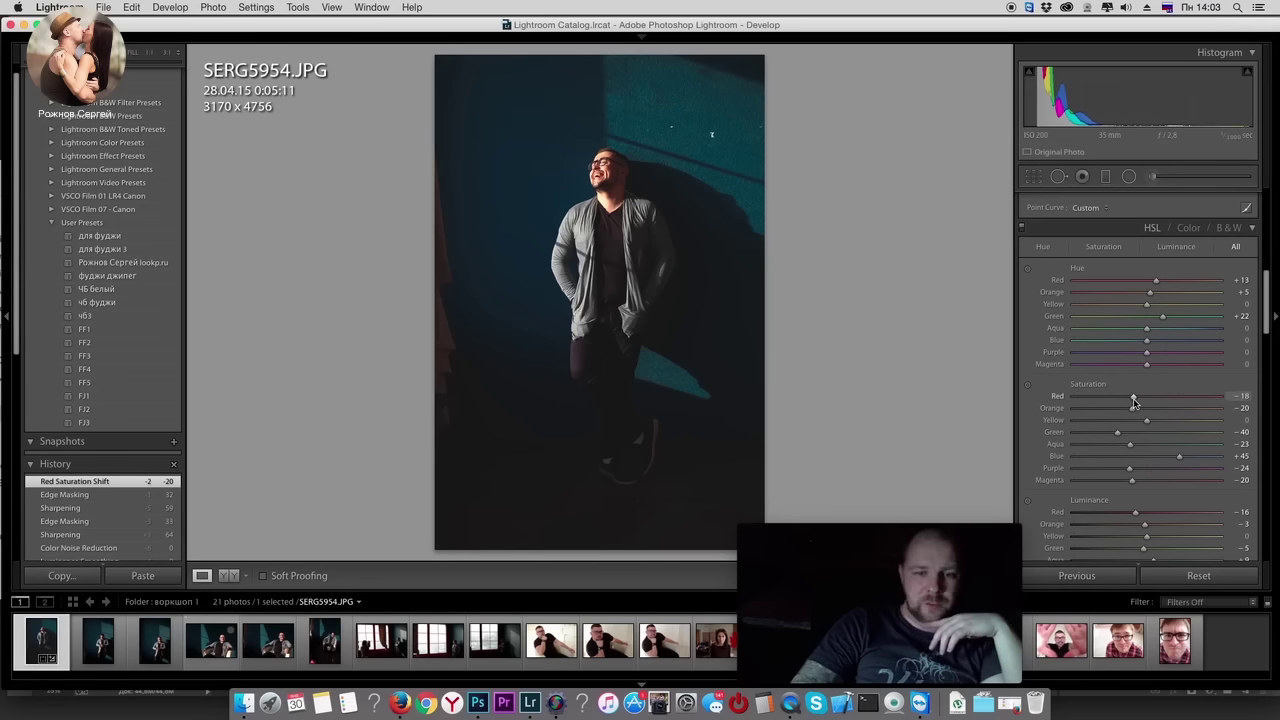
left_click_drag(1133, 397, 1135, 397)
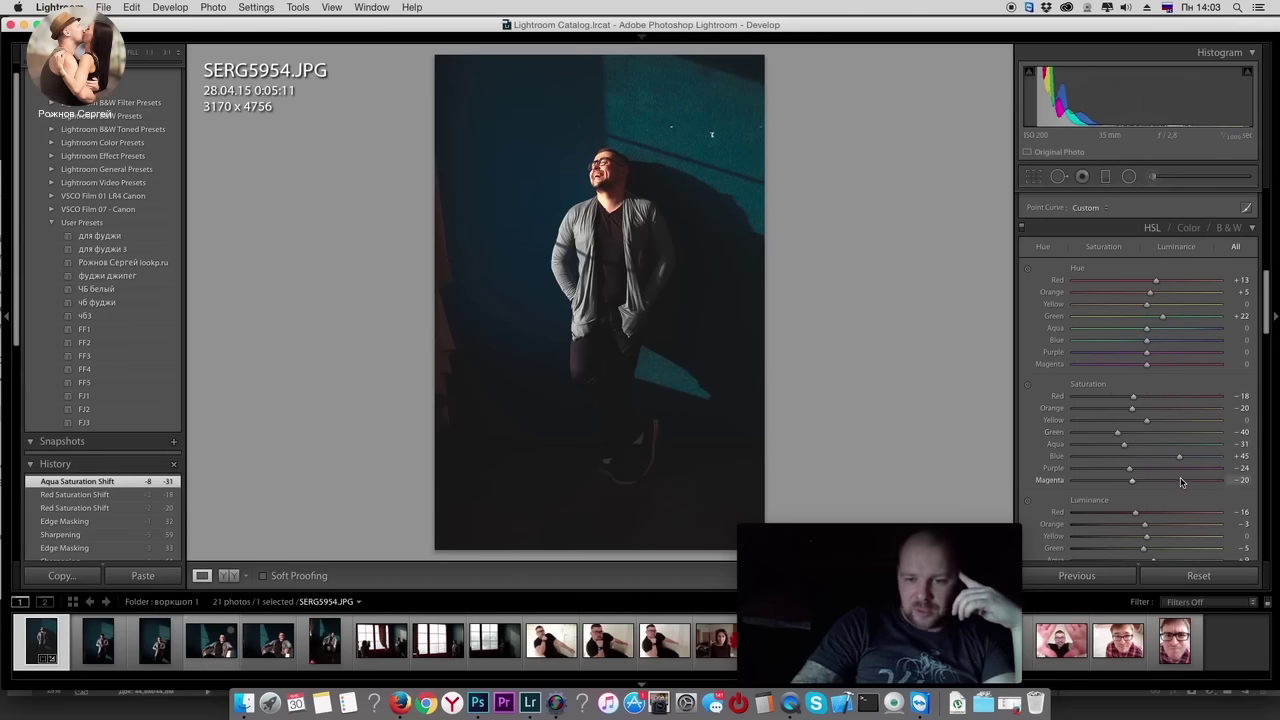
scroll(1180, 477, "down", 1)
left_click_drag(1133, 457, 1127, 462)
scroll(1160, 475, "down", 3)
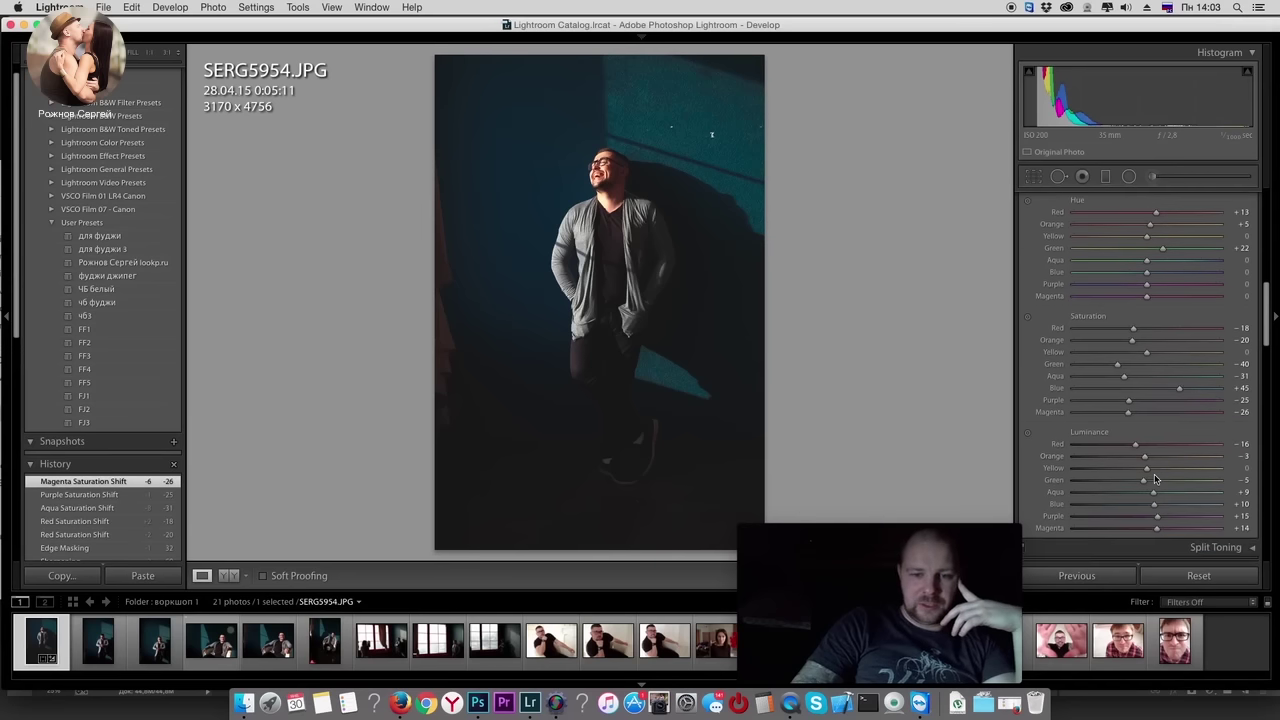
scroll(1170, 470, "down", 3)
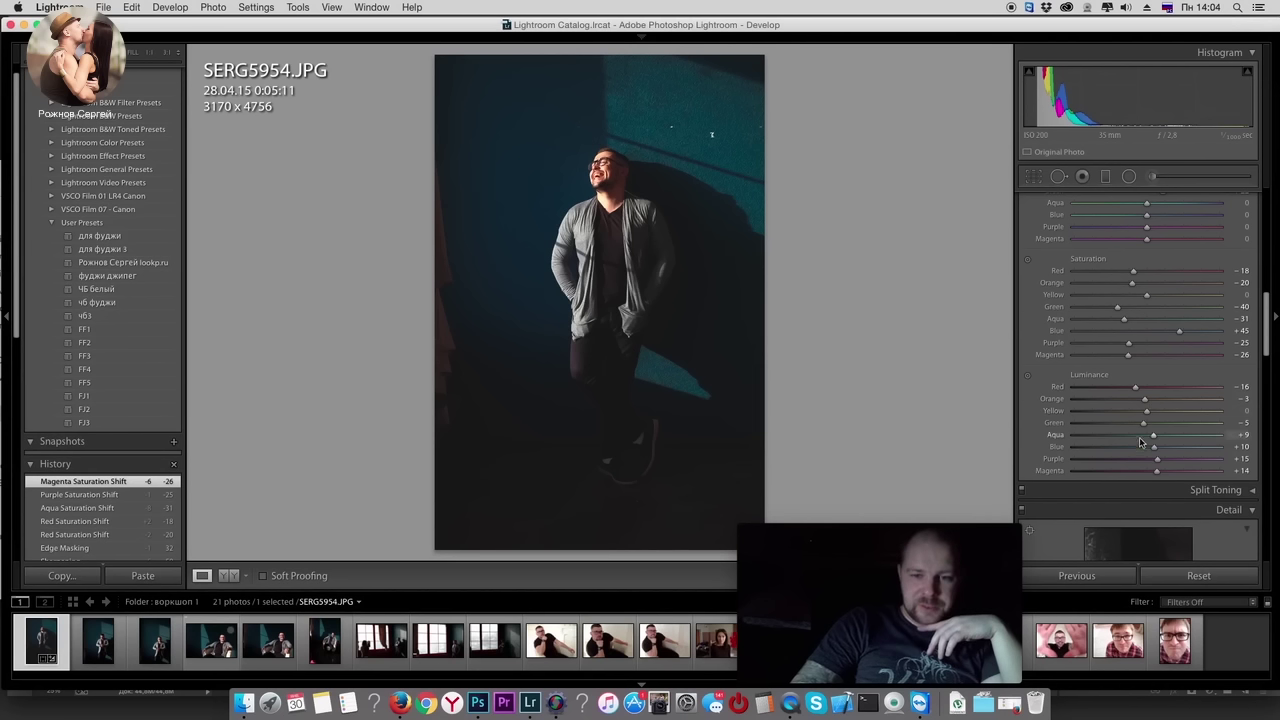
left_click_drag(1145, 402, 1144, 404)
left_click_drag(1267, 337, 1265, 265)
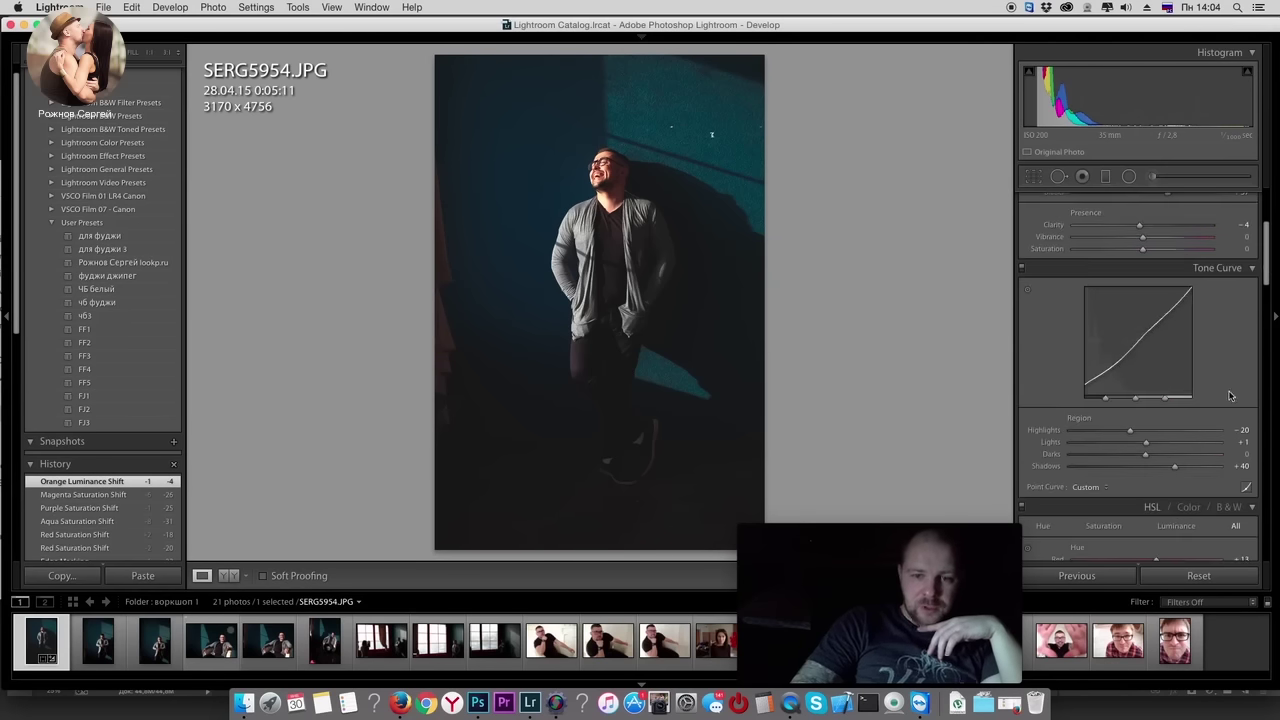
Step: Switch the tone curve to point mode and inspect the red, green and blue channel curves
left_click(1247, 488)
left_click(1197, 410)
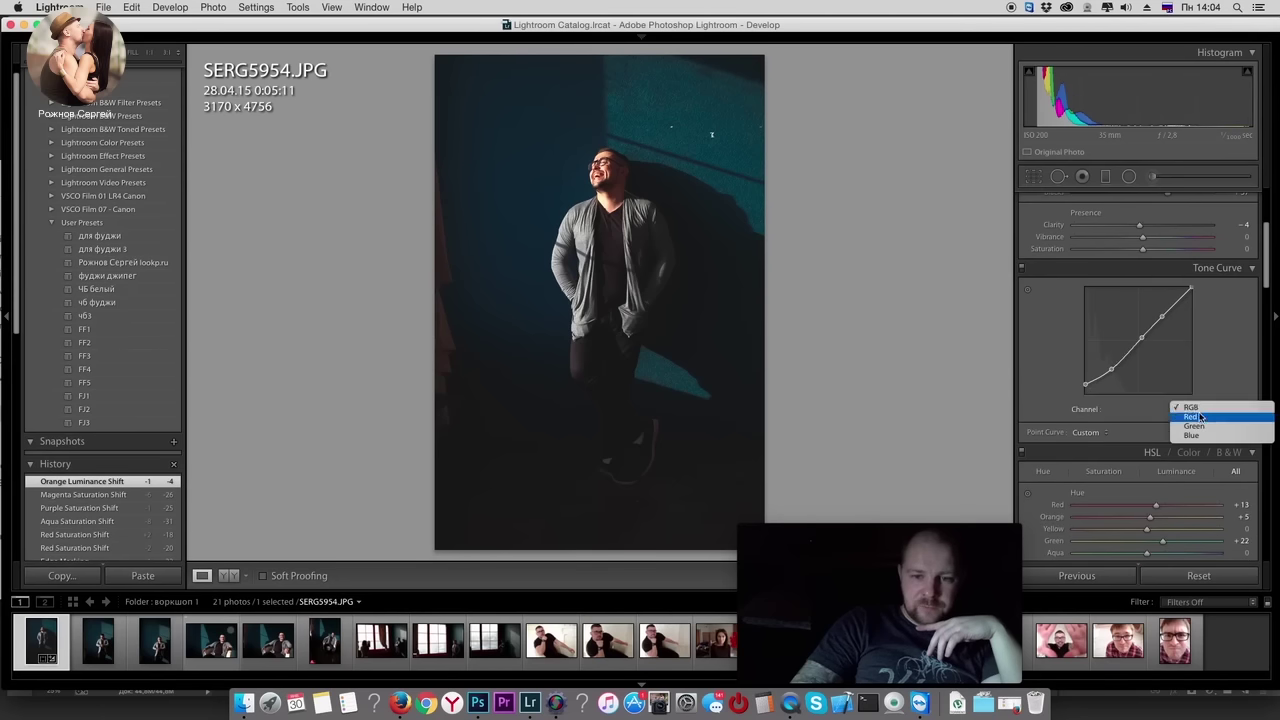
left_click(1200, 418)
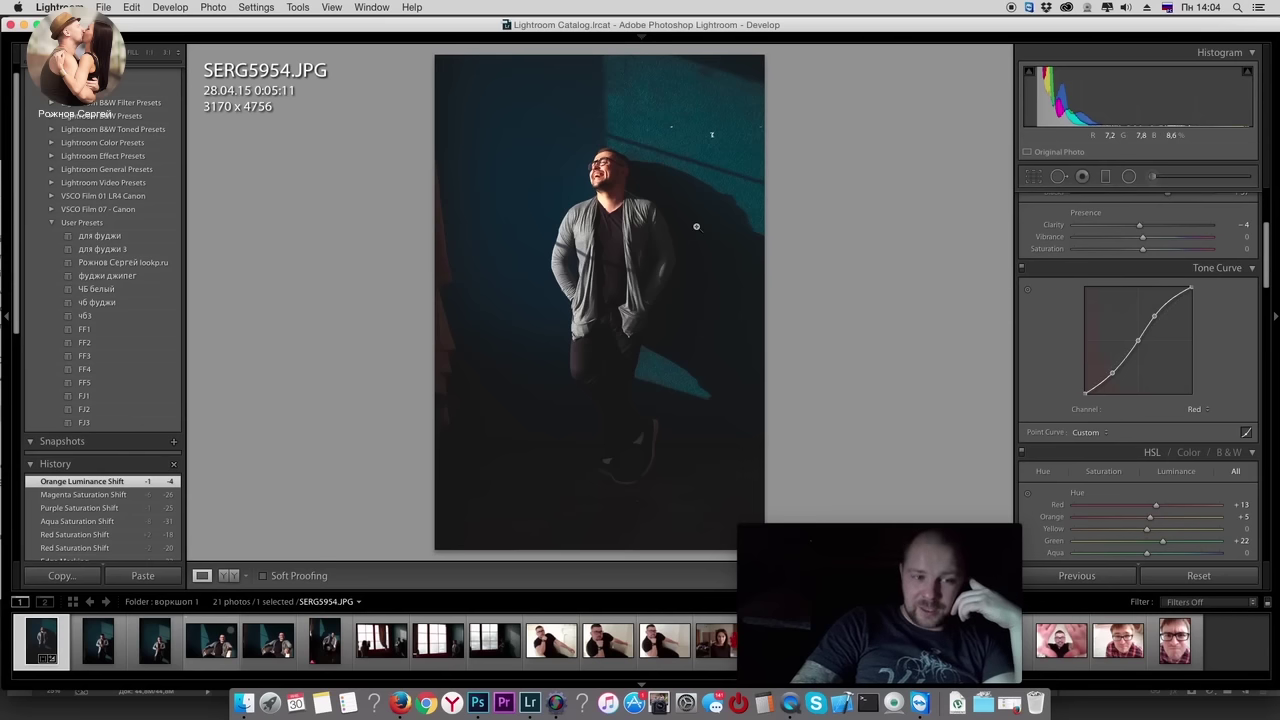
mouse_move(1155, 316)
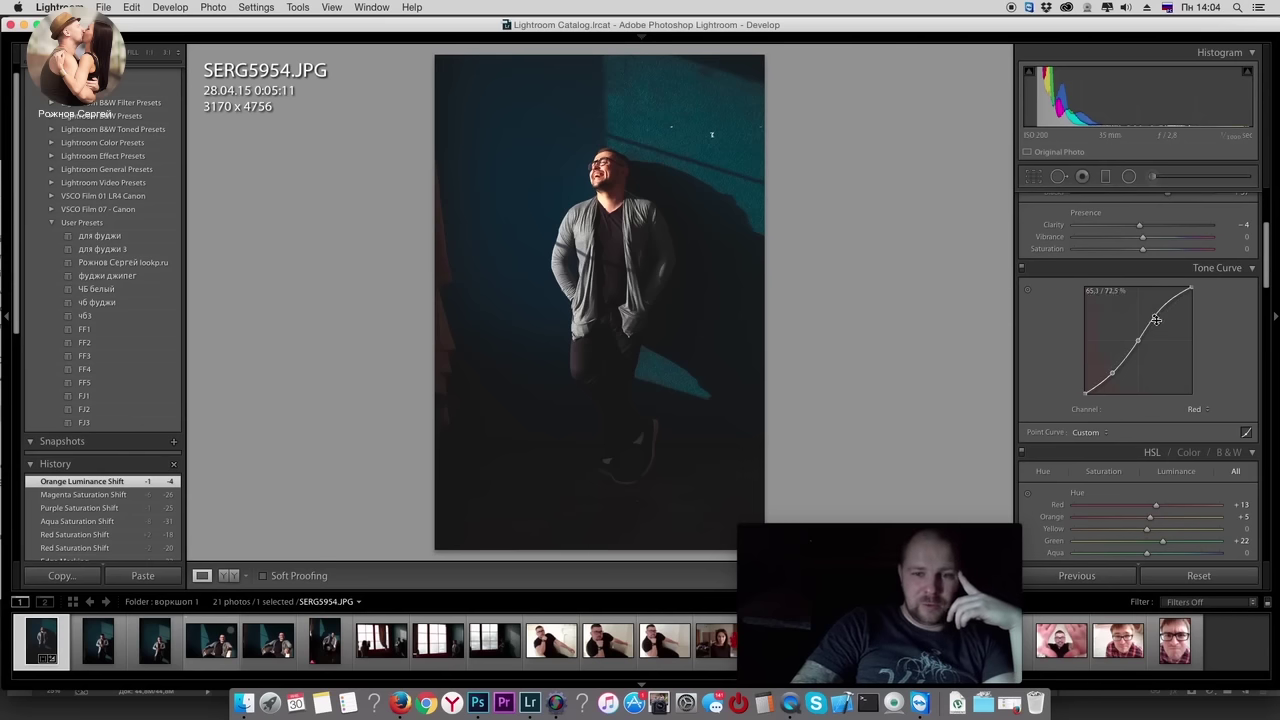
left_click(1200, 409)
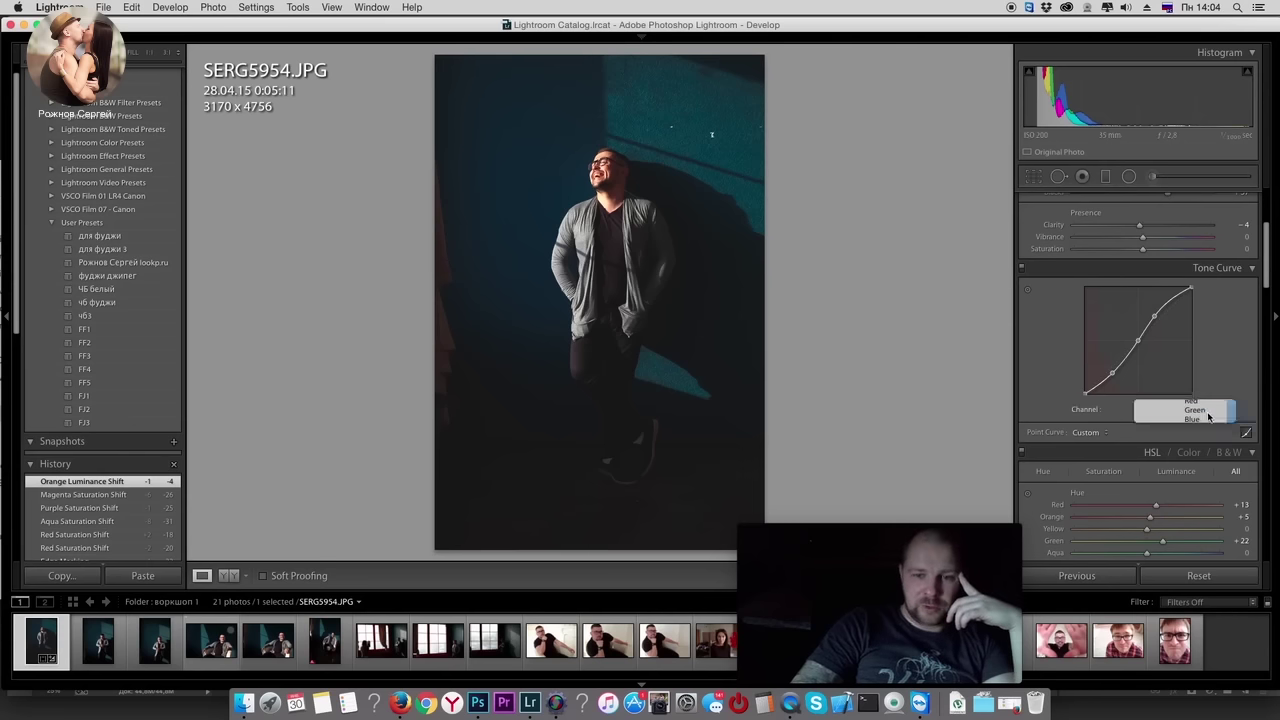
left_click(1203, 414)
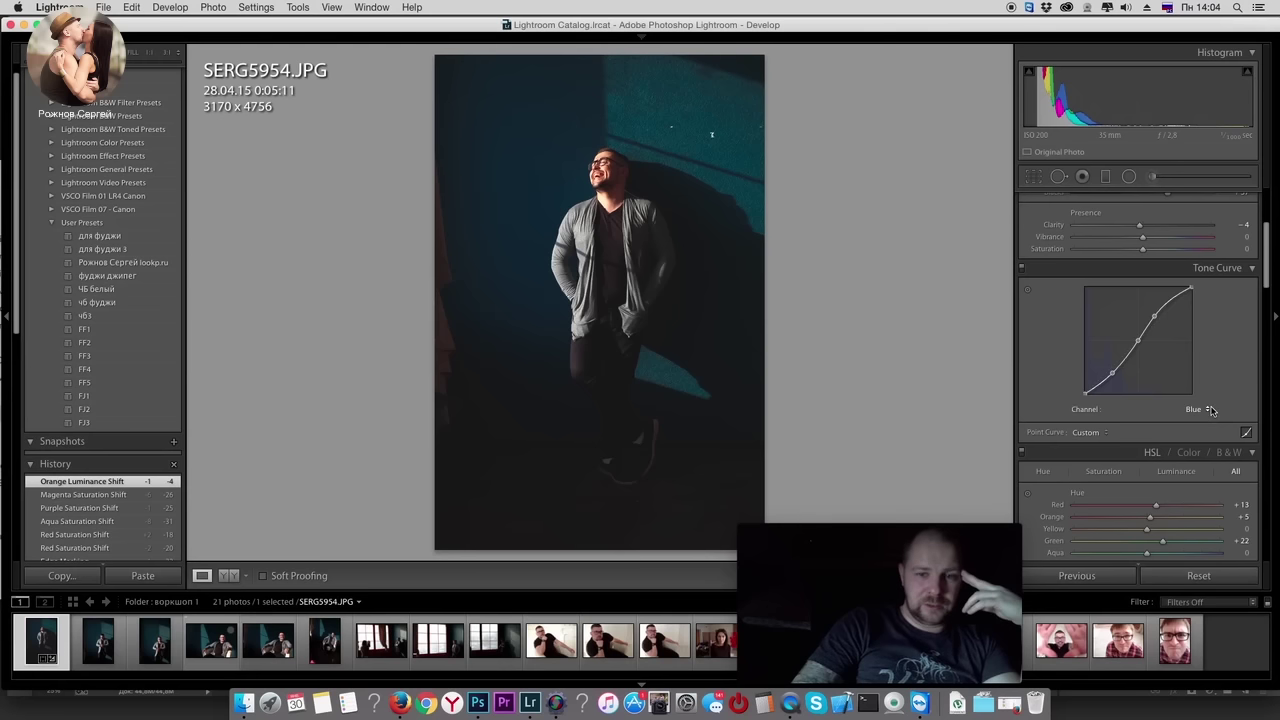
Step: Compare the photo with the tone curve on and off, leaving it on, and set contrast to −42
left_click(1022, 268)
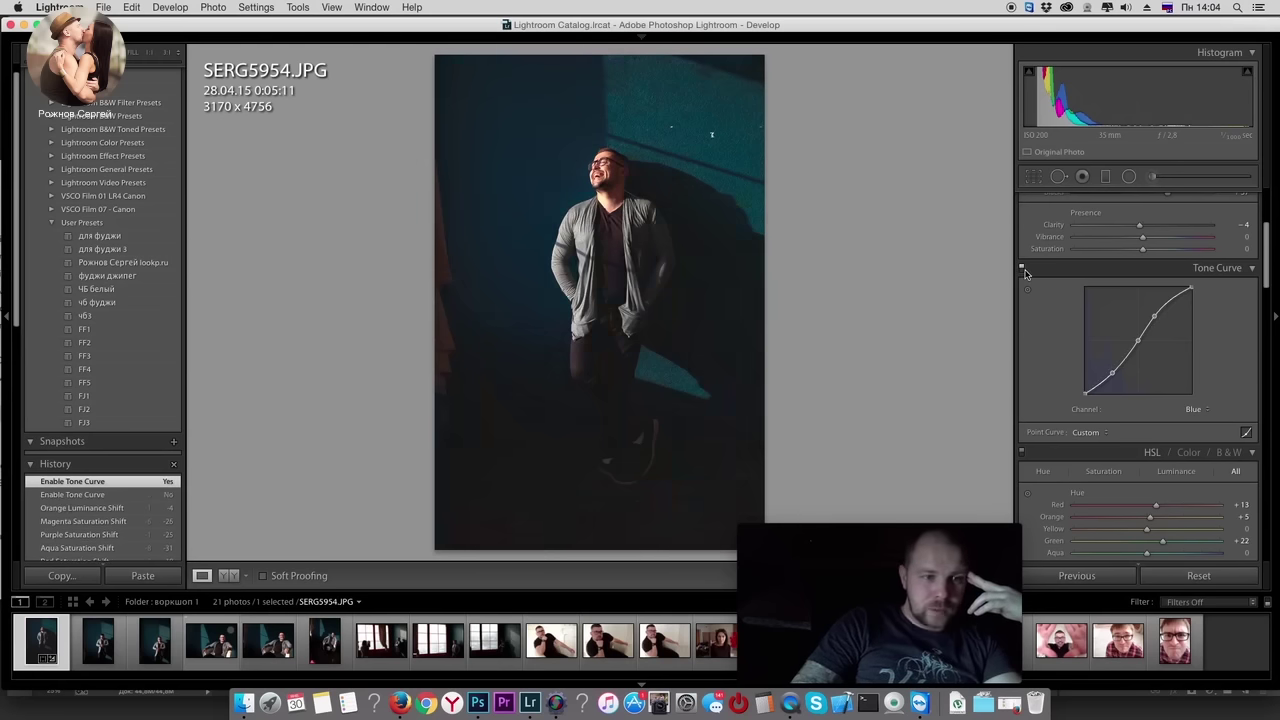
left_click(1022, 268)
left_click(1022, 268)
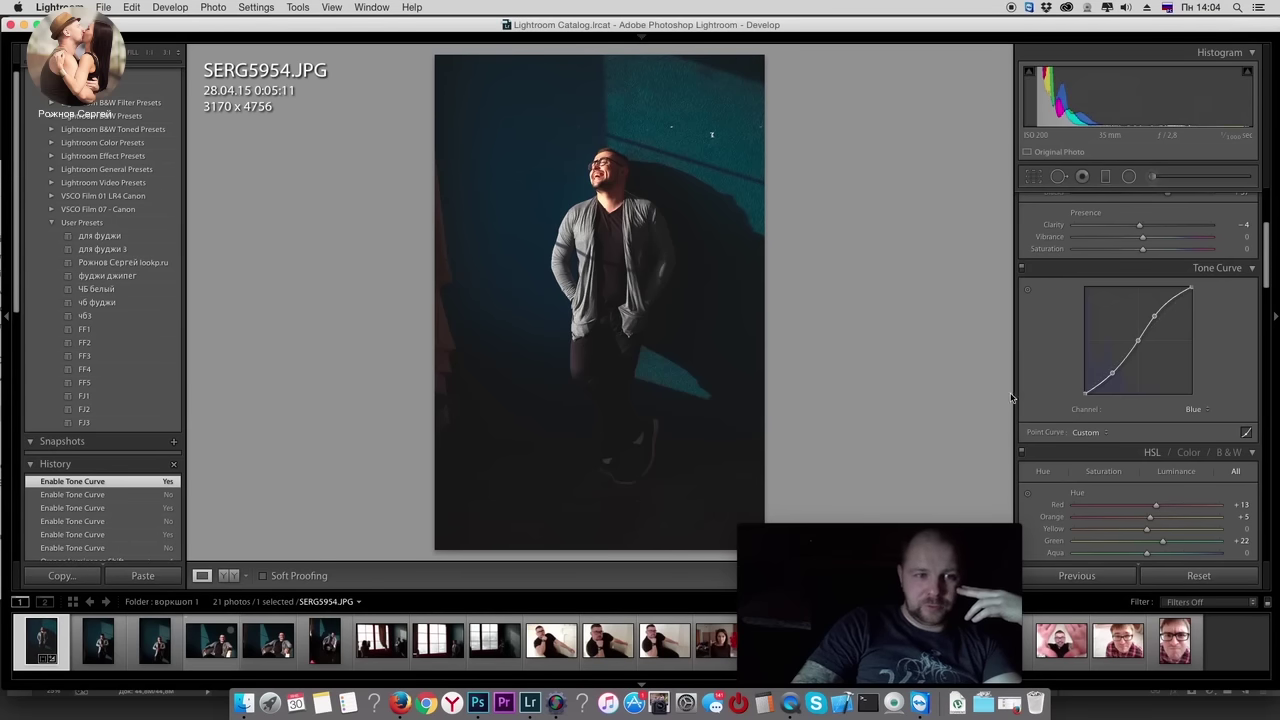
left_click_drag(1265, 285, 1262, 243)
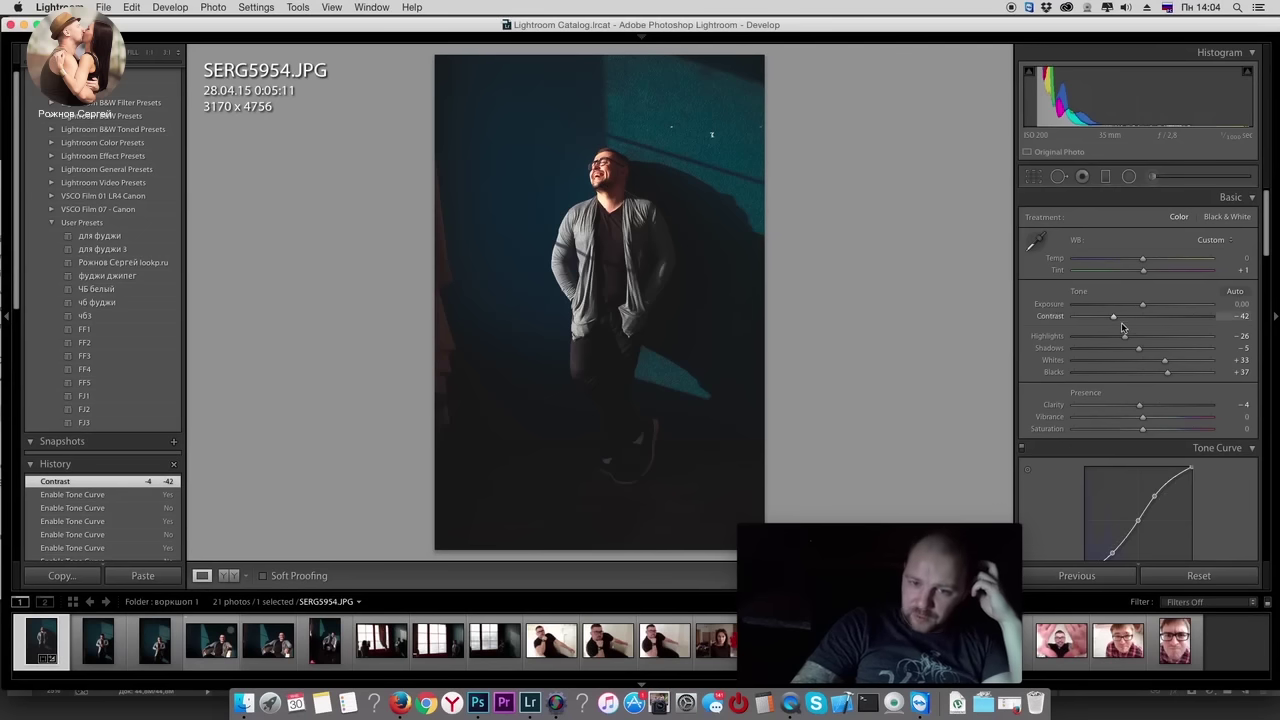
Step: Set clarity to −3 and the tone-curve region sliders to shadows +43, highlights −21
scroll(1222, 492, "down", 1)
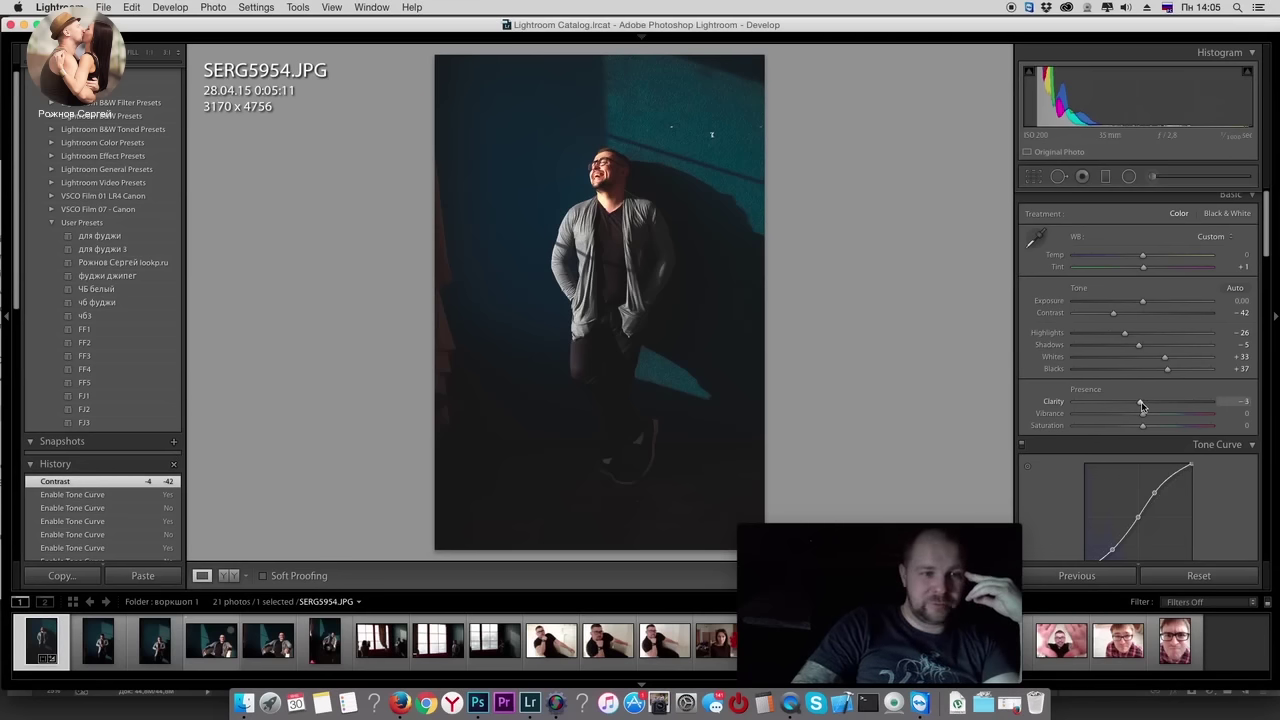
scroll(1193, 460, "down", 3)
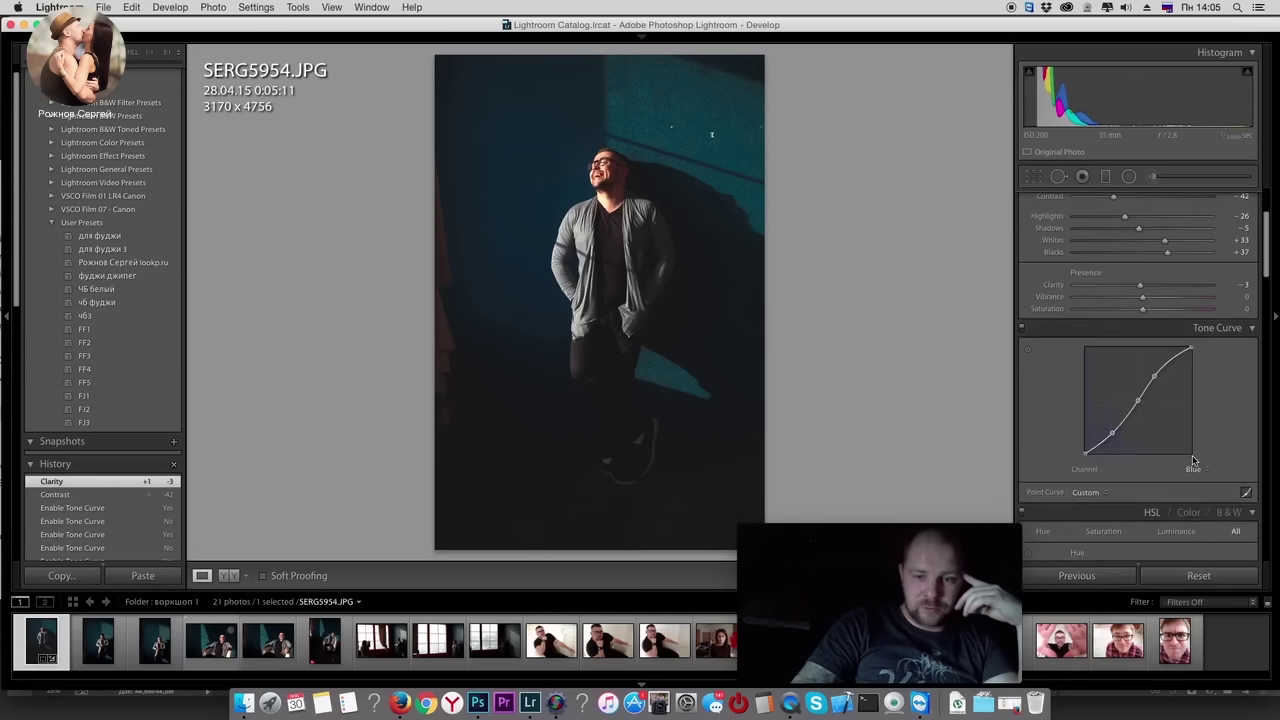
scroll(1205, 466, "down", 1)
left_click(1246, 466)
scroll(1200, 470, "down", 1)
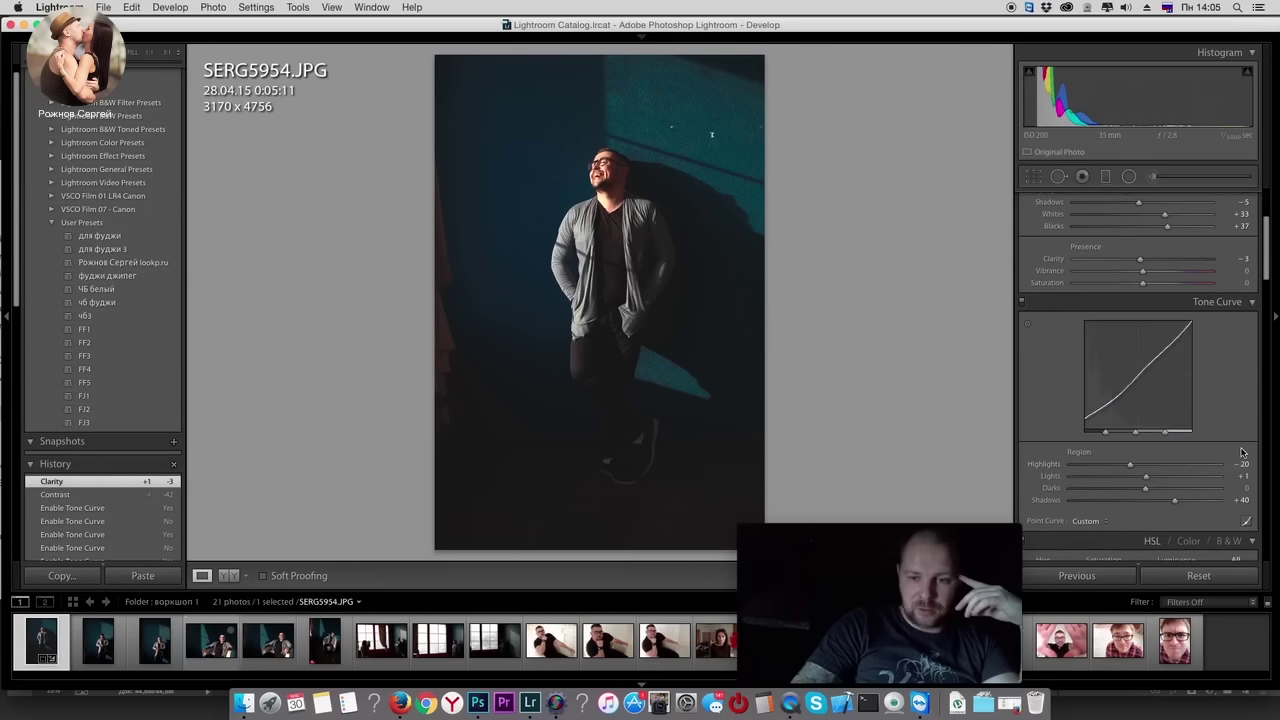
mouse_move(1150, 461)
left_mouse_down()
mouse_move(1177, 463)
mouse_move(1130, 428)
left_mouse_up()
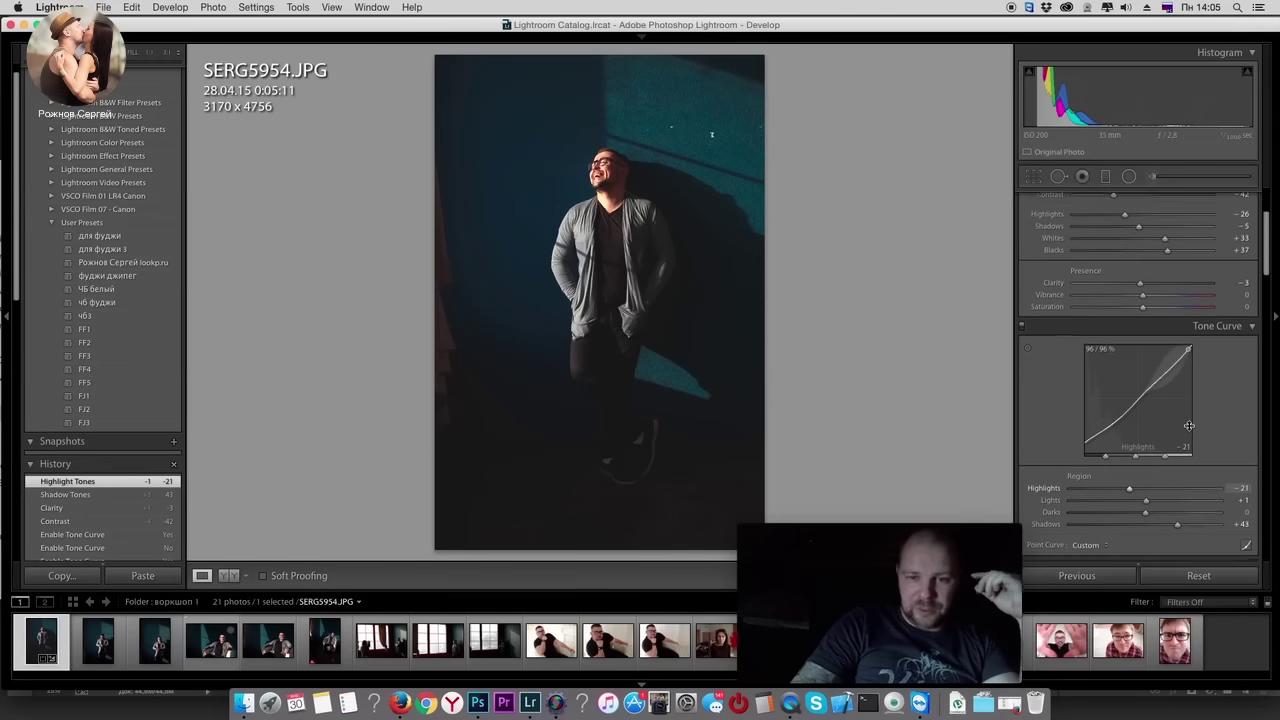
scroll(1195, 400, "up", 2)
scroll(1211, 356, "up", 2)
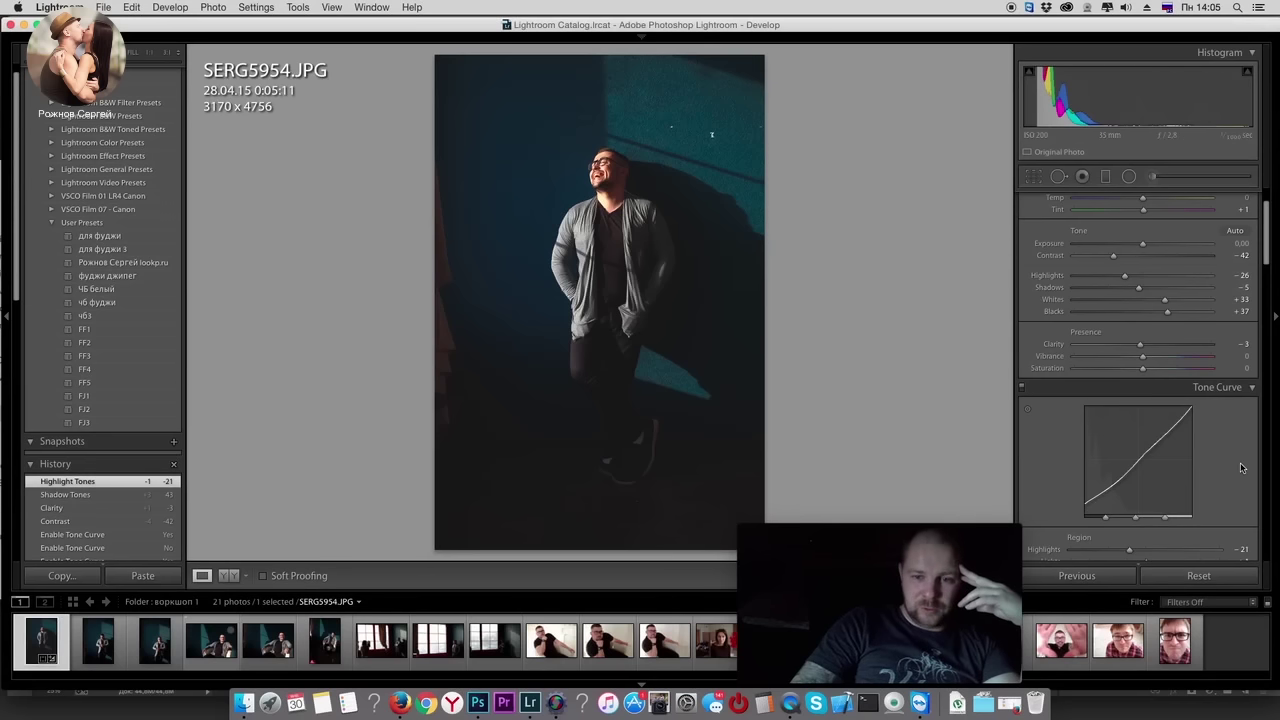
scroll(1150, 280, "down", 5)
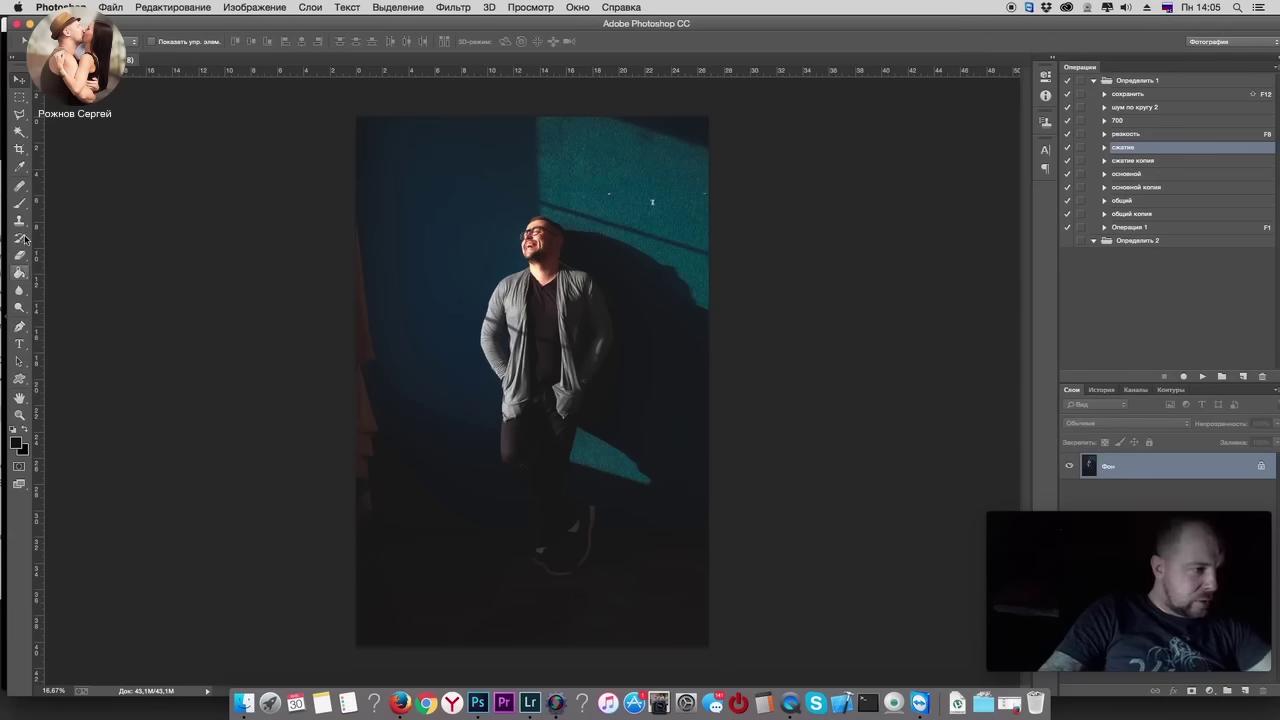
Step: Size the Clone Stamp brush to about 200 px and paint over the red strip on the left edge
right_click(672, 227)
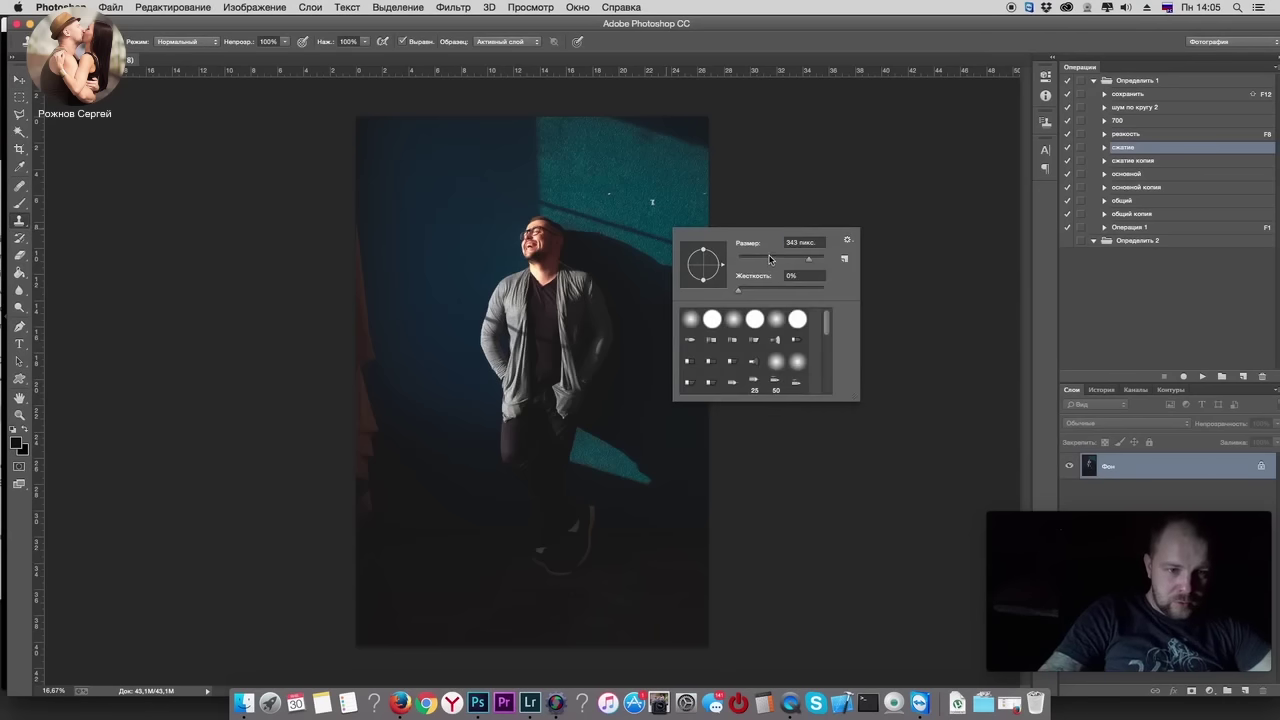
left_click(674, 196, "alt")
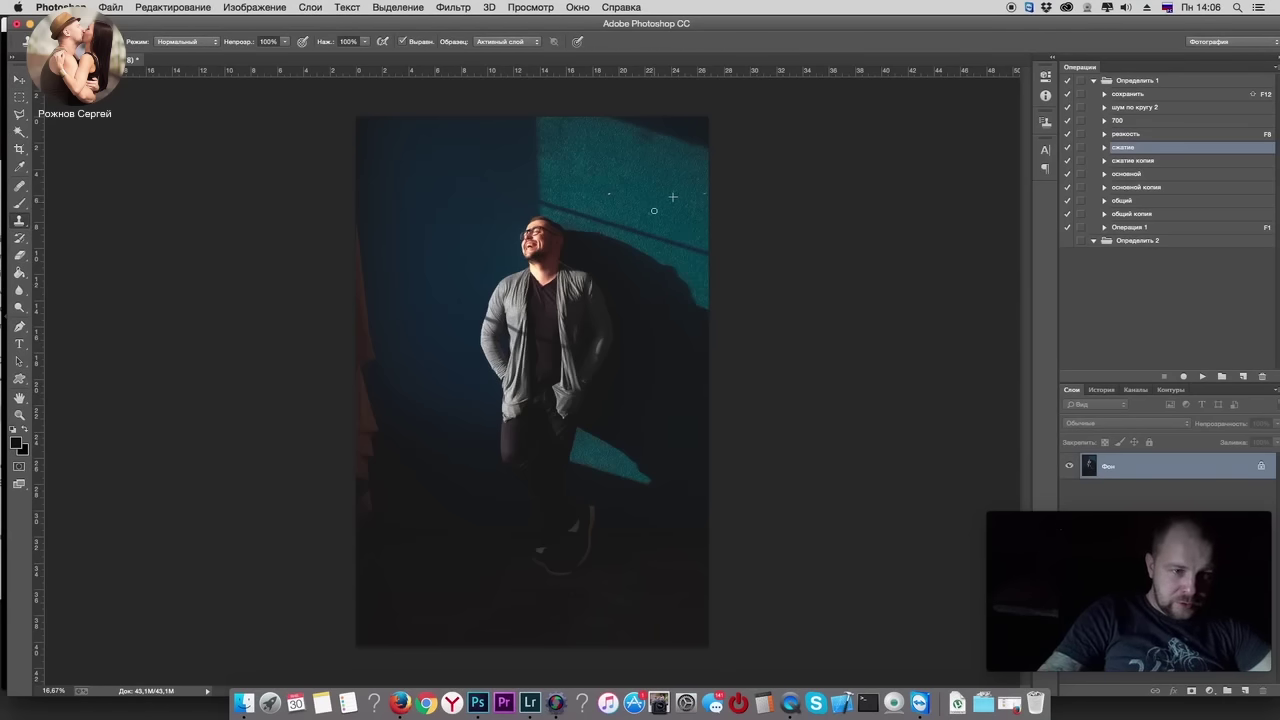
right_click(660, 218)
left_click(687, 182)
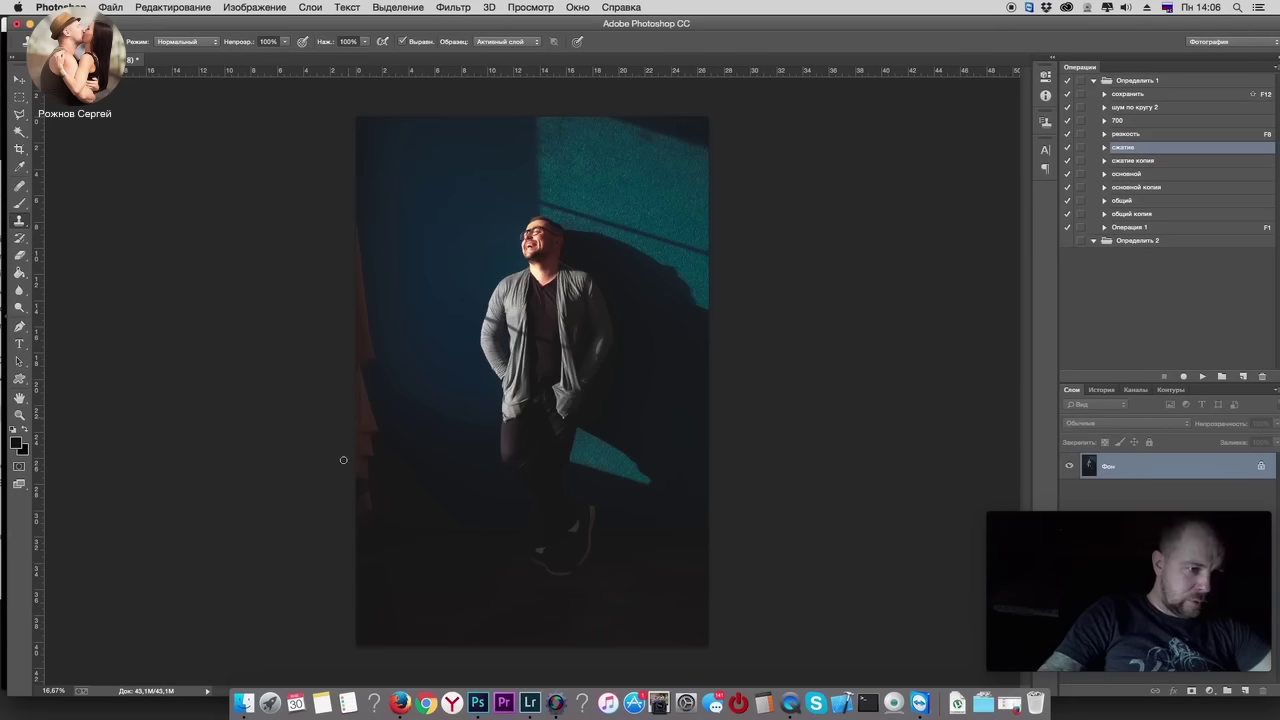
right_click(416, 488)
left_click_drag(543, 507, 545, 508)
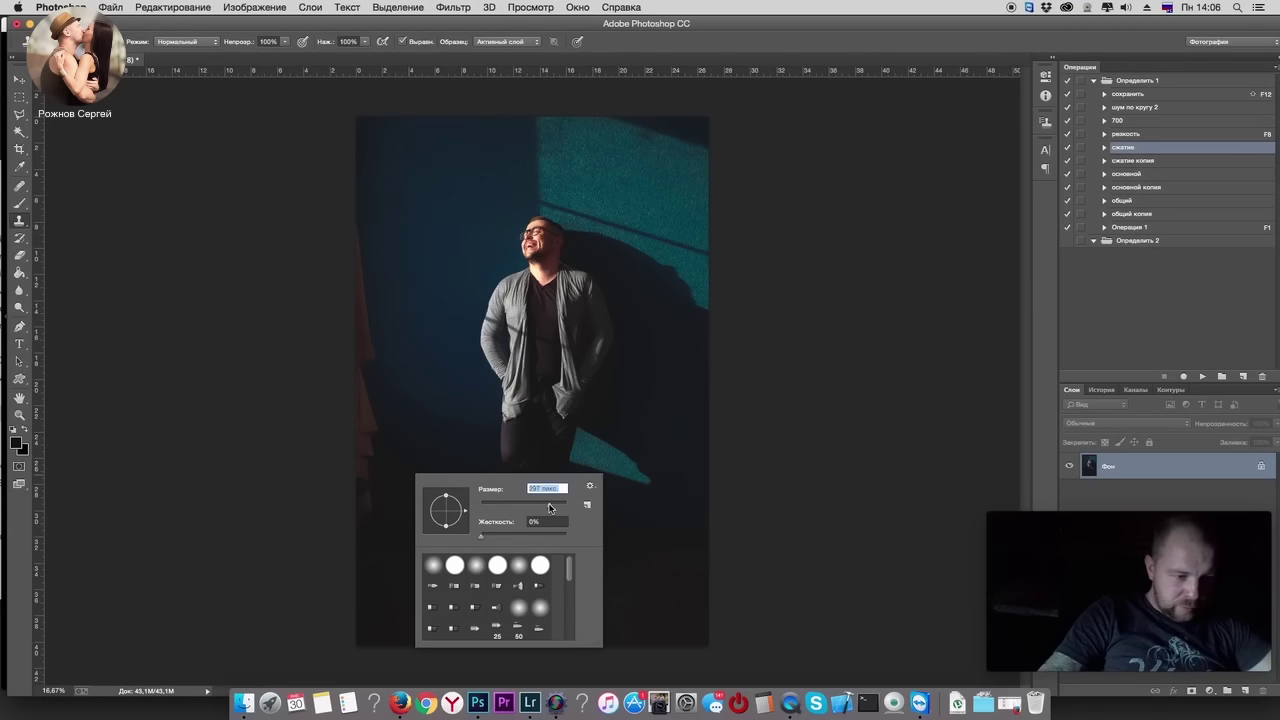
key("Return")
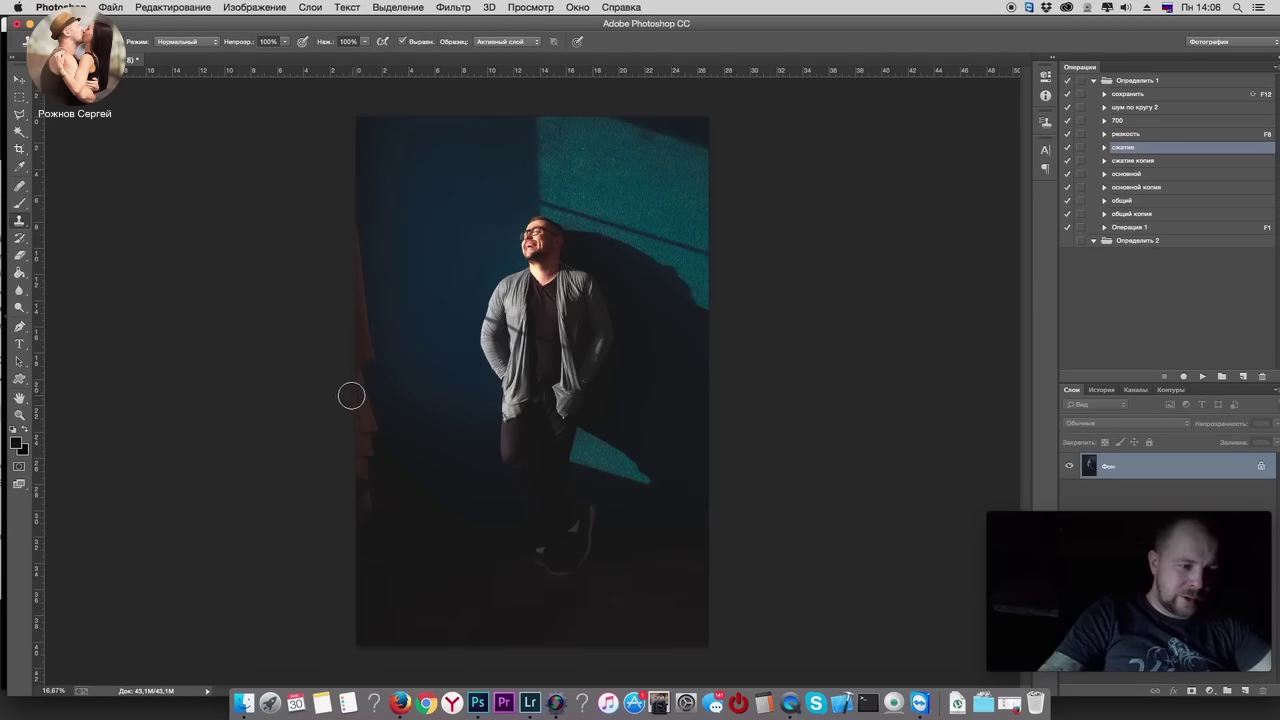
left_click_drag(365, 419, 365, 465)
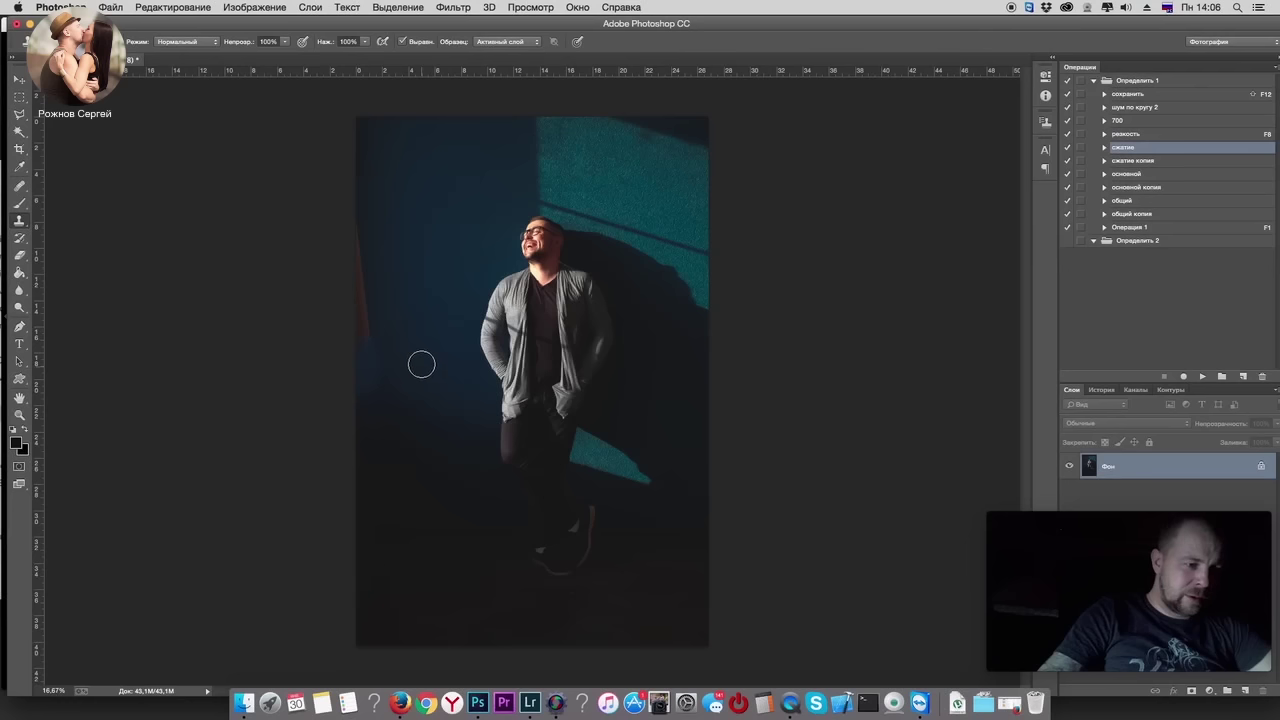
Step: Resample the teal wall and clone away the rest of the reddish streak along the left edge
right_click(423, 366)
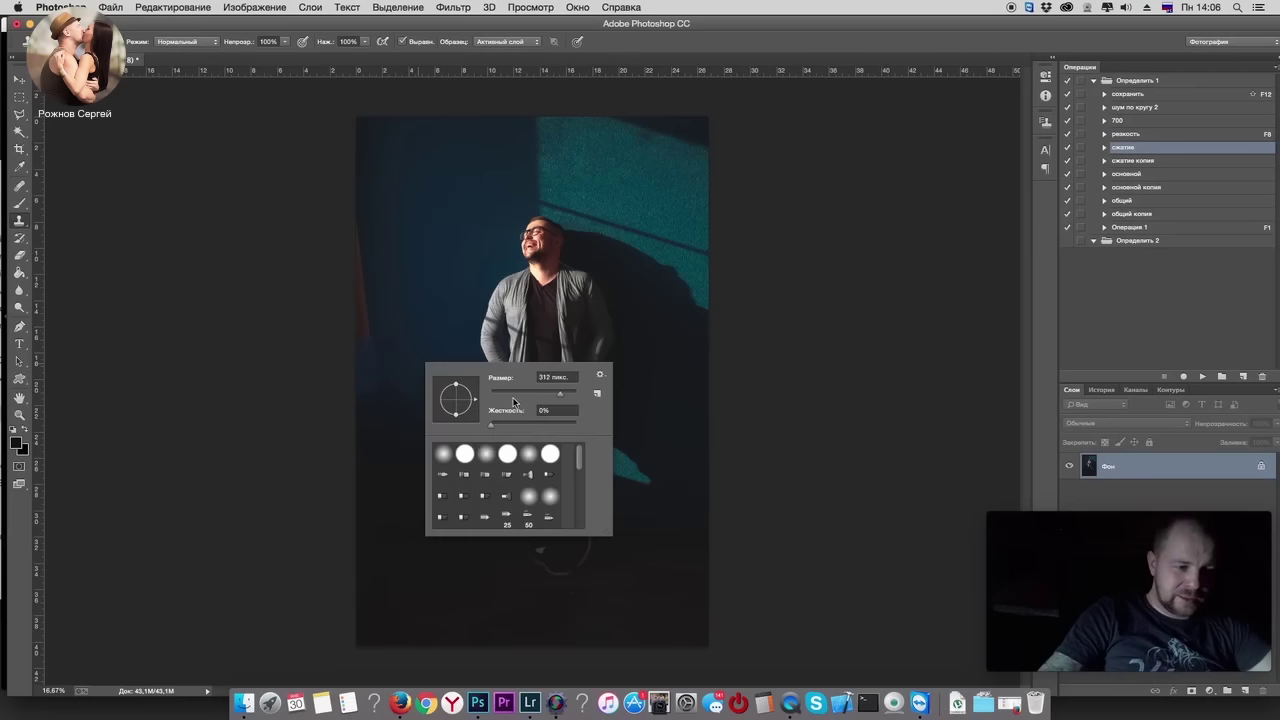
left_click(431, 348)
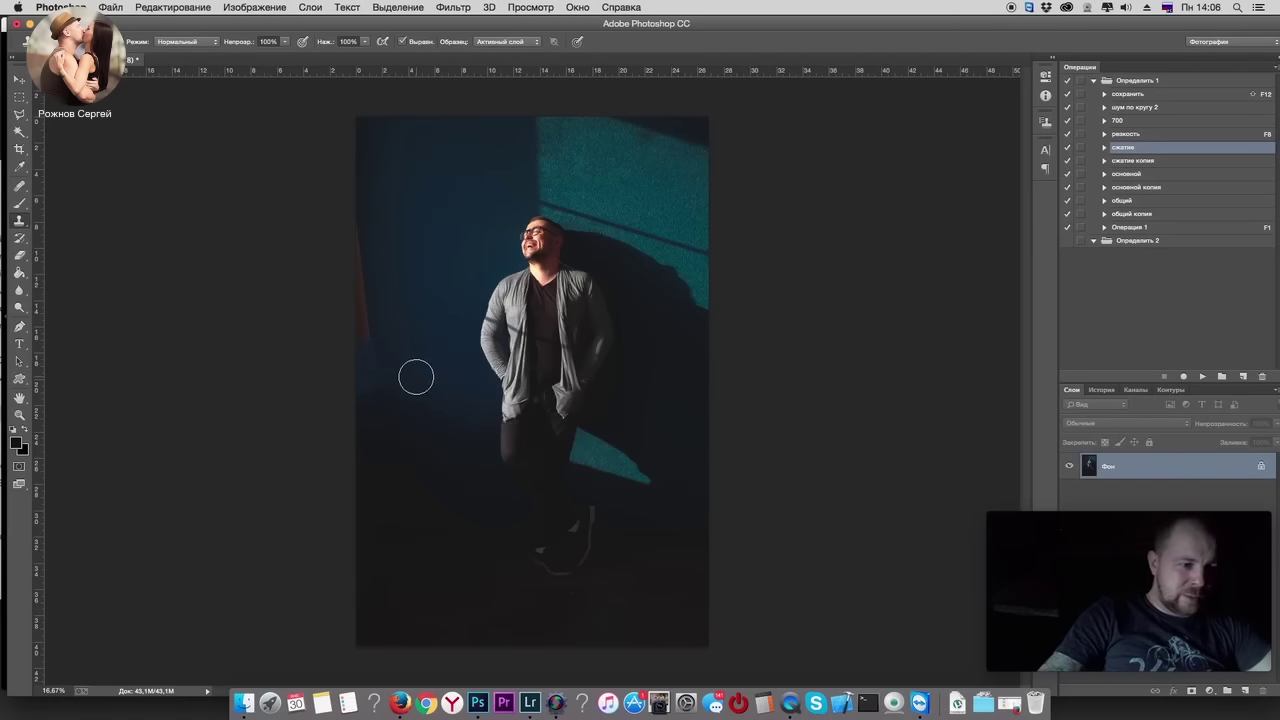
left_click_drag(369, 337, 354, 243)
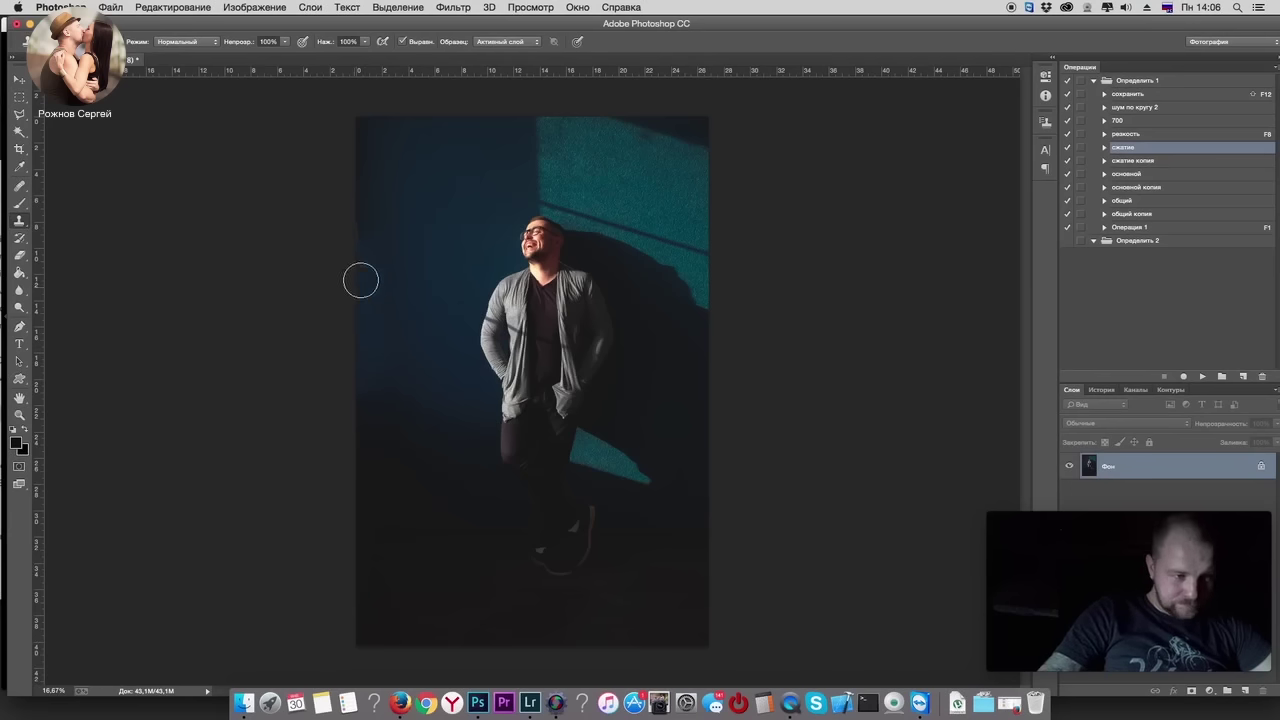
left_click(426, 248, "alt")
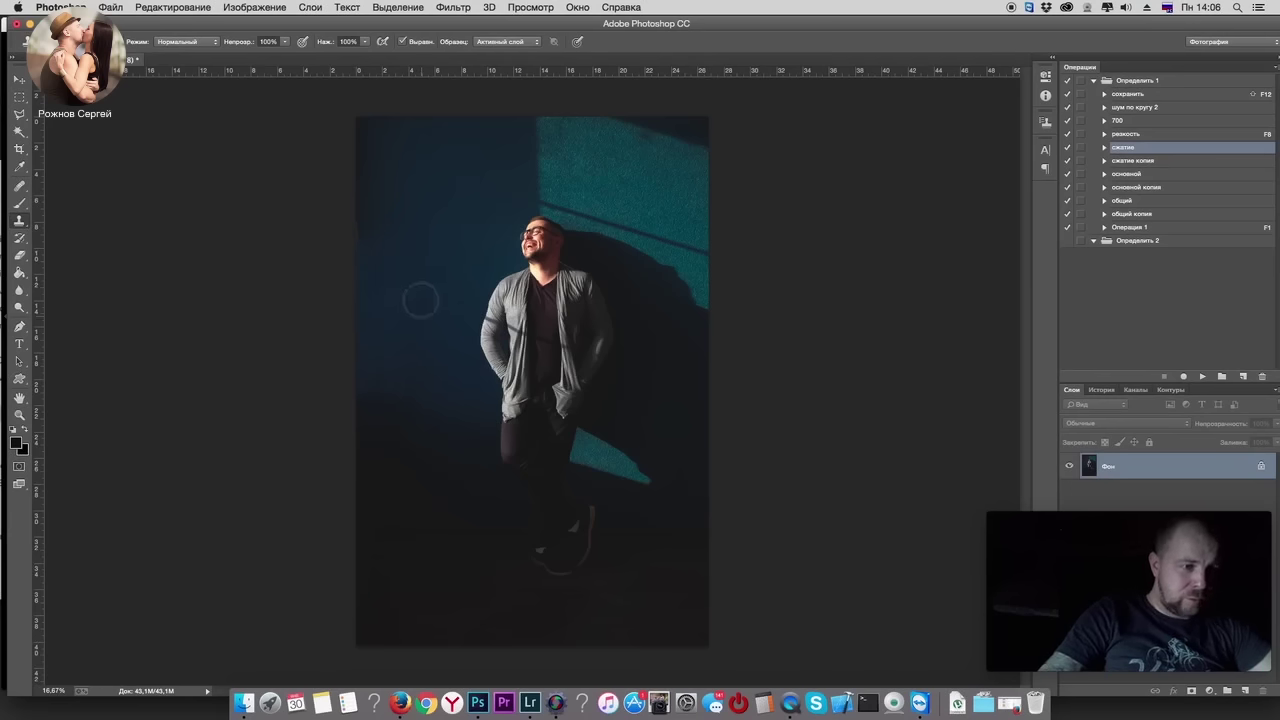
left_click(401, 252, "alt")
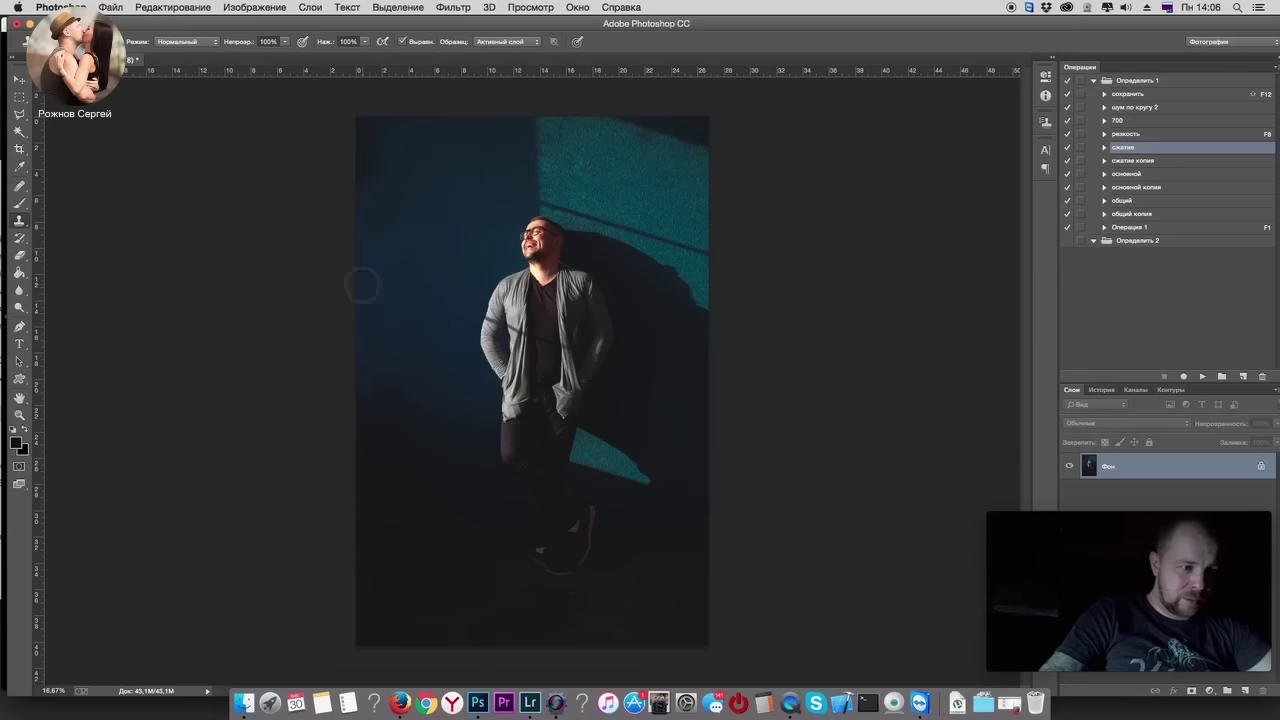
left_click(424, 208, "alt")
left_click(391, 211)
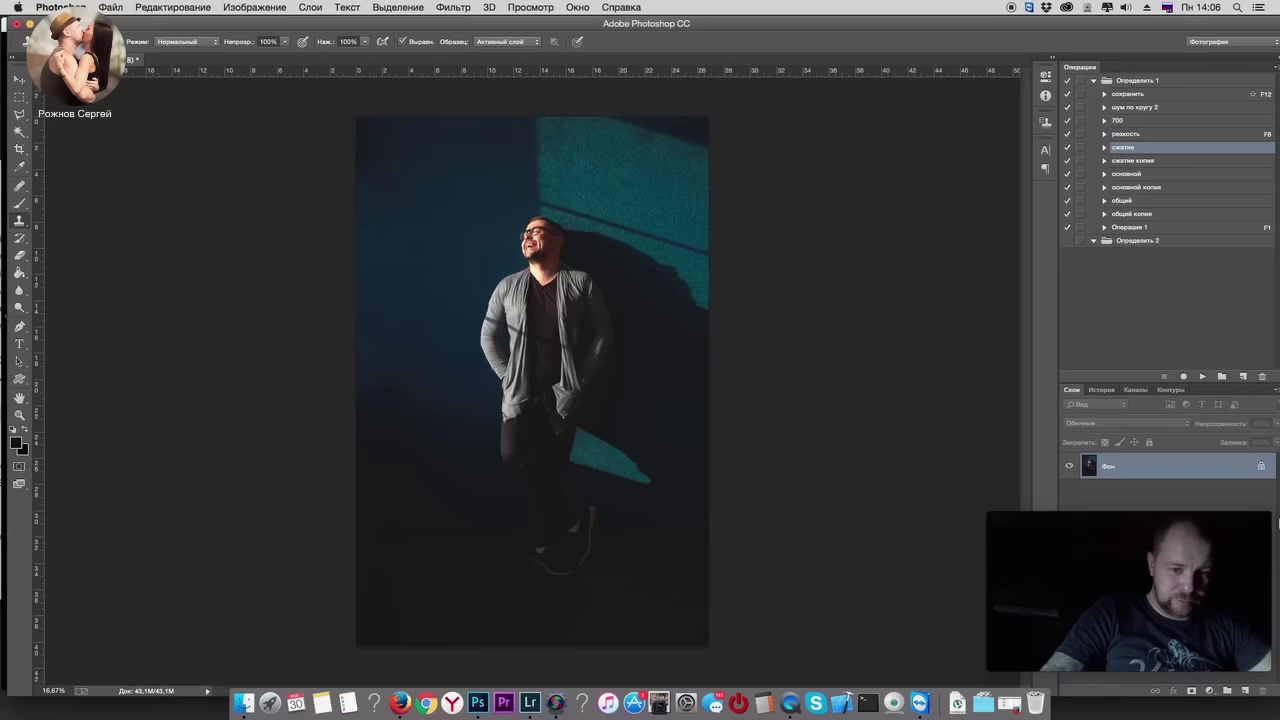
mouse_move(1129, 591)
left_click_drag(1179, 545, 1194, 30)
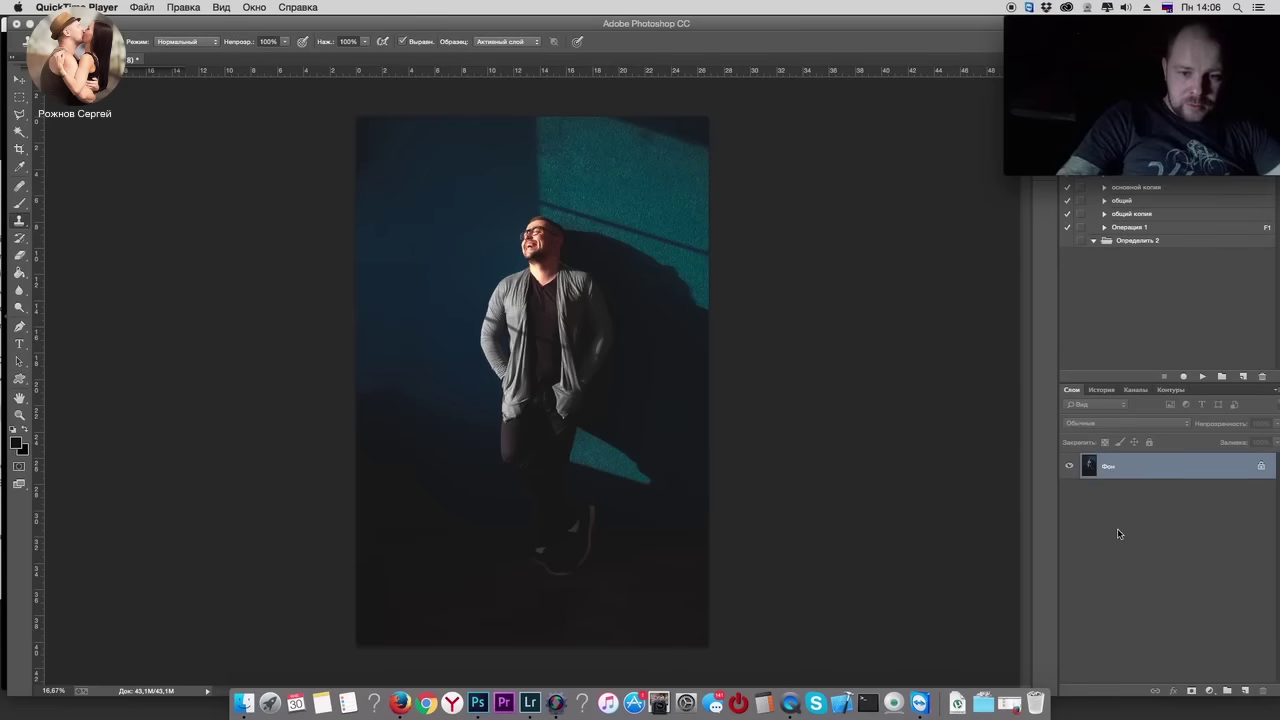
Step: Duplicate the background layer and desaturate the copy with Hue/Saturation at −100
left_click(1117, 528)
key("super+j")
key("super+u")
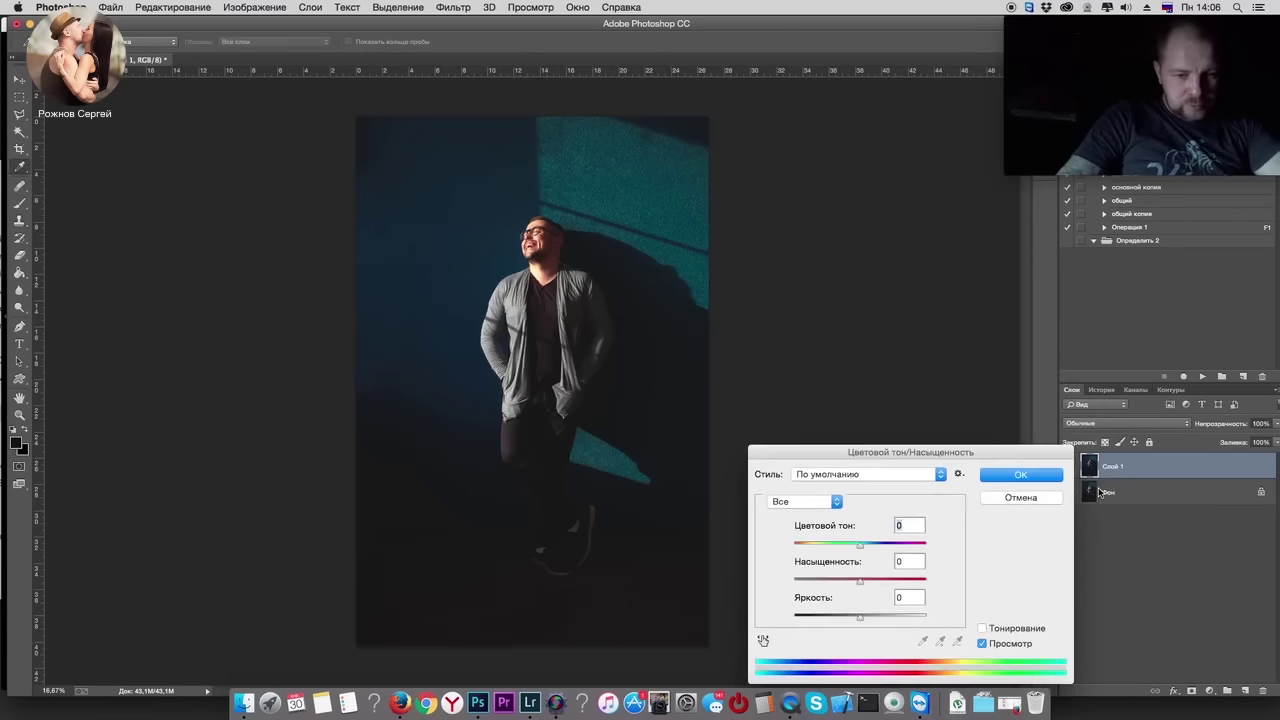
type("-100")
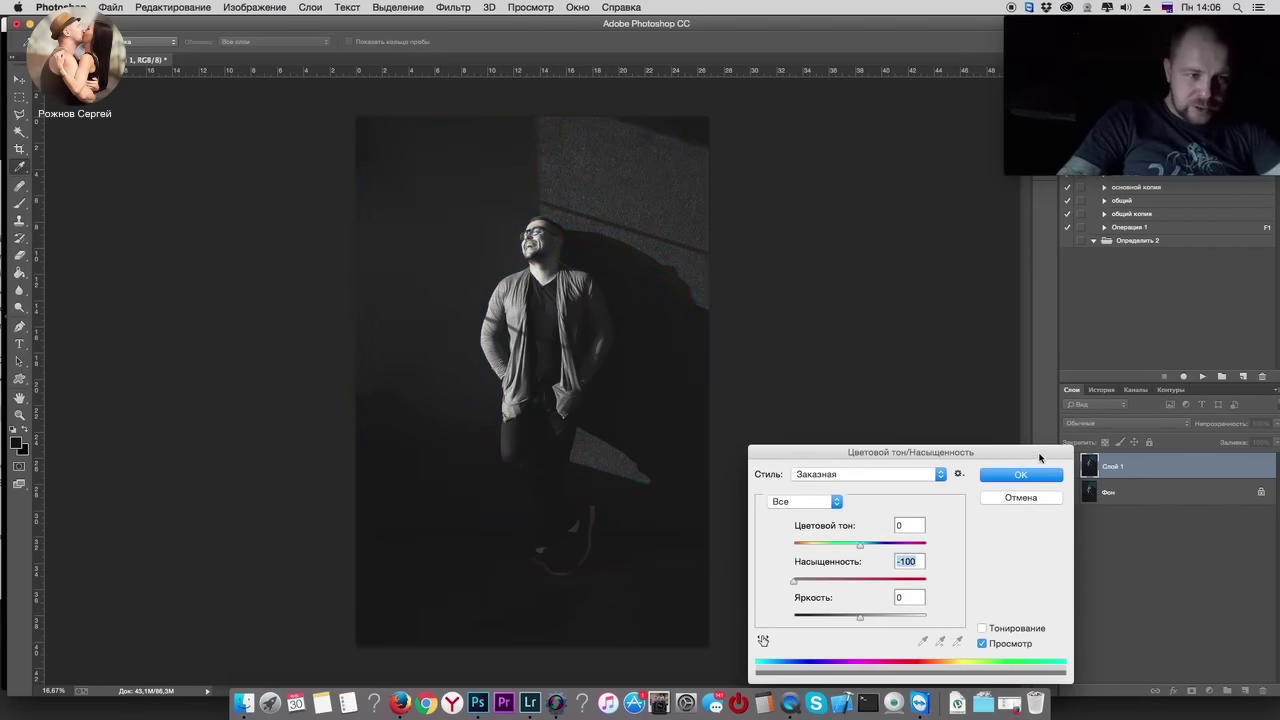
left_click(1020, 474)
Step: Blend the black-and-white copy as Soft Light at about 35% opacity and merge it down
left_click(1141, 425)
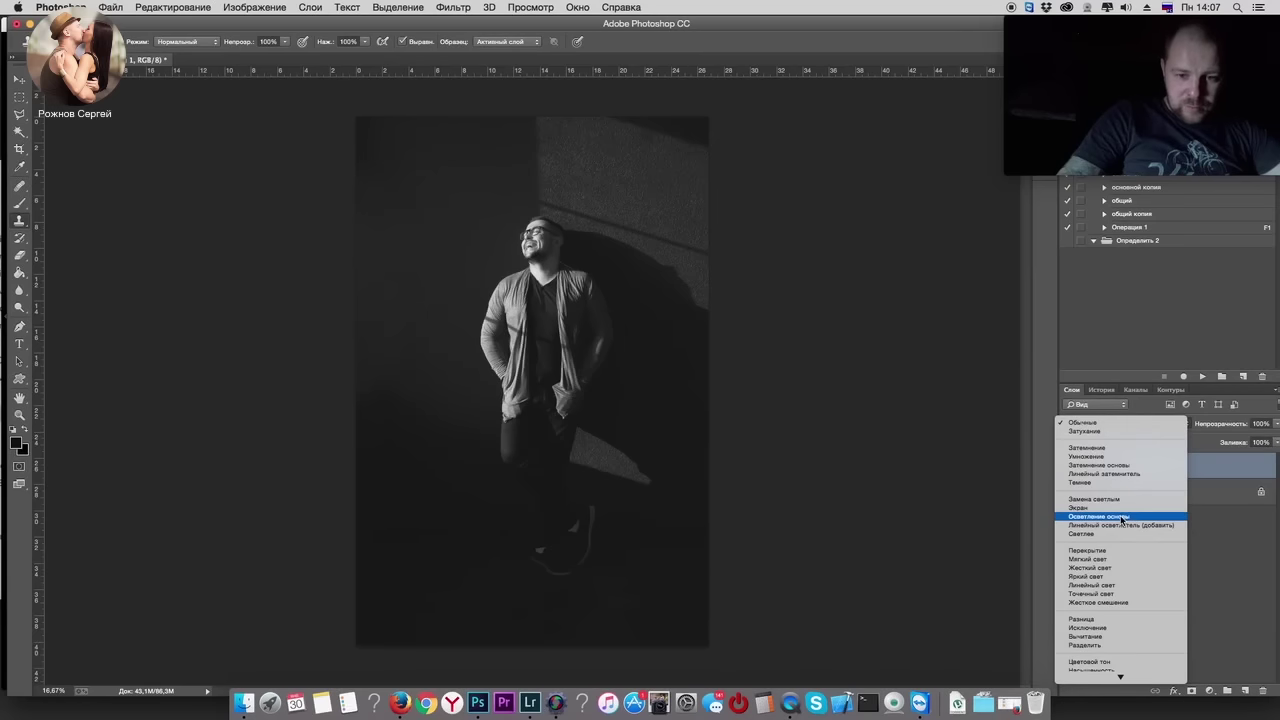
left_click(1115, 558)
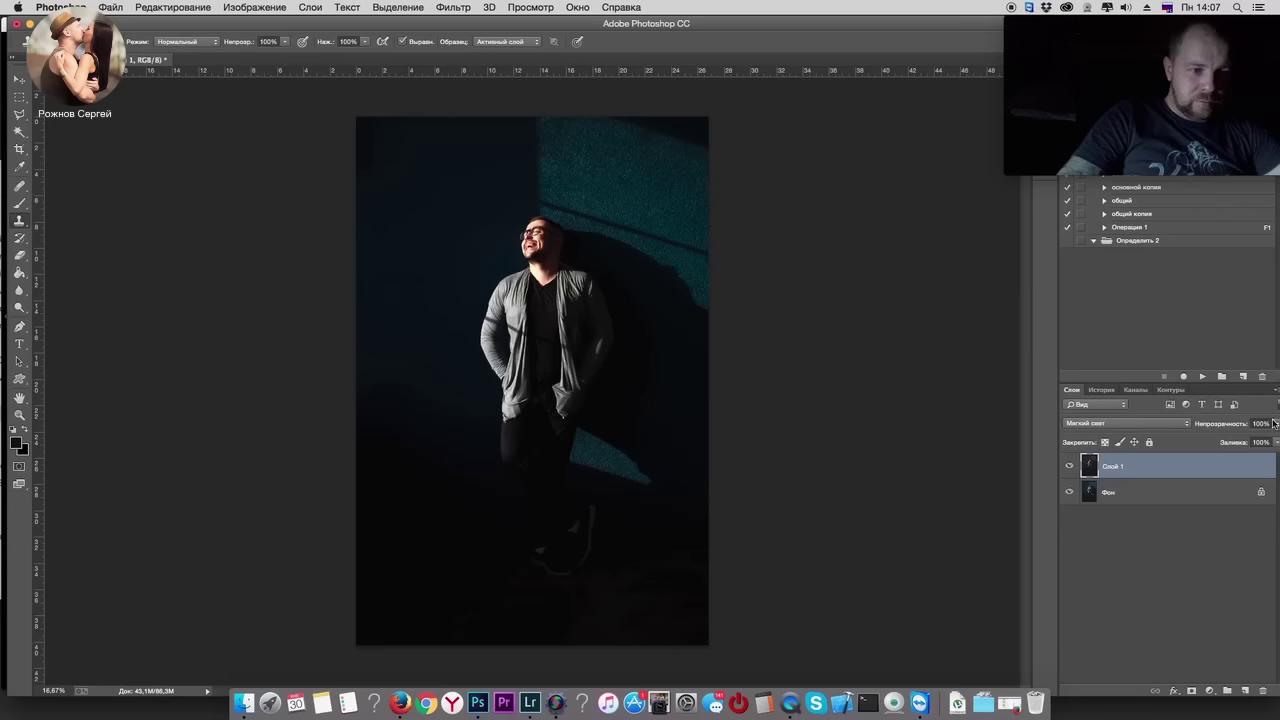
left_click(1276, 428)
left_click(1221, 437)
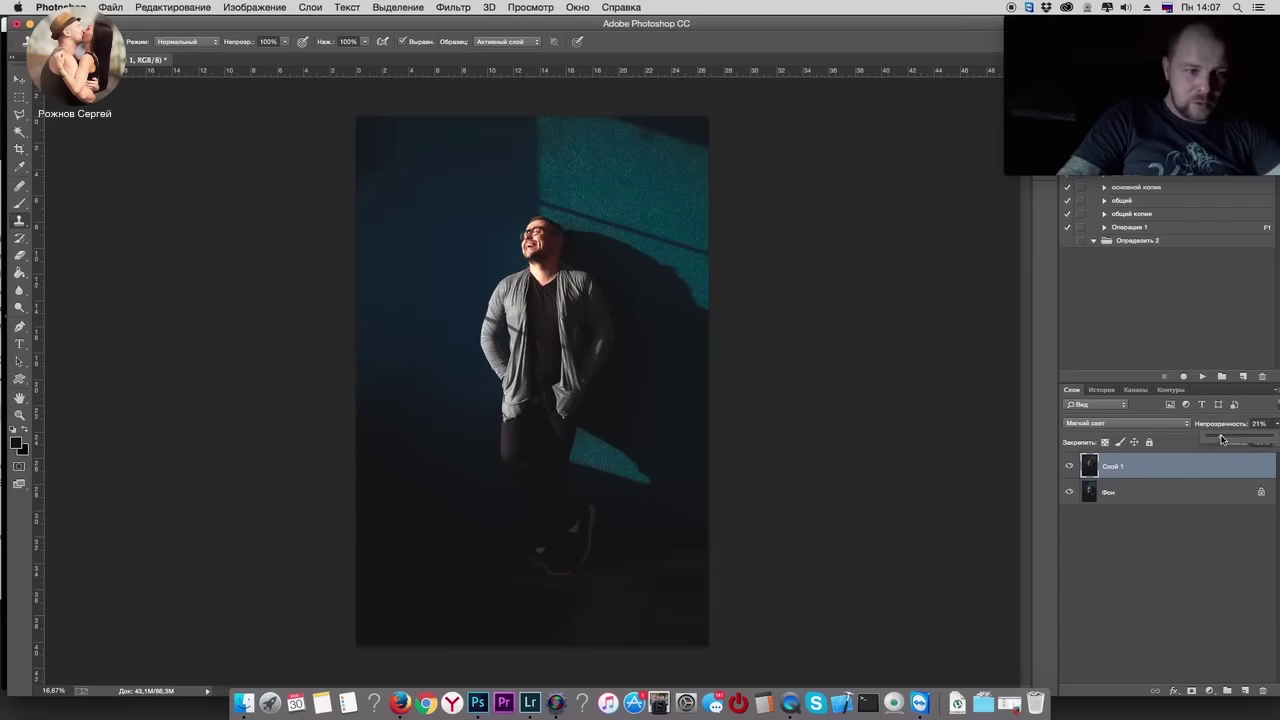
left_click_drag(1221, 437, 1228, 439)
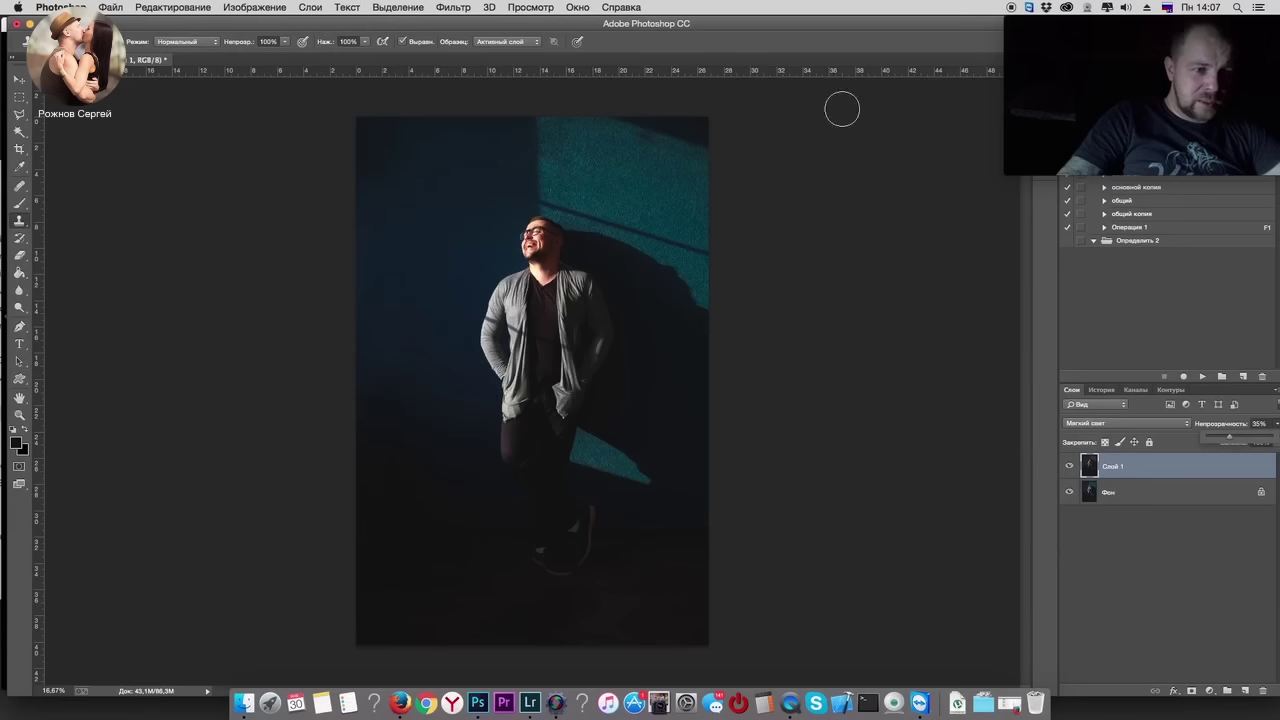
left_click(1070, 466)
left_click(1070, 466)
left_click(1070, 466)
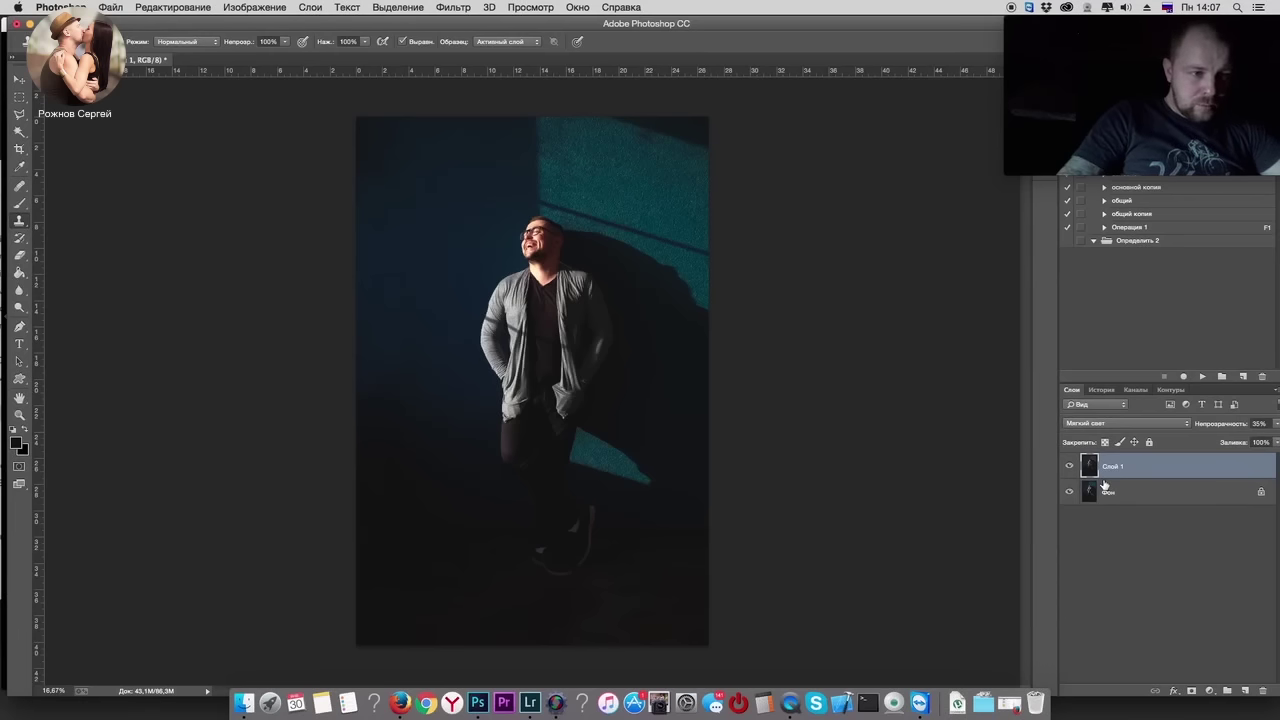
key("ctrl+e")
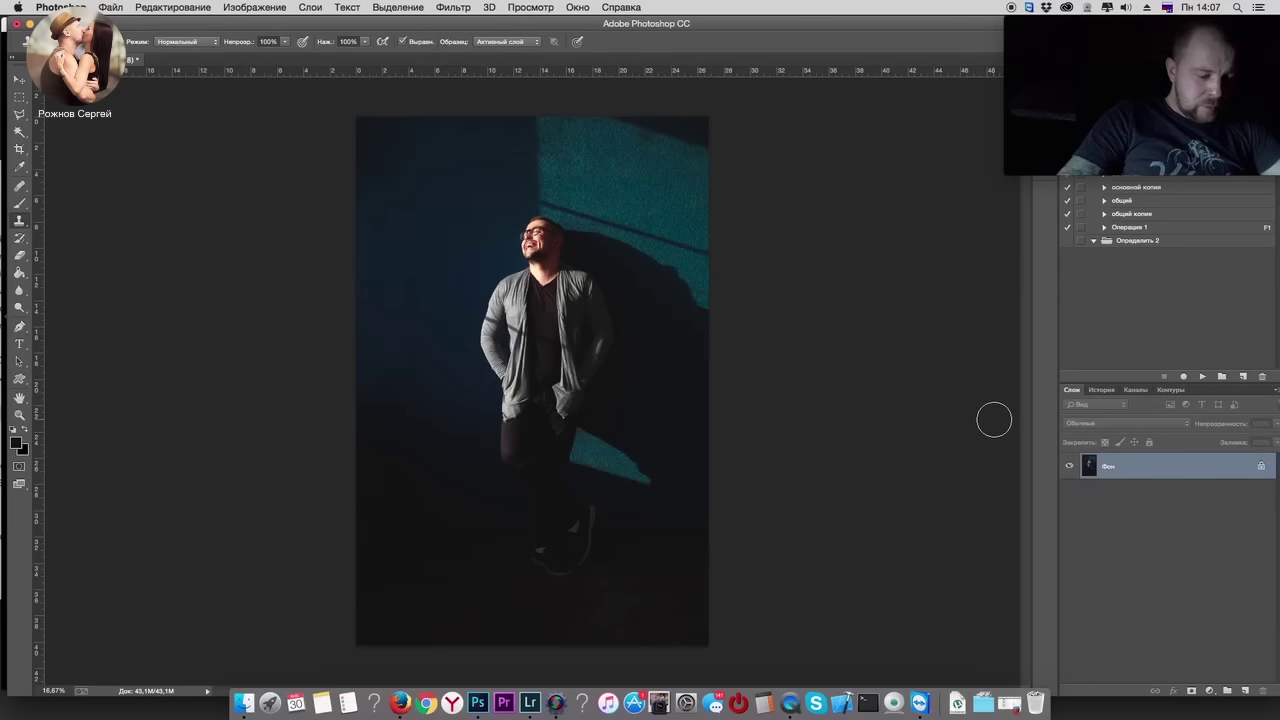
Step: Duplicate the background and set the copy's blend mode to Screen
key("ctrl+j")
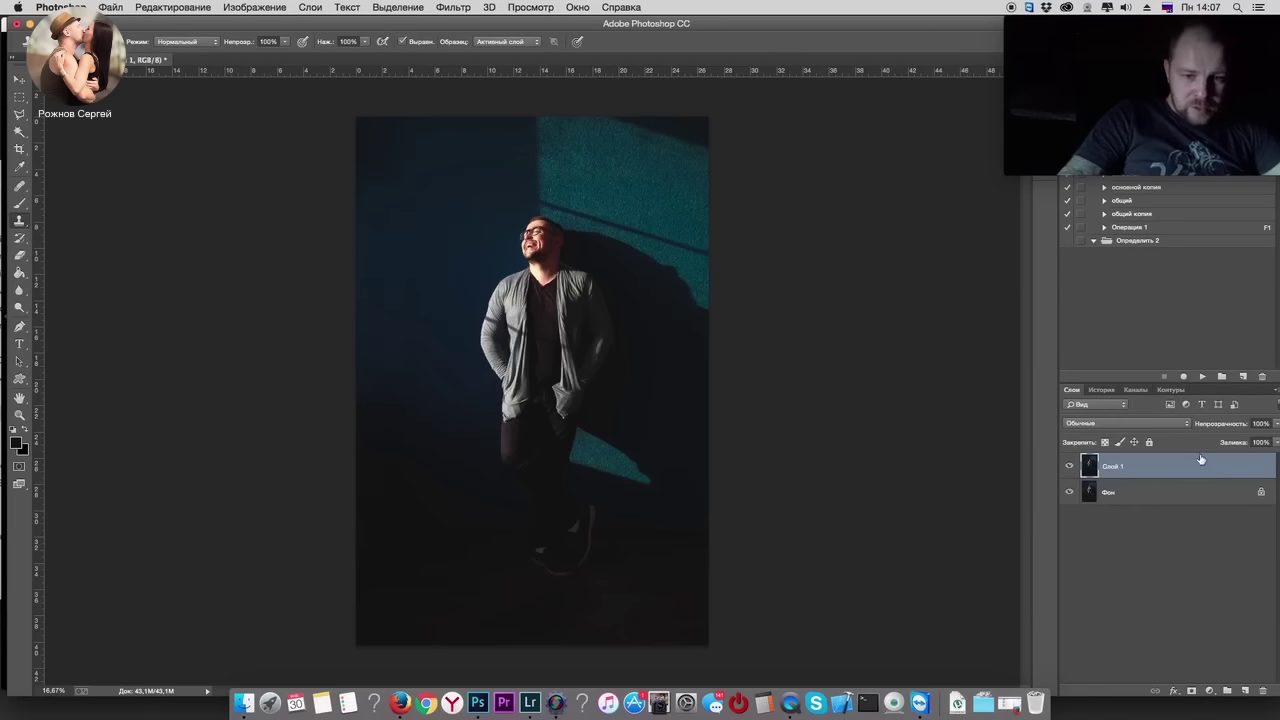
left_click(1146, 422)
left_click(1114, 508)
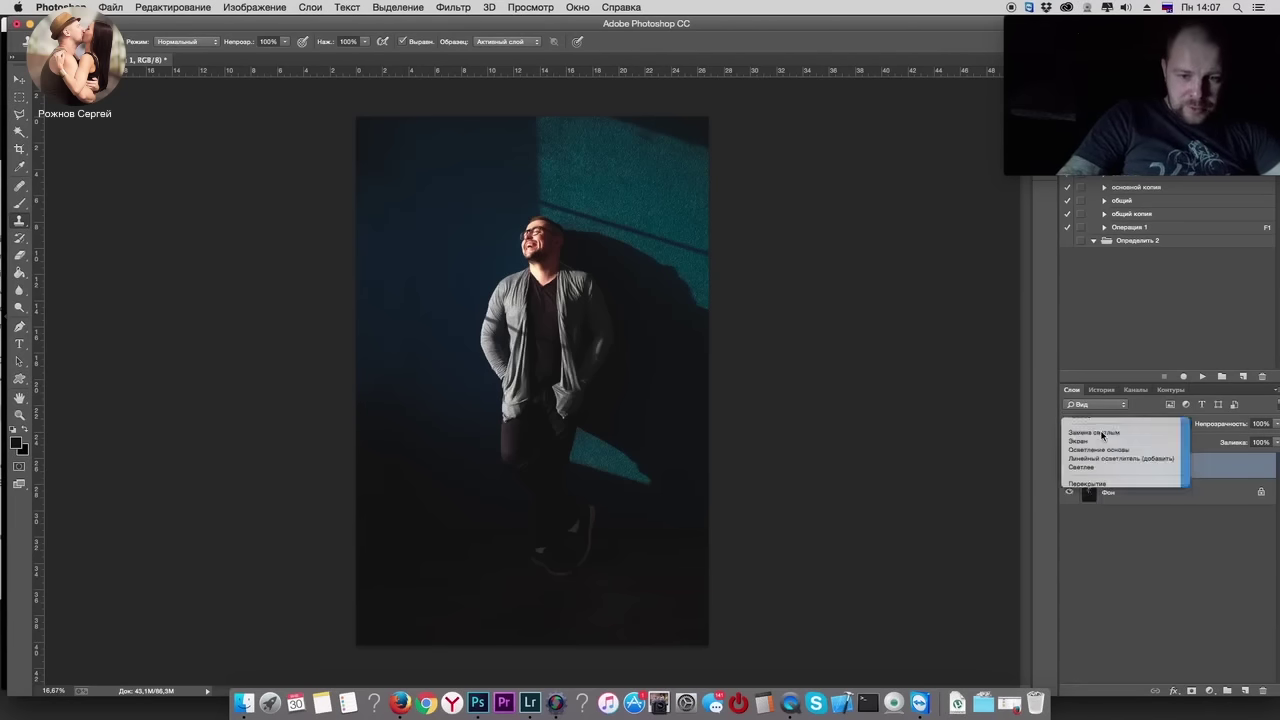
Step: Split the Blend If This Layer black slider to 48/220 in Blending Options
double_click(1096, 465)
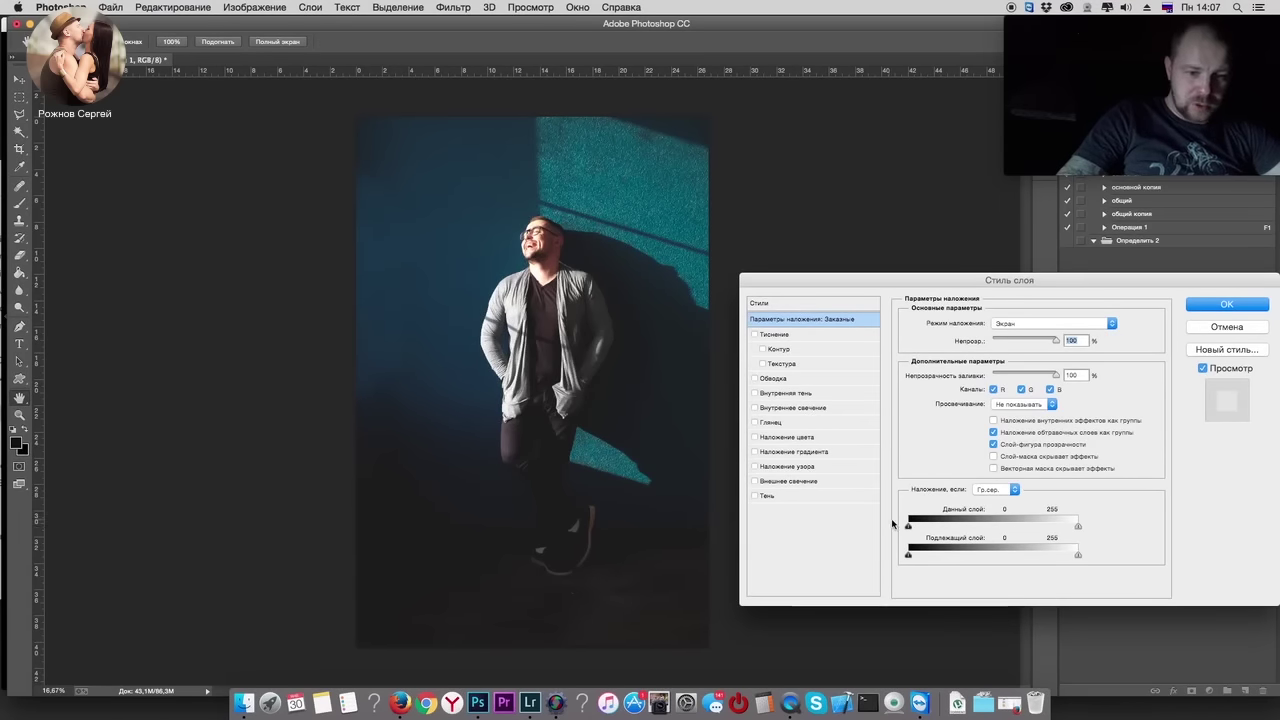
left_click_drag(908, 526, 936, 529)
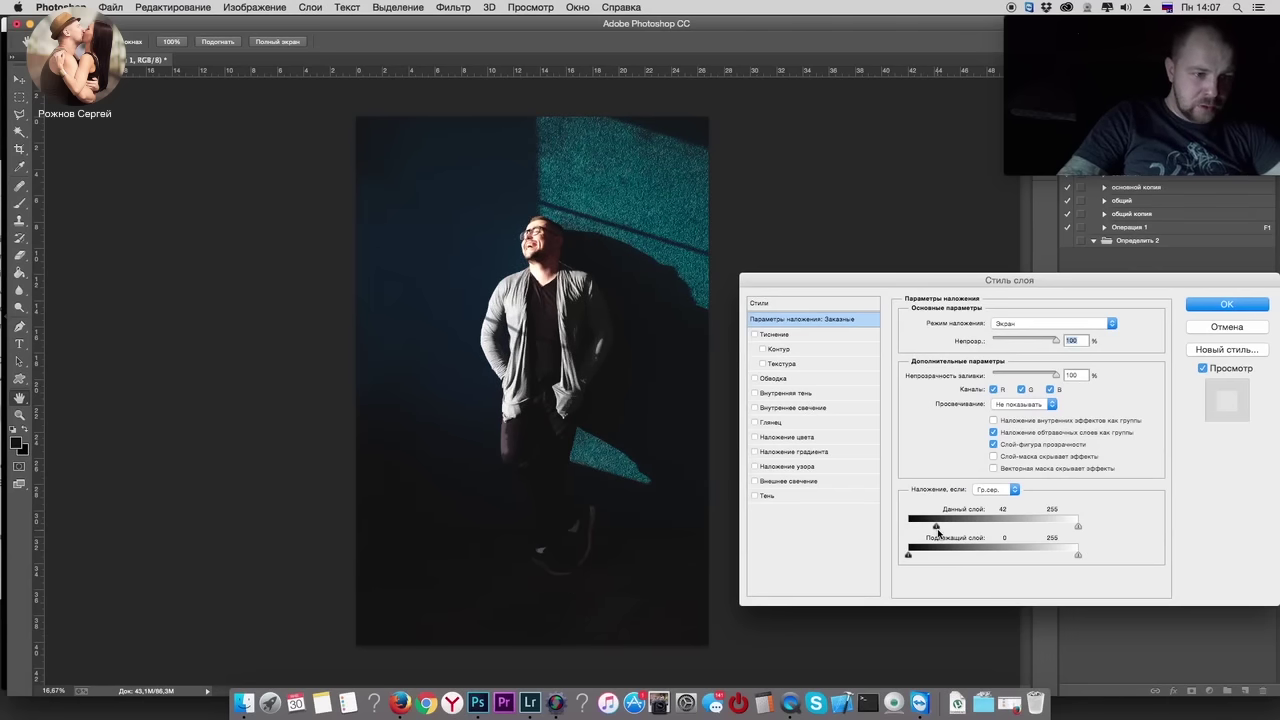
key("alt")
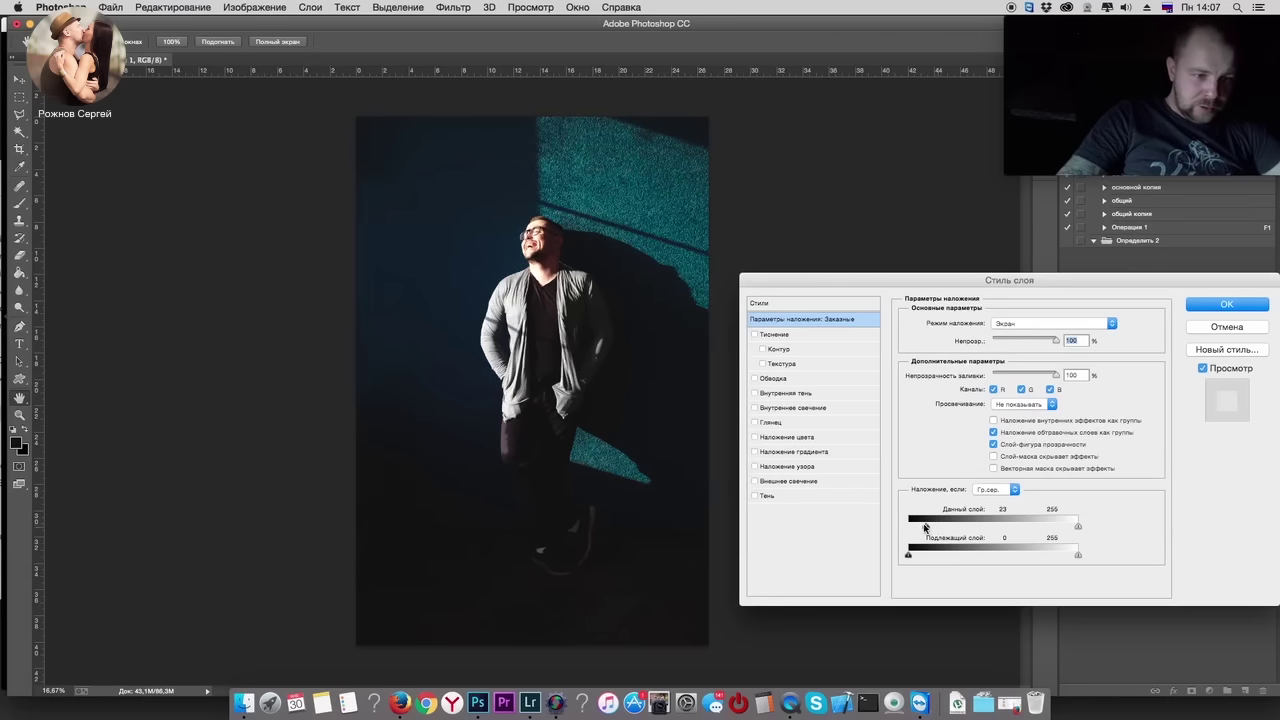
left_click_drag(925, 528, 940, 528)
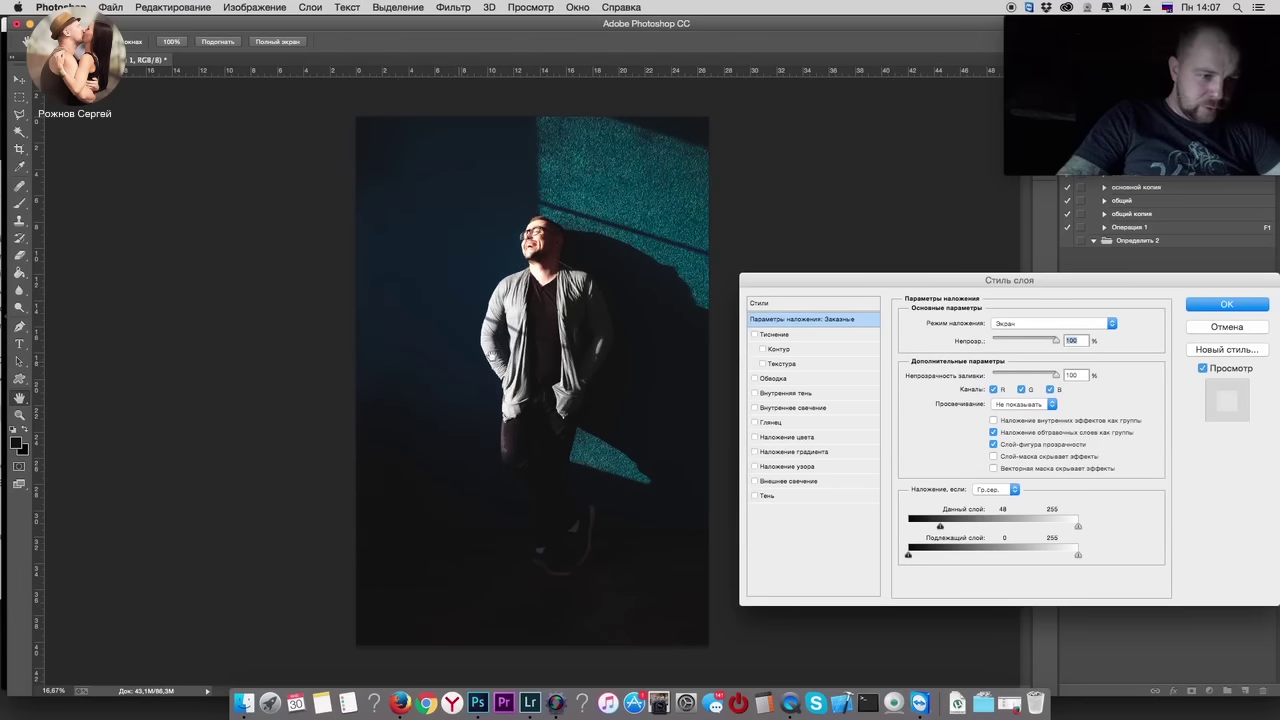
key("alt")
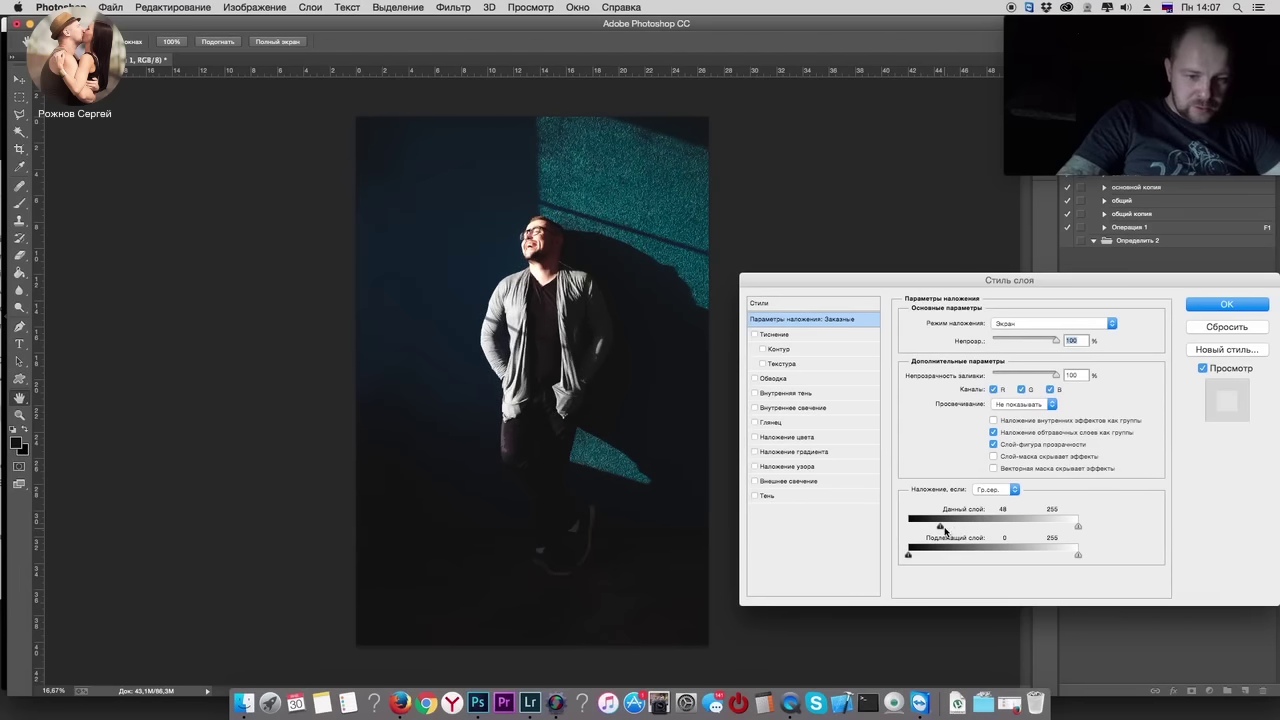
left_click_drag(947, 527, 1055, 527)
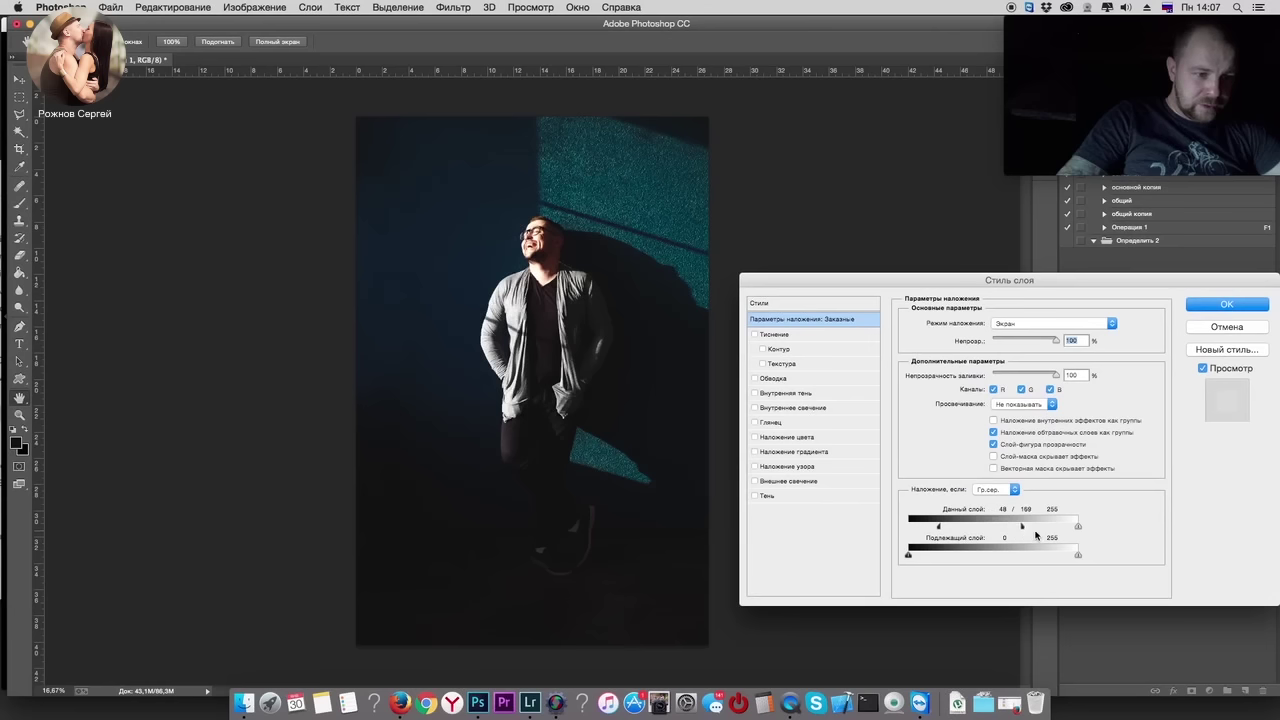
left_click(1234, 307)
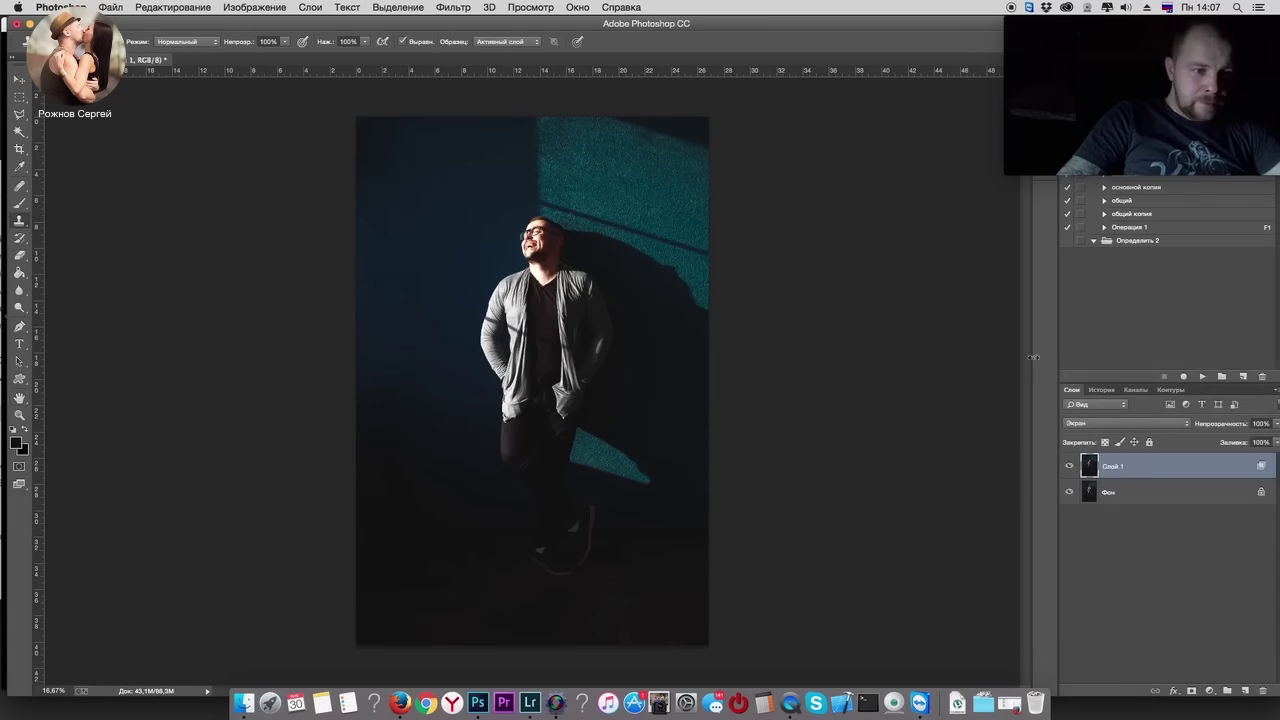
Step: Add a black layer mask and paint white over the man's jacket and arms
left_click(1191, 691, "alt")
left_click(19, 203)
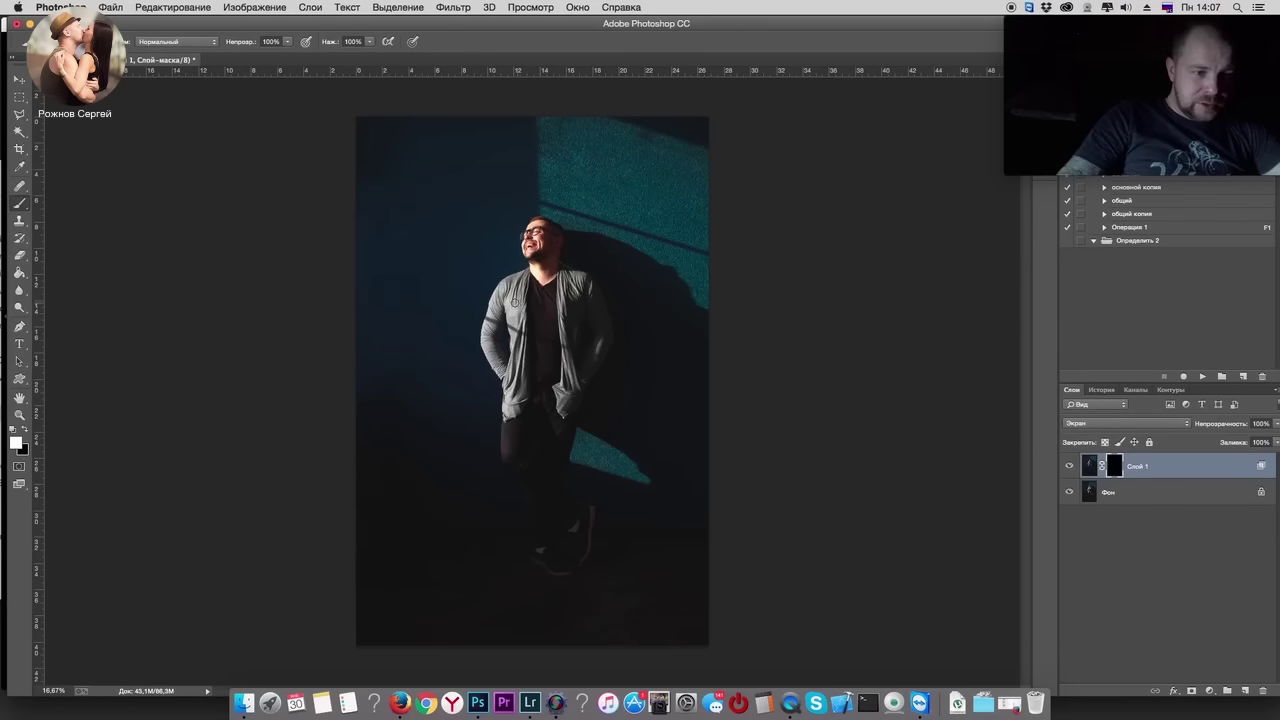
right_click(515, 302)
left_click(505, 292)
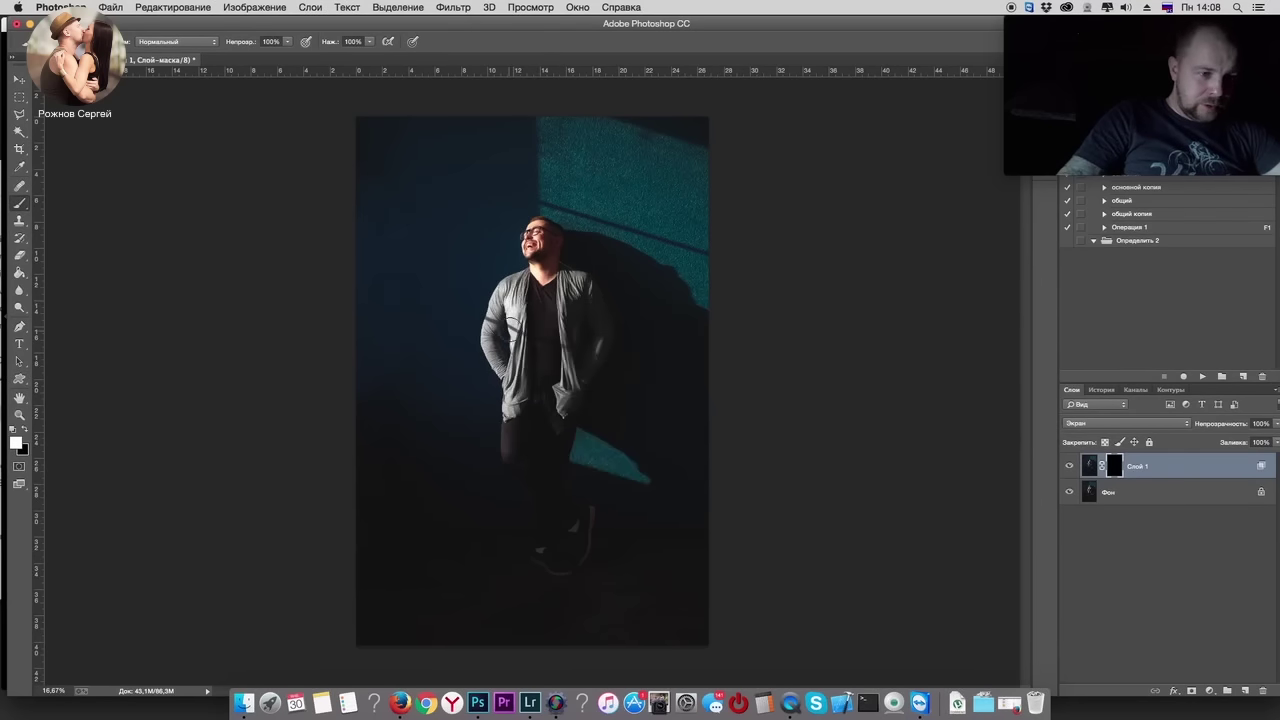
mouse_move(508, 300)
left_mouse_down()
mouse_move(515, 365)
mouse_move(500, 410)
mouse_move(500, 312)
left_mouse_up()
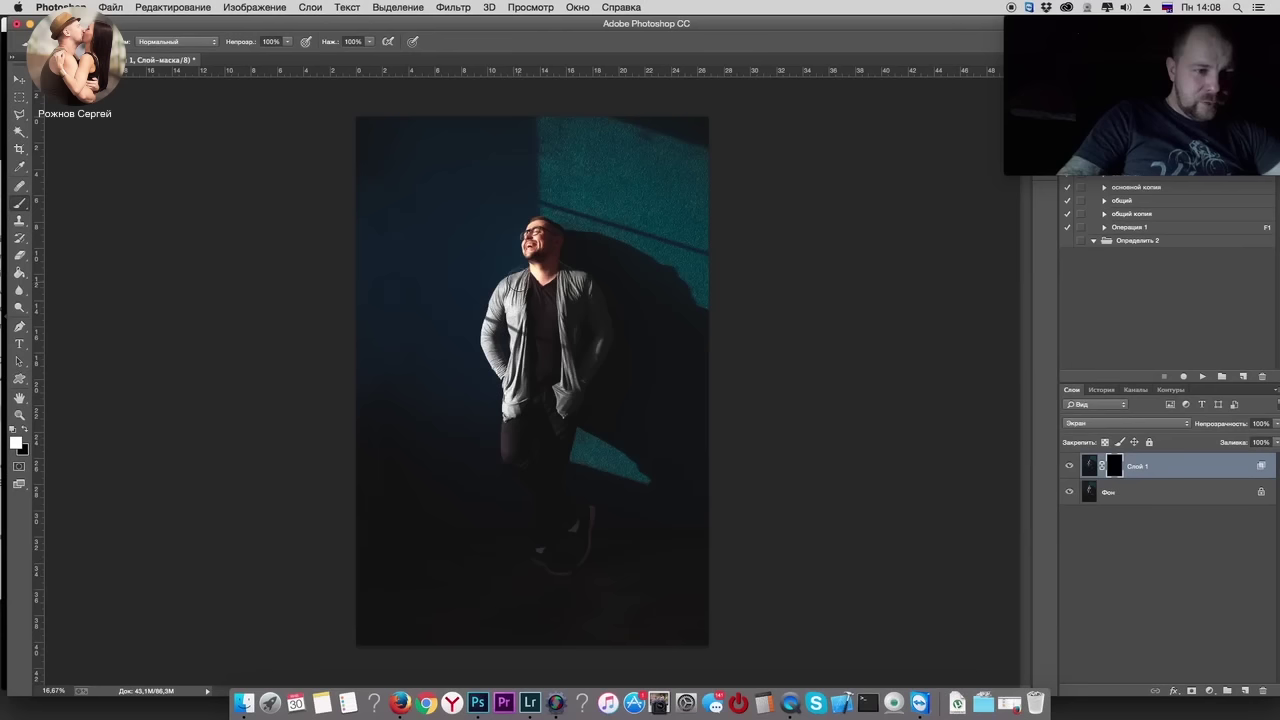
mouse_move(591, 345)
left_mouse_down()
mouse_move(560, 392)
mouse_move(600, 334)
mouse_move(572, 280)
mouse_move(496, 400)
left_mouse_up()
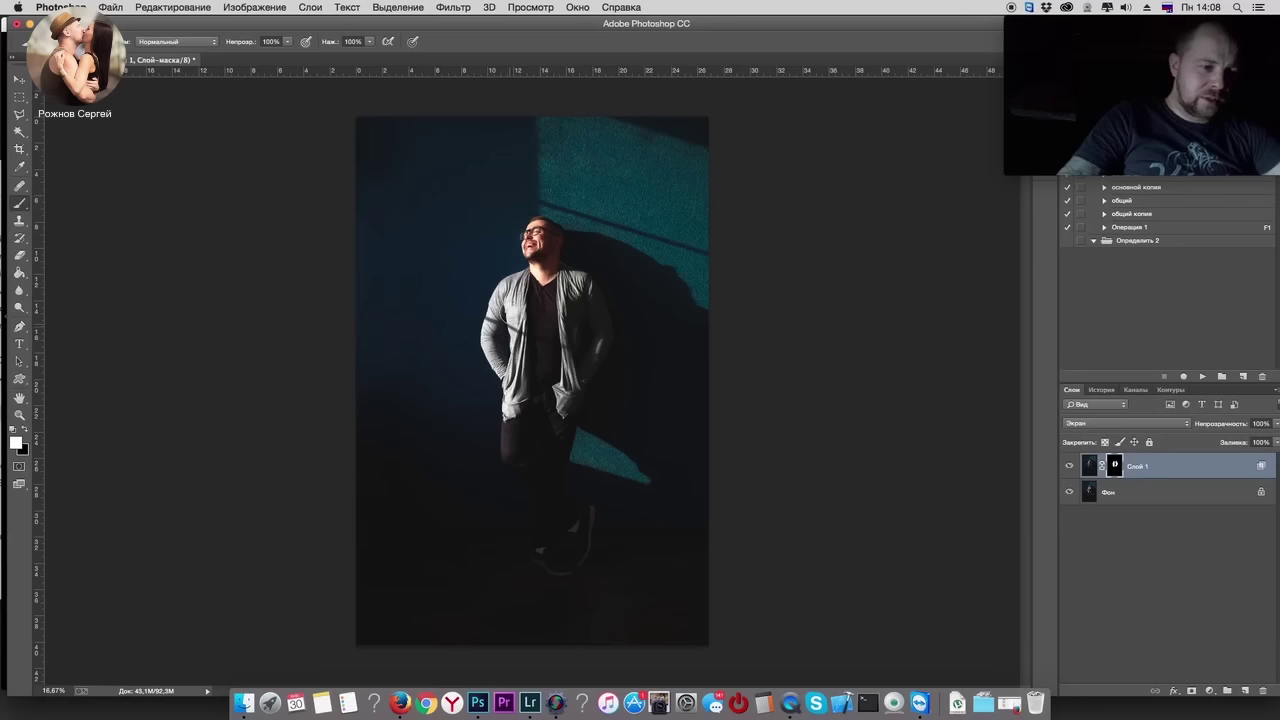
Step: Set the brightening layer to about 60% opacity and merge it into the background
left_click(1069, 466)
left_click(1069, 466)
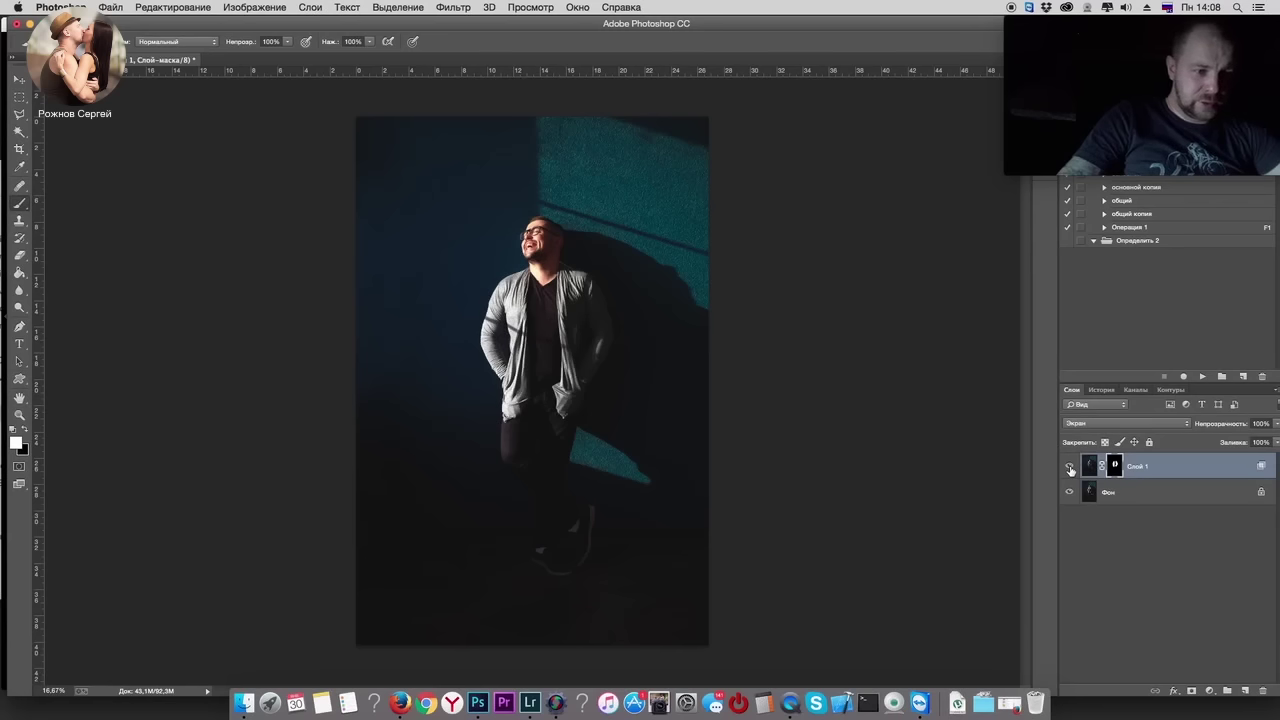
left_click(1069, 466)
left_click(1069, 466)
left_click(1069, 466)
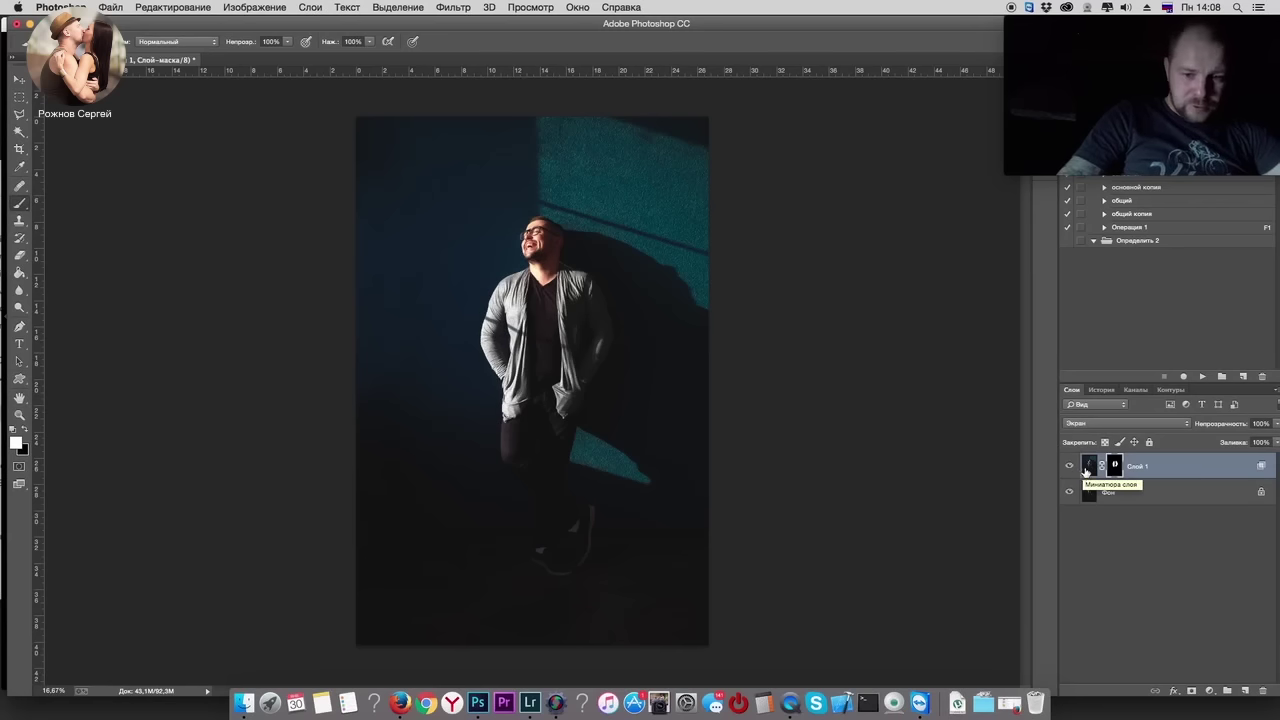
double_click(1090, 467)
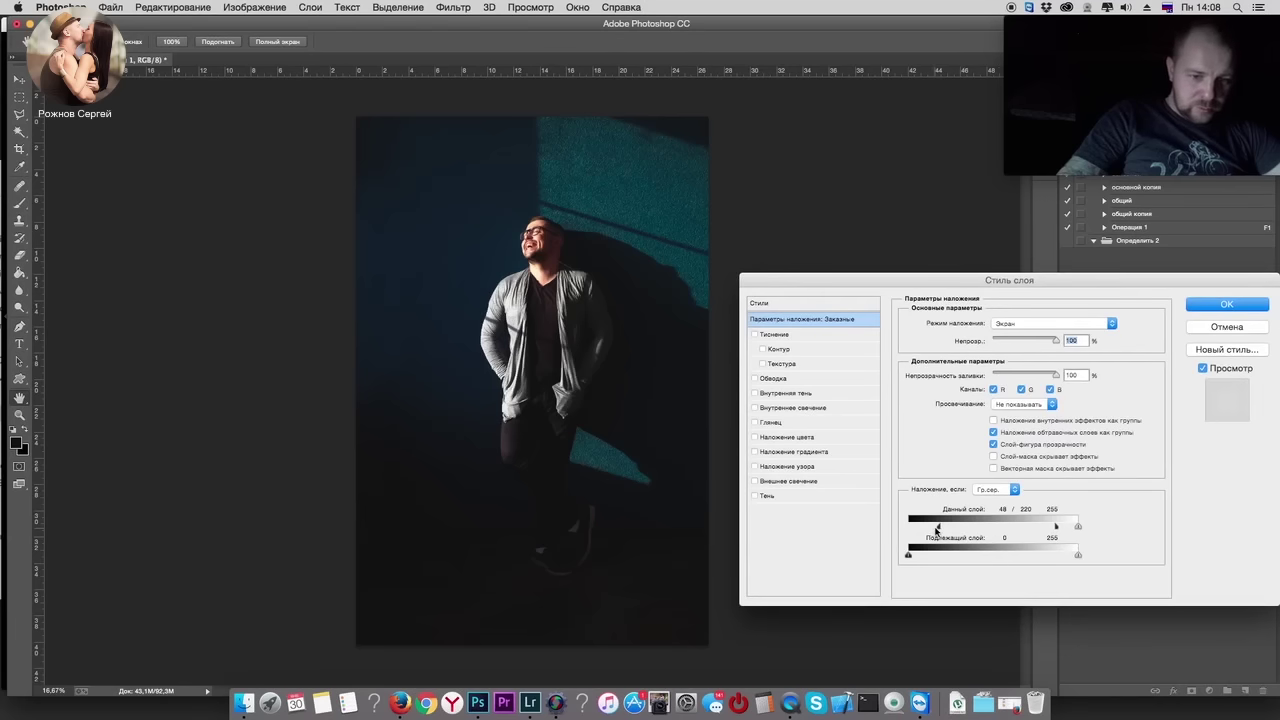
left_click(1255, 306)
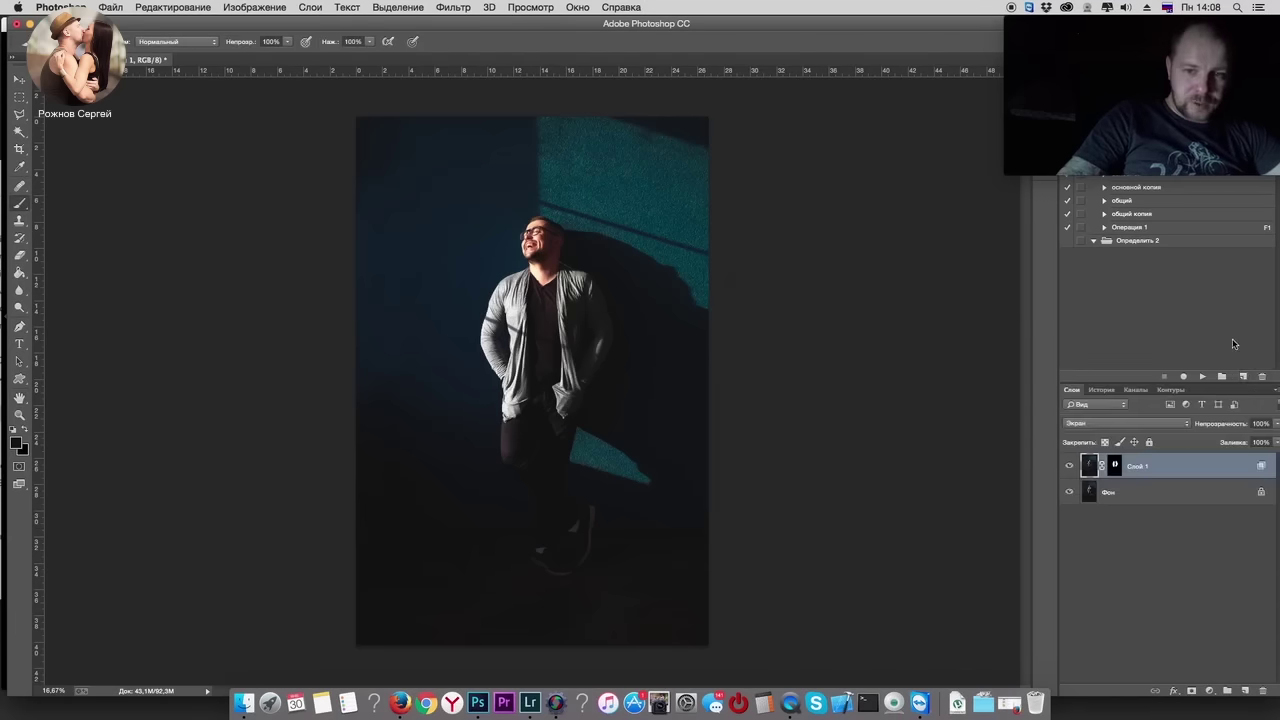
left_click_drag(1242, 440, 1246, 437)
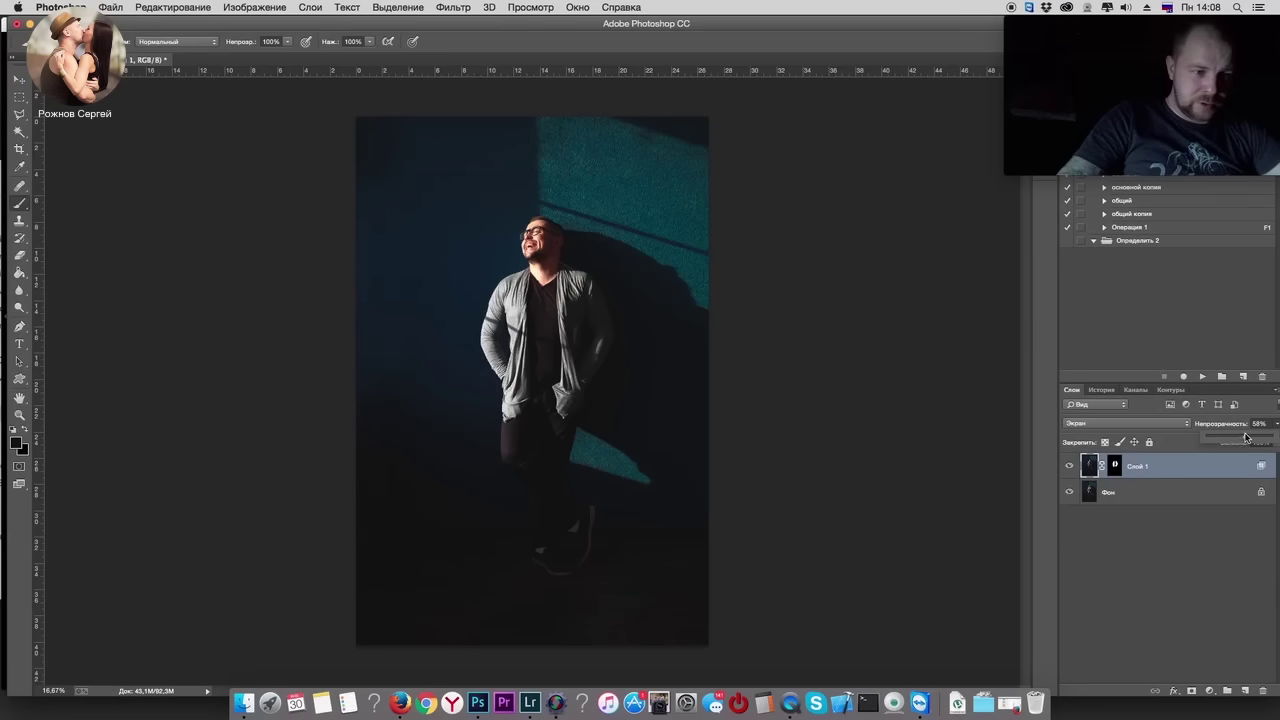
left_click(1068, 466)
left_click(1067, 467)
left_click(1066, 469)
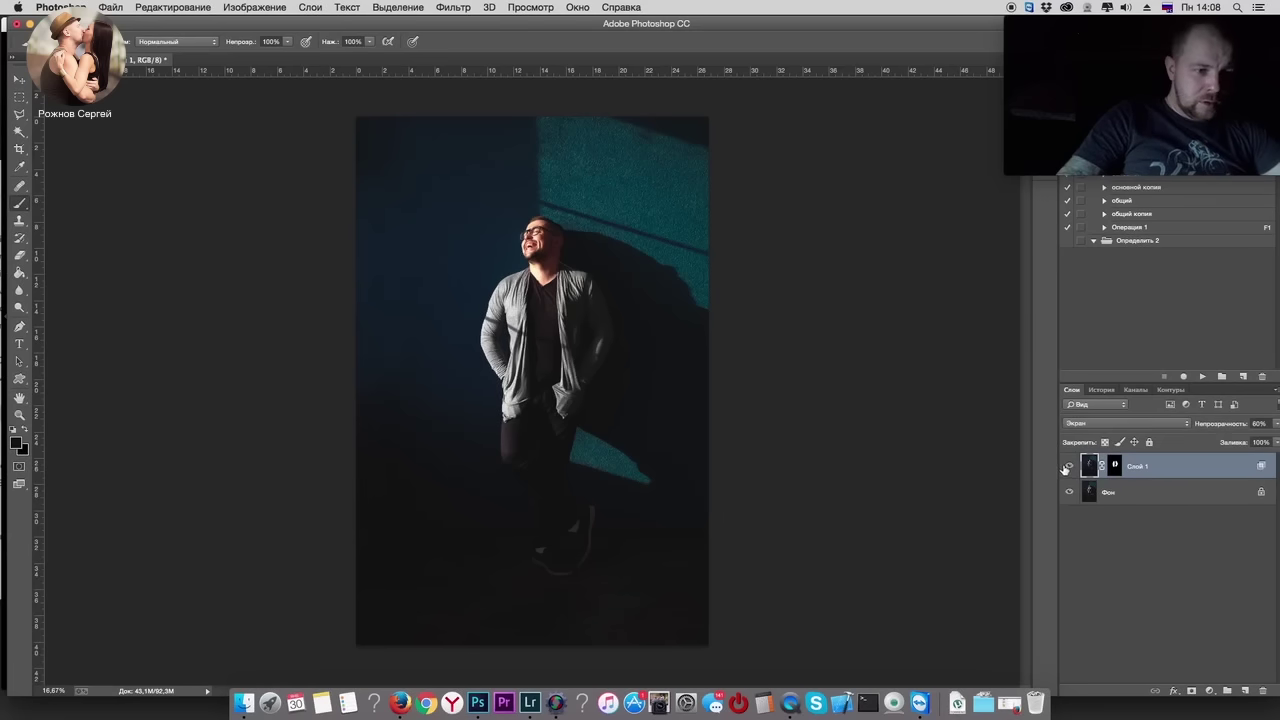
left_click(1097, 495, "shift")
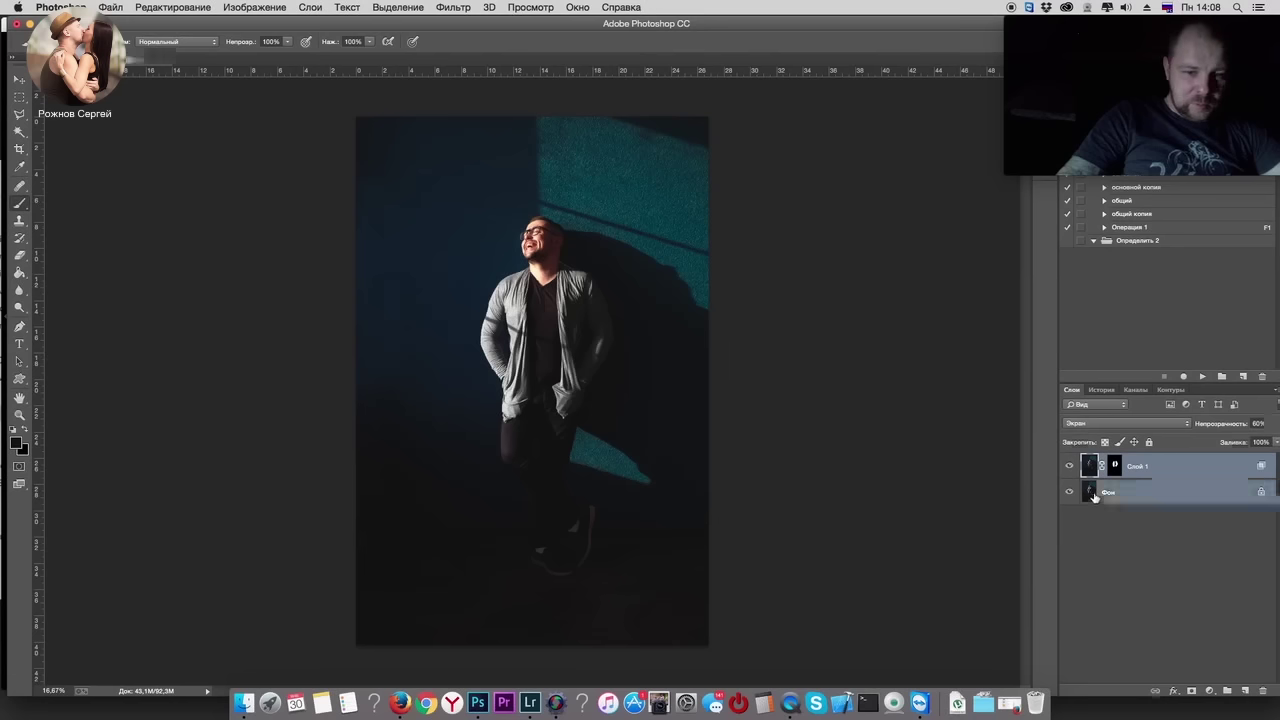
key("ctrl+e")
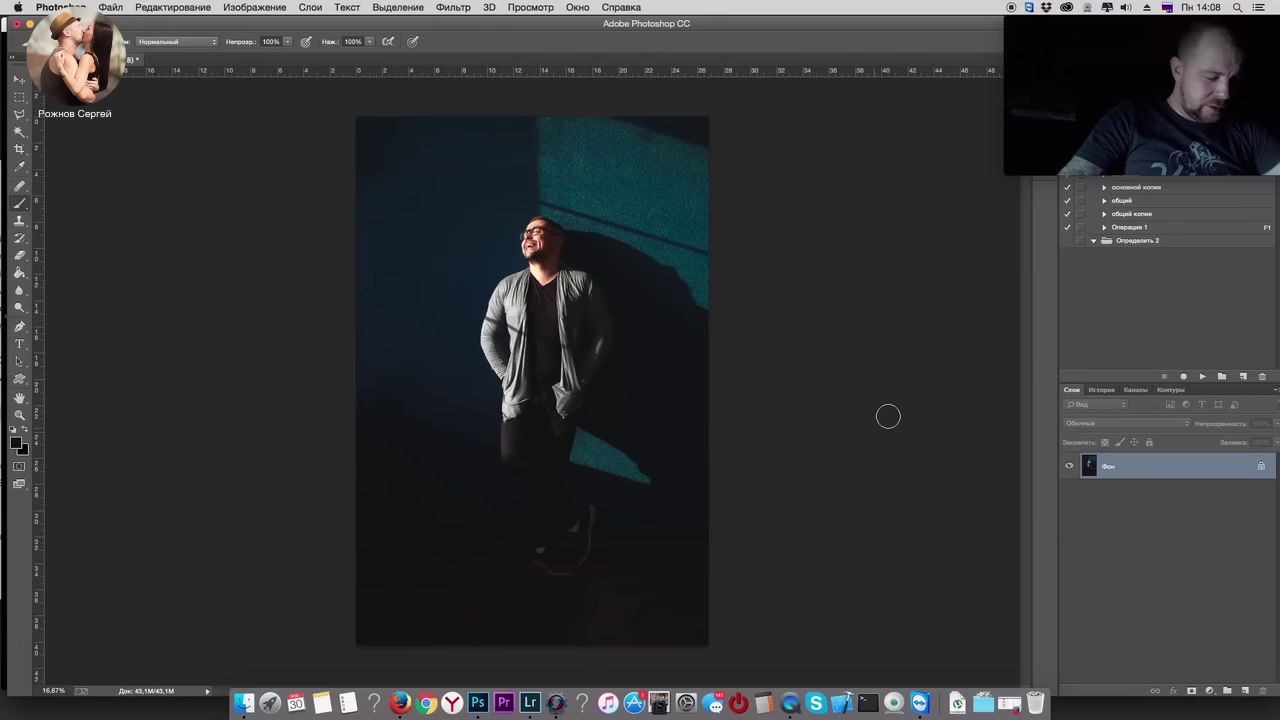
Step: Duplicate the background as a Screen layer with a split Blend If black slider sparing shadows
key("ctrl+j")
left_click(1121, 423)
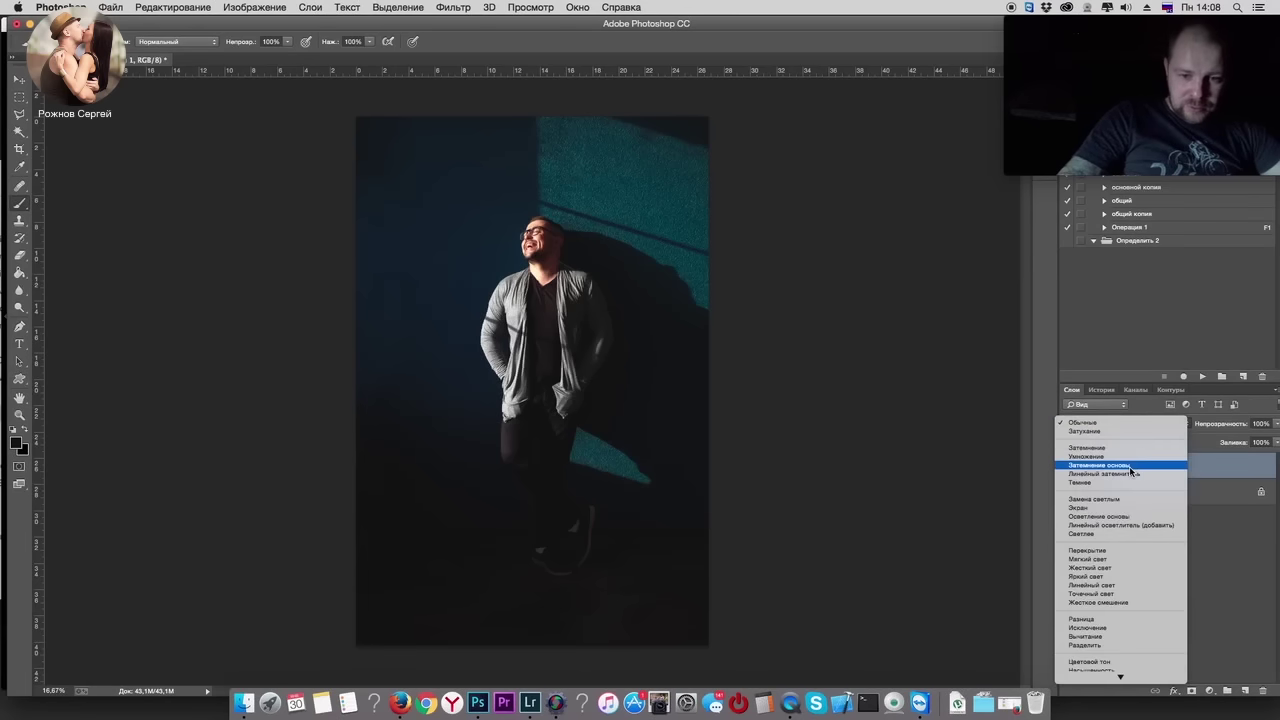
left_click(1123, 508)
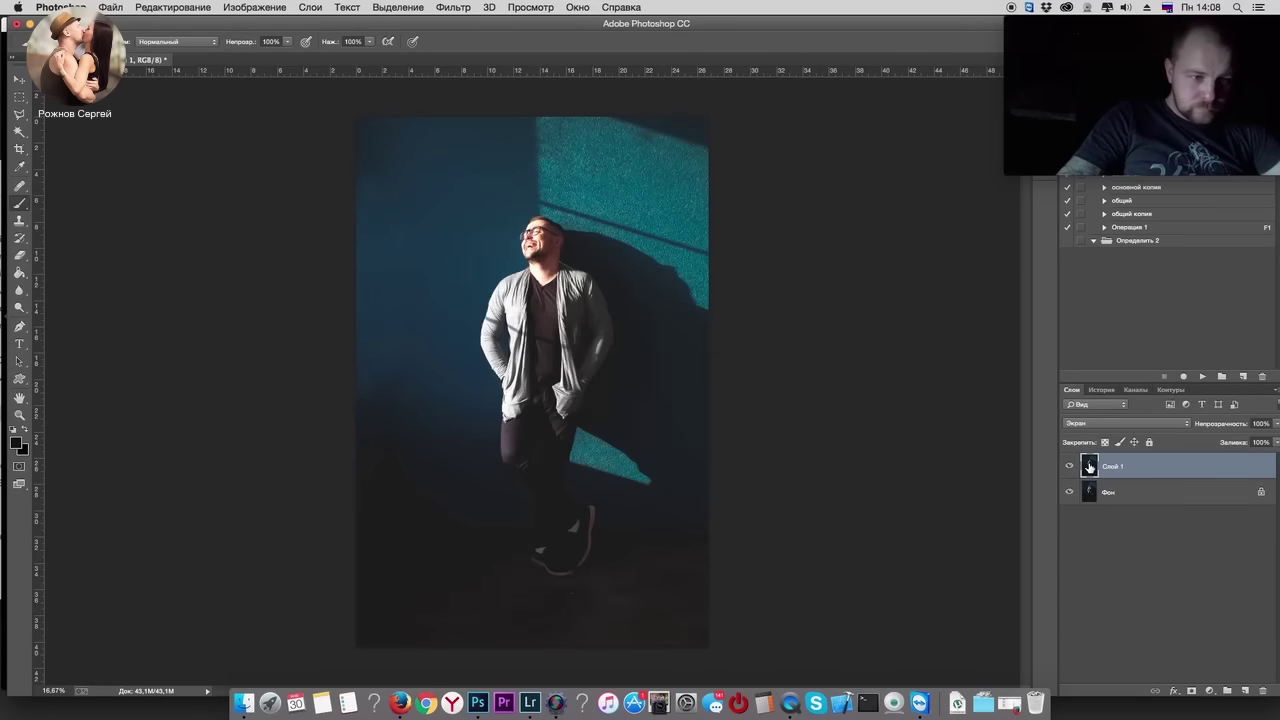
double_click(1089, 466)
left_click_drag(918, 527, 920, 527)
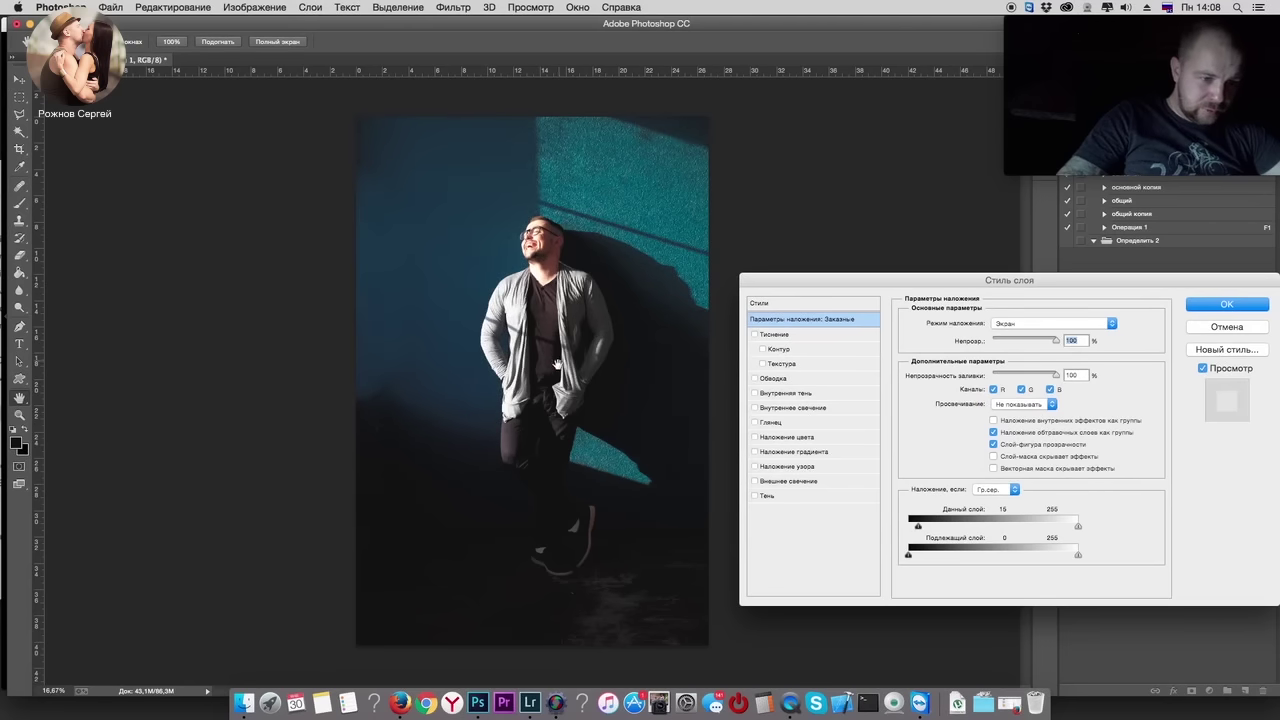
left_click_drag(918, 526, 950, 528)
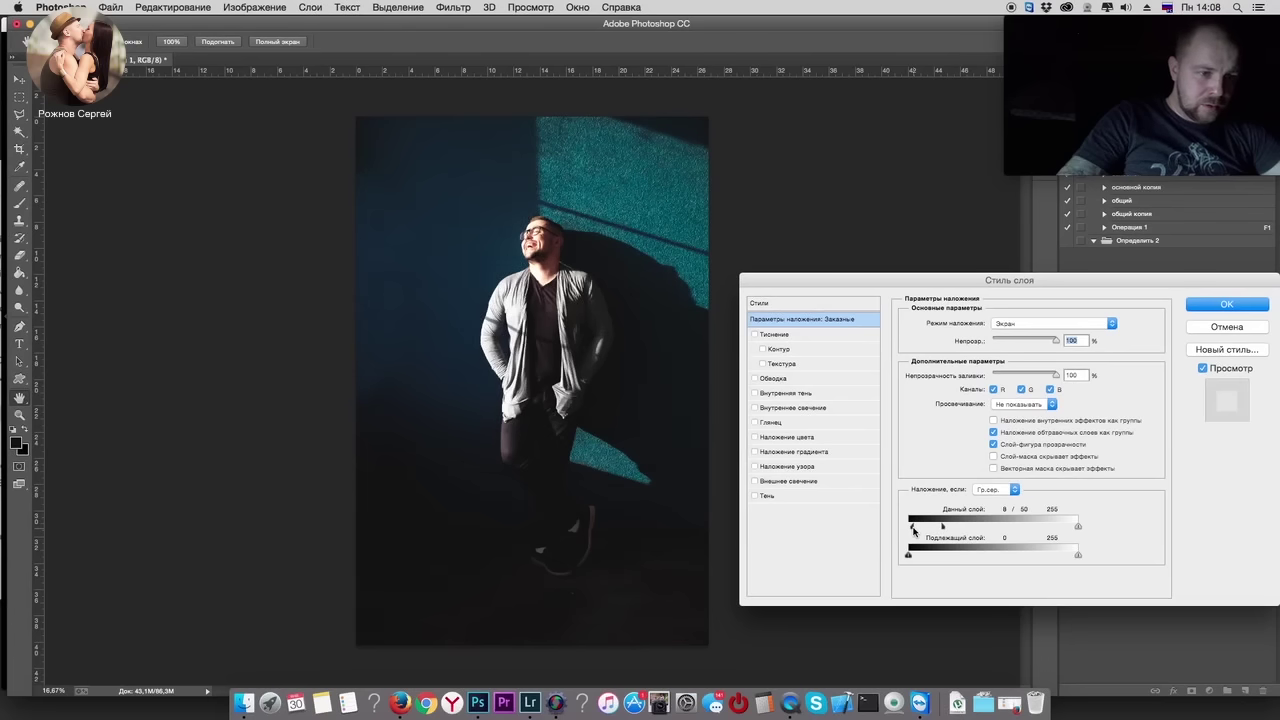
left_click(1238, 306)
Step: Add a black mask and paint white over the man's body and legs
key("b")
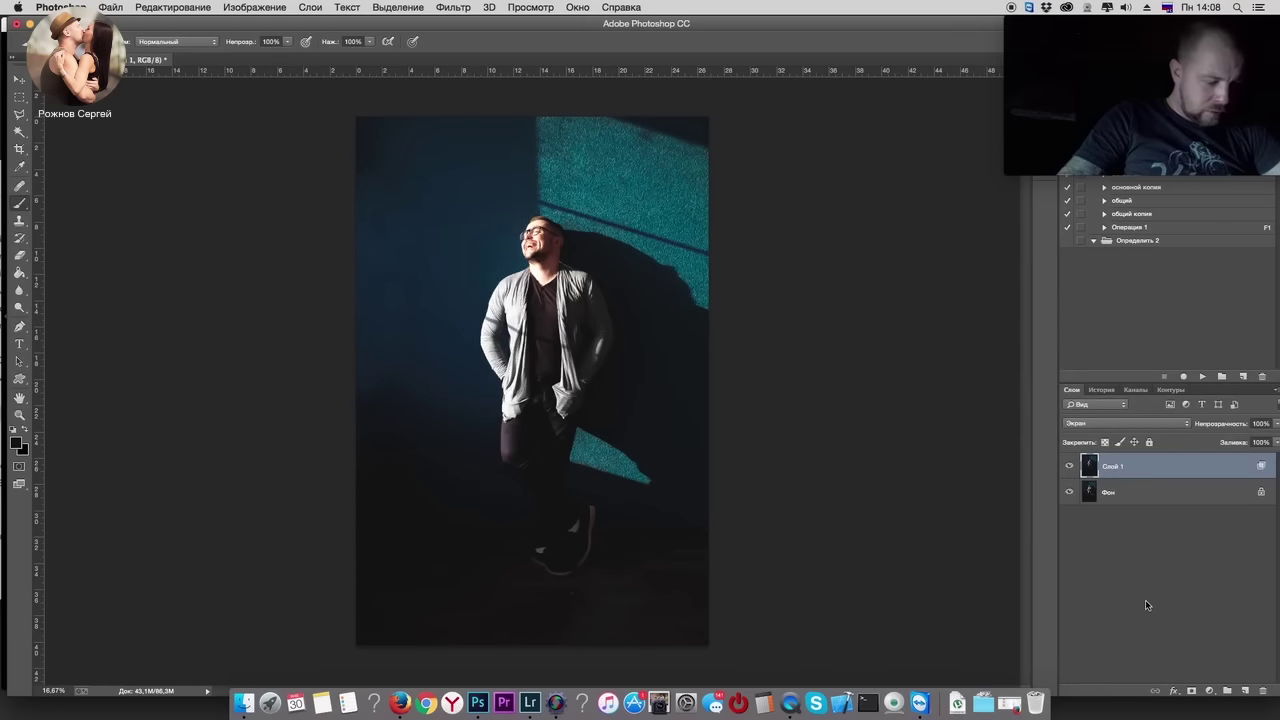
left_click(1191, 690, "alt")
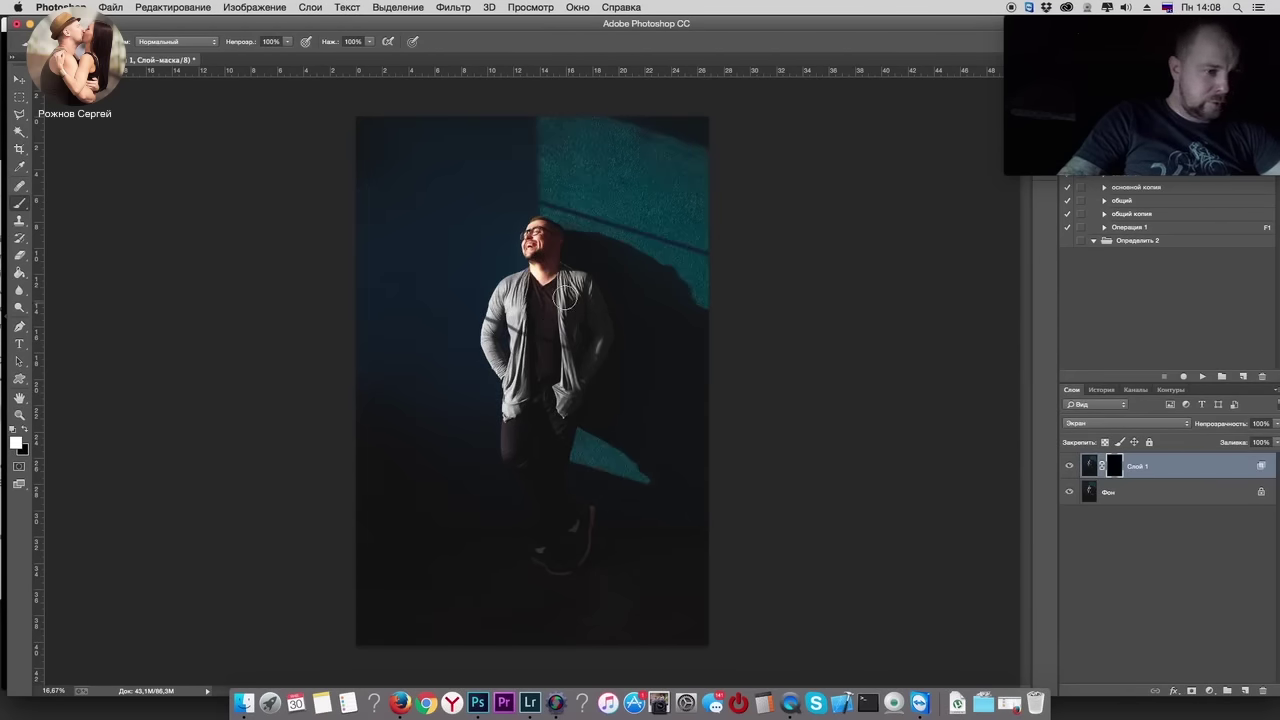
mouse_move(545, 298)
left_mouse_down()
mouse_move(543, 406)
mouse_move(520, 480)
mouse_move(549, 405)
mouse_move(554, 511)
mouse_move(575, 550)
left_mouse_up()
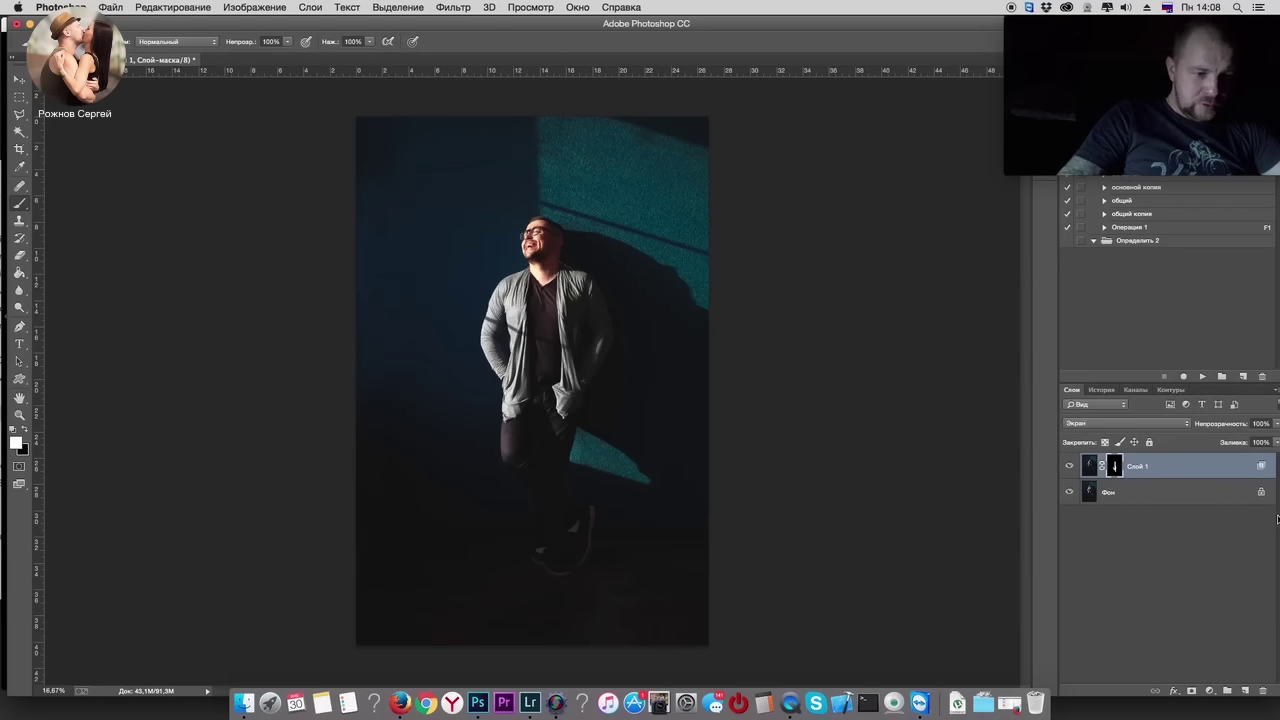
left_click(1070, 466)
left_click(1070, 466)
left_click(1070, 466)
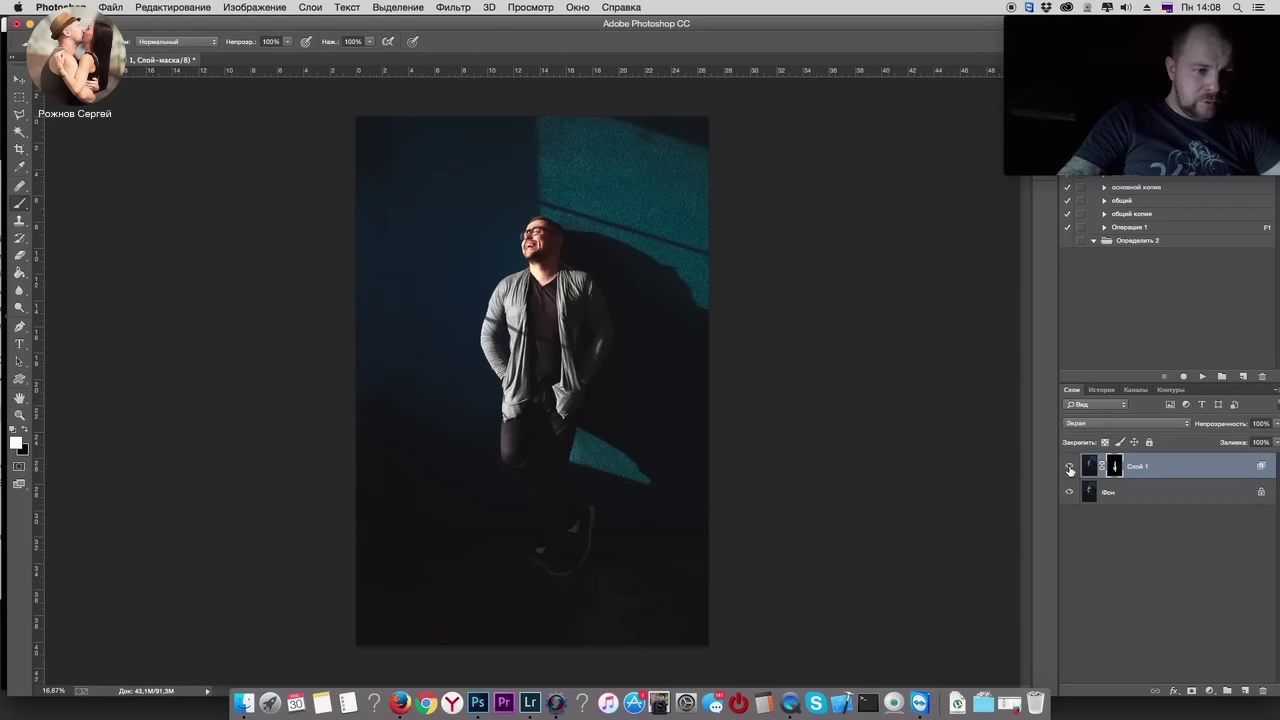
left_click(1070, 466)
Step: Merge the brightening into the background and duplicate it as a Screen layer
left_click(1100, 496, "shift")
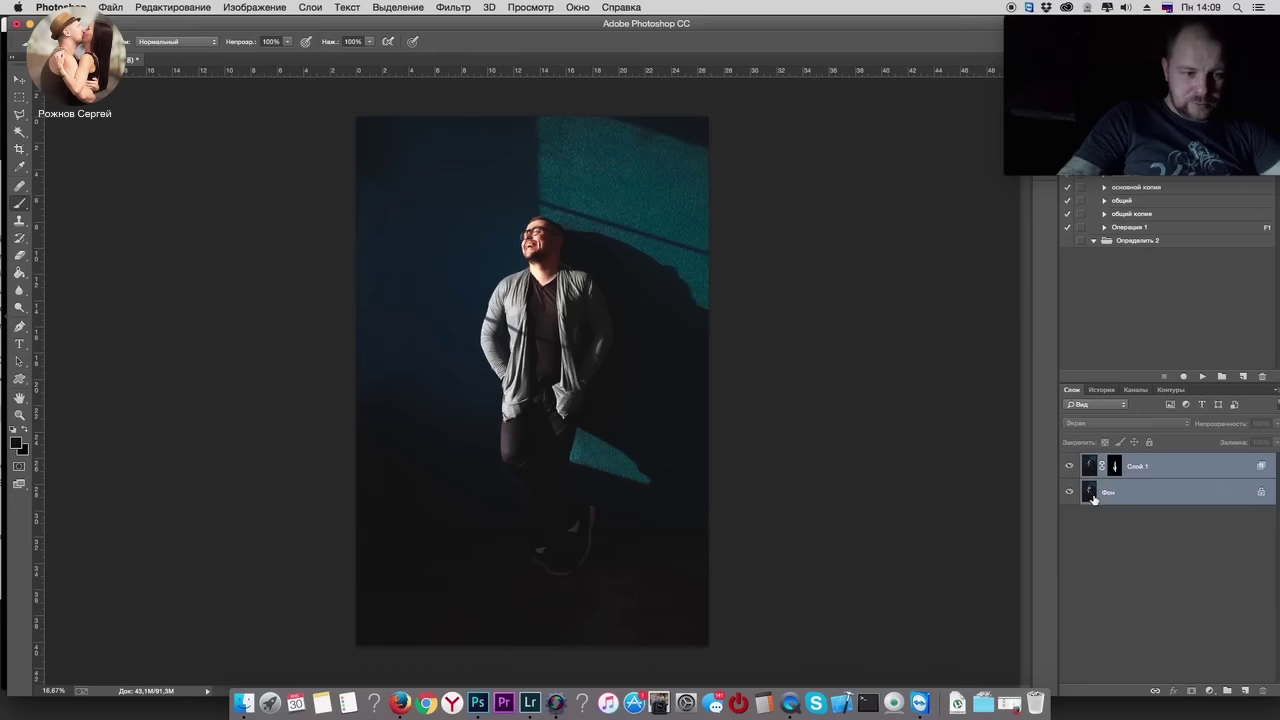
key("ctrl+e")
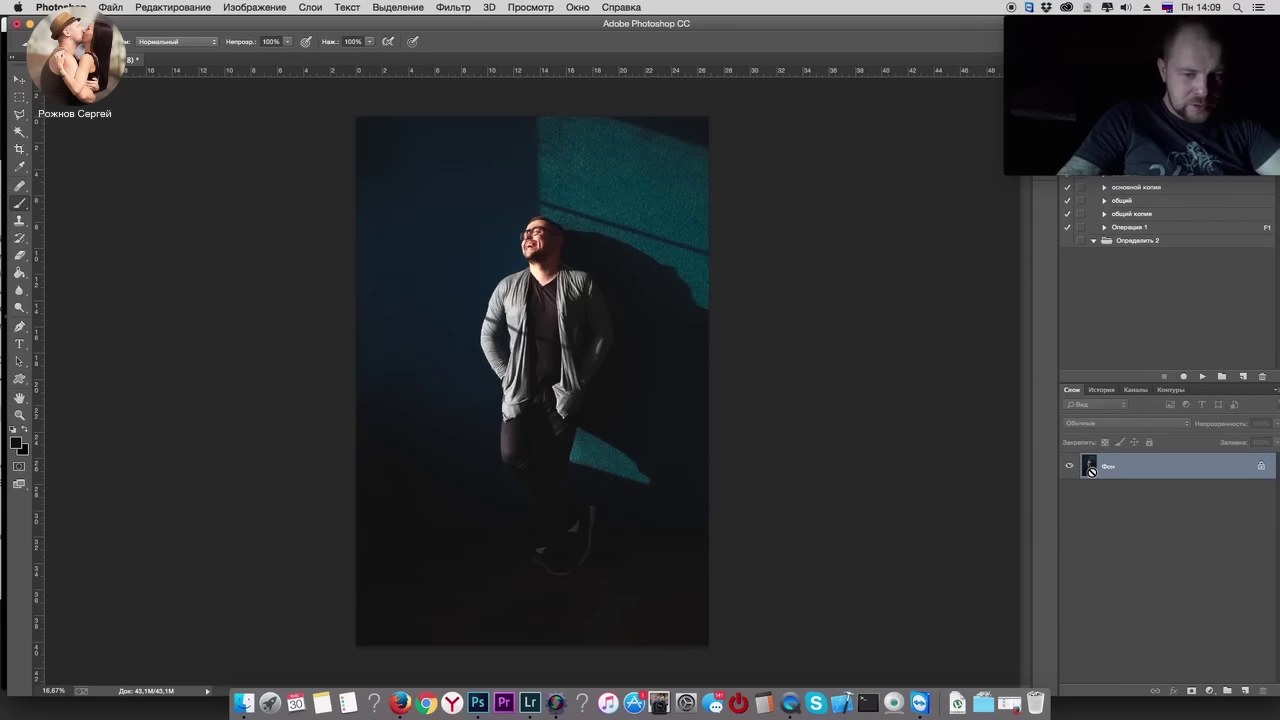
key("ctrl+j")
left_click(1136, 424)
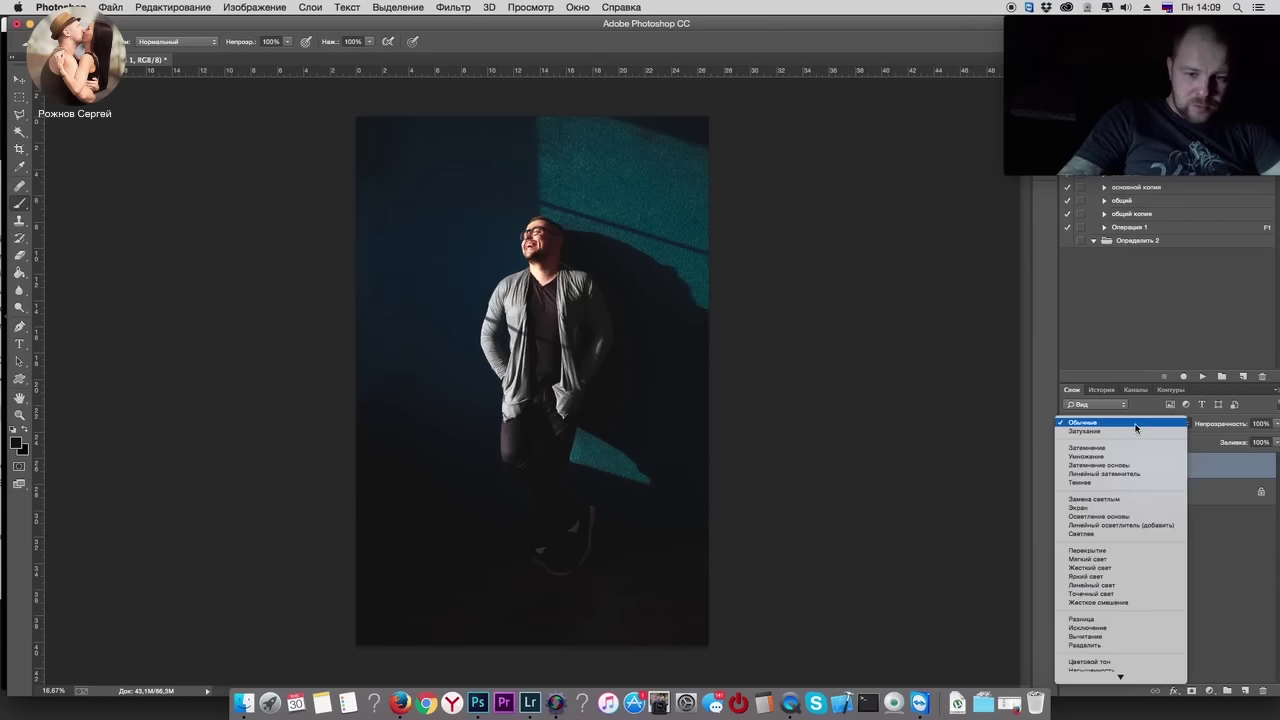
left_click(1100, 508)
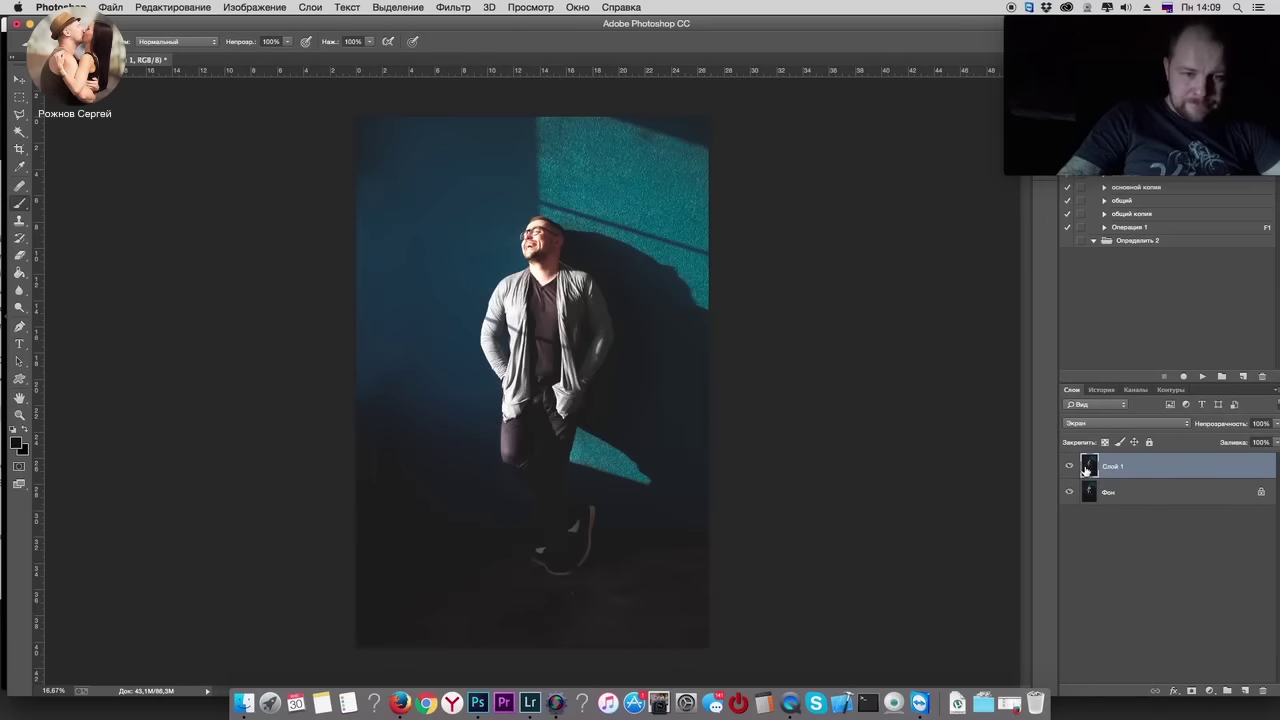
Step: Split the Blend If black slider to exclude tones below about 35
double_click(1087, 470)
left_click_drag(921, 527, 930, 528)
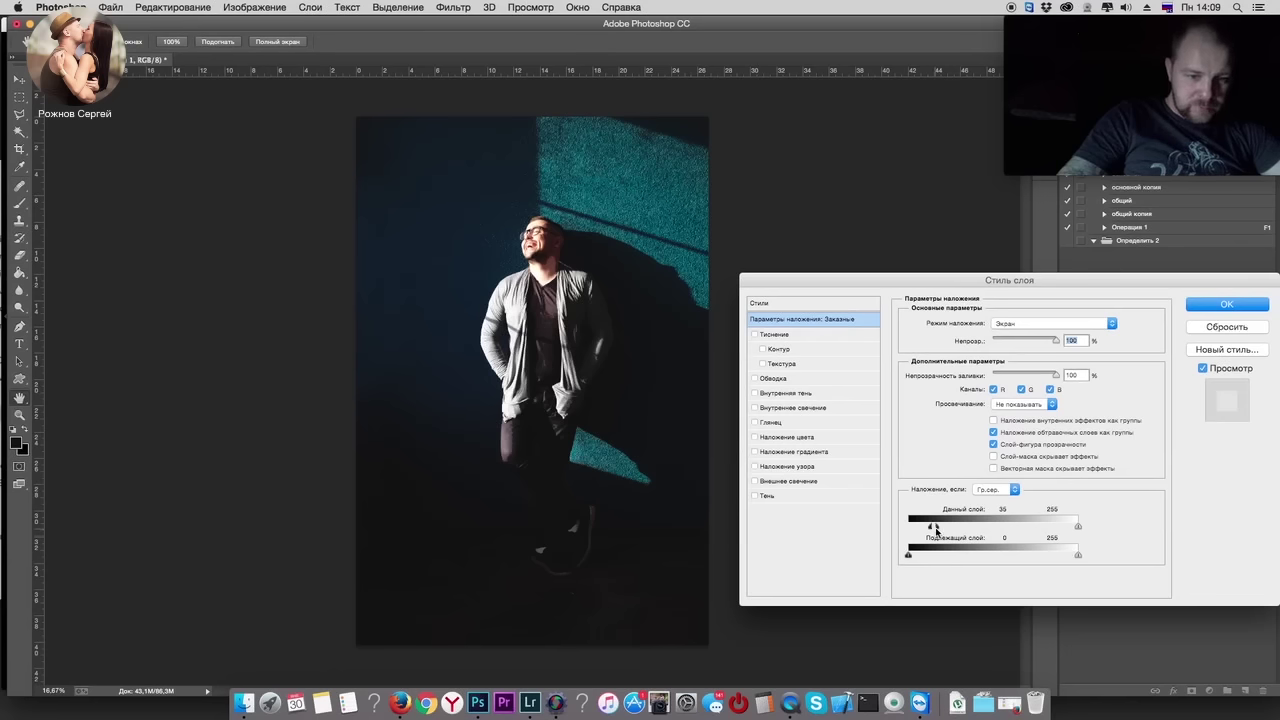
left_click_drag(931, 525, 983, 528)
left_click(1225, 305)
Step: Add a black mask and paint white along the teal wall's right edge toward the shoes
key("b")
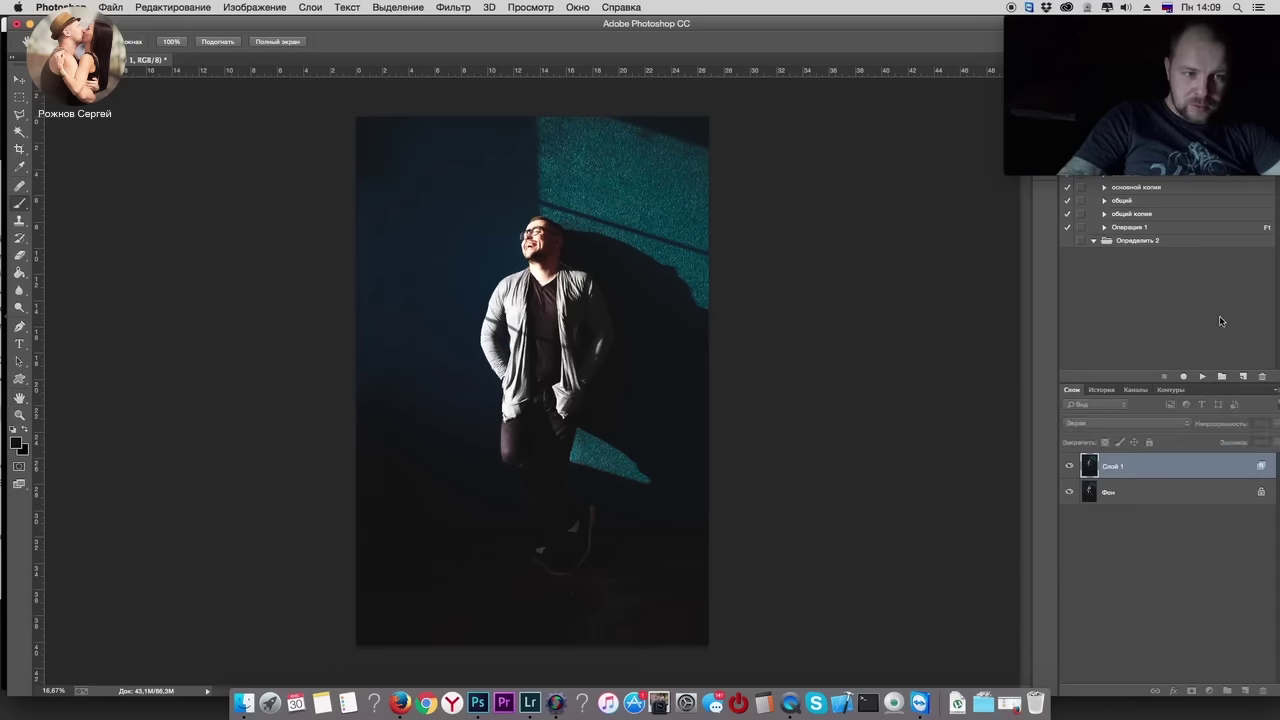
left_click(1191, 691, "alt")
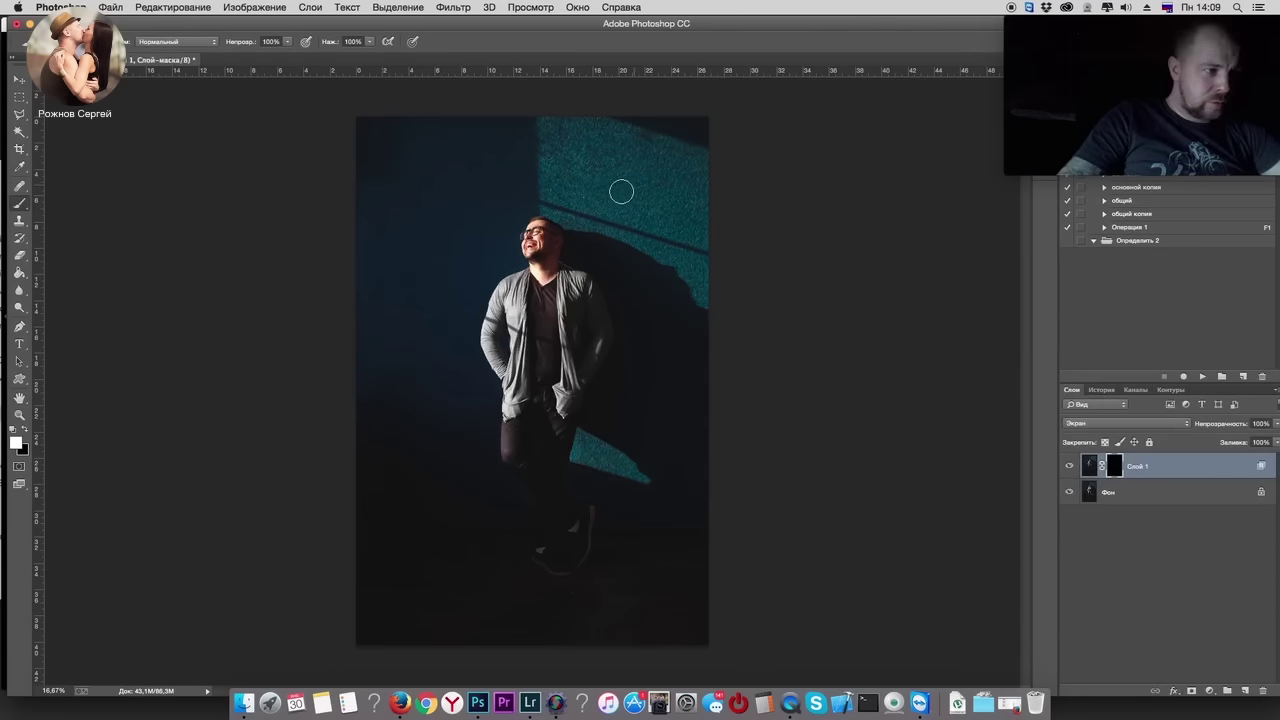
right_click(585, 185)
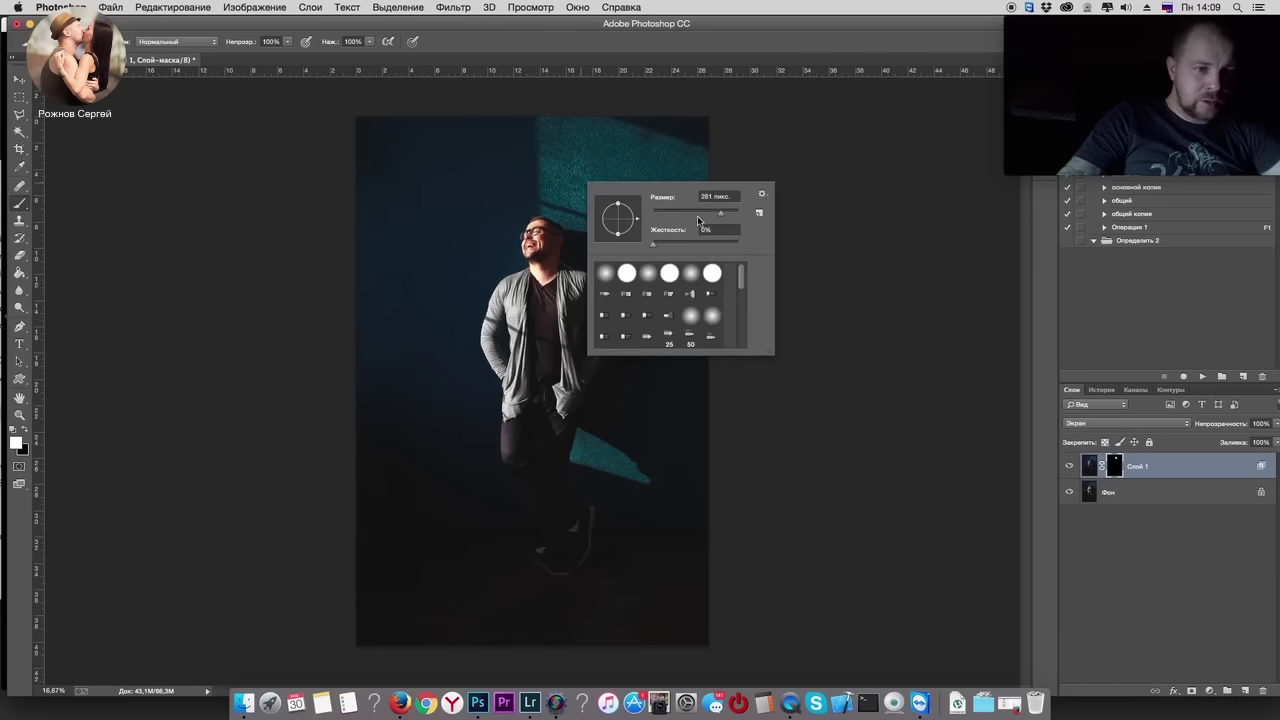
key("Return")
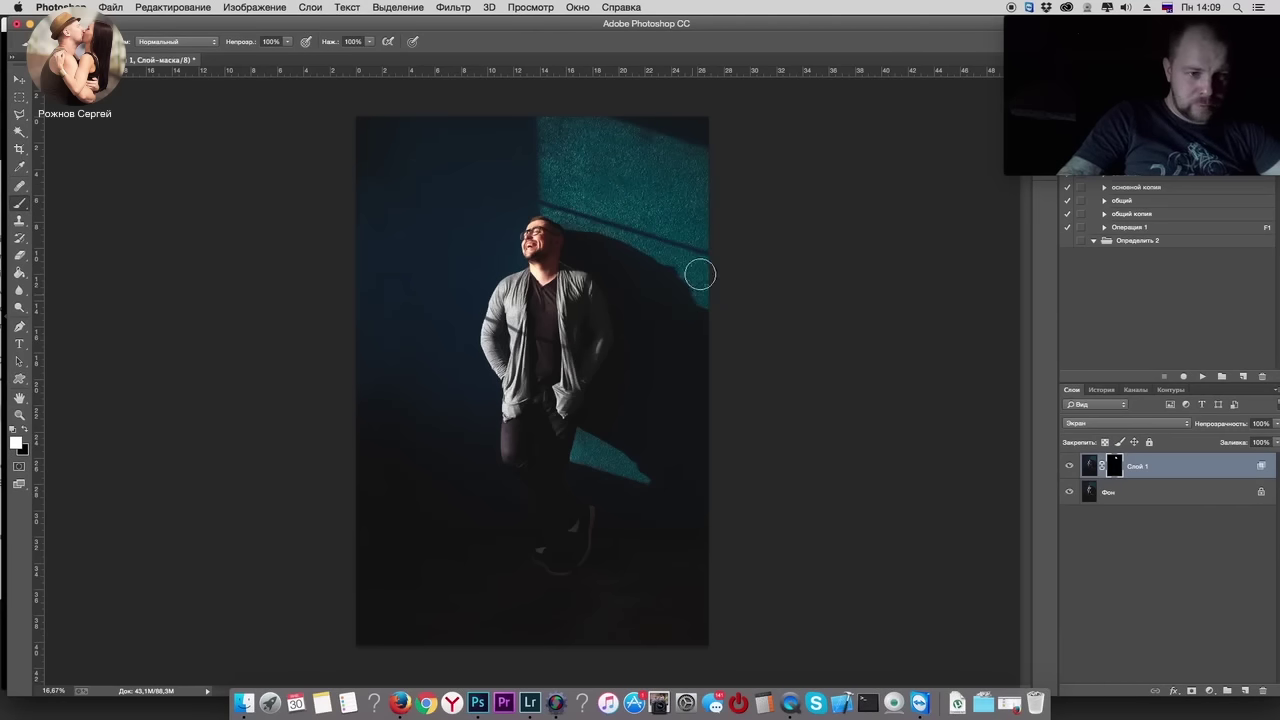
left_click_drag(699, 190, 700, 300)
left_click_drag(597, 474, 580, 440)
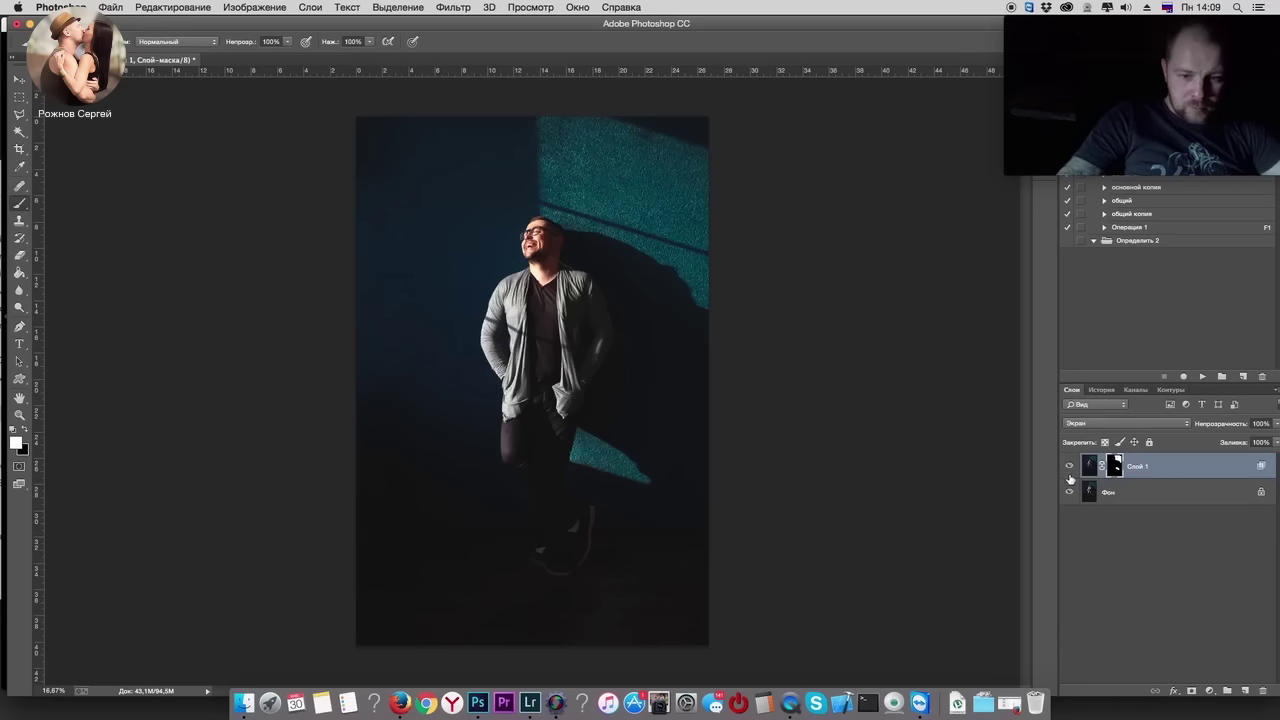
Step: Retune the Blend If shadow split to 14/111, compare, and select both layers
left_click(1069, 491)
left_click(1090, 467)
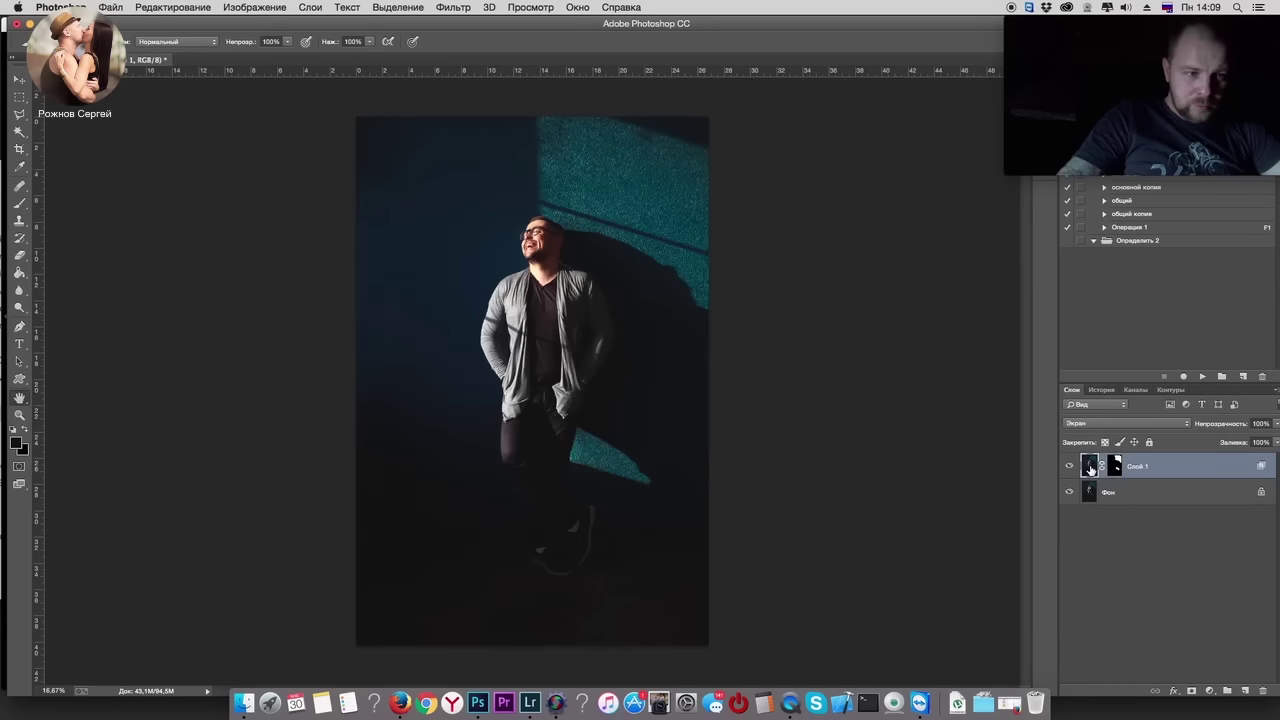
double_click(1090, 467)
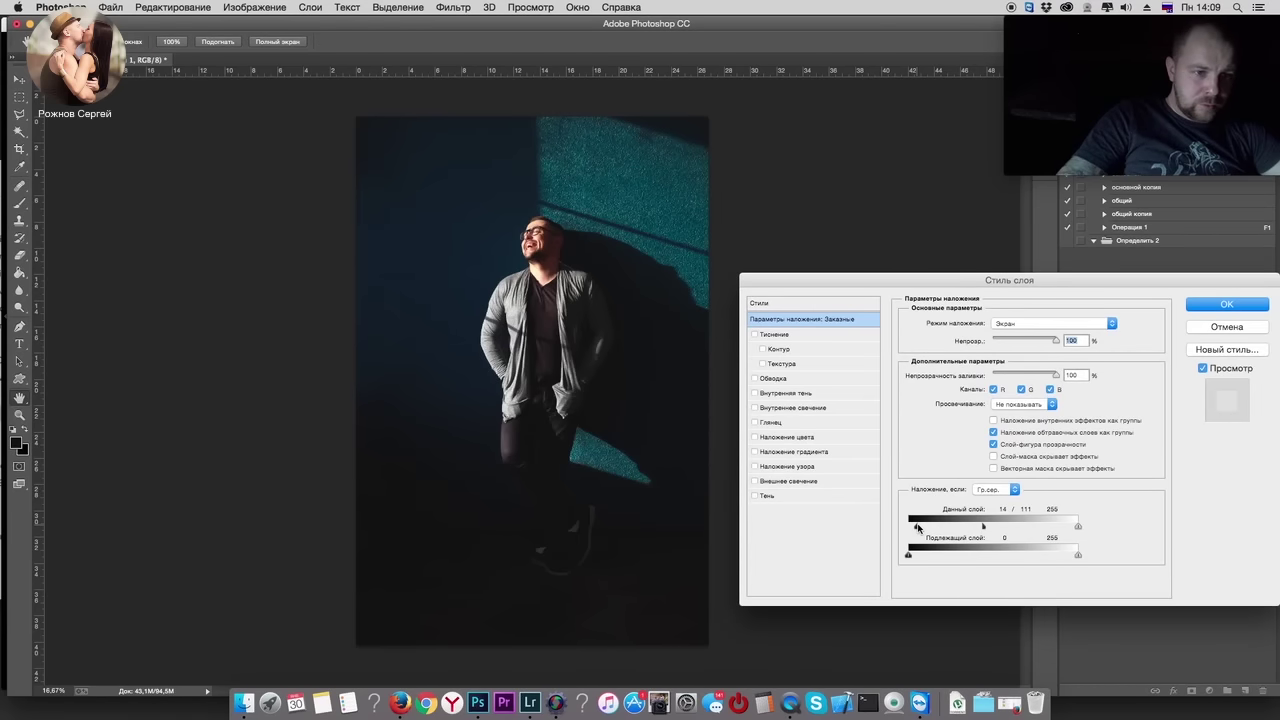
left_click(1240, 305)
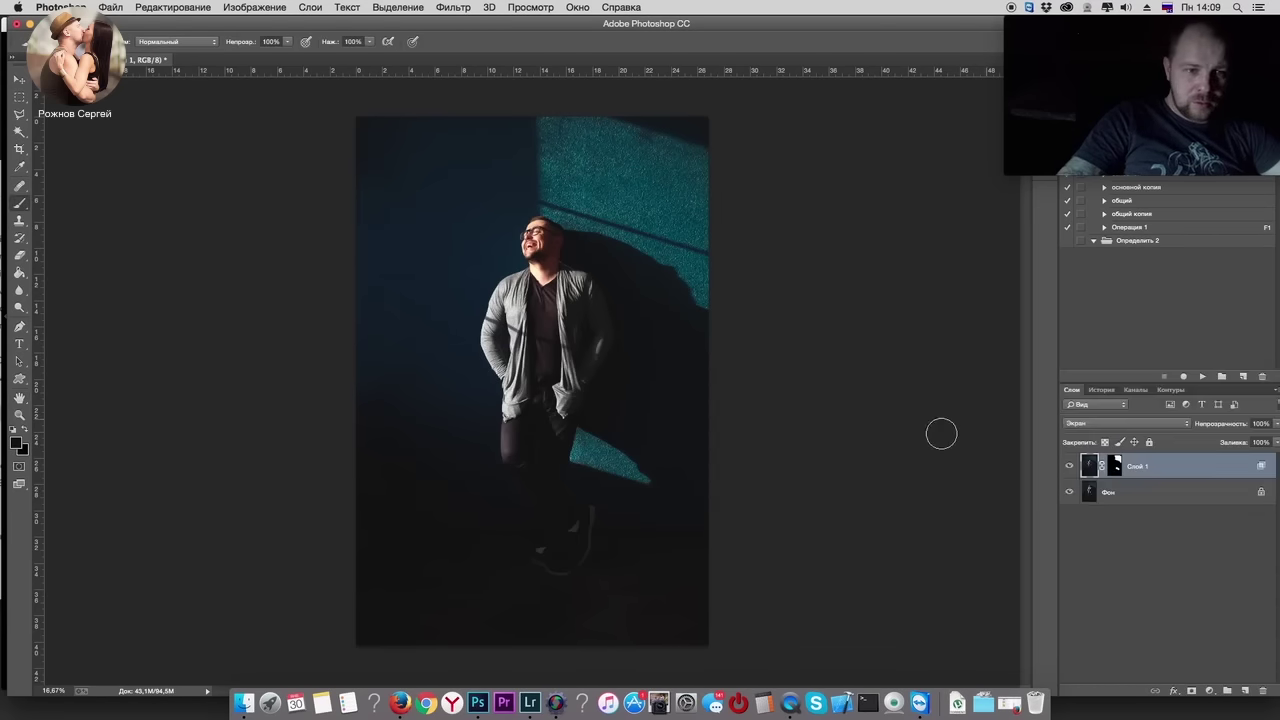
left_click(1070, 466)
left_click(1070, 466)
left_click(1070, 466)
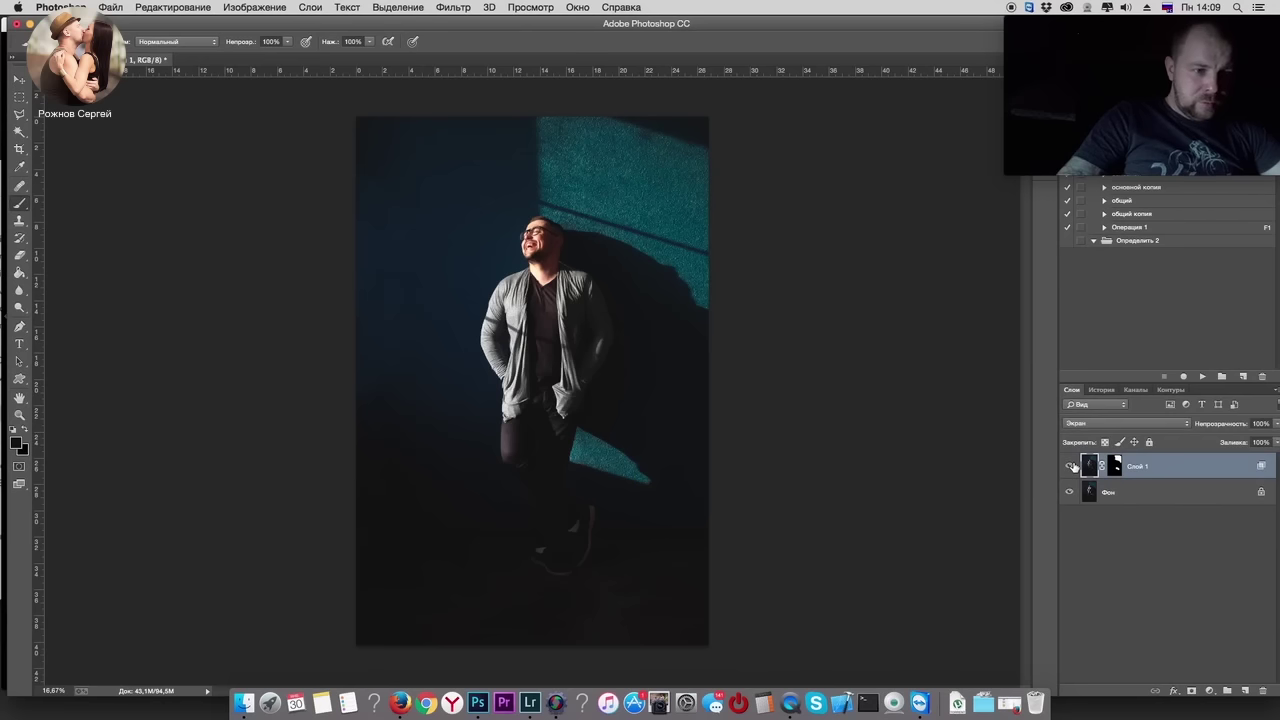
left_click(1072, 466)
left_click(1072, 466)
left_click(1070, 466)
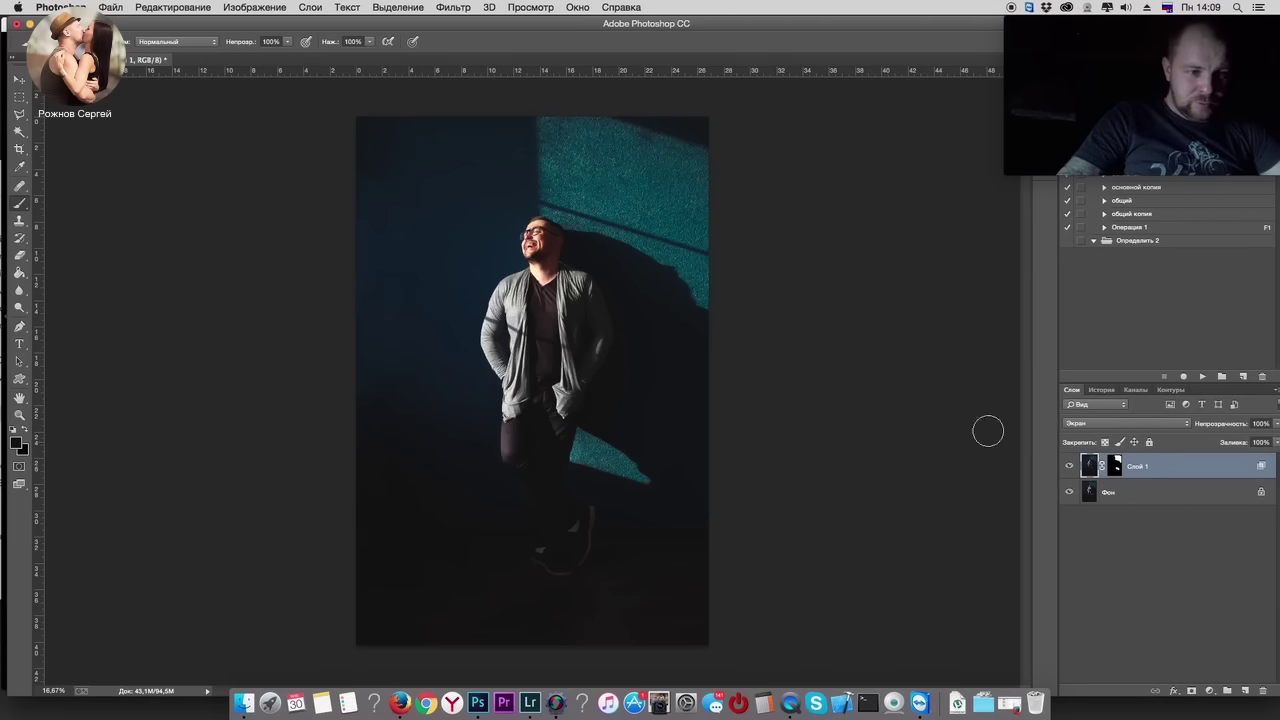
left_click(1097, 499, "shift")
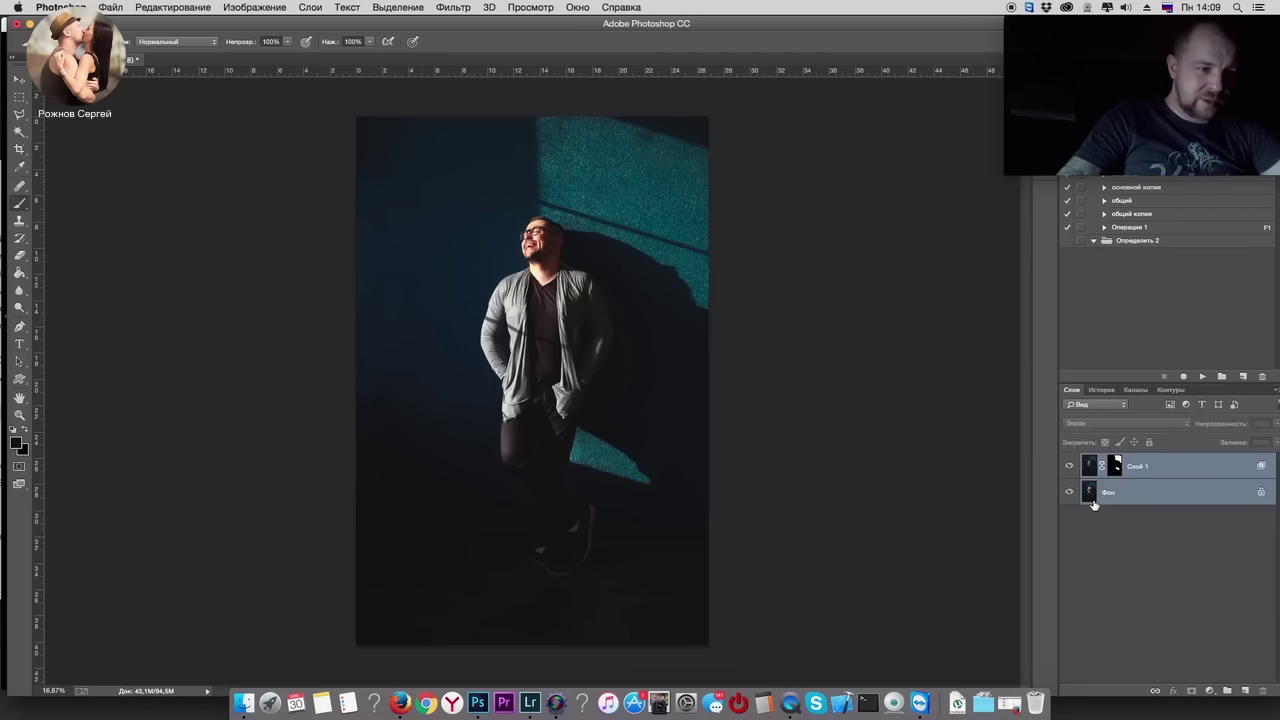
Step: Merge the layers, duplicate as Screen, and split Blend If to spare the darkest tones
key("ctrl+e")
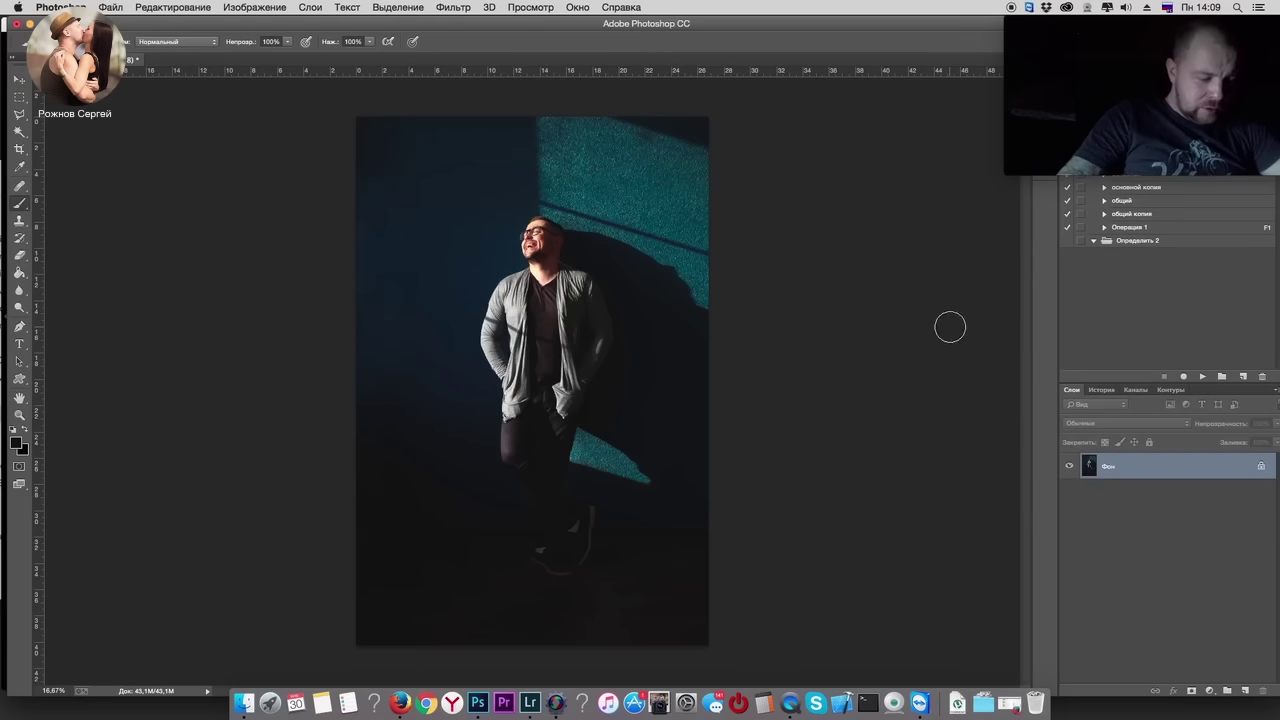
key("ctrl+j")
left_click(1120, 424)
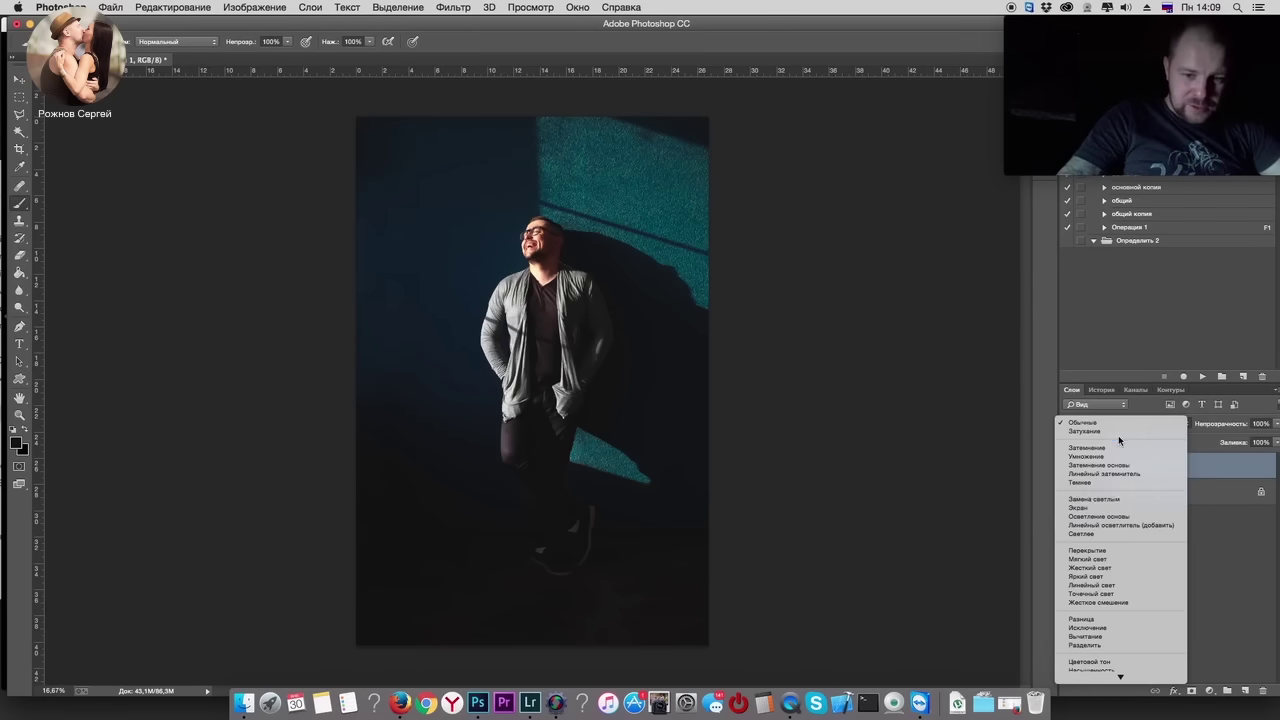
left_click(1095, 508)
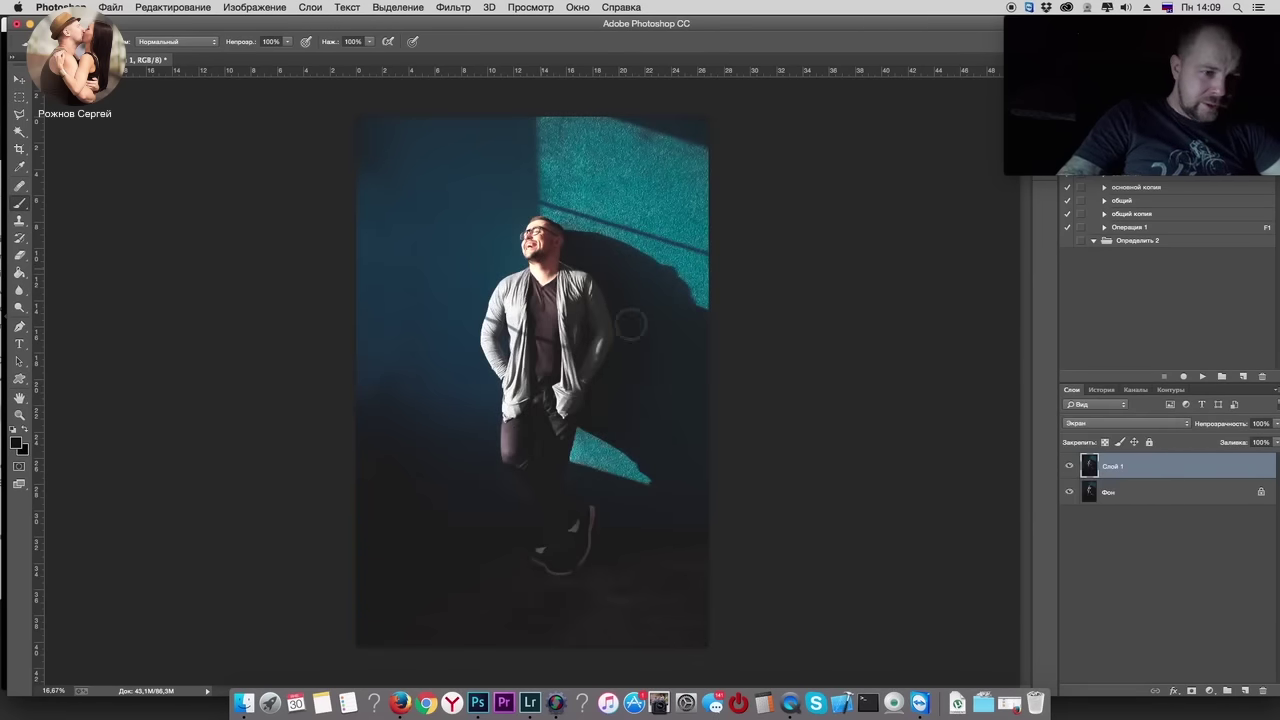
double_click(1087, 472)
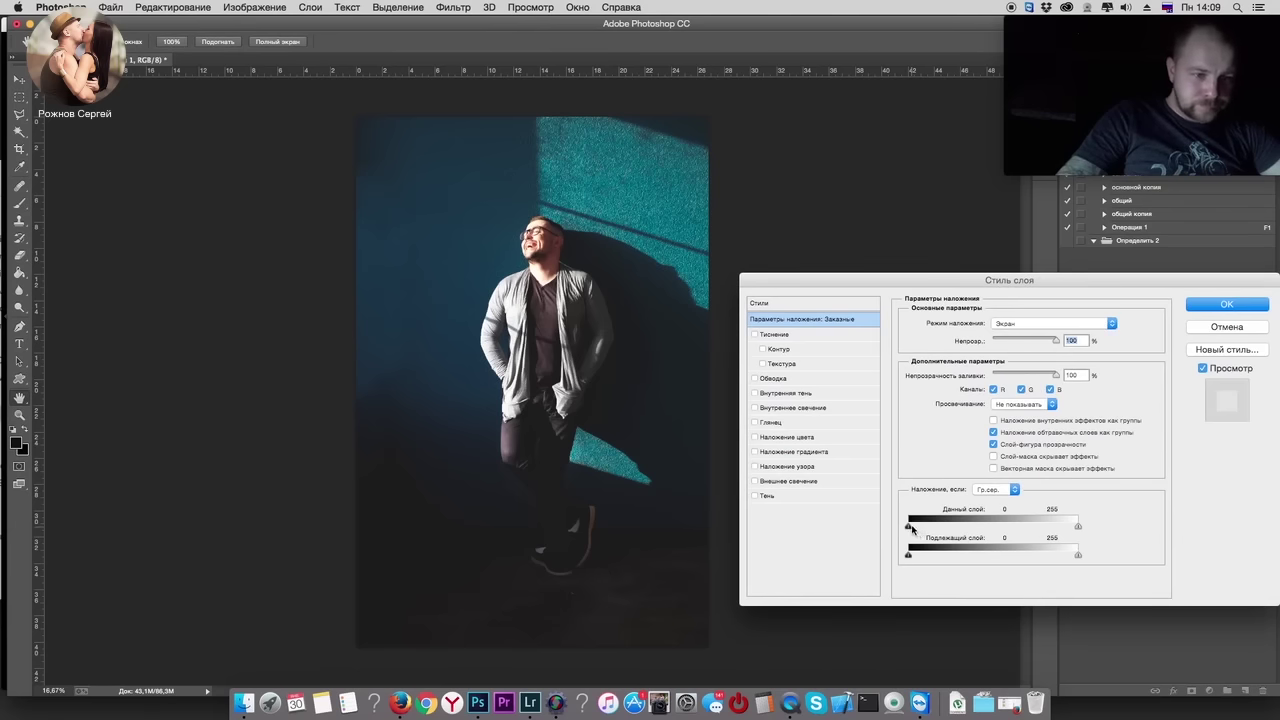
left_click_drag(908, 526, 976, 527)
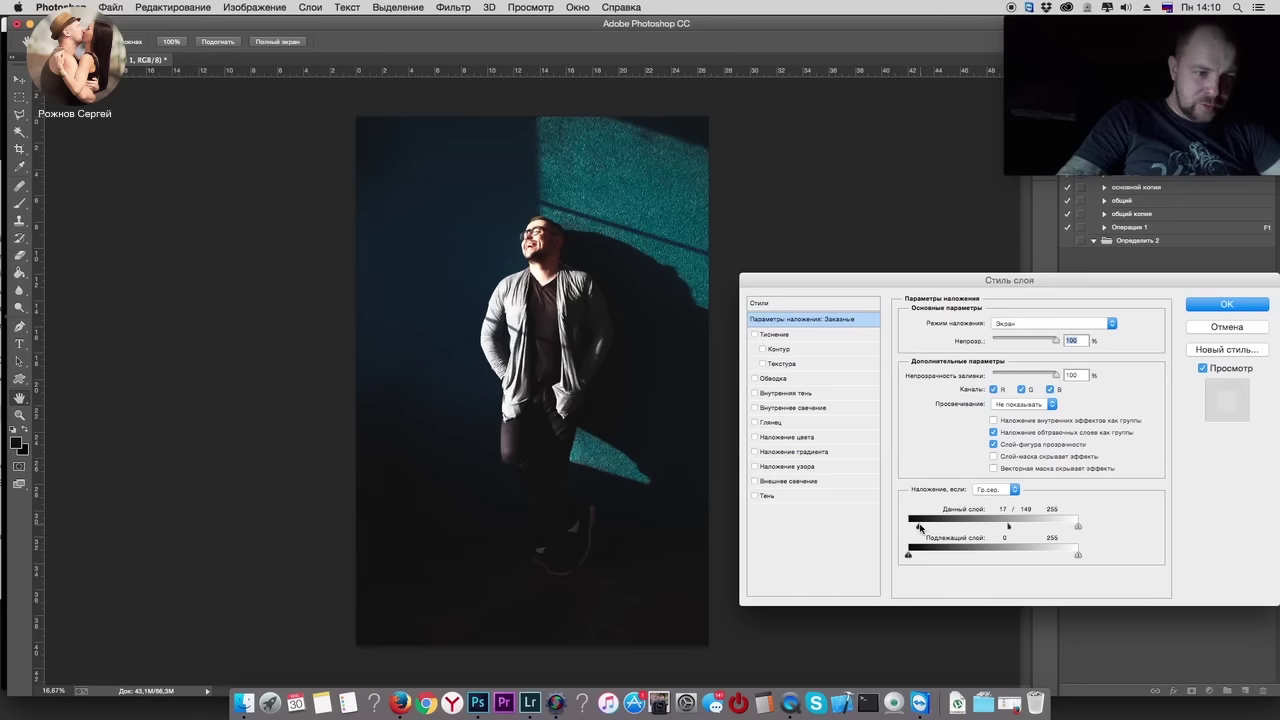
left_click(1226, 304)
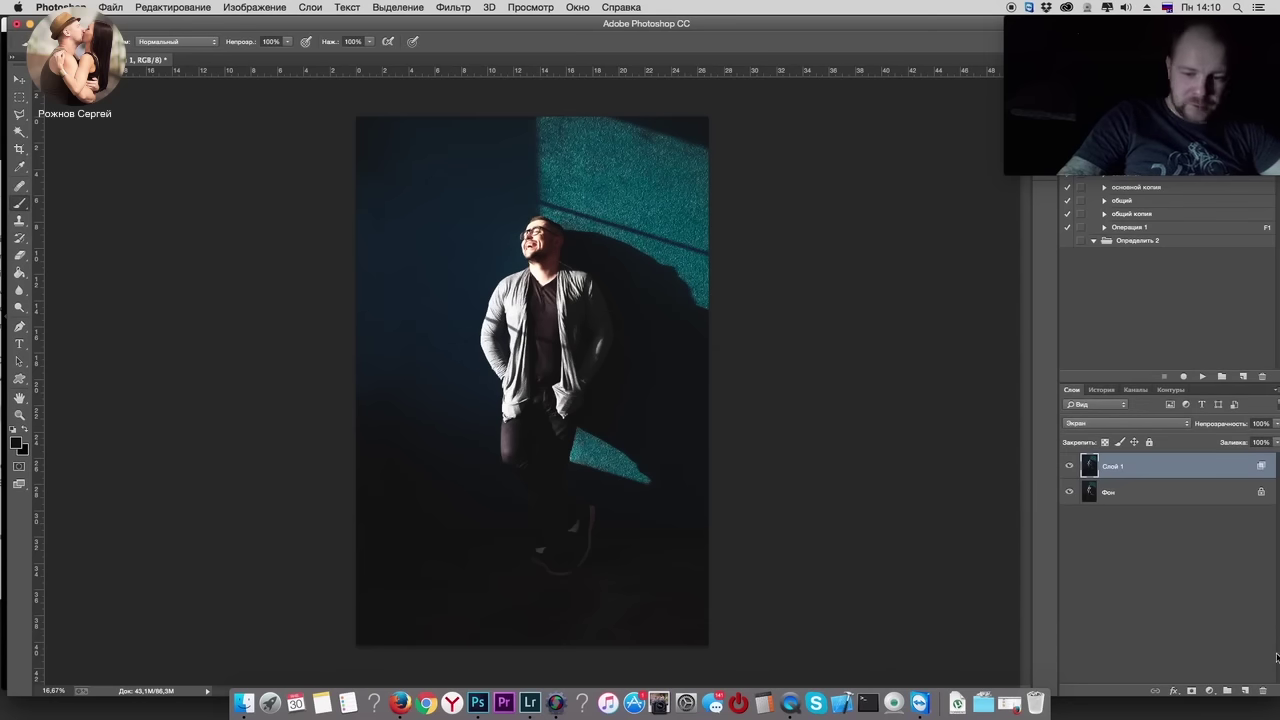
Step: Mask the Screen layer to the man's face at 38% opacity
left_click(1193, 693, "alt")
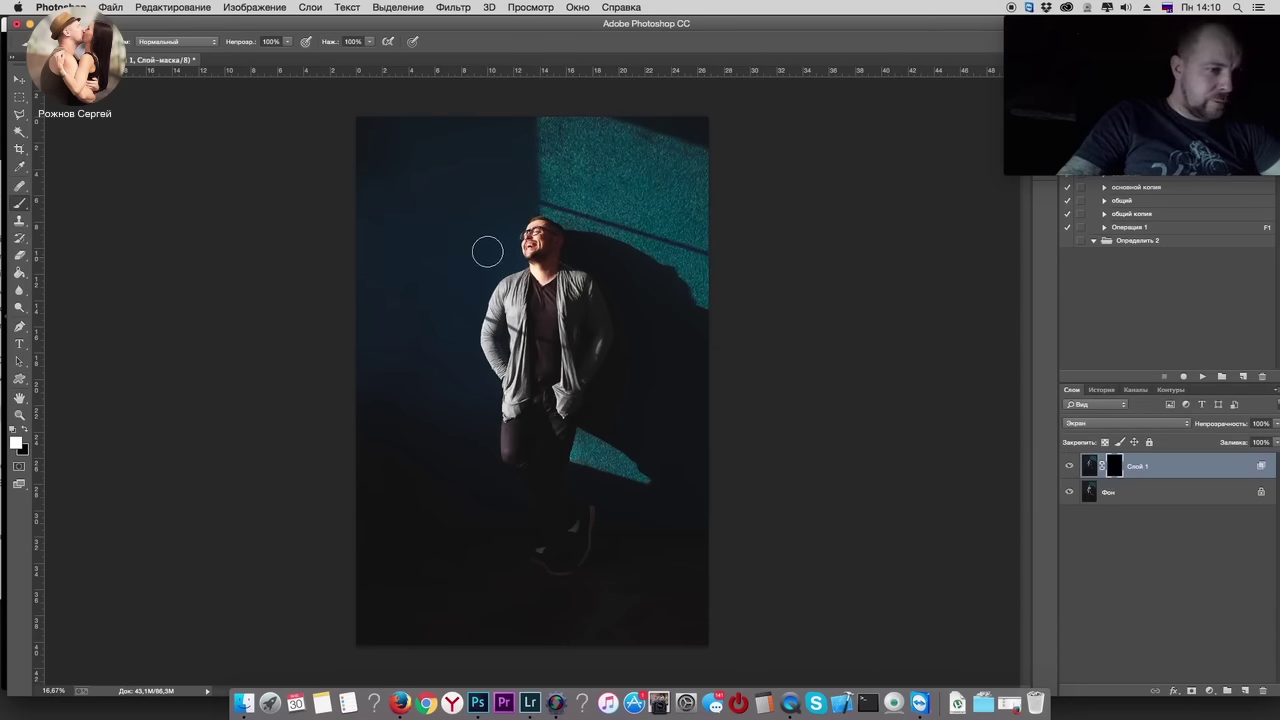
left_click_drag(536, 248, 545, 275)
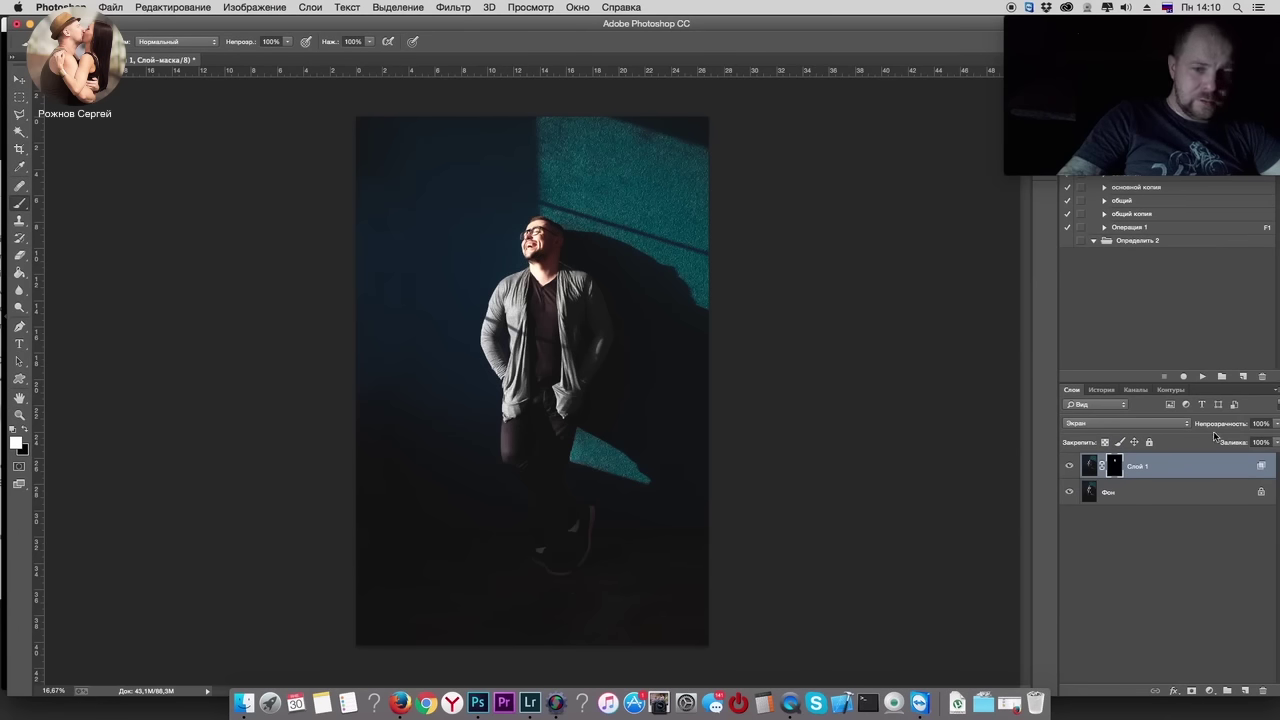
left_click(1276, 423)
left_click_drag(1237, 437, 1233, 440)
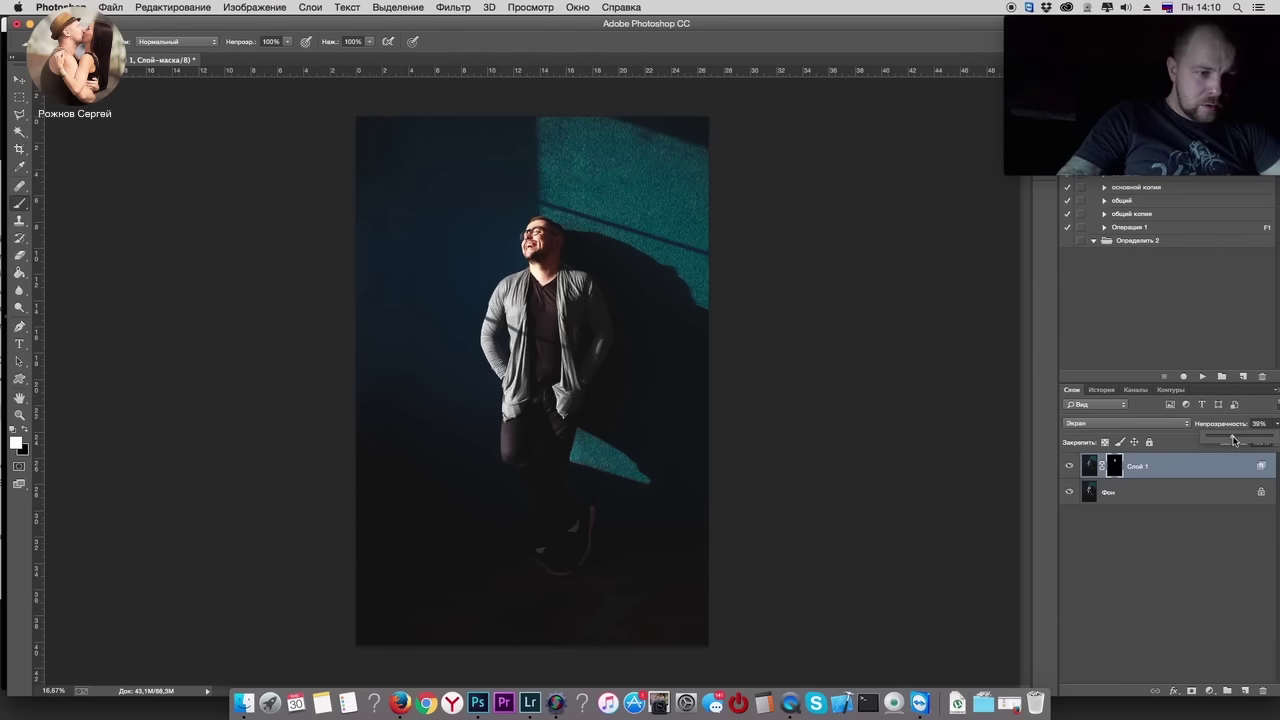
left_click(1070, 466)
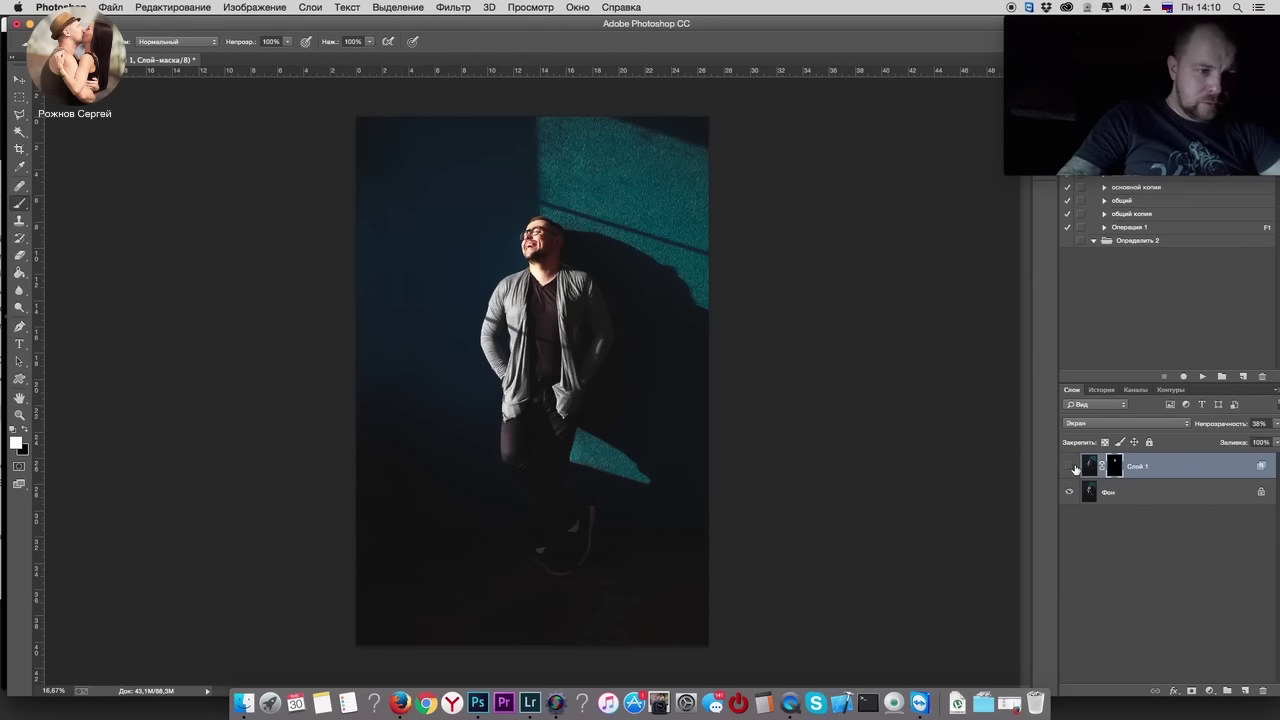
left_click(1068, 465)
left_click(1069, 466)
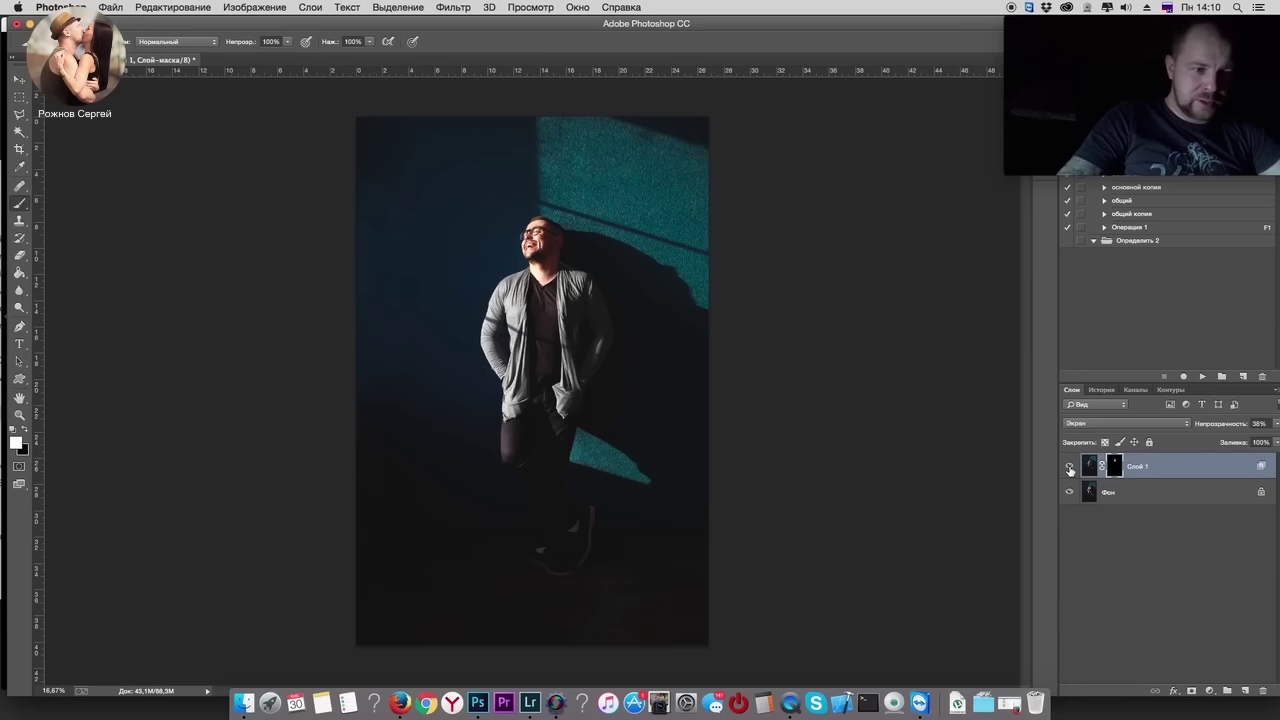
left_click(1069, 466)
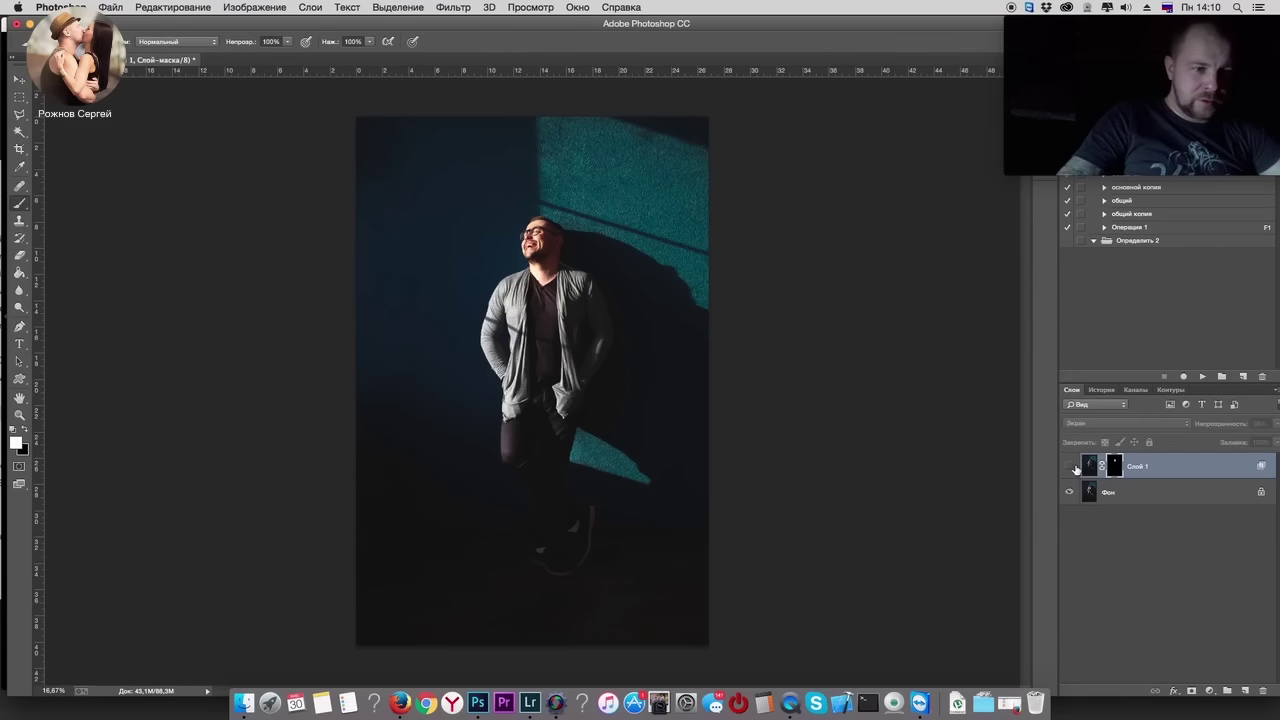
left_click(1090, 492, "shift")
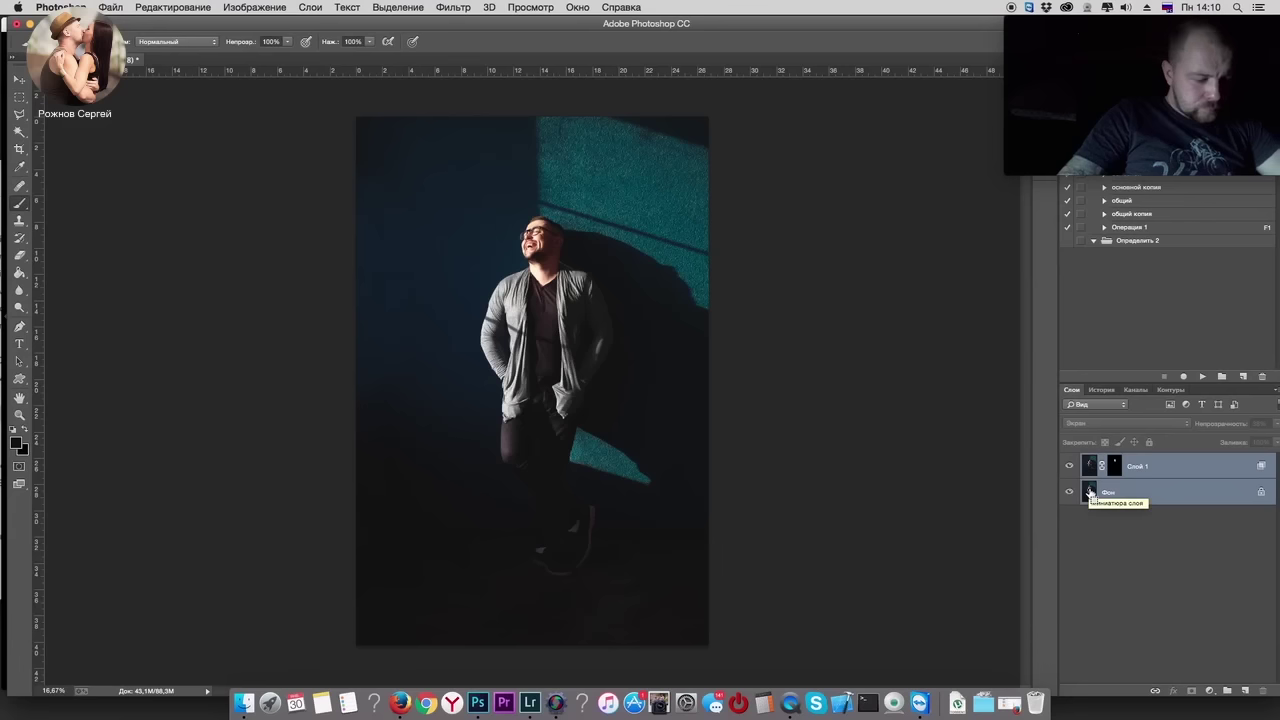
Step: Merge the face brightening and desaturate the layer to -100 with Hue/Saturation
key("super+e")
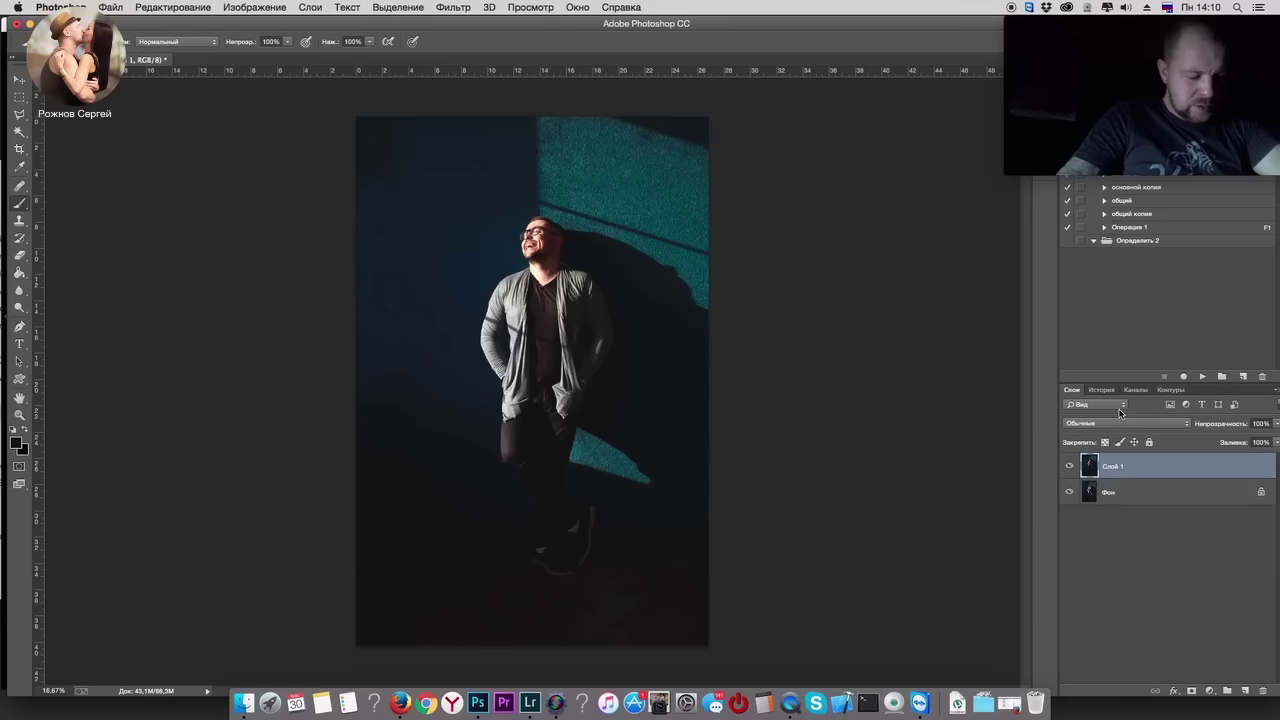
key("ctrl+u")
left_click_drag(861, 581, 795, 580)
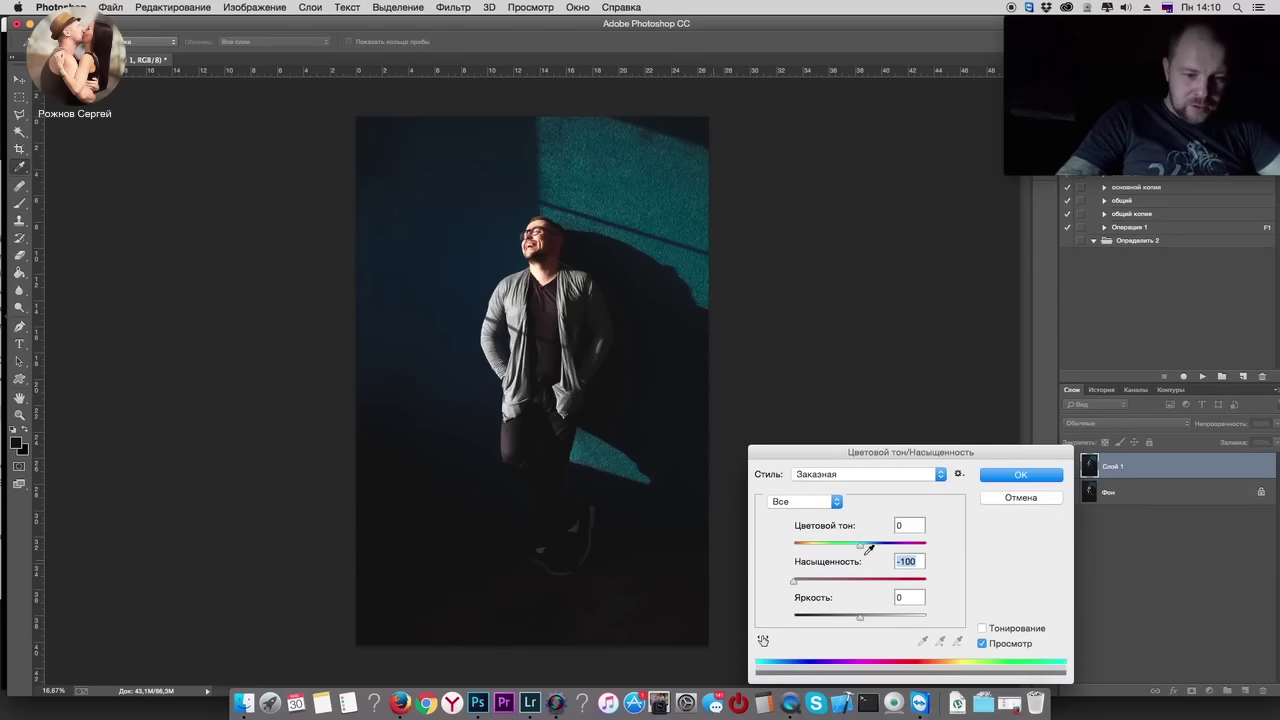
left_click(1048, 478)
Step: Set the black-and-white layer to Multiply at 18% opacity
left_click(1126, 424)
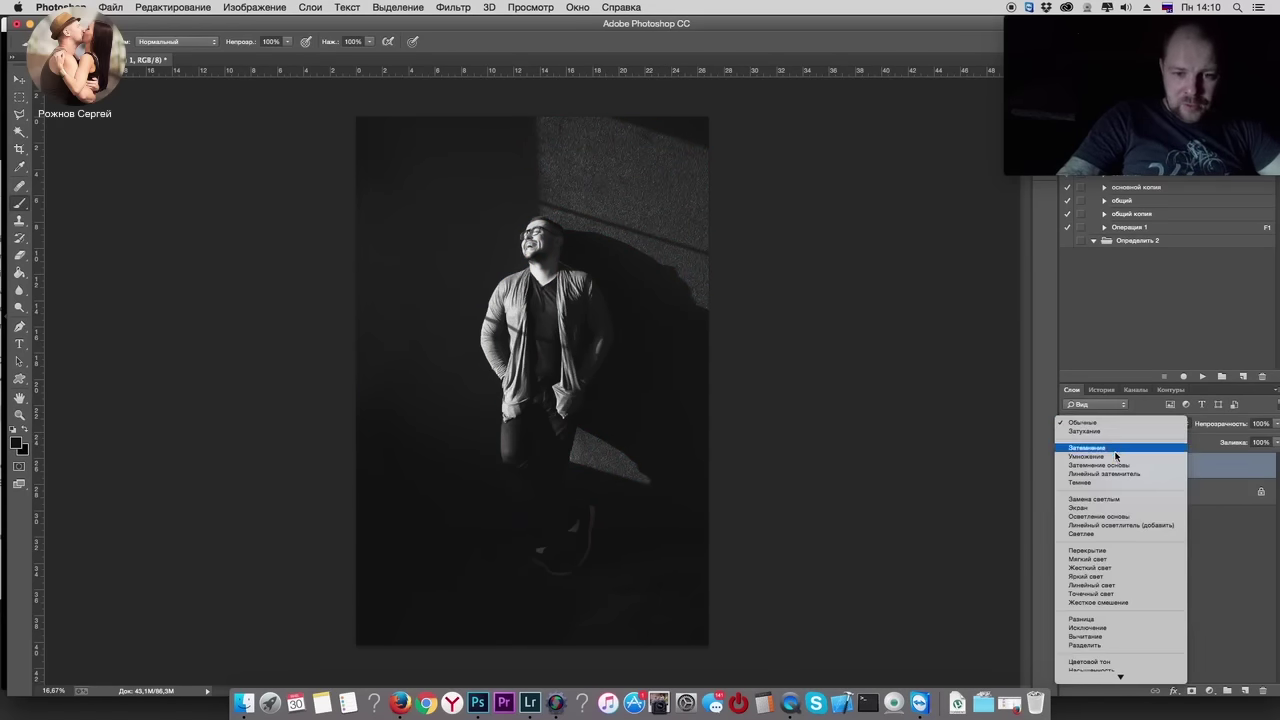
left_click(1100, 451)
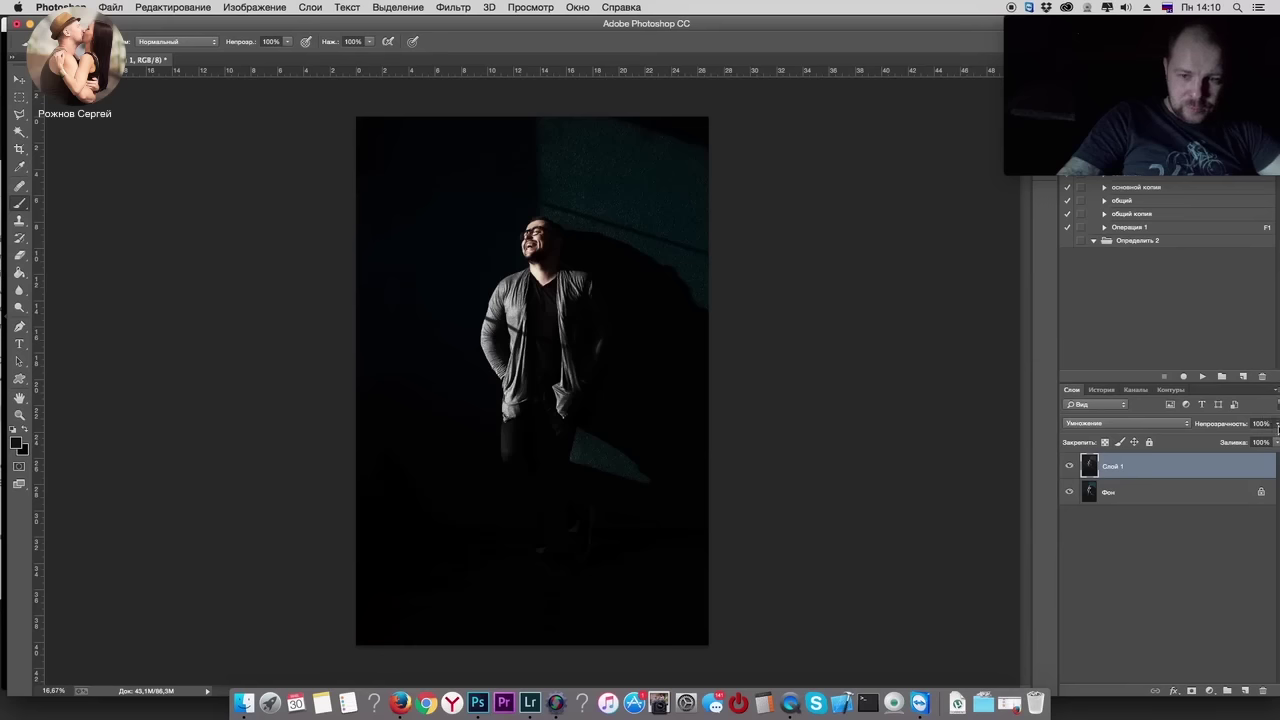
left_click_drag(1276, 424, 1221, 440)
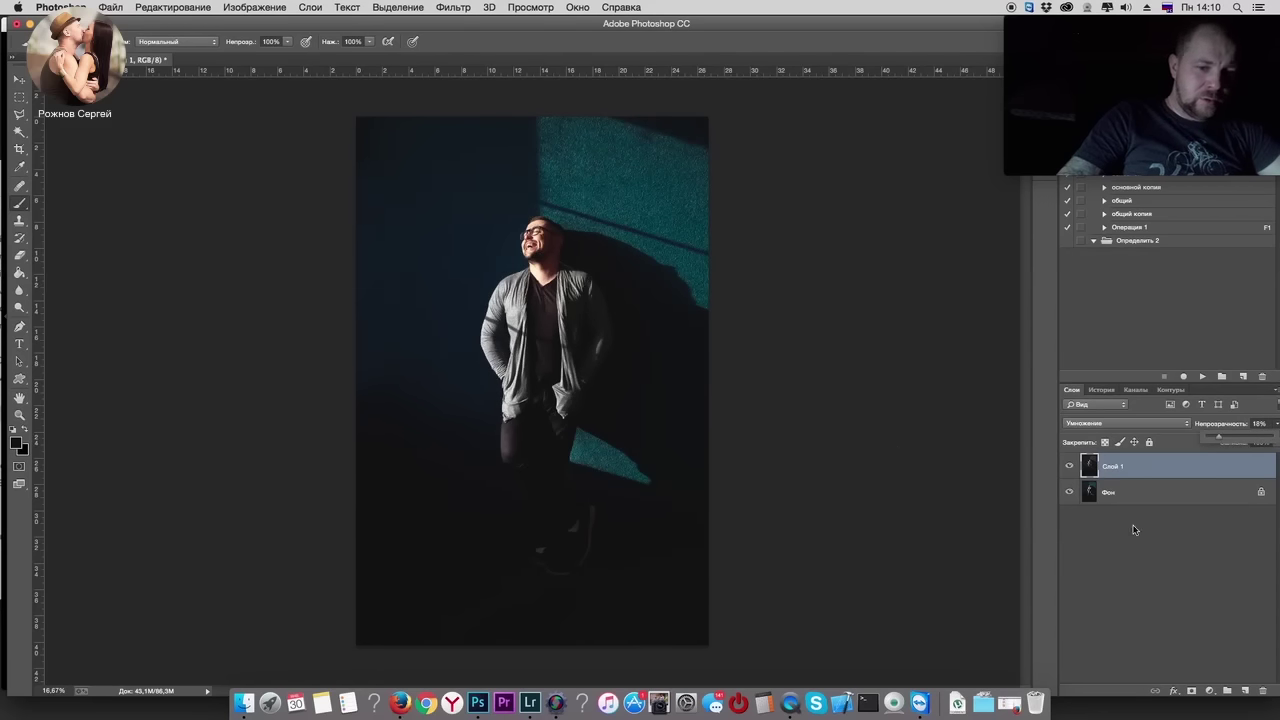
left_click(1066, 468)
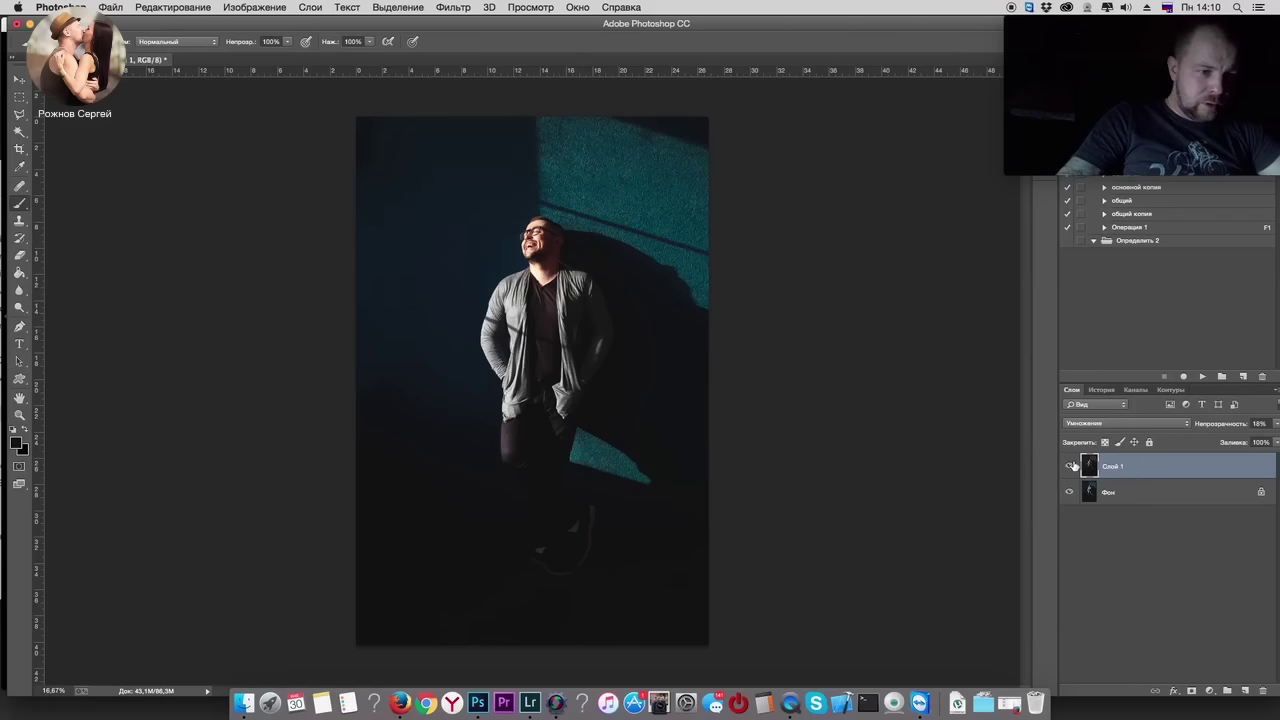
Step: Erase part of the Multiply layer with a small soft eraser at 100% opacity
left_click(20, 257)
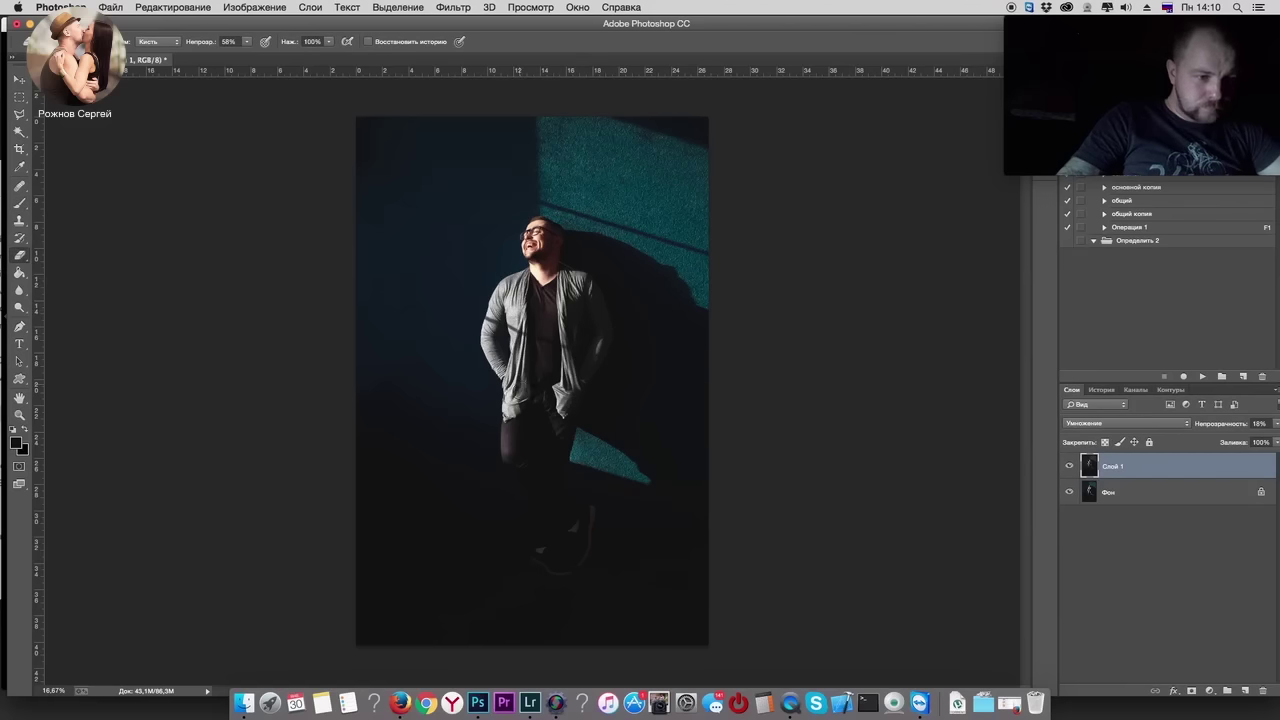
right_click(522, 358)
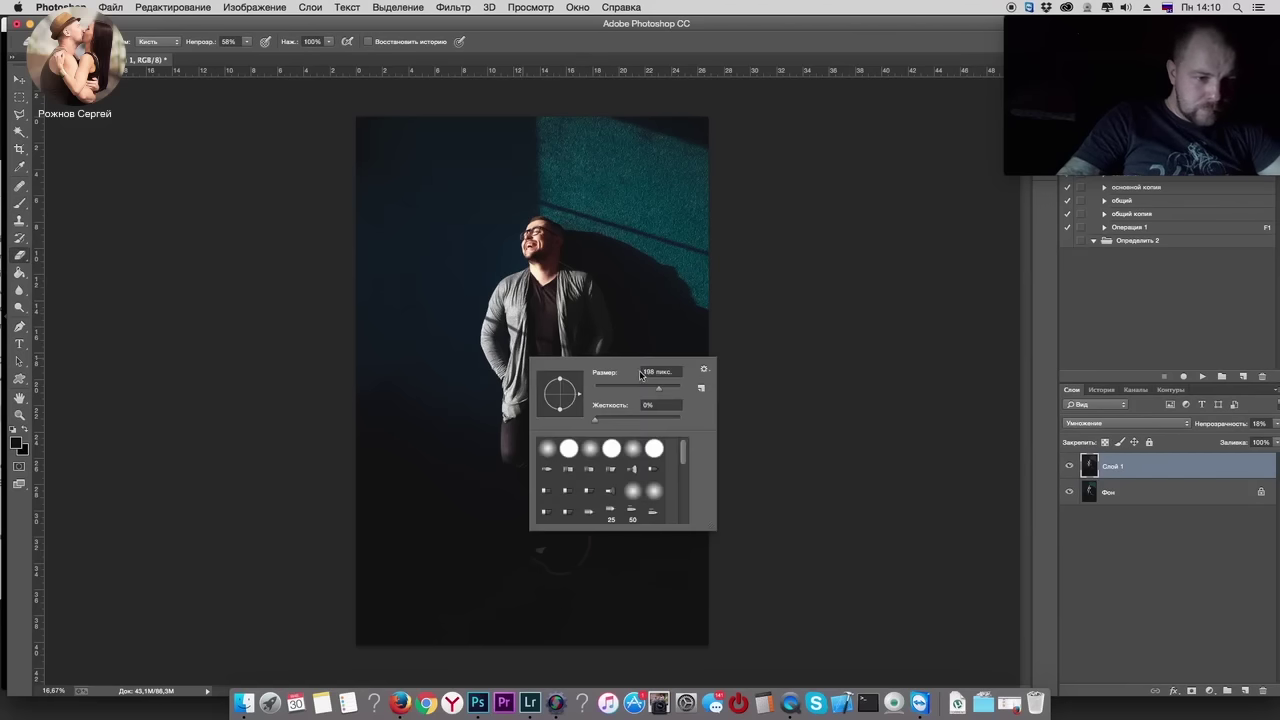
left_click(258, 50)
key("0")
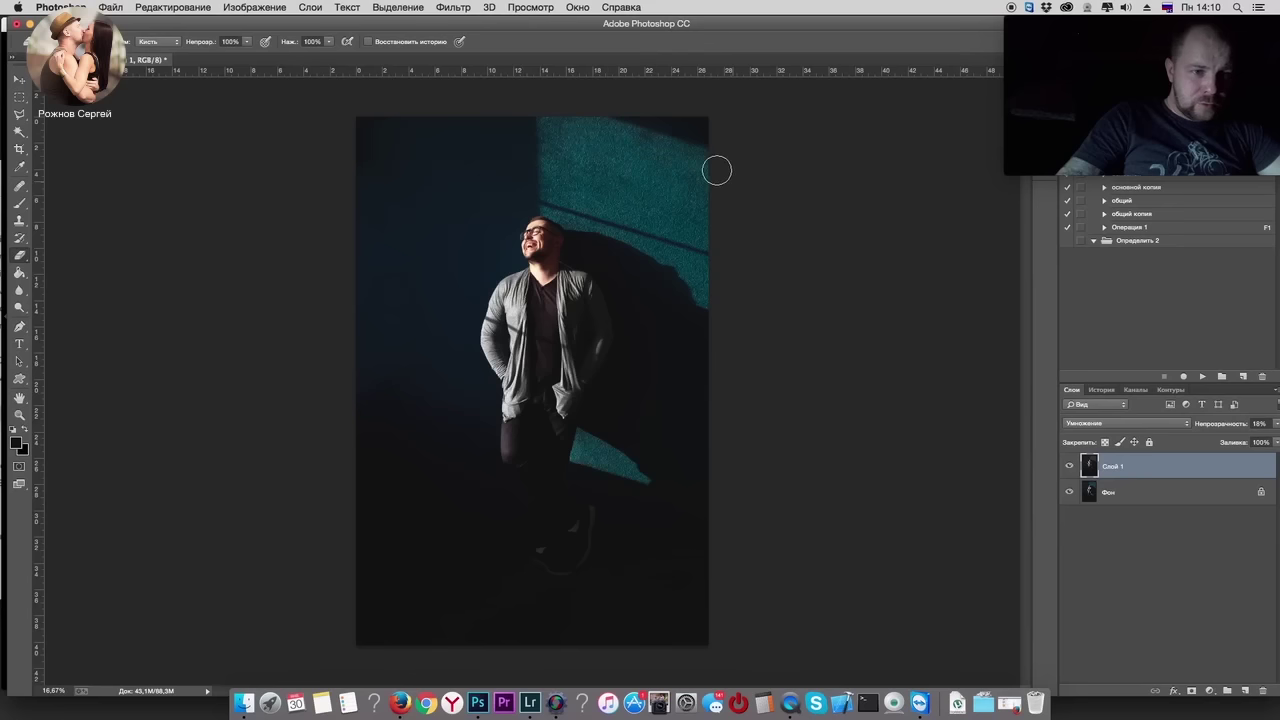
right_click(612, 172)
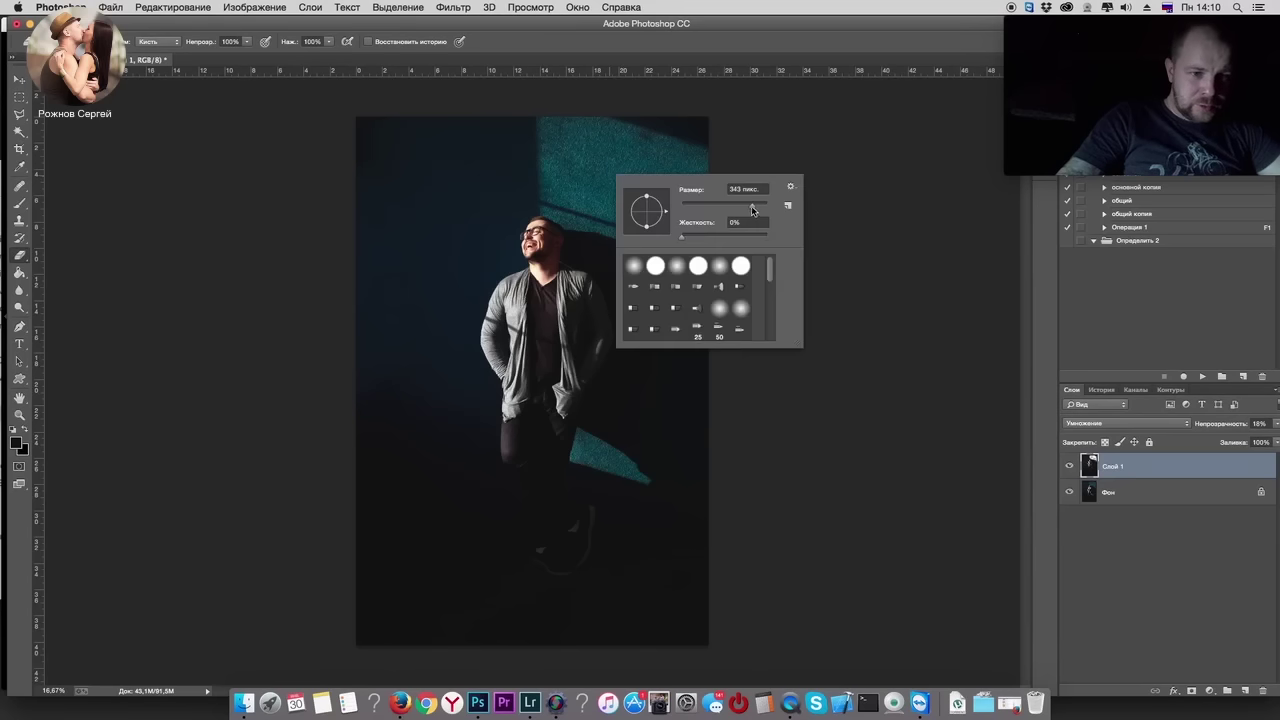
left_click_drag(752, 210, 740, 204)
left_click(557, 193)
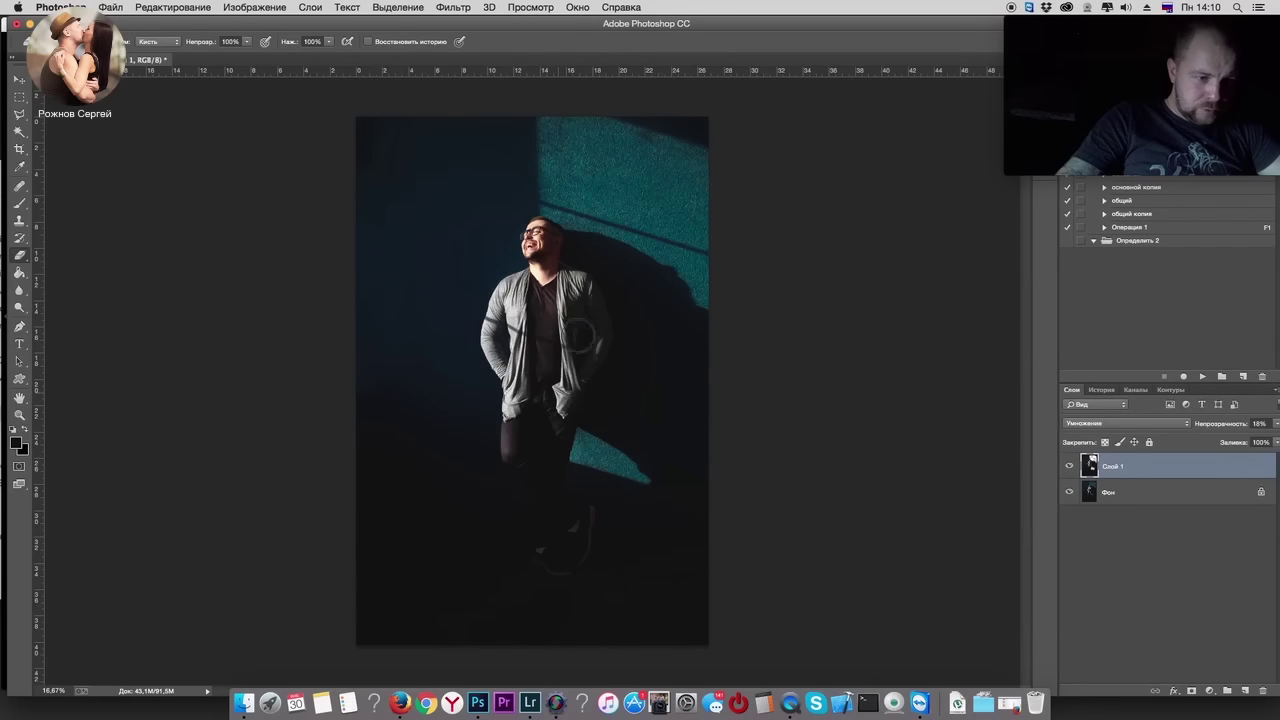
mouse_move(578, 340)
left_mouse_down()
mouse_move(546, 431)
mouse_move(534, 406)
mouse_move(554, 478)
left_mouse_up()
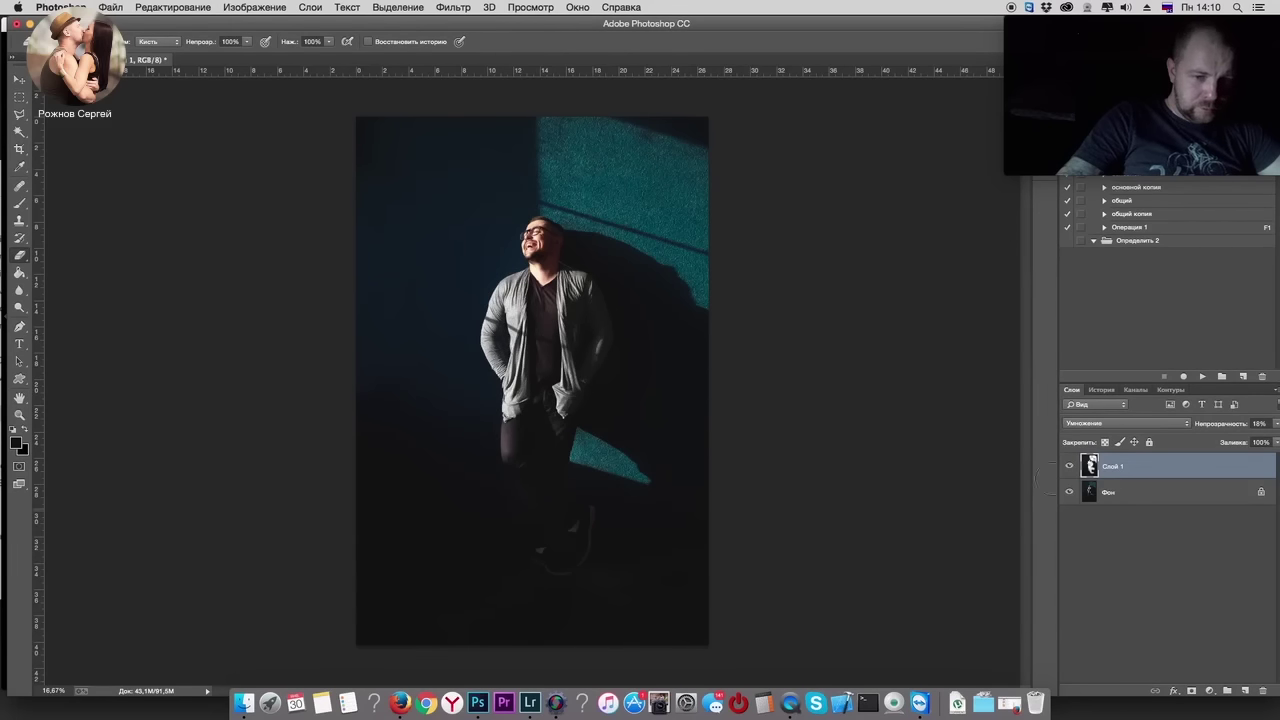
left_click(1069, 466)
left_click(1069, 466)
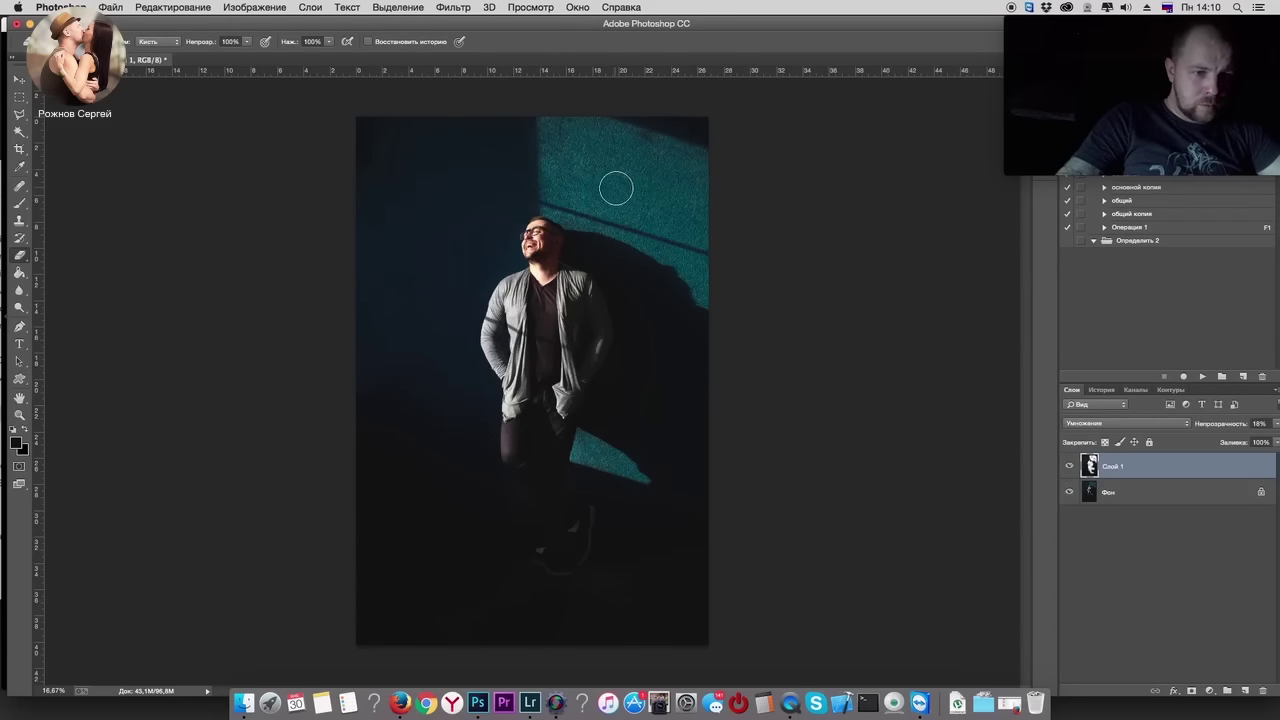
Step: Merge the darkening layer into the background, then place and remove a vertical guide
left_click(1090, 500, "shift")
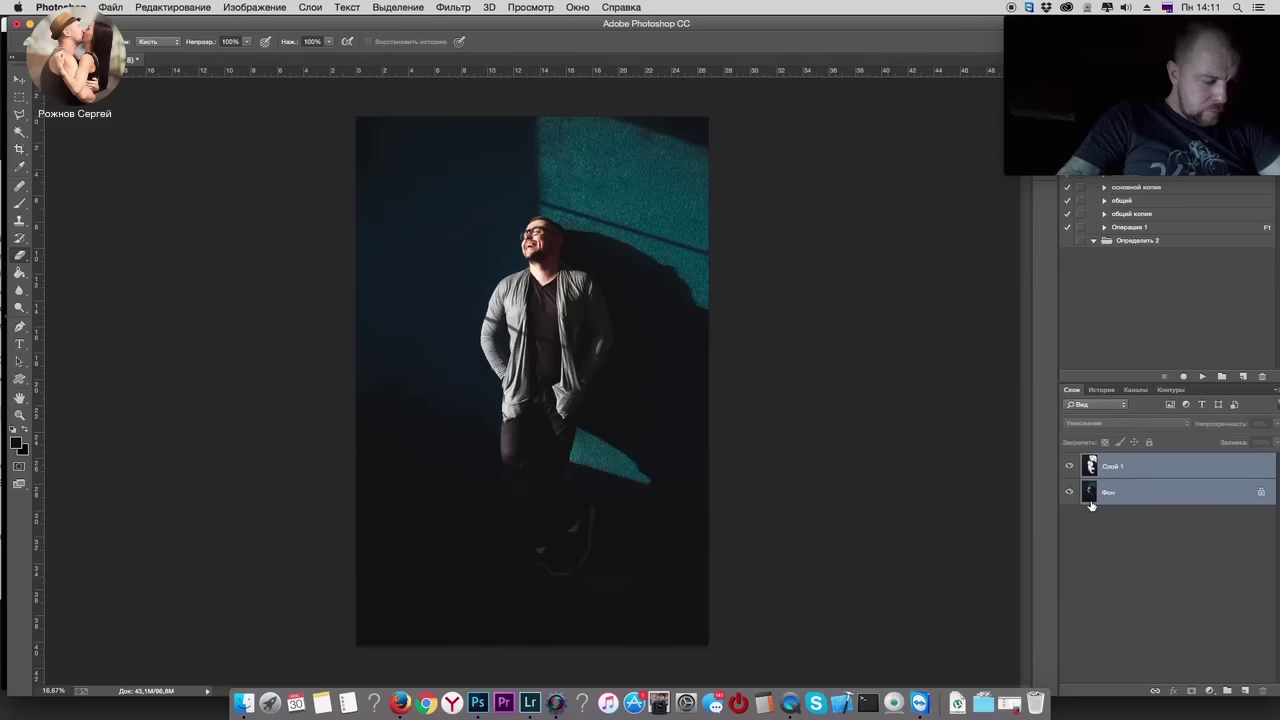
key("ctrl+e")
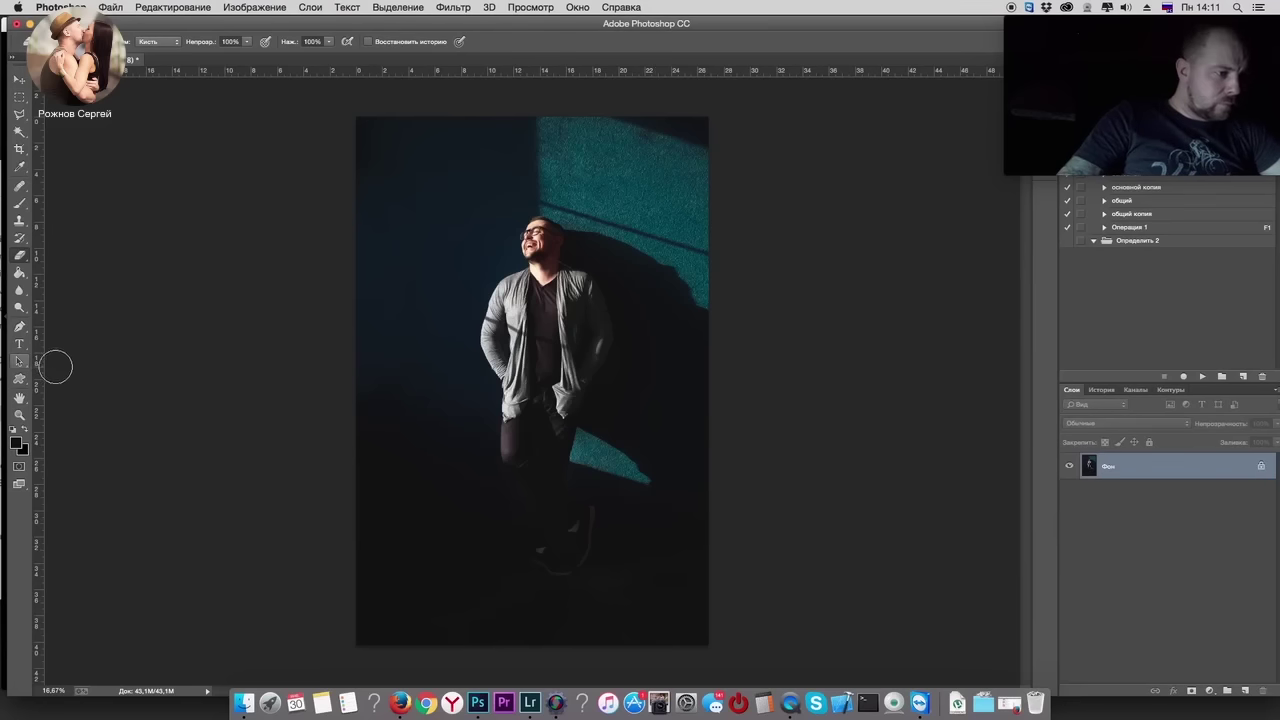
left_click_drag(38, 358, 539, 359)
left_click(19, 80)
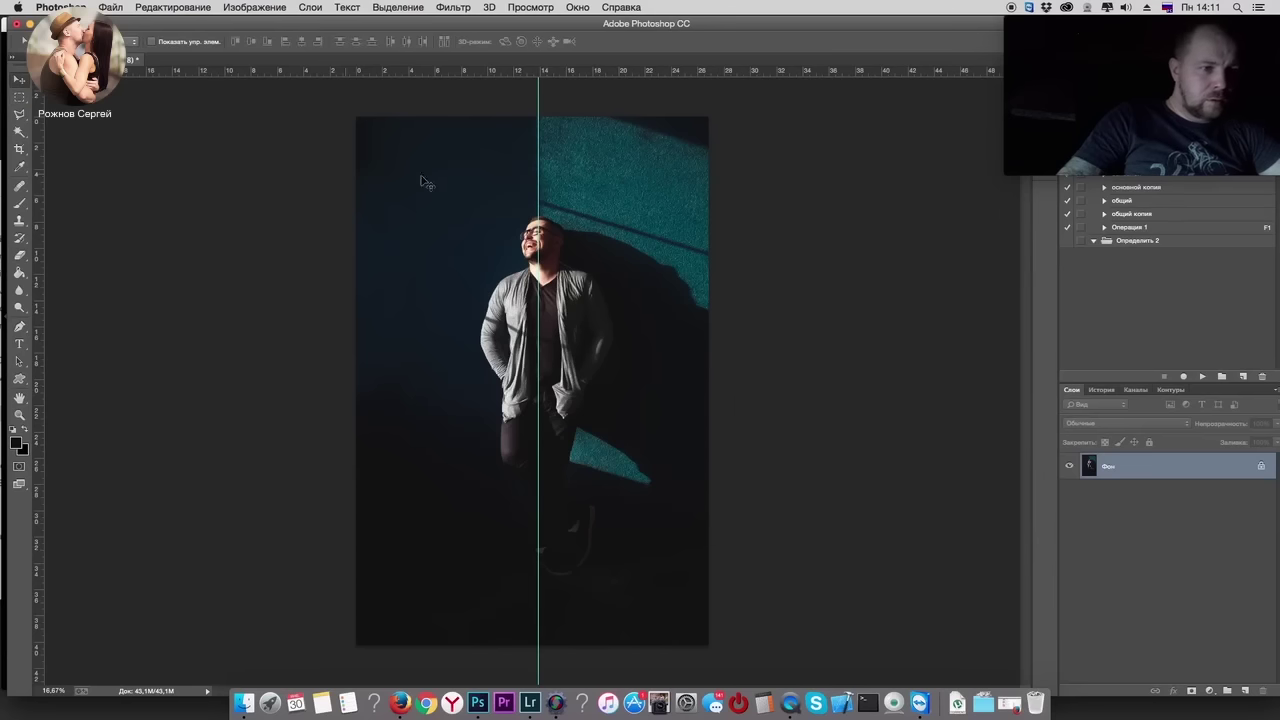
left_click_drag(538, 176, 25, 183)
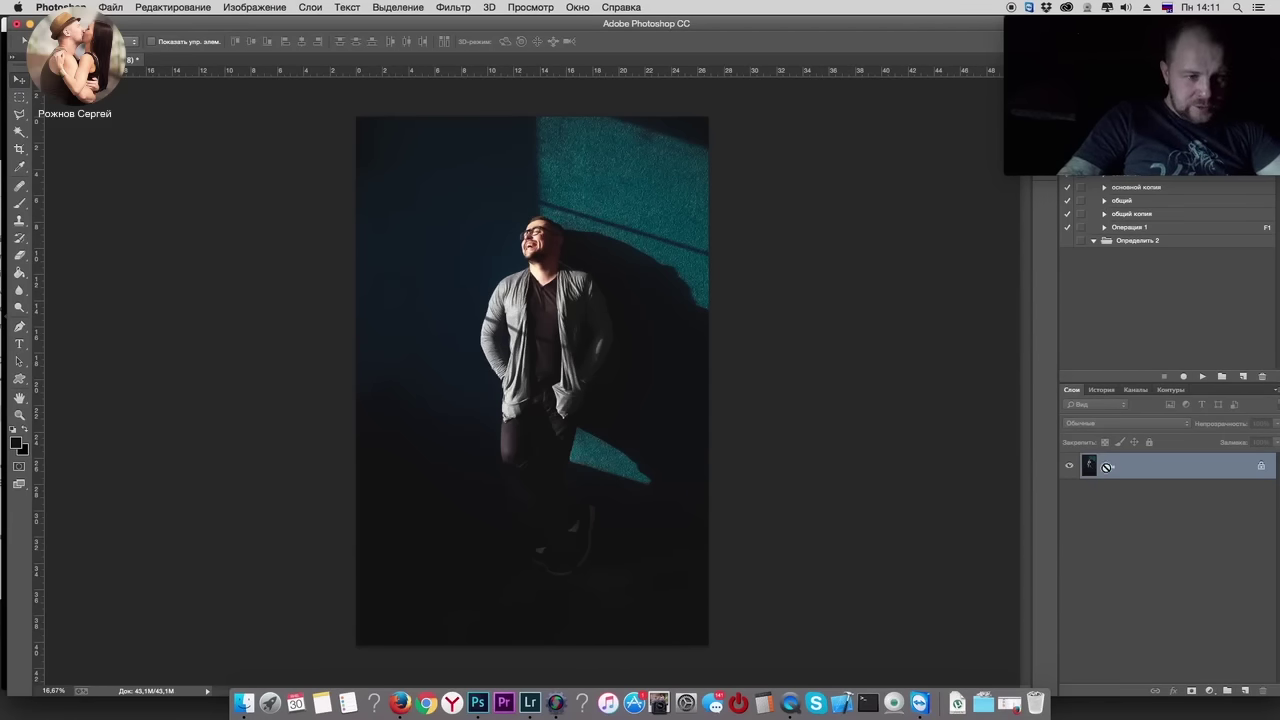
Step: Shift the shadows toward red, Cyan–Red +5, with Color Balance
key("super+b")
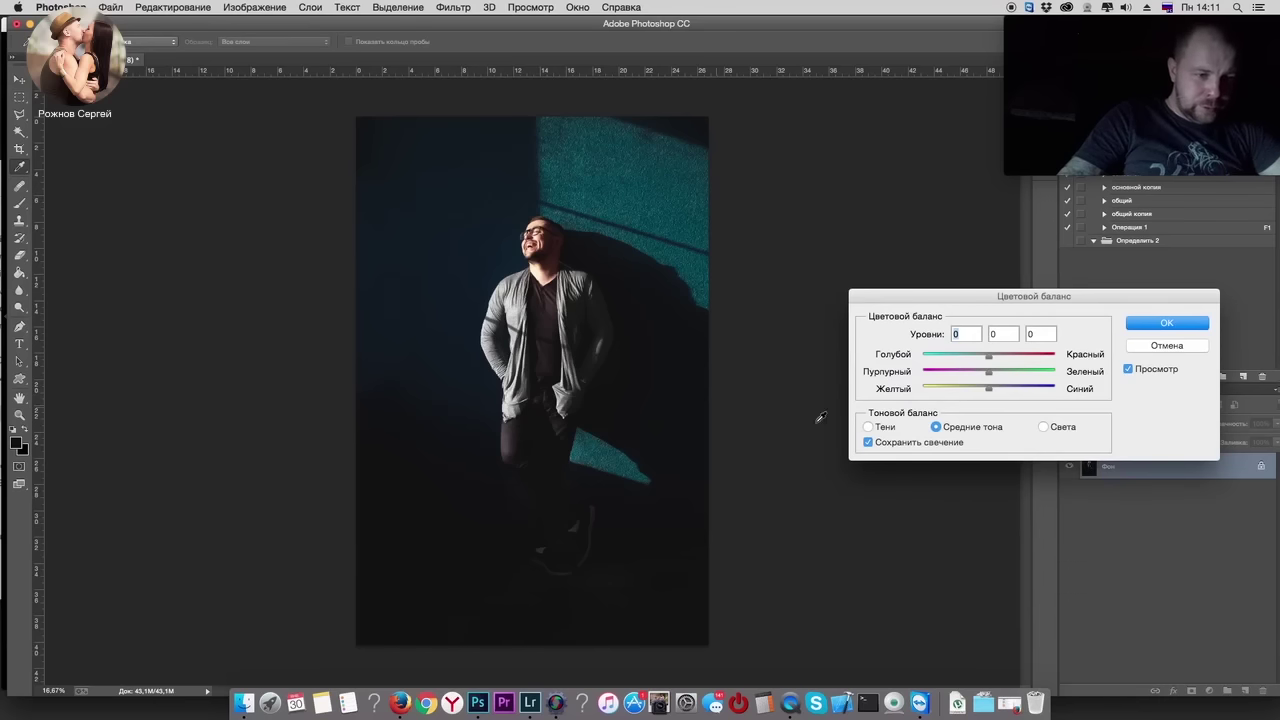
left_click(869, 427)
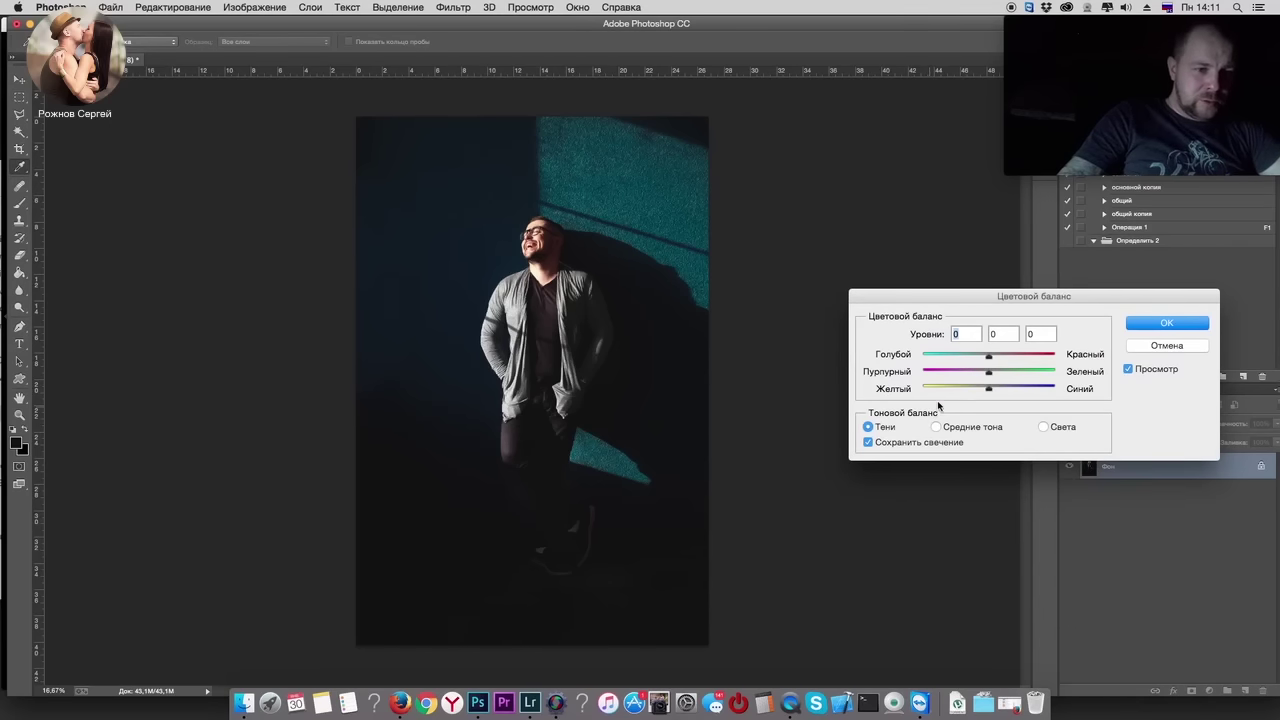
left_click(991, 357)
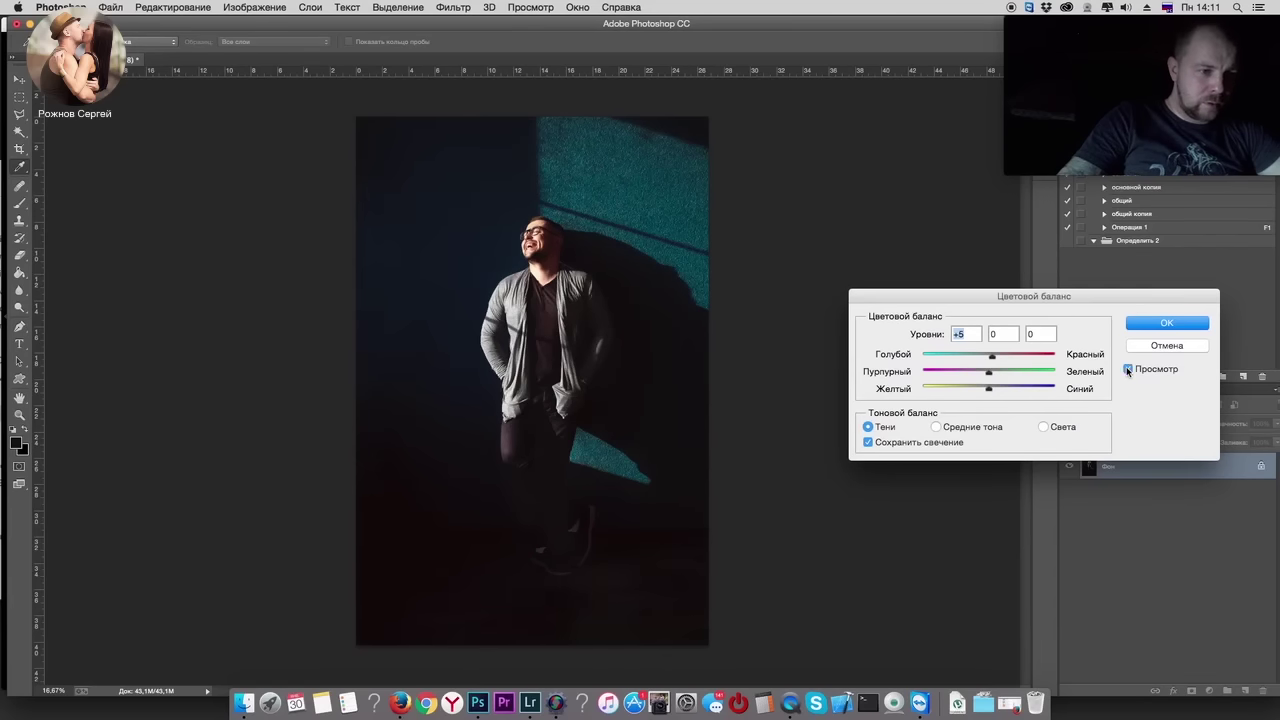
left_click(1128, 369)
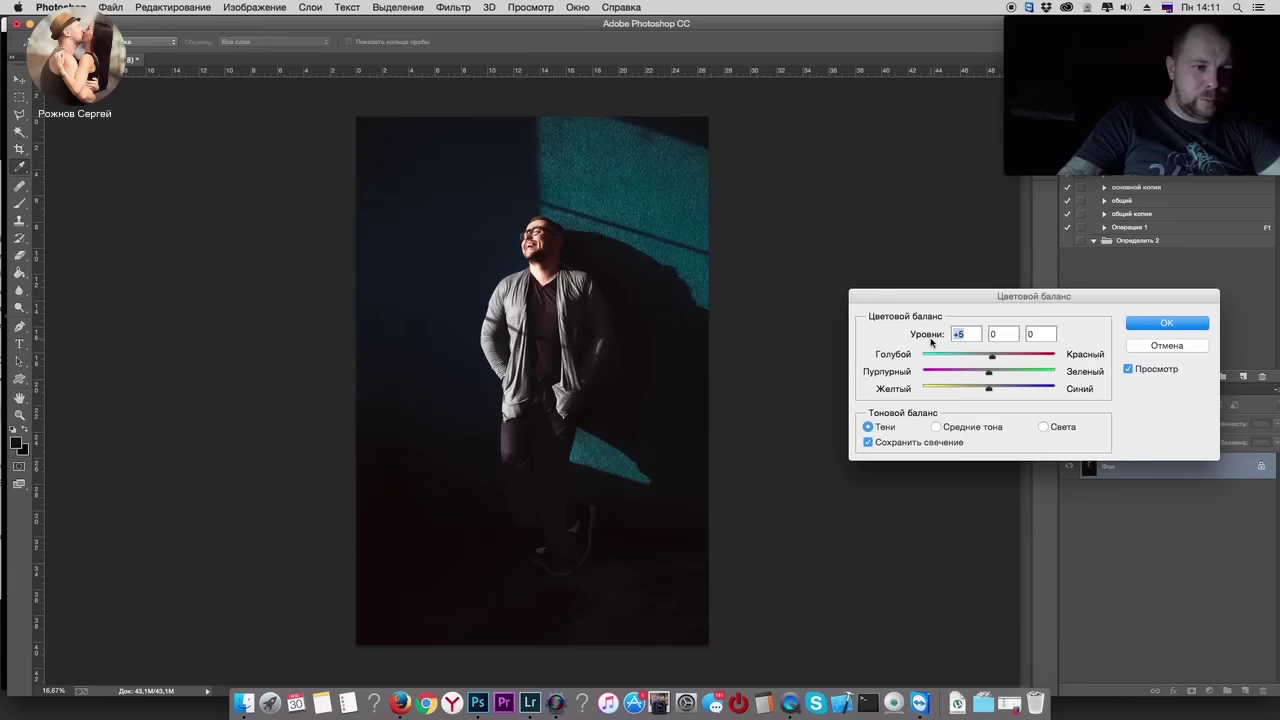
left_click(1208, 322)
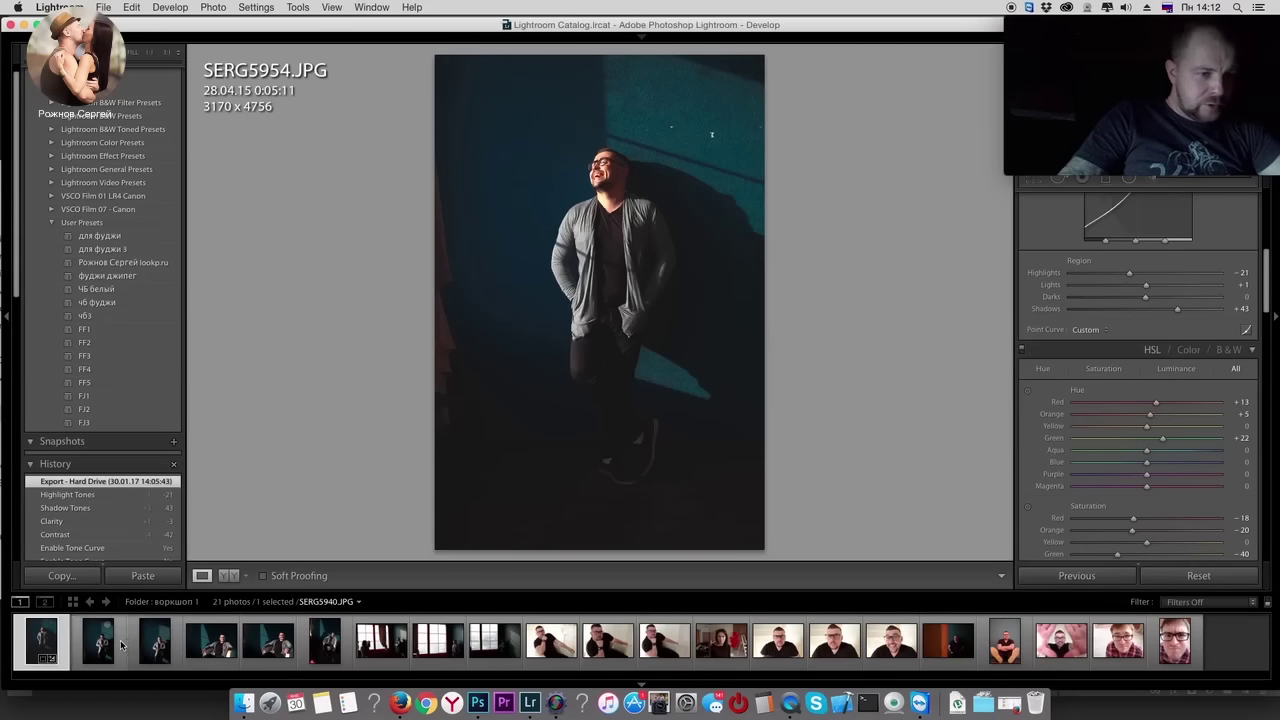
Step: Open SERG5940, paste the previous photo's settings, and tweak highlights and set Saturation to +24
left_click(121, 645)
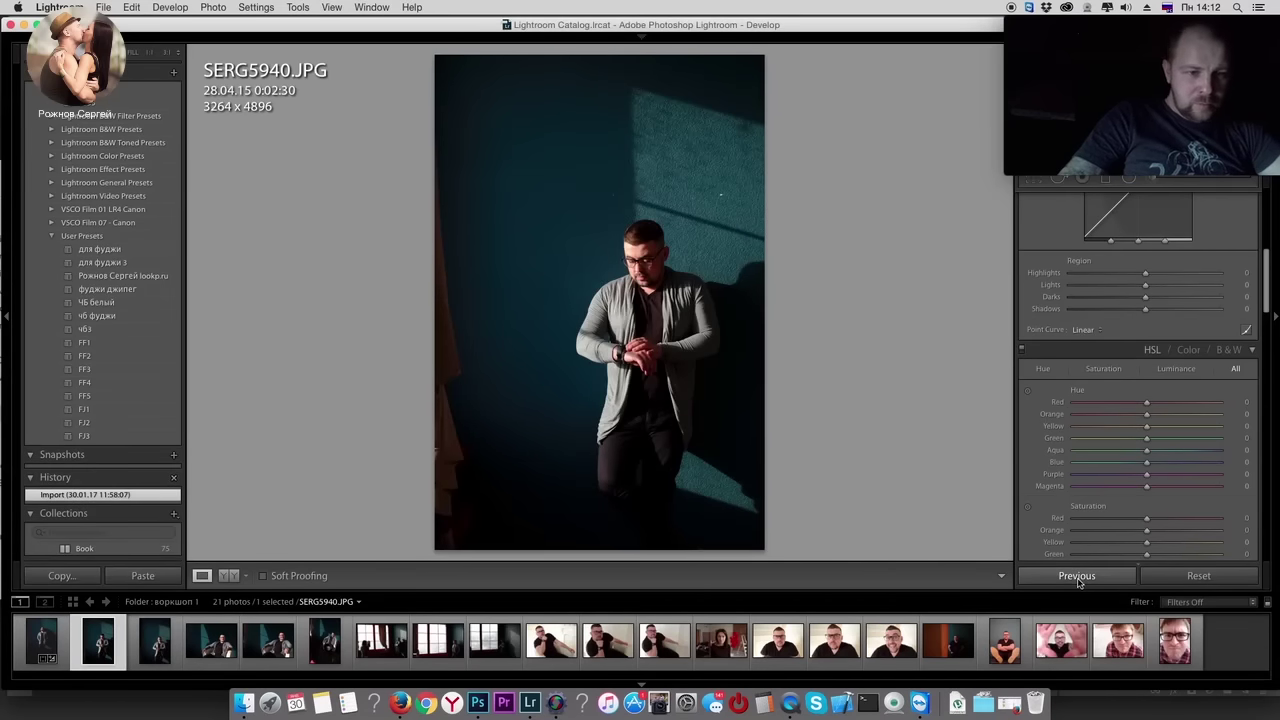
left_click(1077, 577)
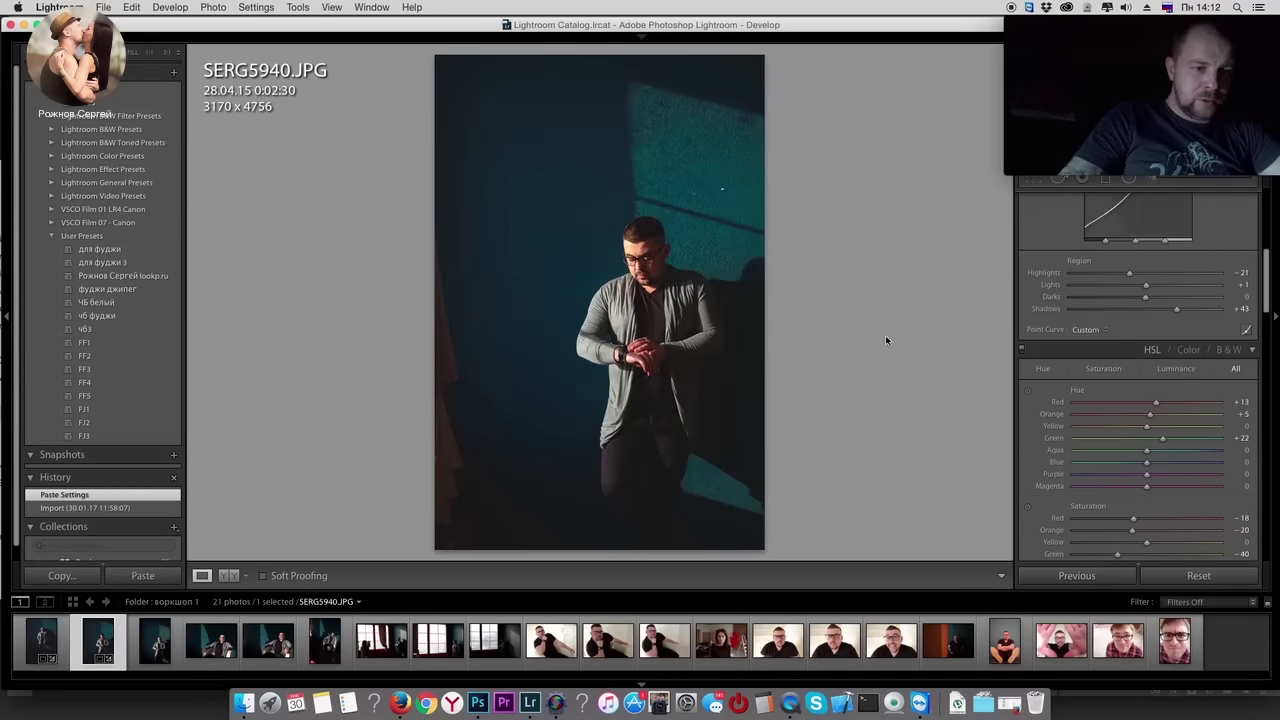
scroll(1144, 399, "up", 10)
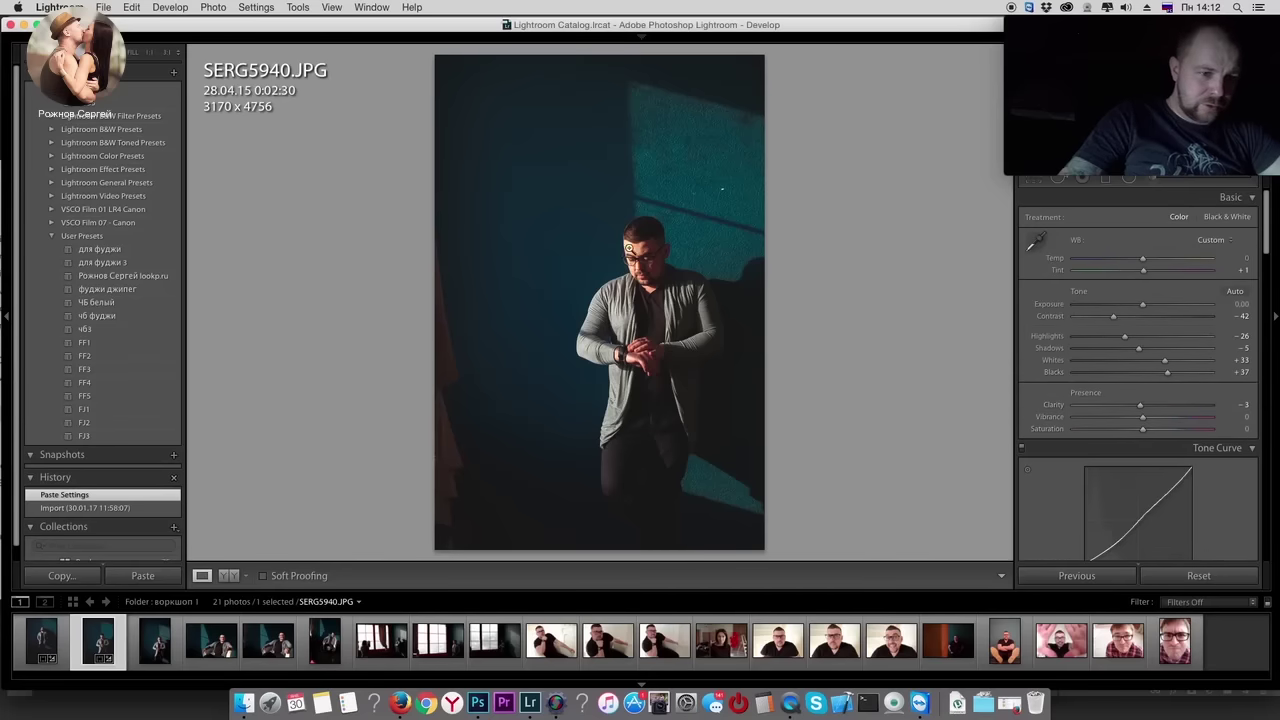
left_click_drag(1124, 336, 1127, 337)
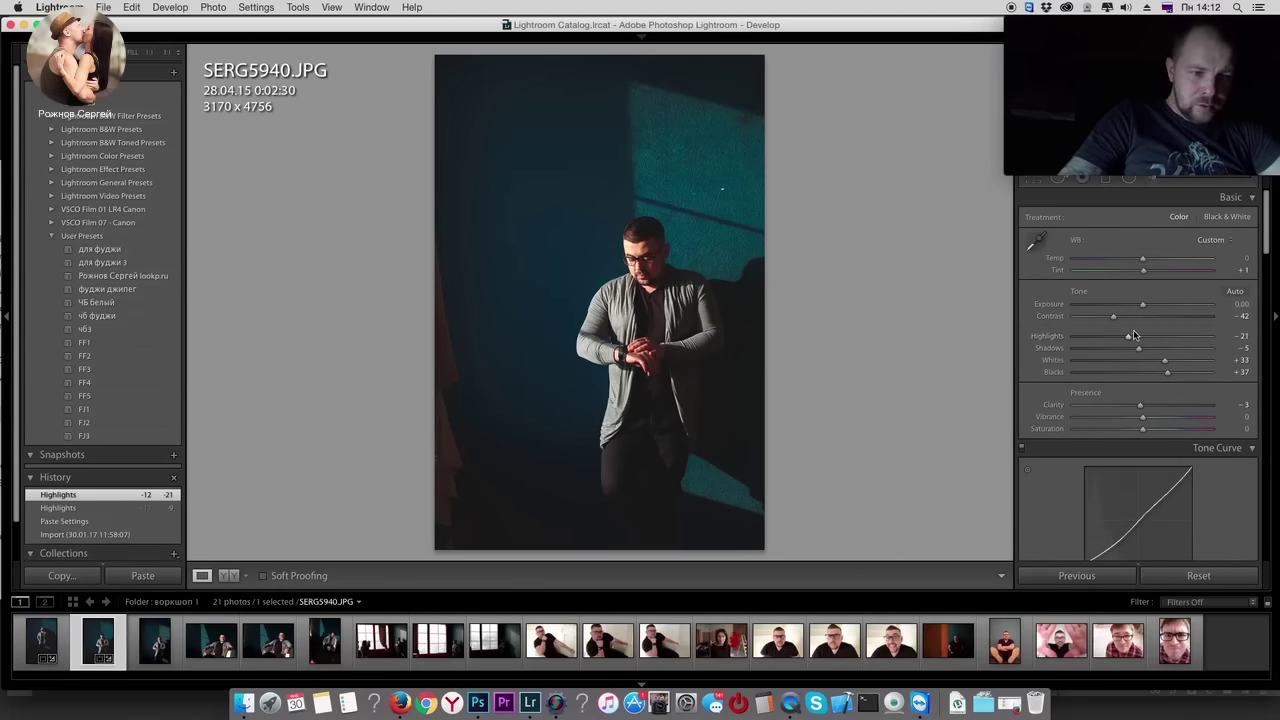
left_click(1157, 429)
left_click_drag(1165, 432, 1166, 429)
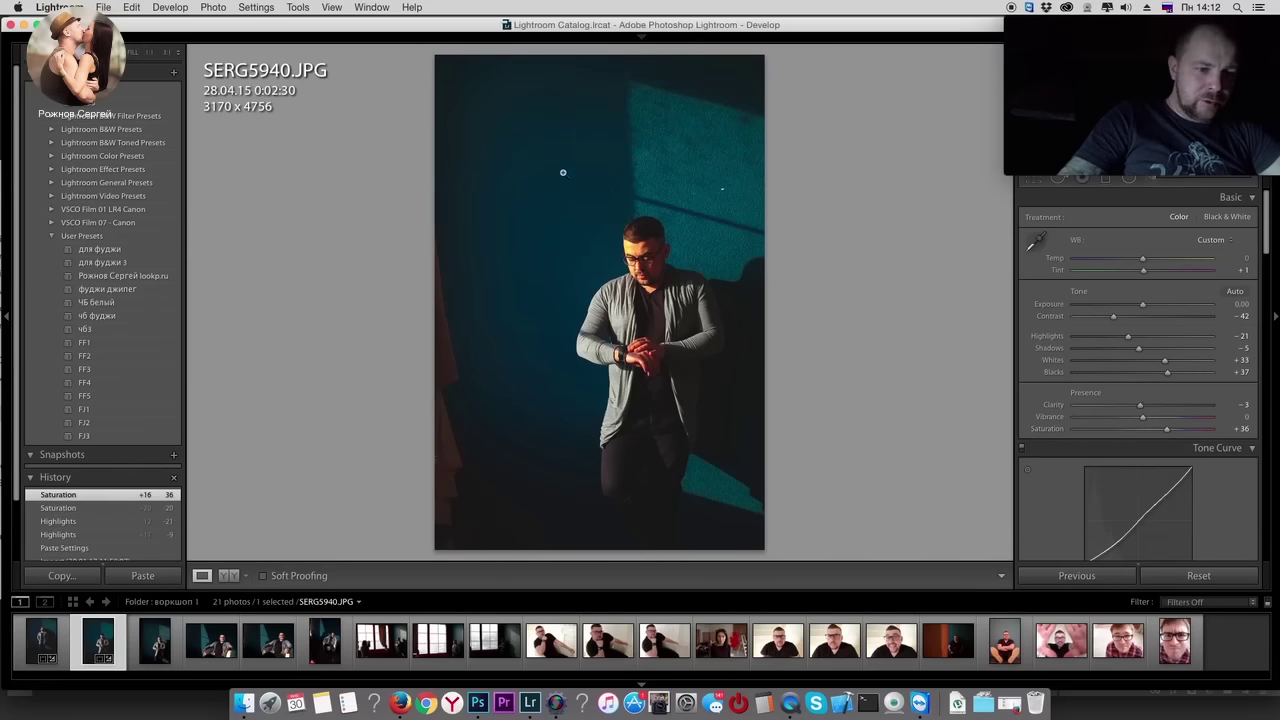
left_click_drag(1166, 429, 1157, 429)
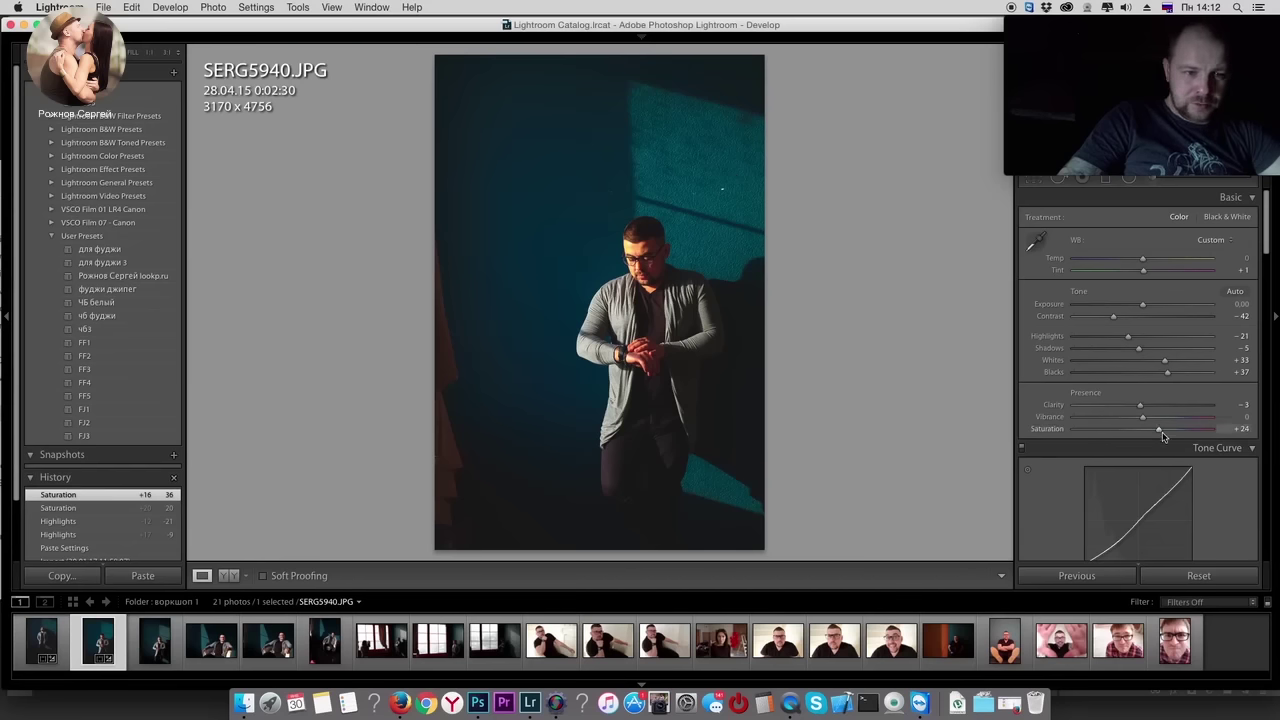
Step: In HSL, raise Blue saturation to +66 and cut Orange to -37, checking before/after
scroll(1232, 551, "down", 1)
scroll(1232, 551, "down", 5)
scroll(1207, 474, "down", 3)
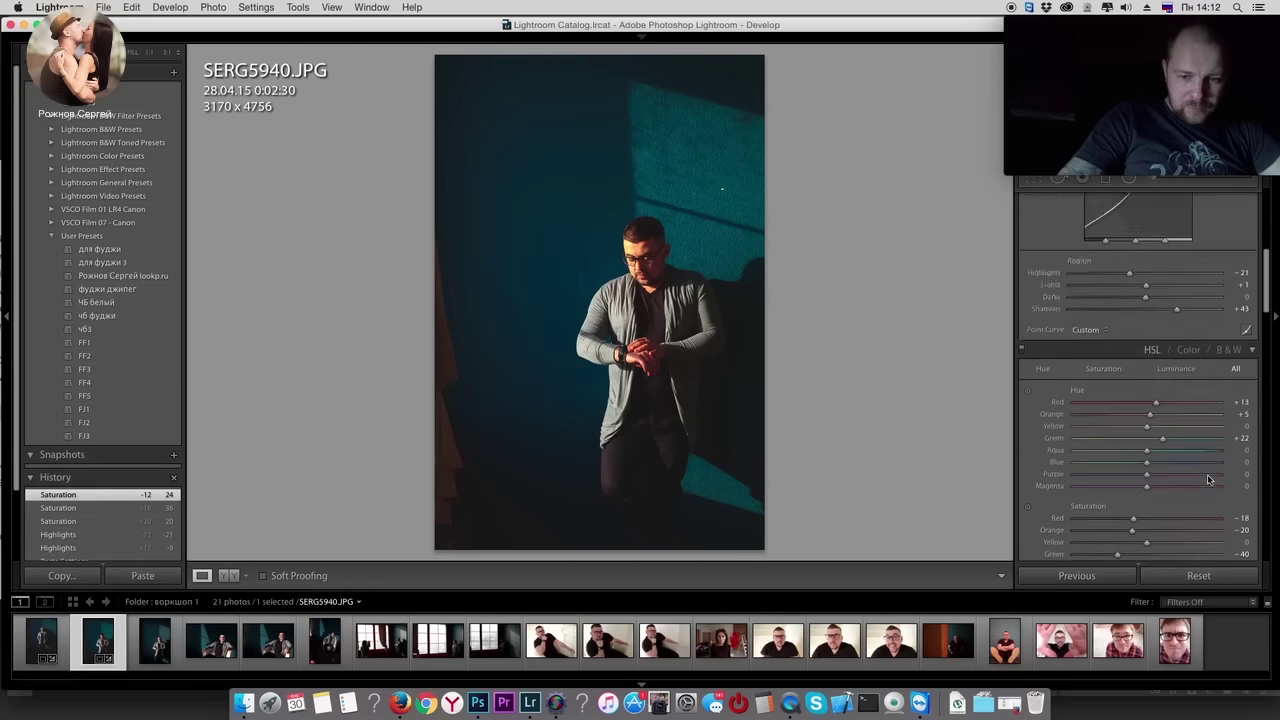
scroll(1207, 474, "down", 3)
left_click_drag(1181, 392, 1194, 392)
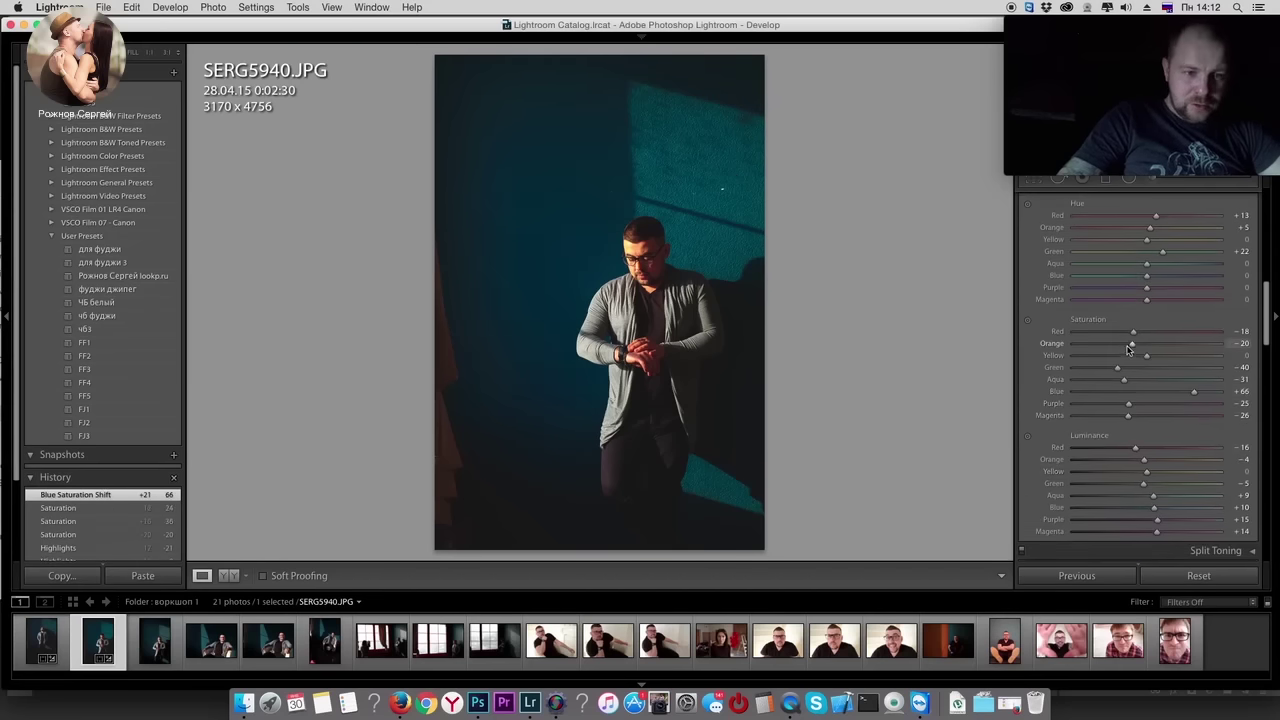
left_click_drag(1127, 348, 1123, 346)
key("backslash")
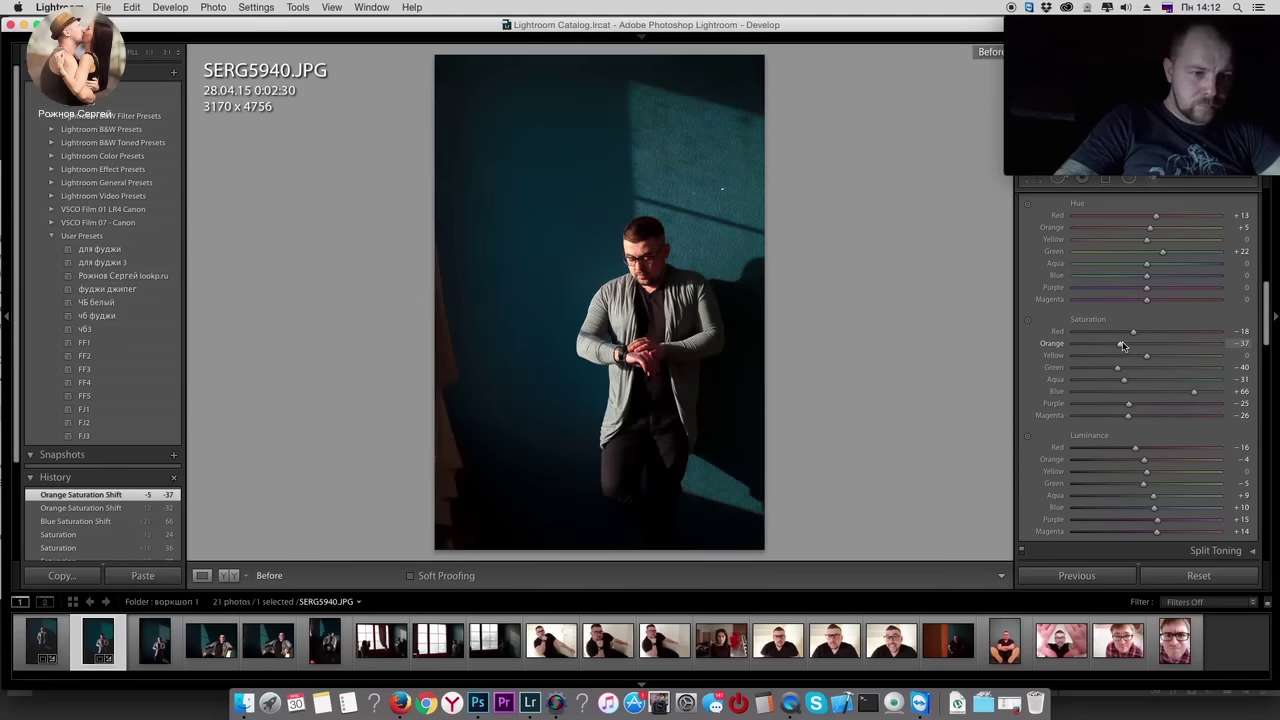
key("backslash")
key("backslash")
key("backslash")
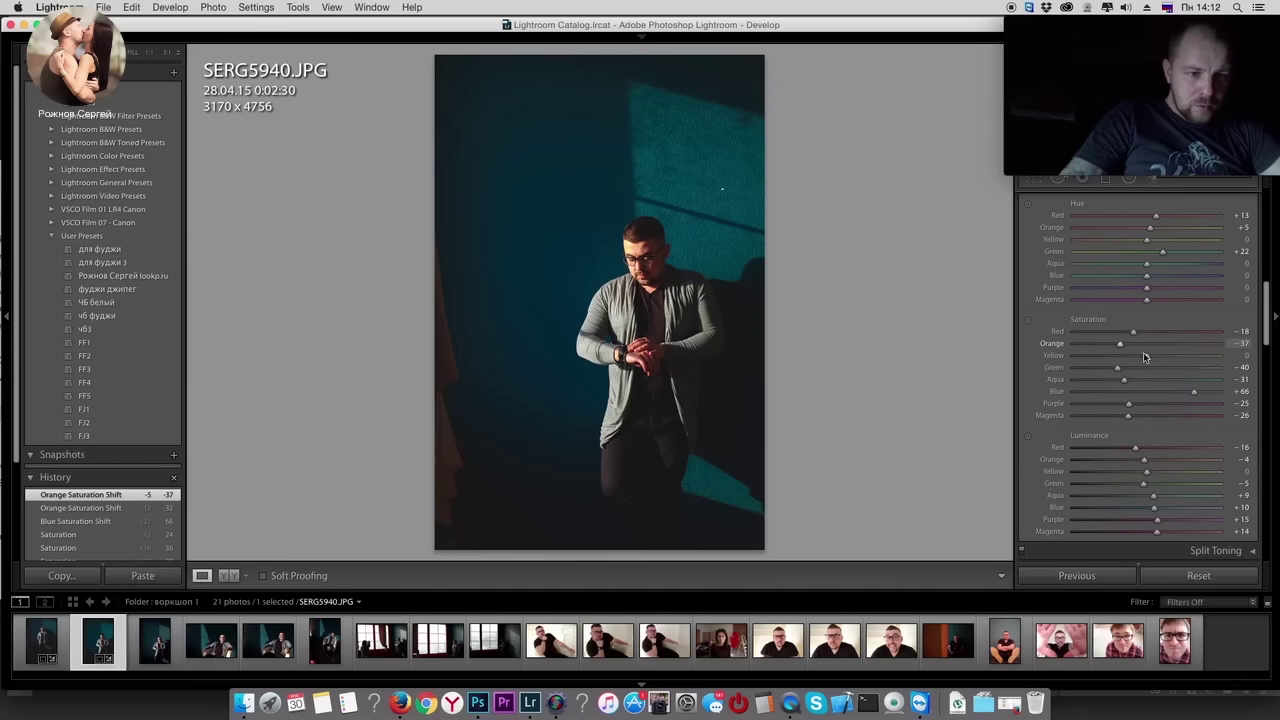
Step: Settle HSL Yellow saturation at -31 after trying values from -96 to +12
left_click_drag(1147, 356, 1131, 357)
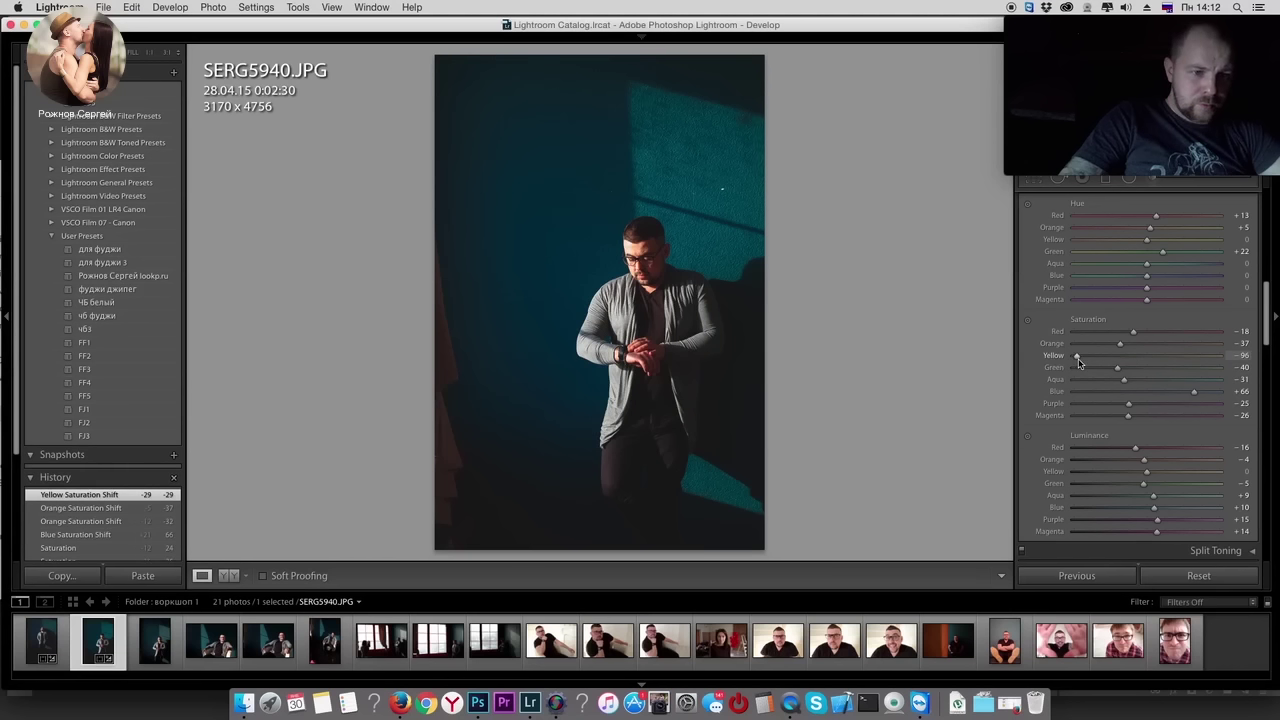
left_click_drag(1078, 362, 1077, 358)
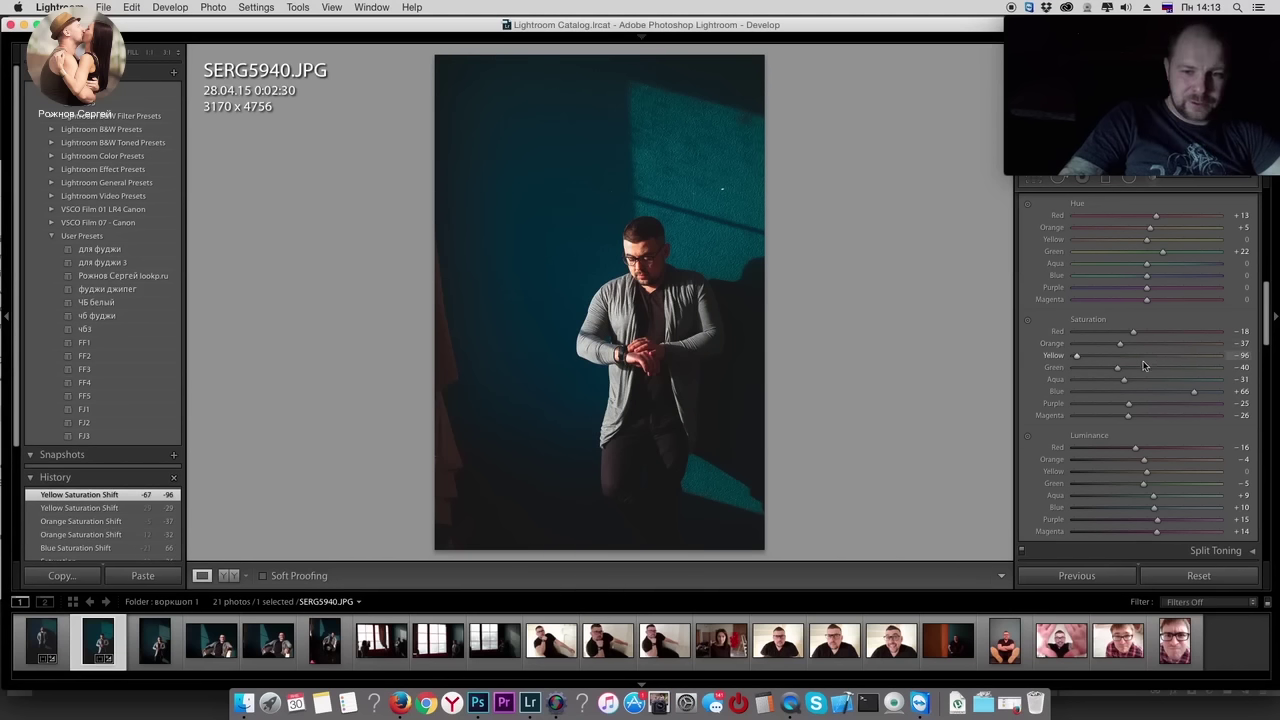
left_click_drag(1155, 359, 1156, 358)
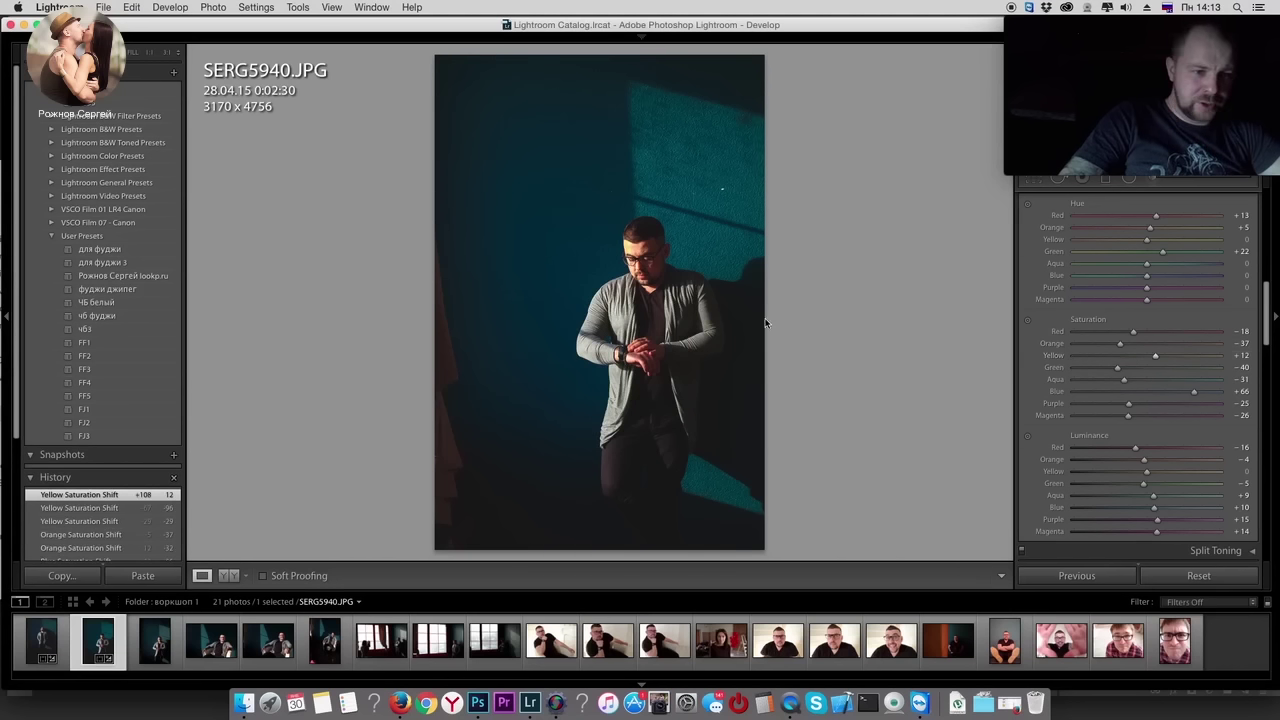
left_click(1128, 358)
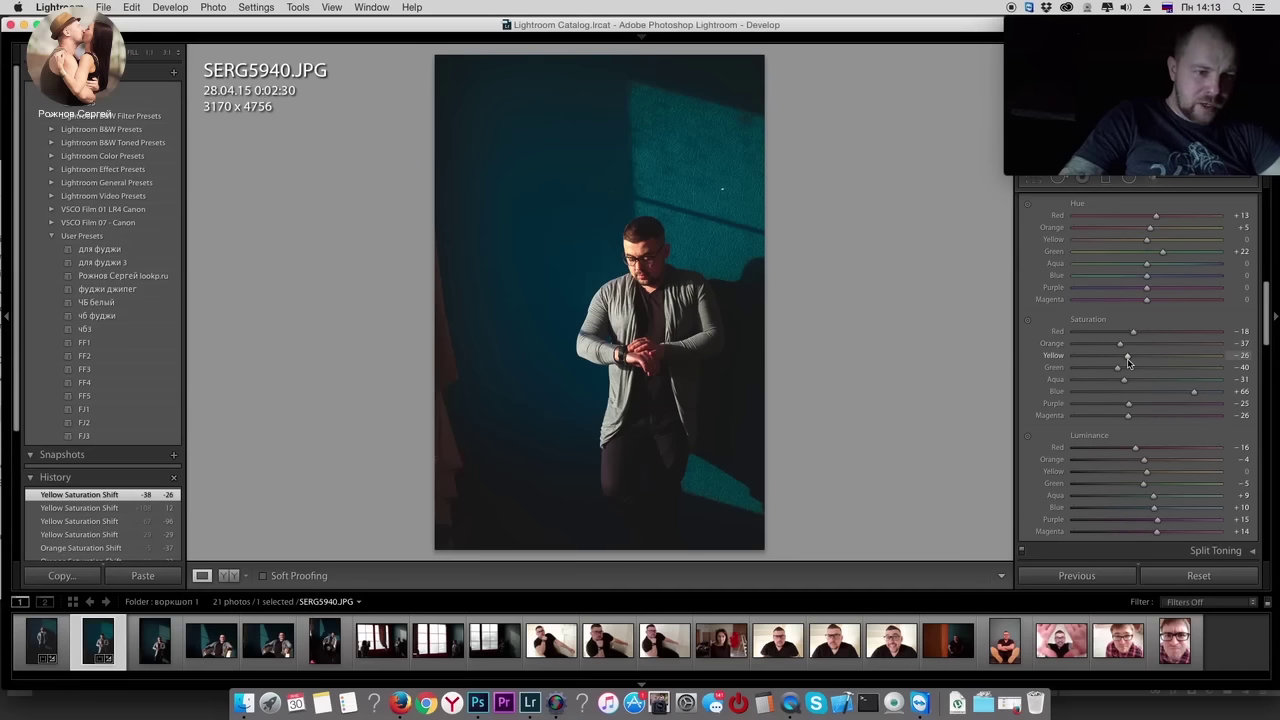
left_click_drag(1128, 360, 1124, 359)
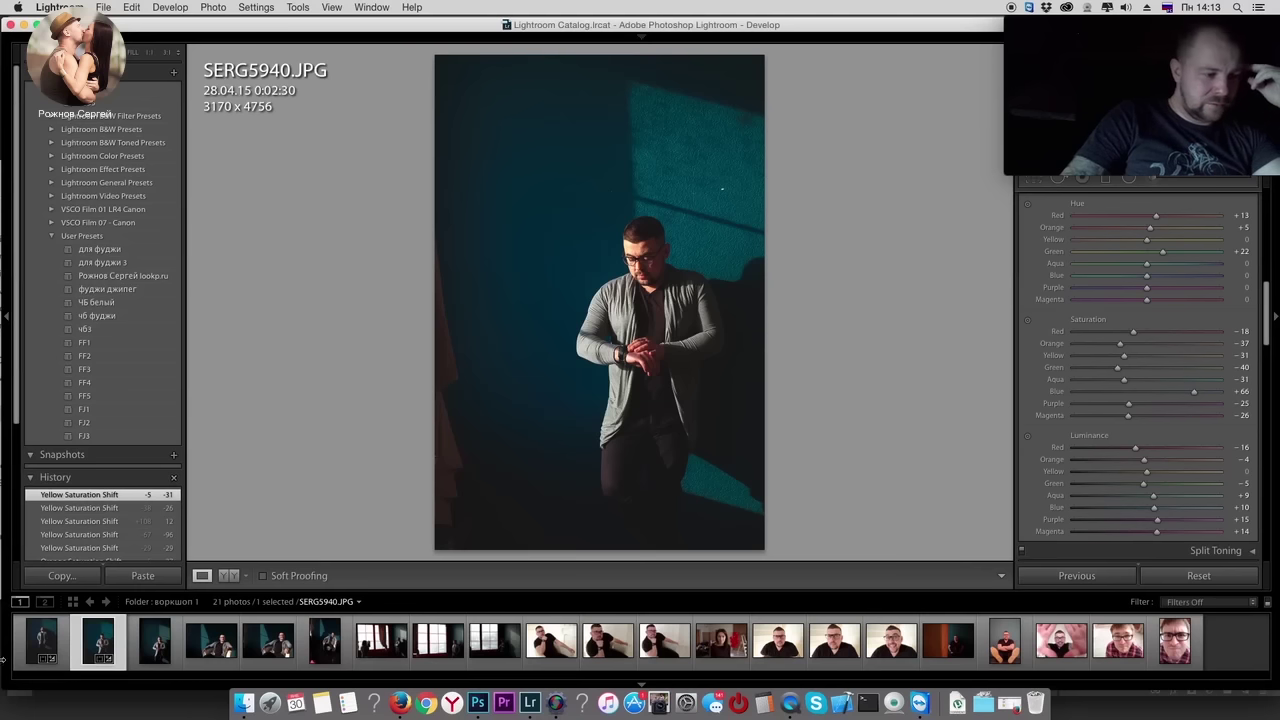
Step: Compare SERG5940 against SERG5954 back and forth, then open ungraded SERG5941
key("Left")
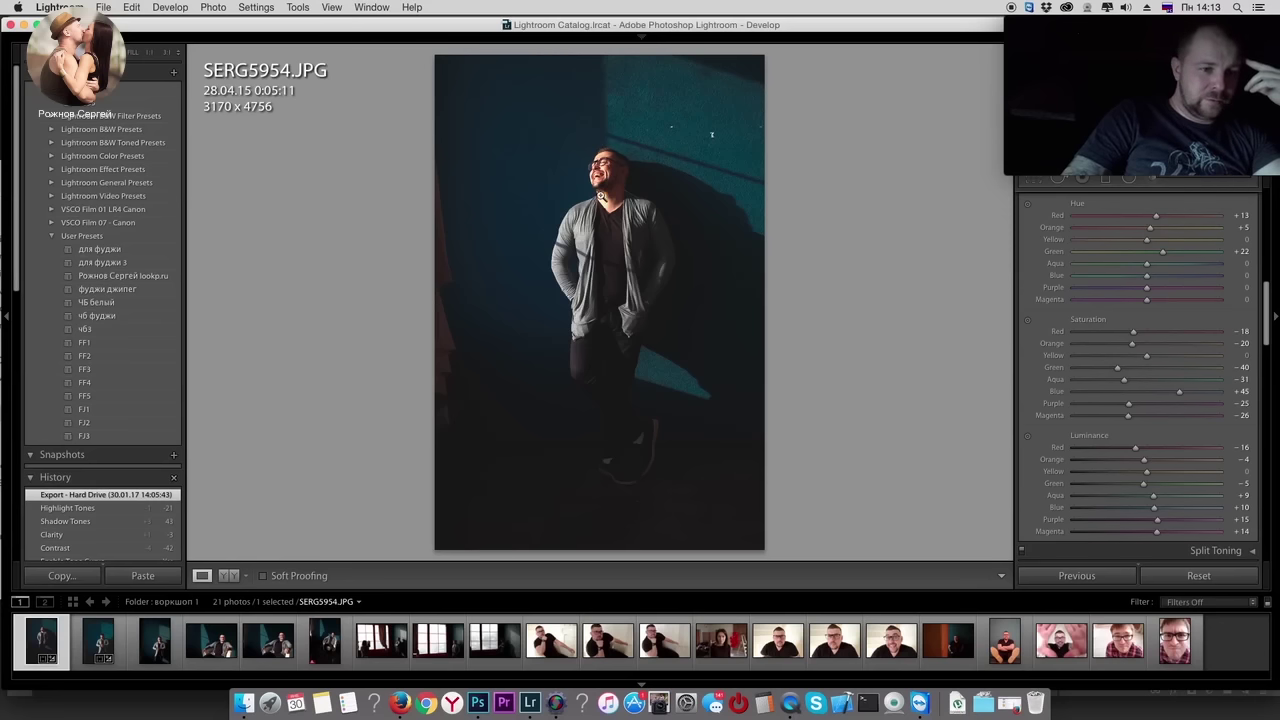
key("Right")
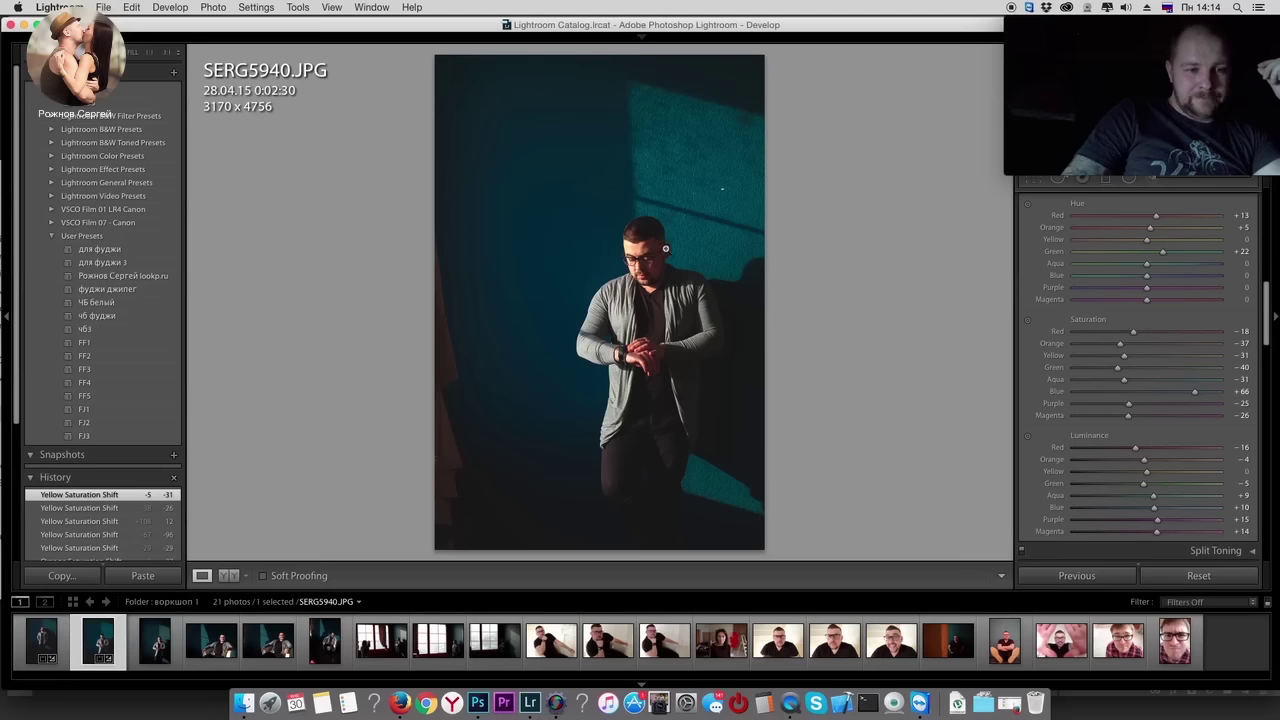
left_click(60, 640)
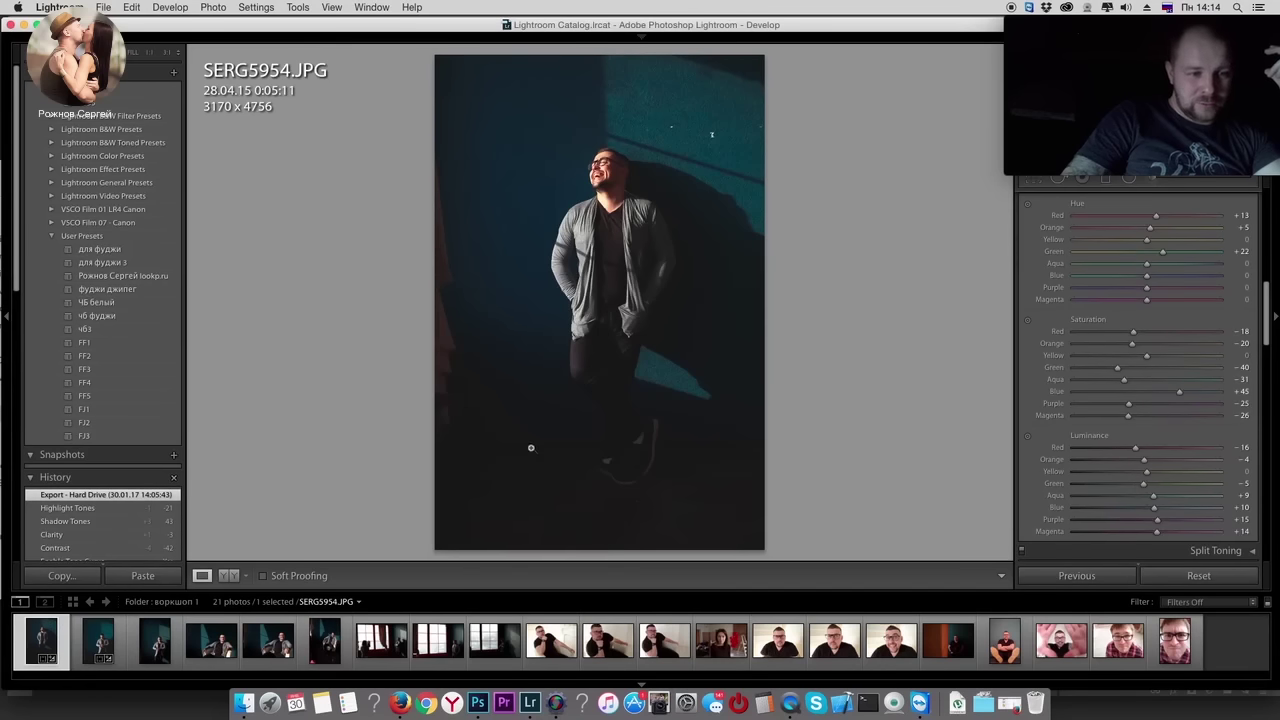
left_click(118, 635)
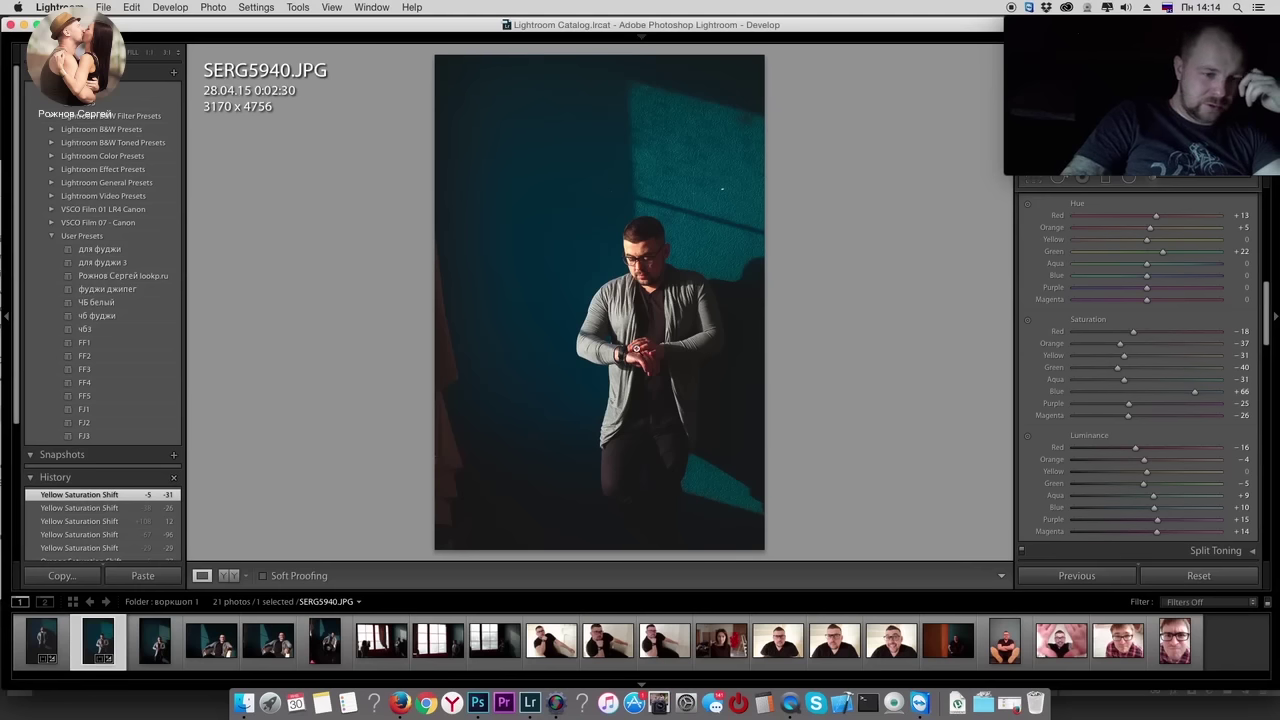
left_click(172, 642)
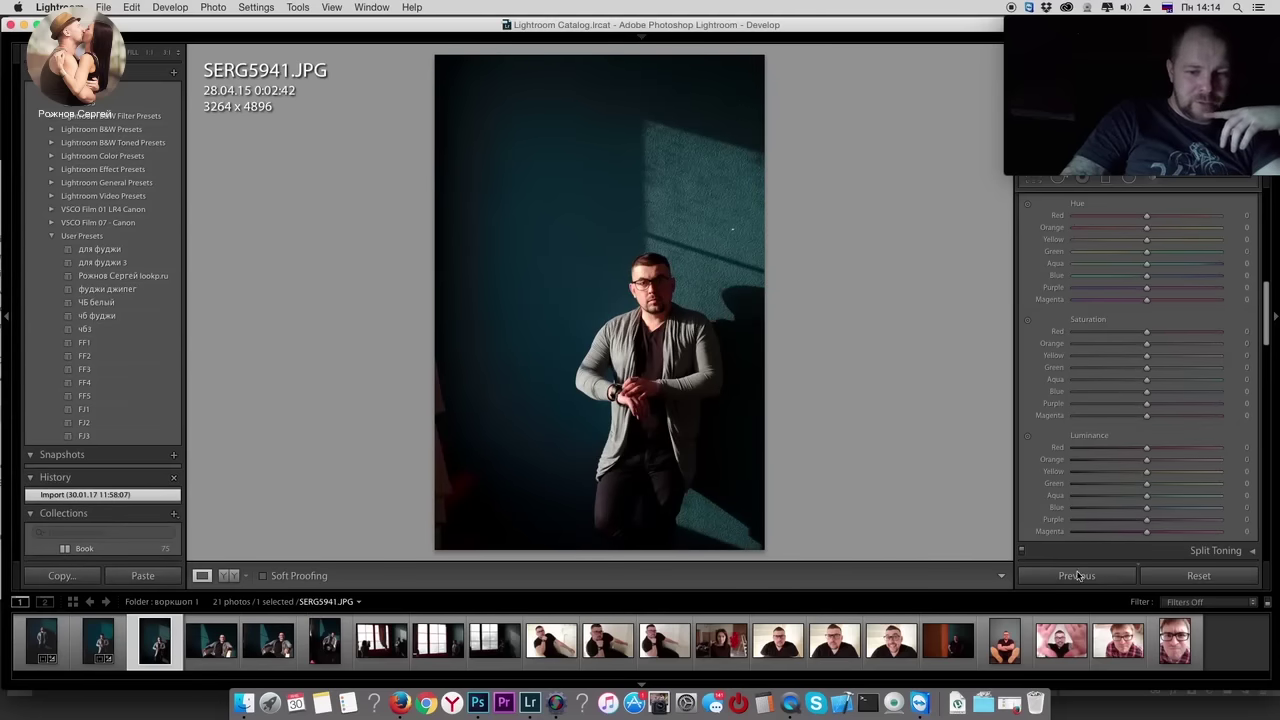
Step: Paste SERG5940's grade onto SERG5941, compare it with SERG5954, then open SERG5936
left_click(1077, 576)
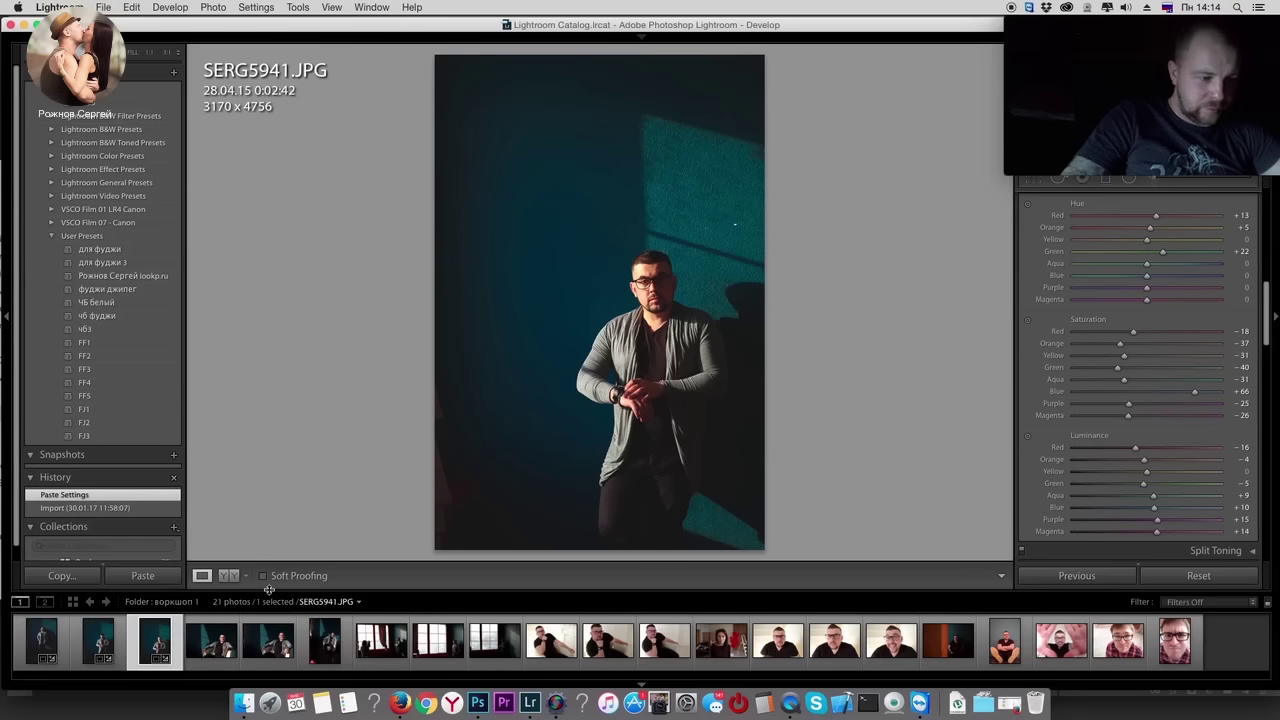
left_click(41, 640)
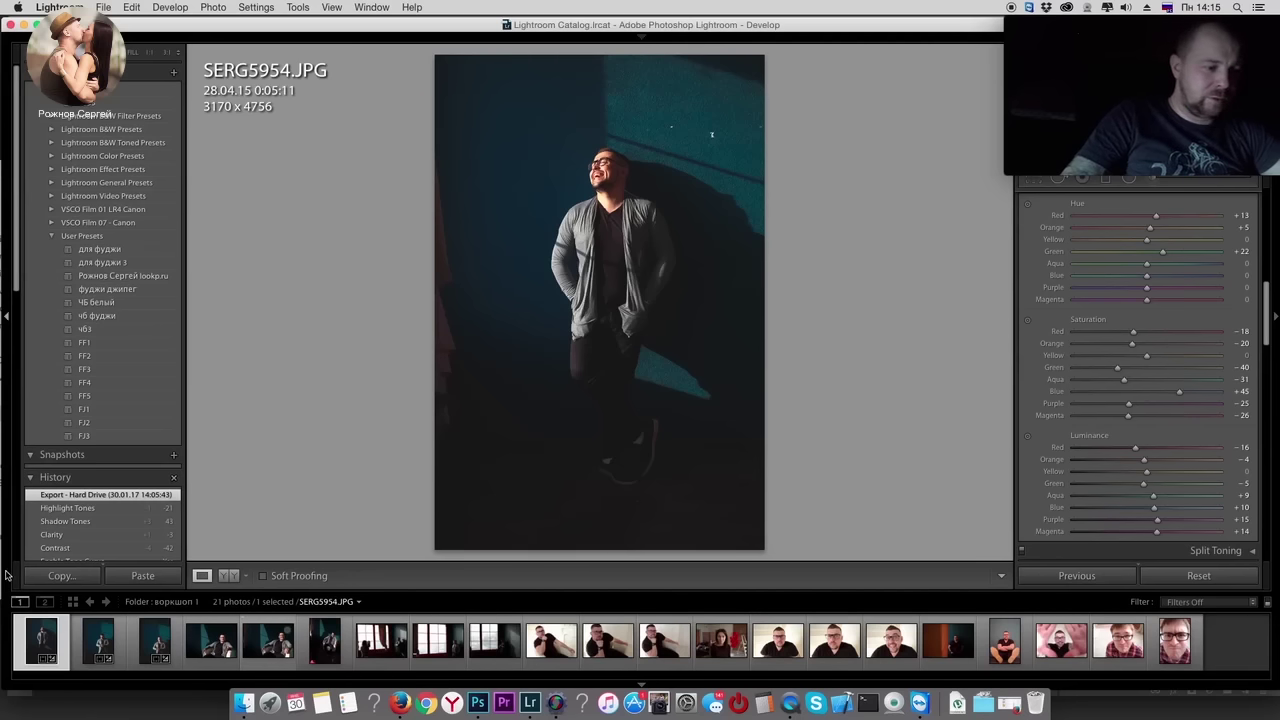
left_click(155, 642)
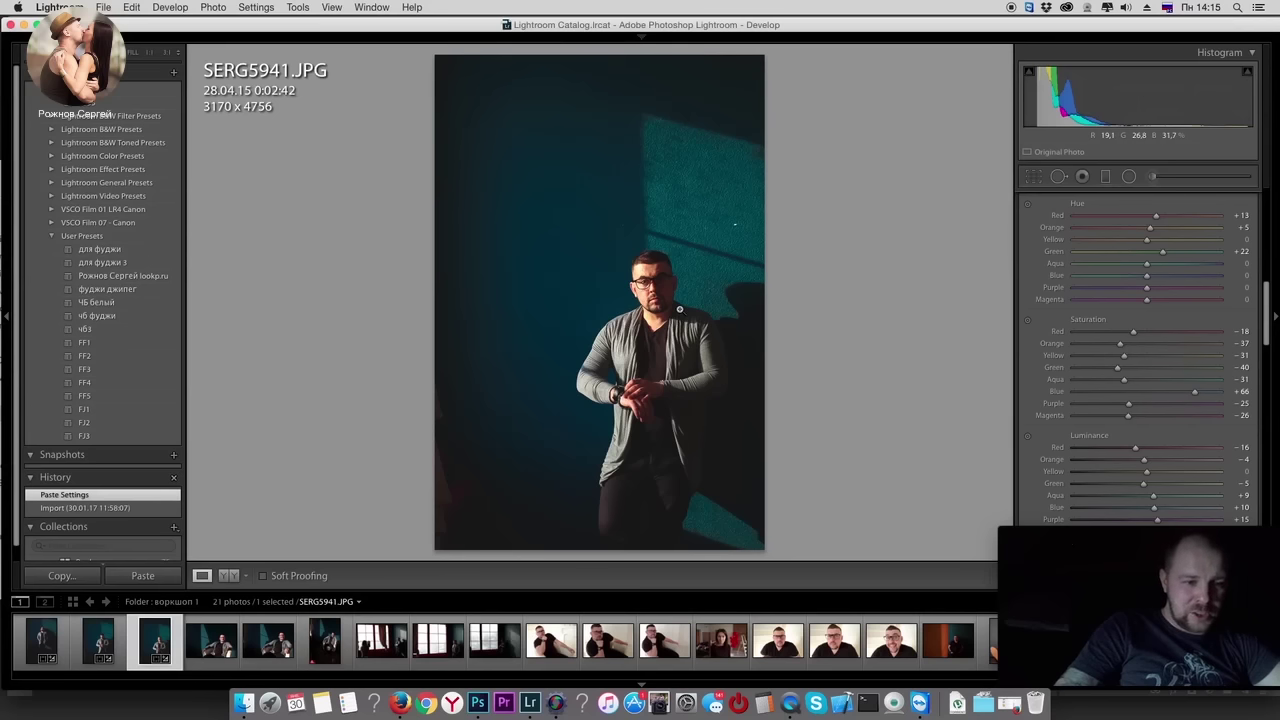
left_click(211, 642)
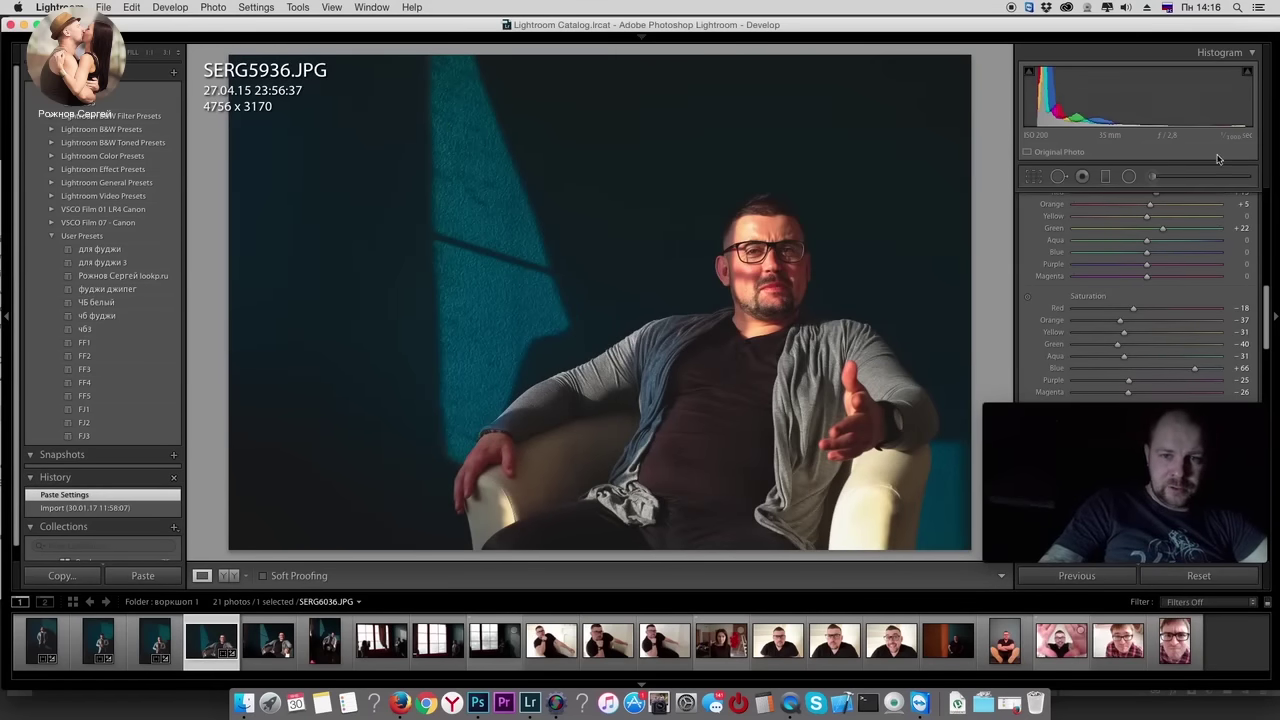
Step: Adjust SERG5936's Highlights and Whites and lower Exposure to -0.05
scroll(1201, 344, "up", 5)
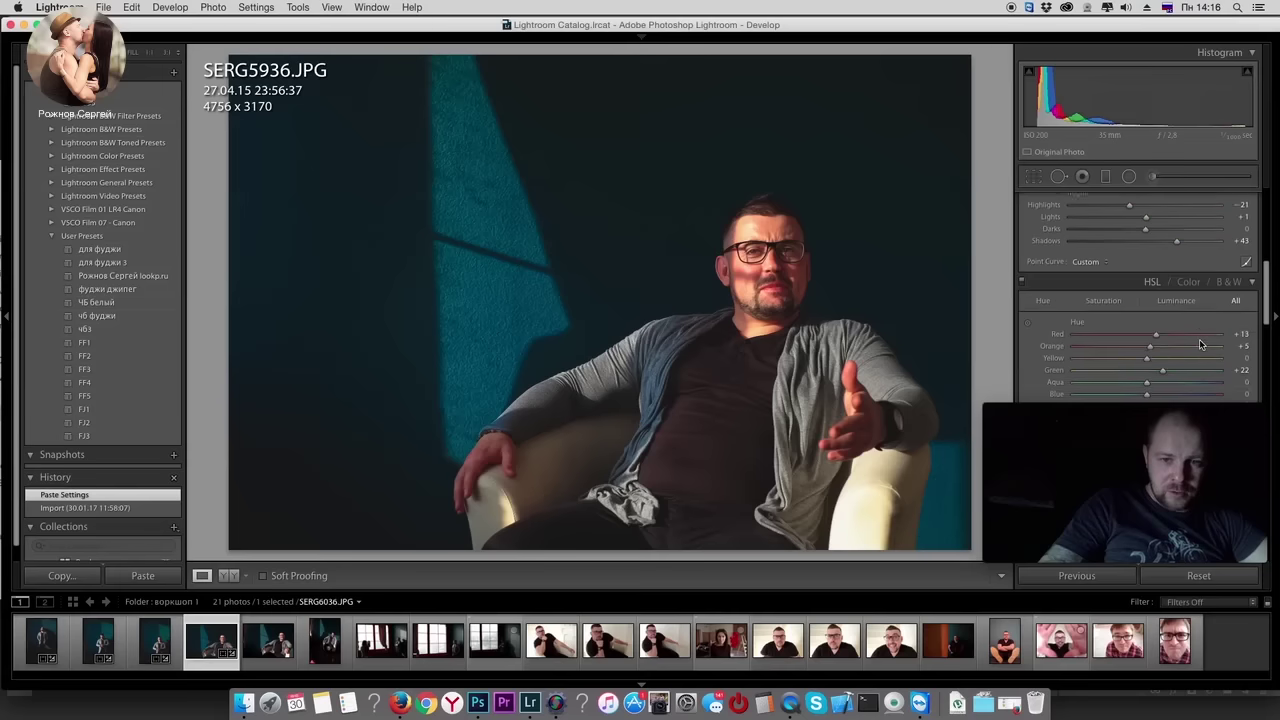
scroll(1201, 344, "up", 3)
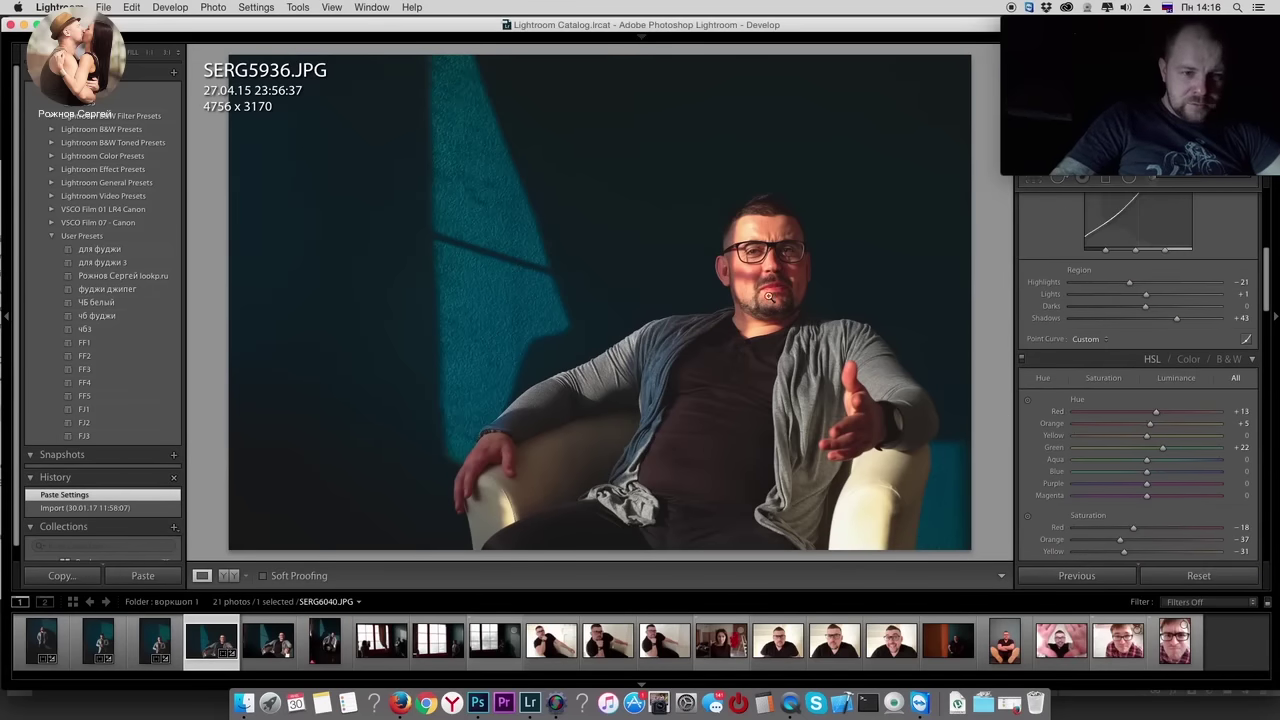
left_click_drag(1266, 303, 1262, 250)
left_click_drag(1128, 316, 1151, 345)
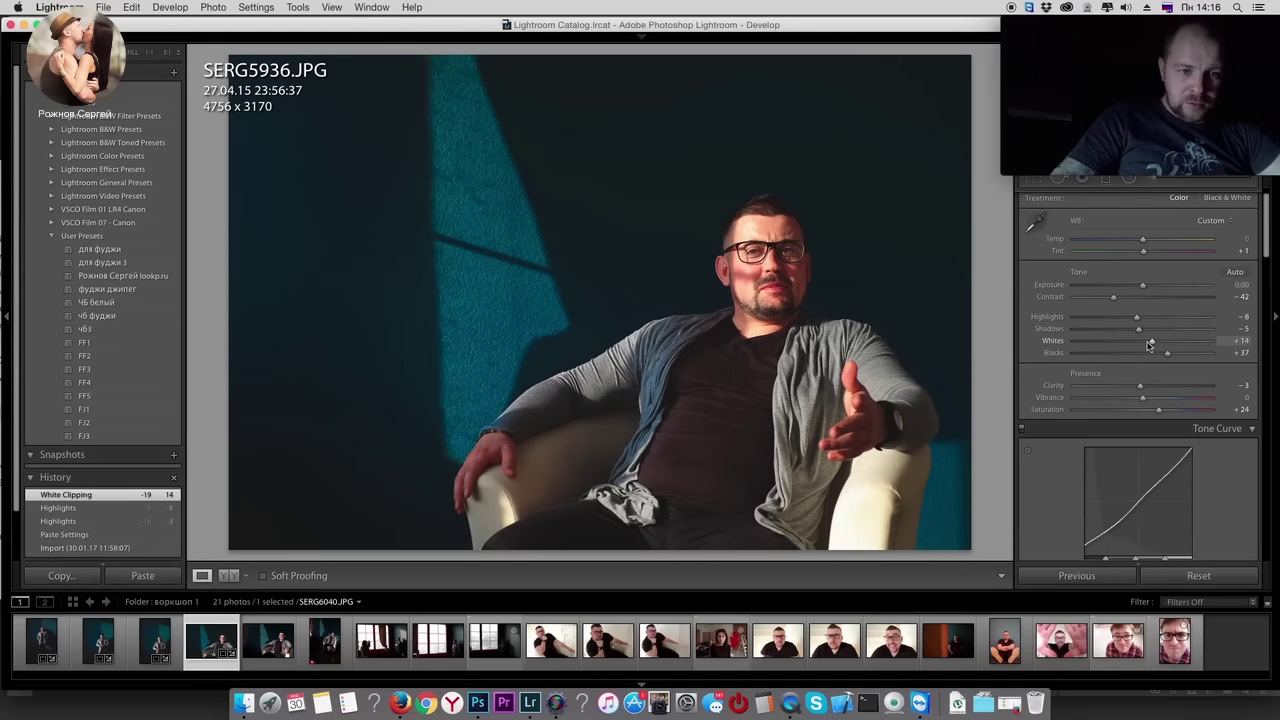
left_click_drag(1144, 287, 1141, 287)
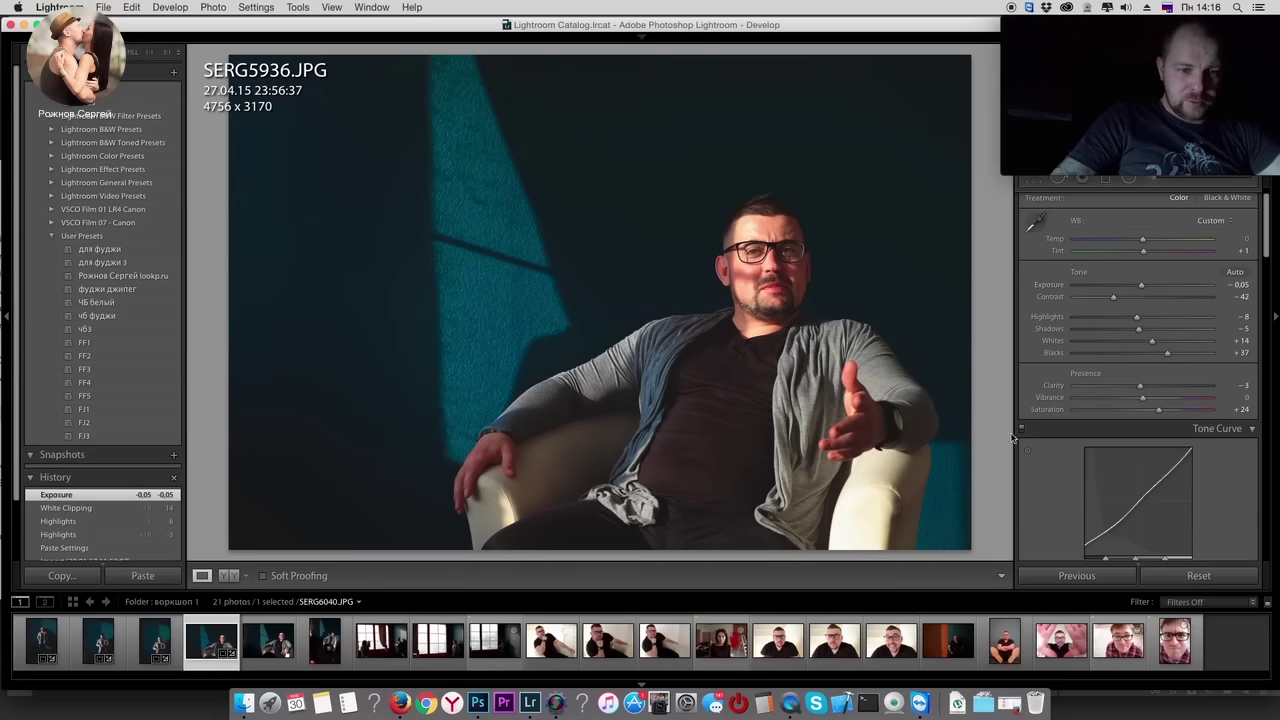
Step: Paste the grade onto SERG5937, then open SERG5930
left_click(284, 625)
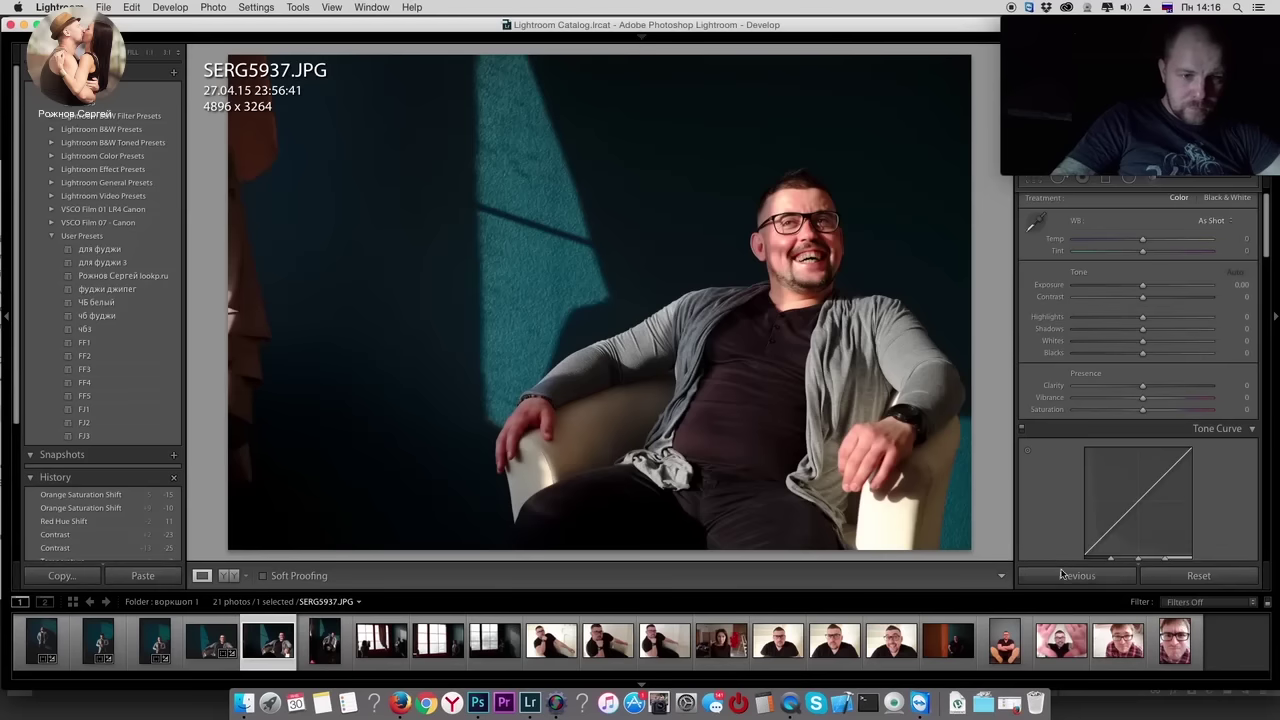
left_click(1065, 578)
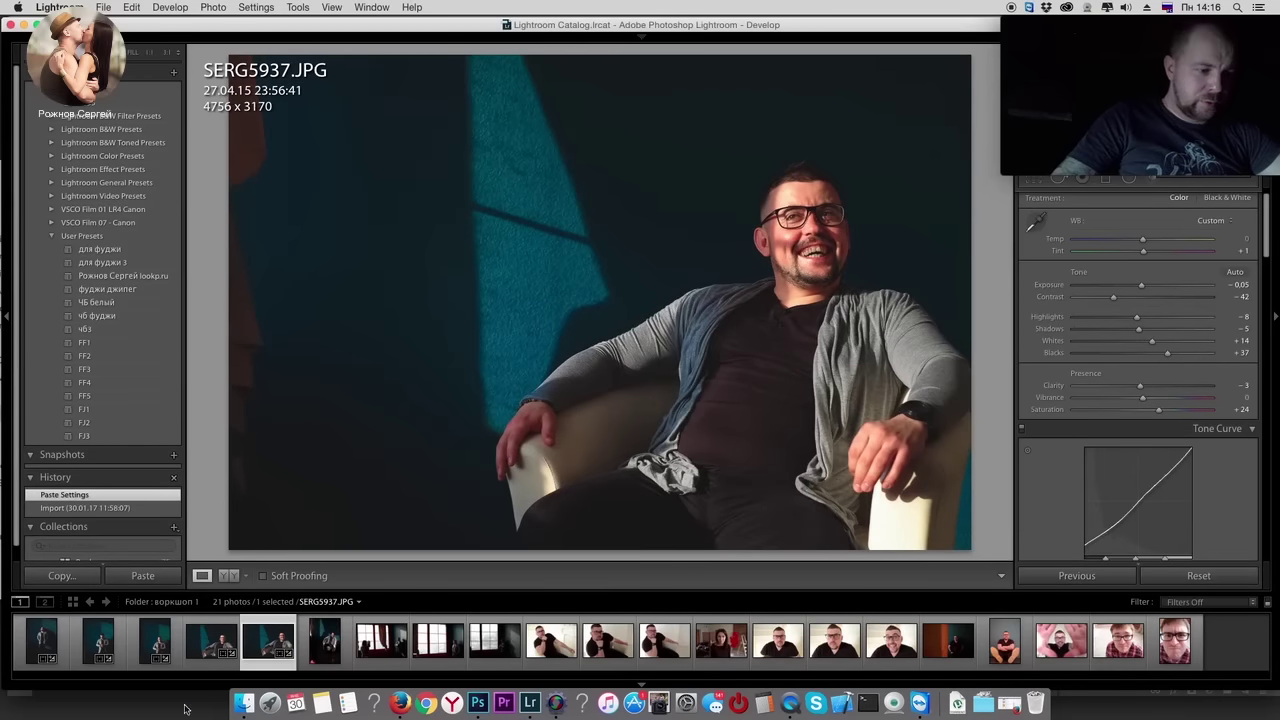
left_click(334, 630)
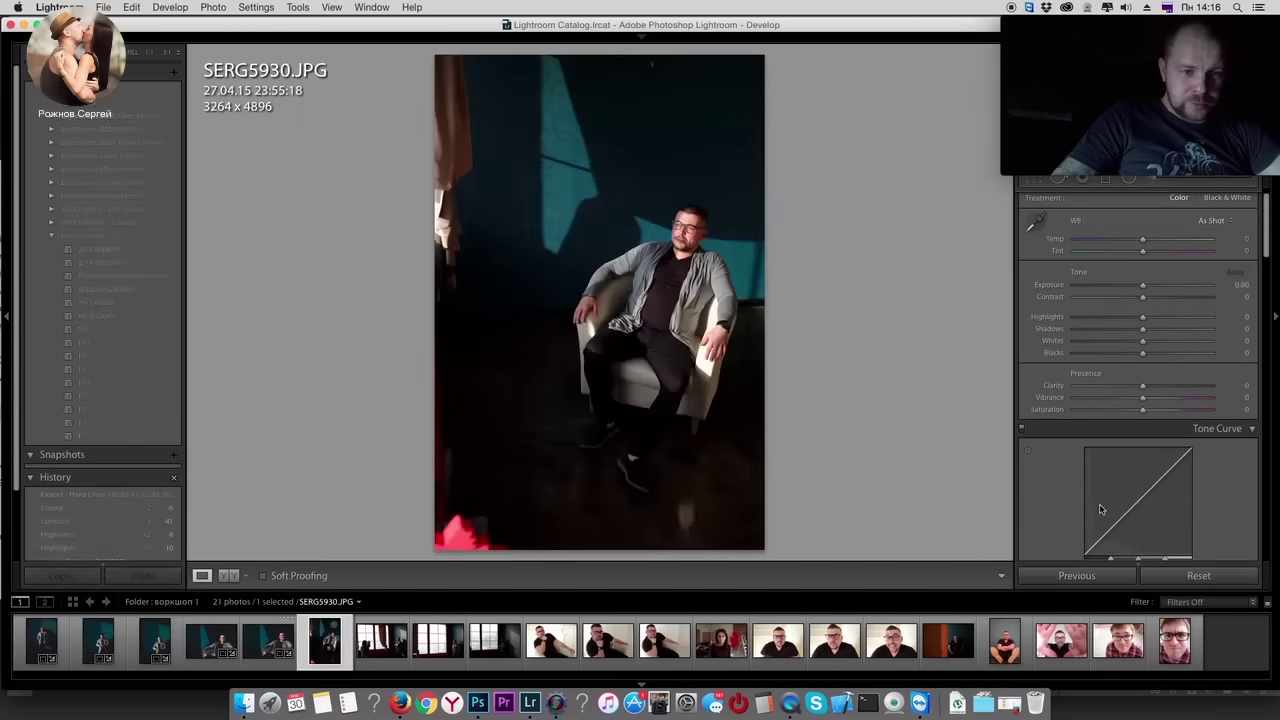
Step: Paste the grade onto SERG5930, straighten its crop, and ease Contrast from -42 to -12
left_click(1090, 578)
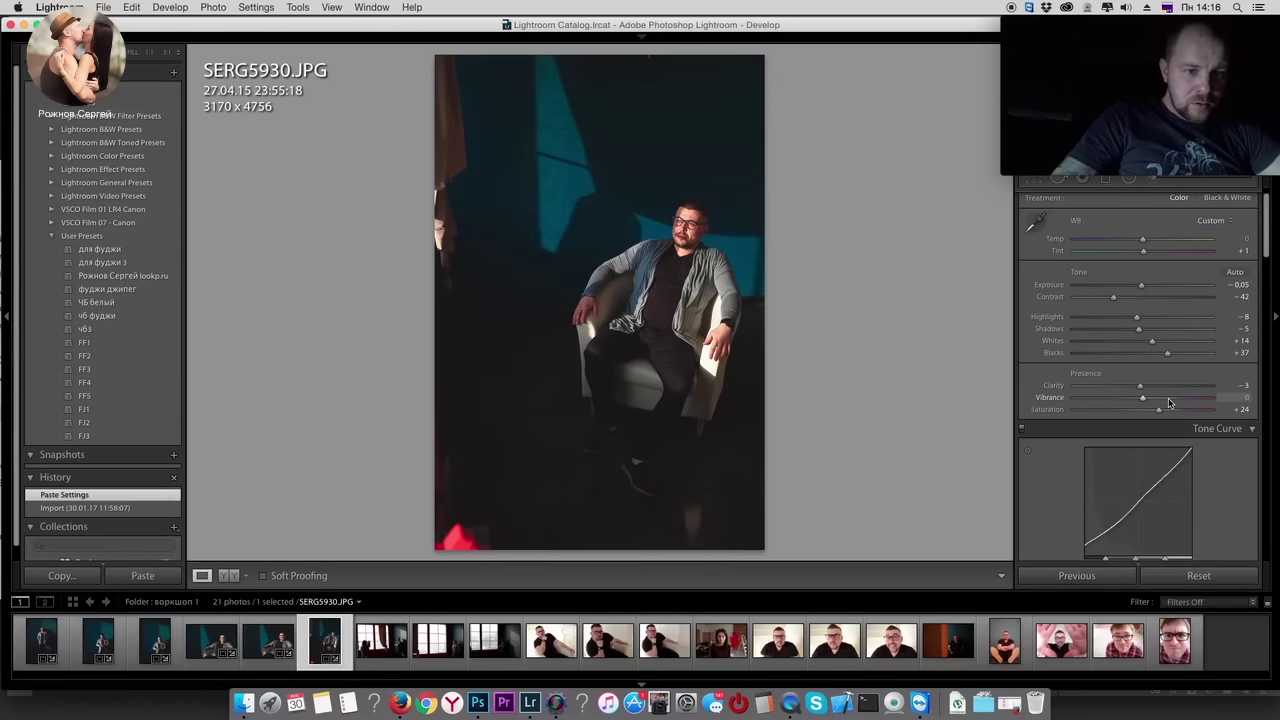
scroll(1150, 330, "up", 1)
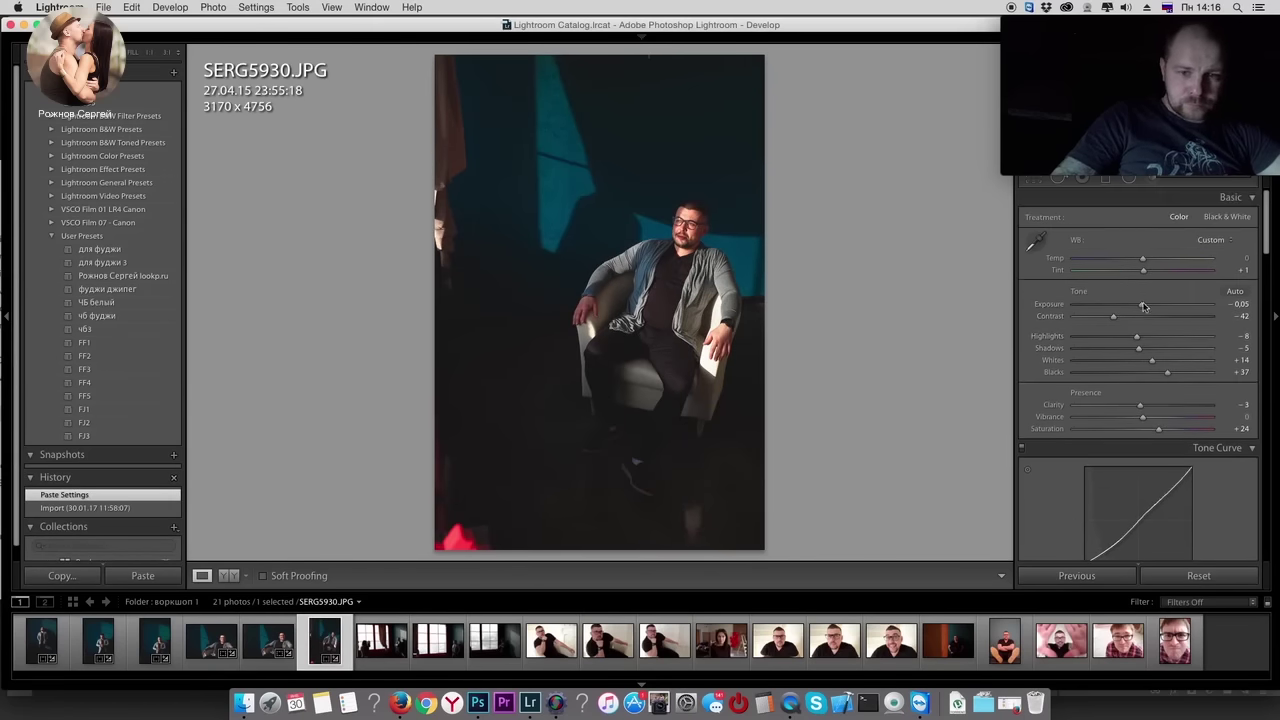
key("r")
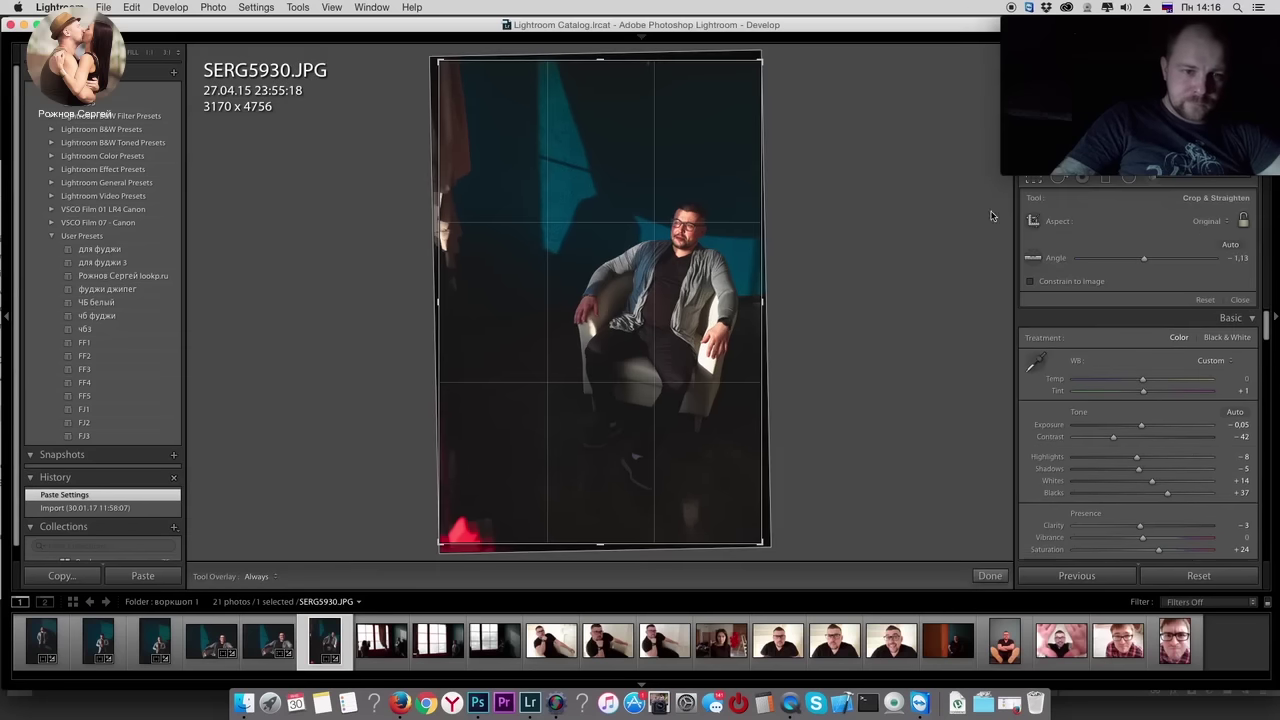
key("Return")
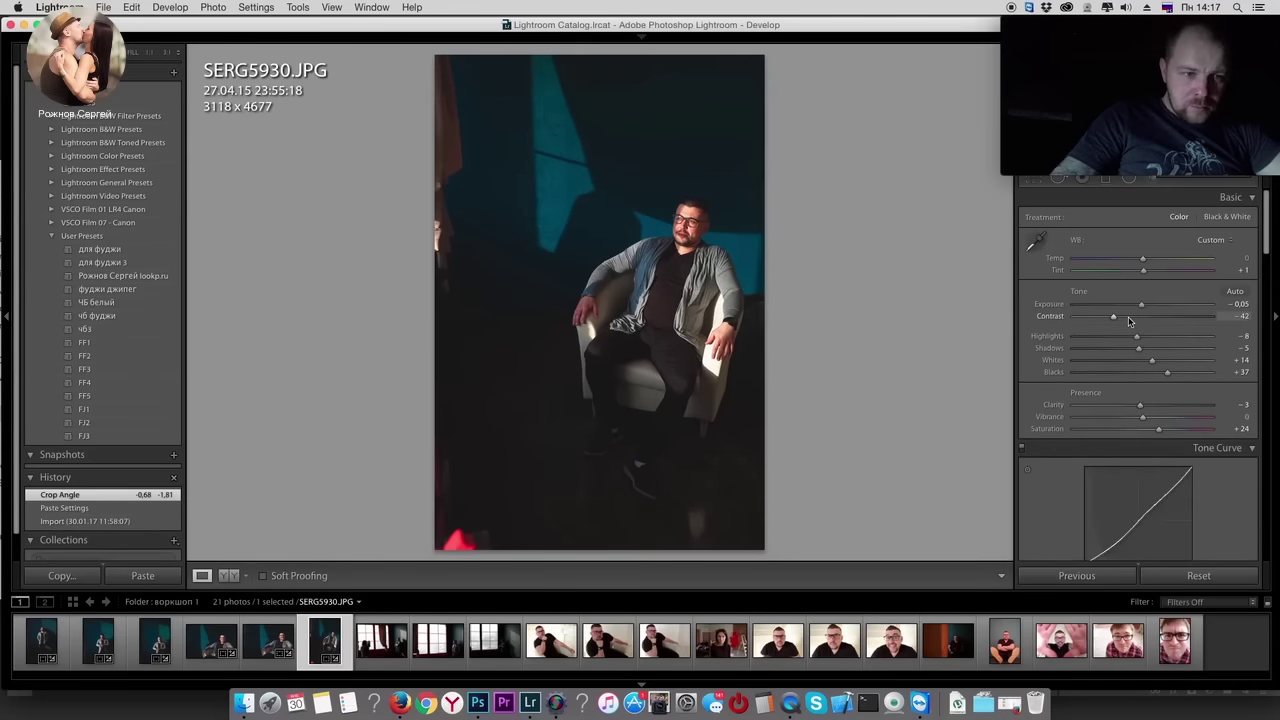
left_click_drag(1113, 316, 1129, 318)
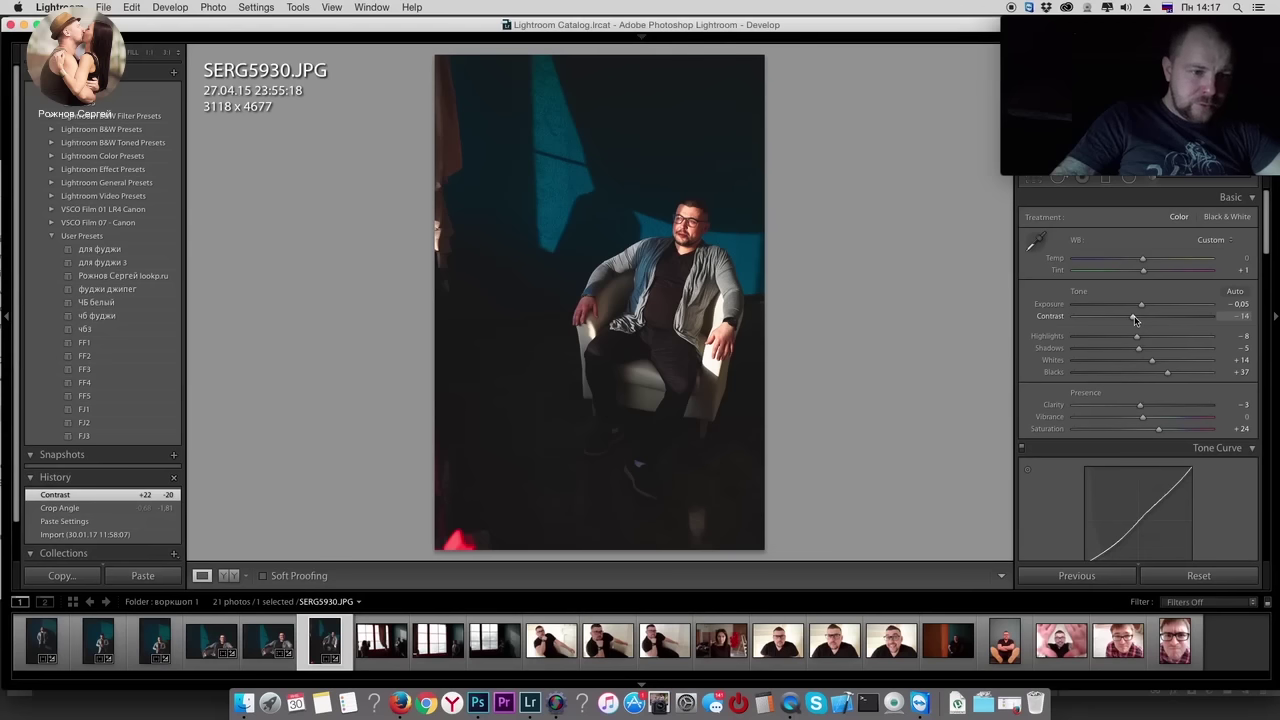
left_click_drag(1135, 319, 1137, 319)
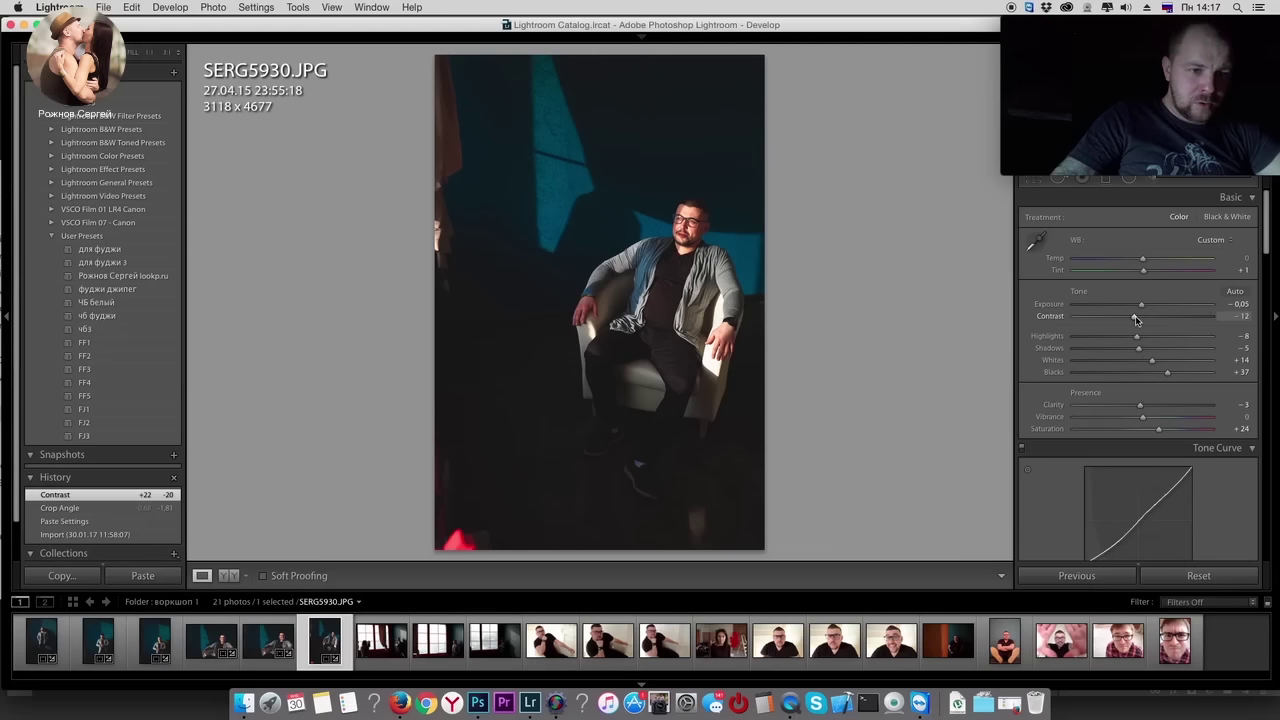
Step: Send SERG5930 to Photoshop and clone dark wall over the bright left strip and upper-left glow
right_click(345, 643)
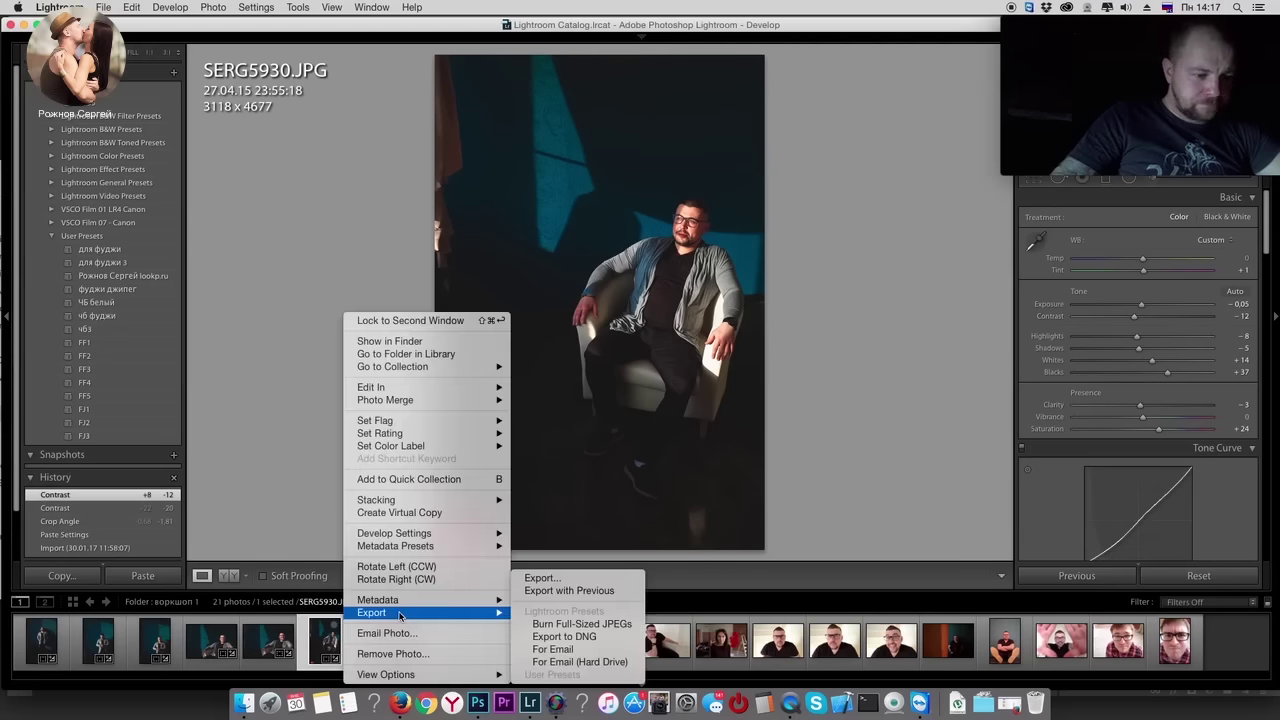
left_click(523, 580)
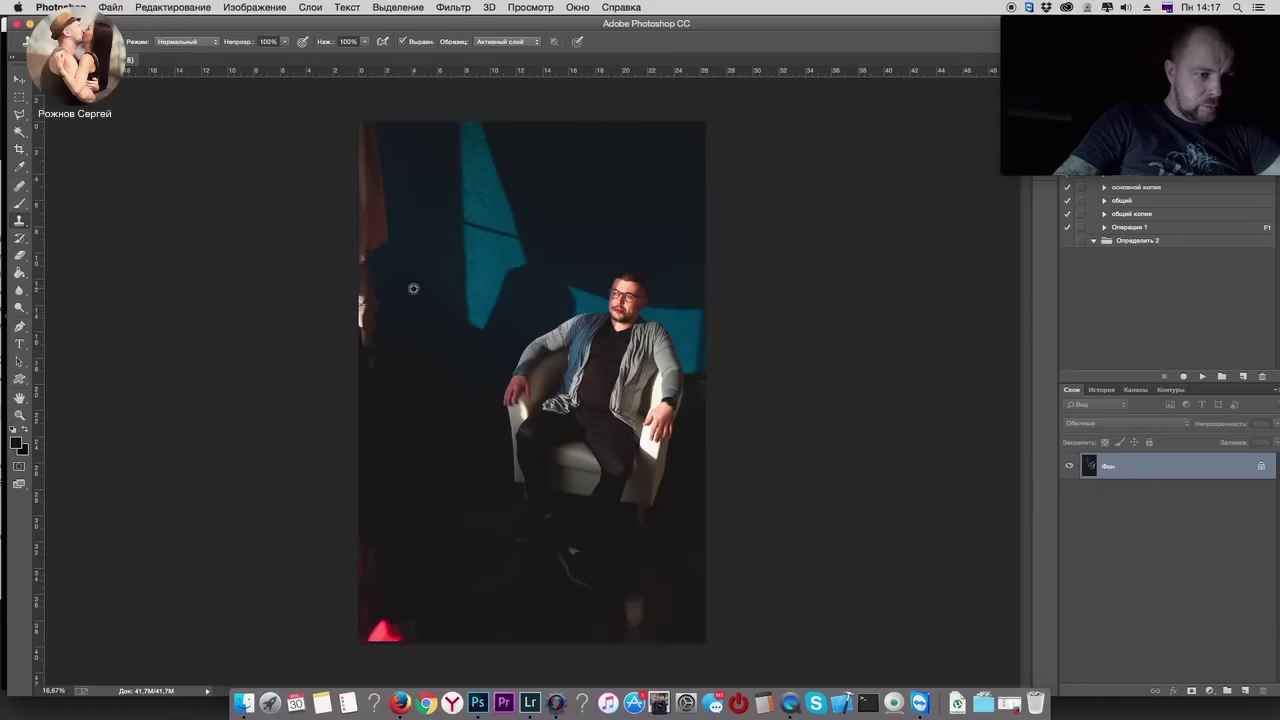
mouse_move(414, 286)
left_mouse_down()
mouse_move(366, 300)
mouse_move(366, 214)
mouse_move(380, 235)
mouse_move(366, 129)
mouse_move(371, 229)
left_mouse_up()
left_click(408, 305, "alt")
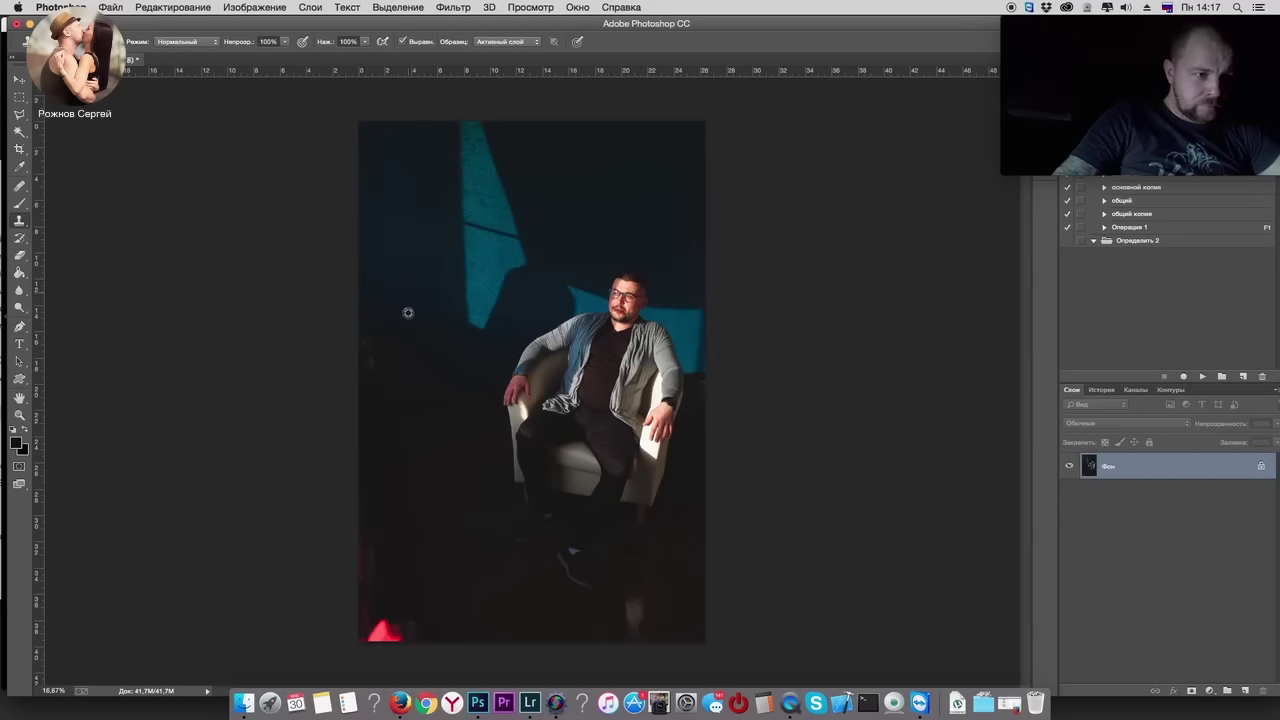
Step: Clone dark wall over the bottom-left and bottom-edge red patches, then duplicate the layer
left_click(464, 611, "alt")
left_click_drag(391, 629, 363, 571)
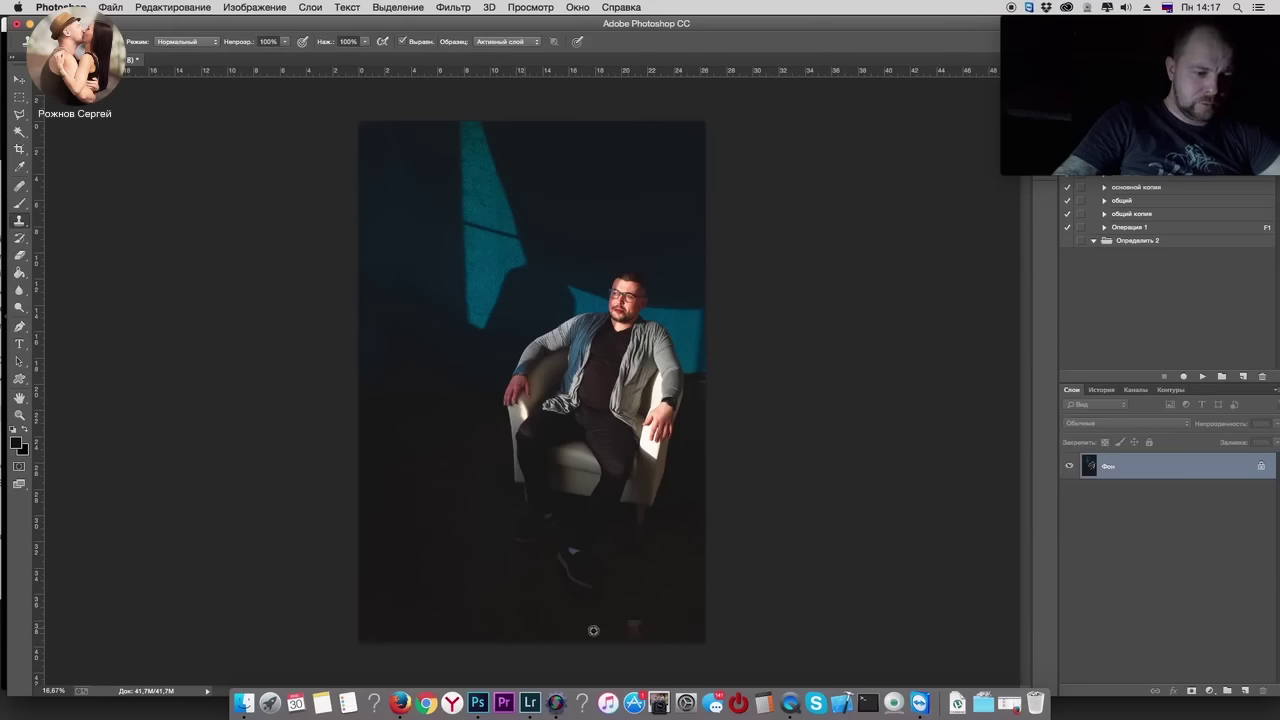
left_click_drag(610, 626, 646, 629)
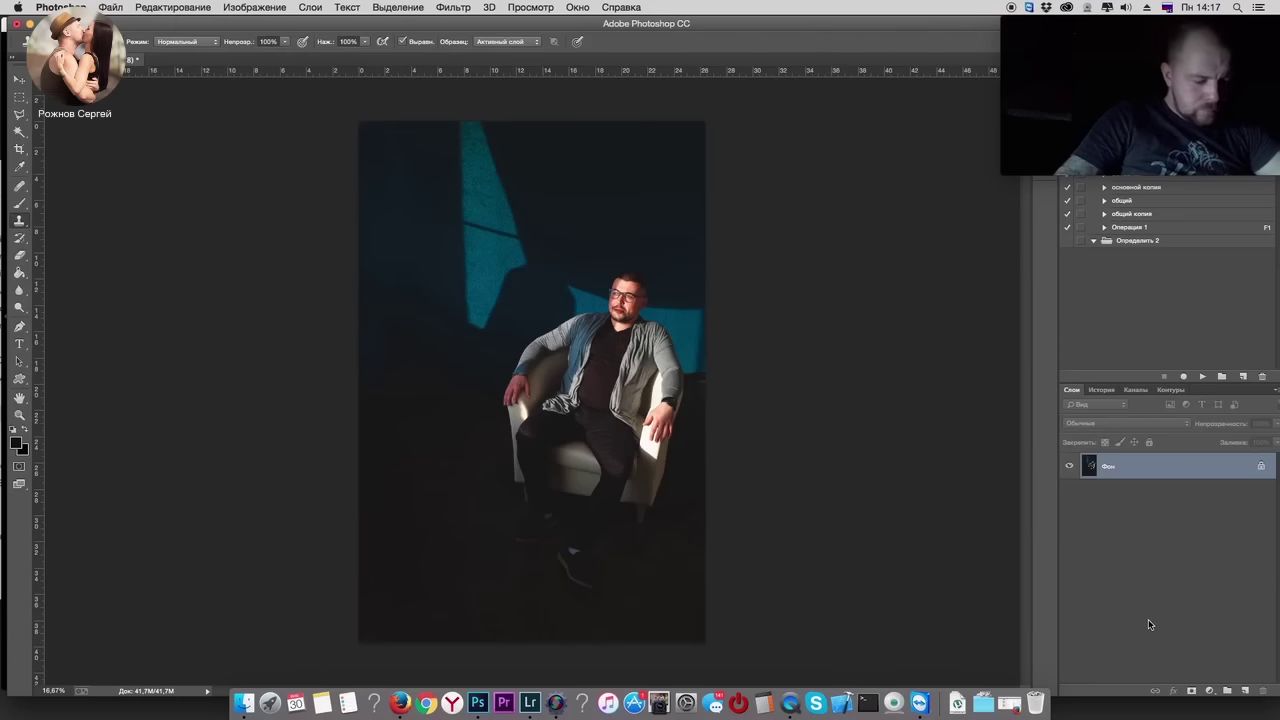
key("ctrl+j")
Step: Fully desaturate the duplicate layer with Hue/Saturation at -100
key("ctrl+u")
left_click_drag(860, 580, 794, 580)
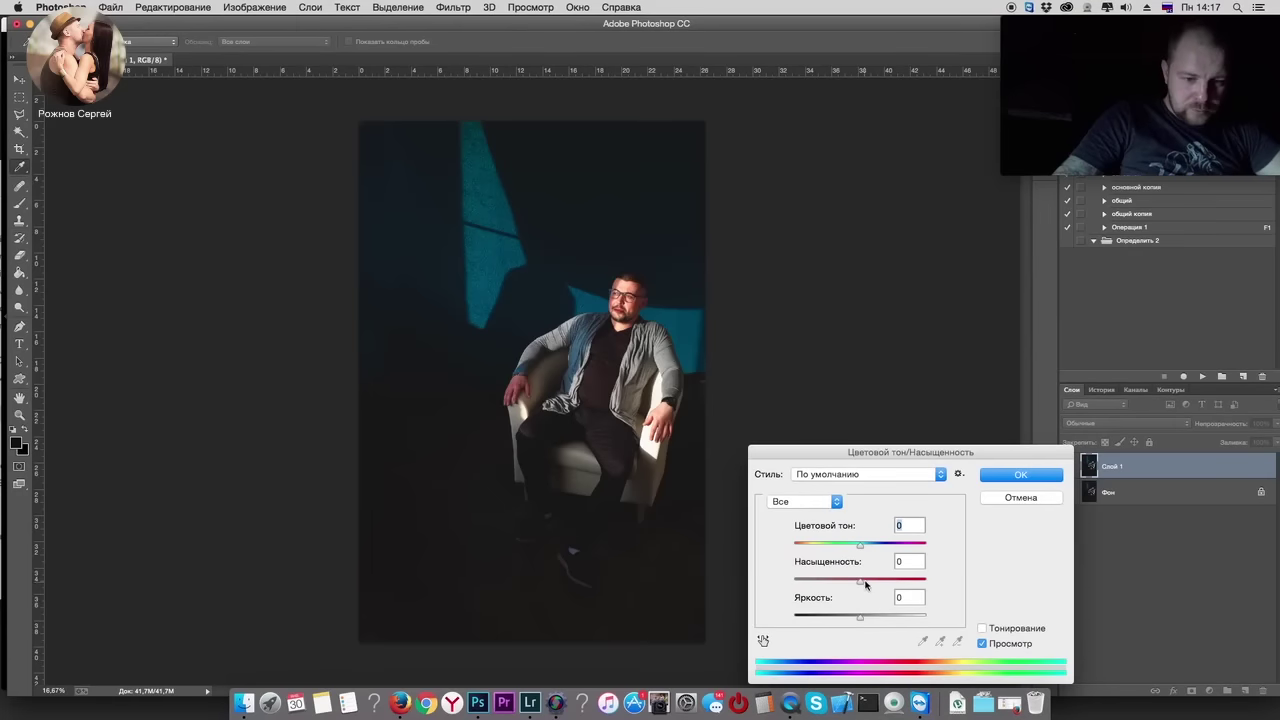
left_click(1022, 474)
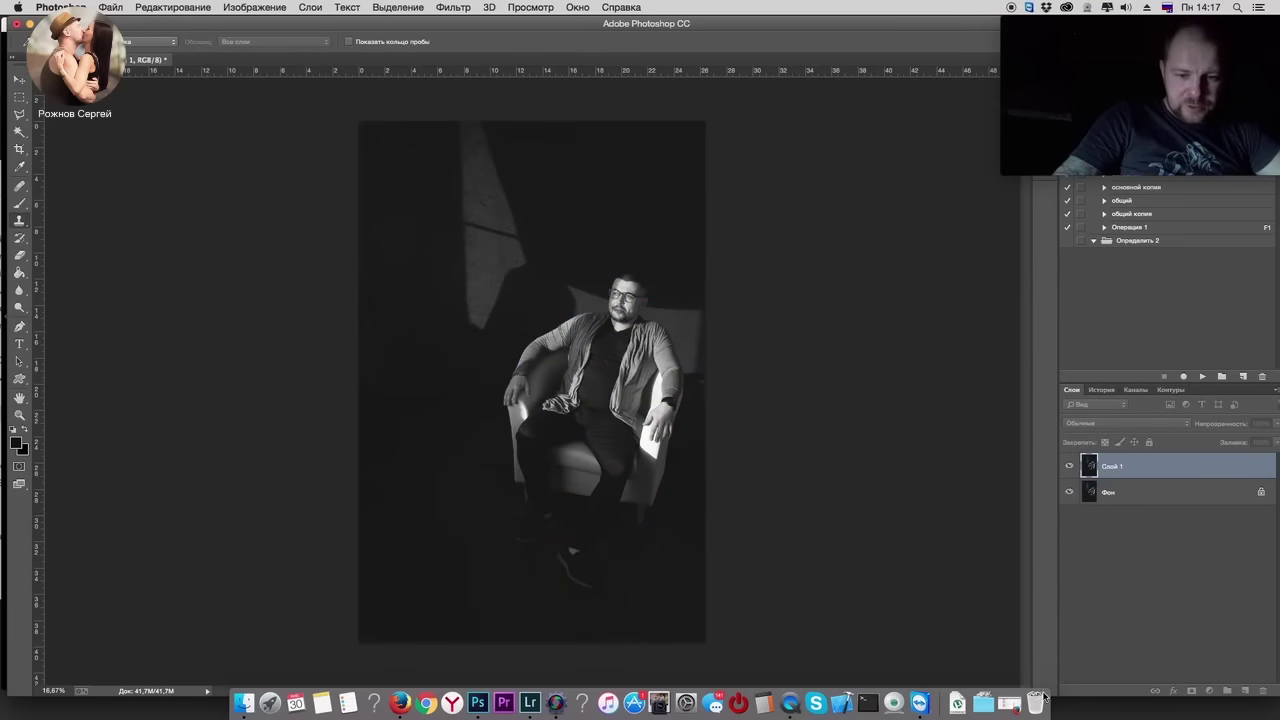
Step: Set the grey copy to Soft Light at 40% opacity and select both layers
left_click(1131, 424)
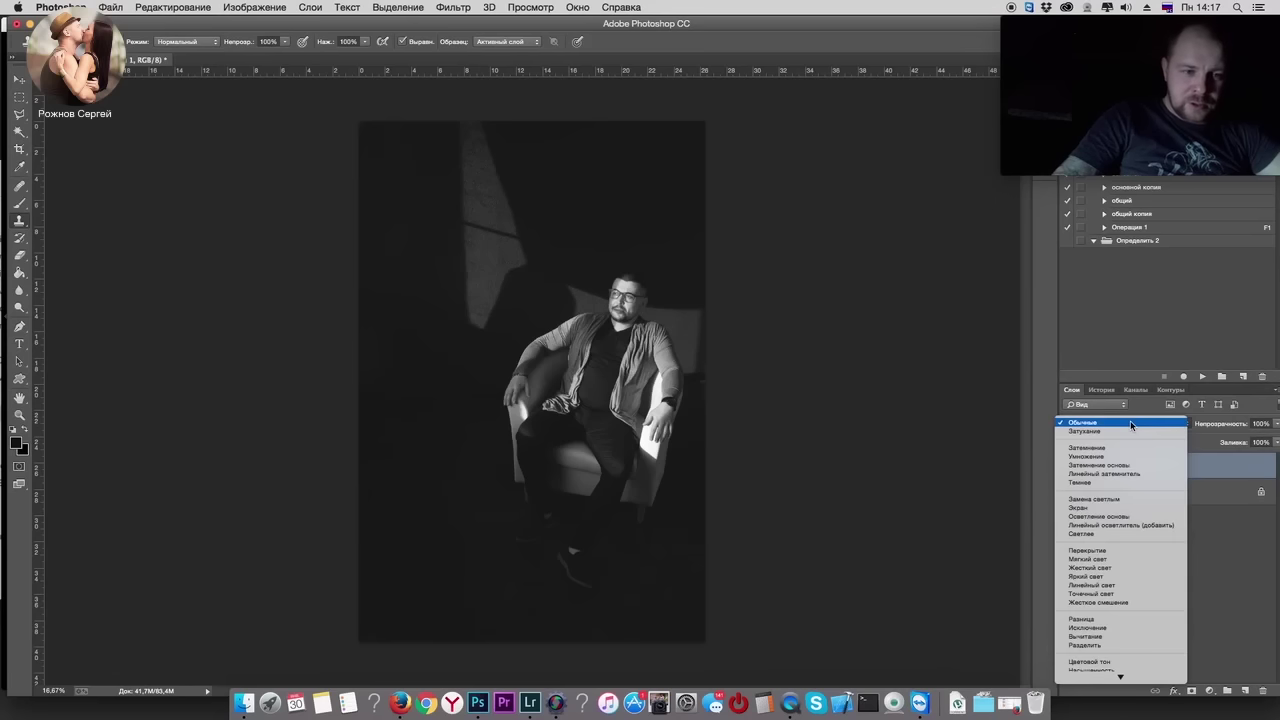
left_click(1105, 559)
left_click(1276, 424)
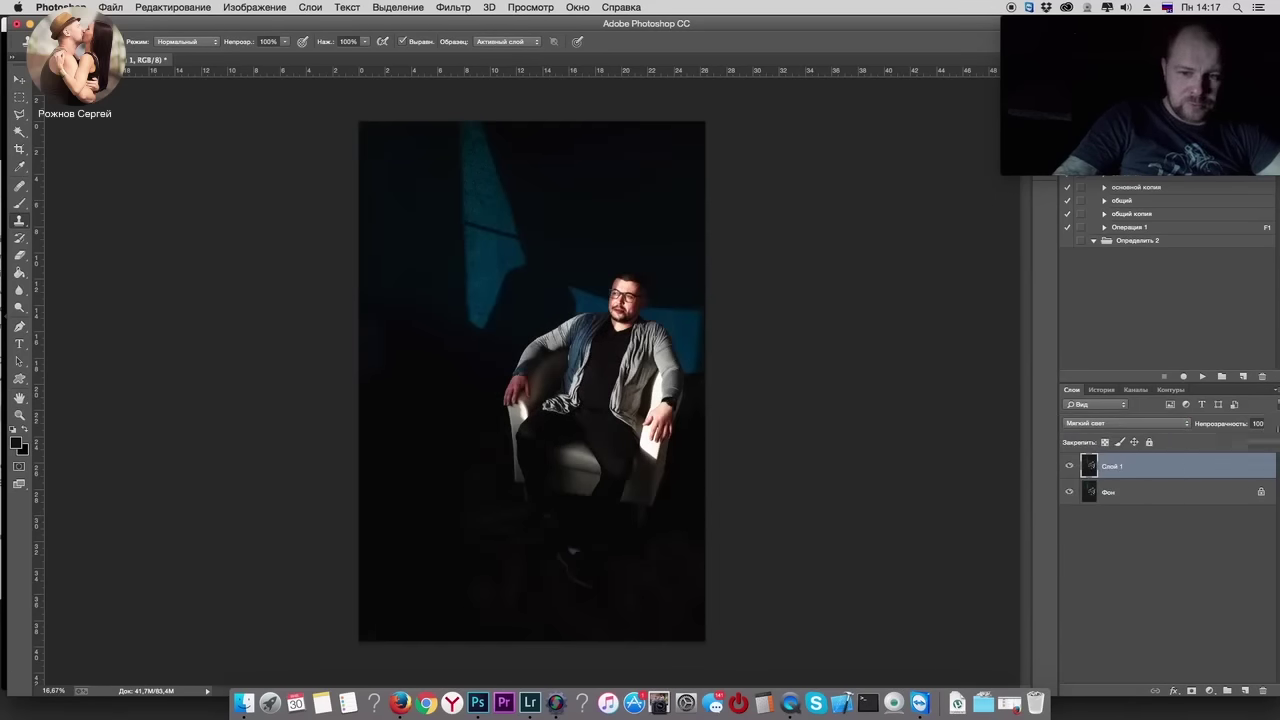
left_click_drag(1272, 440, 1234, 440)
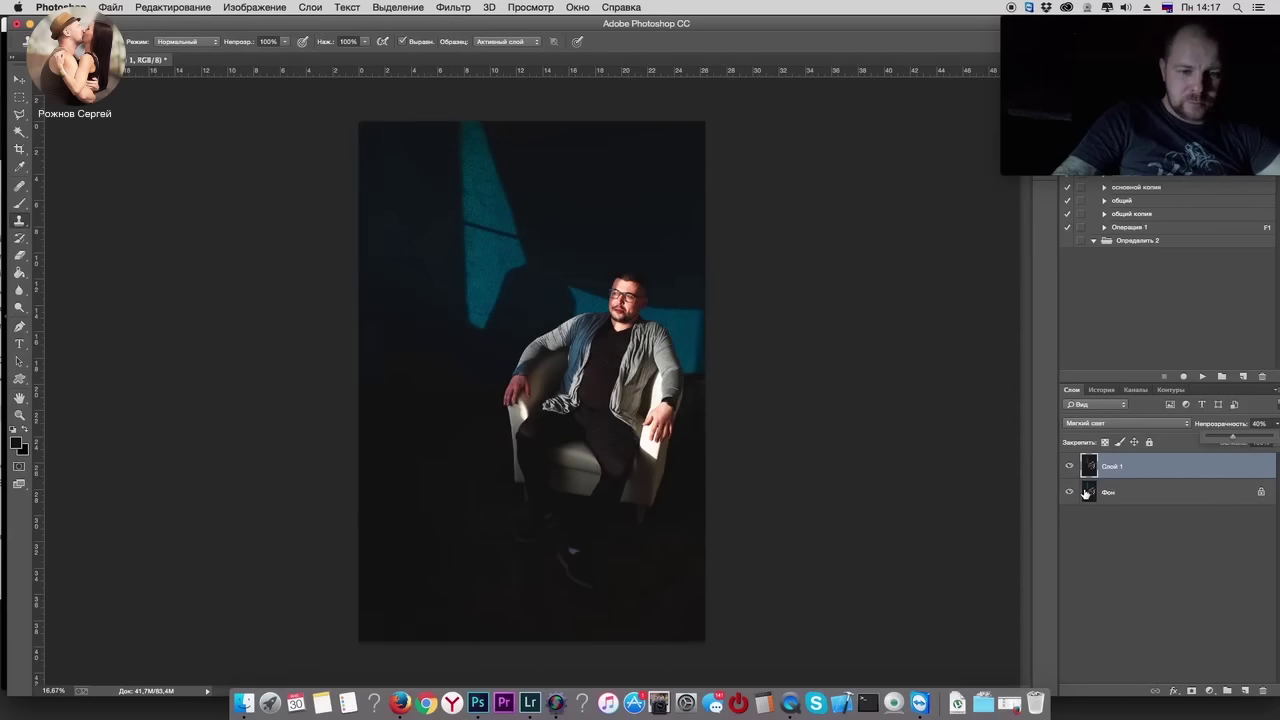
left_click(1086, 492, "shift")
key("ctrl+e")
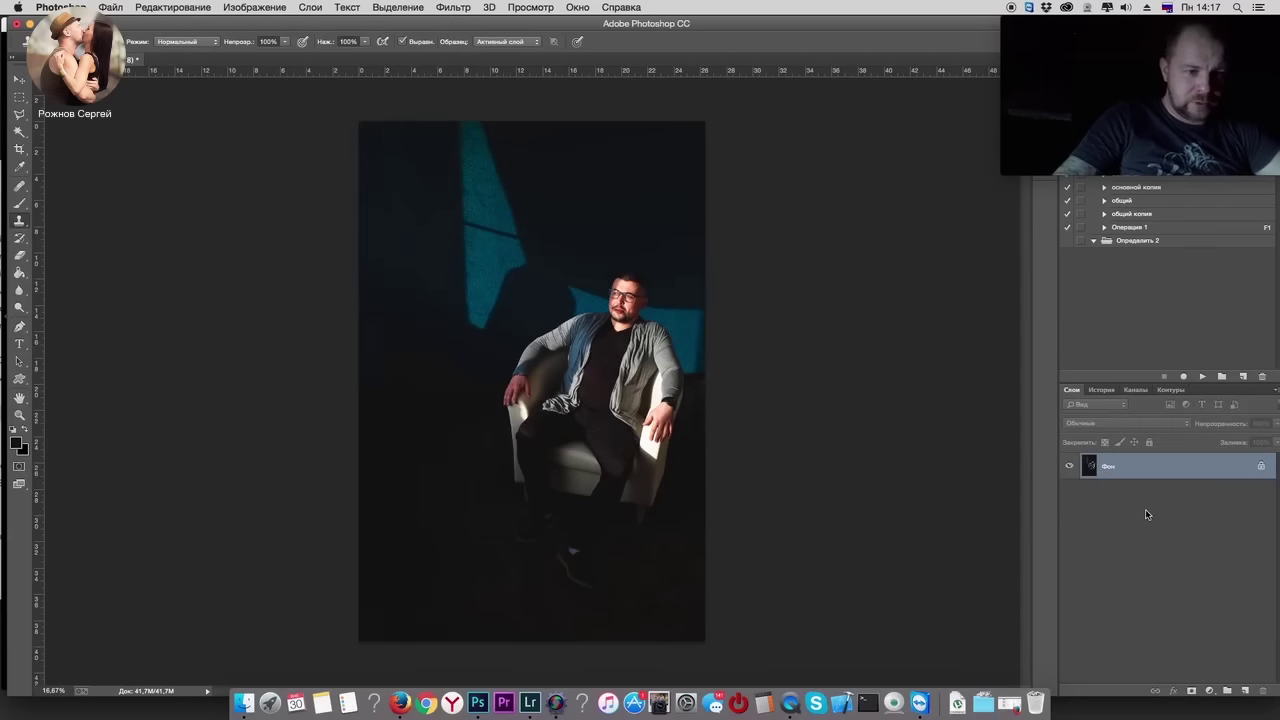
left_click(537, 697)
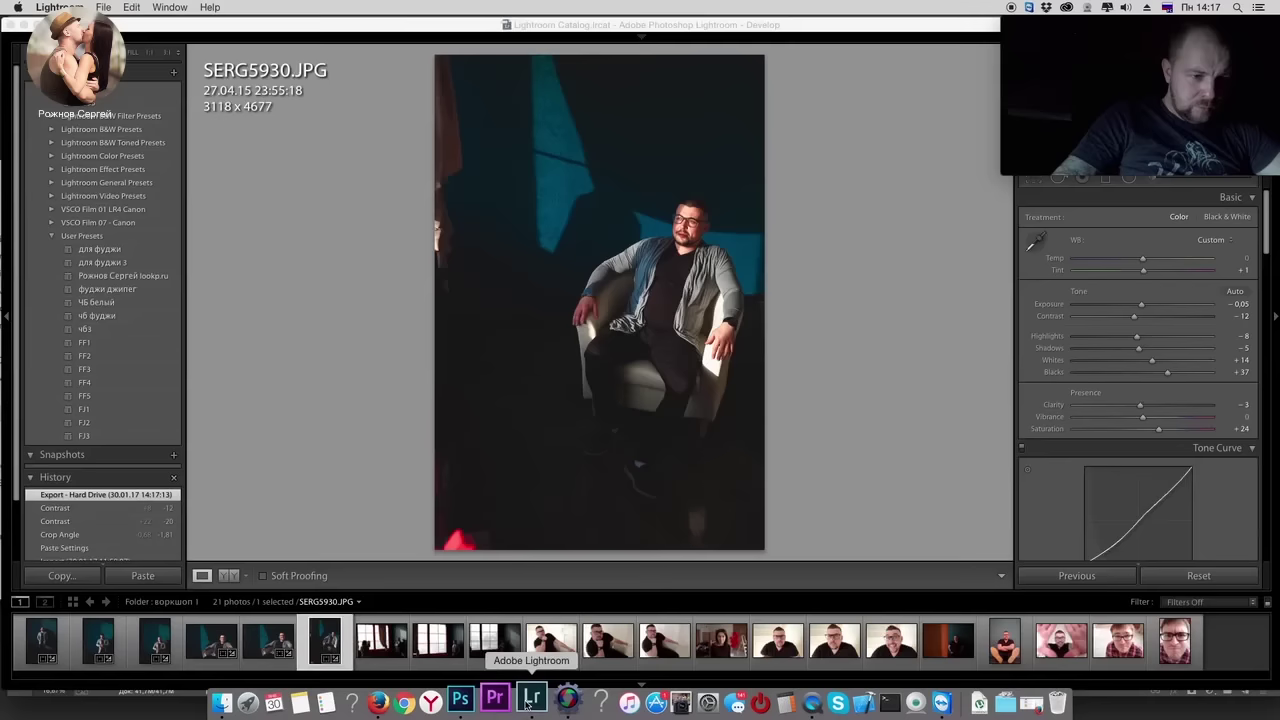
key("backslash")
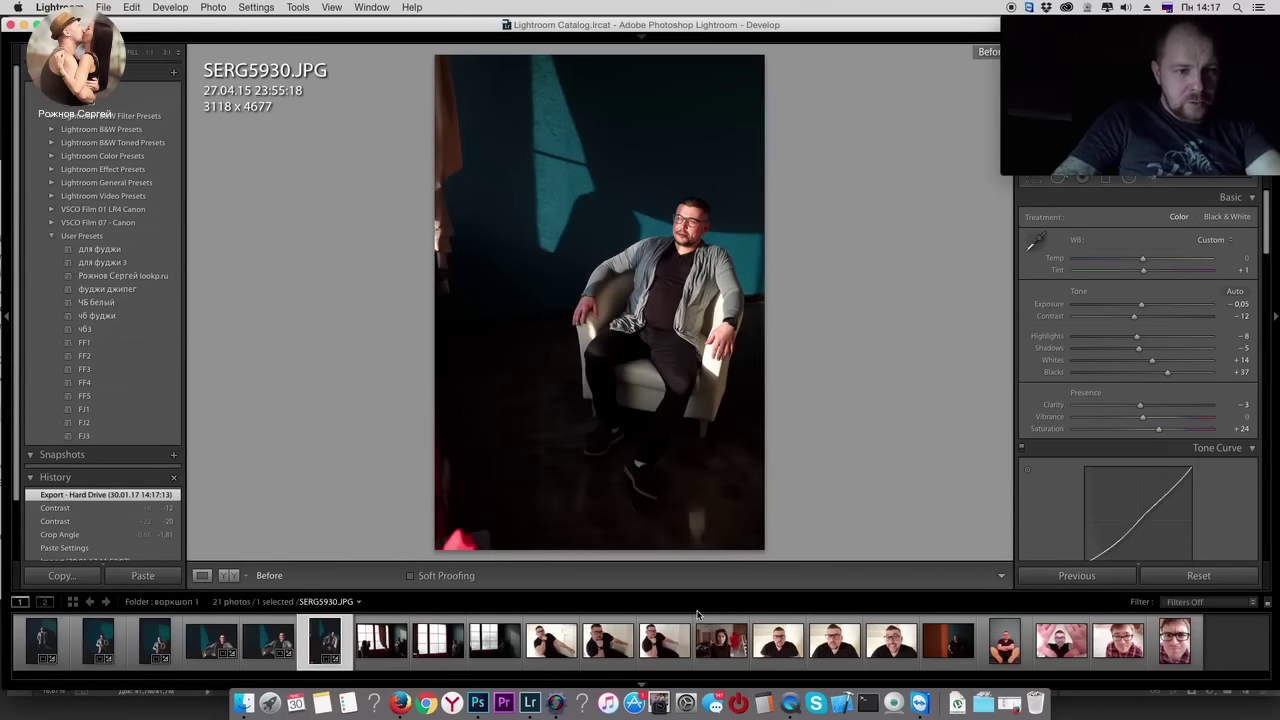
left_click(474, 700)
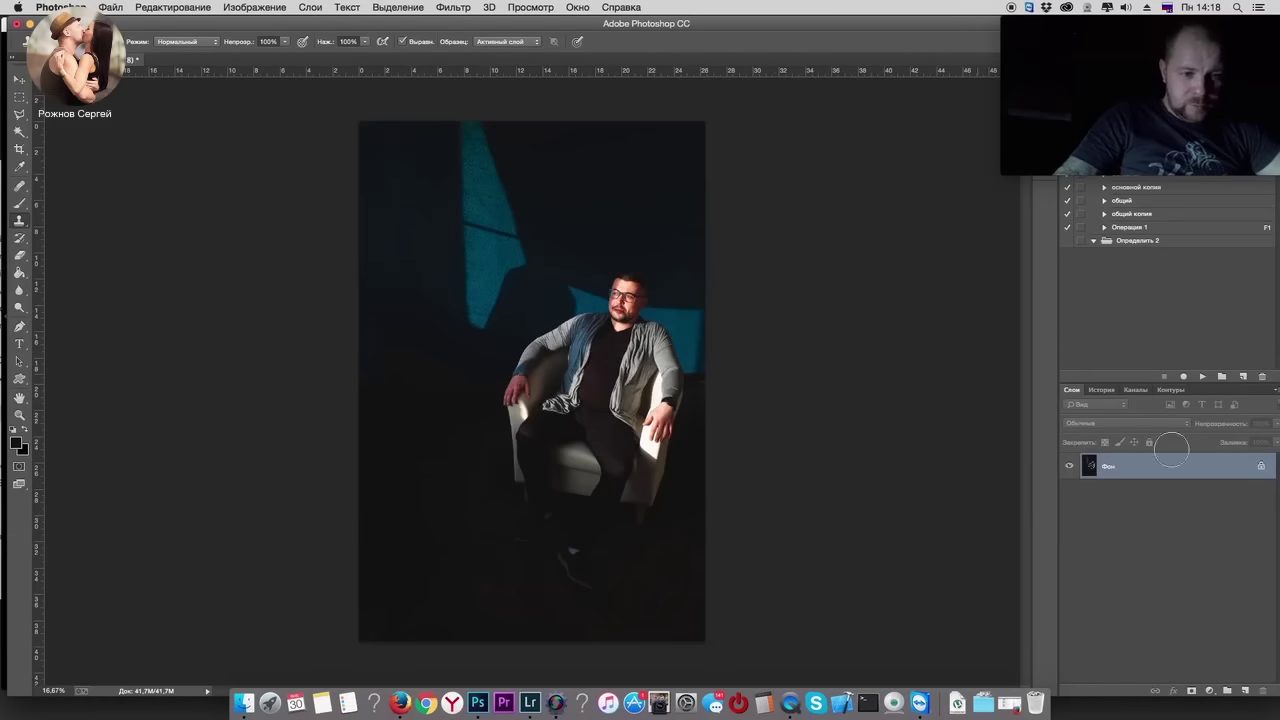
Step: Zoom in to inspect face and wall detail, zoom back out, and duplicate the layer
key("ctrl+plus")
key("ctrl+plus")
key("ctrl+plus")
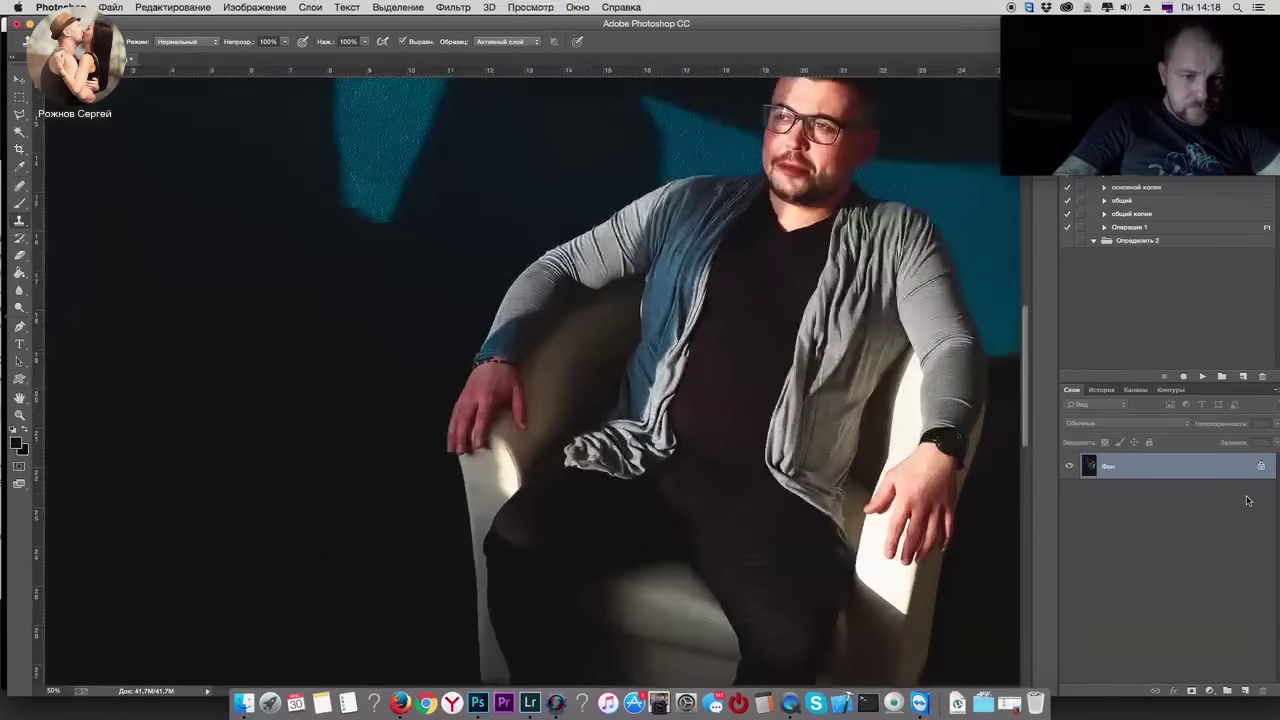
left_click_drag(692, 388, 604, 568)
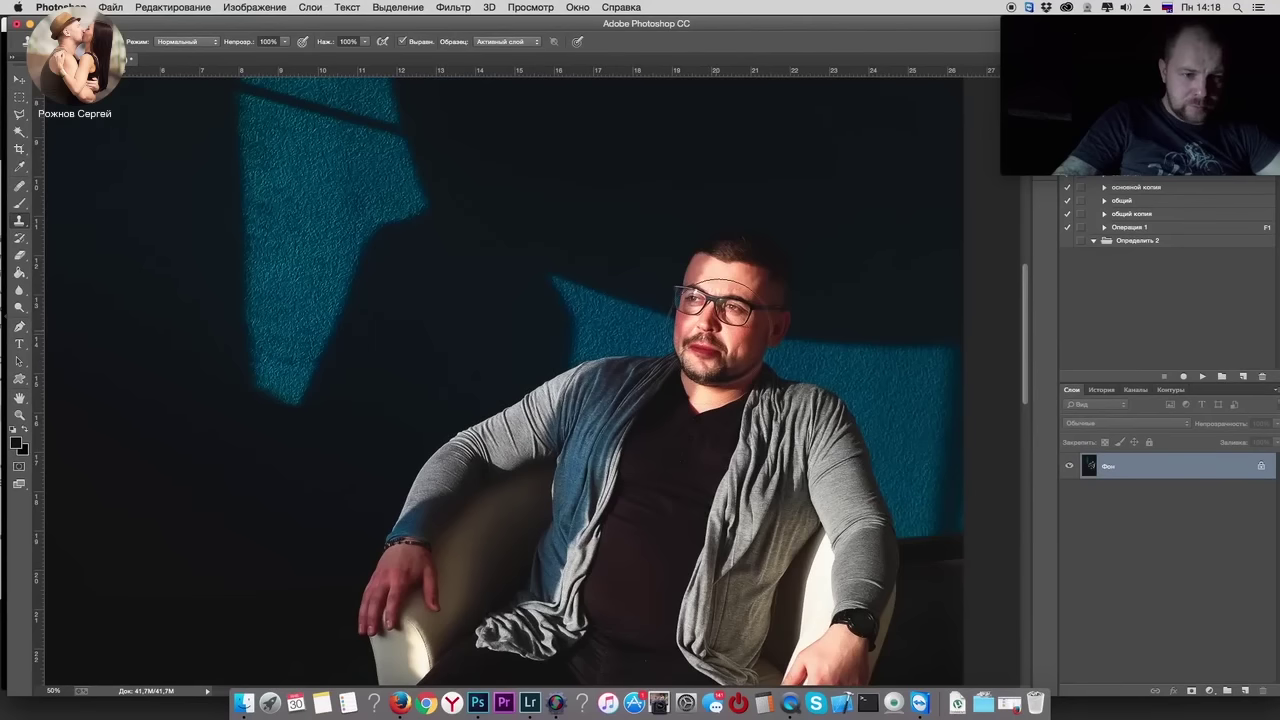
key("ctrl+plus")
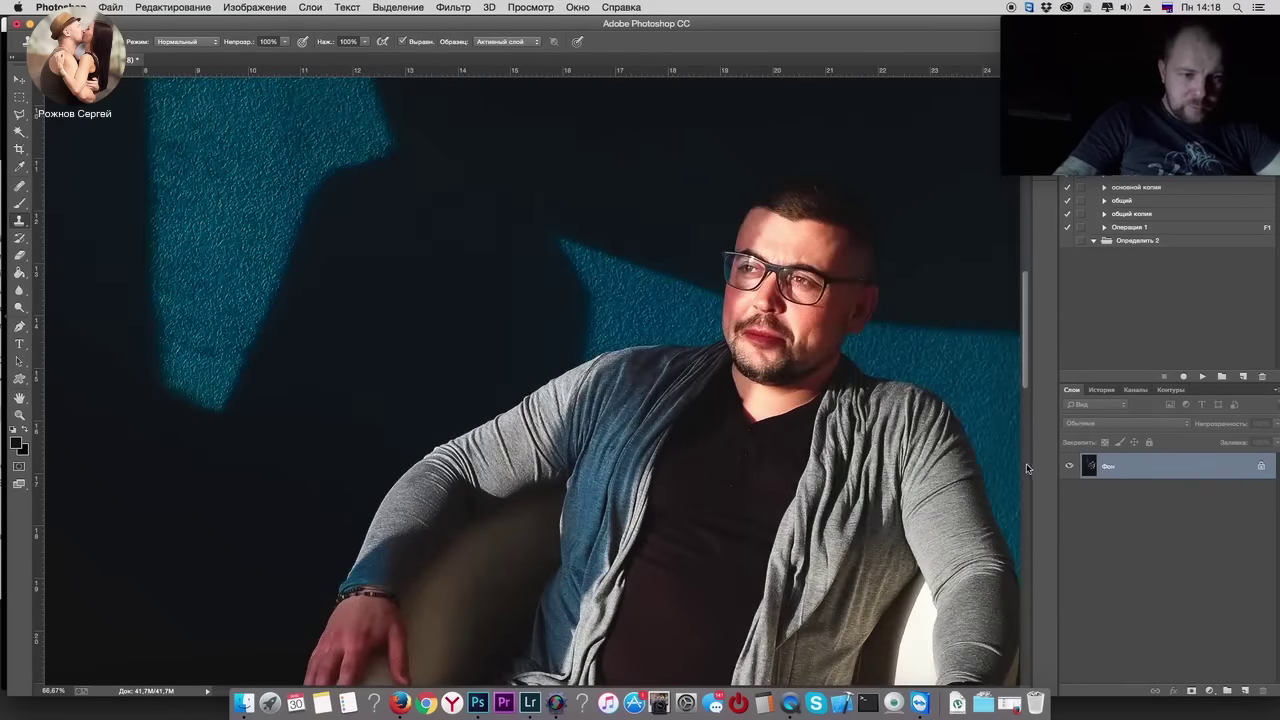
left_click_drag(898, 467, 836, 427)
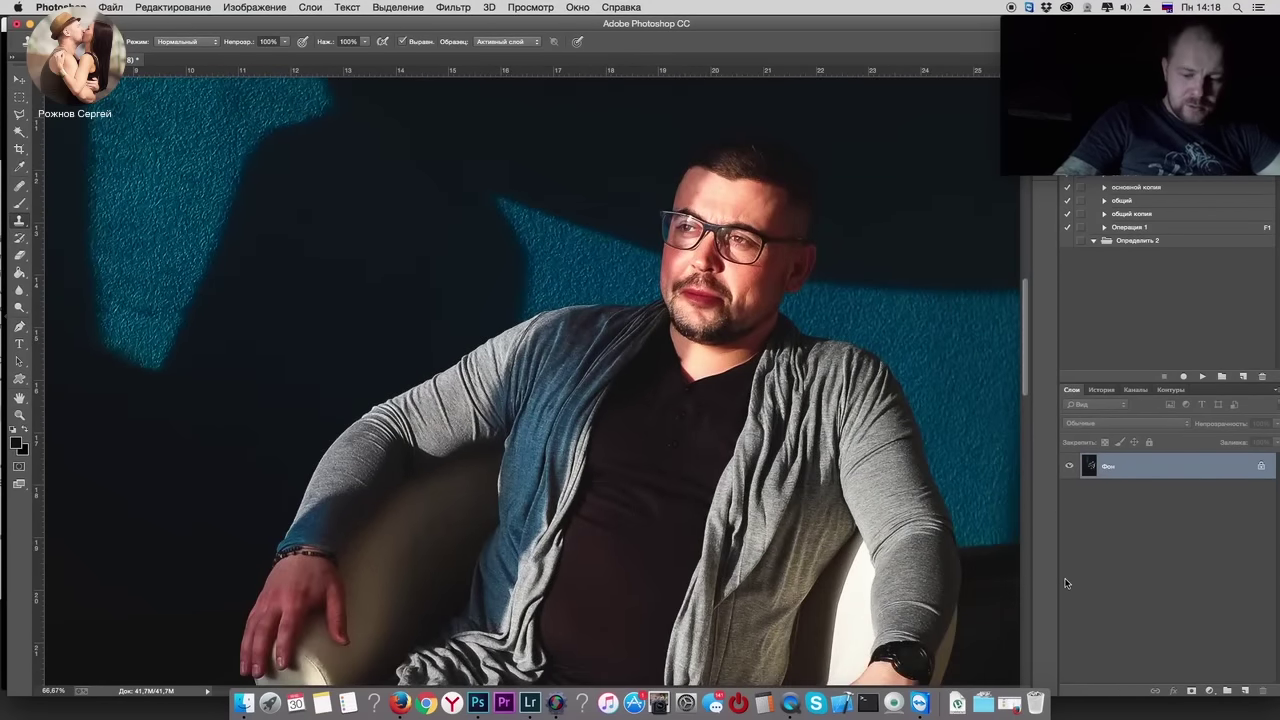
key("ctrl+minus")
key("ctrl+minus")
key("ctrl+minus")
key("ctrl+minus")
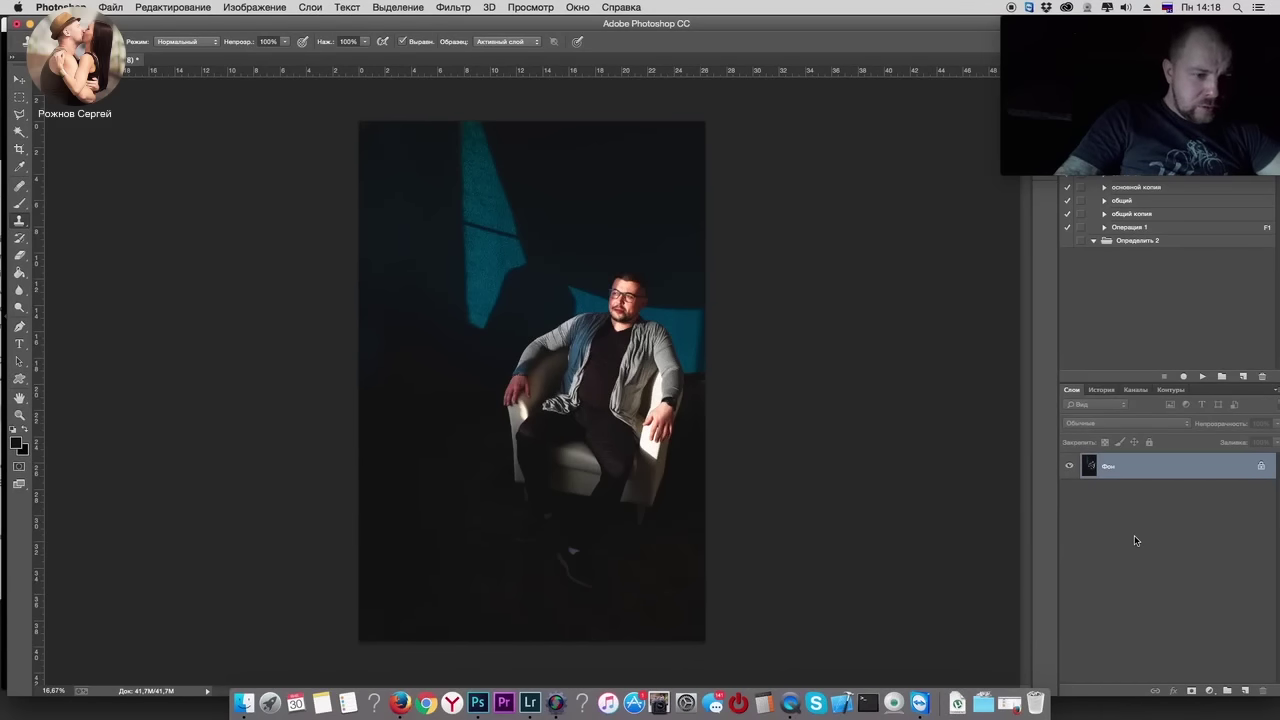
key("ctrl+j")
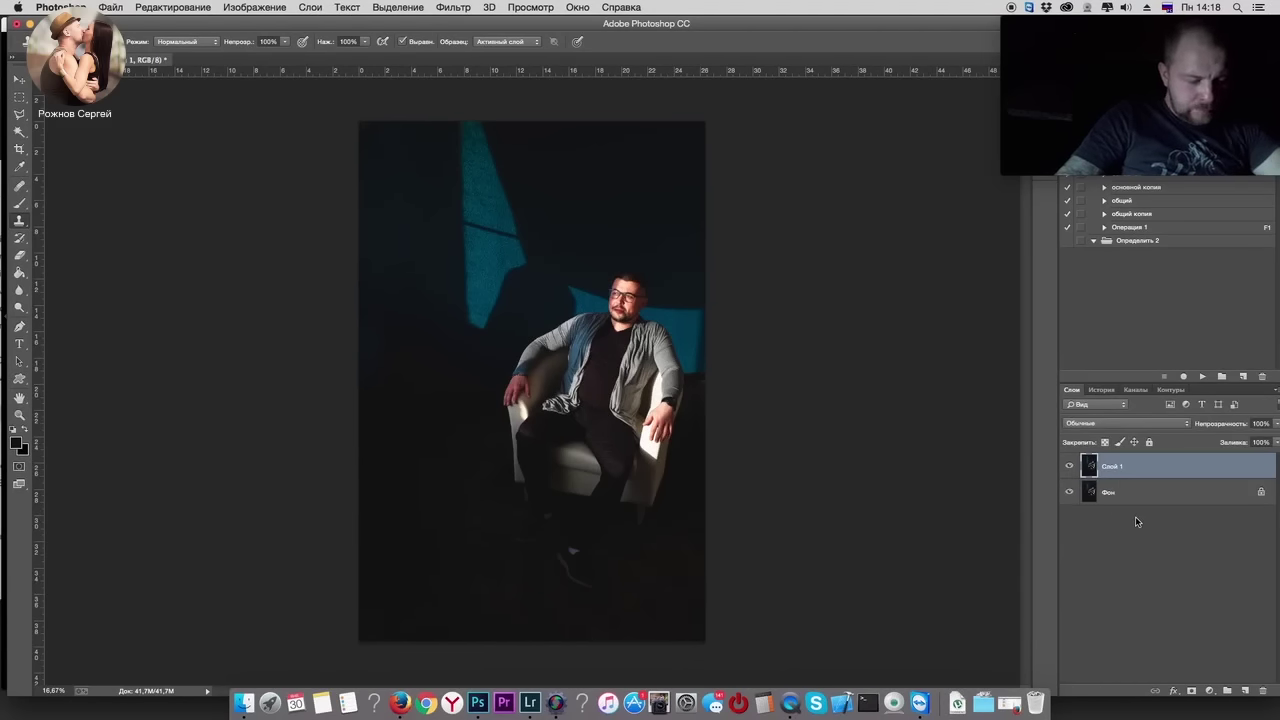
Step: Desaturate the new copy and set it to Multiply at about 45% opacity
key("ctrl+u")
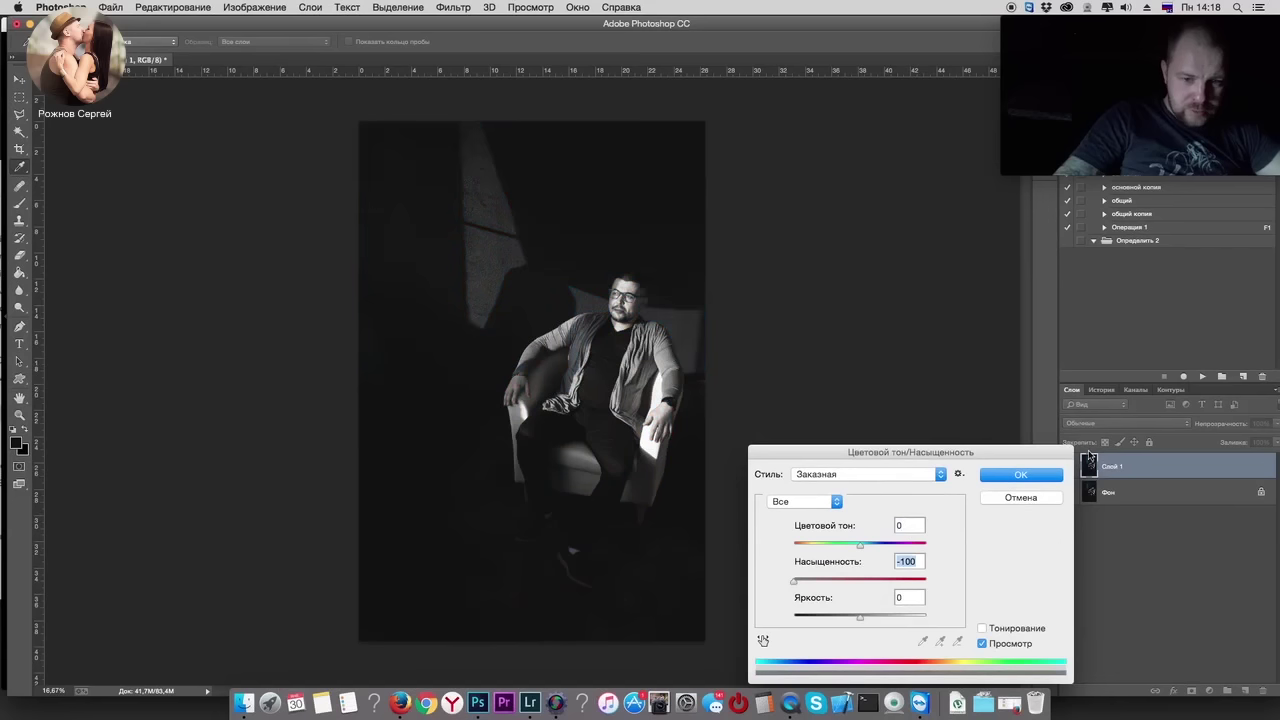
left_click(1050, 474)
left_click(1125, 423)
left_click(1104, 457)
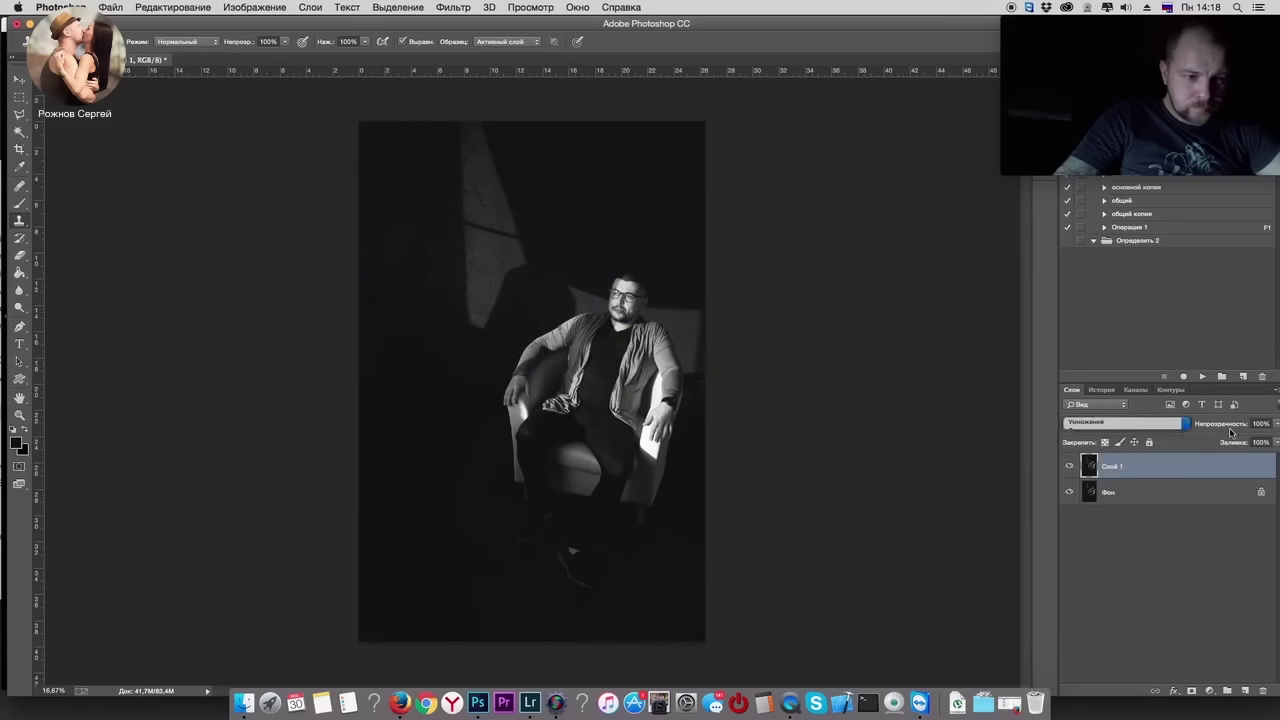
left_click_drag(1233, 438, 1243, 440)
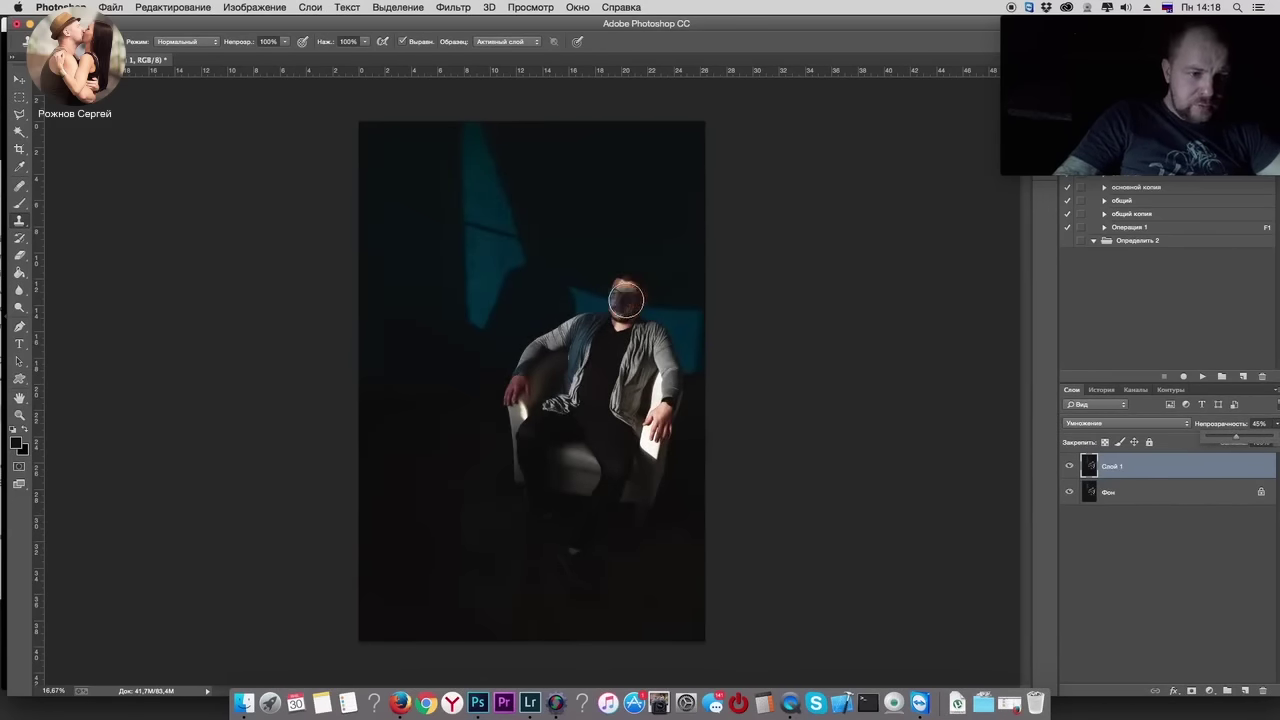
Step: Add a hide-all mask, paint the darkening onto the face, and drop opacity to 20%
left_click(1191, 690, "alt")
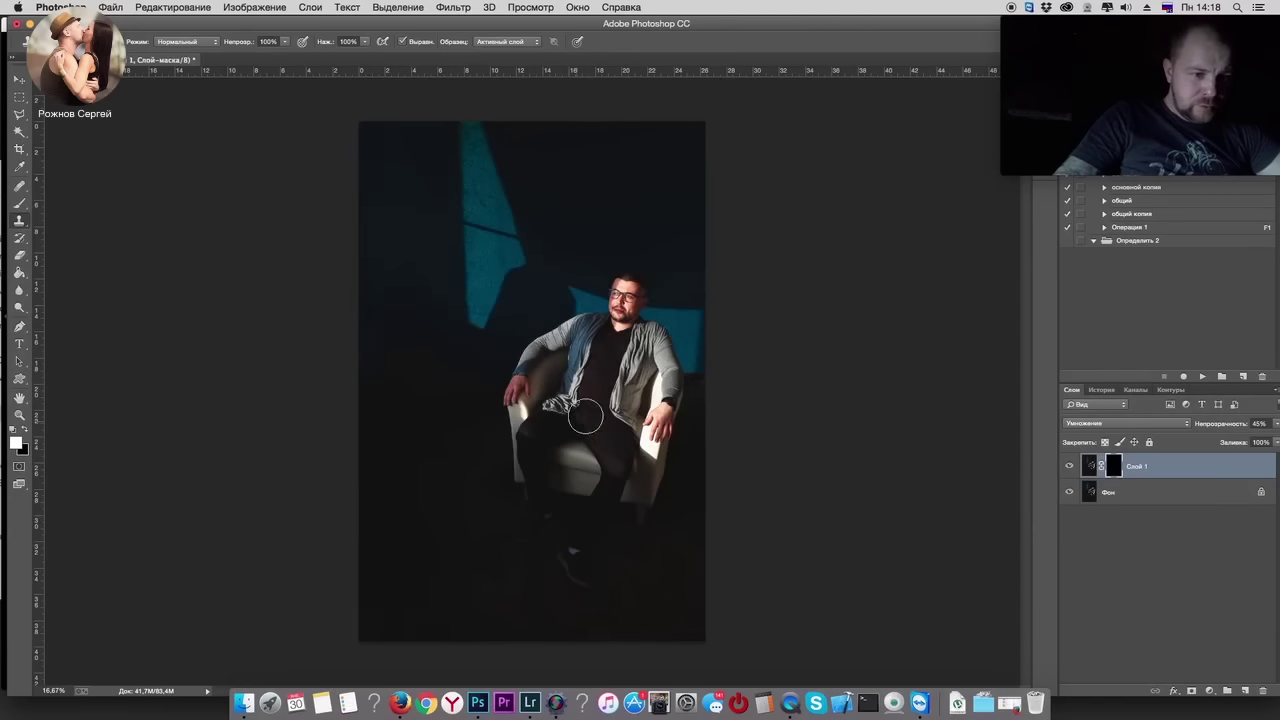
left_click(19, 203)
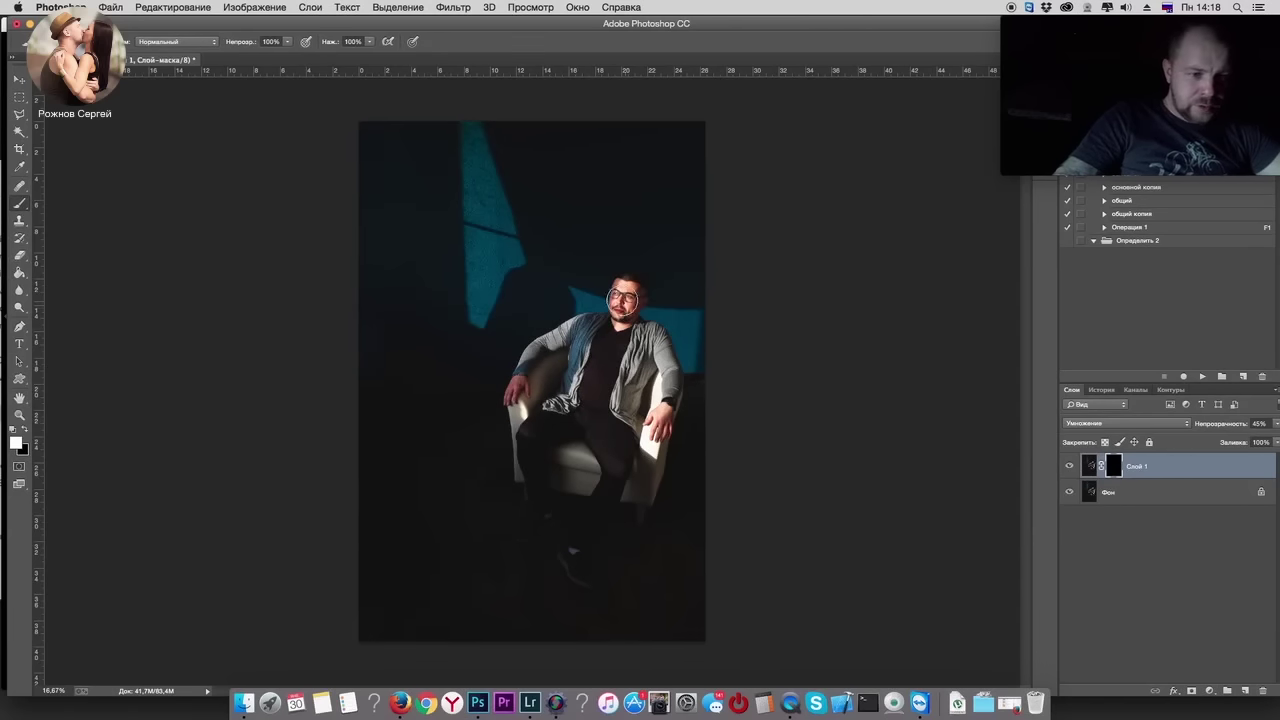
left_click_drag(622, 297, 616, 330)
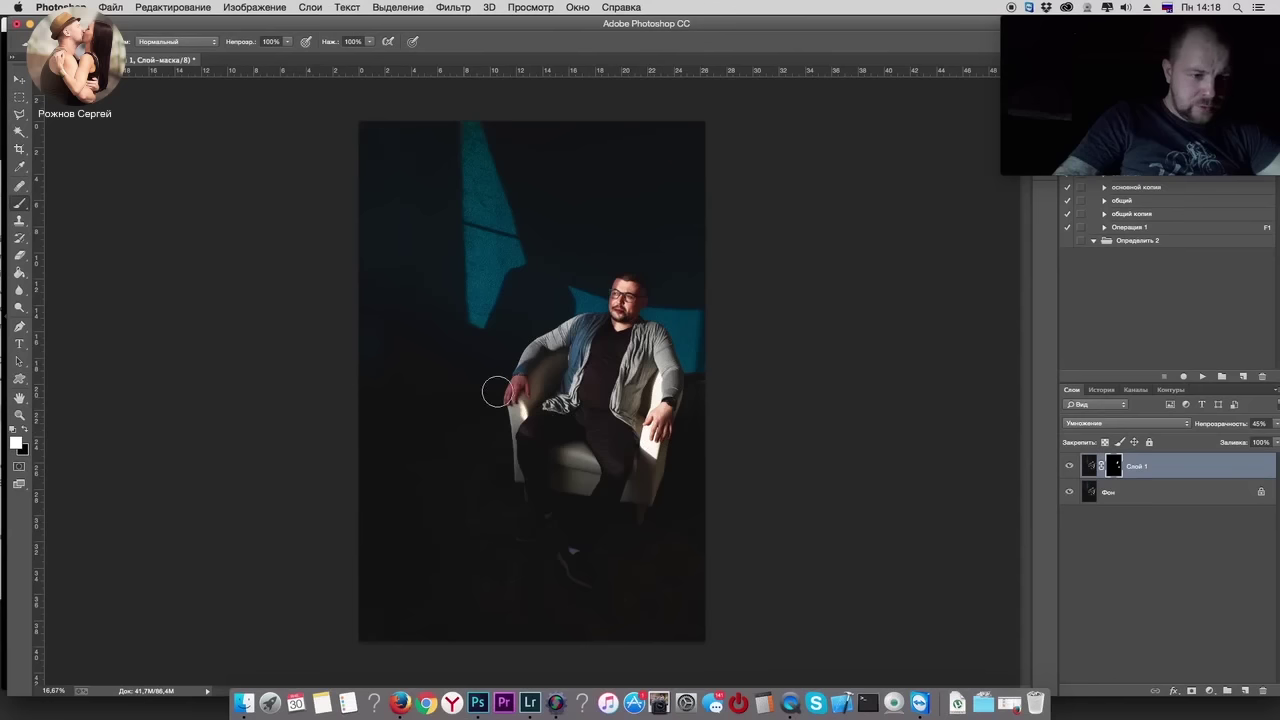
left_click(1276, 423)
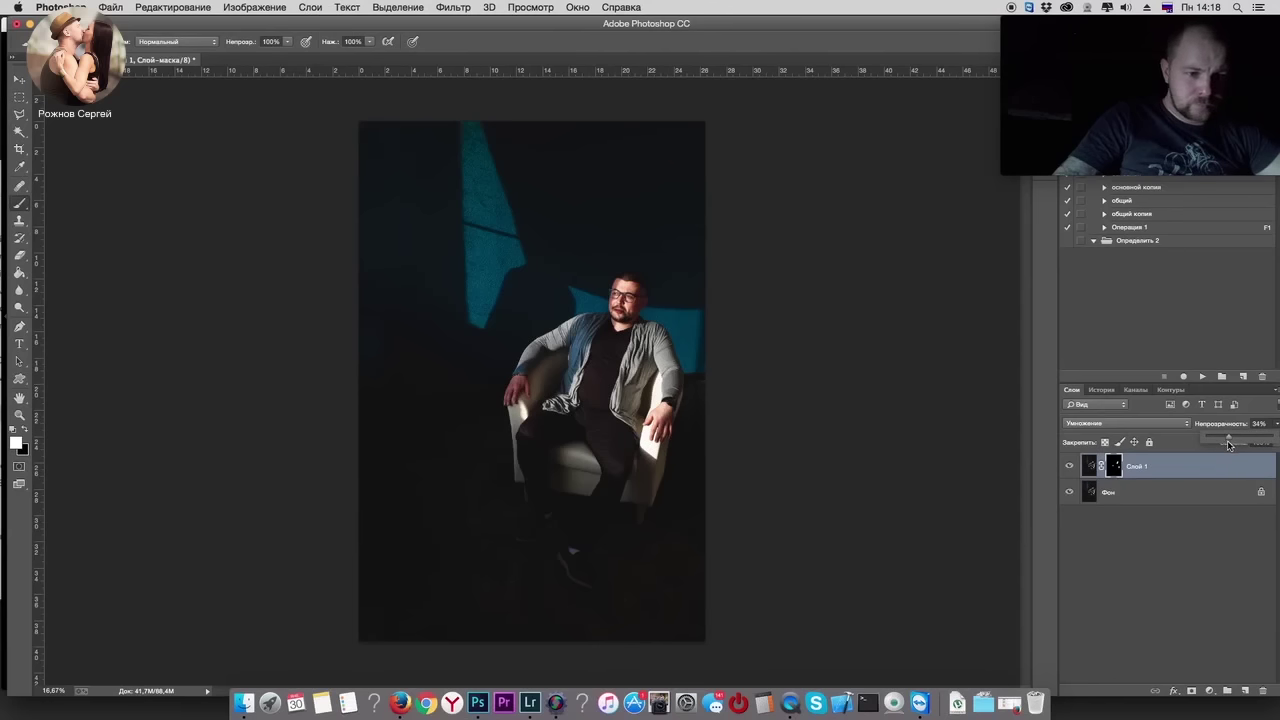
left_click(1068, 466)
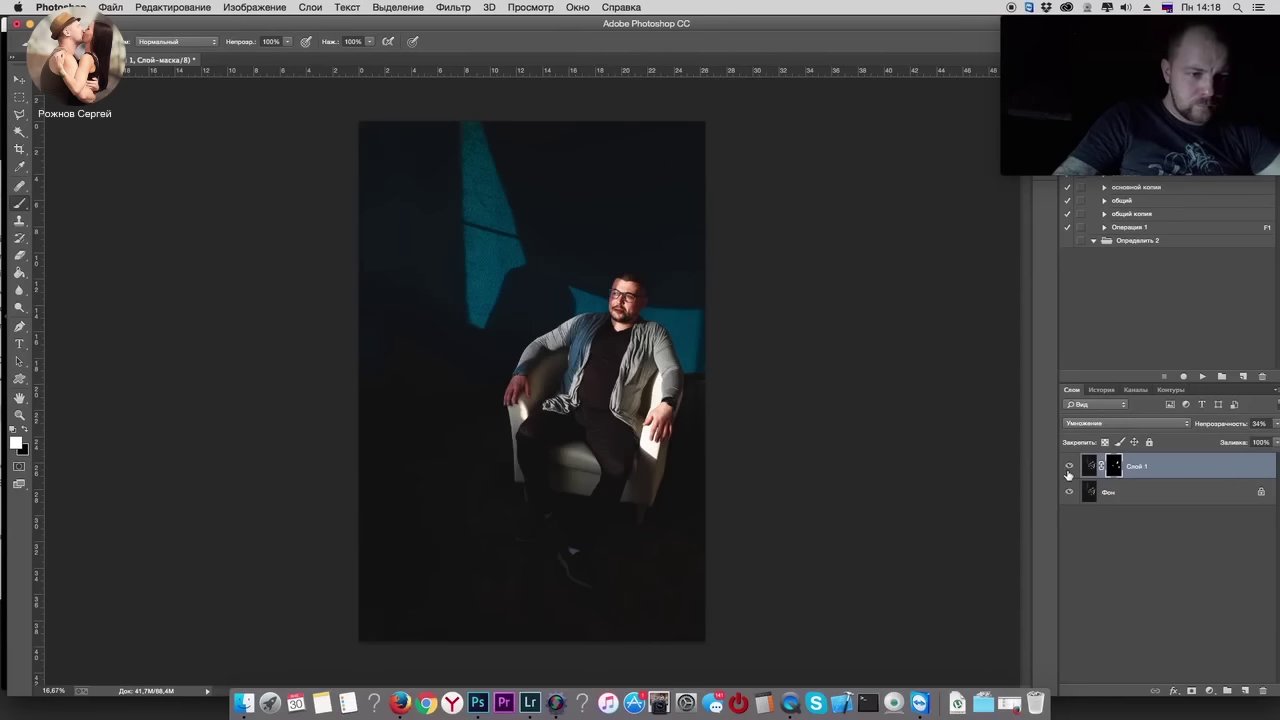
left_click(1276, 424)
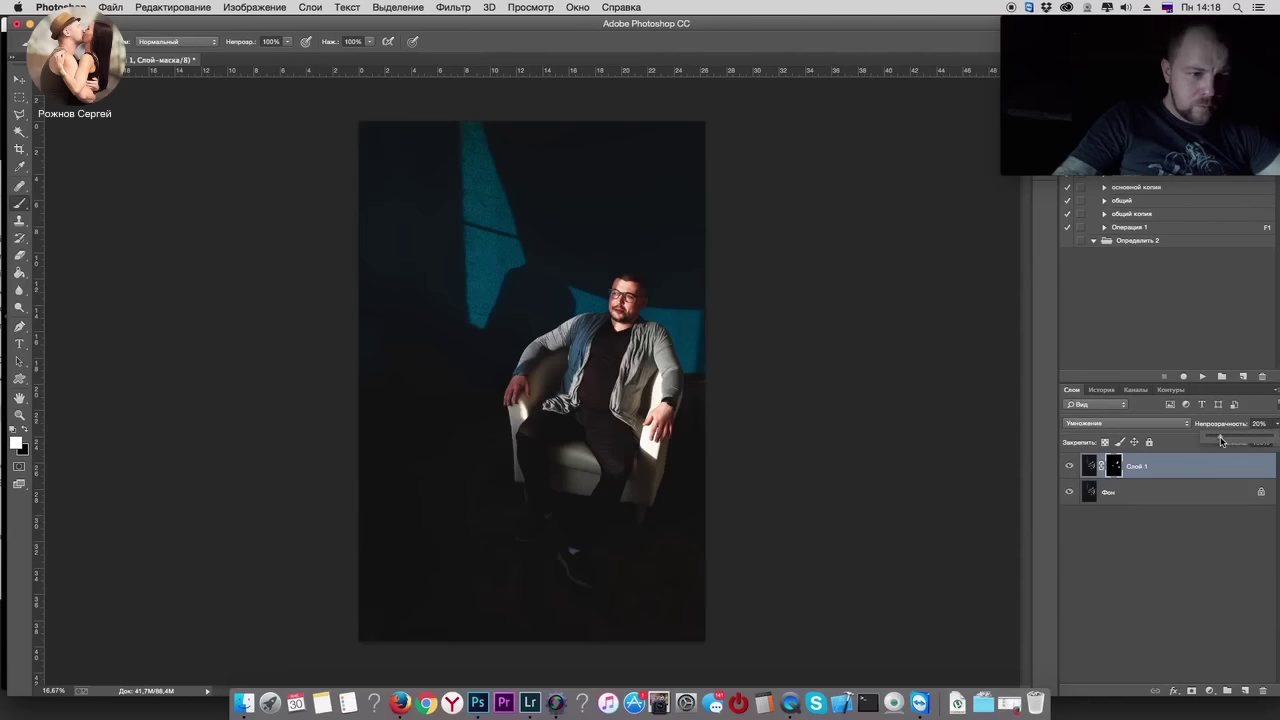
key("Delete")
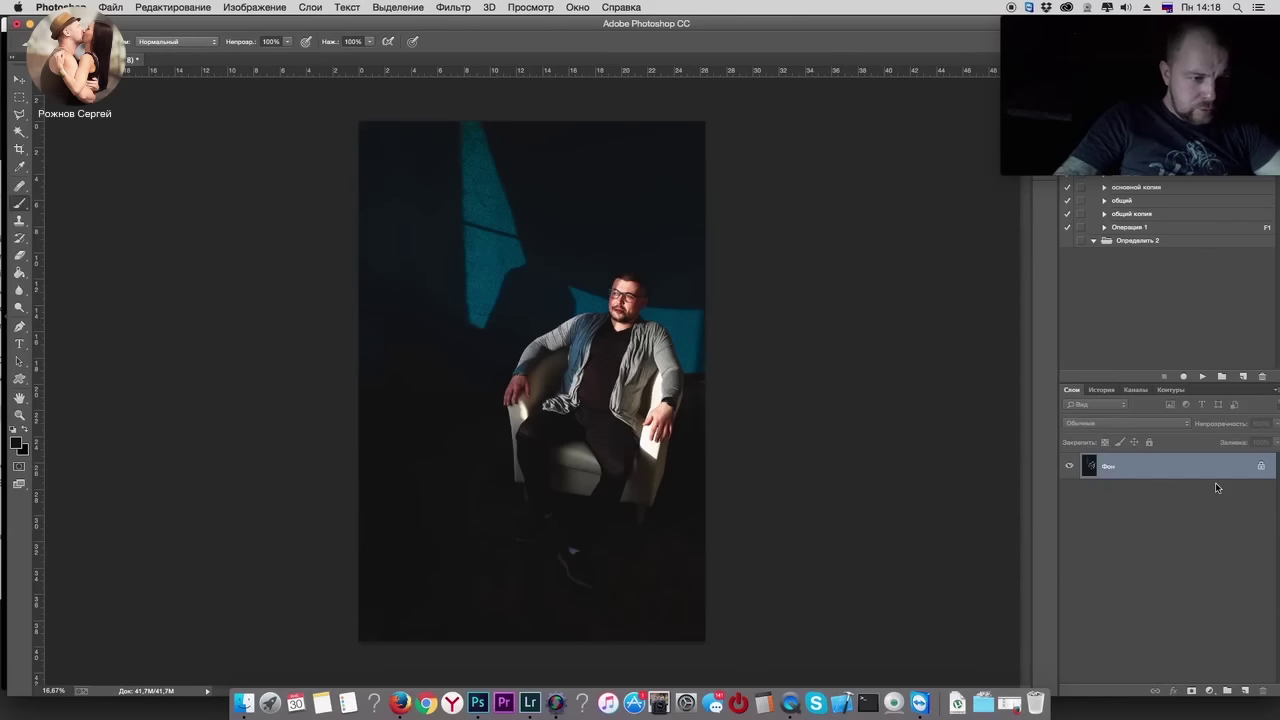
Step: Add a black-and-white Multiply copy of the photo at about 48% opacity
key("ctrl+j")
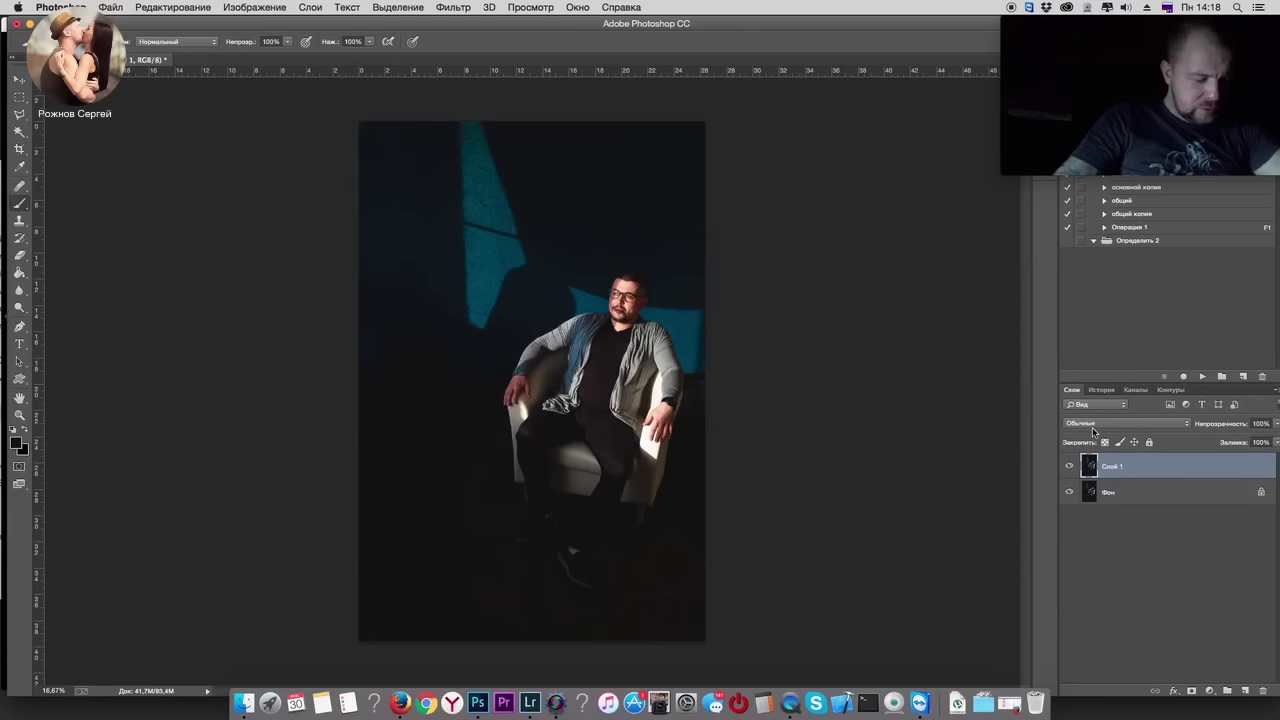
key("ctrl+u")
left_click_drag(859, 581, 793, 581)
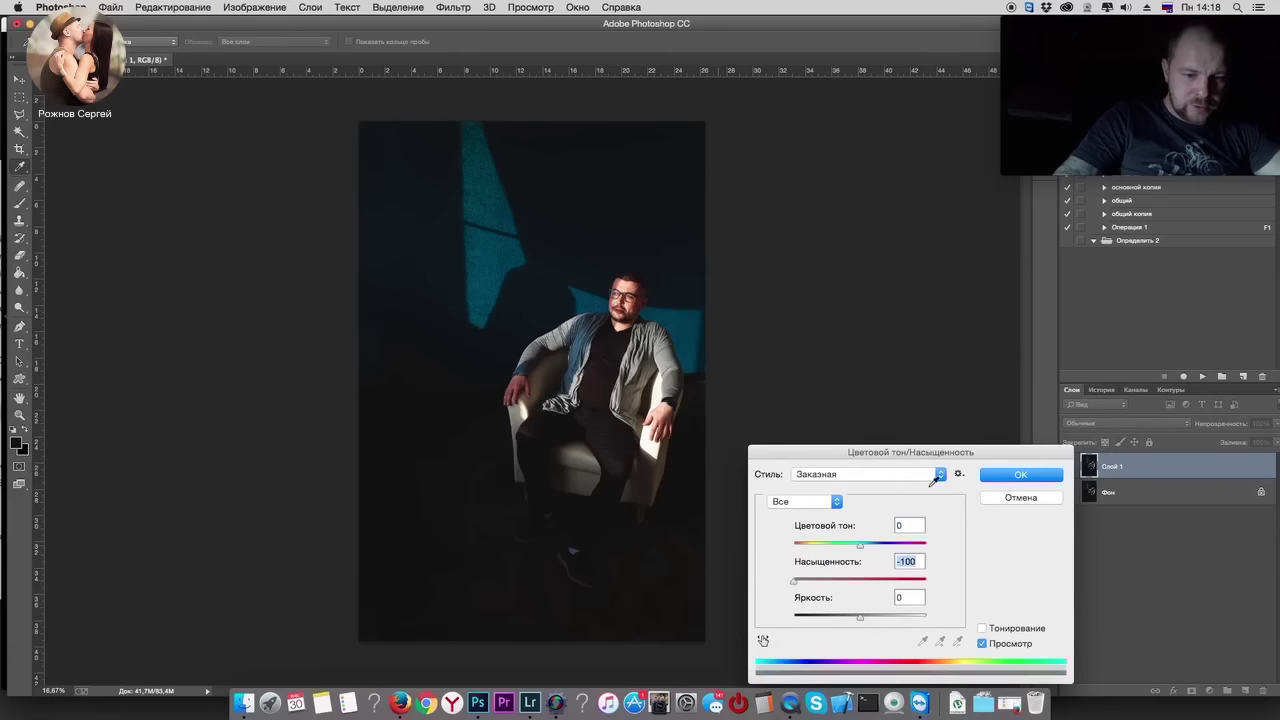
left_click(1017, 475)
key("b")
left_click(1138, 425)
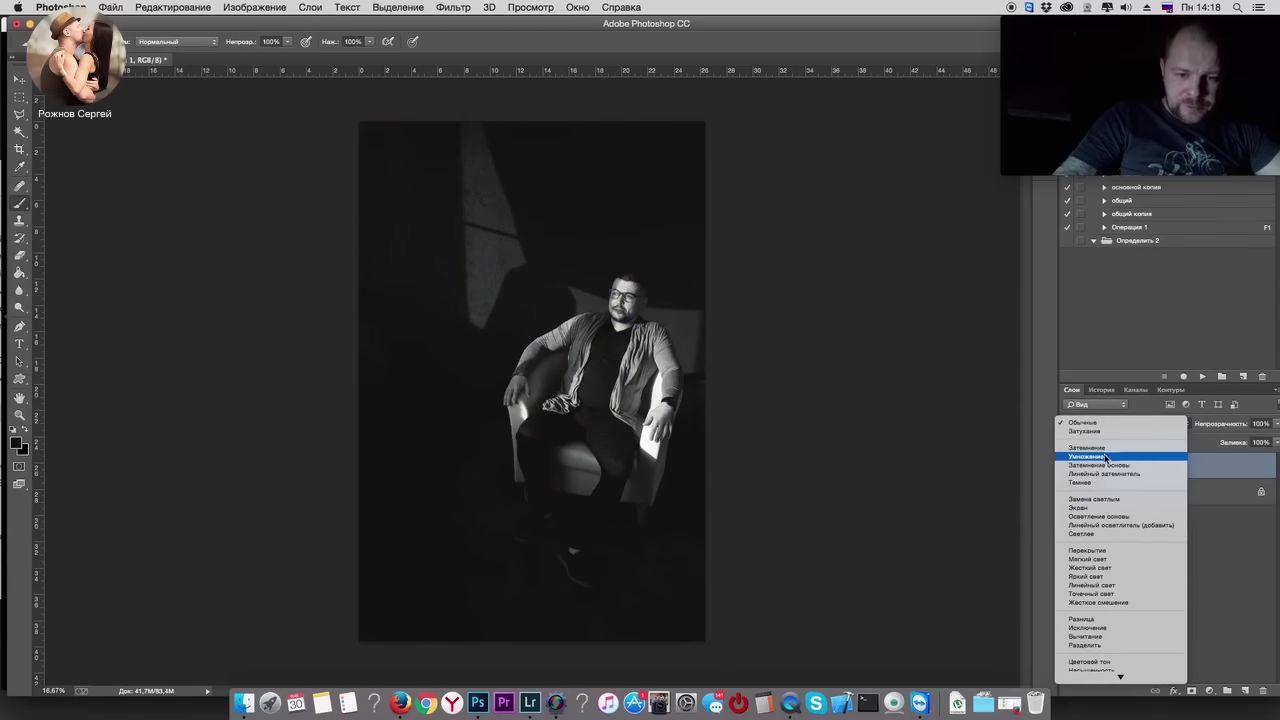
left_click(1134, 435)
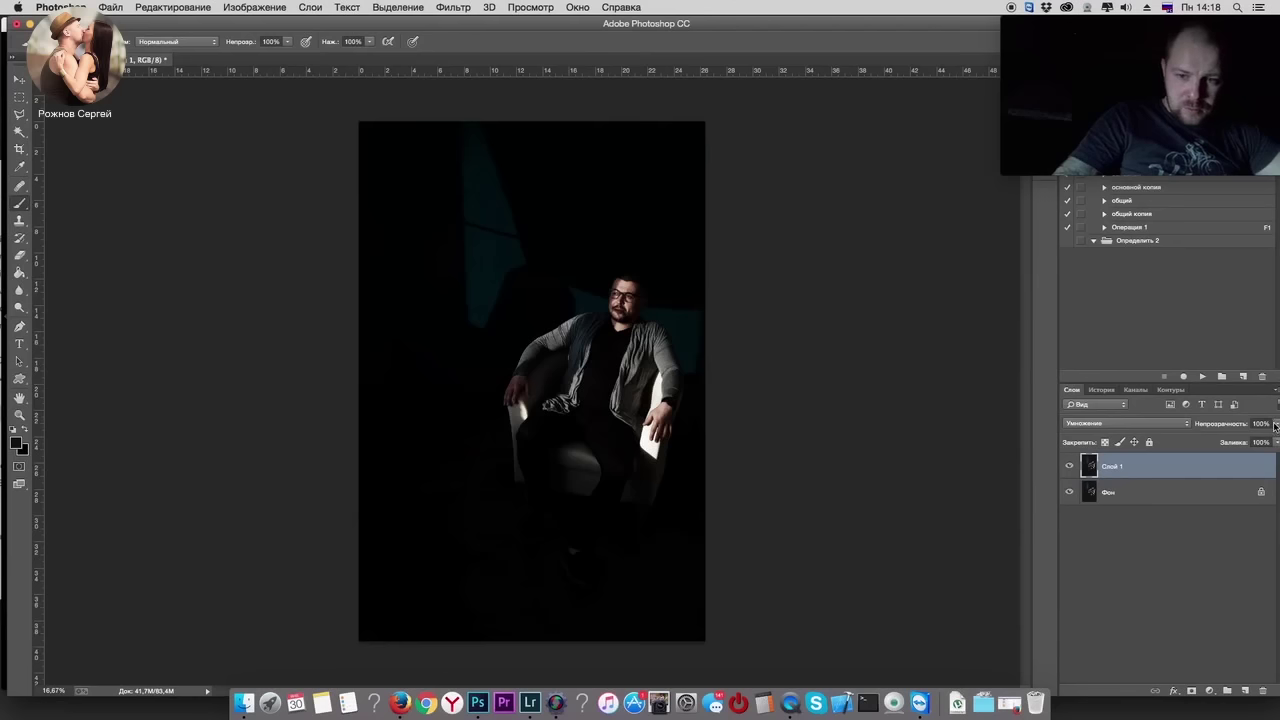
left_click(1276, 424)
left_click_drag(1232, 437, 1239, 440)
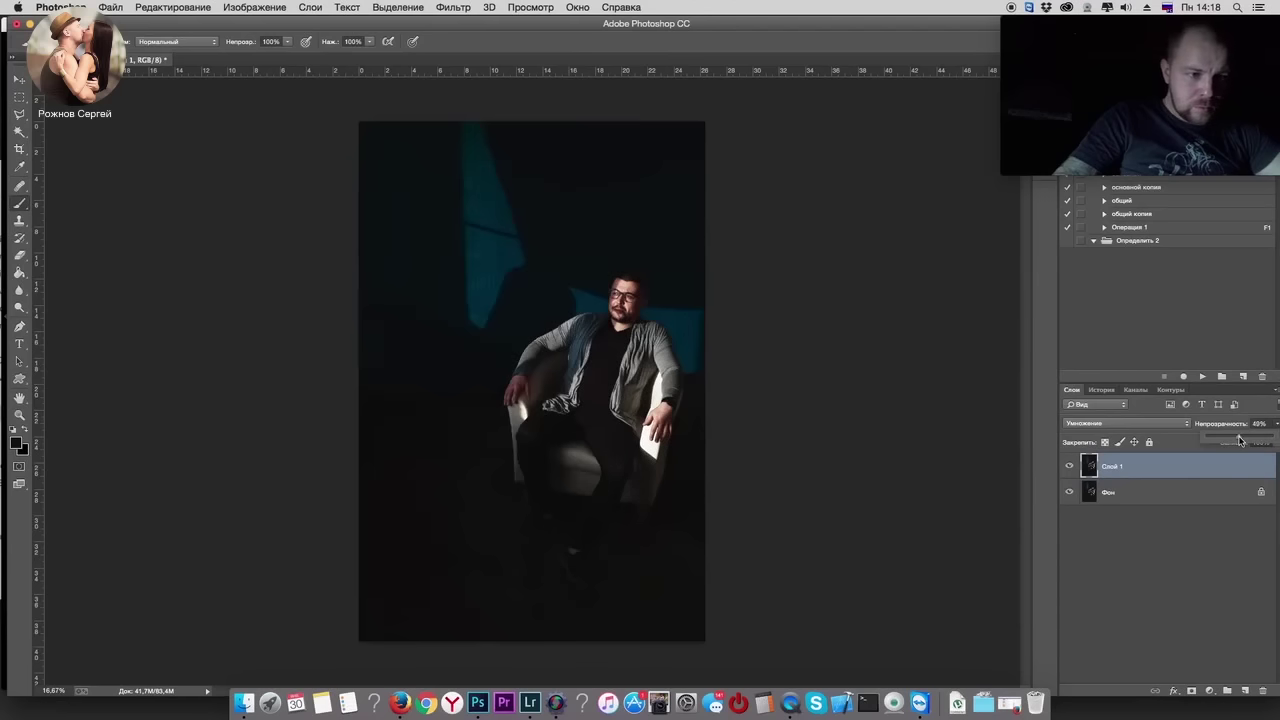
Step: In Blending Options, split the This Layer white slider near 33 to darken only the deepest shadows
double_click(1095, 466)
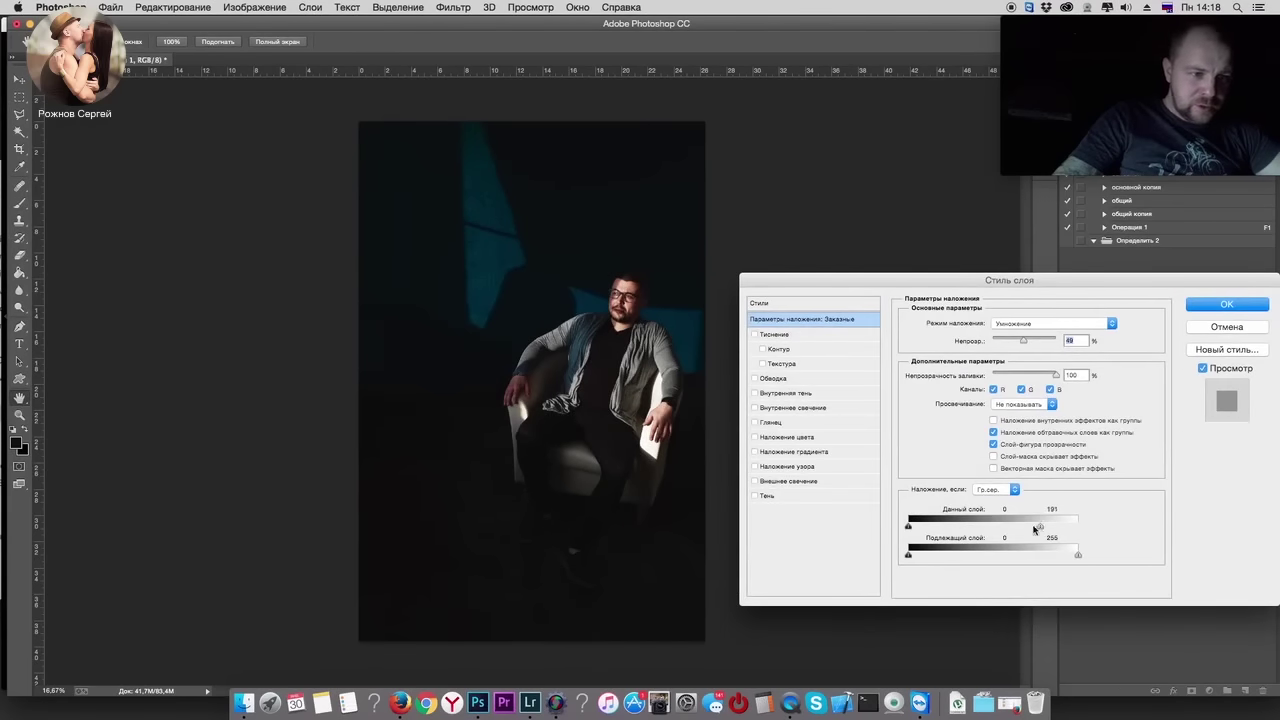
left_click_drag(1035, 529, 947, 530)
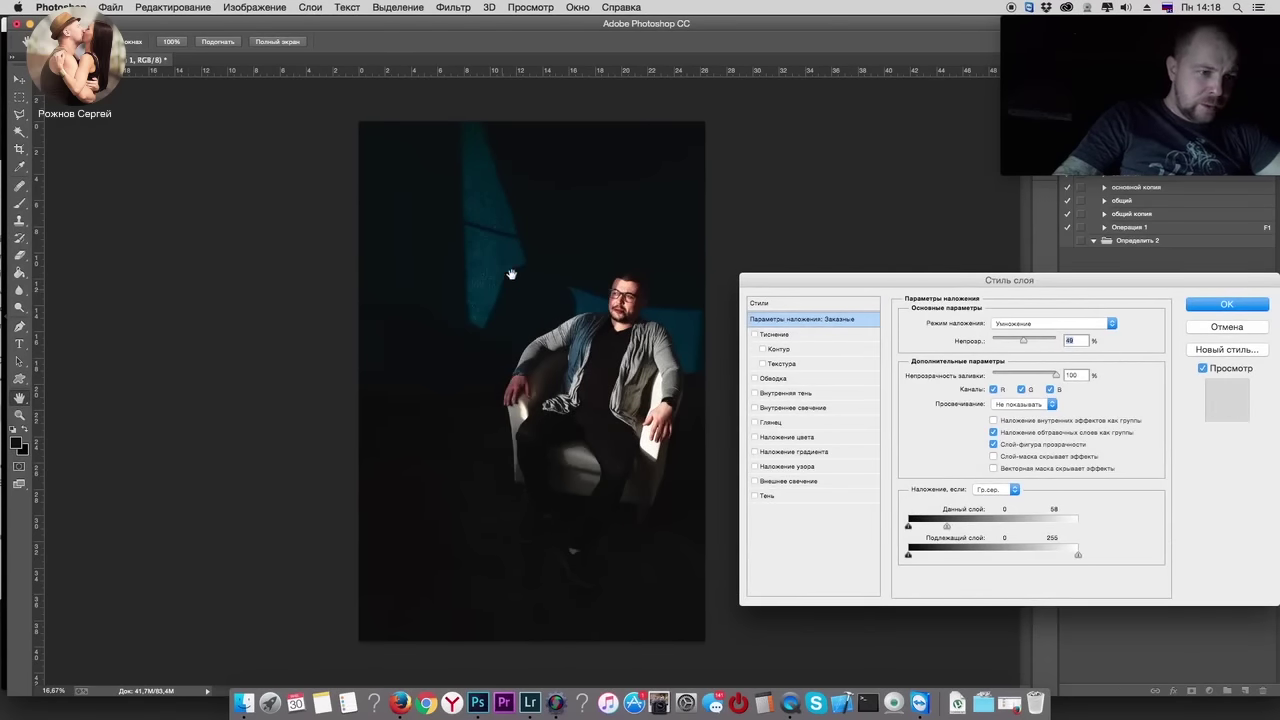
left_click_drag(939, 527, 930, 525)
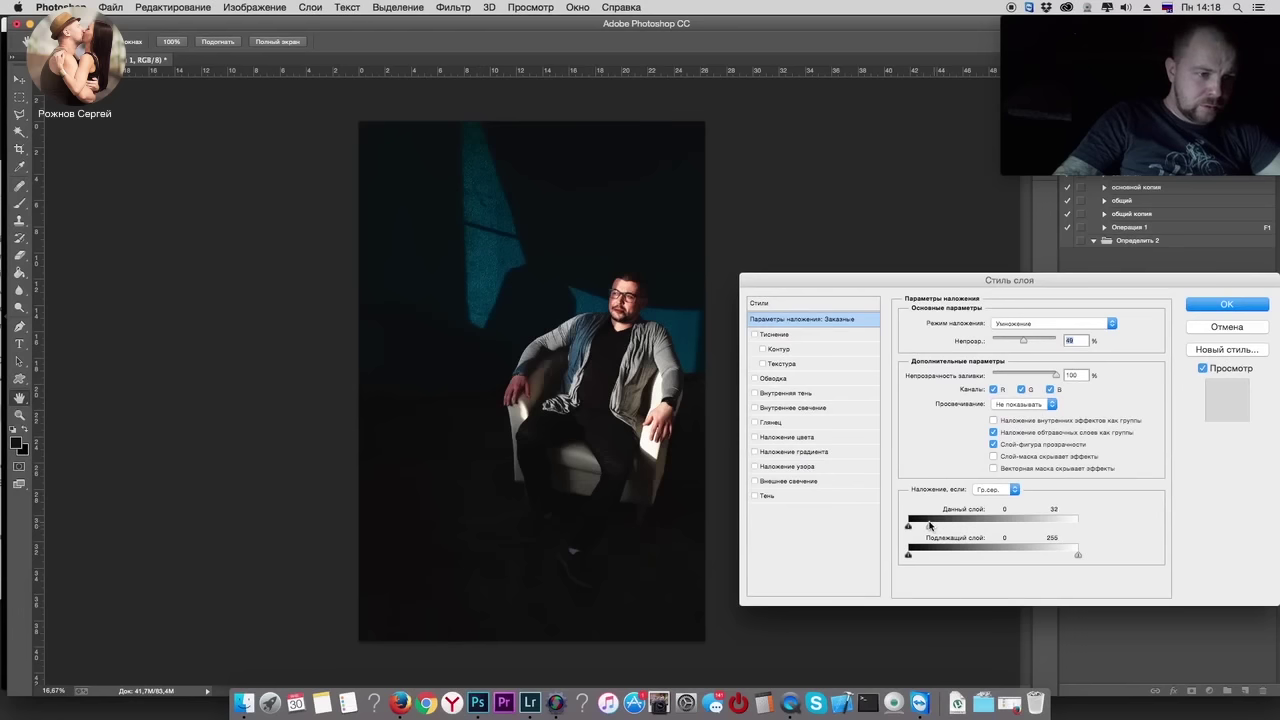
key("alt")
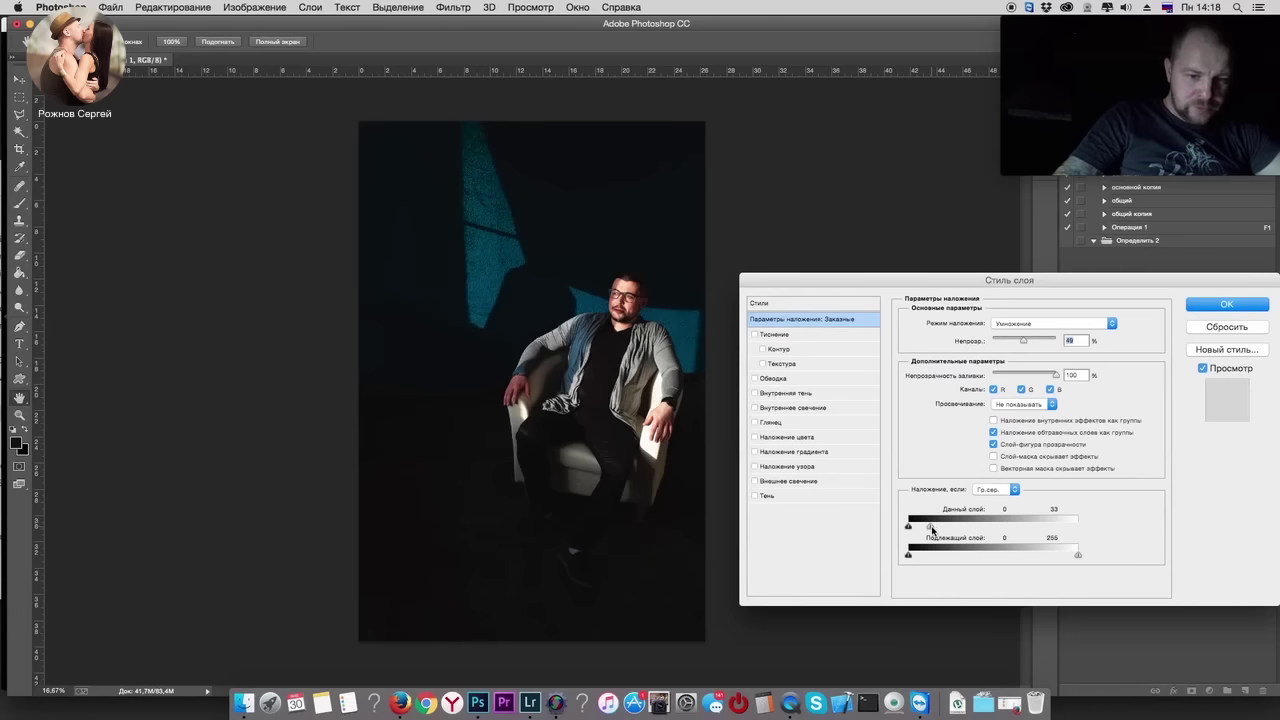
left_click_drag(930, 527, 925, 527)
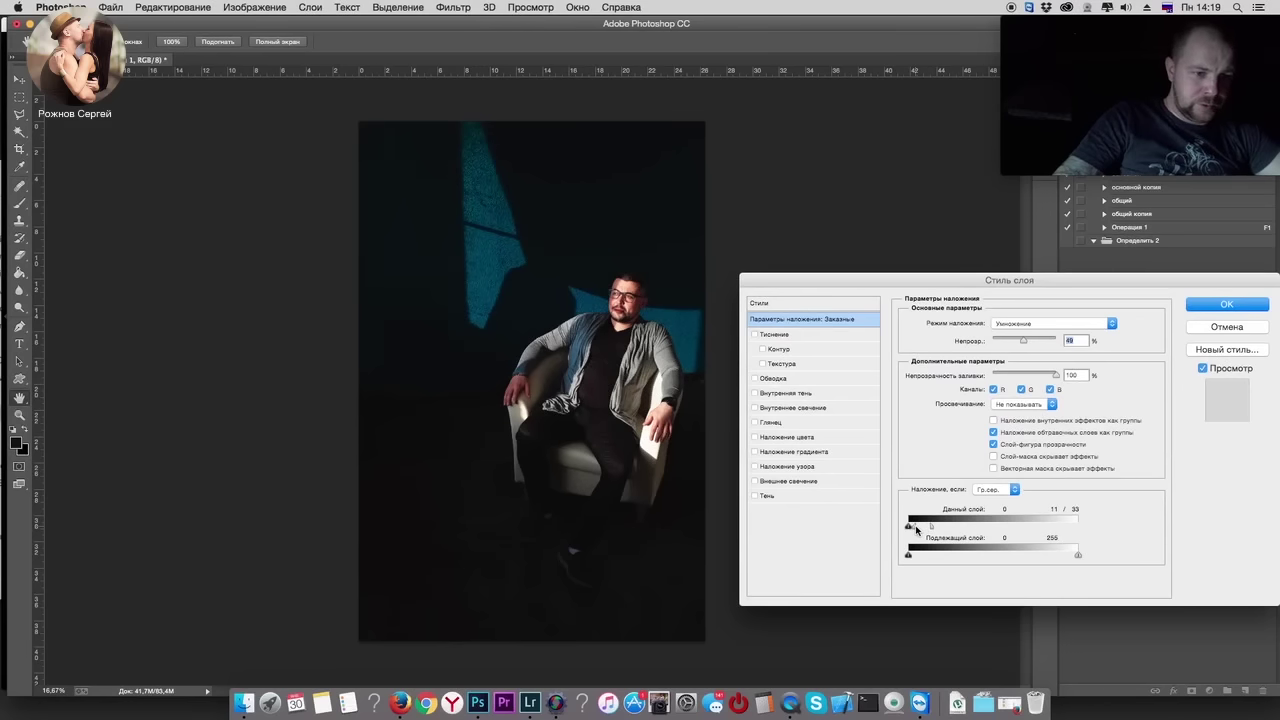
left_click(1228, 305)
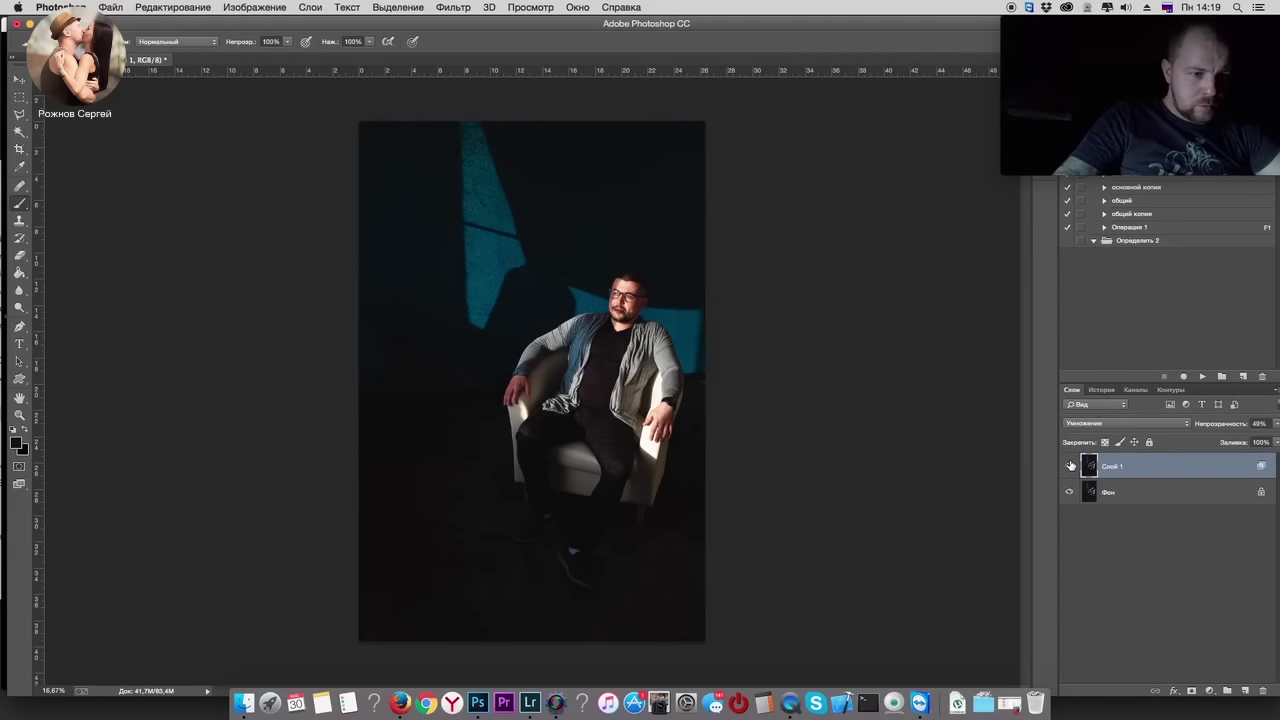
Step: Merge the darkening copy into the photo and add a Screen-blended duplicate layer
left_click(1103, 491, "shift")
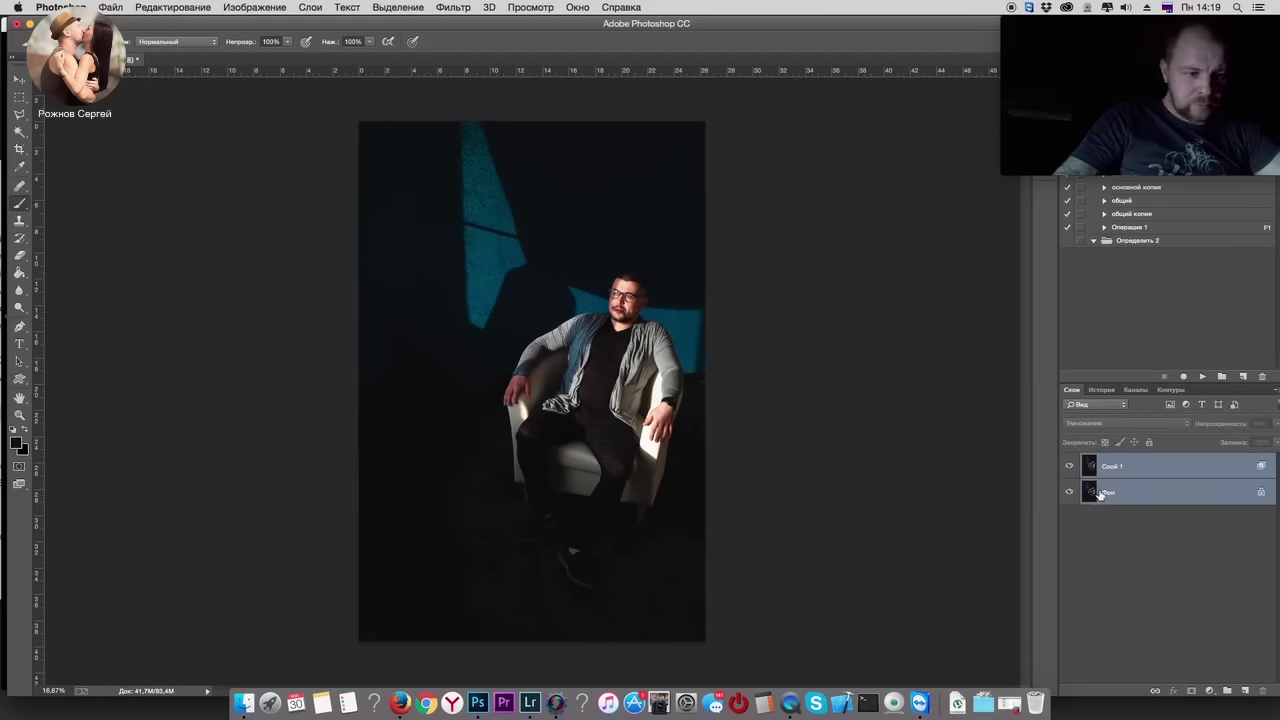
key("ctrl+e")
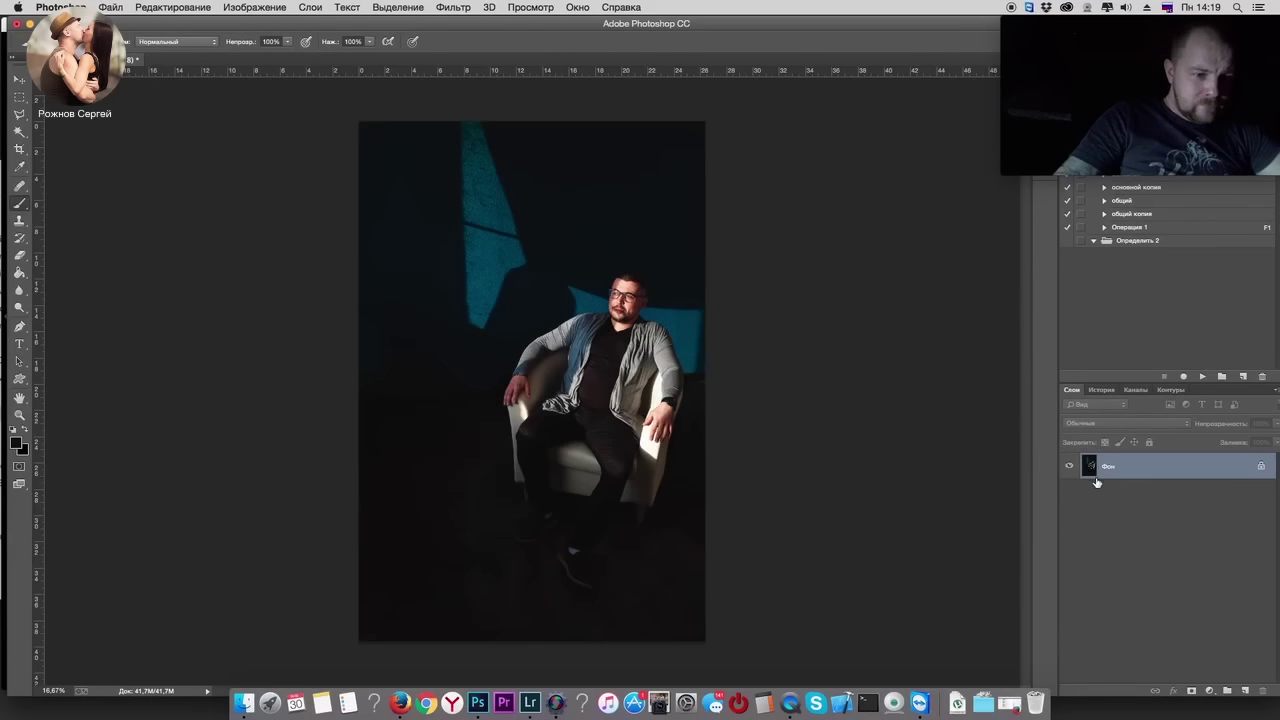
key("ctrl+j")
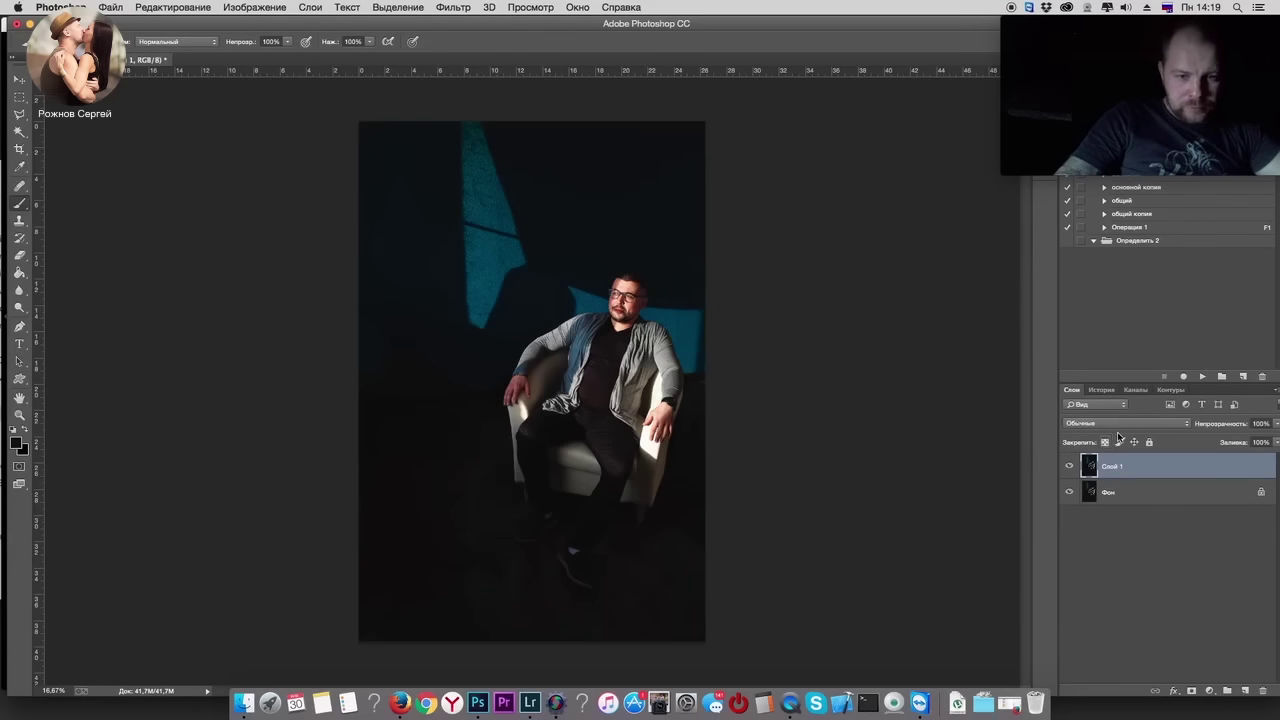
left_click(1120, 424)
left_click(1090, 507)
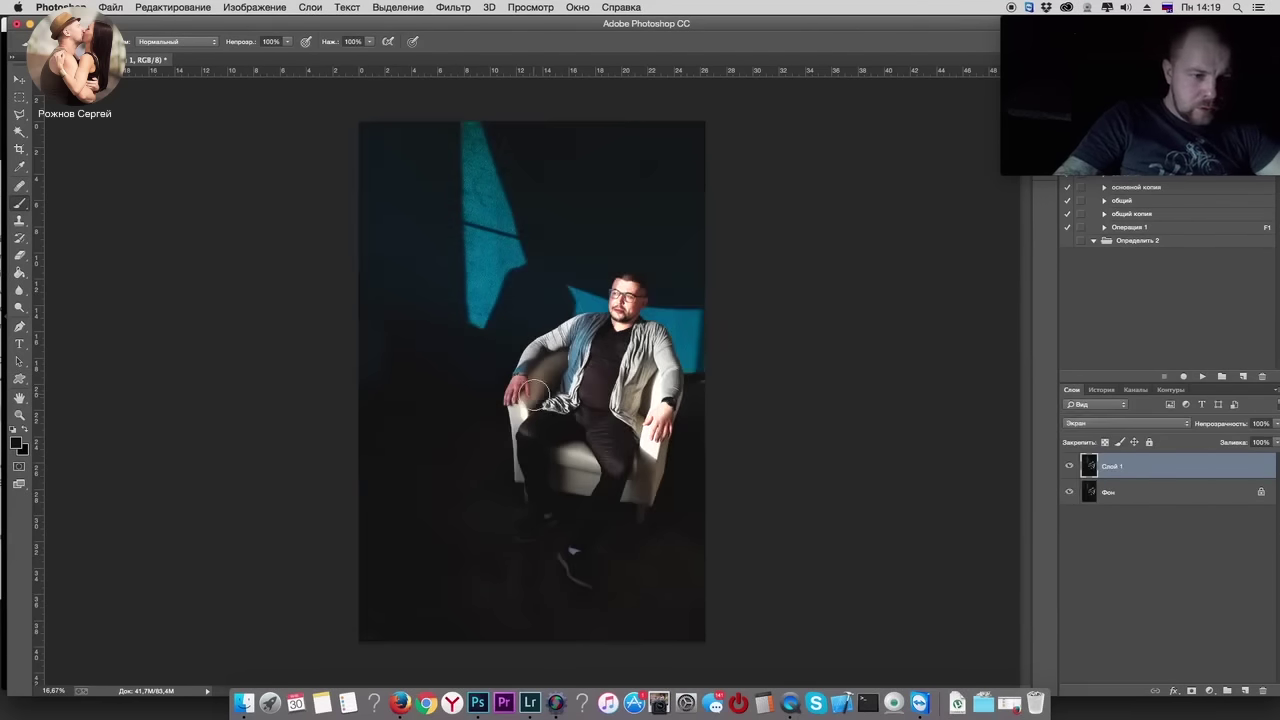
Step: Limit the Screen copy to the shadows with Blend If This Layer at 13/49
double_click(1082, 471)
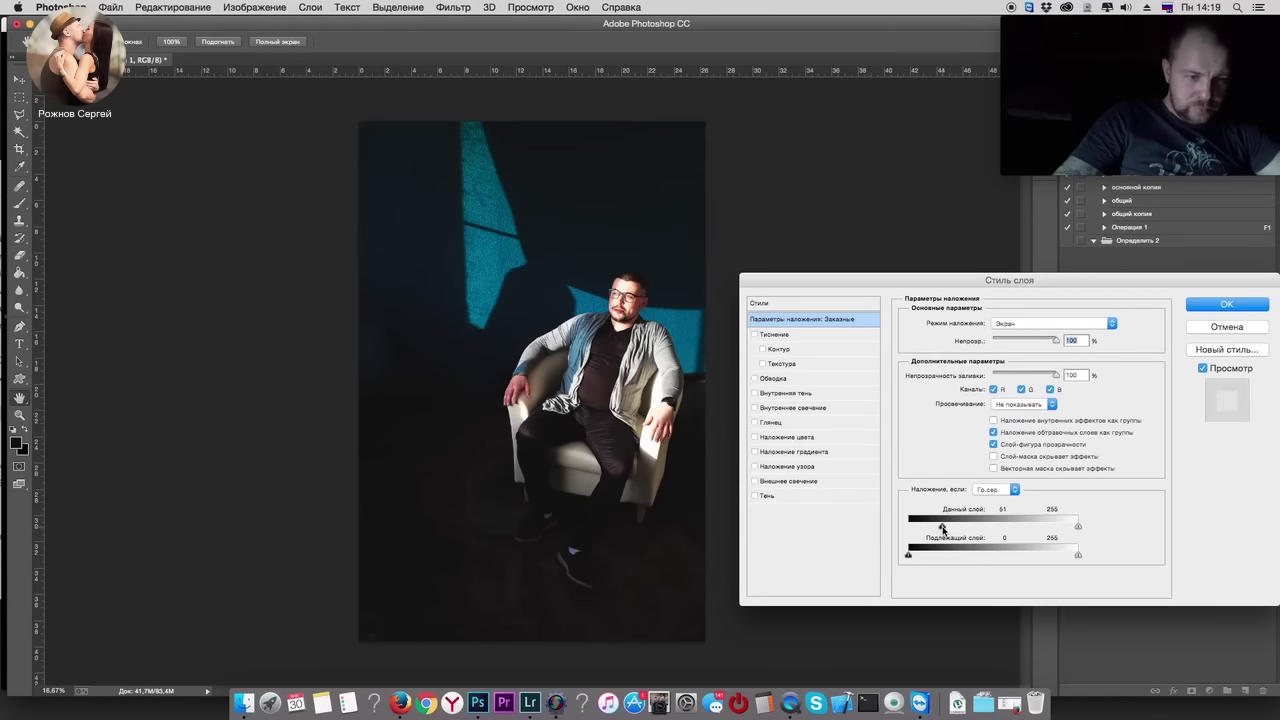
mouse_move(942, 528)
left_mouse_down()
mouse_move(917, 529)
mouse_move(936, 531)
left_mouse_up()
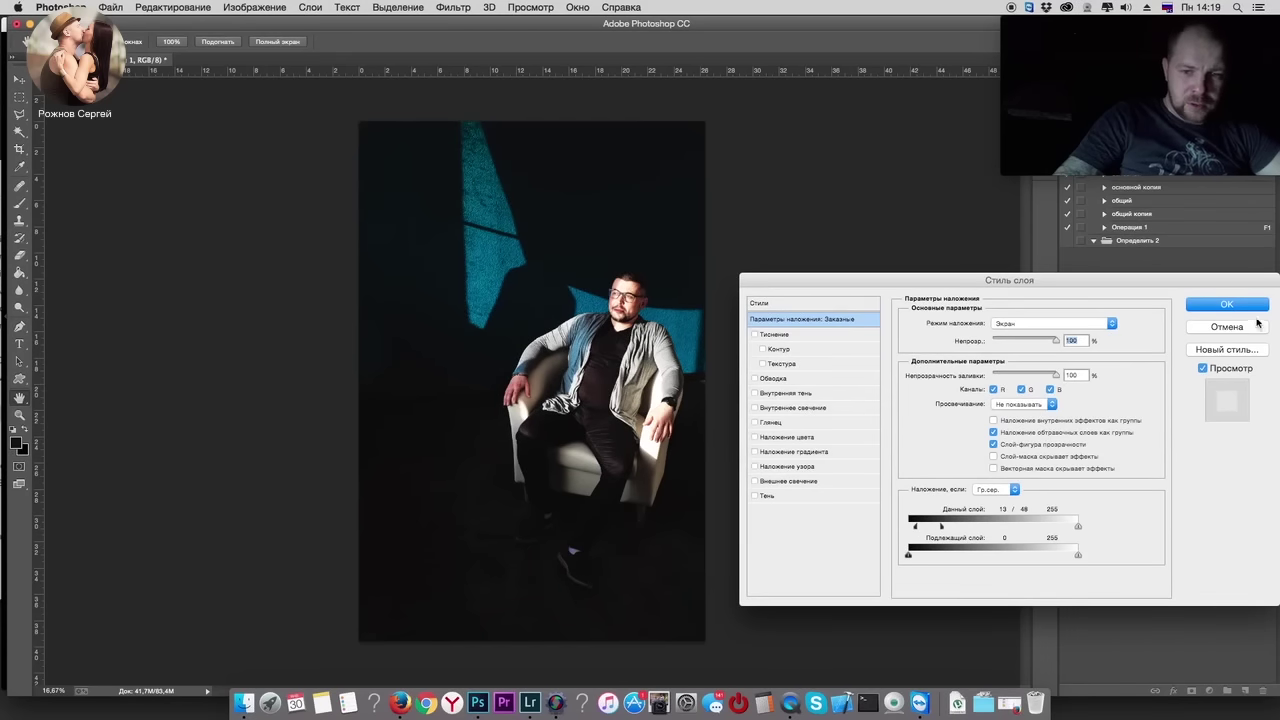
left_click(1227, 304)
Step: Hide the brightening behind a black mask and paint it back over the chest and legs
left_click(1191, 691, "alt")
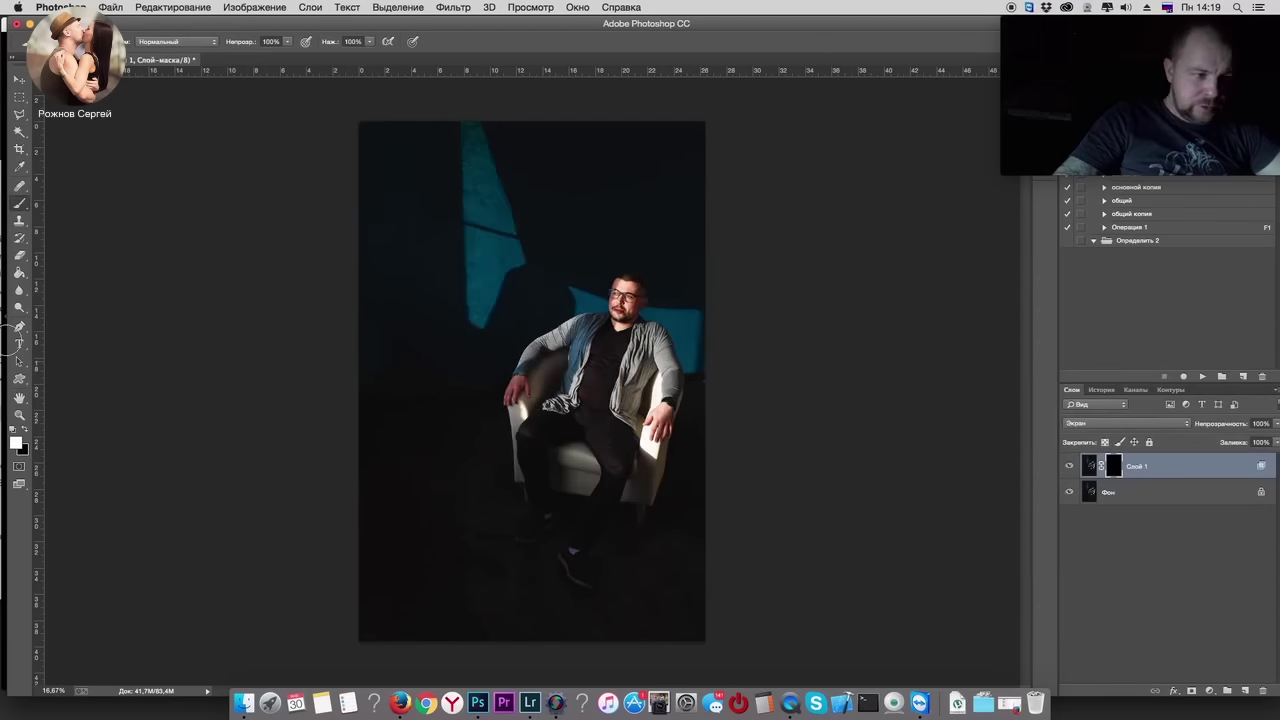
left_click_drag(602, 360, 621, 501)
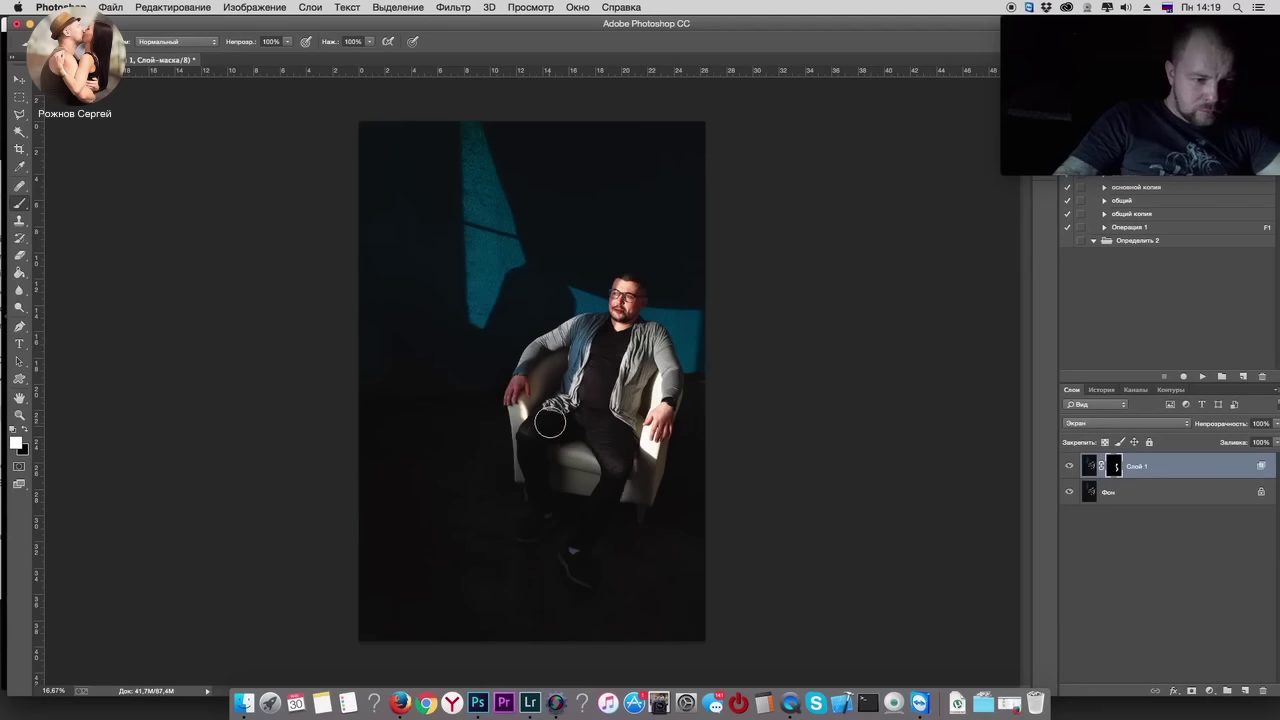
double_click(1112, 467)
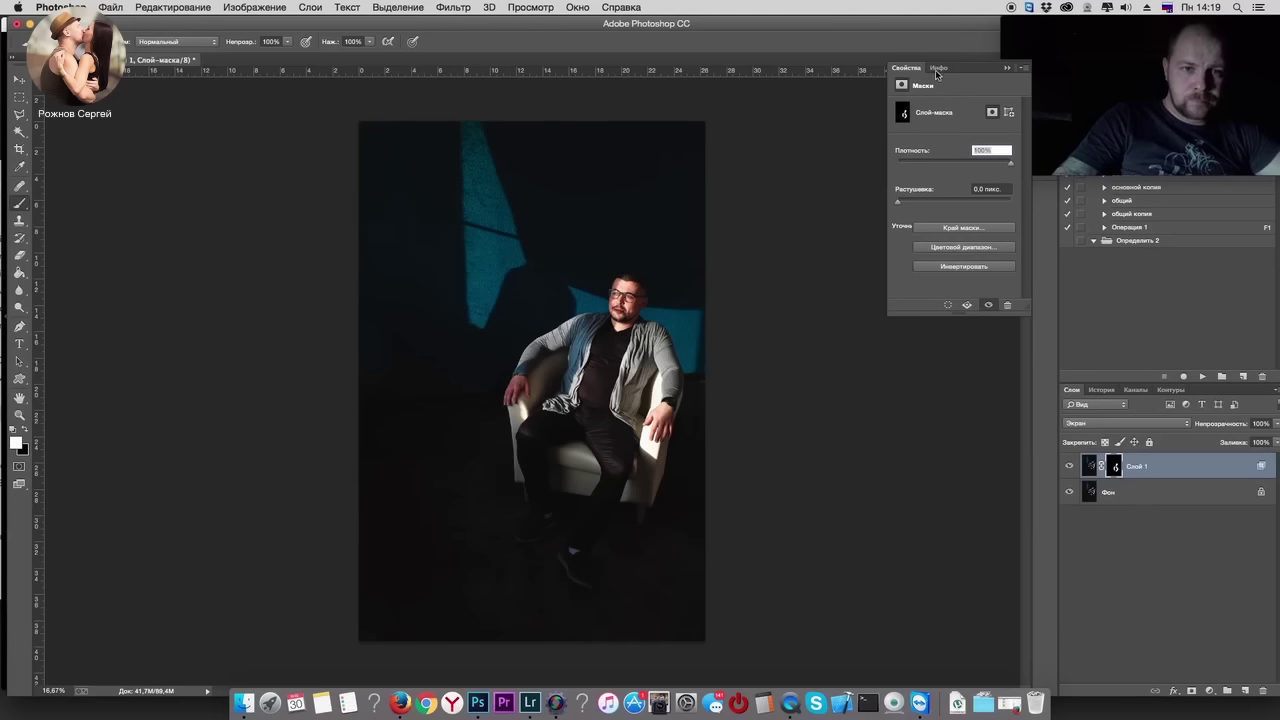
left_click(1007, 69)
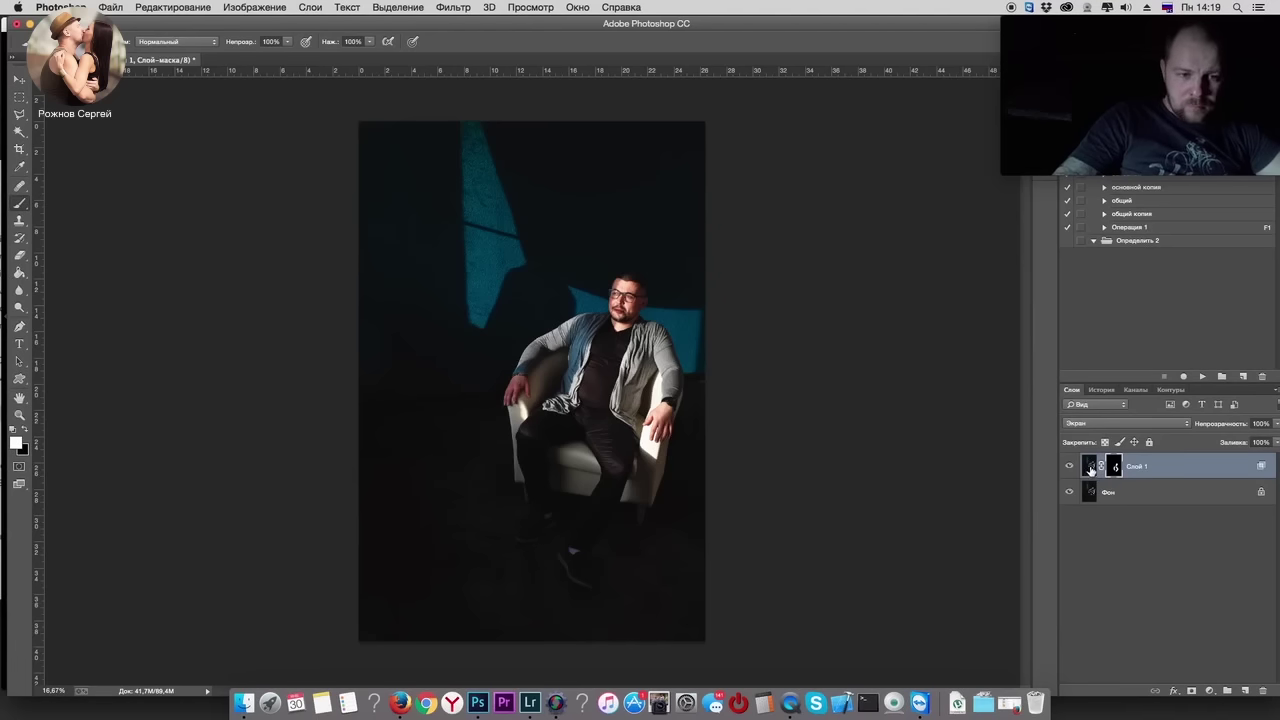
double_click(1090, 469)
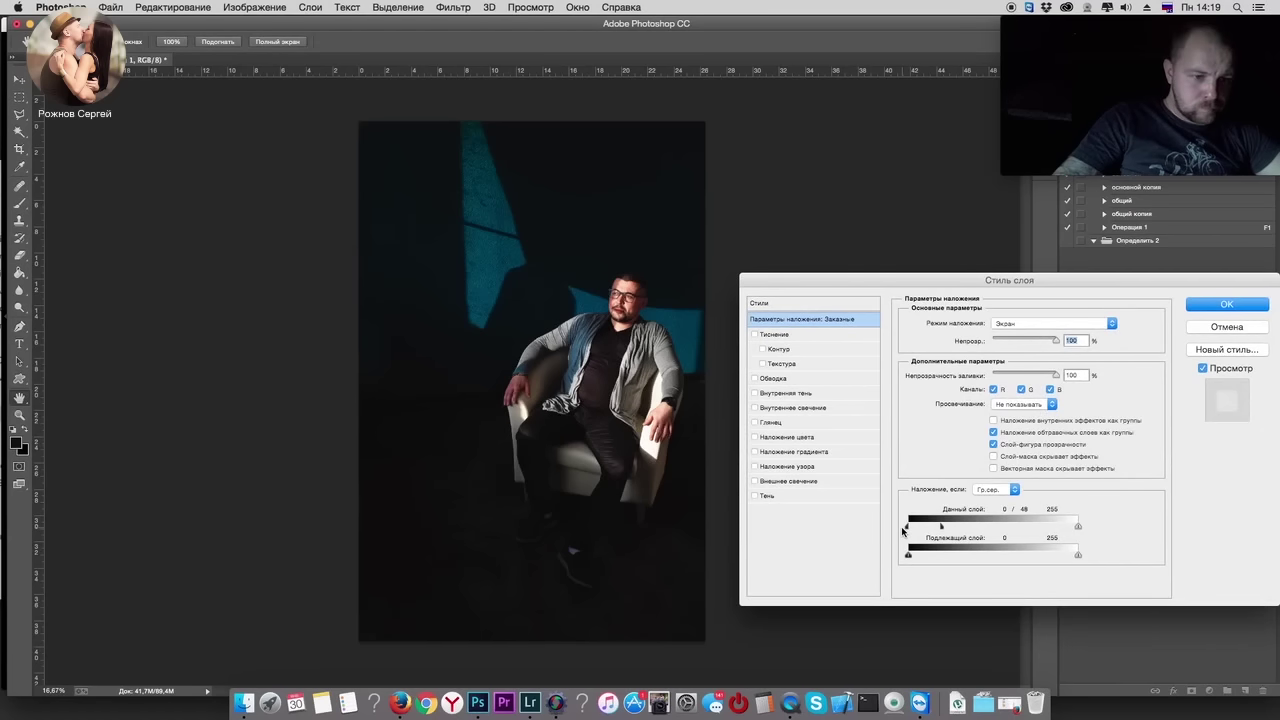
left_click(1252, 299)
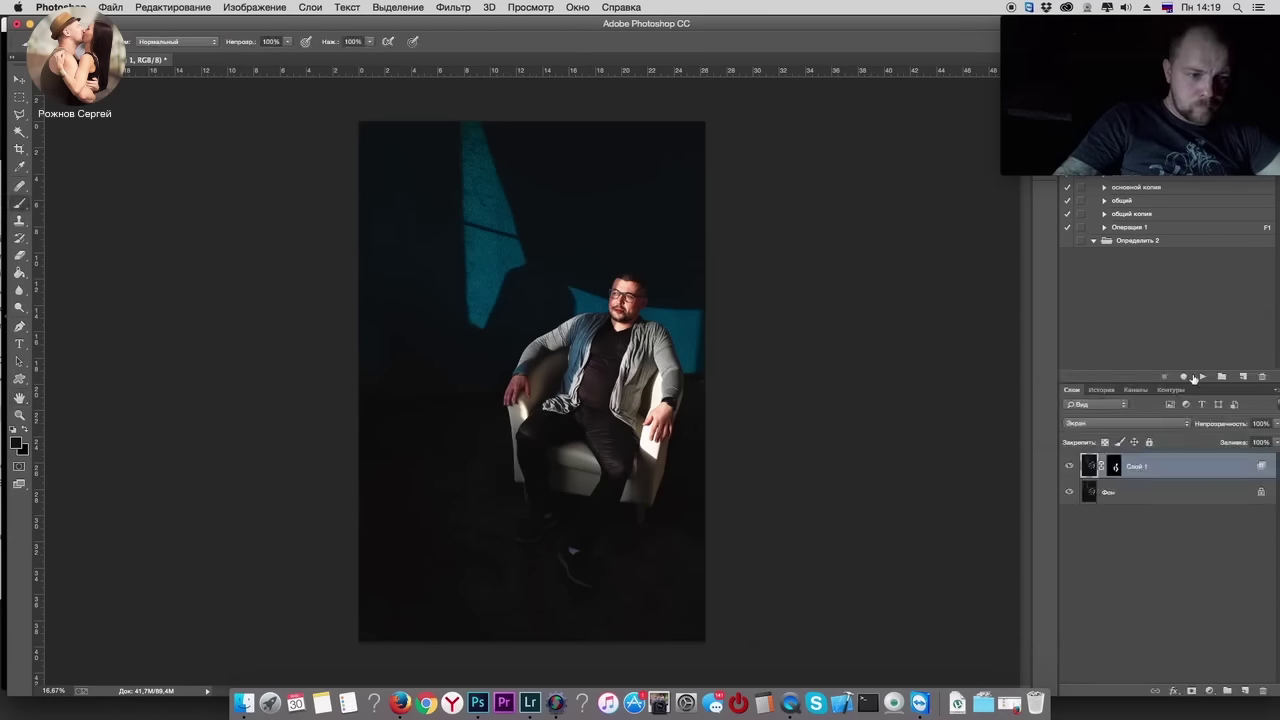
left_click(1103, 505, "shift")
Step: Merge the brightening copy down, duplicate the photo and bring up Color Balance for the copy
key("ctrl+e")
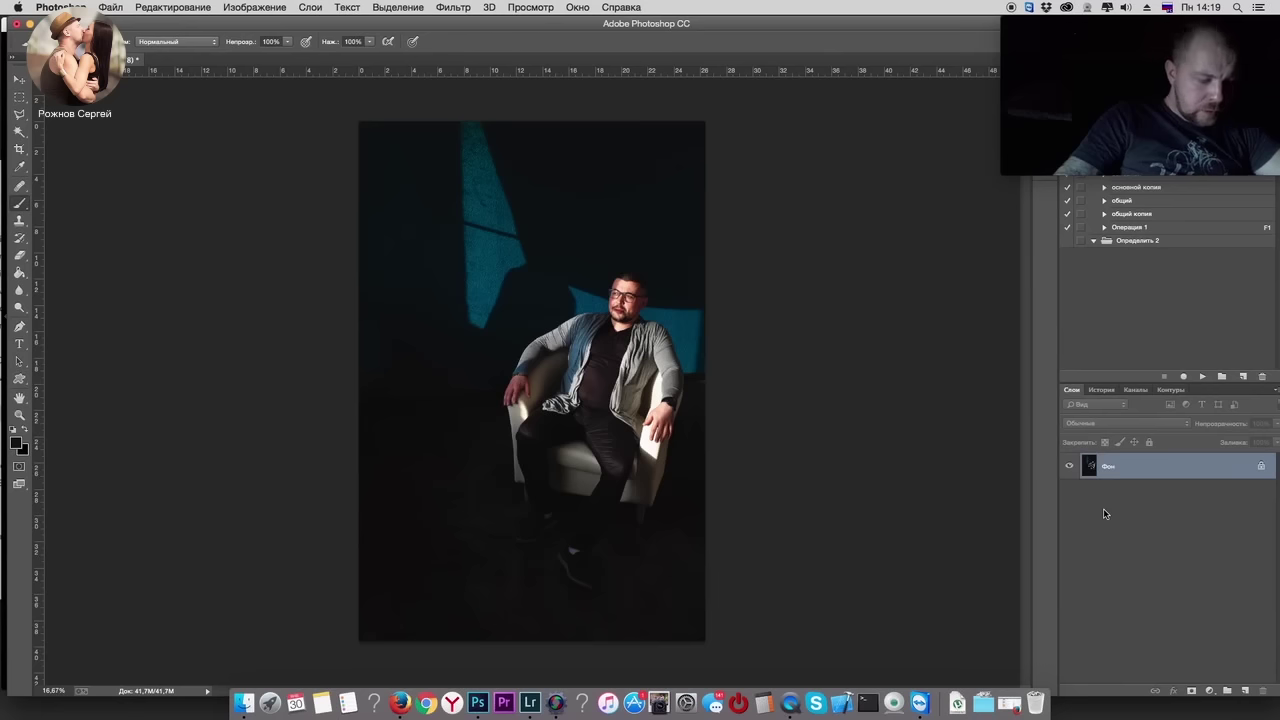
key("ctrl+b")
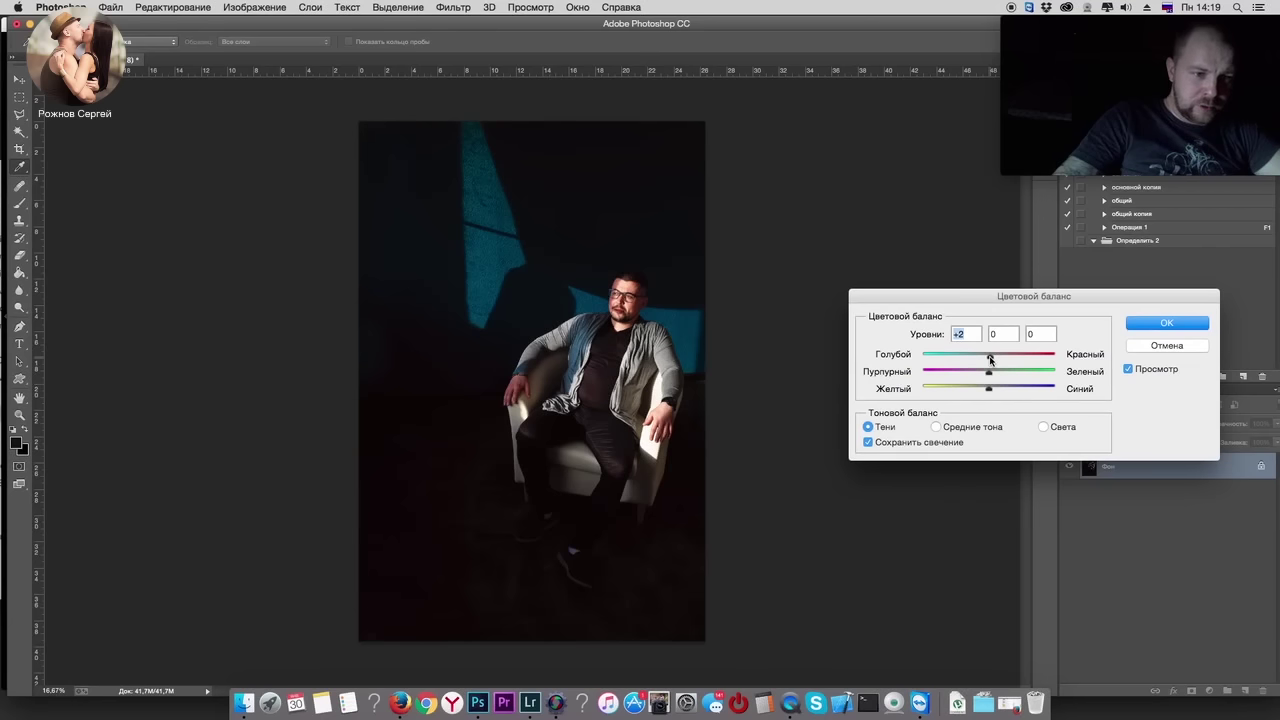
left_click(1166, 346)
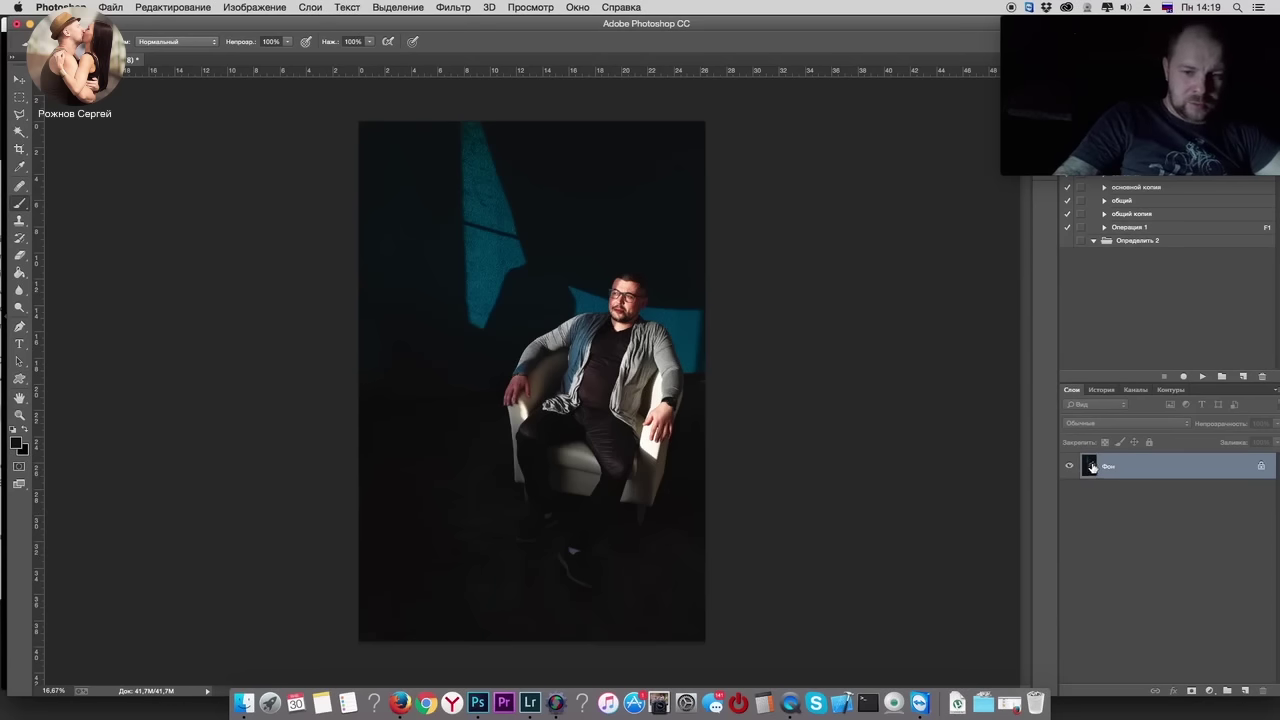
key("ctrl+j")
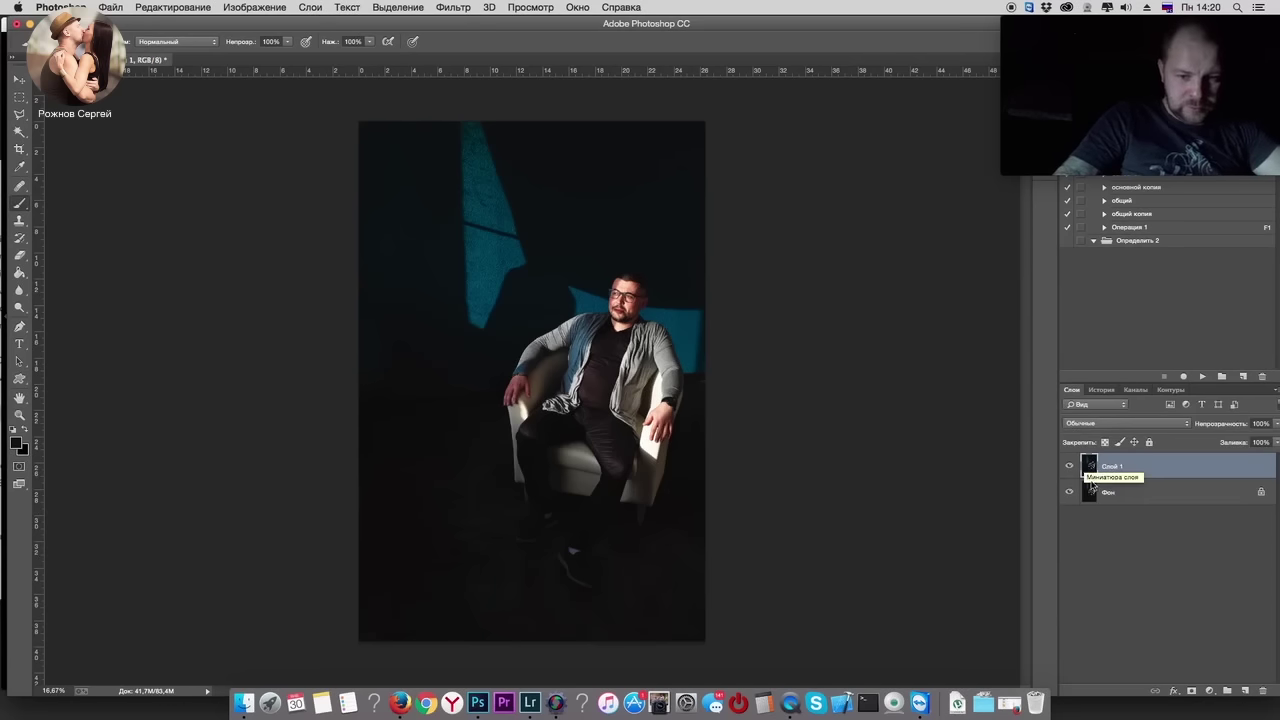
key("ctrl+b")
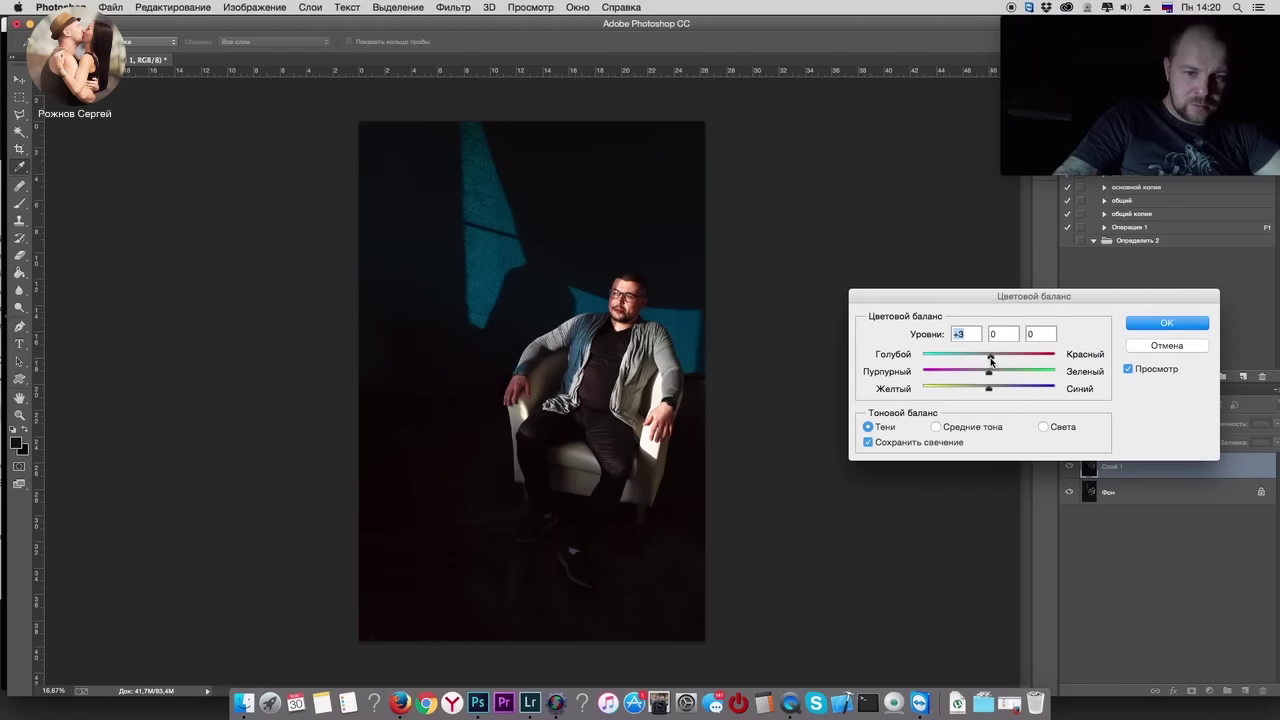
Step: Apply the +3 red shadow shift and merge both layers into one
left_click(1160, 323)
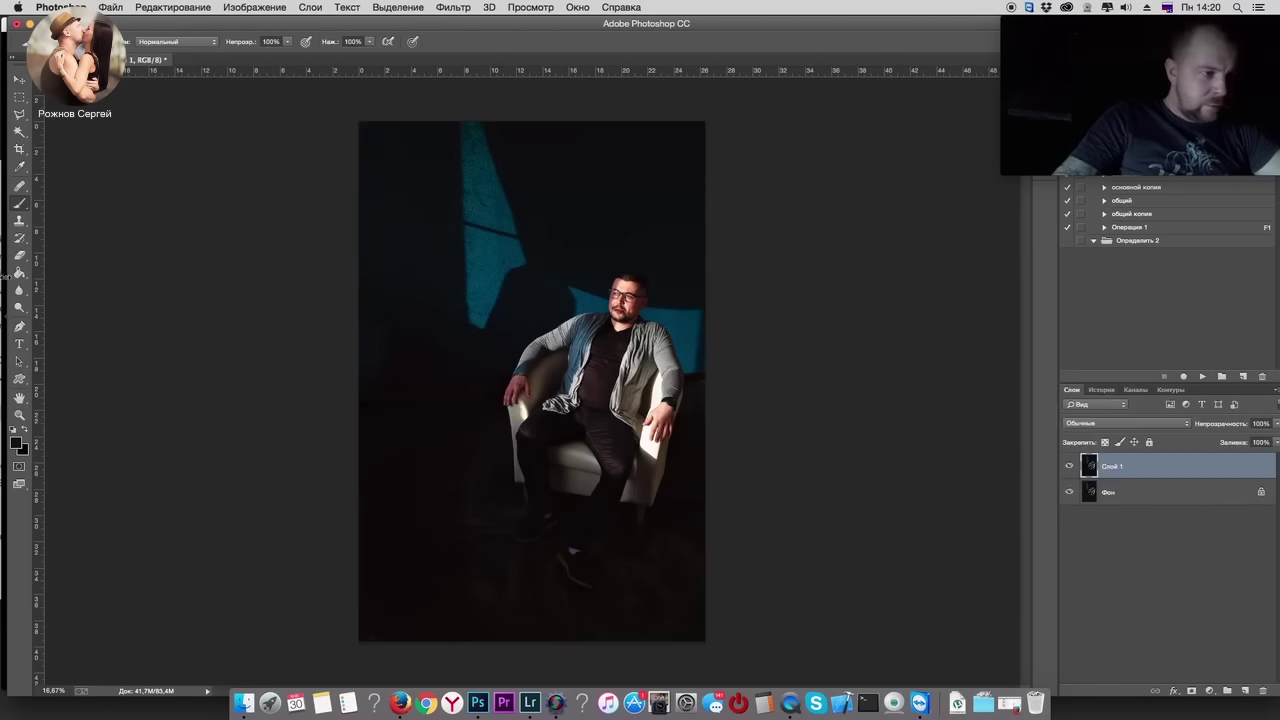
key("e")
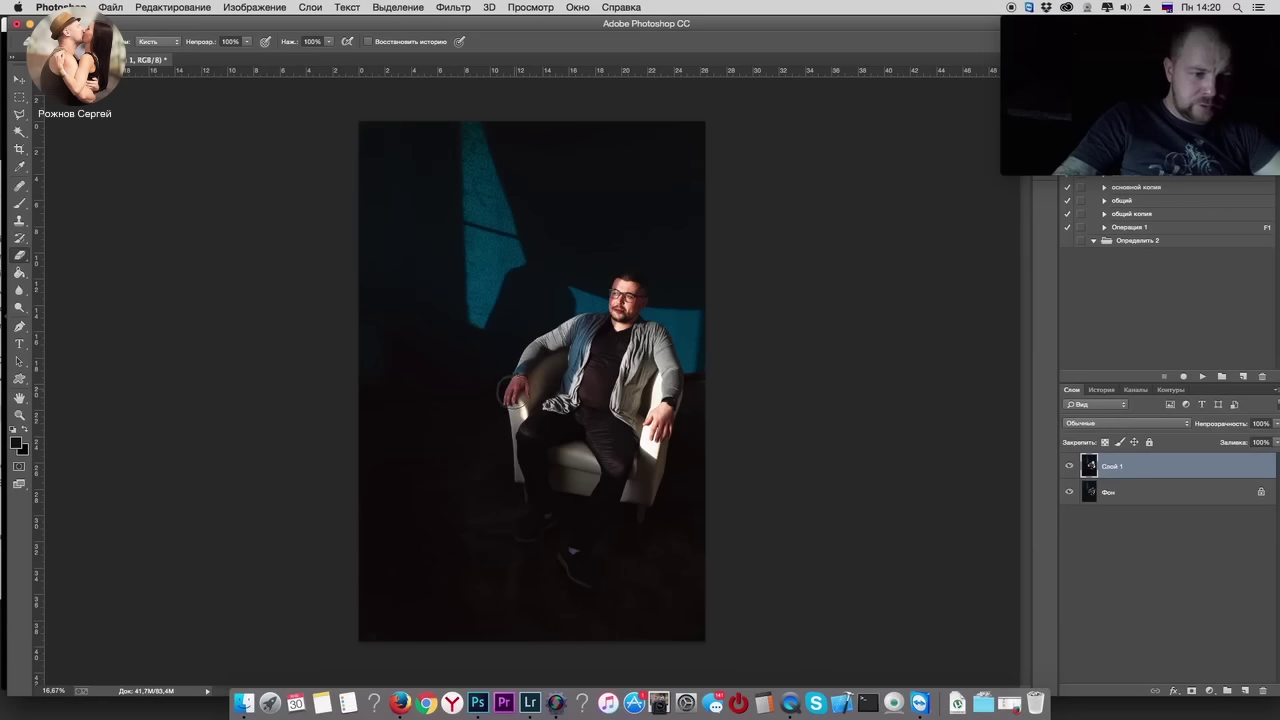
left_click(1088, 495, "shift")
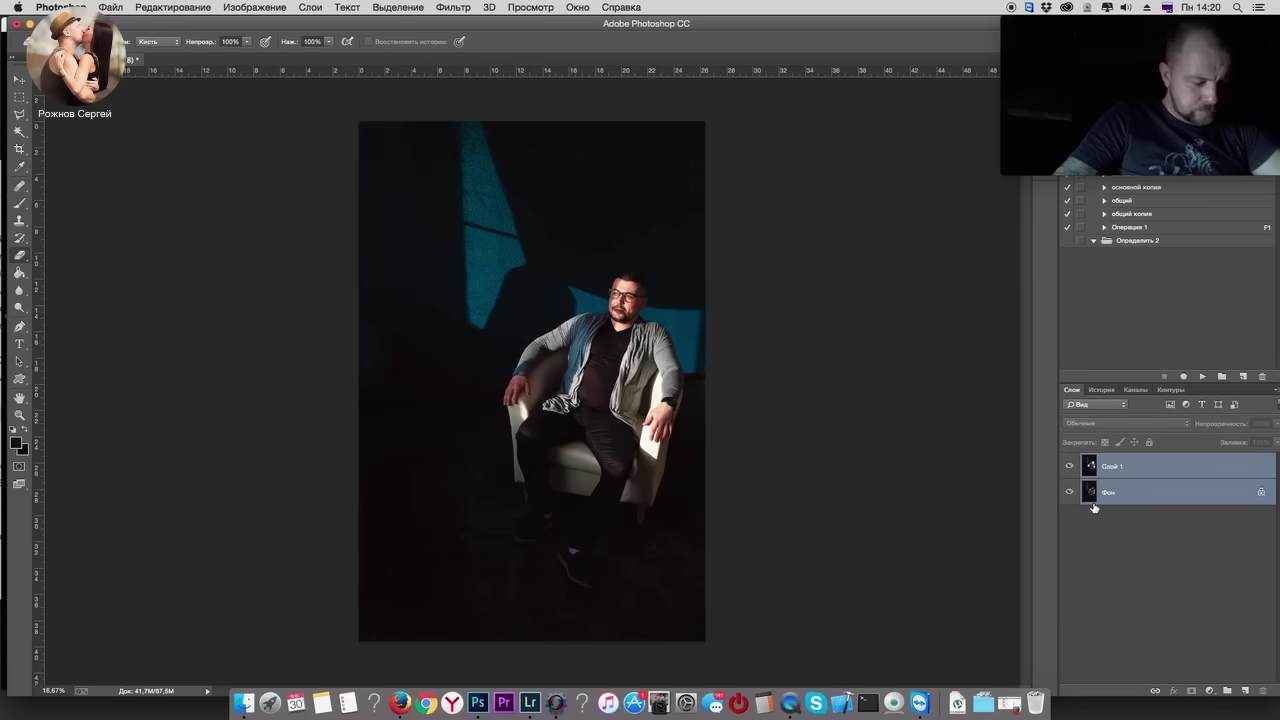
key("ctrl+e")
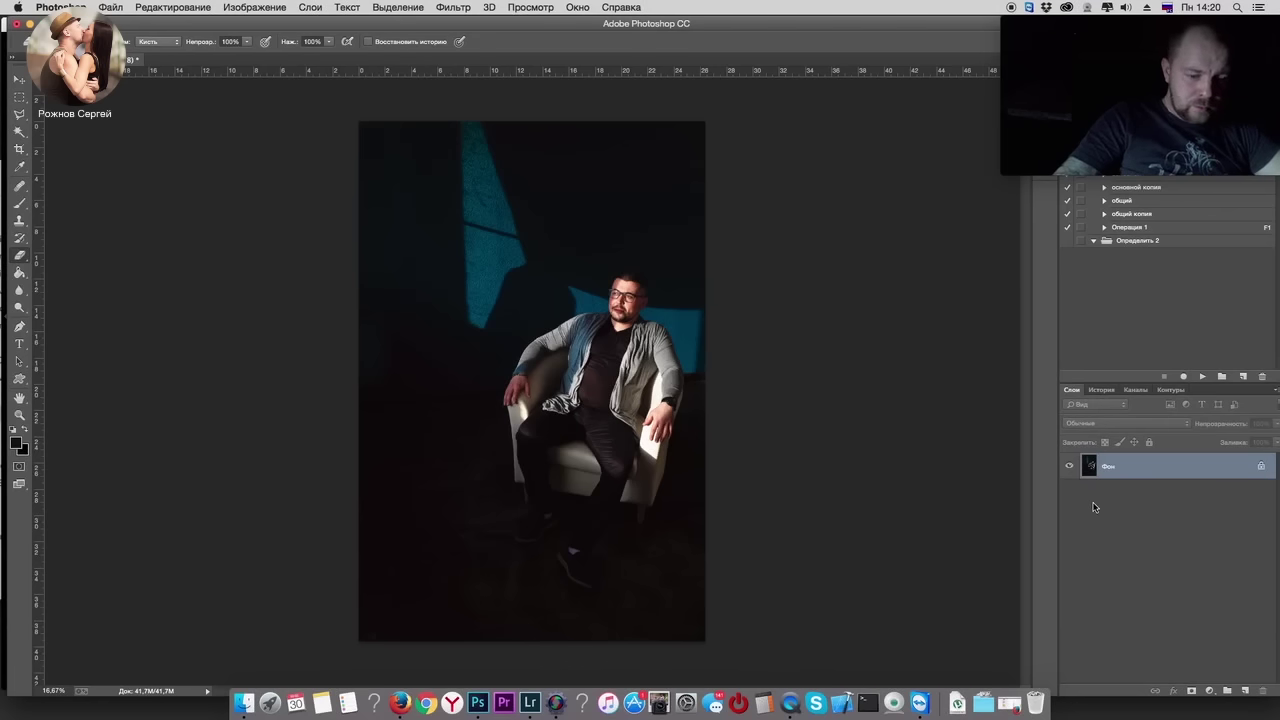
Step: Compare the original b-1.jpg snapshot against the latest edit in History
left_click(1101, 389)
left_click(1084, 409)
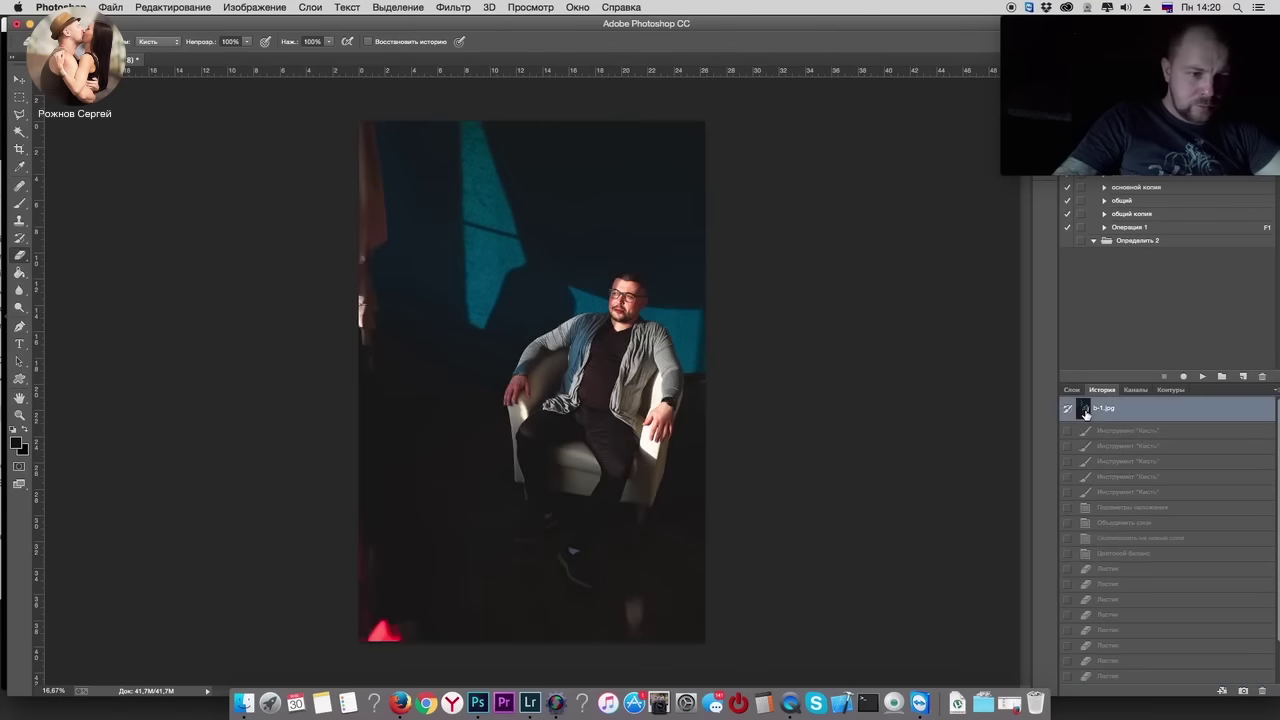
key("ctrl+z")
key("ctrl+z")
key("ctrl+z")
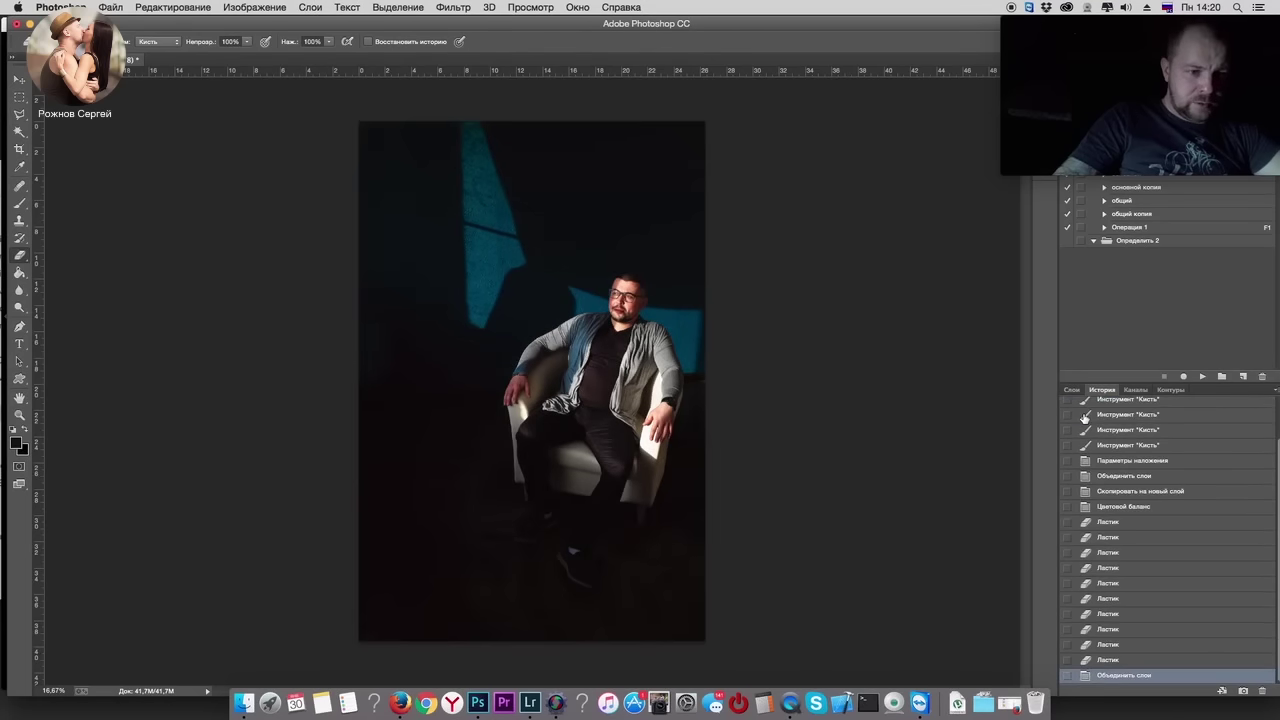
key("ctrl+z")
key("ctrl+z")
key("ctrl+z")
key("ctrl+z")
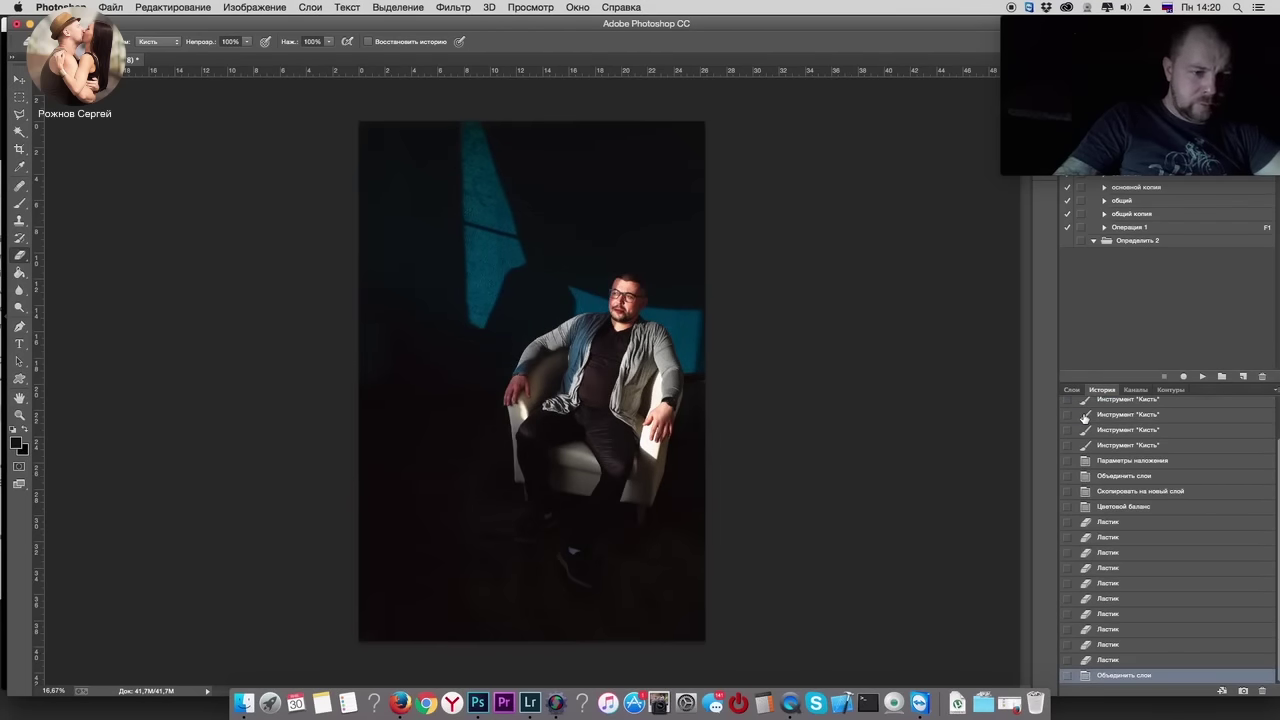
key("ctrl+z")
key("ctrl+z")
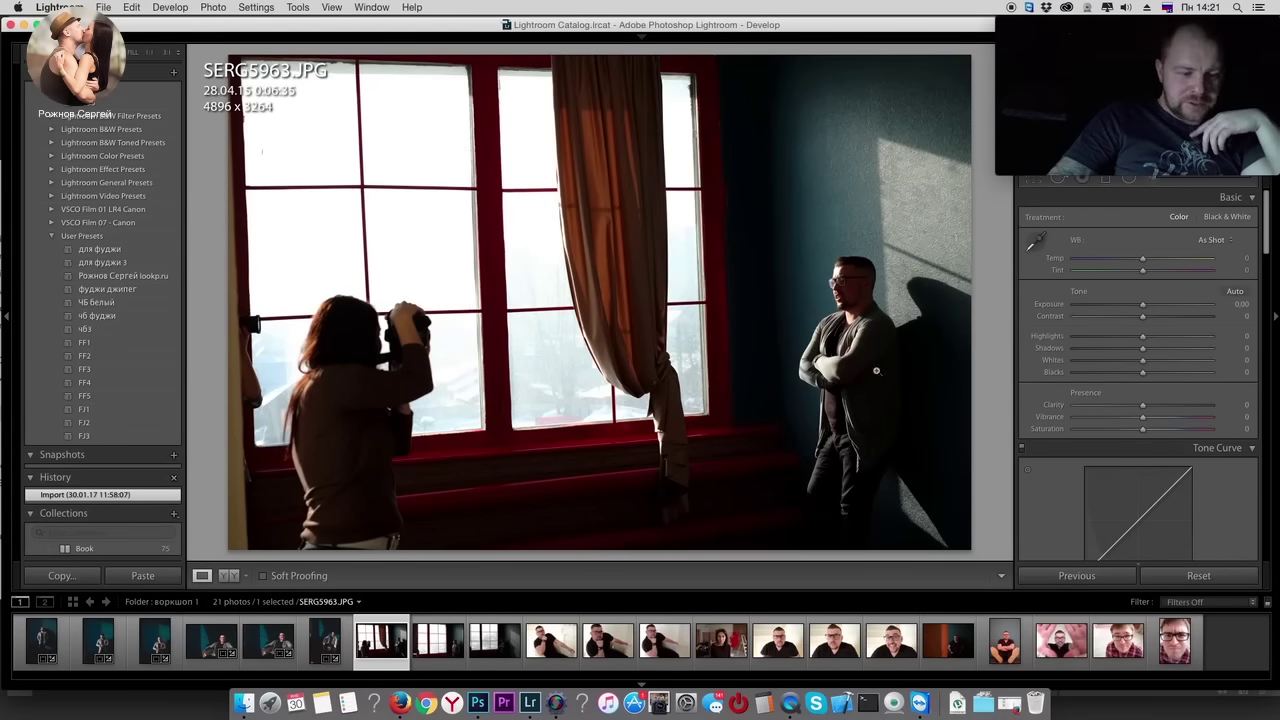
Step: Browse shots SERG5970, SERG5976 and SERG5963, then select the graded portrait SERG5936
left_click(450, 625)
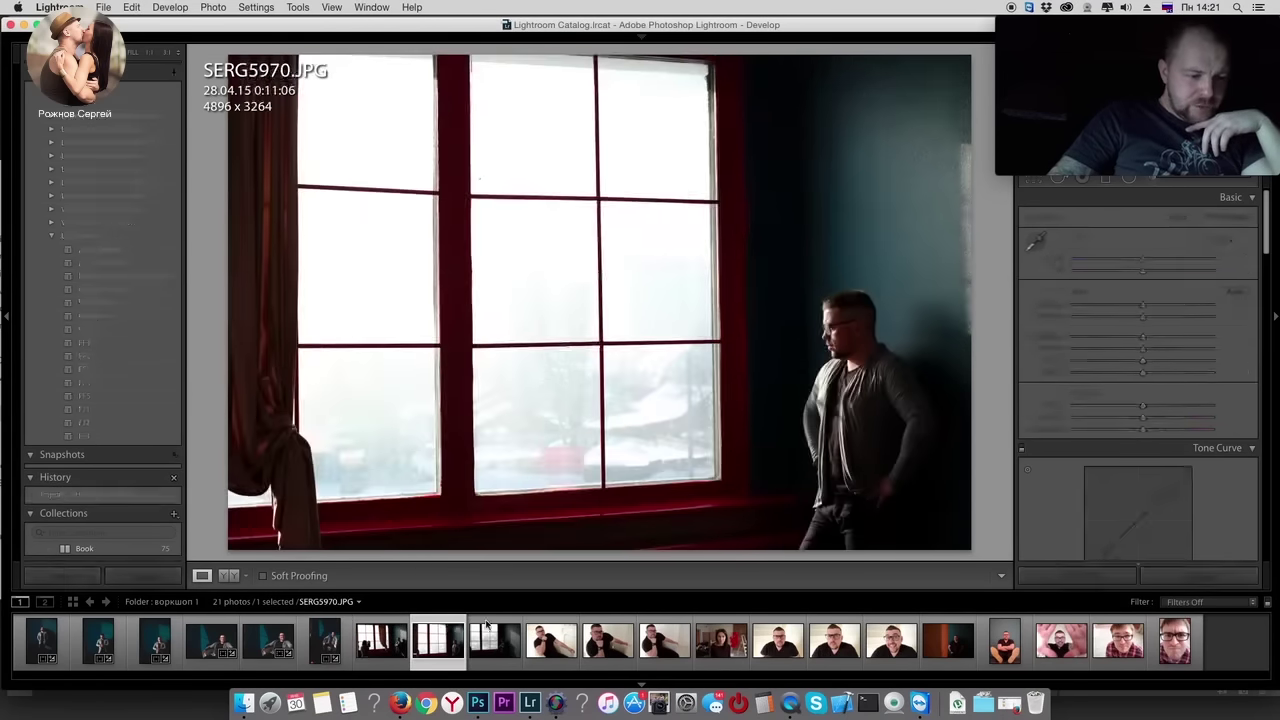
left_click(490, 637)
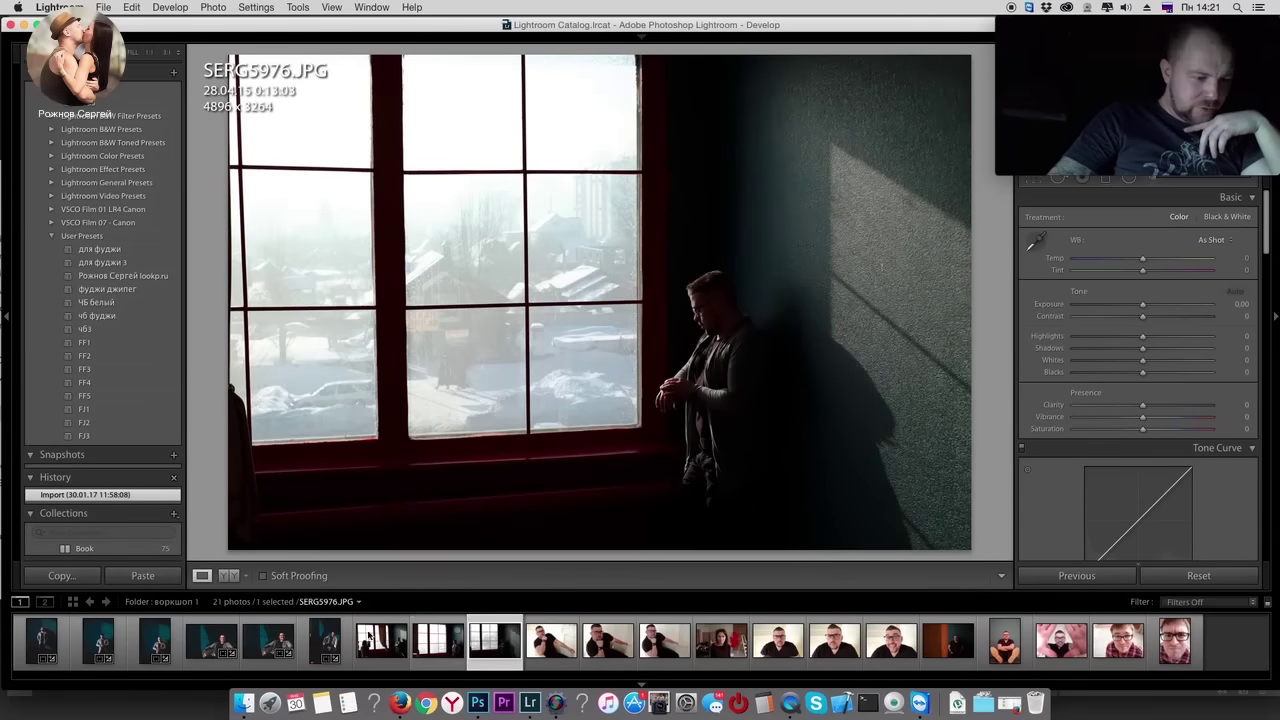
left_click(371, 637)
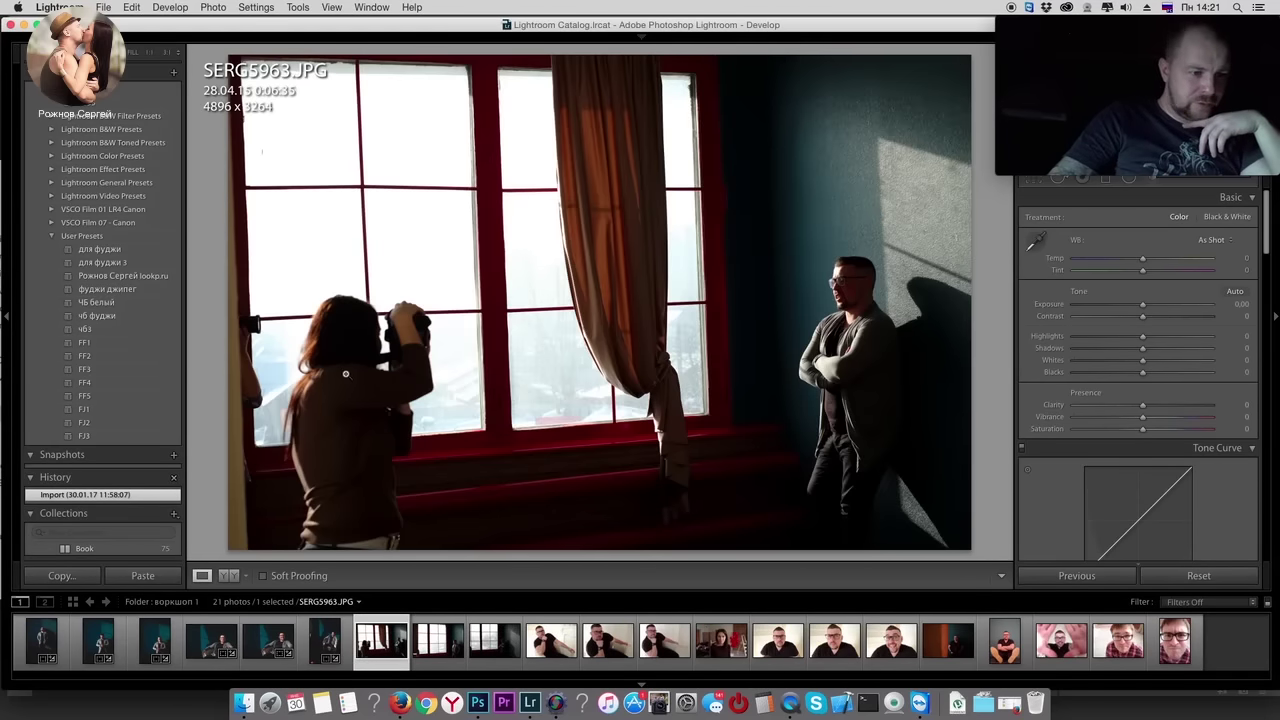
left_click(444, 627)
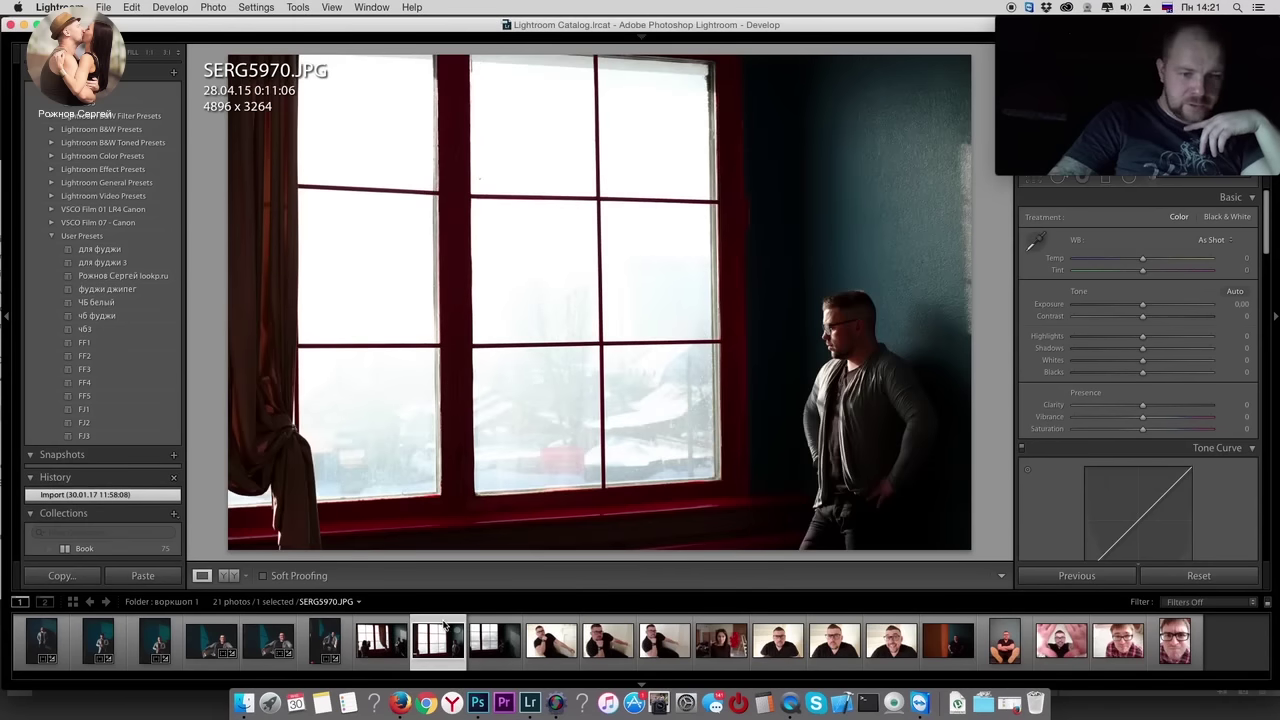
left_click(483, 628)
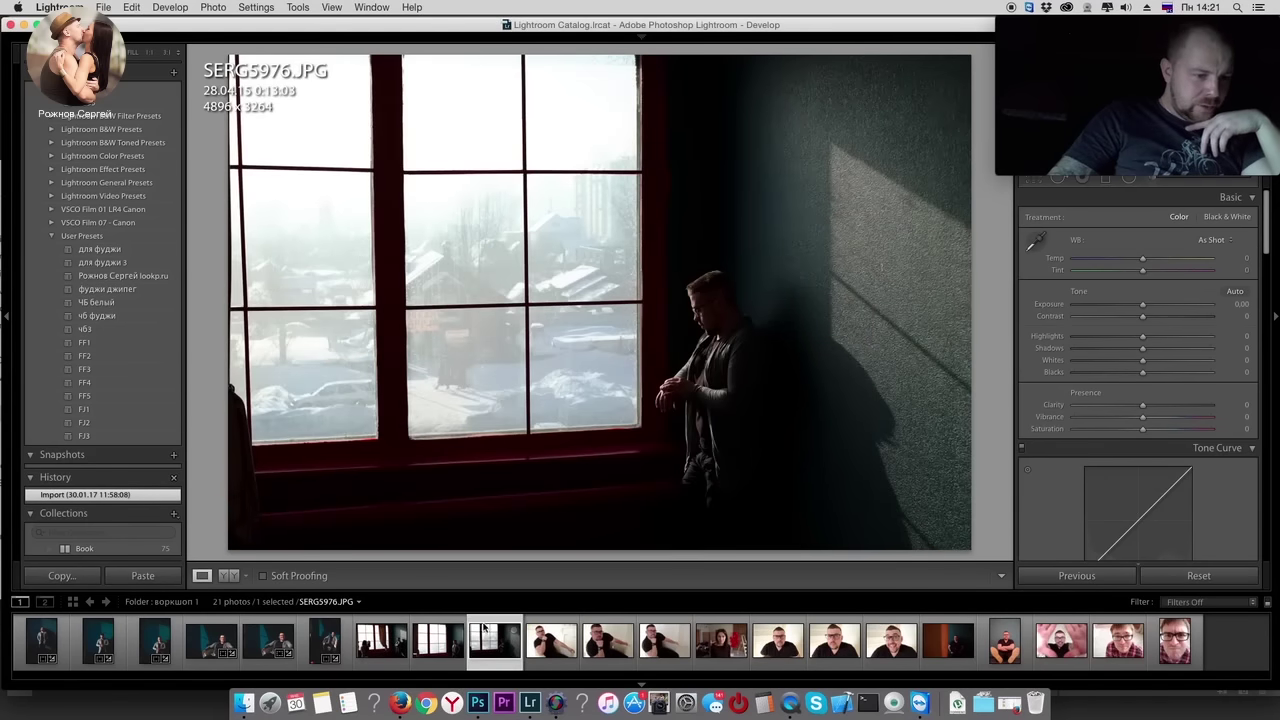
left_click(208, 622)
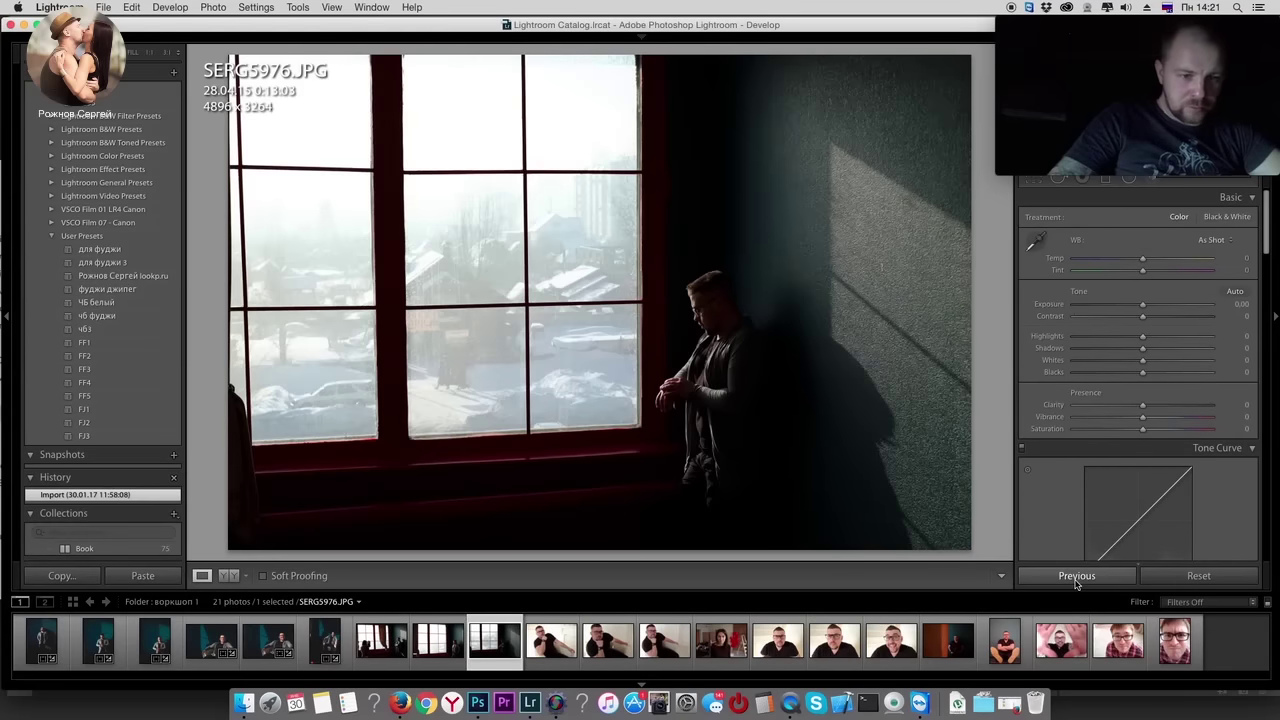
Step: Paste the previous photo's grade onto SERG5976, with saturation +73 and temperature +3
left_click(1076, 578)
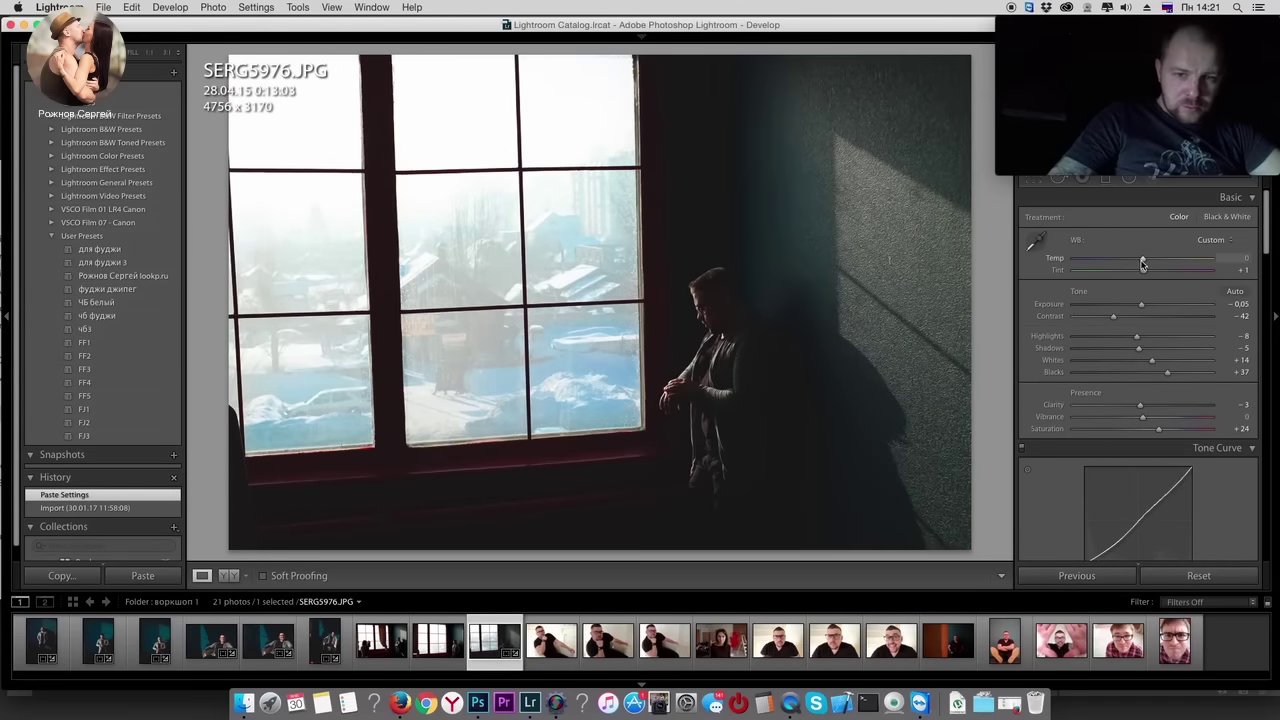
left_click_drag(1100, 66, 1100, 308)
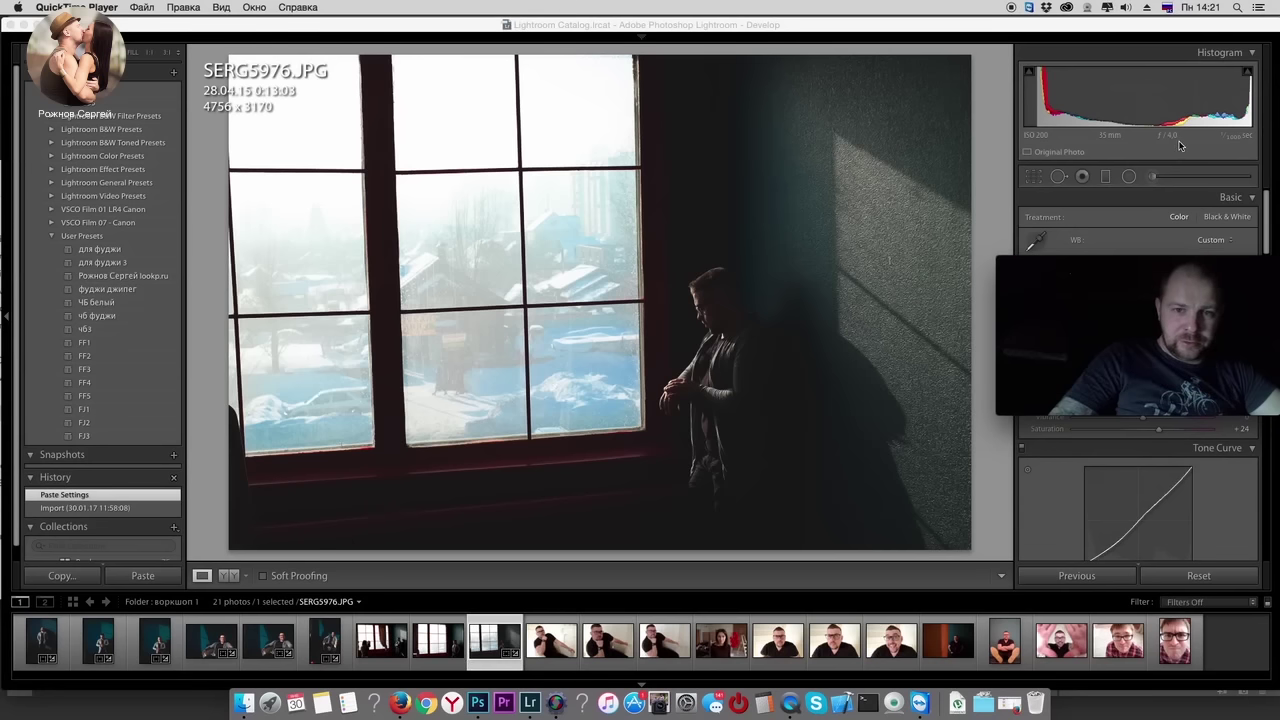
left_click_drag(1199, 260, 1199, 33)
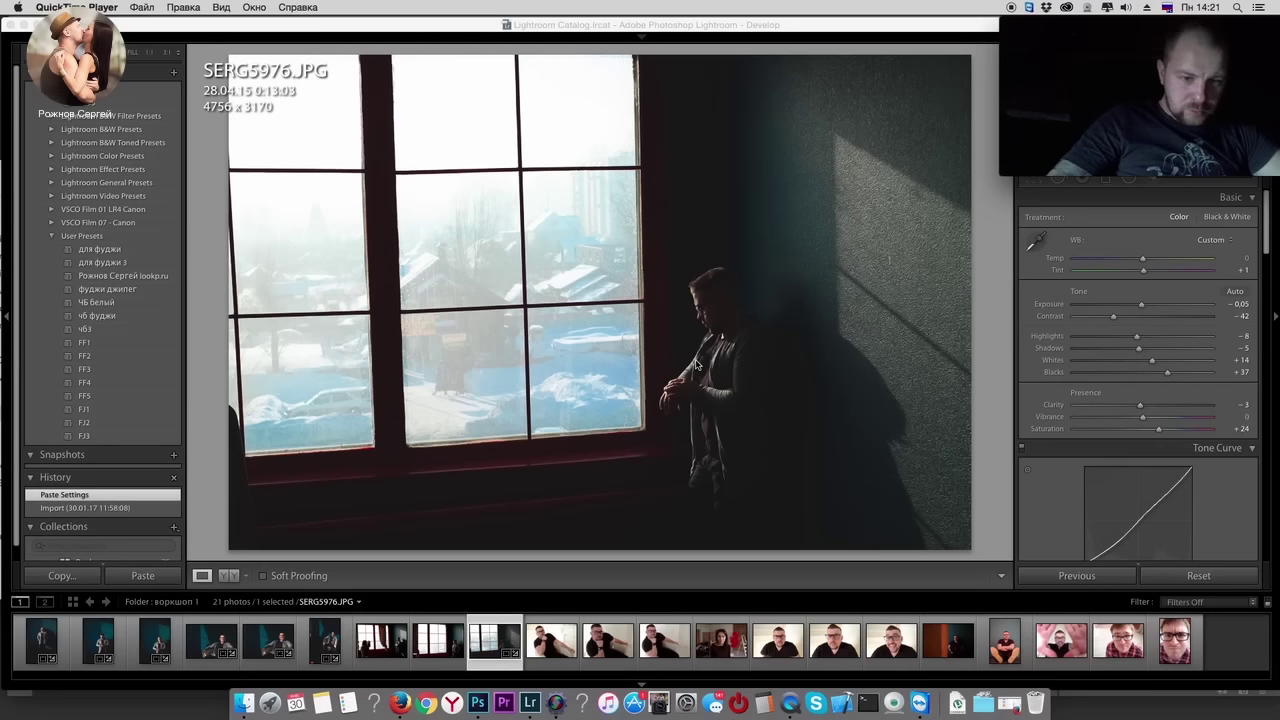
left_click(500, 625)
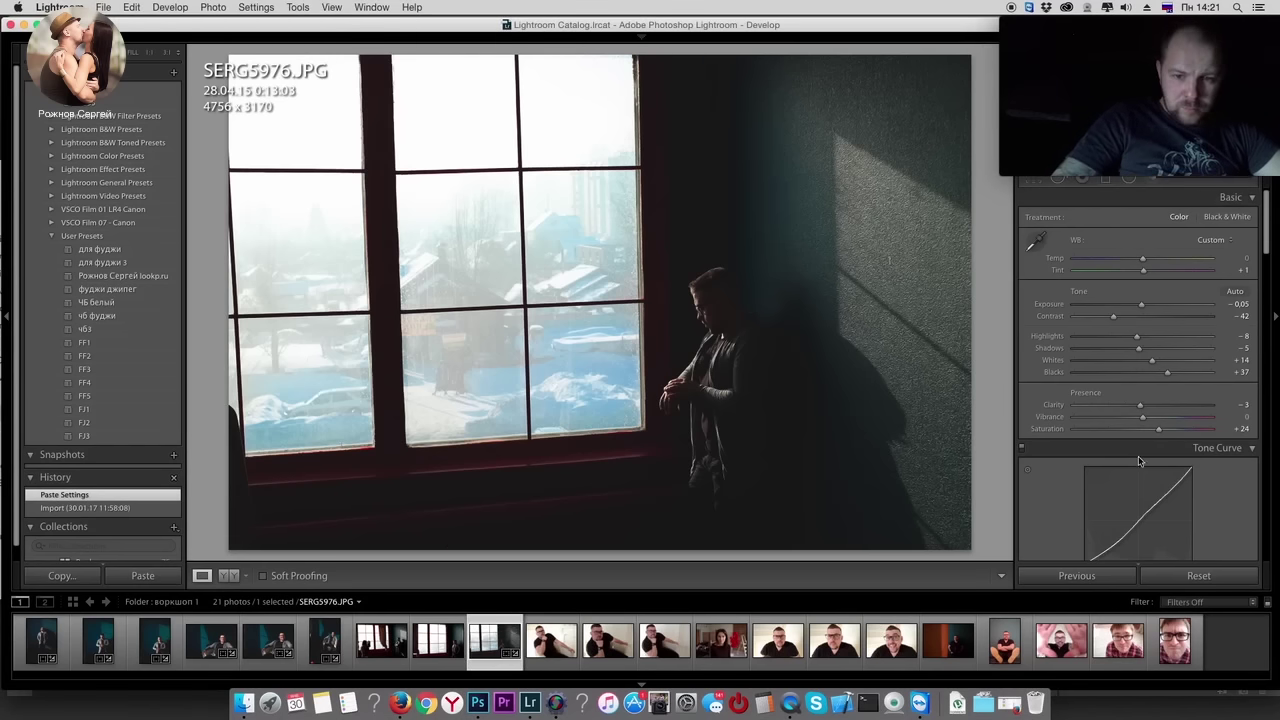
left_click_drag(1158, 428, 1191, 428)
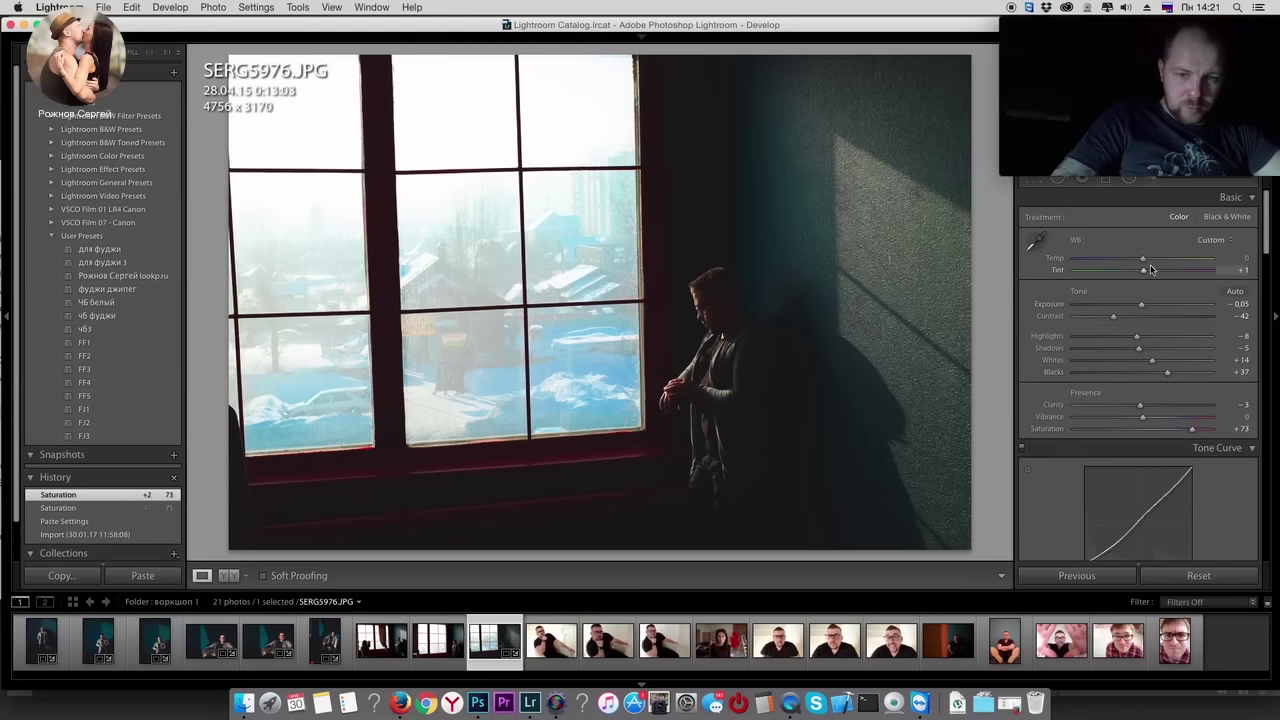
left_click_drag(1144, 259, 1146, 262)
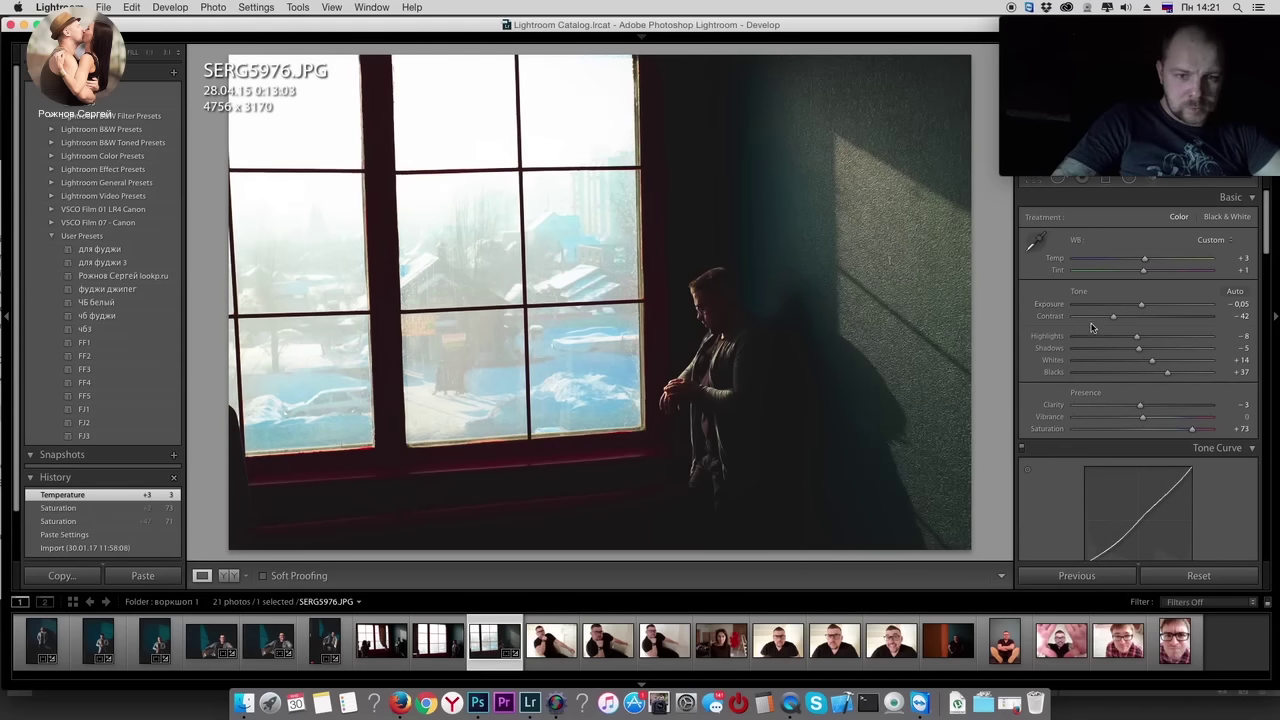
Step: Straighten the photo with Crop & Straighten and lower contrast to -20
left_click(1035, 181)
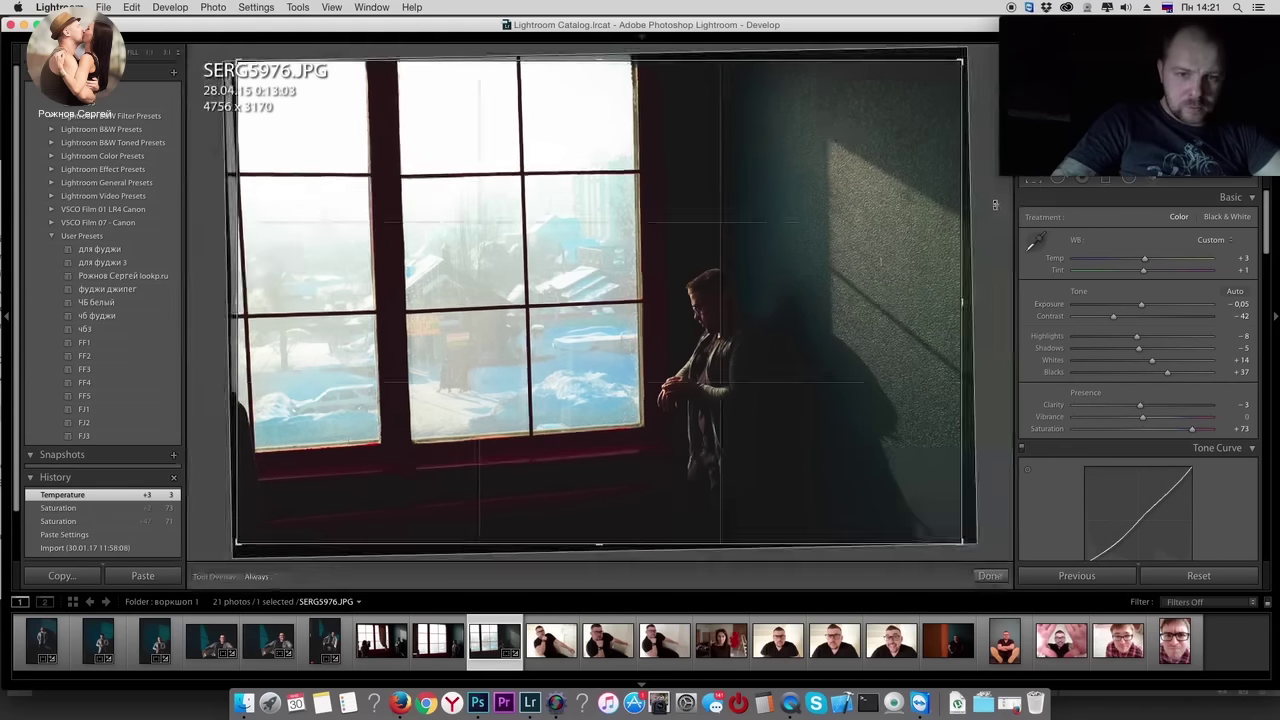
key("Return")
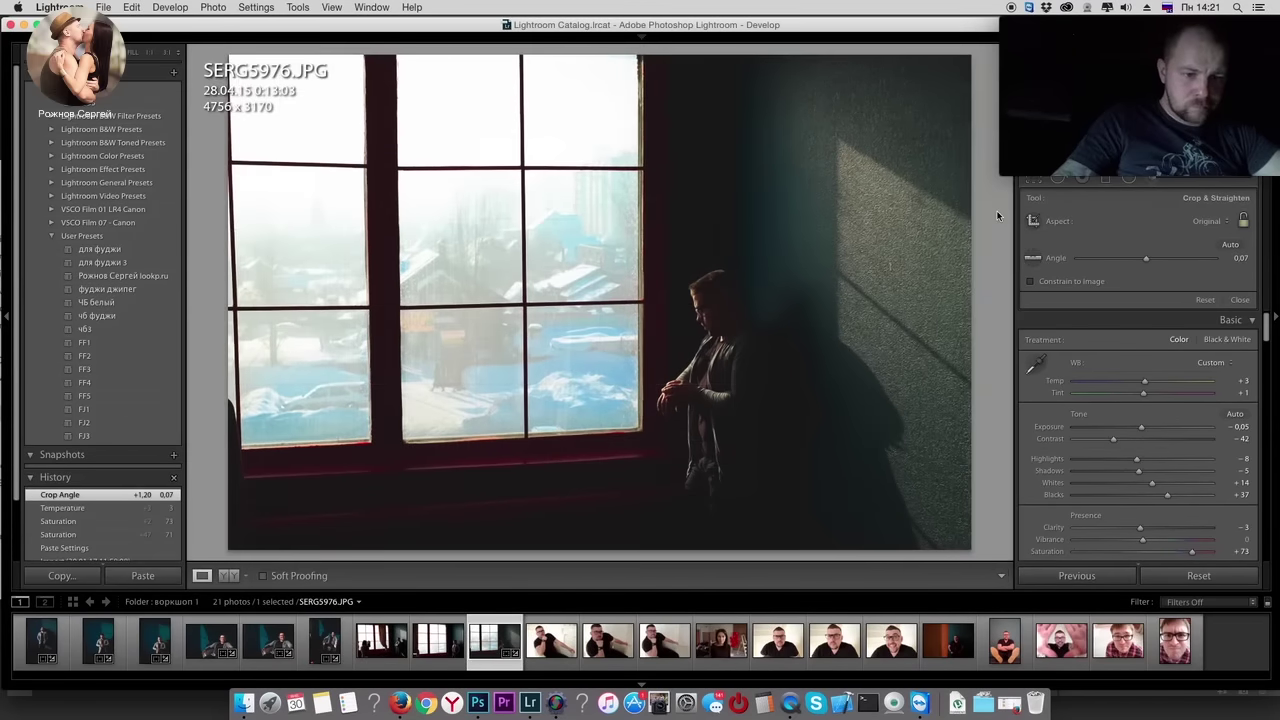
left_click_drag(1113, 316, 1149, 308)
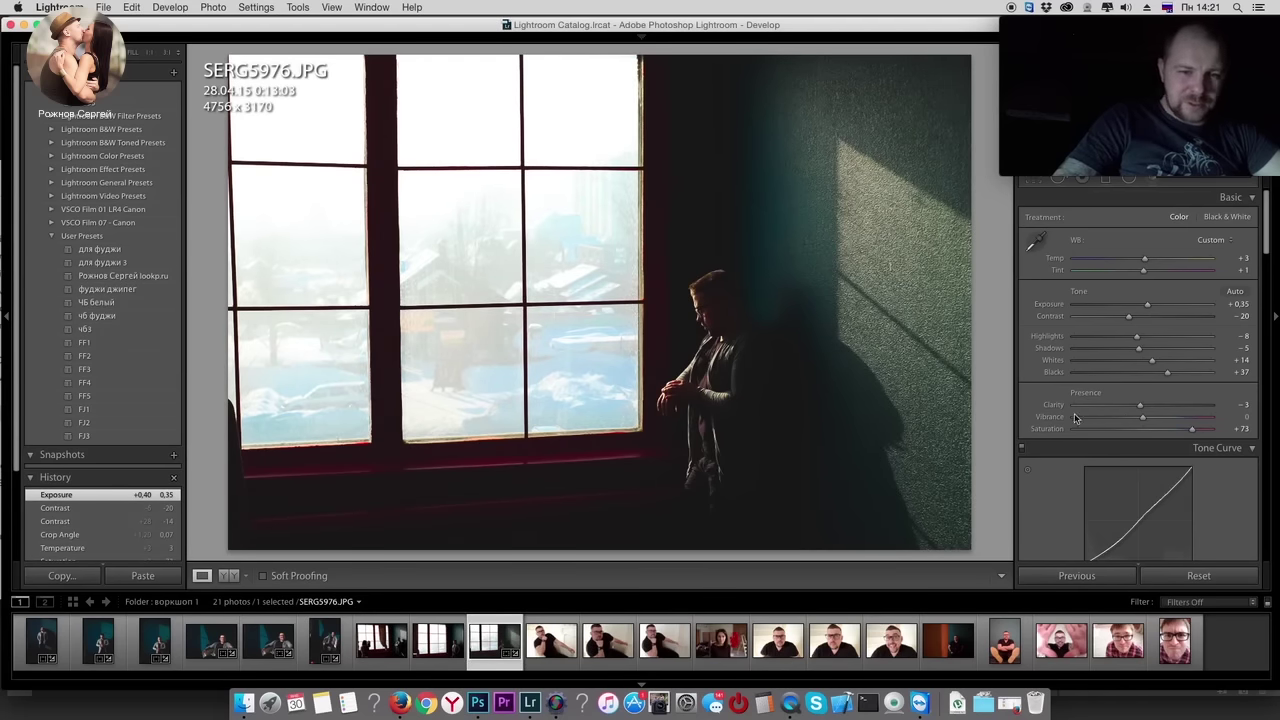
Step: In HSL, shift the Green hue to +100 and the Aqua hue to +76
scroll(1080, 418, "down", 3)
scroll(1100, 420, "down", 3)
scroll(1120, 424, "down", 3)
scroll(1141, 428, "down", 2)
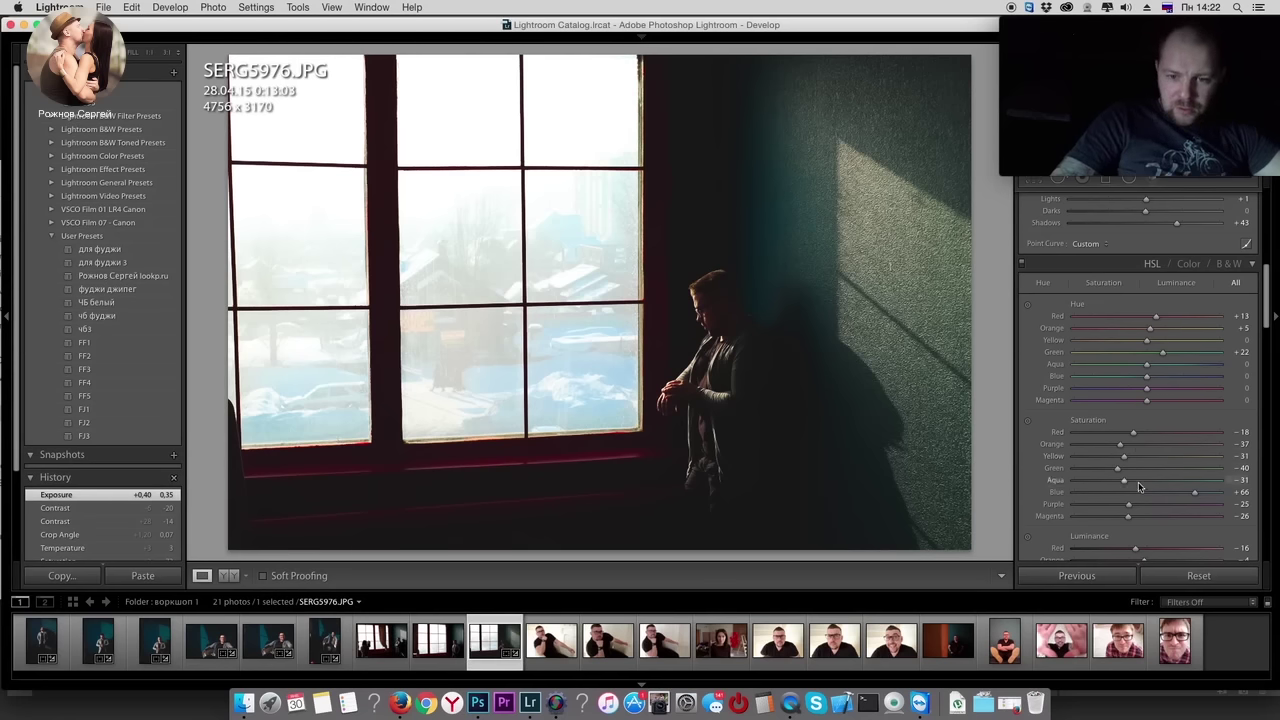
left_click(1027, 420)
scroll(1044, 421, "down", 2)
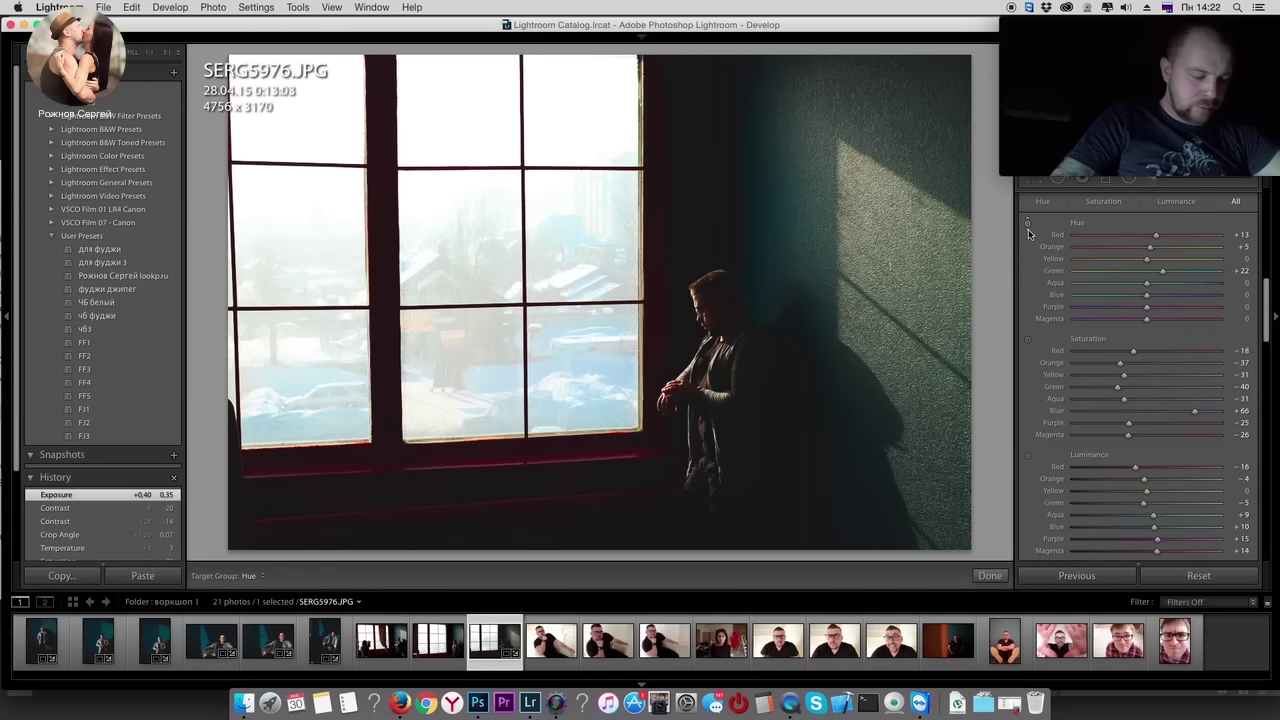
mouse_move(924, 267)
left_mouse_down()
mouse_move(889, 255)
mouse_move(889, 270)
left_mouse_up()
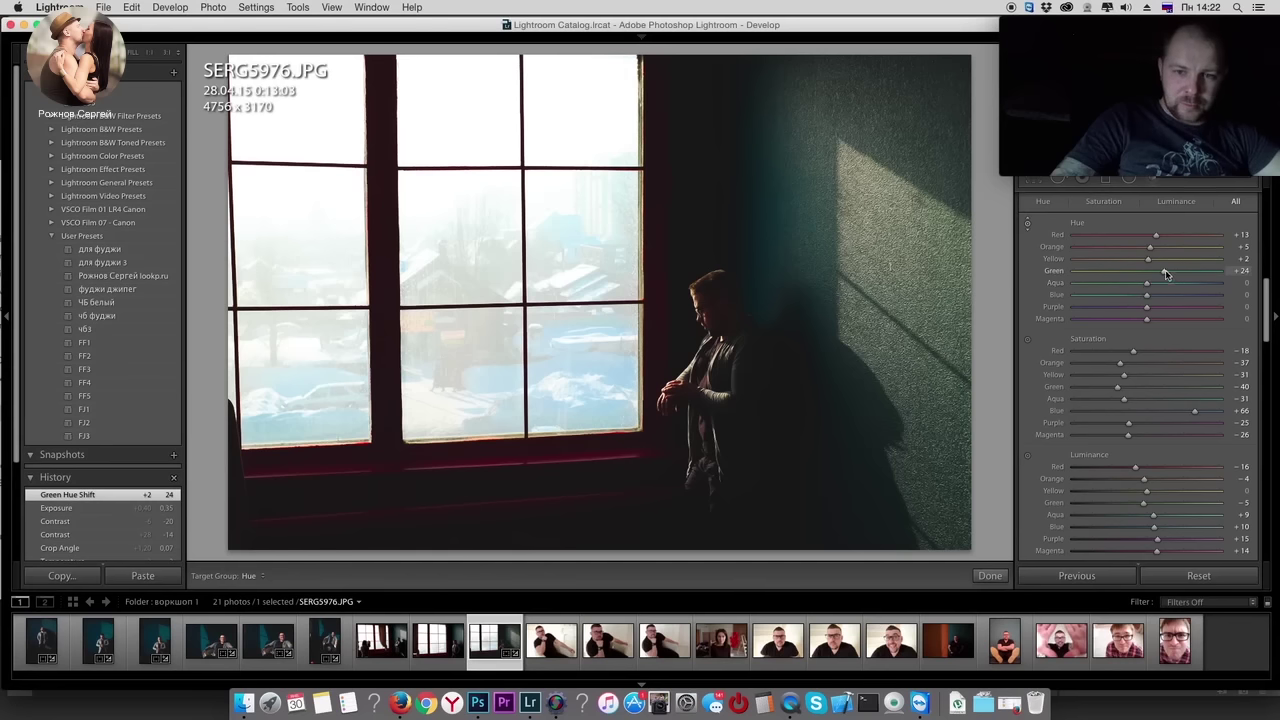
mouse_move(1165, 271)
left_mouse_down()
mouse_move(1230, 279)
mouse_move(1218, 289)
left_mouse_up()
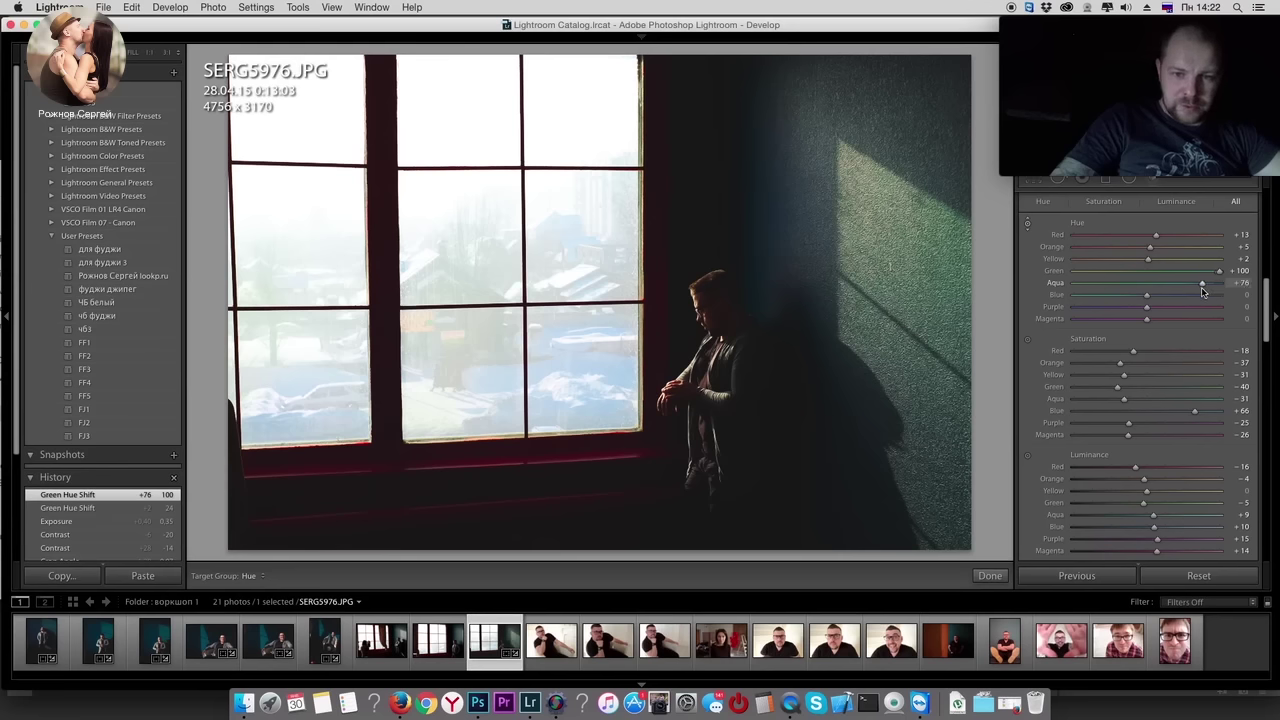
left_click_drag(1218, 289, 1202, 287)
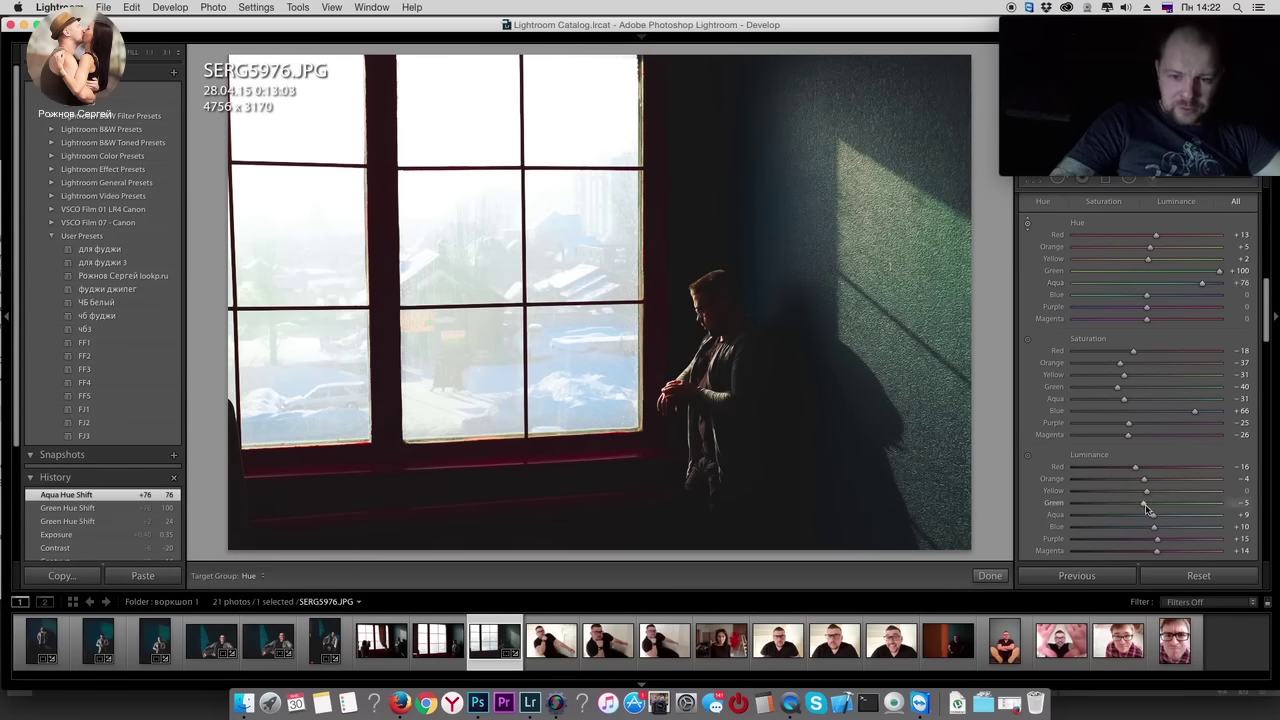
Step: Raise Green luminance to +6 and mute Green saturation to -68
mouse_move(1143, 503)
left_mouse_down()
mouse_move(1164, 505)
mouse_move(1152, 506)
left_mouse_up()
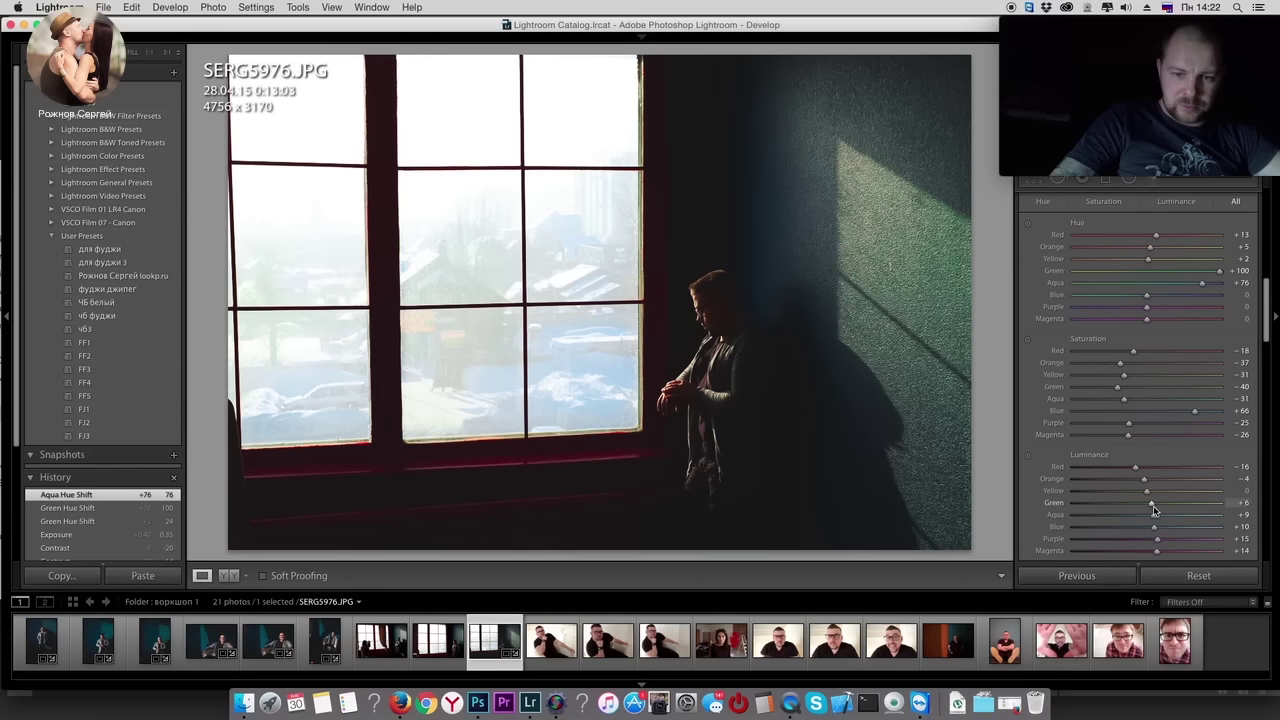
mouse_move(1118, 387)
left_mouse_down()
mouse_move(1097, 398)
mouse_move(1190, 401)
mouse_move(1179, 406)
left_mouse_up()
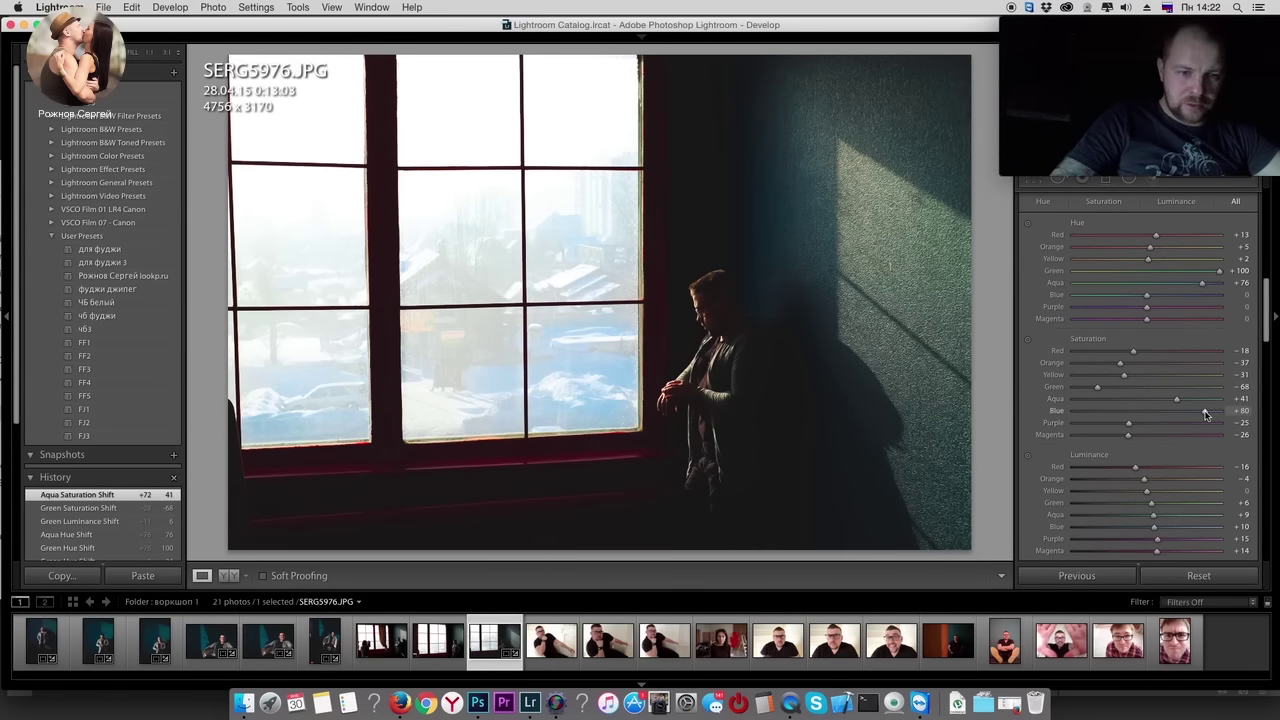
left_click_drag(1205, 413, 1205, 413)
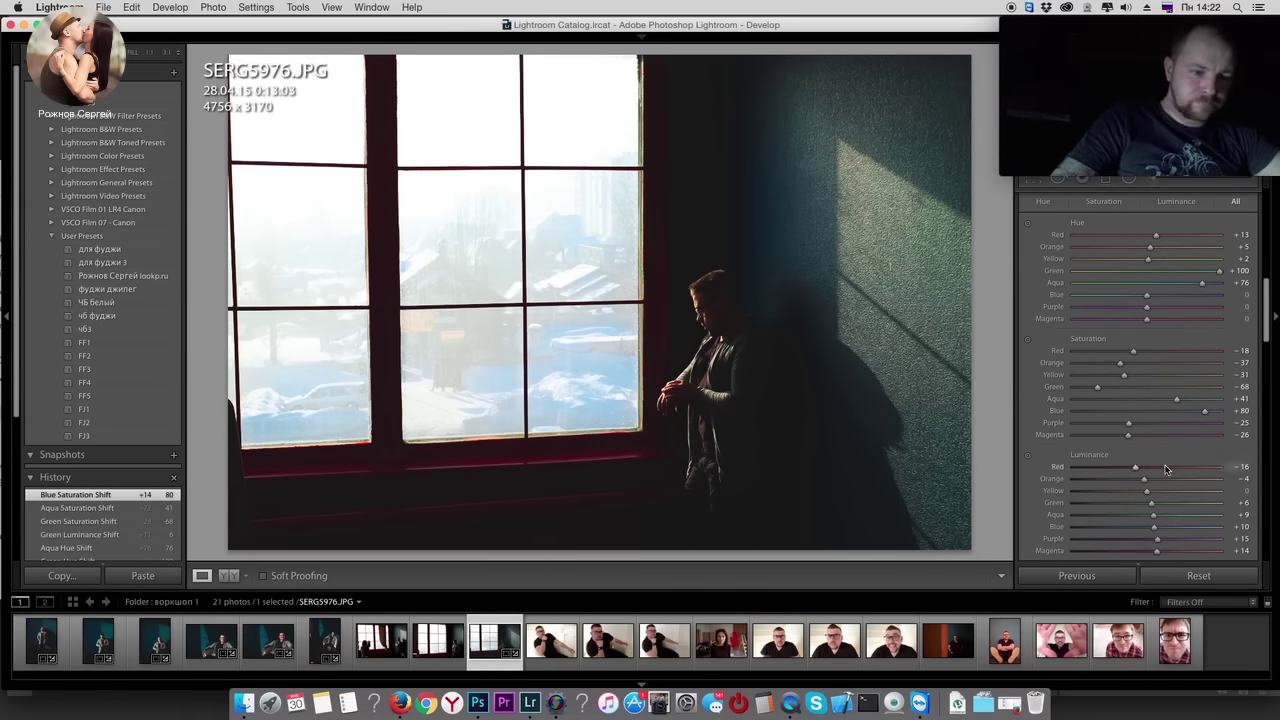
scroll(1195, 349, "up", 2)
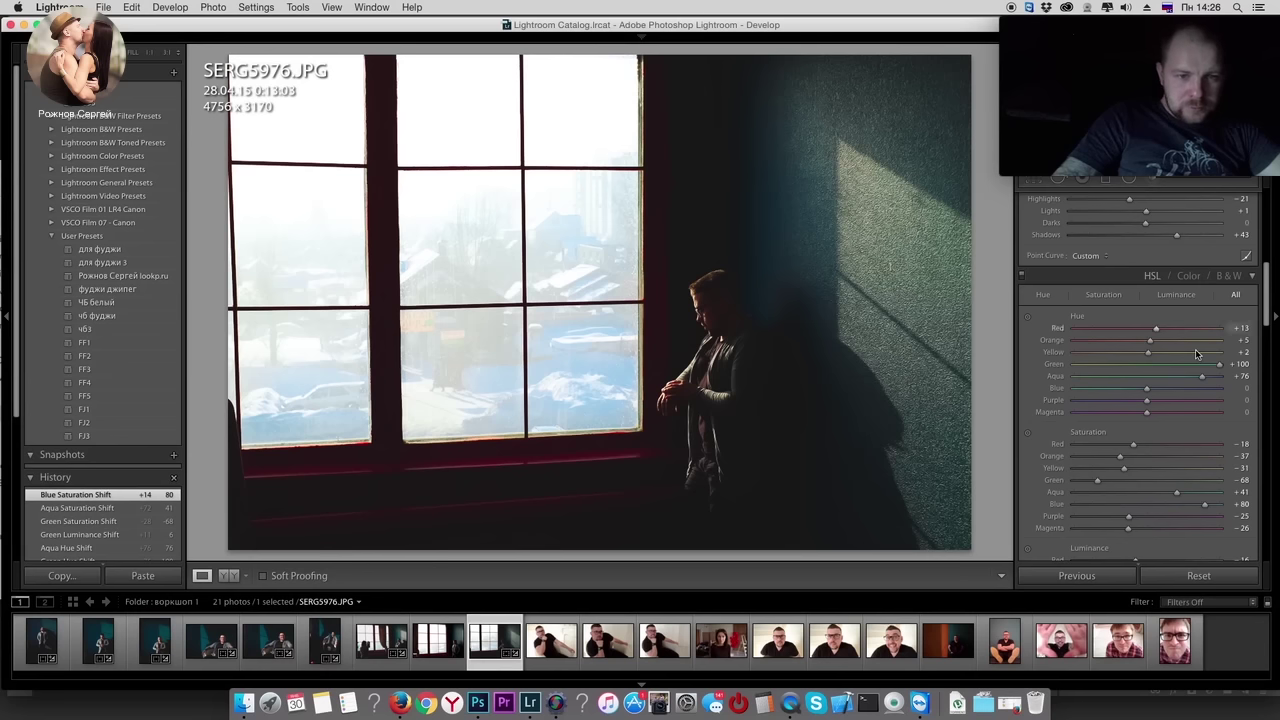
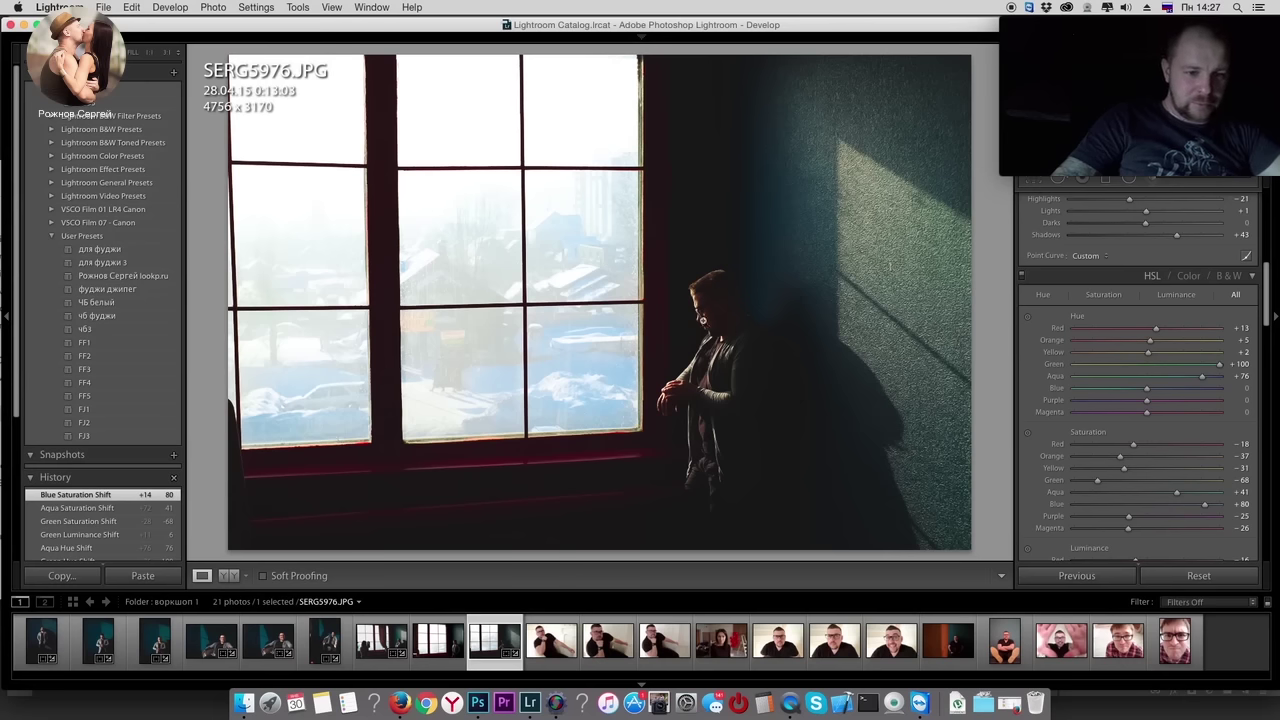
Step: Select SERG5994 in the filmstrip and apply the фуджи джипег user preset
left_click(558, 625)
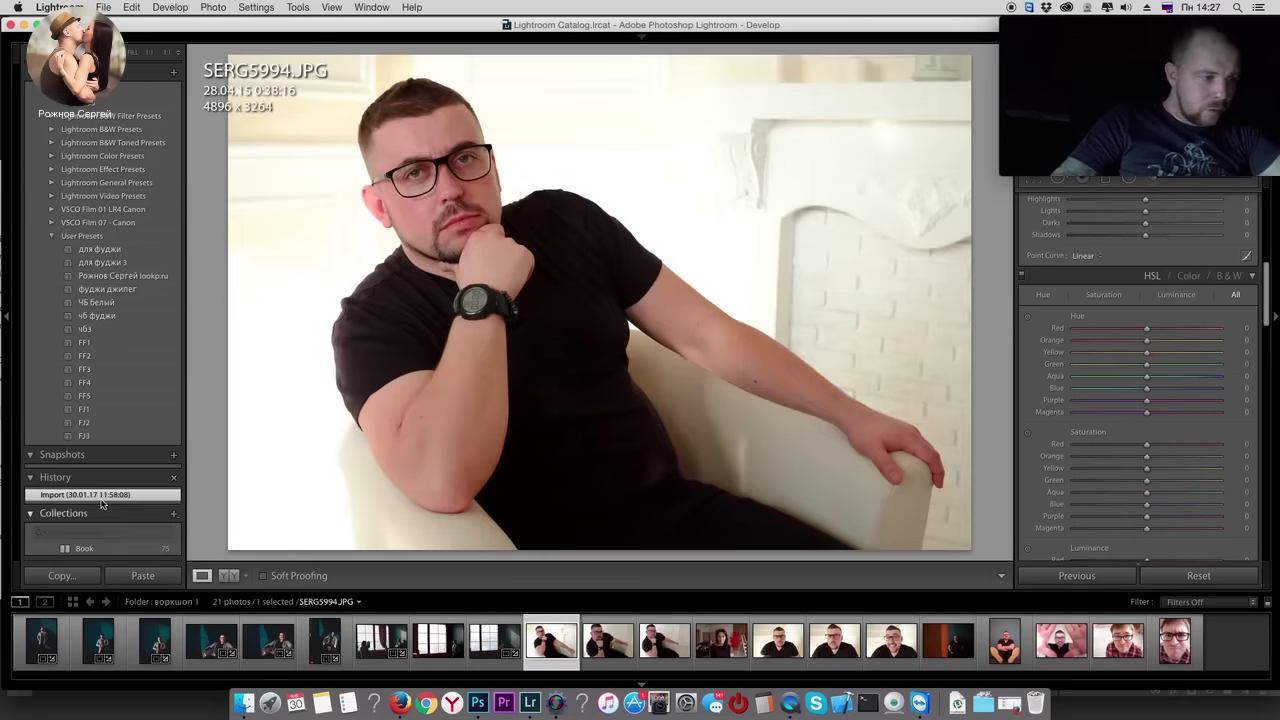
left_click(114, 291)
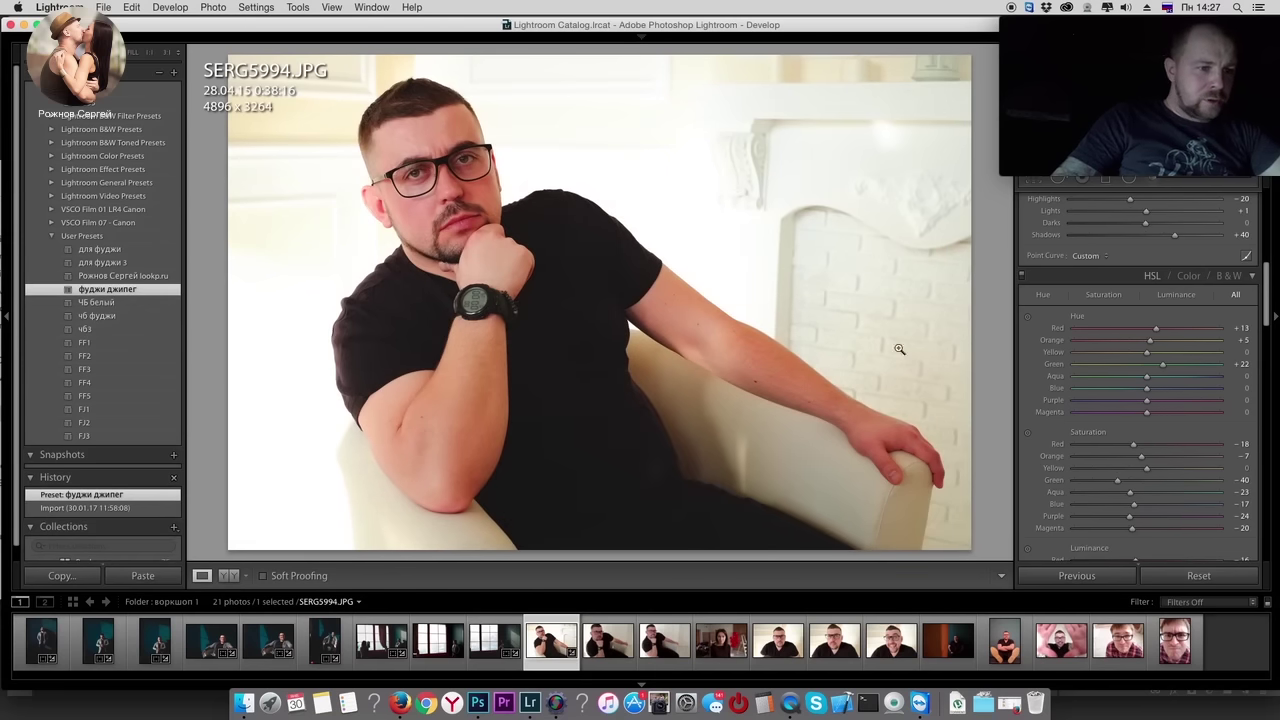
scroll(1127, 418, "up", 5)
scroll(1127, 418, "up", 6)
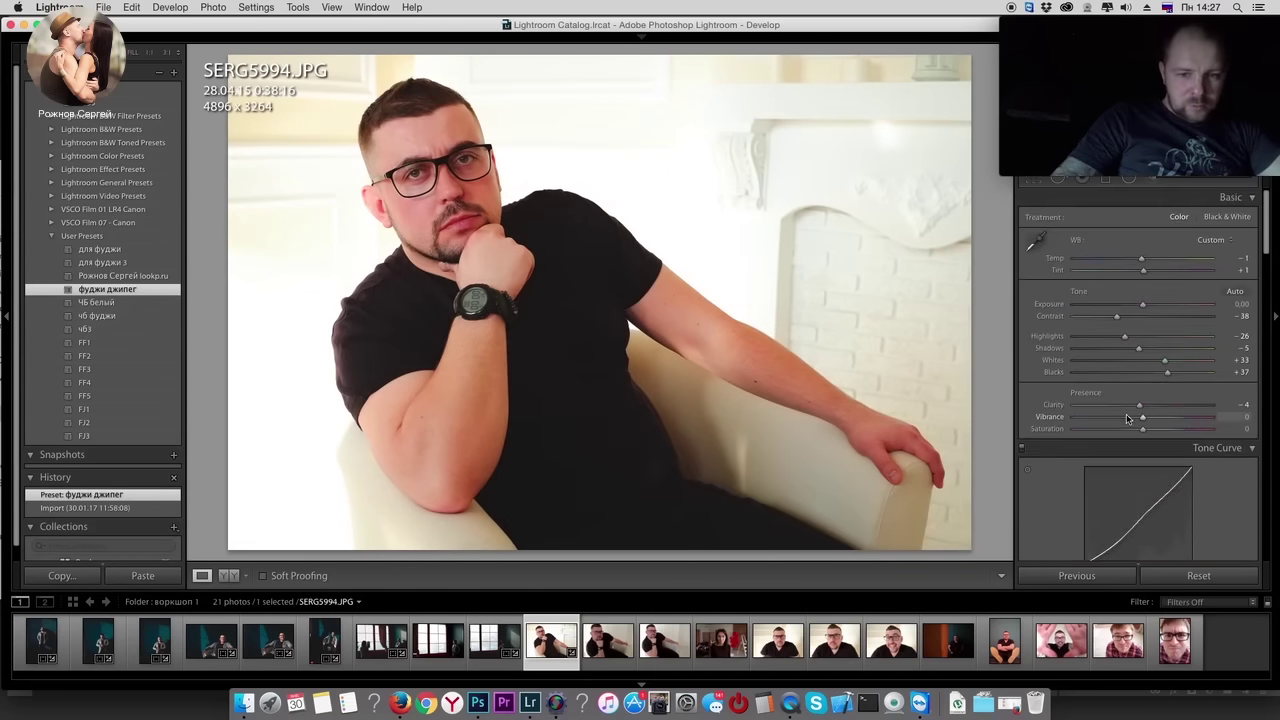
mouse_move(1140, 90)
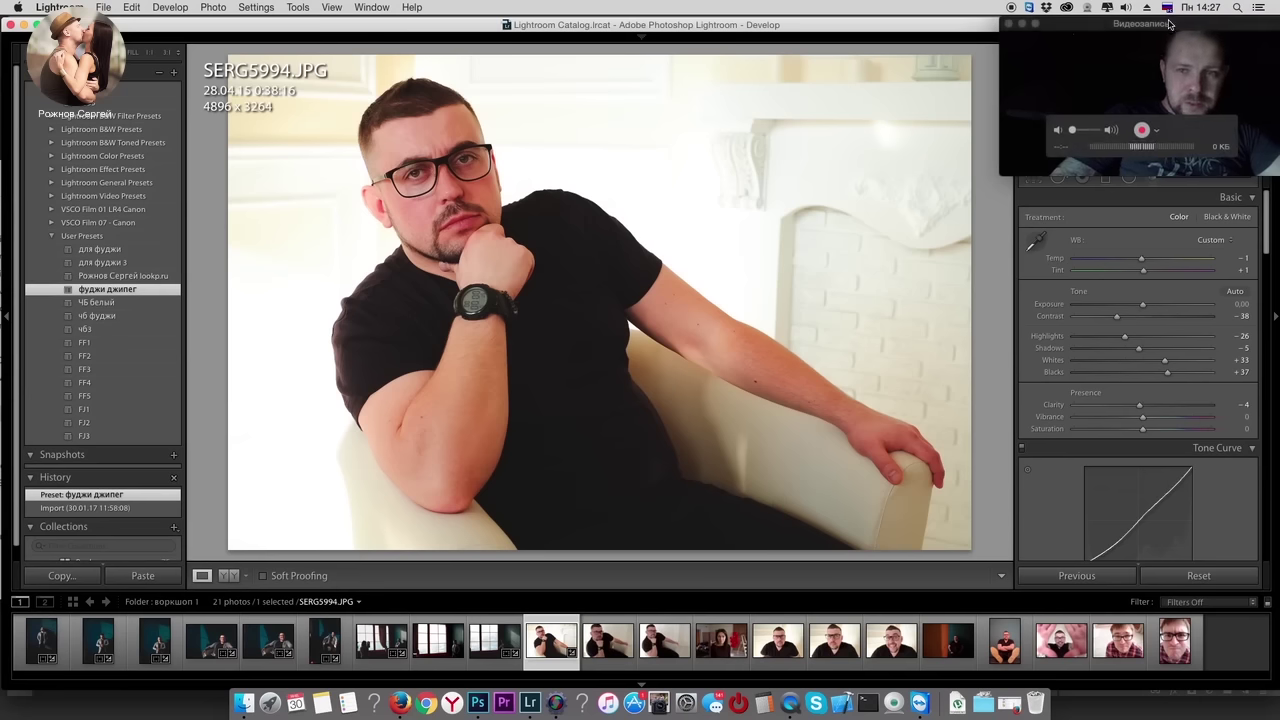
left_click_drag(1169, 26, 1159, 534)
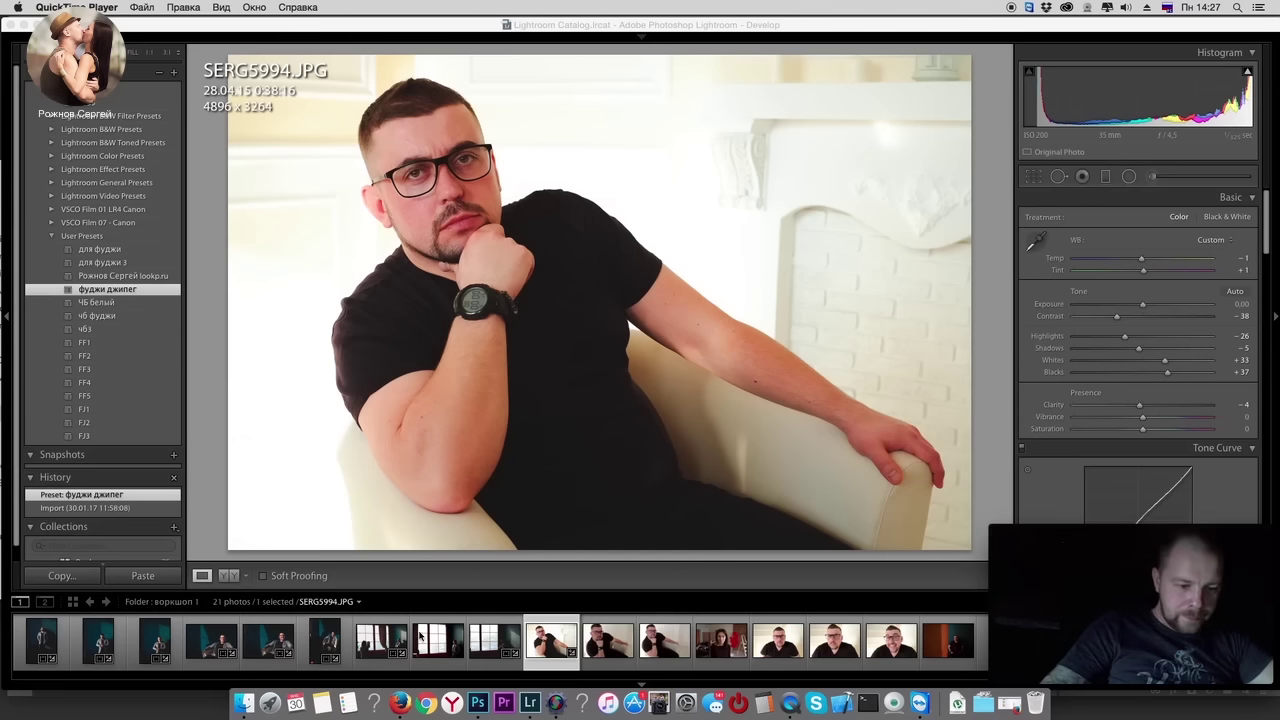
left_click(643, 637)
key("Right")
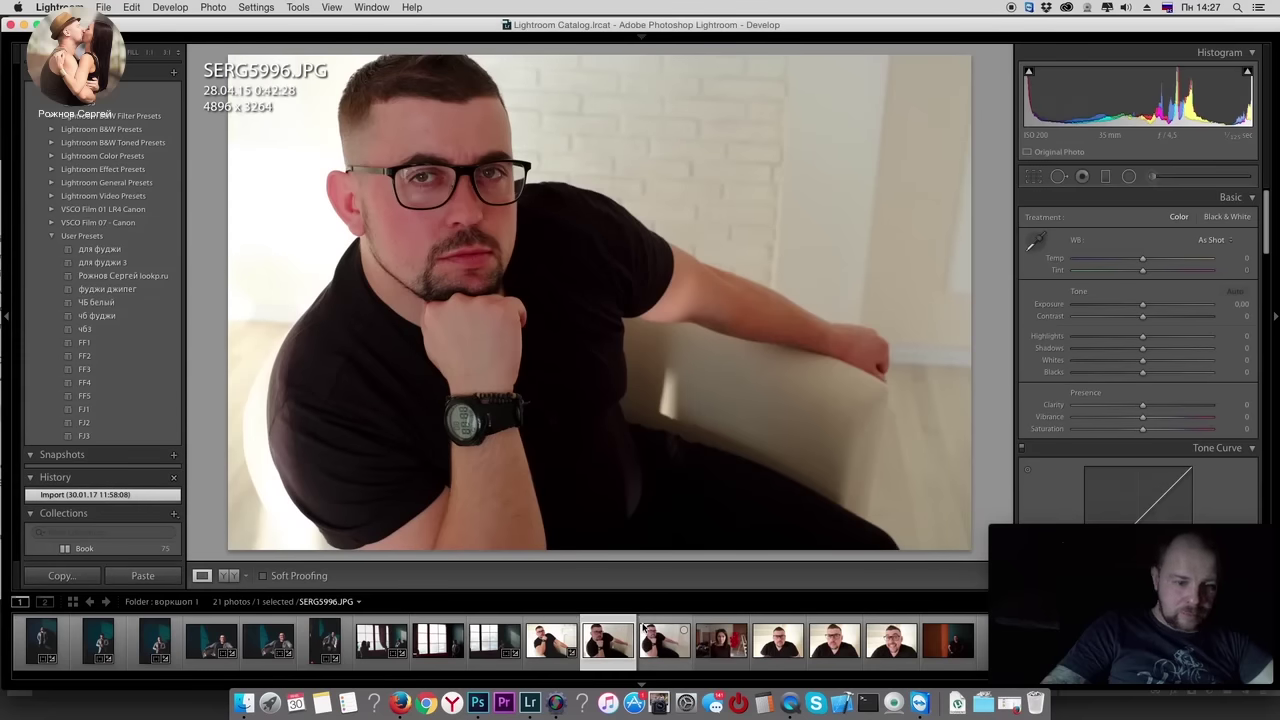
key("Right")
left_click(541, 634)
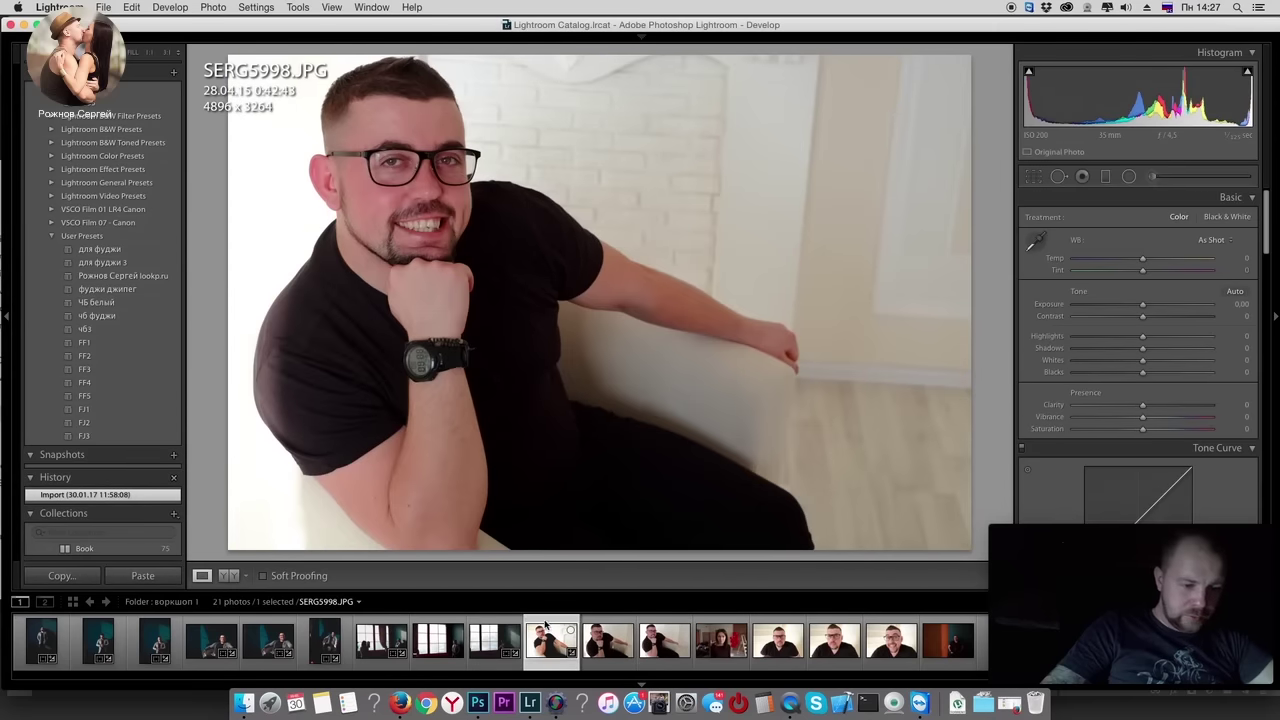
left_click_drag(1139, 540, 1144, 31)
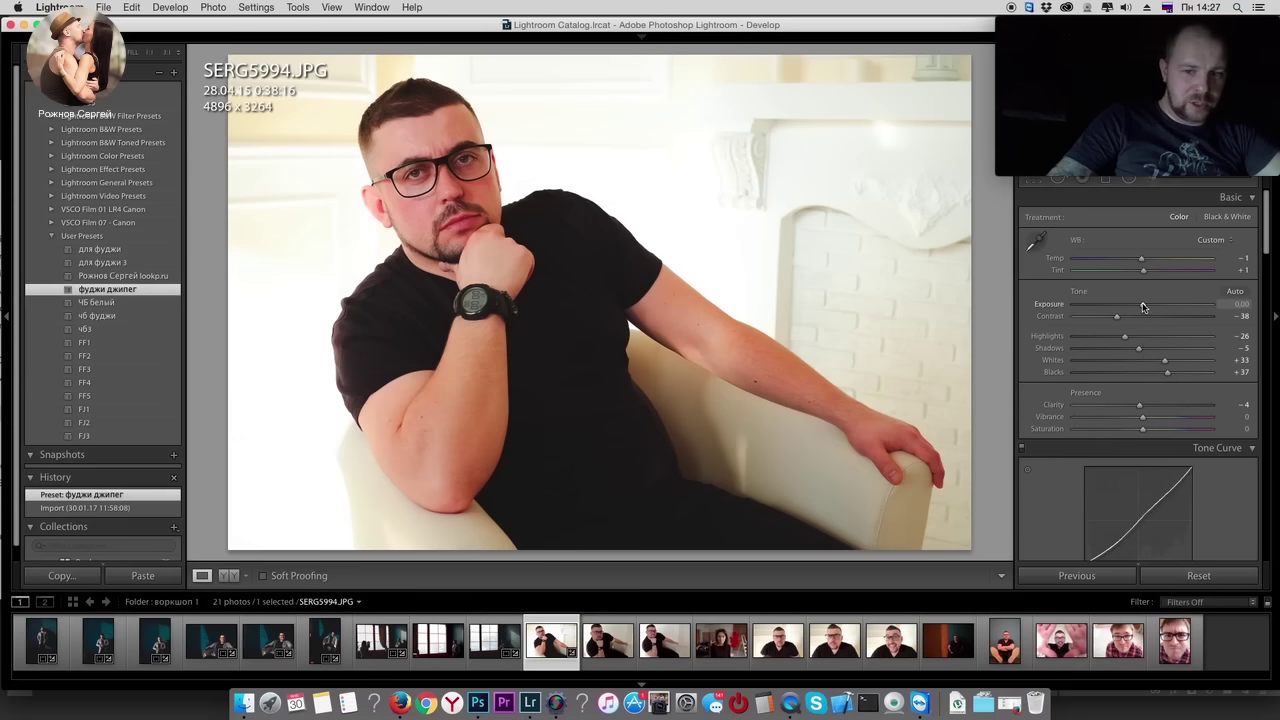
Step: Set Exposure to +0.50, Highlights to -72 and Saturation to -4, checking the face close up
left_click_drag(1144, 307, 1151, 314)
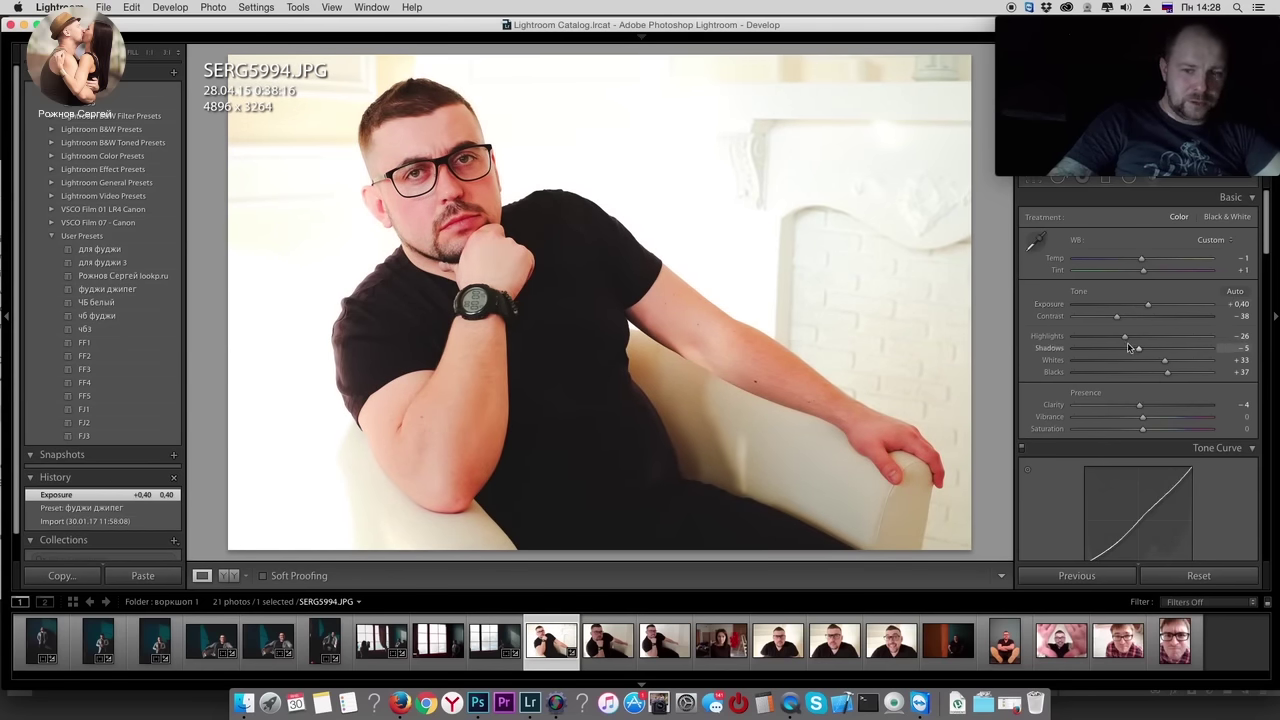
left_click_drag(1124, 337, 1095, 344)
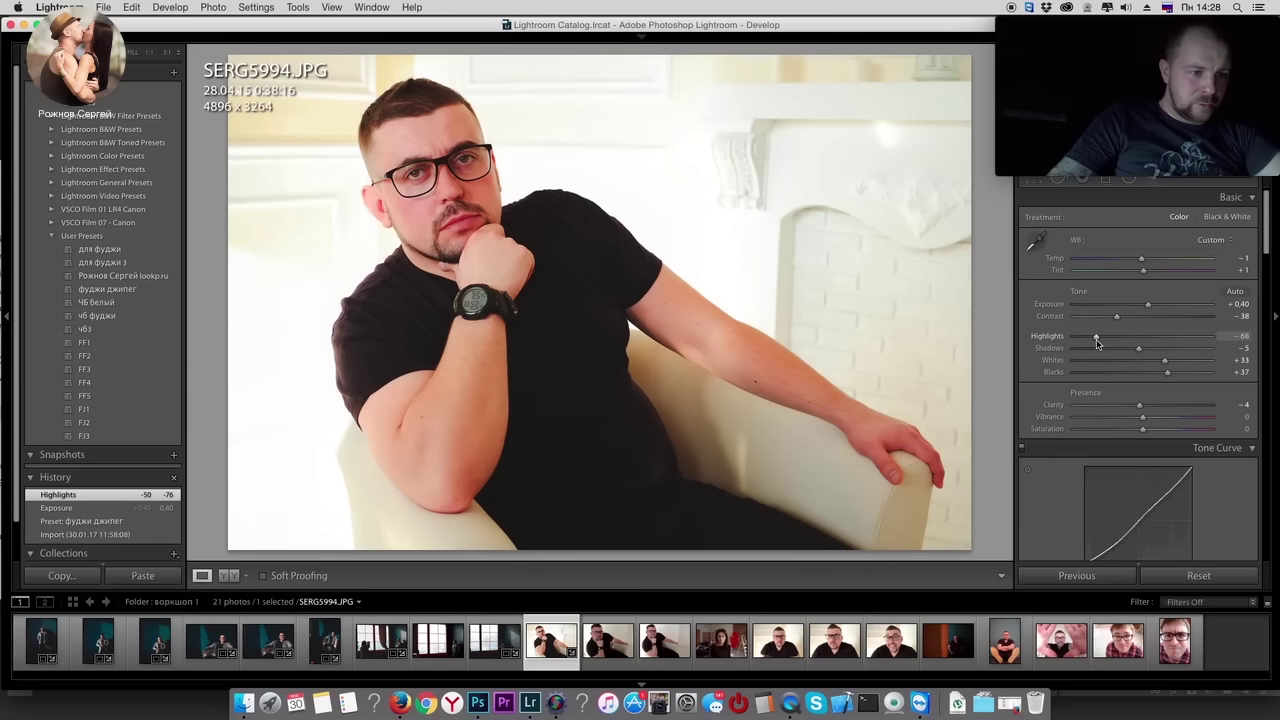
left_click_drag(1148, 304, 1150, 308)
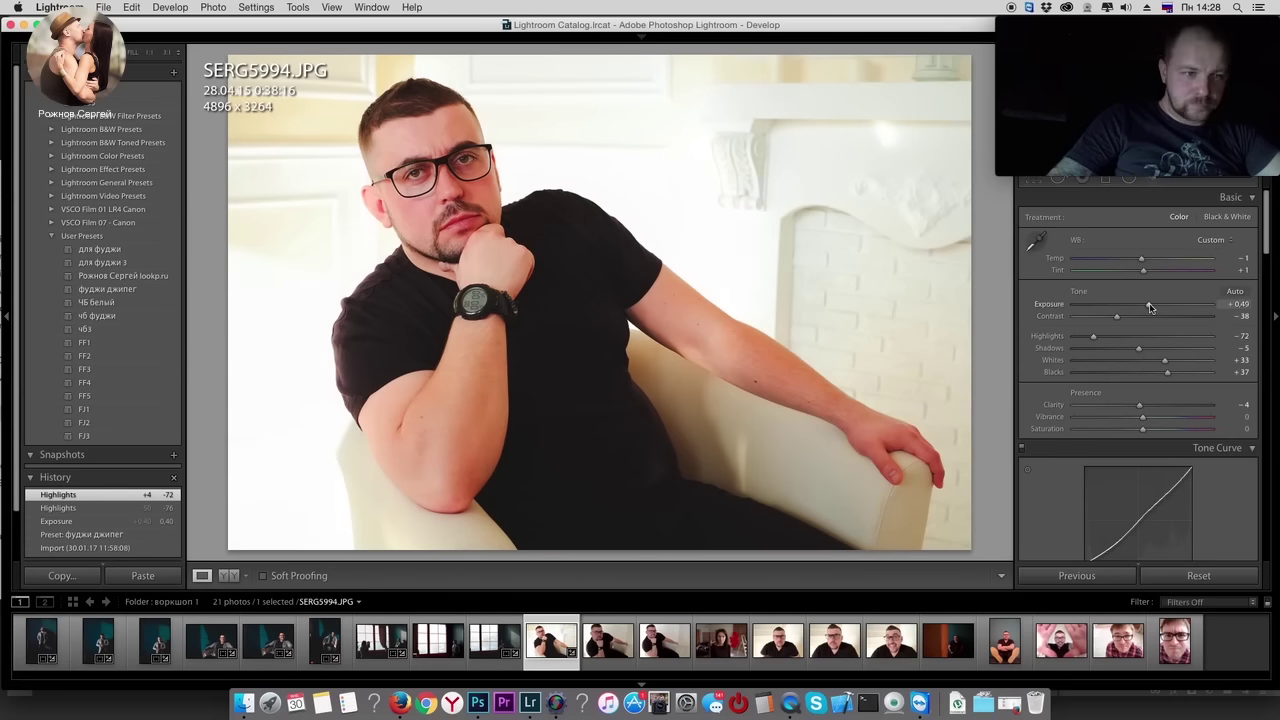
left_click(466, 167)
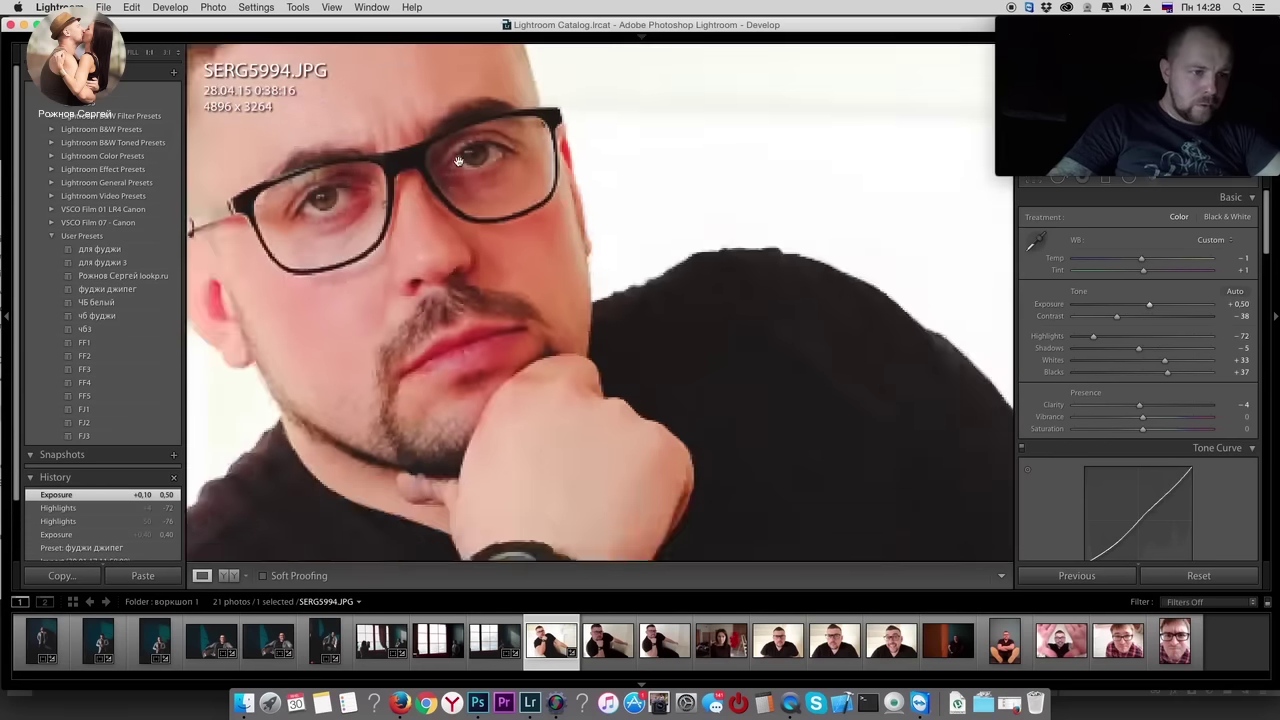
left_click_drag(483, 295, 731, 271)
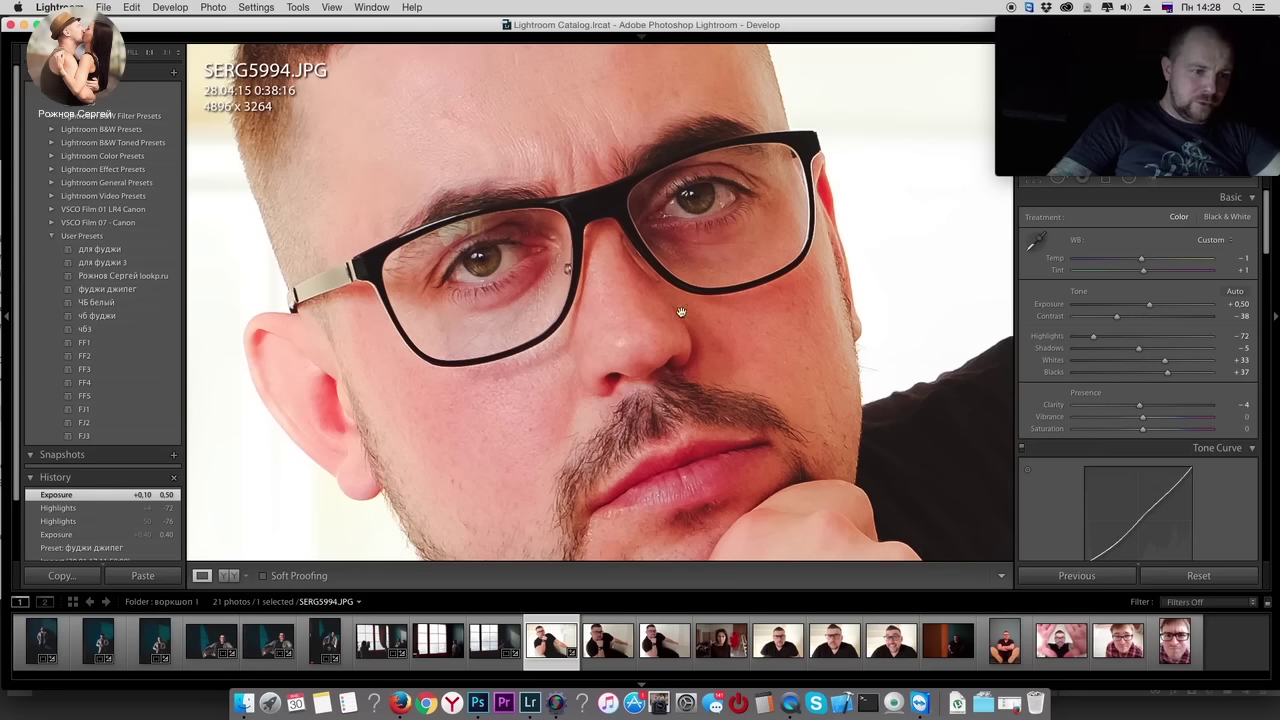
left_click_drag(716, 390, 657, 243)
key("super+minus")
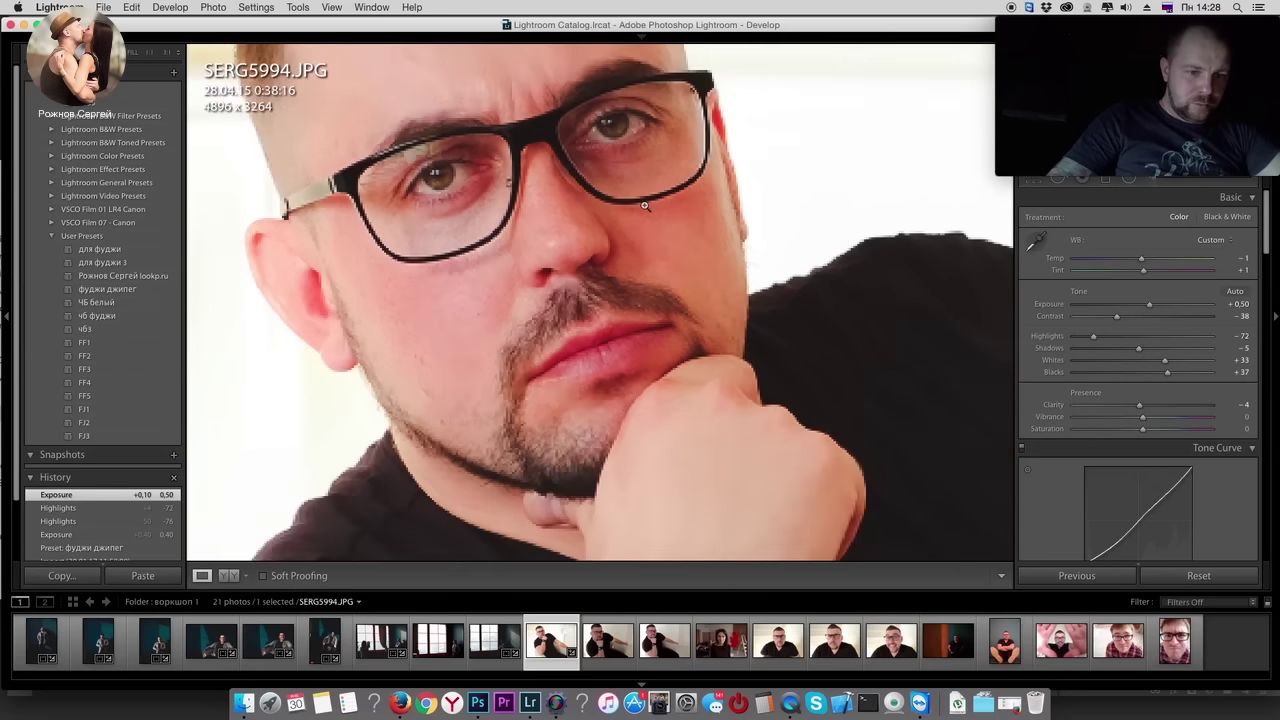
key("super+minus")
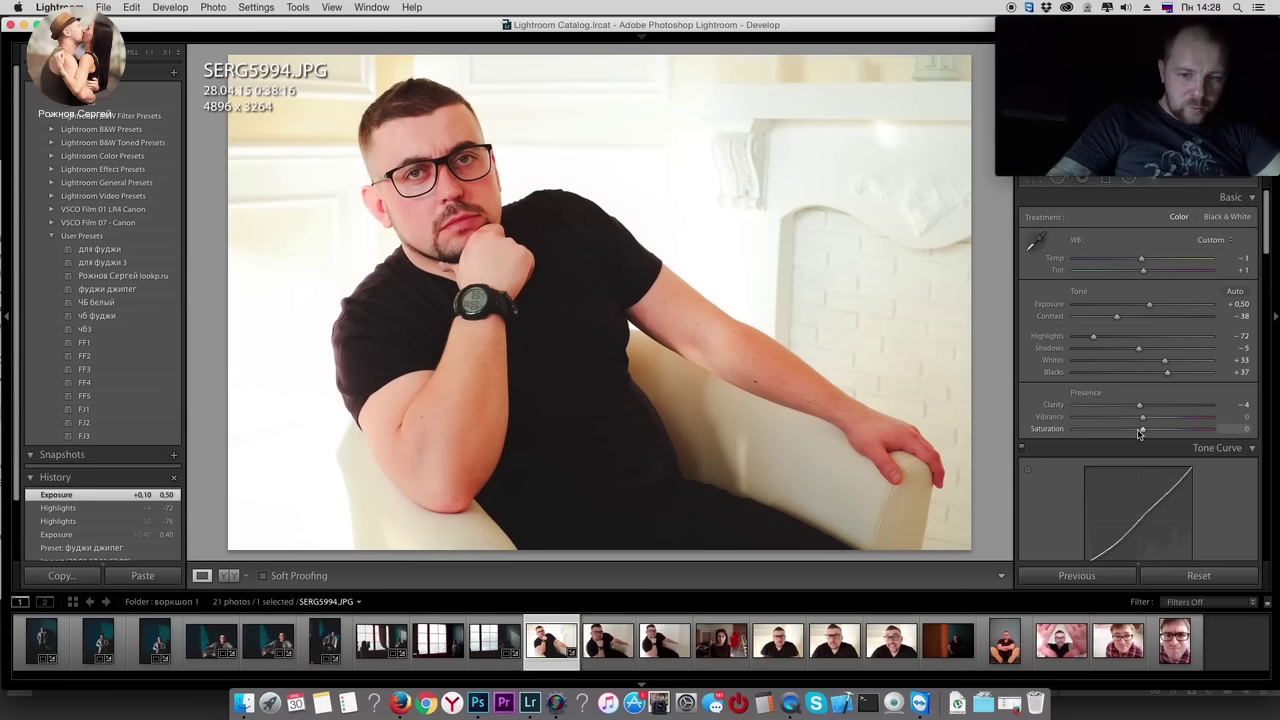
left_click_drag(1137, 432, 1137, 432)
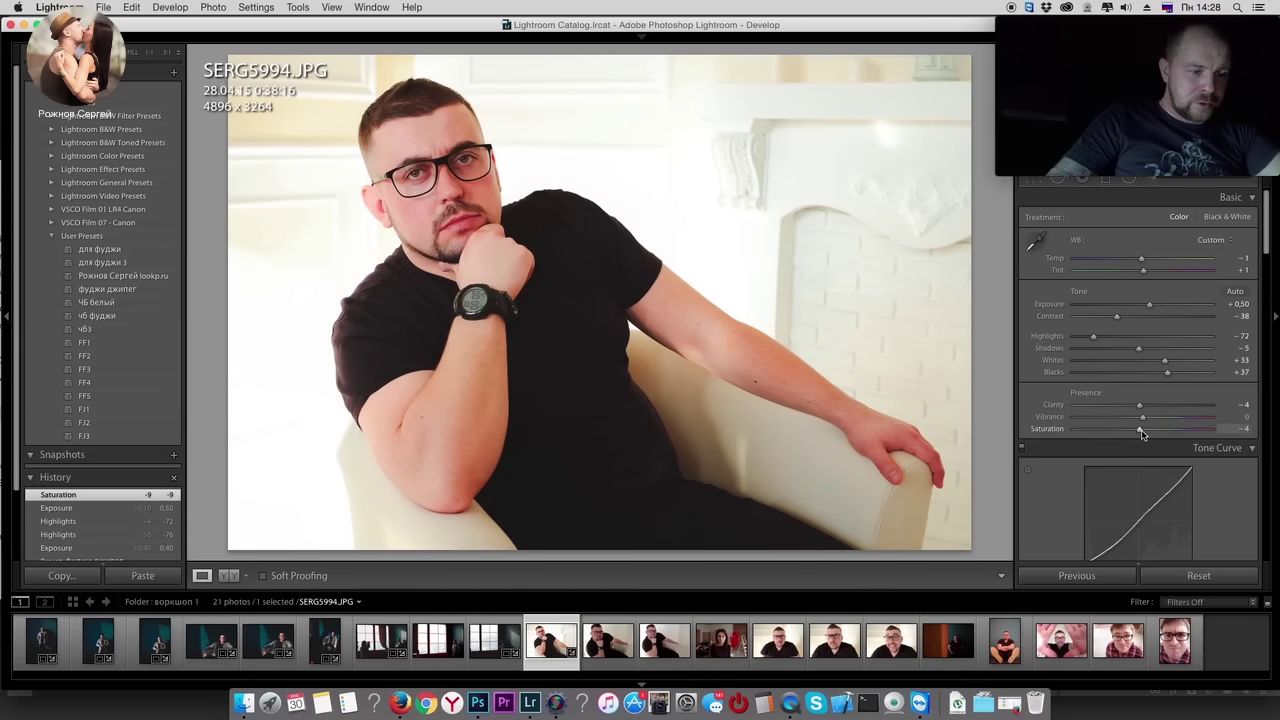
Step: Paste the previous settings onto SERG5996, raise exposure to +1.05 and lower temperature and tint to −2
left_click(608, 640)
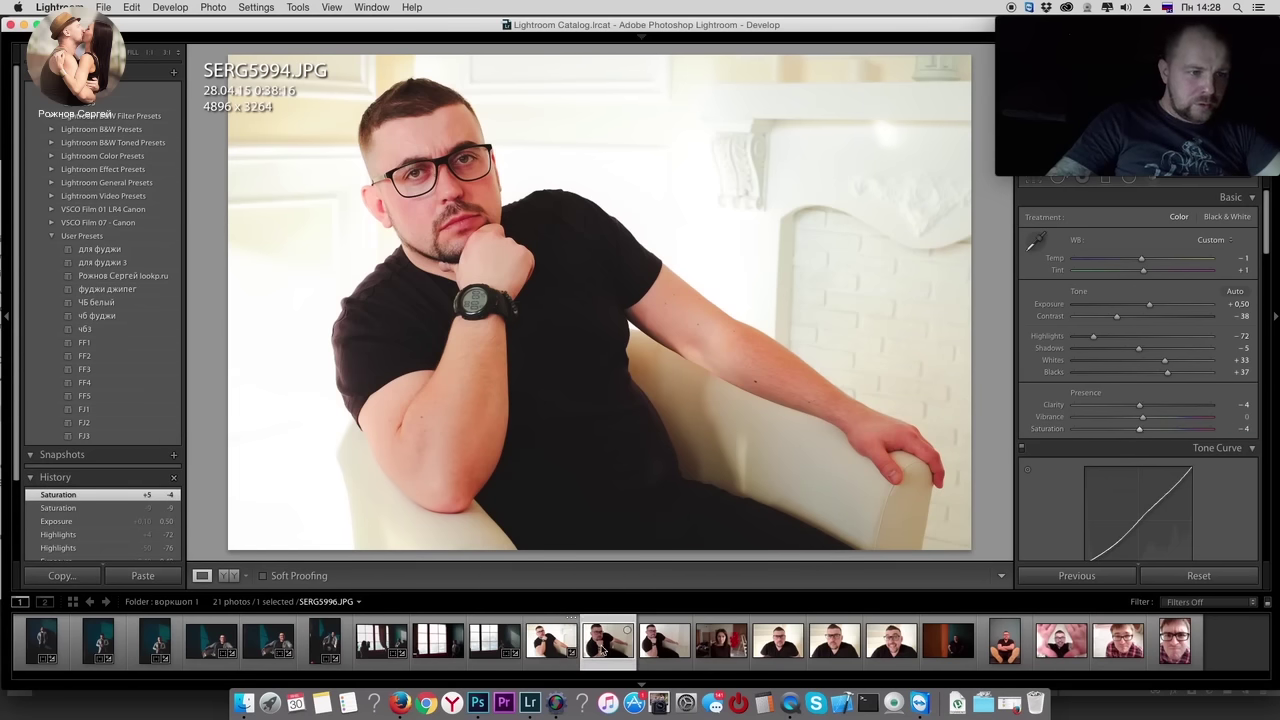
left_click(1051, 575)
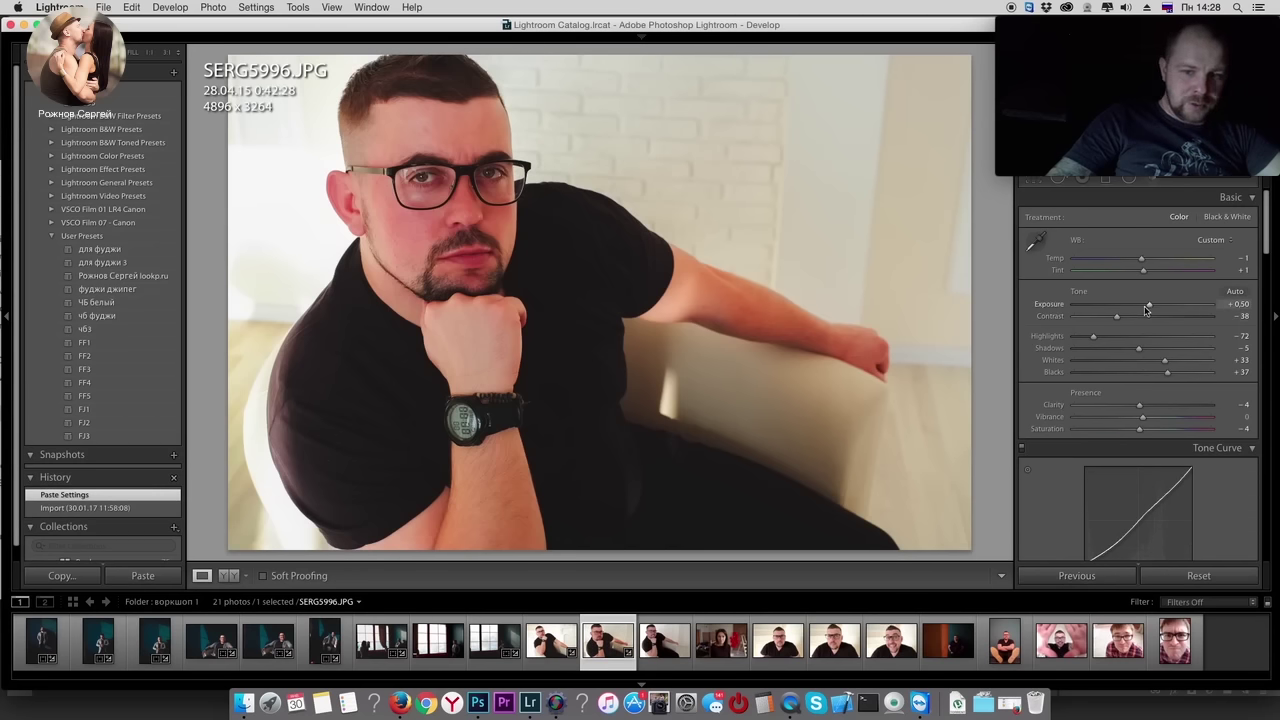
left_click_drag(1155, 311, 1146, 349)
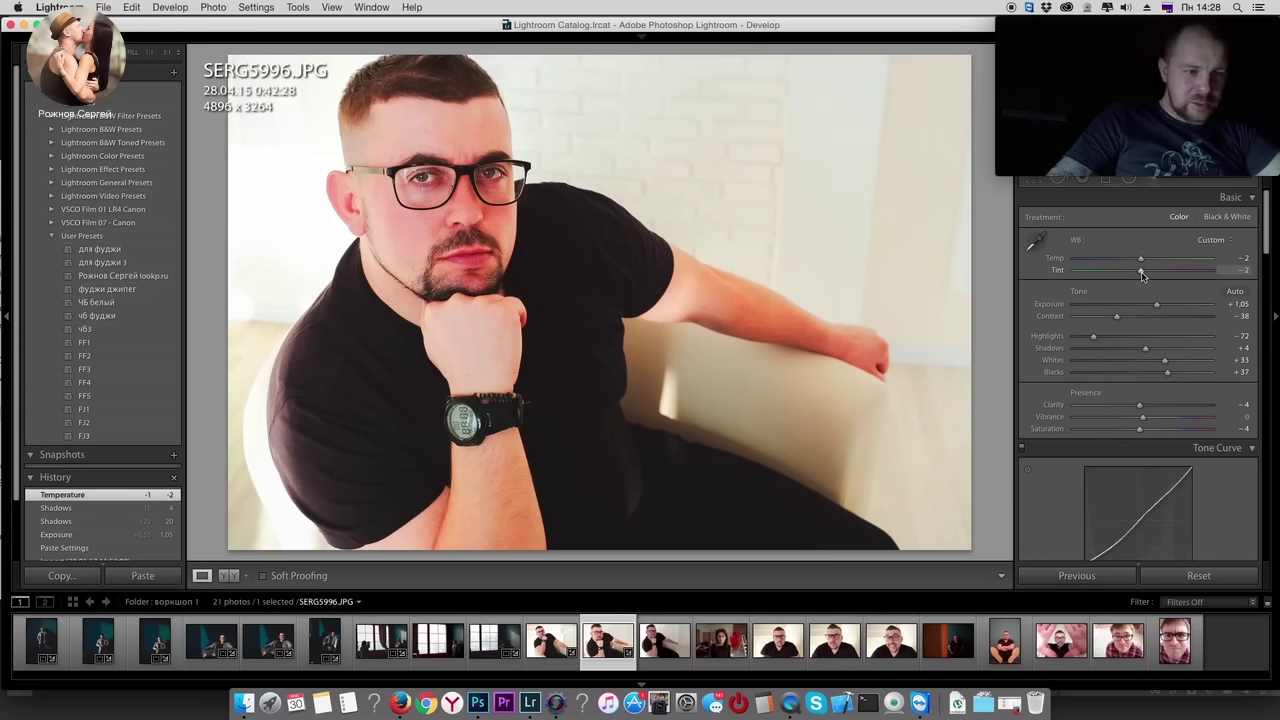
left_click_drag(1142, 275, 1142, 274)
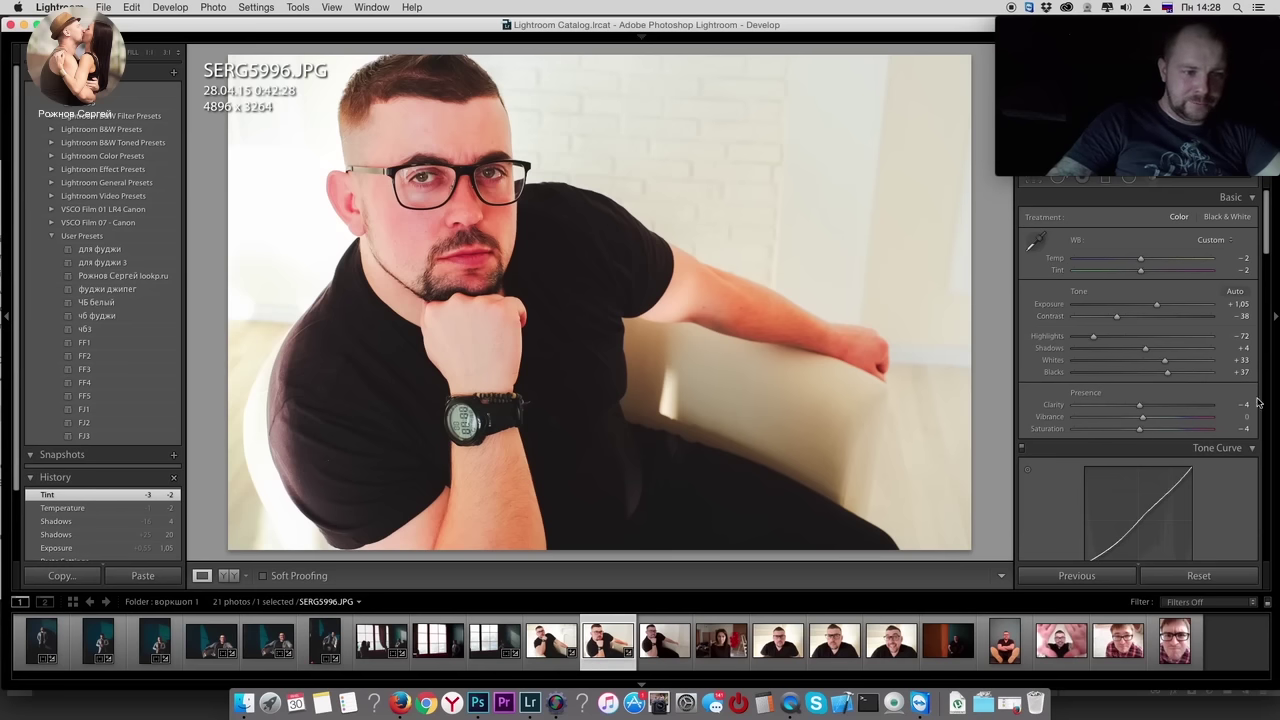
Step: Apply the чб фуджи, then the ЧБ белый black-and-white preset, and lower highlights to -62
left_click(100, 315)
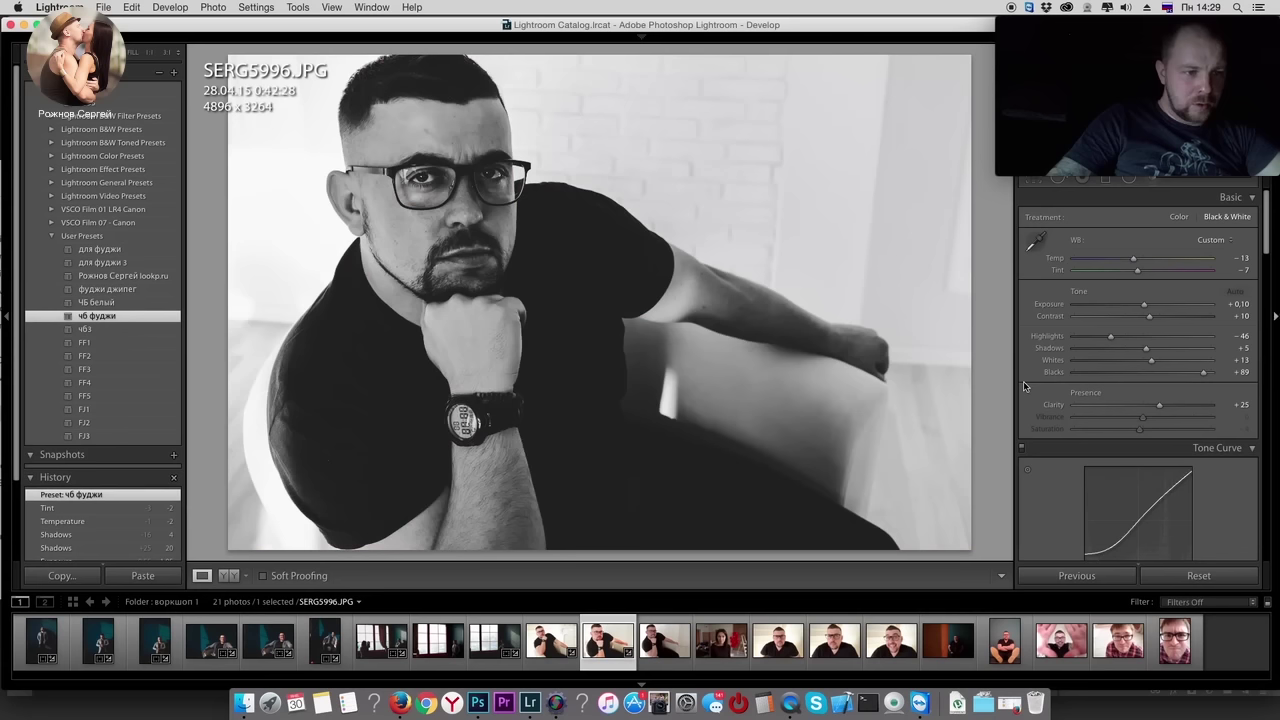
left_click(108, 304)
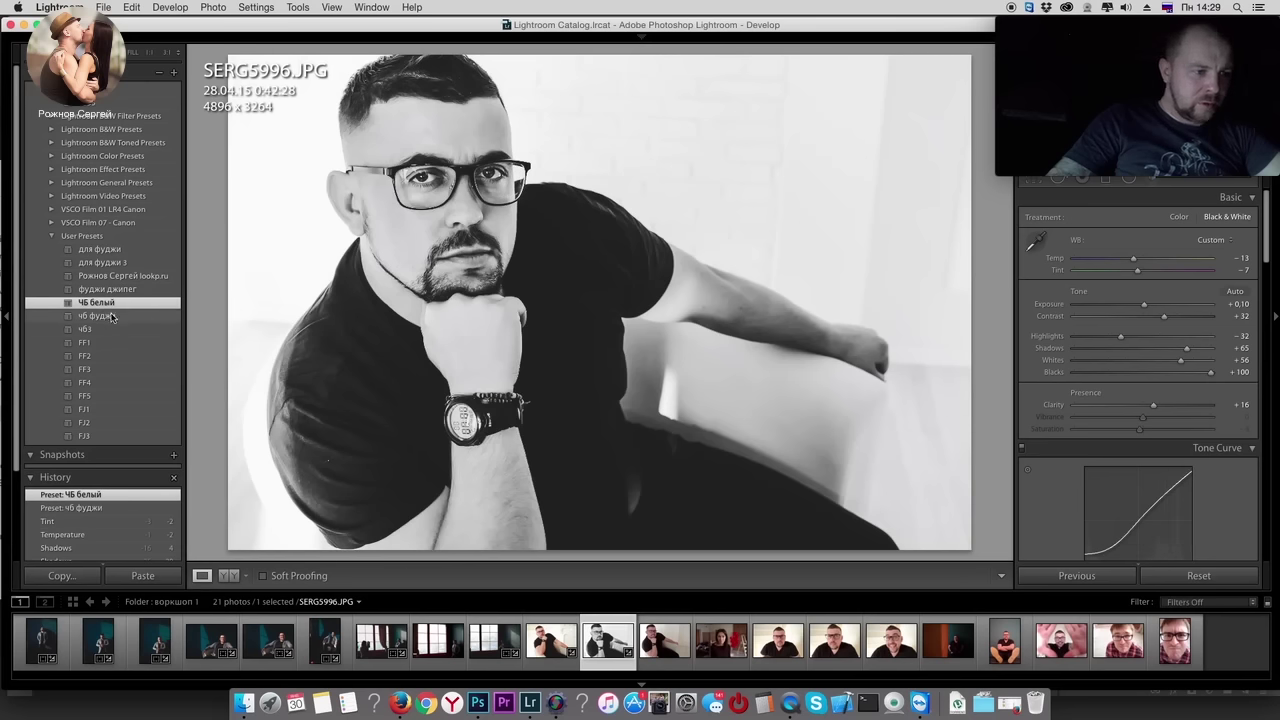
left_click_drag(1120, 338, 1100, 342)
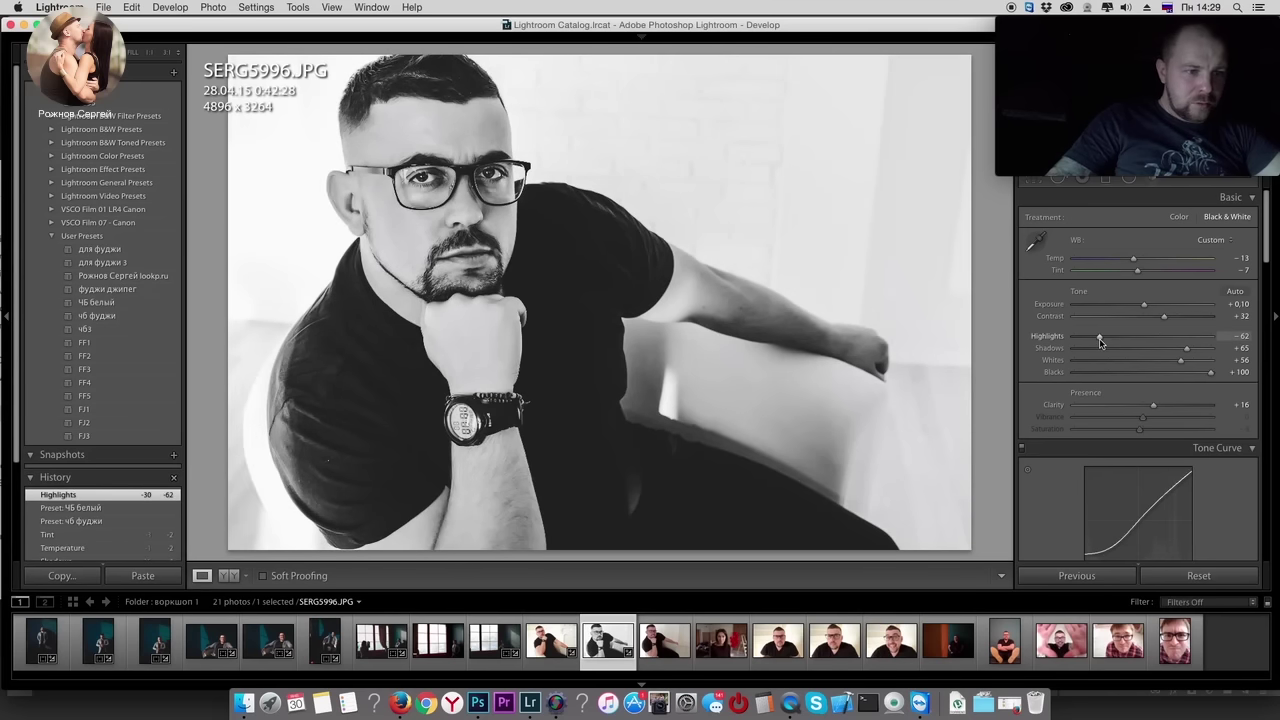
left_click_drag(1266, 232, 1262, 356)
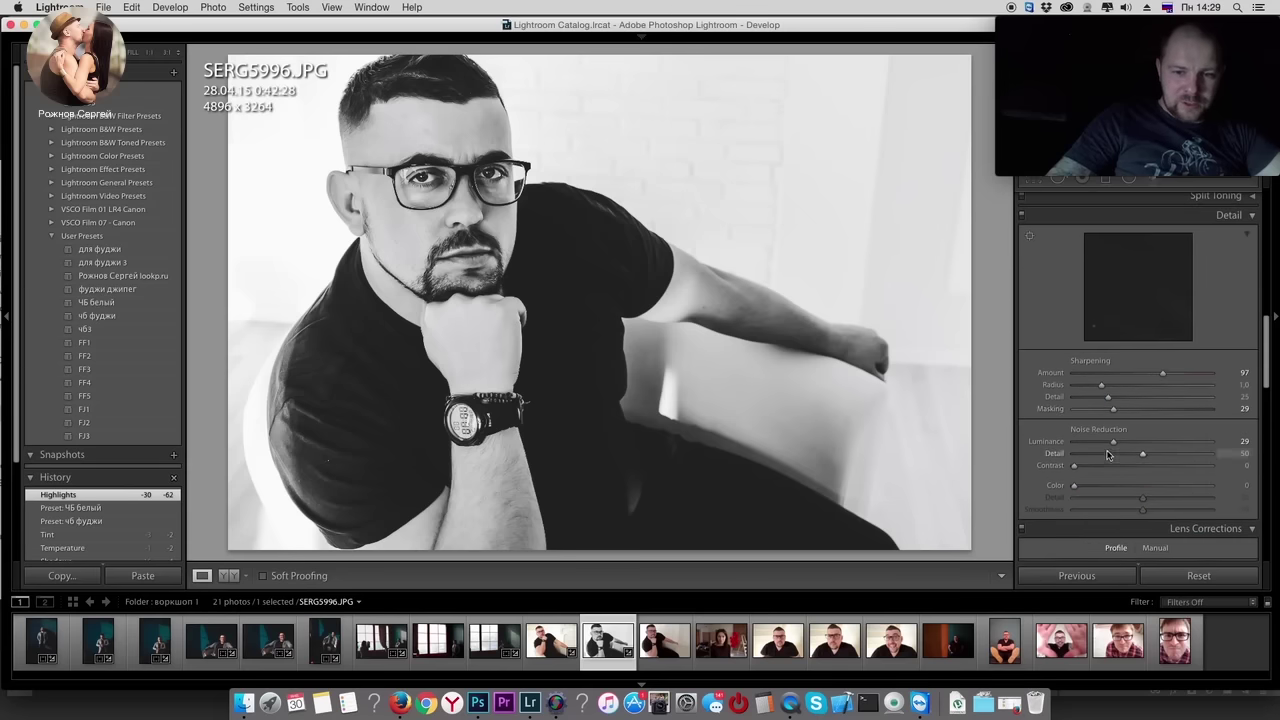
Step: Test luminance noise reduction on the eyes, settling on a light amount
left_click_drag(1116, 445, 1048, 450)
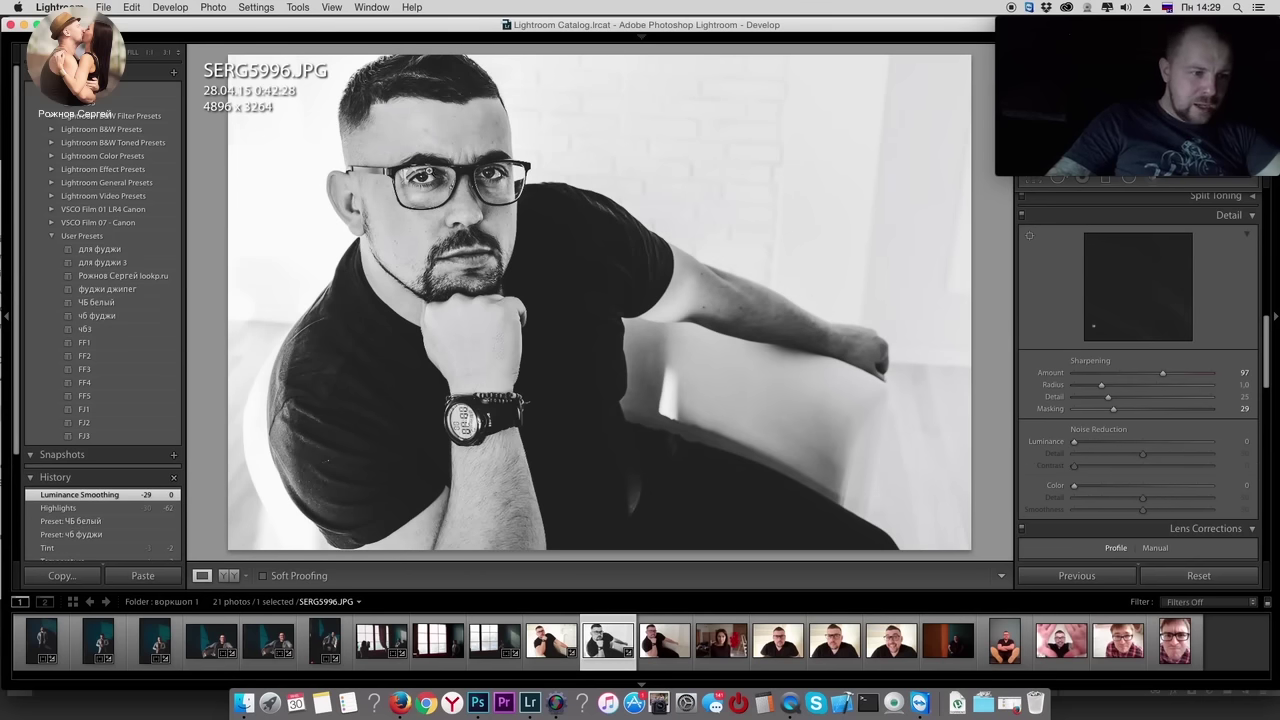
left_click(465, 186)
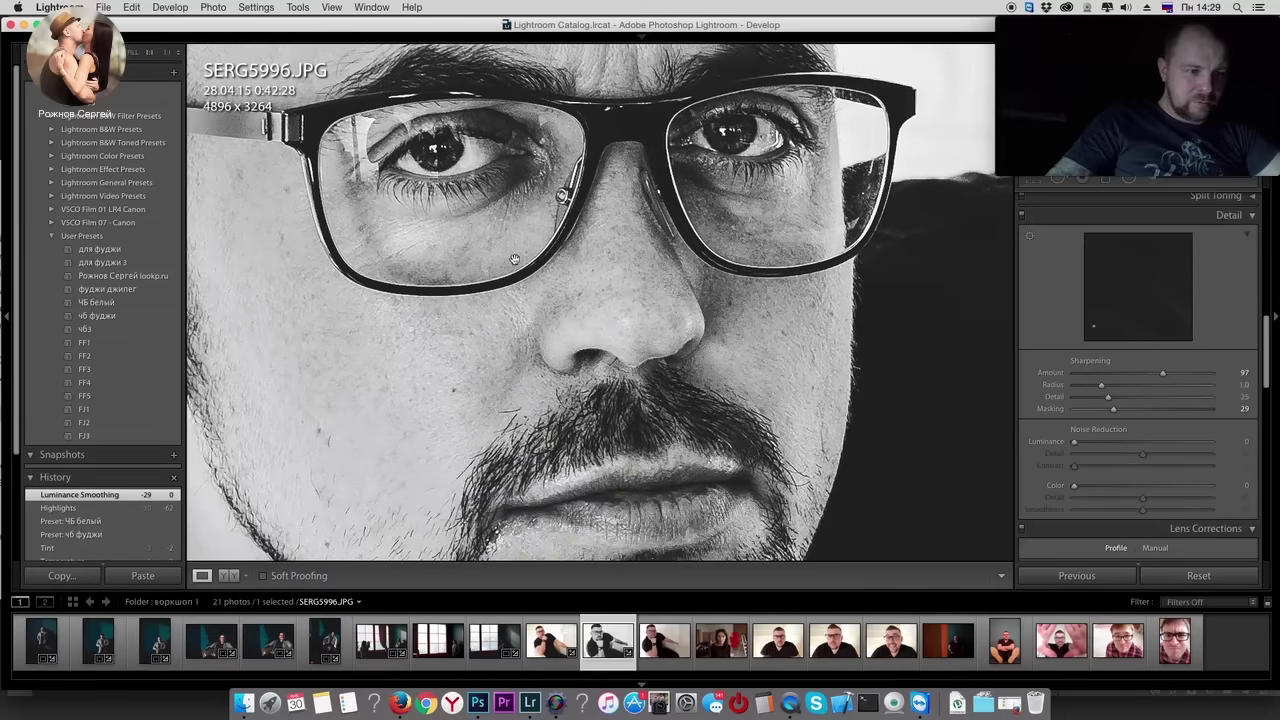
left_click_drag(1074, 441, 1107, 443)
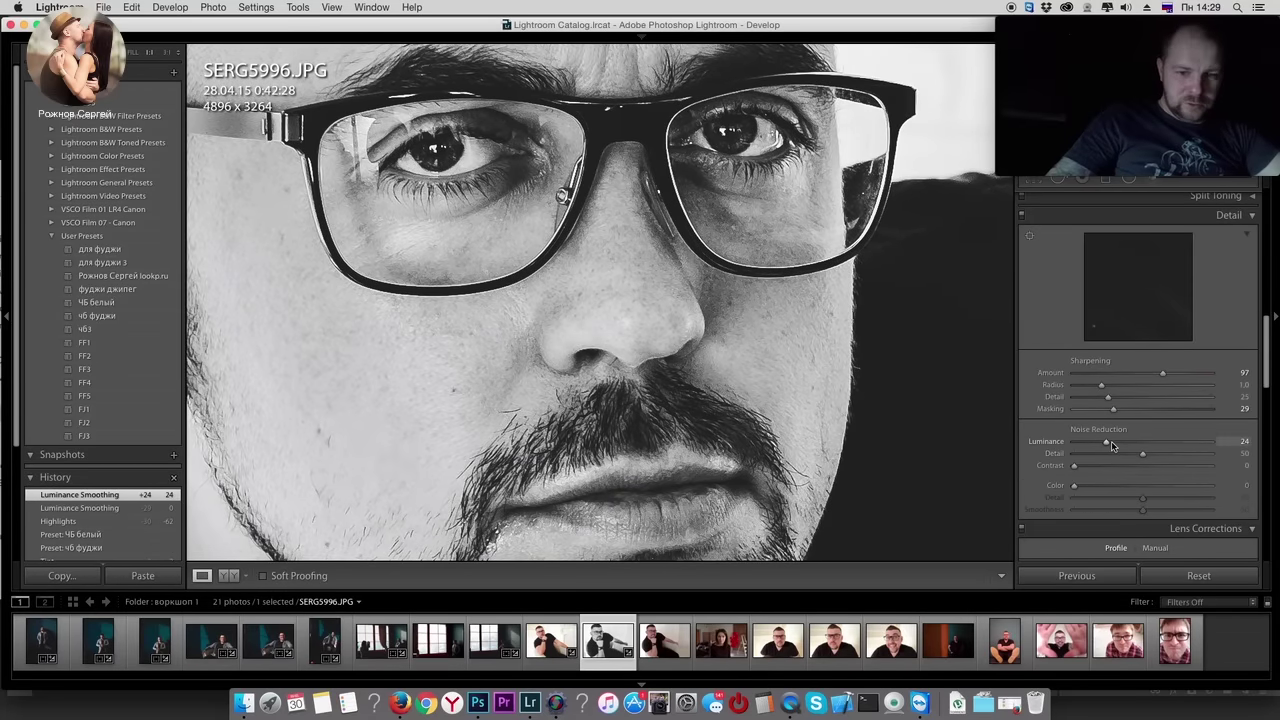
double_click(1107, 443)
left_click(969, 314)
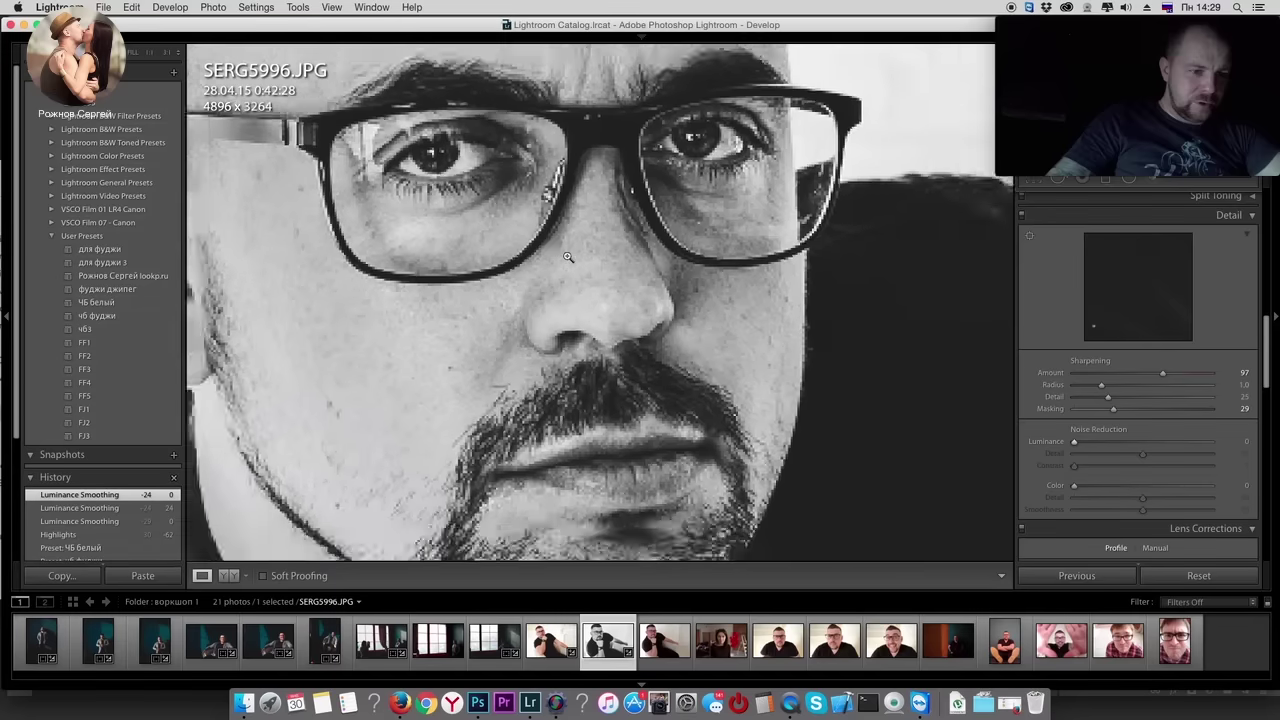
left_click(1086, 443)
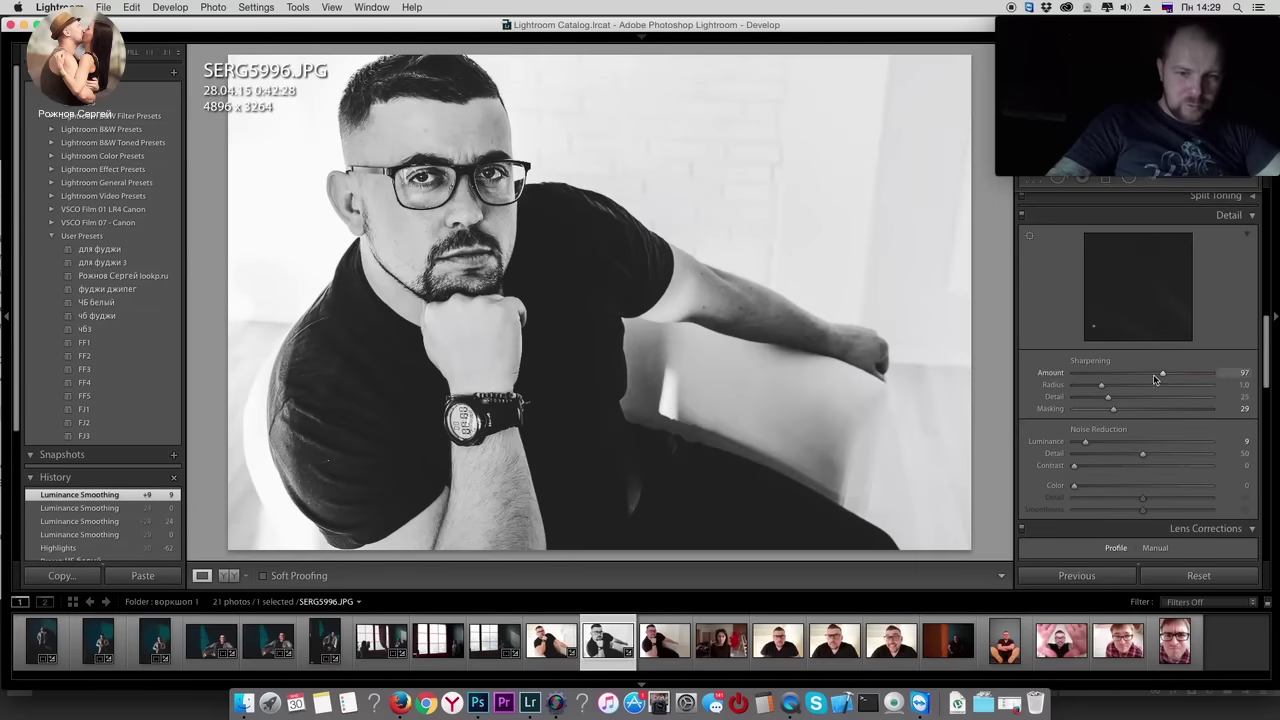
Step: Lower sharpening to 66, highlights to −84 and whites to +53, then advance to SERG5998
left_click_drag(1153, 374, 1135, 380)
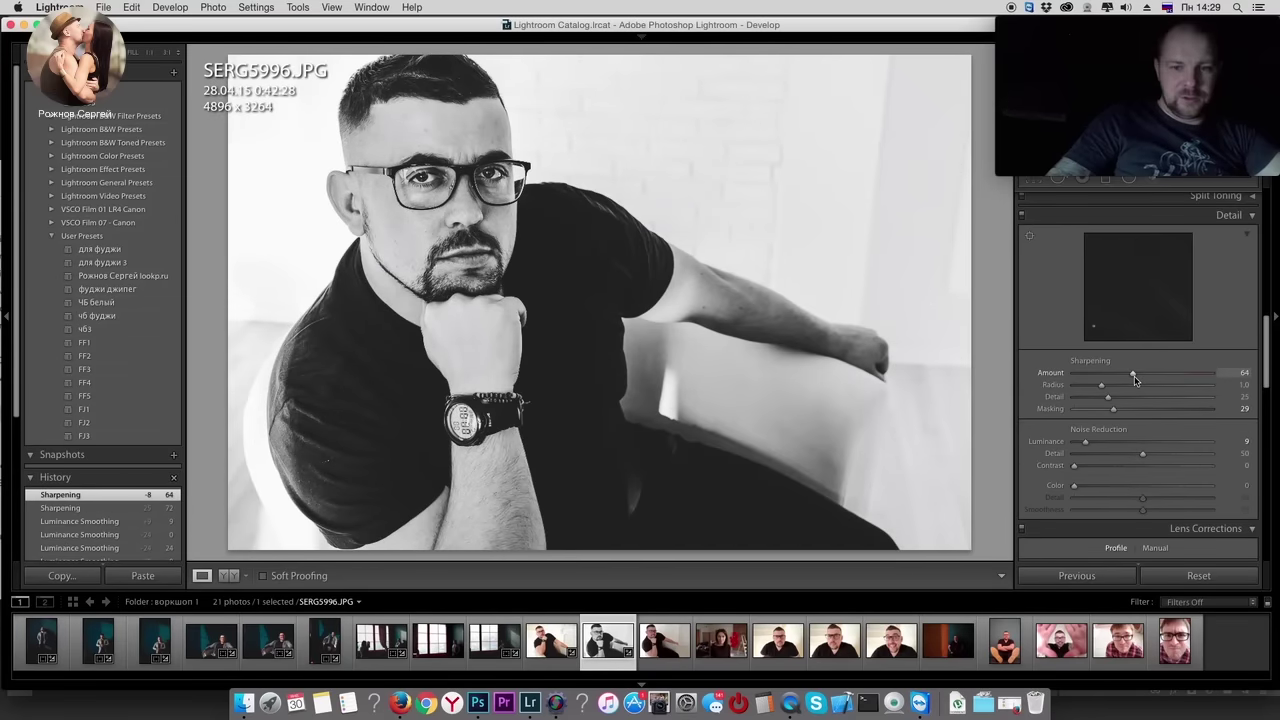
scroll(1130, 360, "up", 5)
scroll(1125, 345, "up", 5)
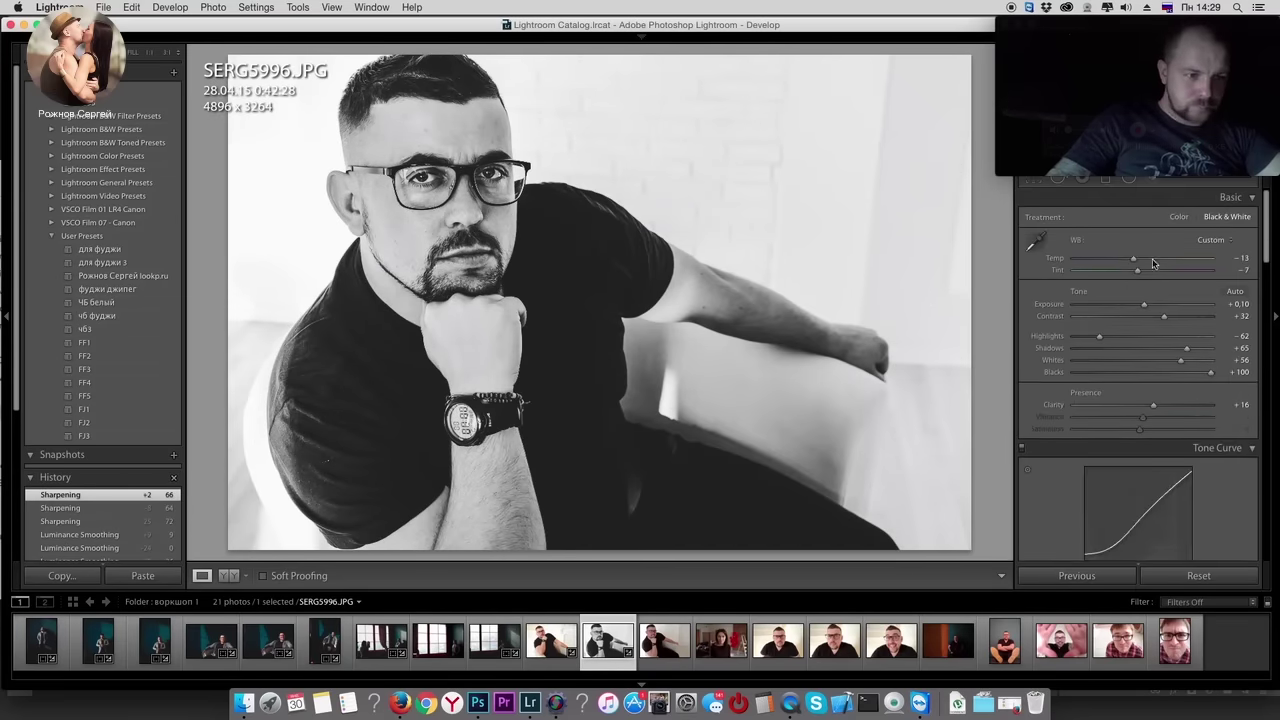
left_click_drag(1099, 336, 1088, 339)
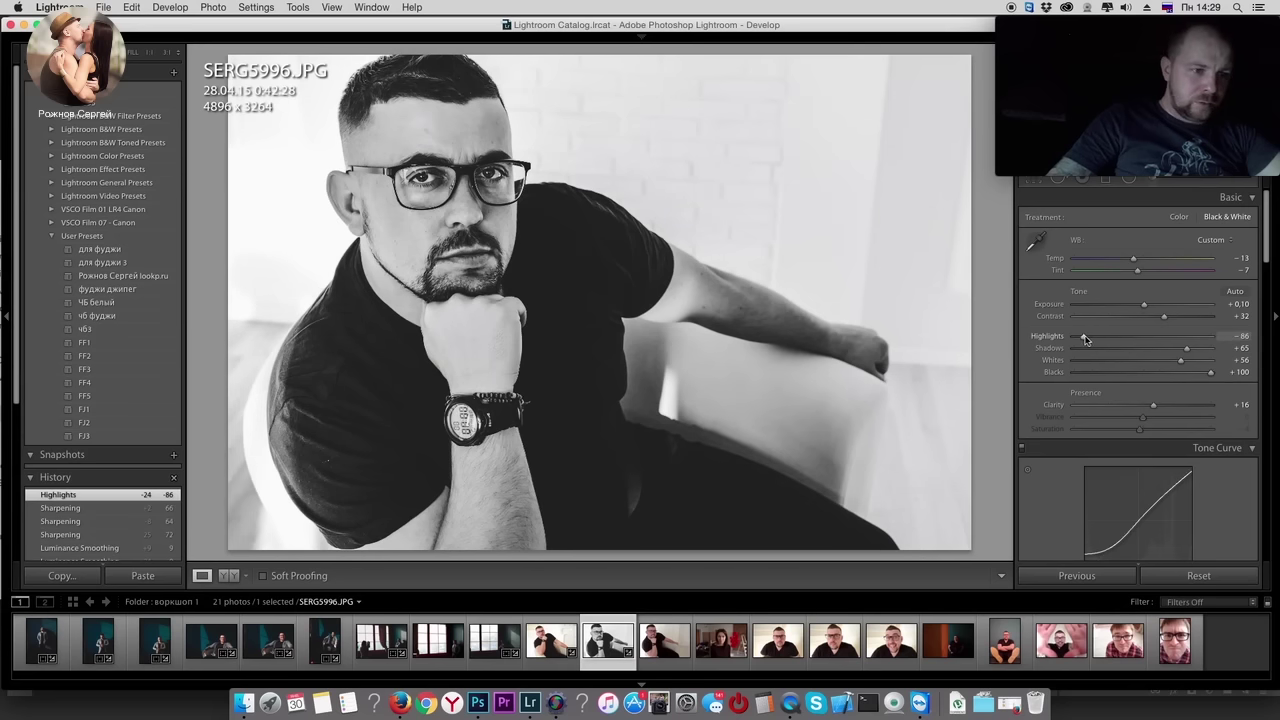
left_click_drag(1188, 361, 1193, 349)
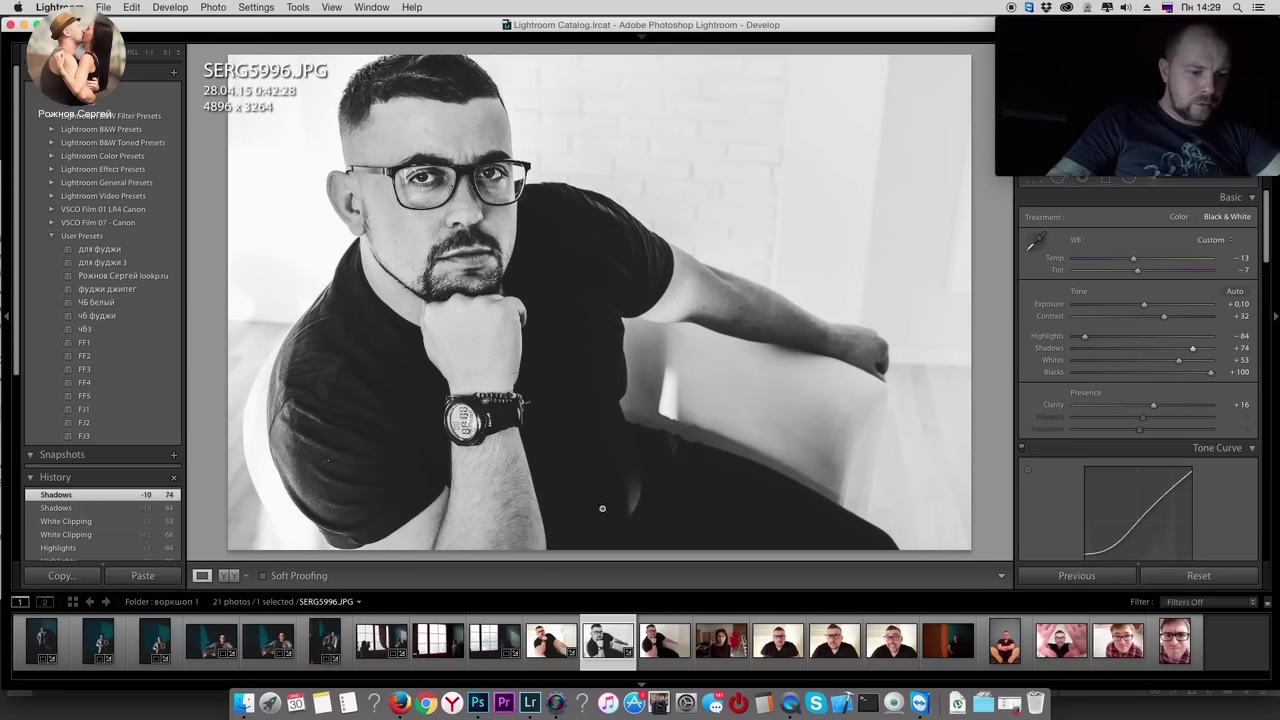
key("Right")
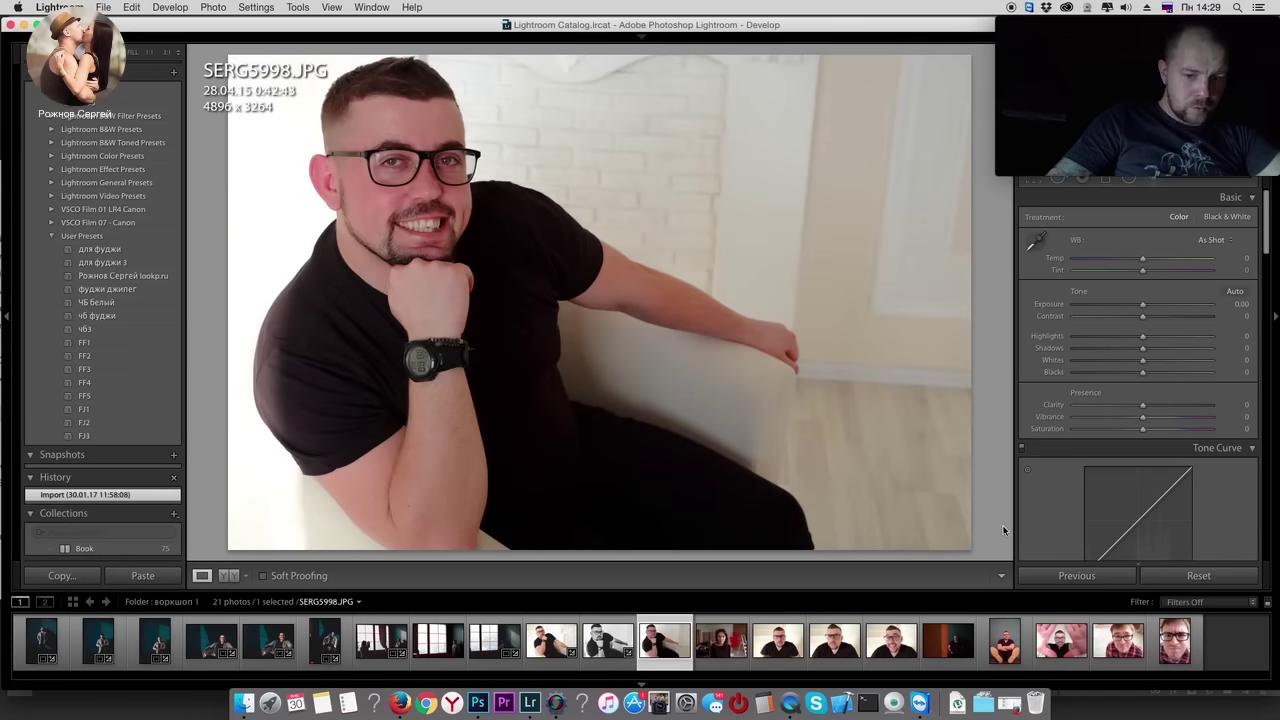
Step: Paste the black-and-white settings onto SERG5998, then return to SERG5994
left_click(1068, 575)
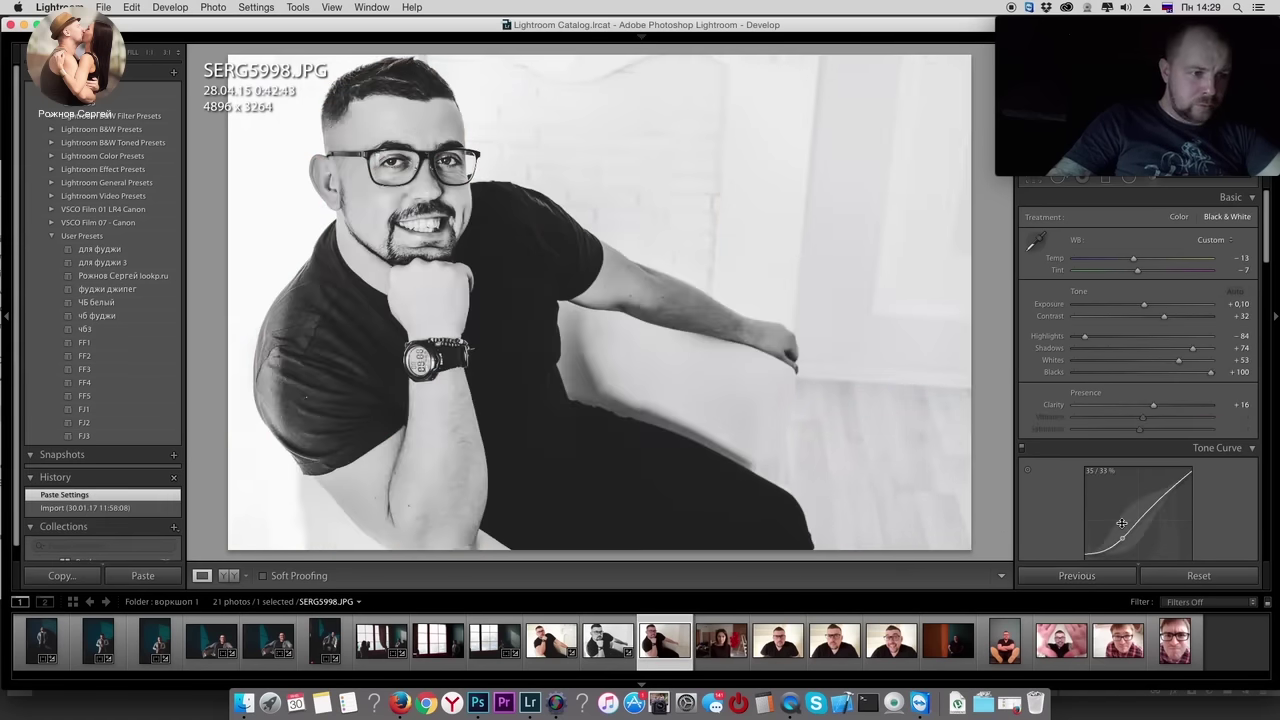
left_click(551, 630)
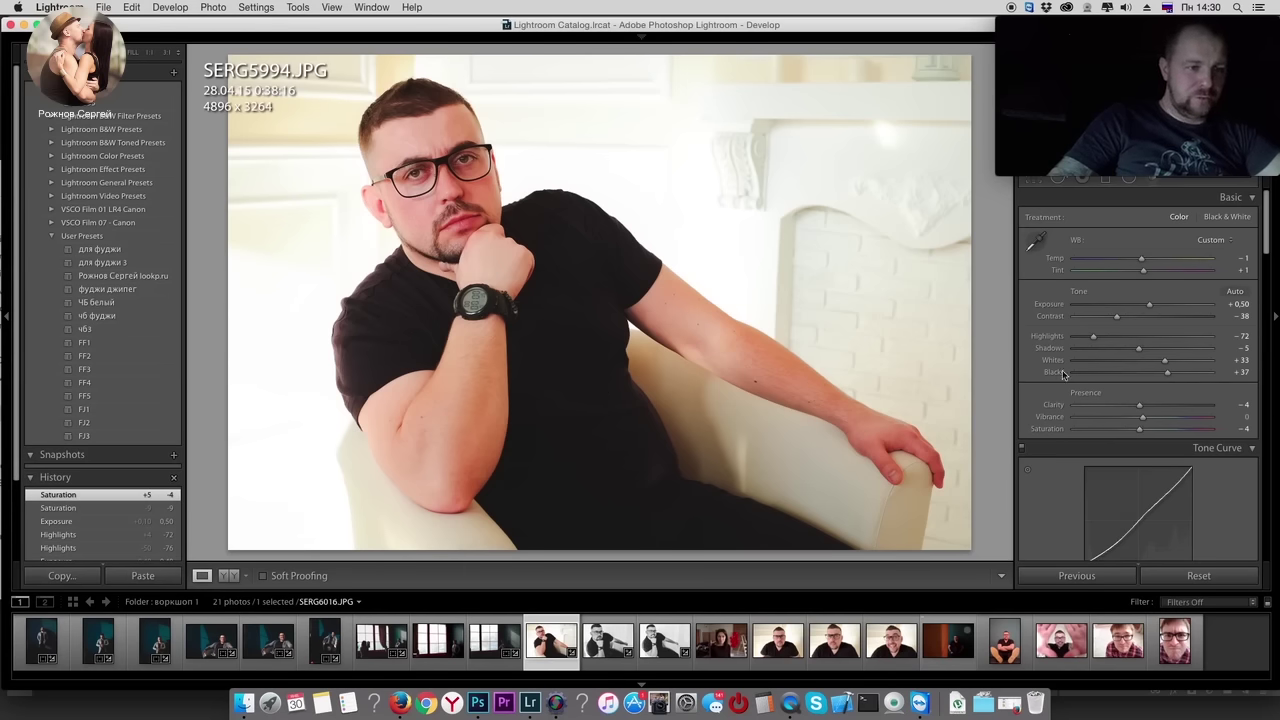
Step: Raise SERG5994's exposure to +0.80, soften the whites, and cool temperature and tint slightly
left_click_drag(1151, 307, 1153, 309)
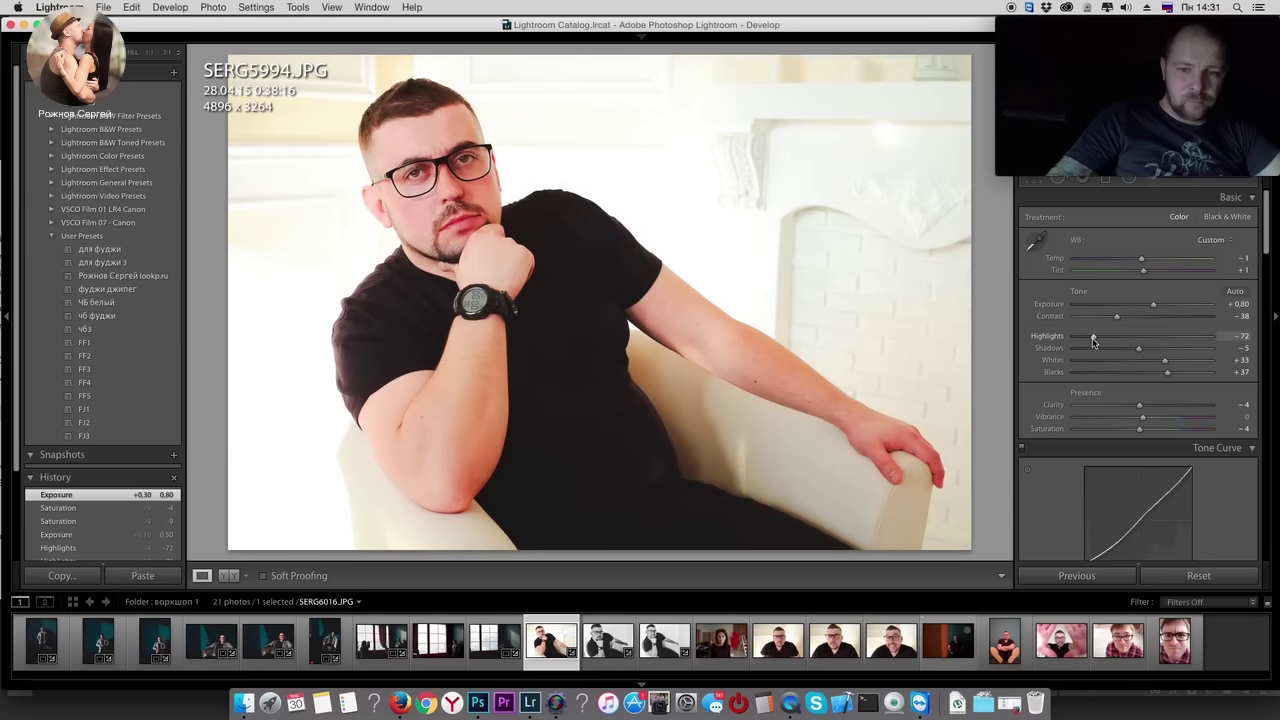
left_click_drag(1153, 364, 1151, 376)
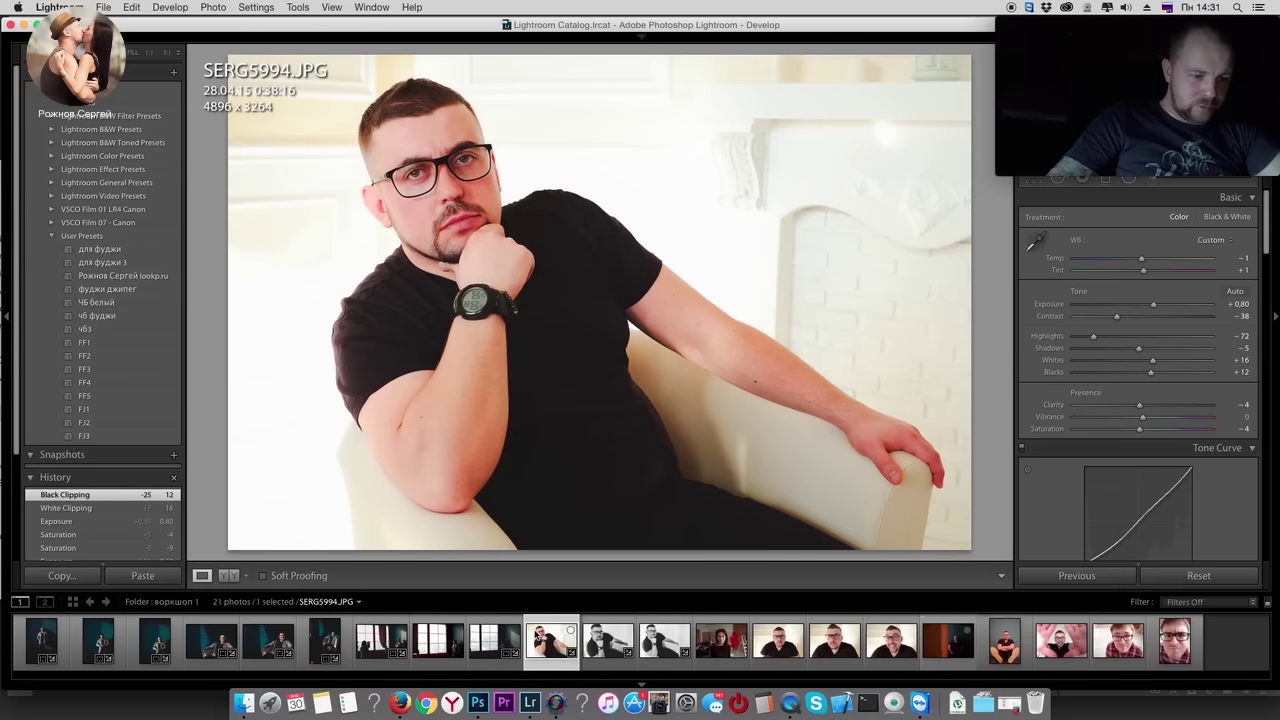
right_click(559, 622)
mouse_move(588, 612)
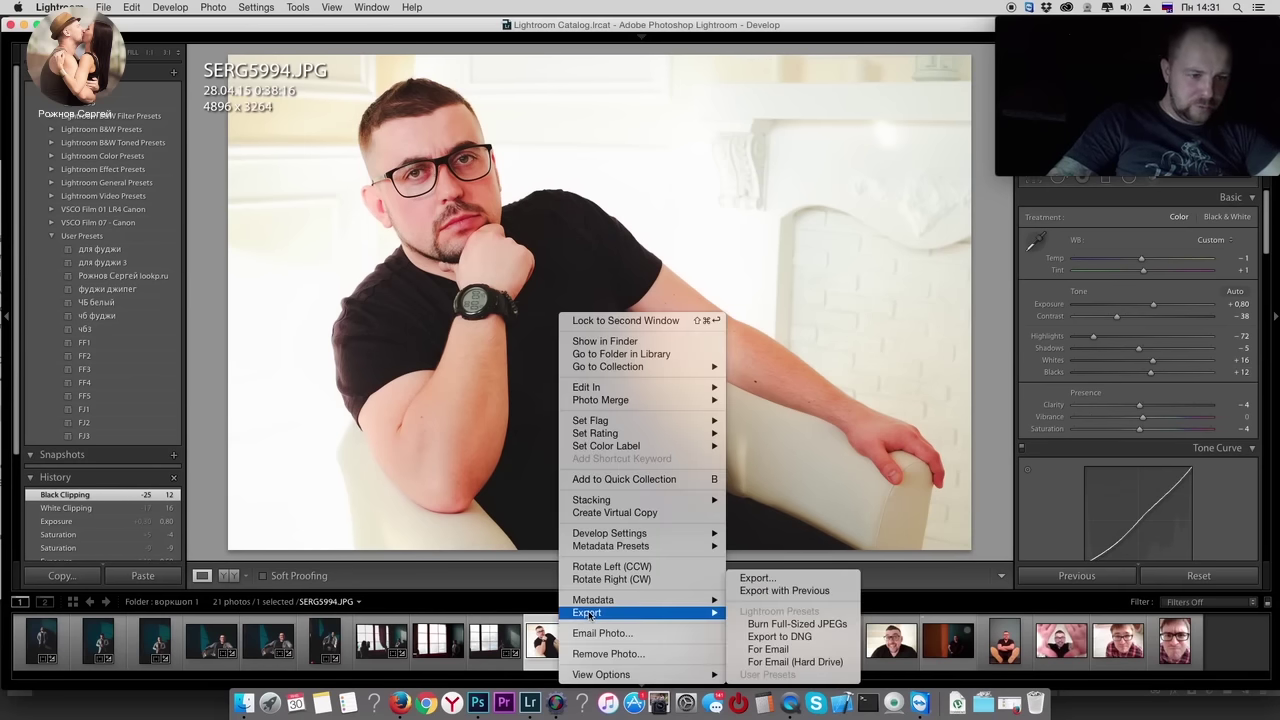
left_click(1004, 466)
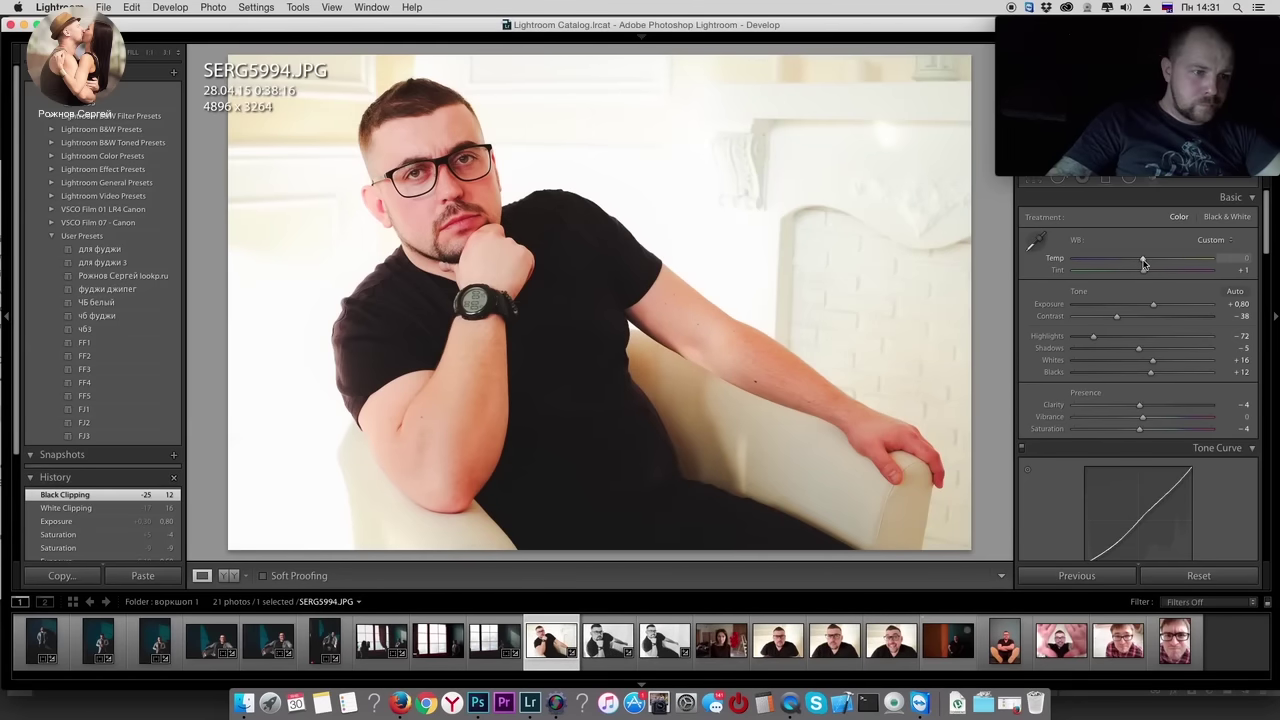
left_click_drag(1142, 259, 1142, 259)
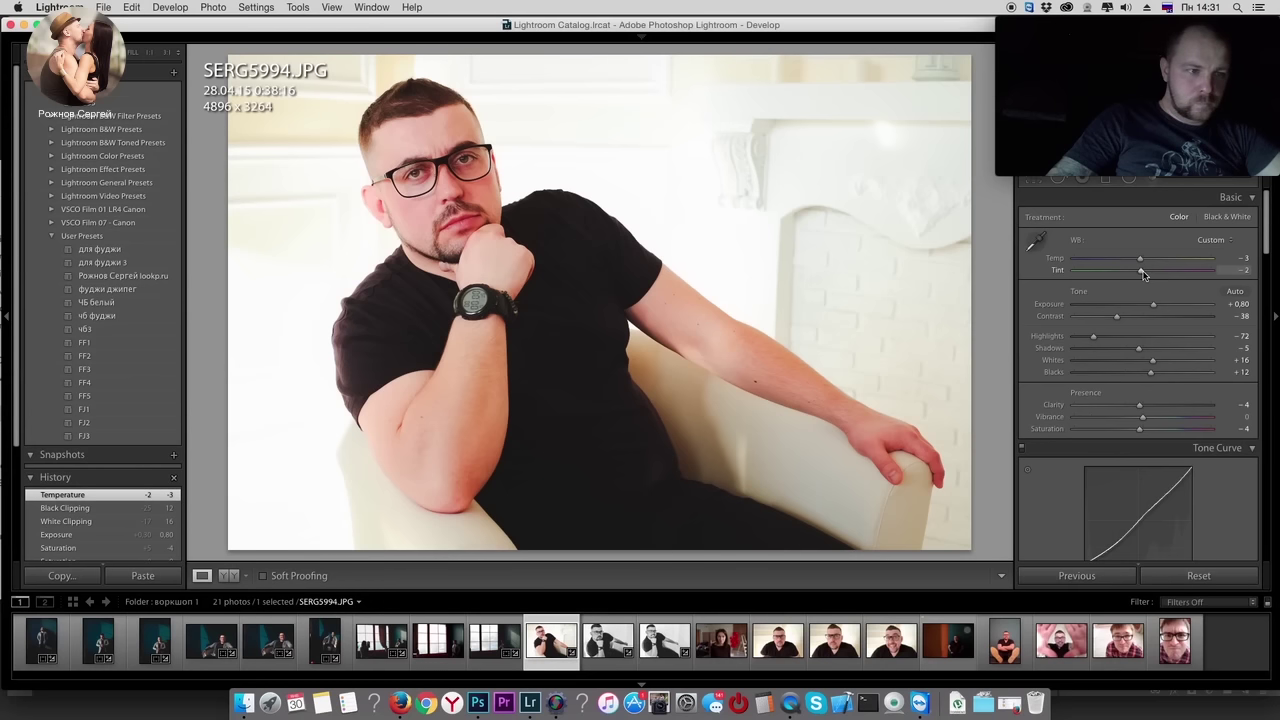
left_click_drag(1143, 272, 1144, 272)
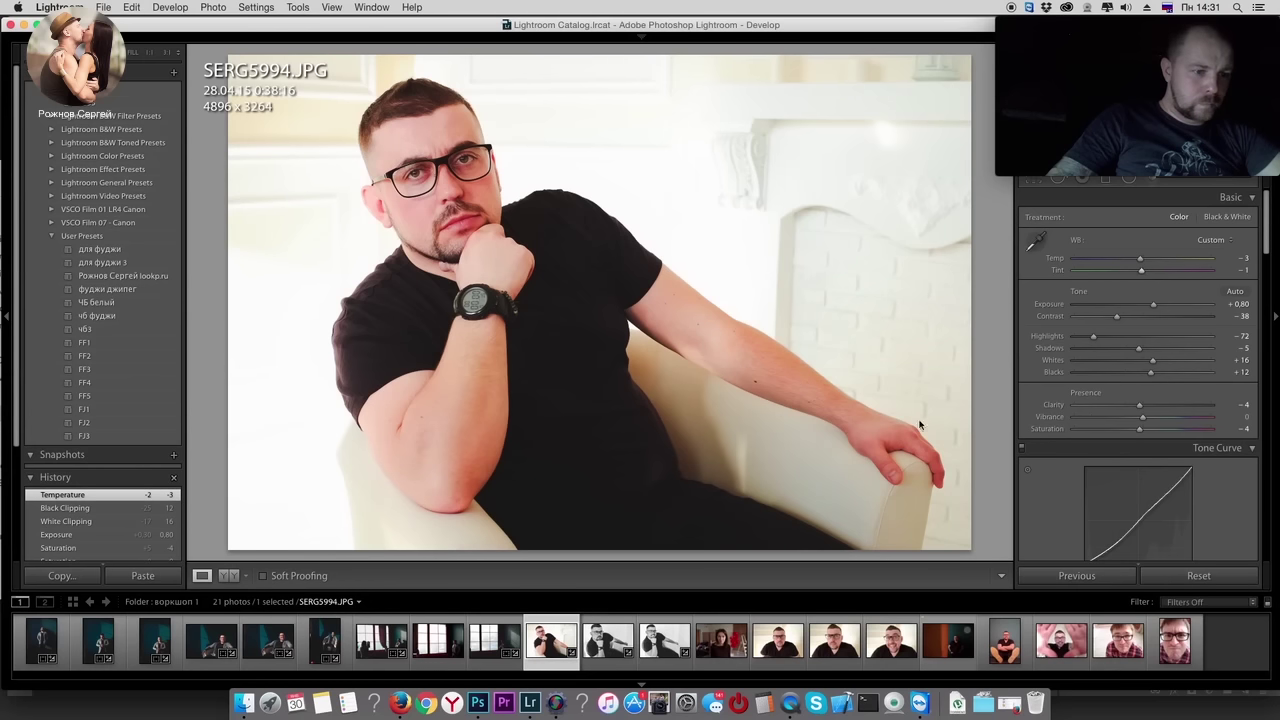
right_click(556, 626)
Step: Send SERG5994 to Photoshop, stamp a duplicate layer, and bring up Hue/Saturation
left_click(765, 588)
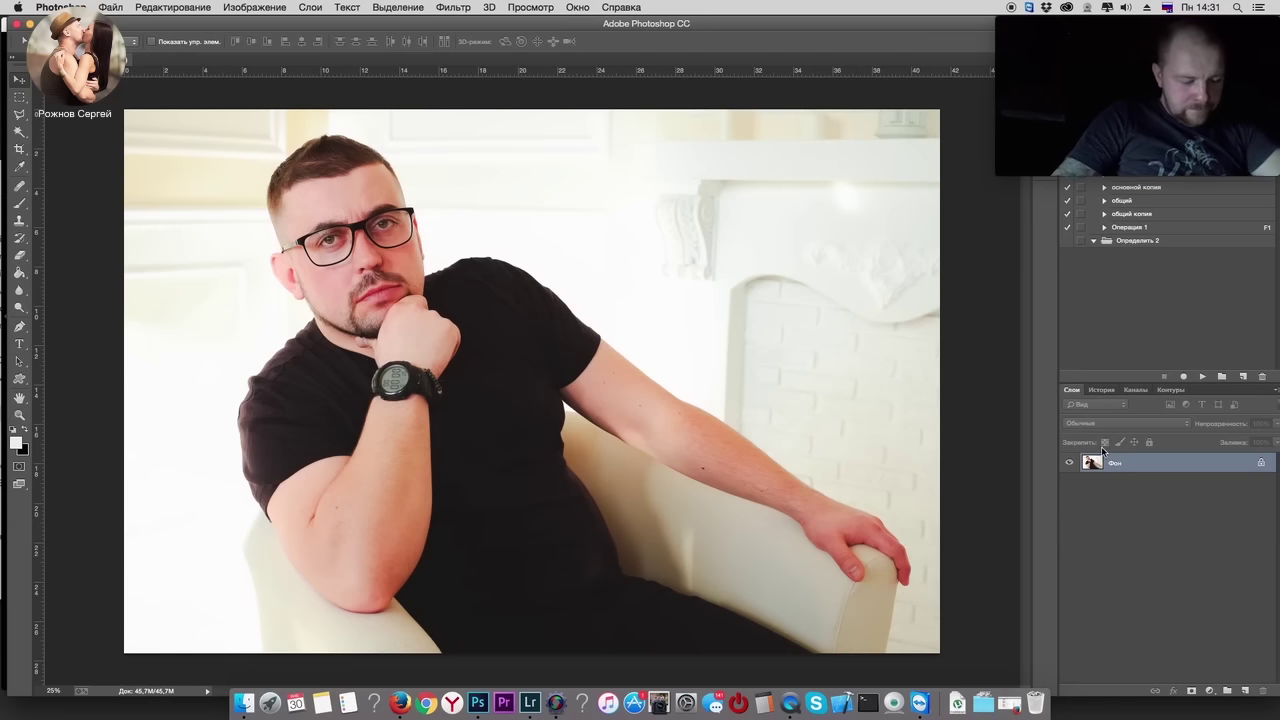
key("ctrl+alt+shift+e")
key("ctrl+u")
Step: Desaturate the copy to -100 and blend it in Soft Light at 29% opacity
left_click_drag(857, 577, 771, 577)
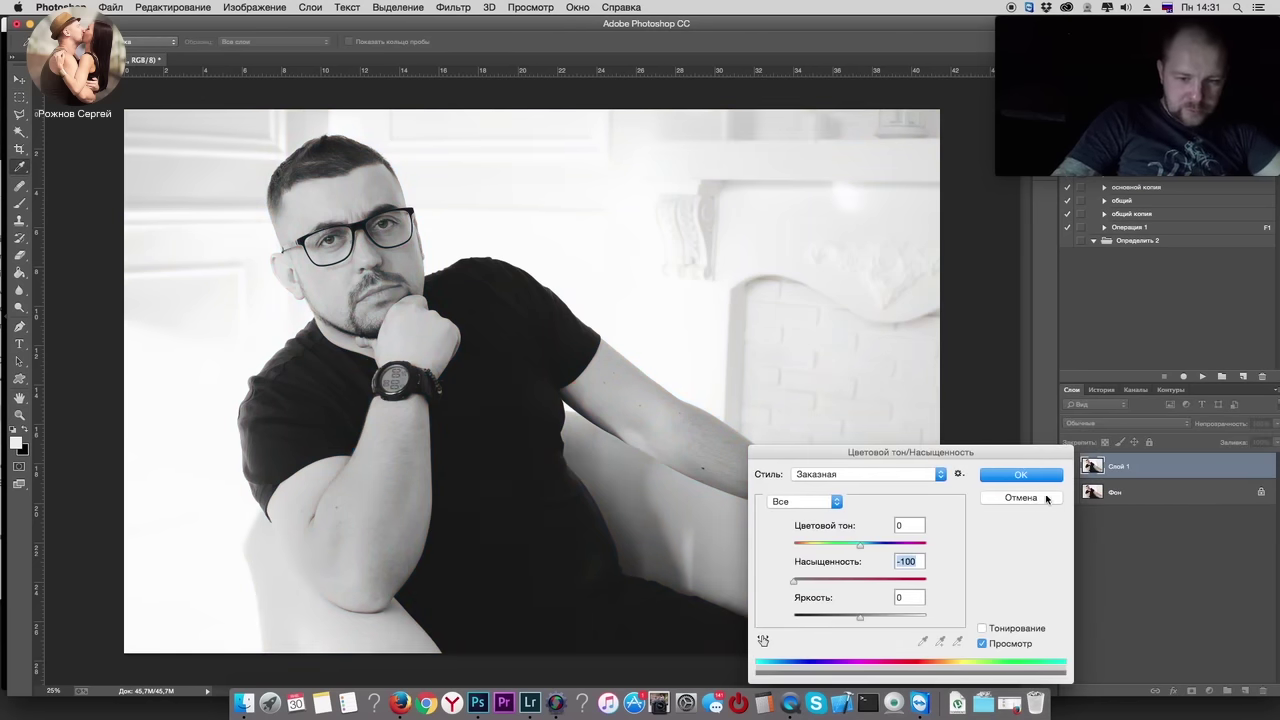
left_click(1029, 476)
left_click(1143, 428)
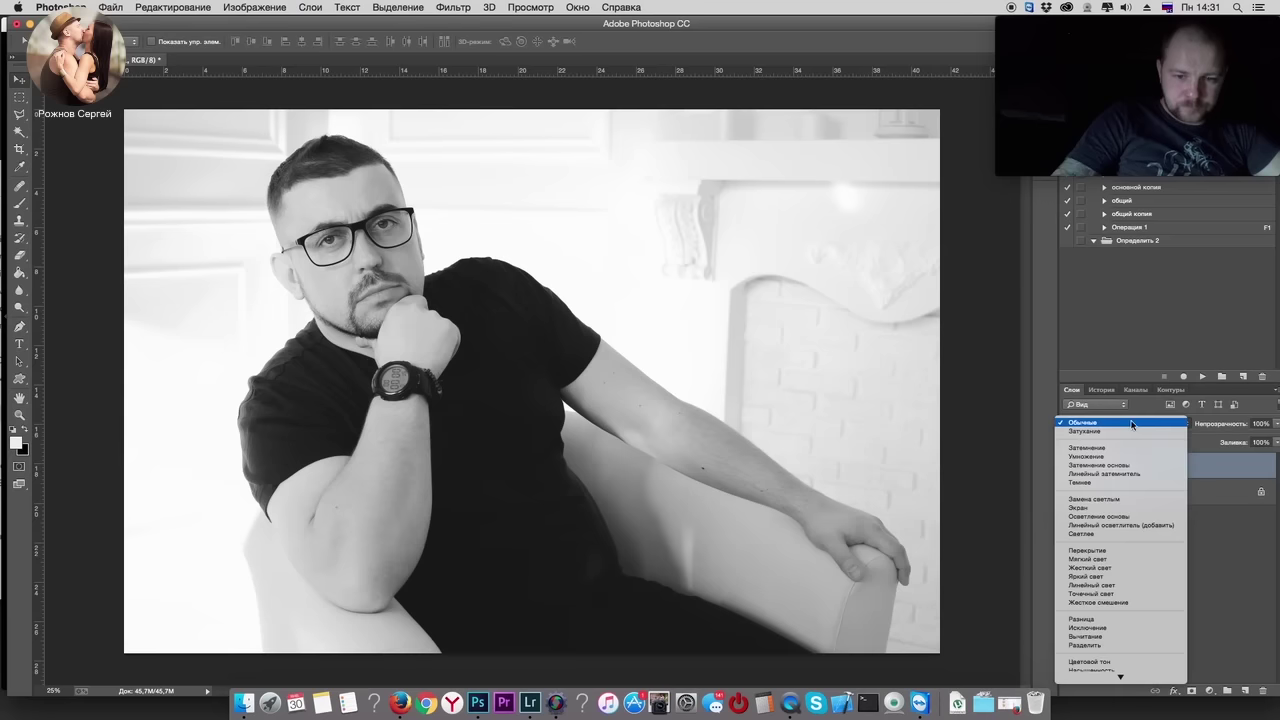
left_click(1090, 558)
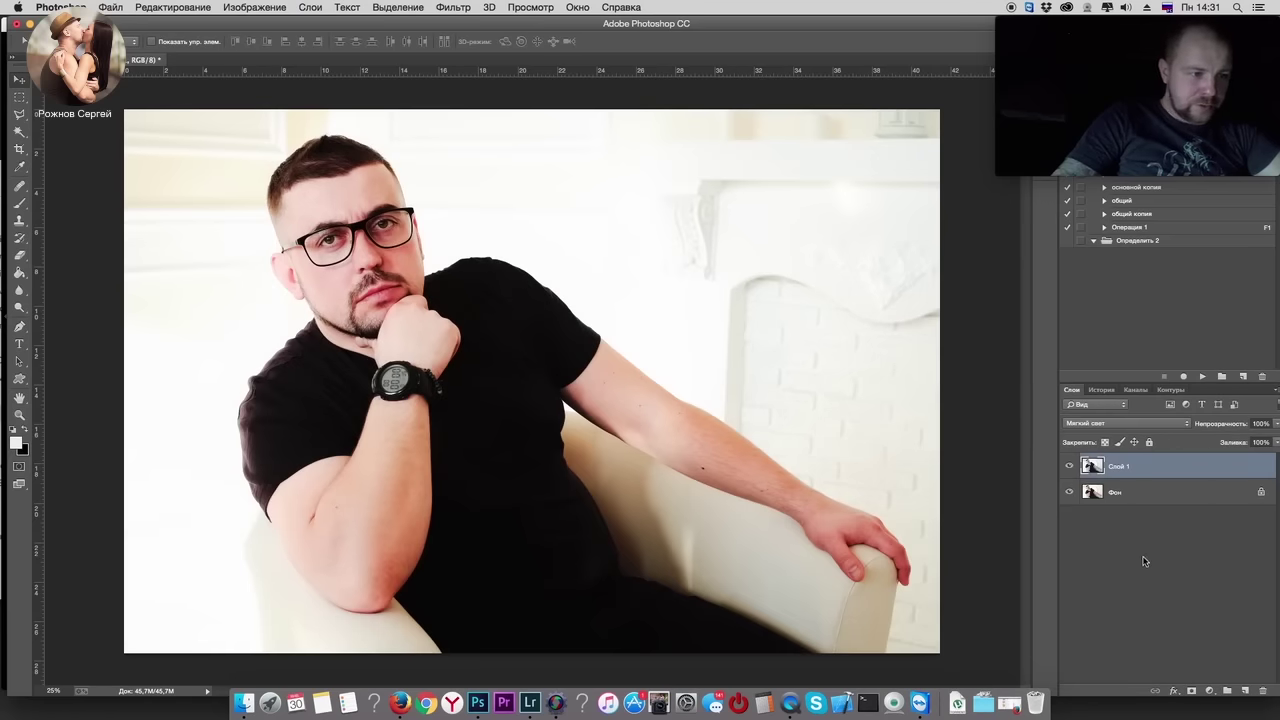
left_click(1276, 424)
left_click_drag(1224, 440, 1228, 441)
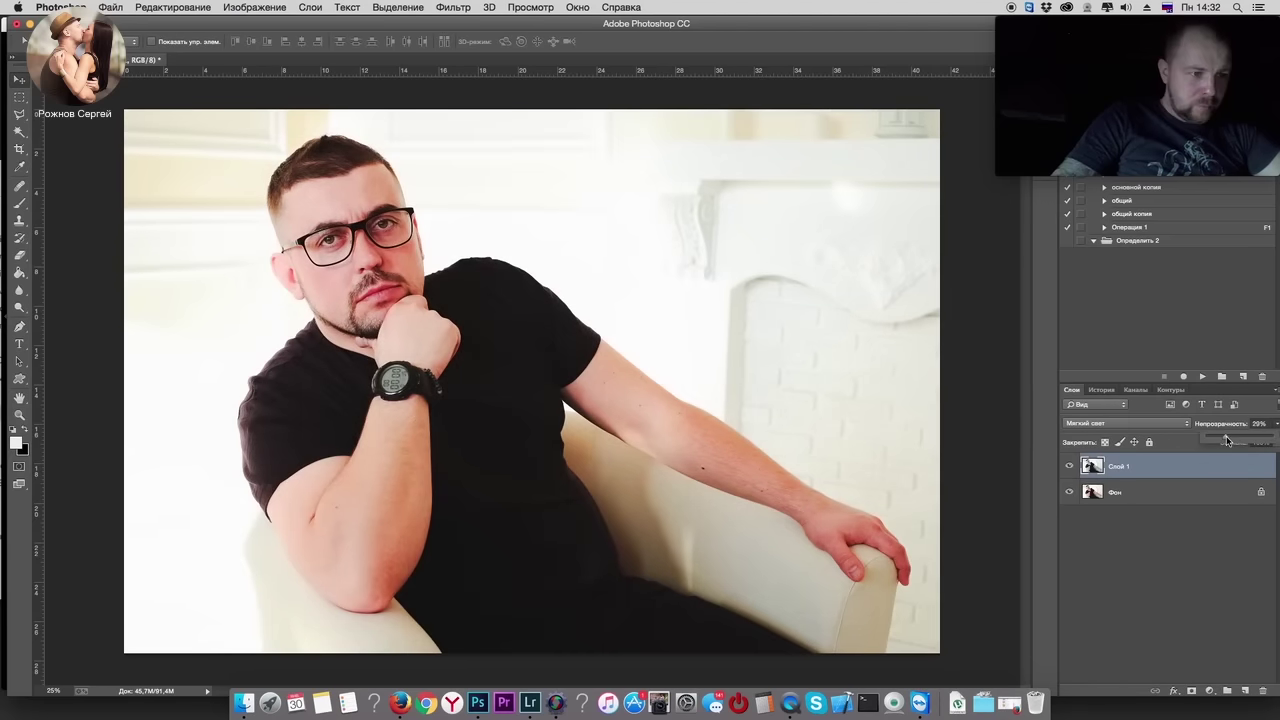
left_click(1065, 474)
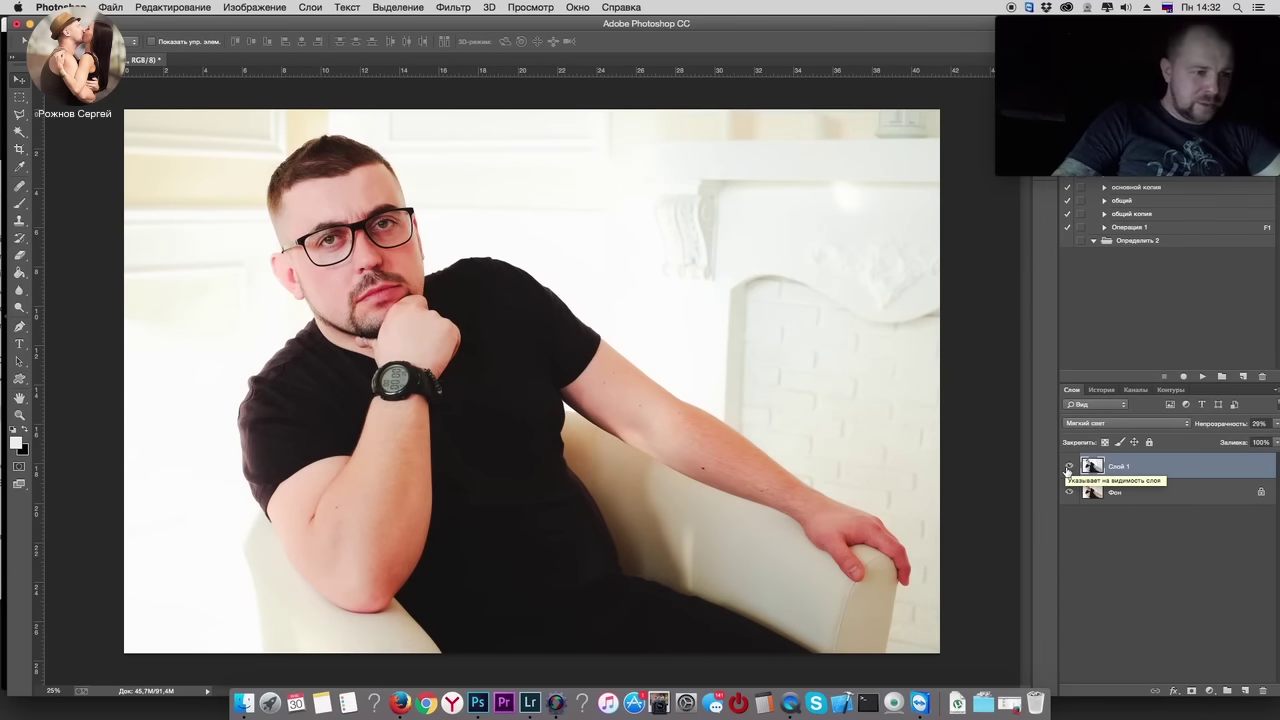
left_click(1068, 468)
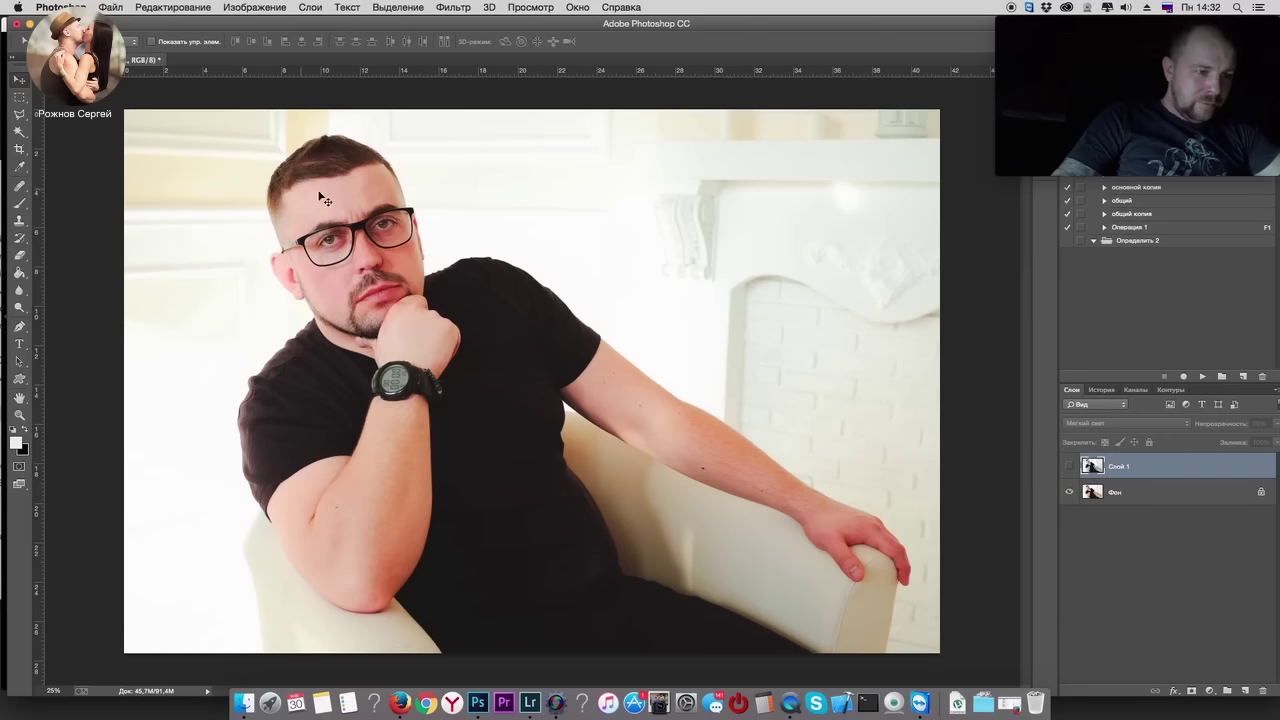
left_click(1069, 467)
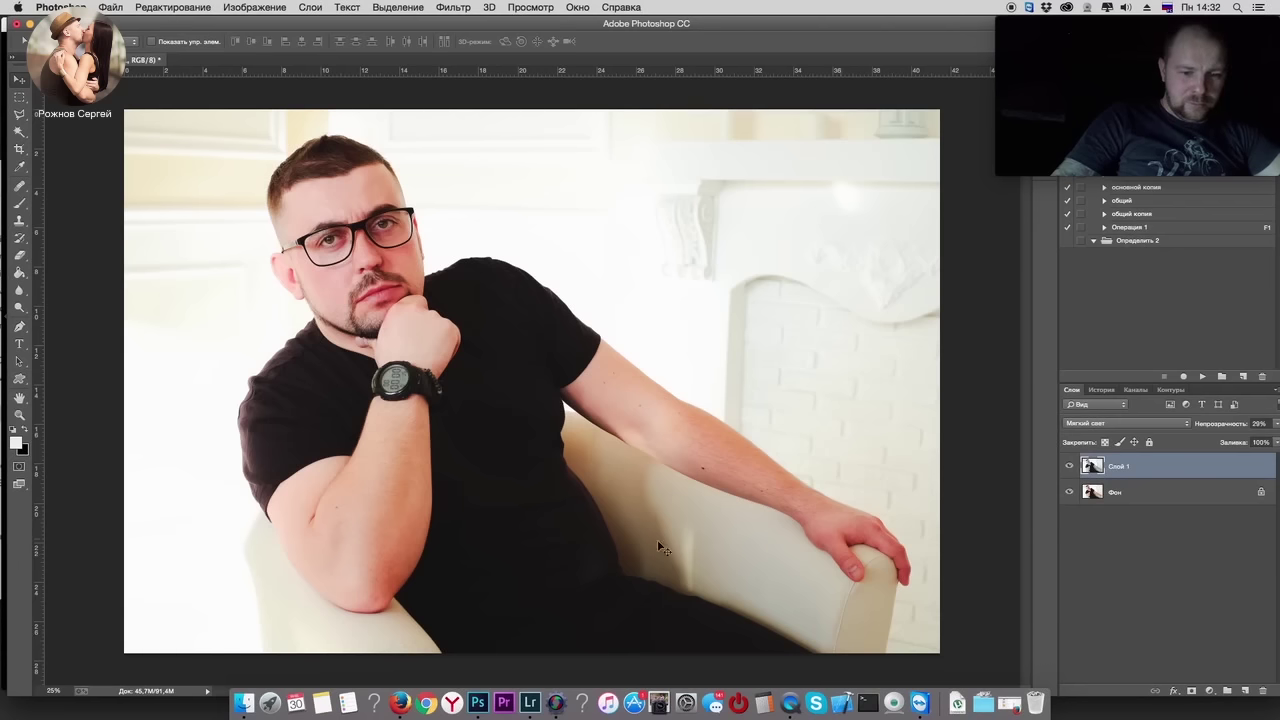
Step: Merge both layers, duplicate the result and desaturate the new copy to -100
left_click(1097, 506, "shift")
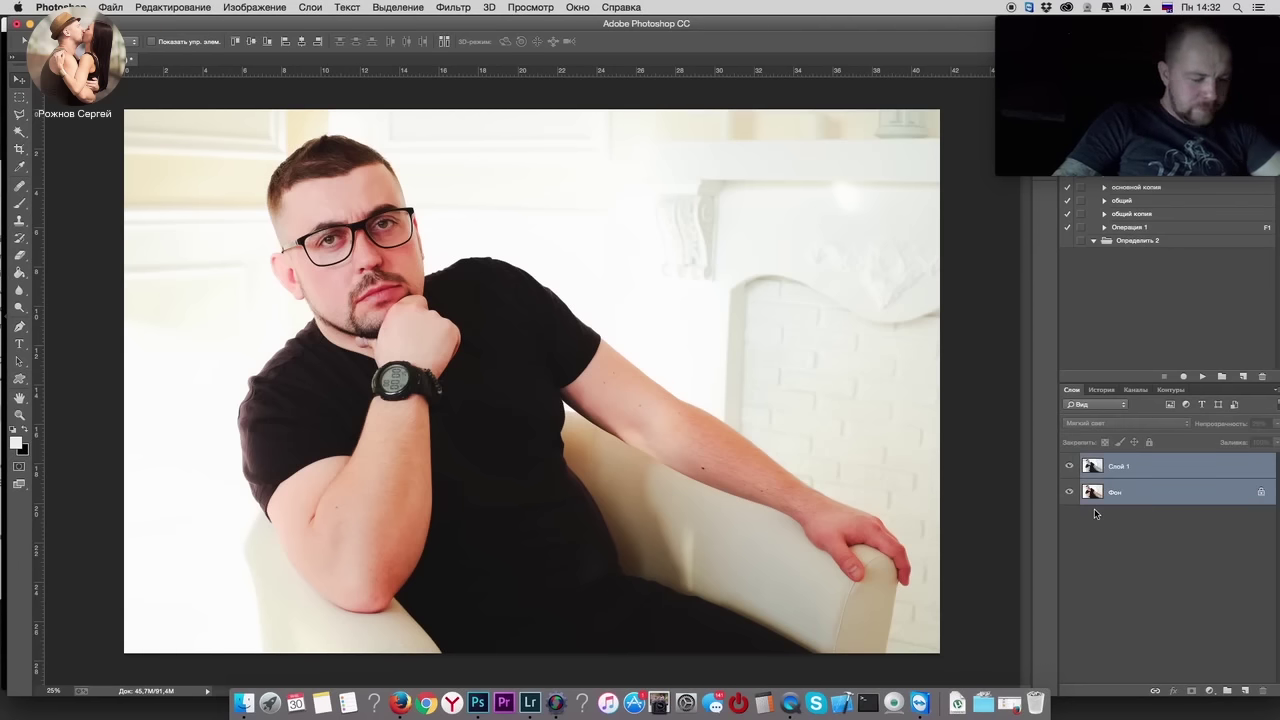
key("cmd+e")
key("cmd+j")
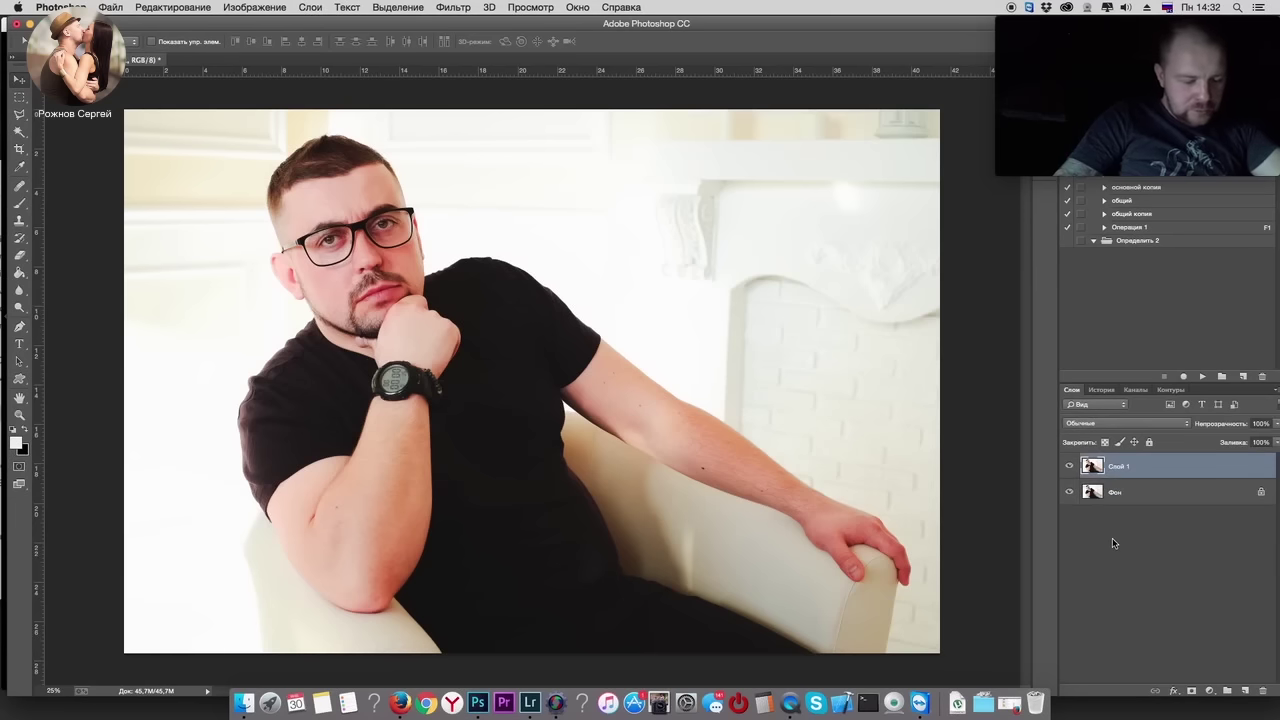
key("super+u")
type("-100")
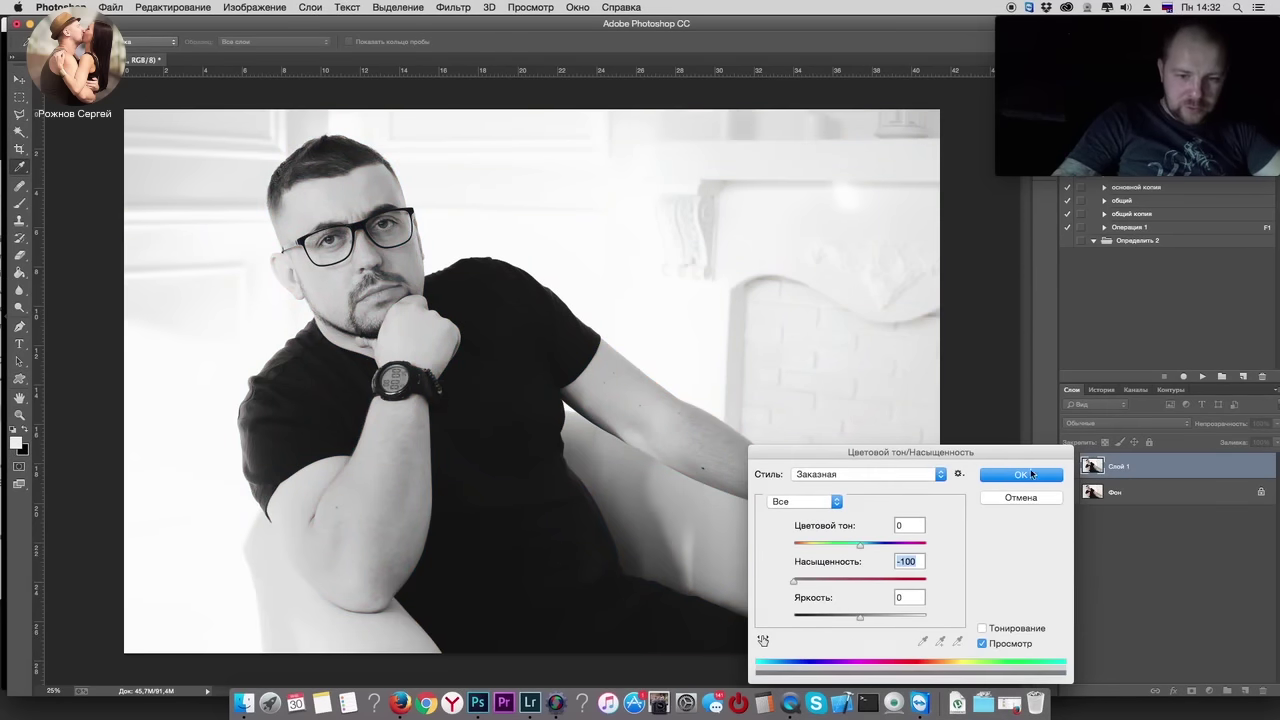
key("Return")
left_click(1125, 423)
Step: Blend the grey copy in Multiply at 34% opacity and merge it down
left_click(1125, 423)
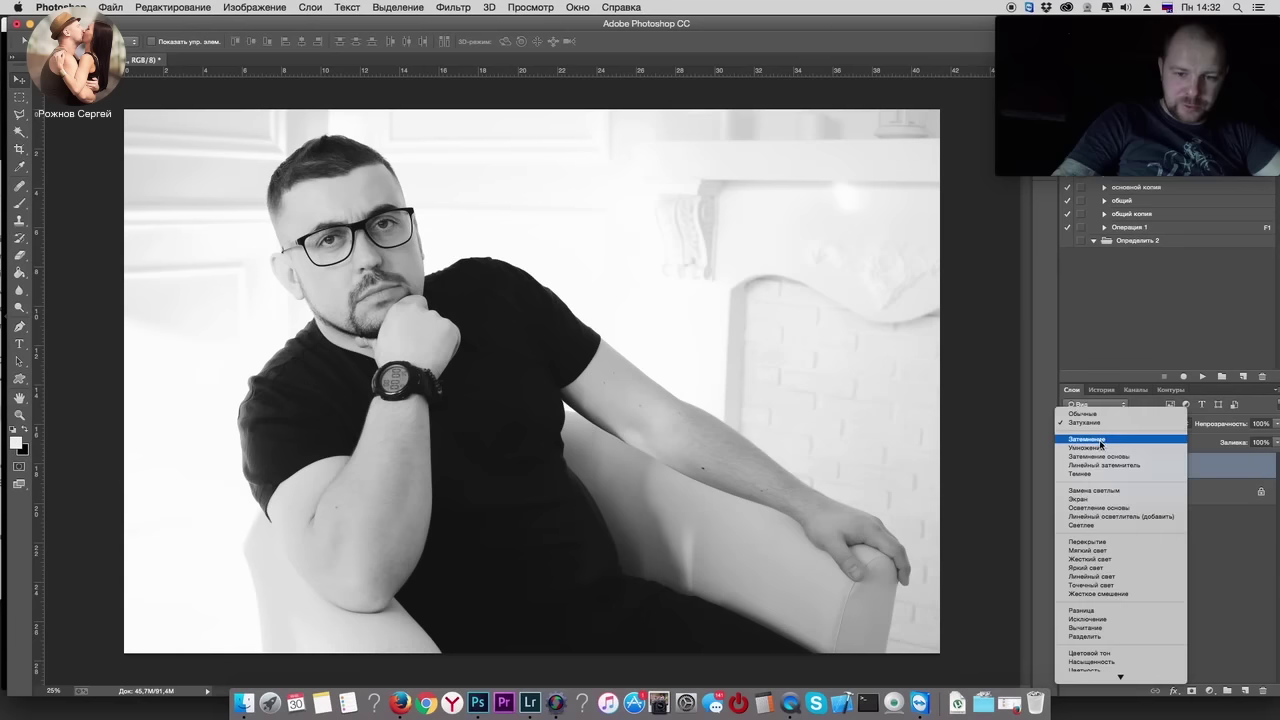
left_click(1083, 453)
left_click(1276, 424)
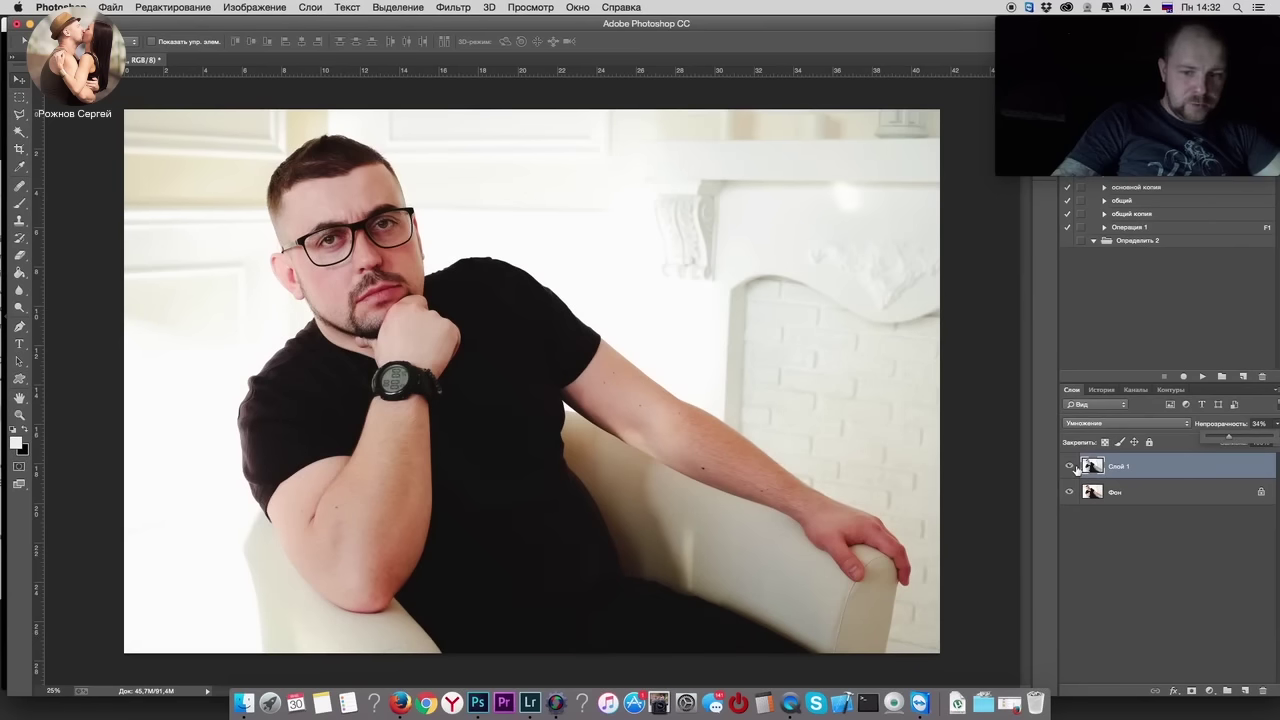
left_click(1070, 466)
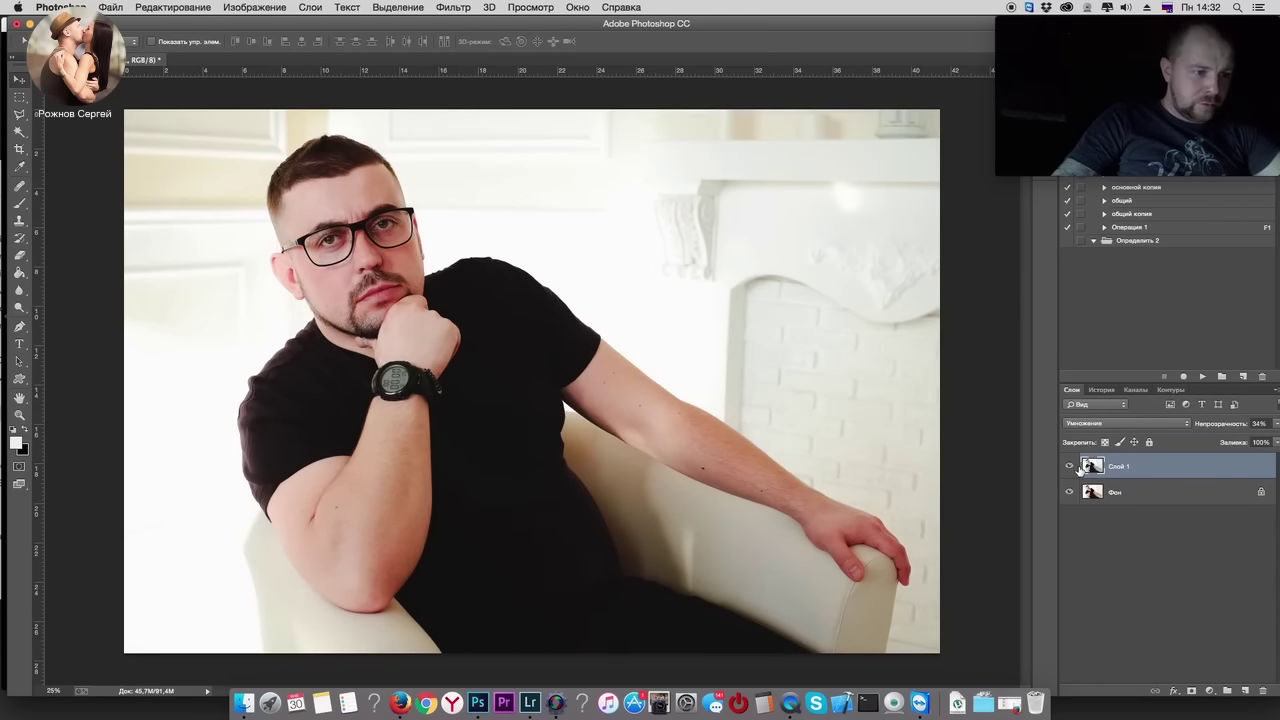
key("ctrl+e")
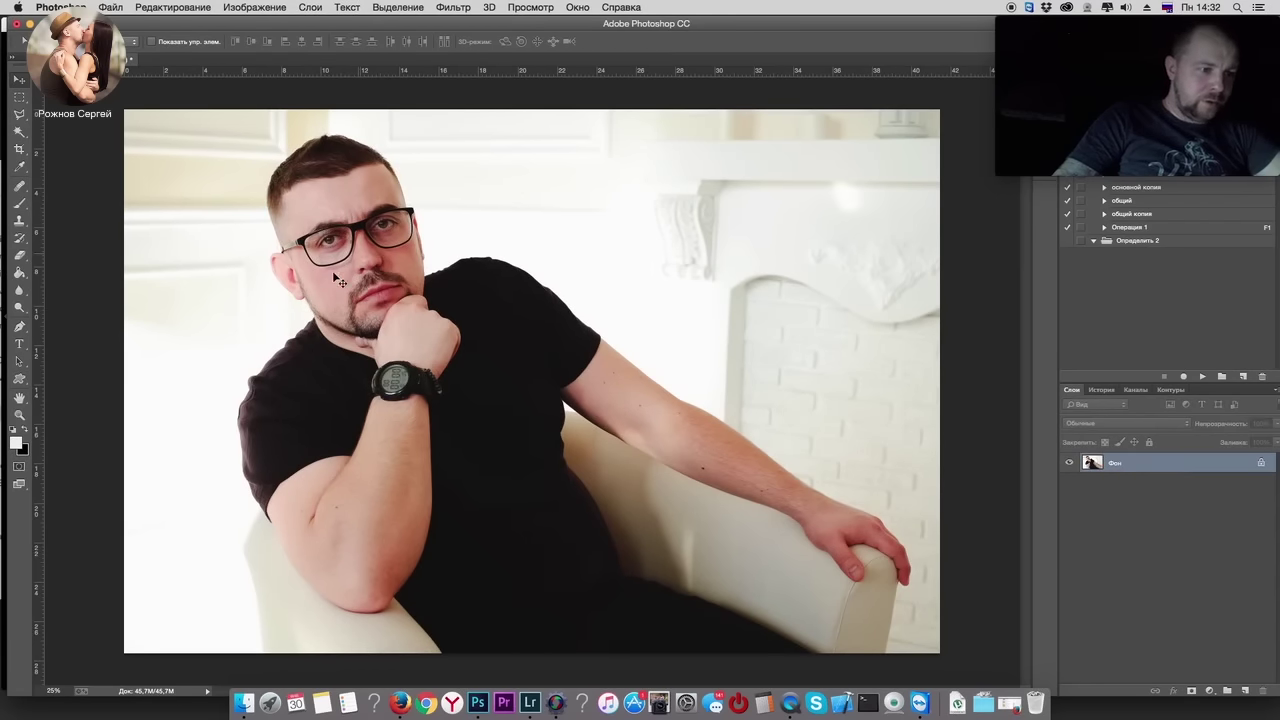
left_click(530, 700)
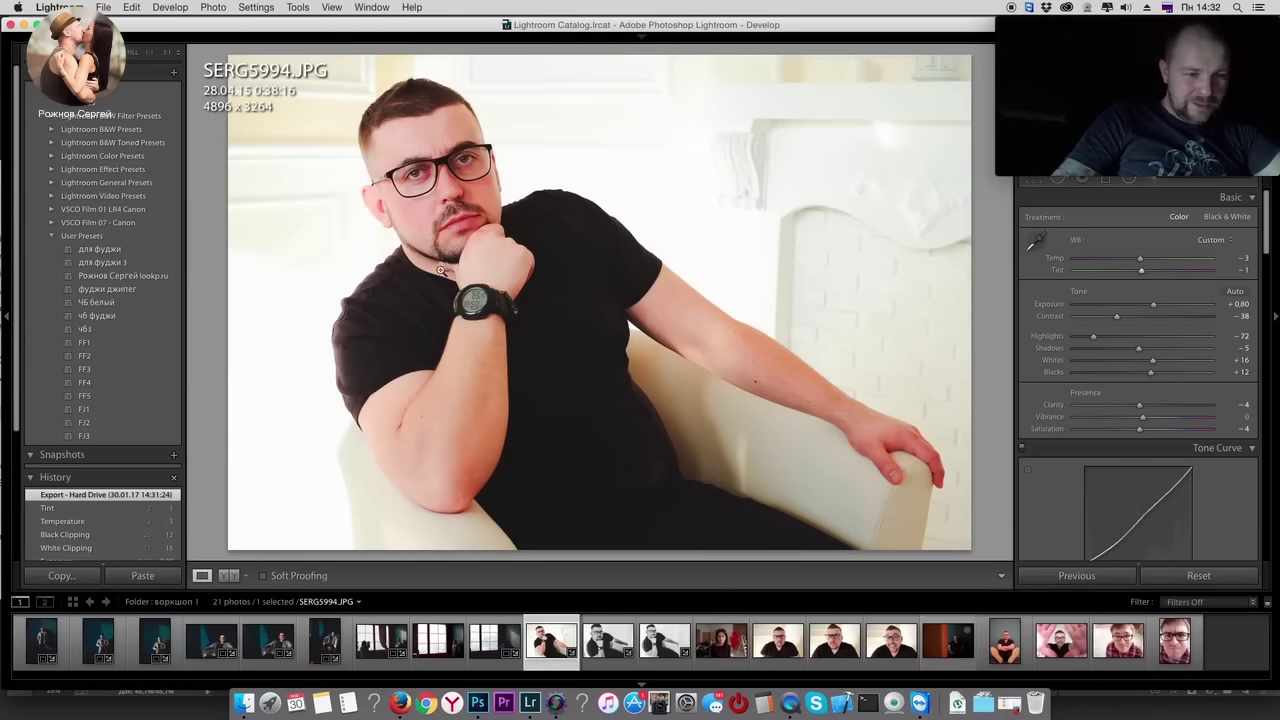
left_click(478, 703)
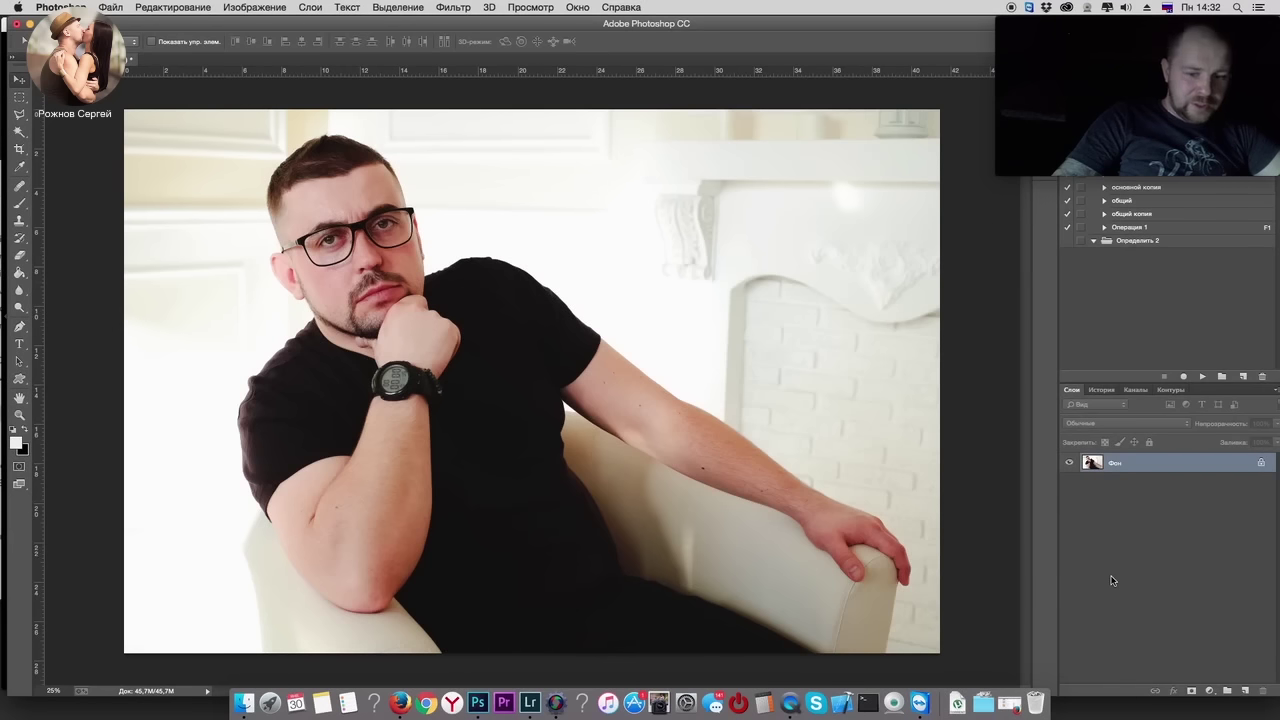
Step: Duplicate the photo layer and set the copy to Screen blending
key("ctrl+j")
left_click(1140, 428)
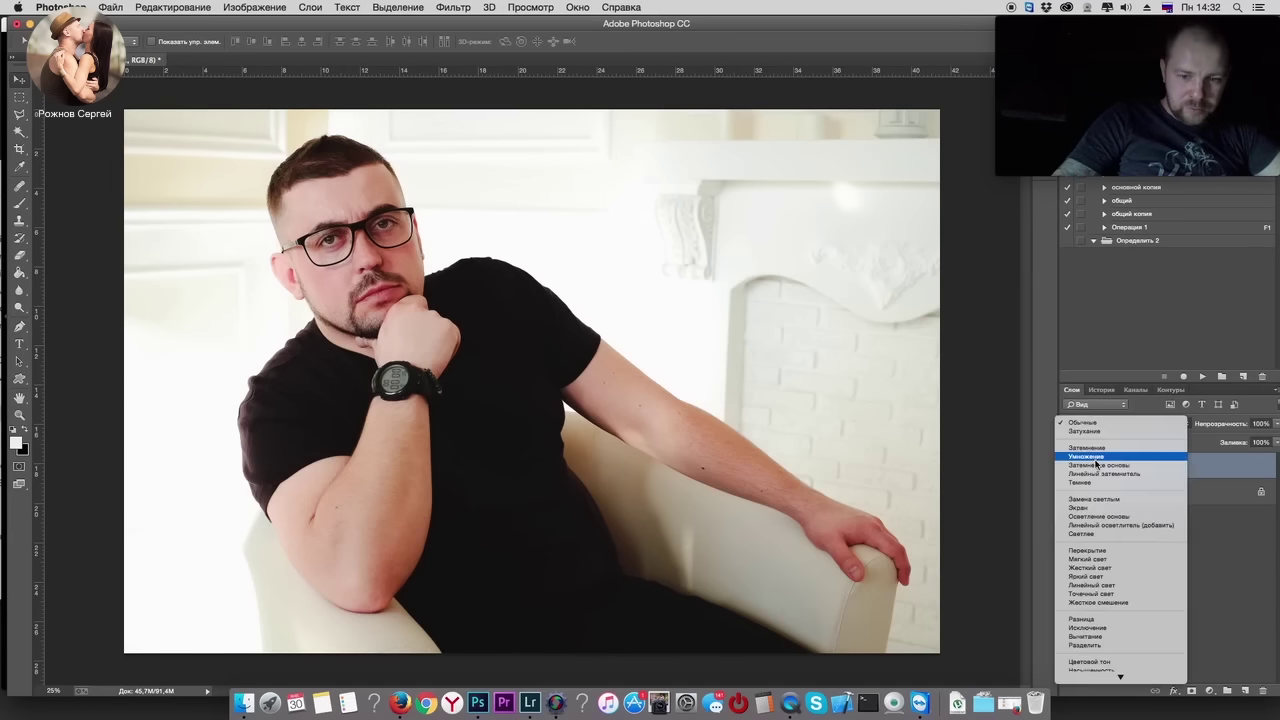
left_click(1110, 507)
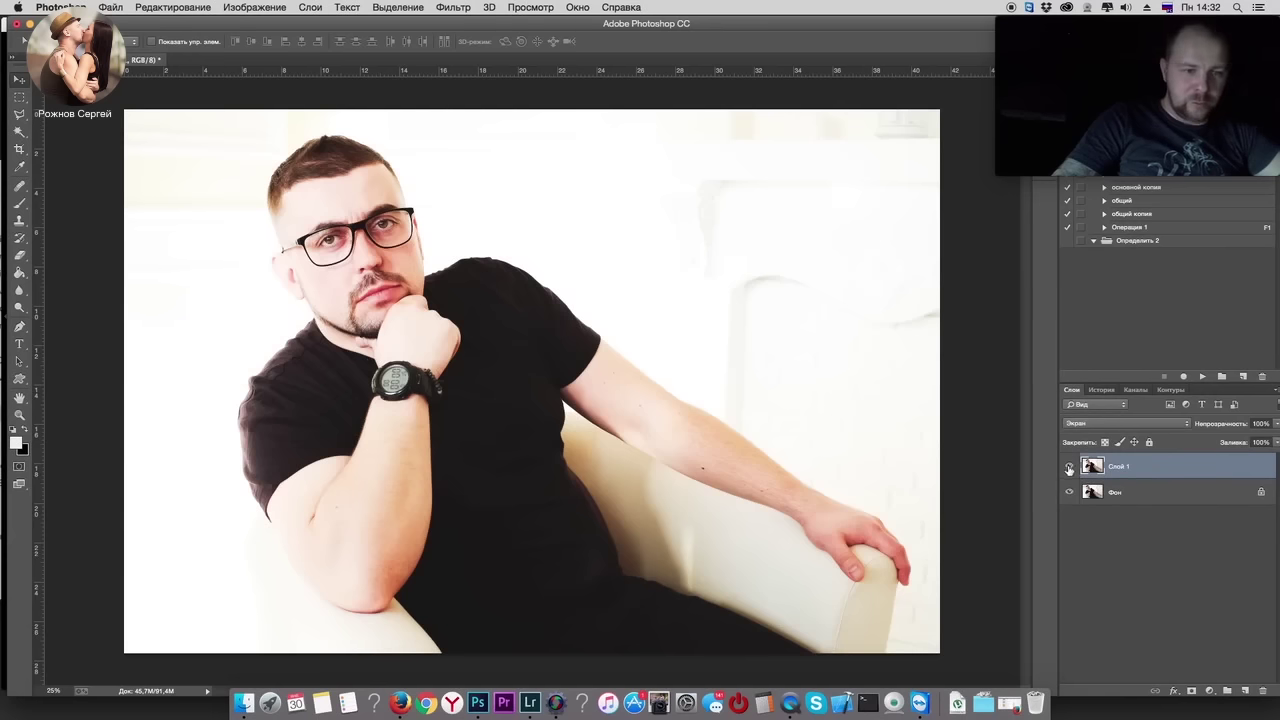
Step: Exclude darker tones with a split Blend If threshold, then lower opacity to 63%
double_click(1093, 475)
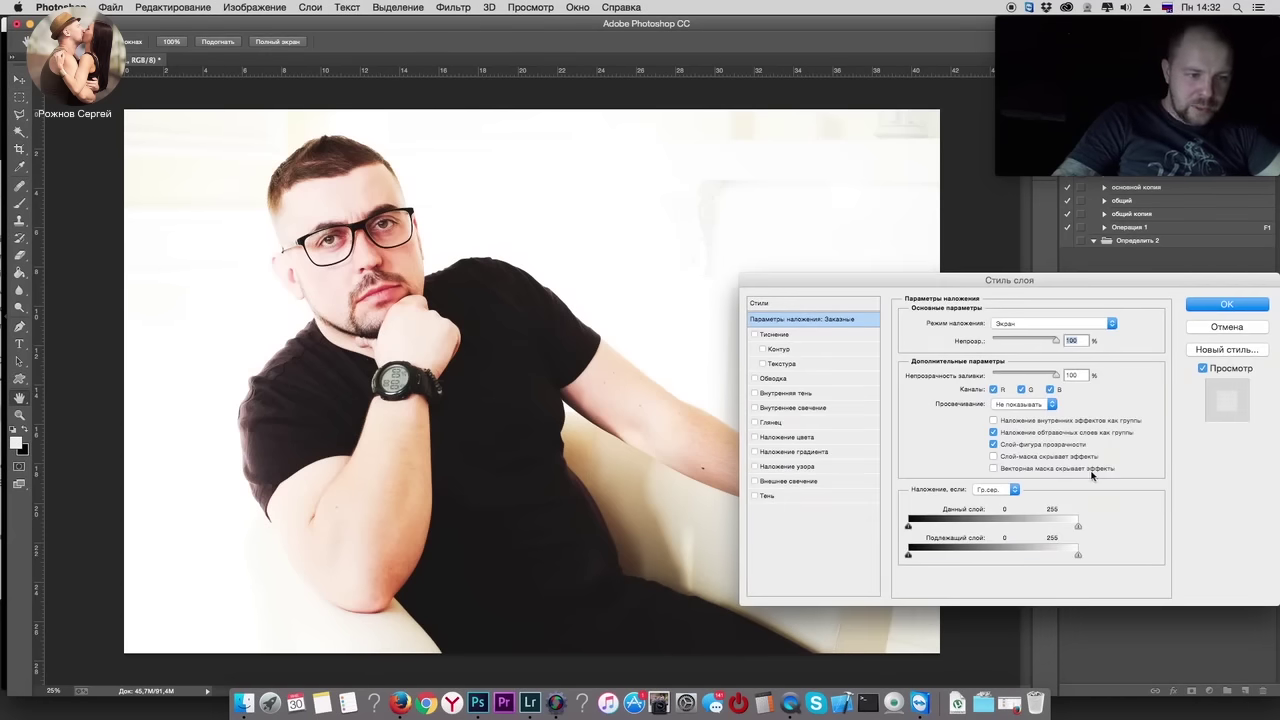
left_click_drag(911, 529, 999, 534)
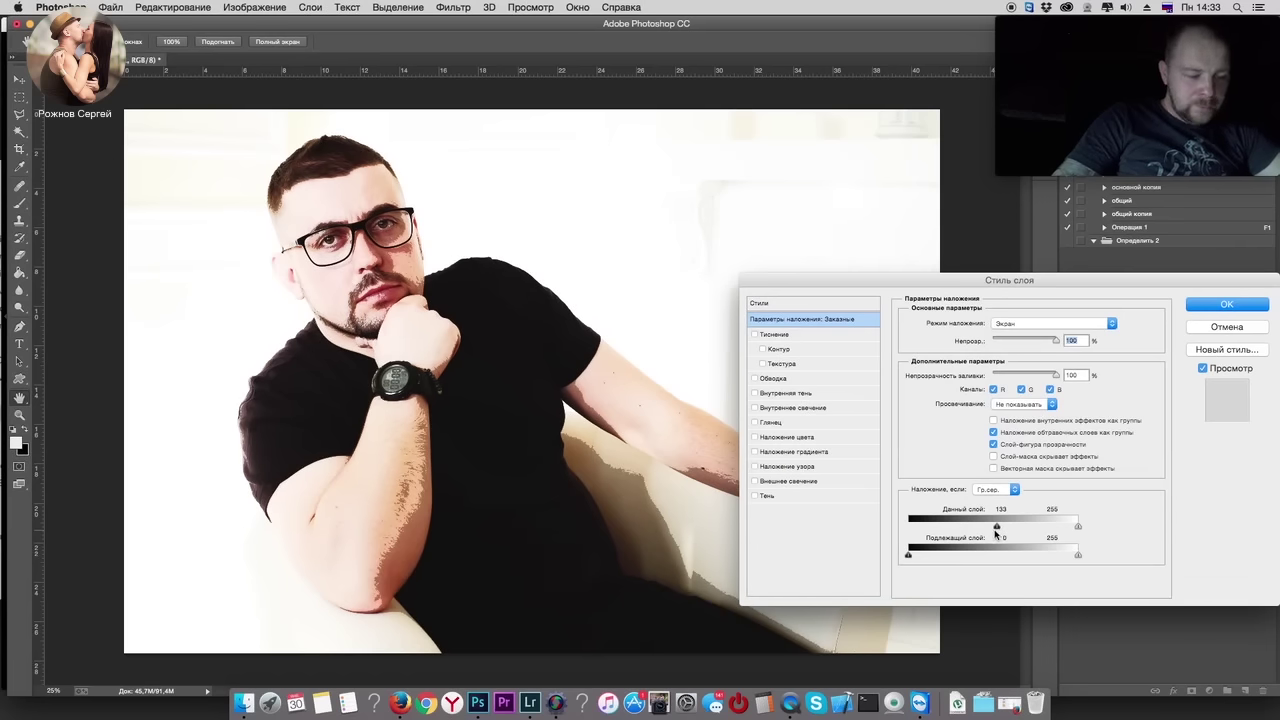
left_click_drag(1000, 528, 1047, 528)
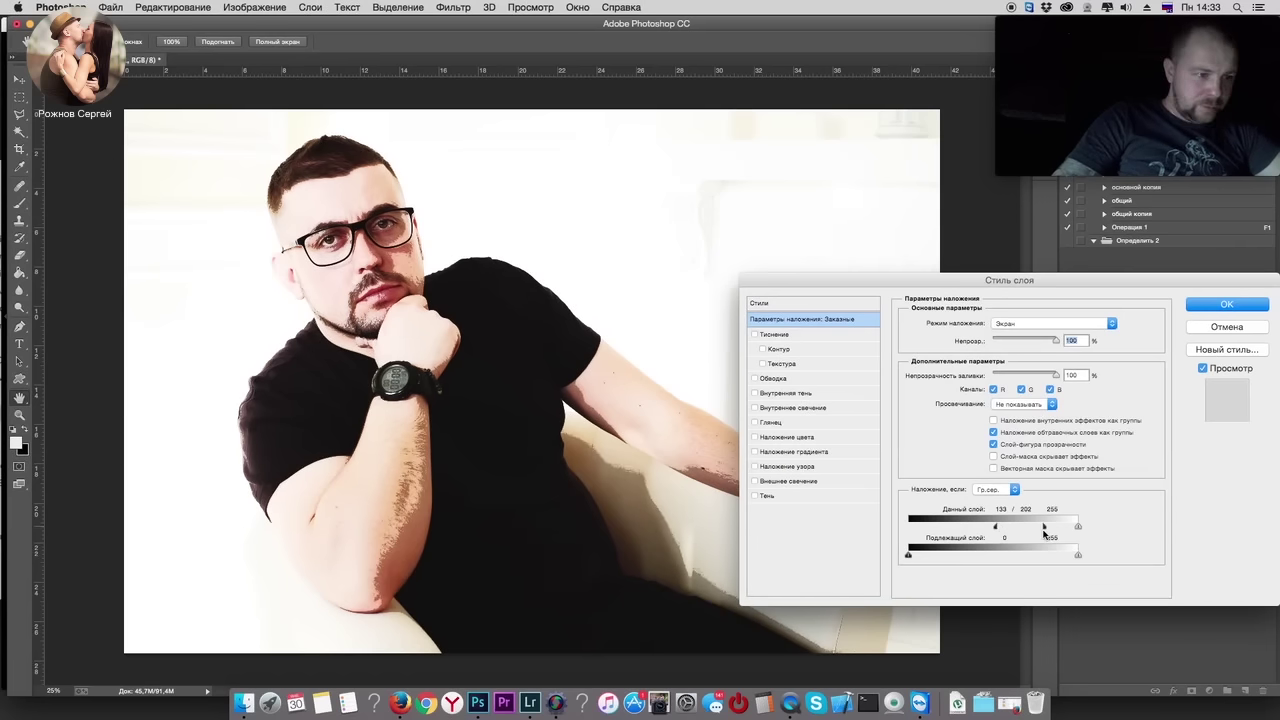
left_click(1248, 309)
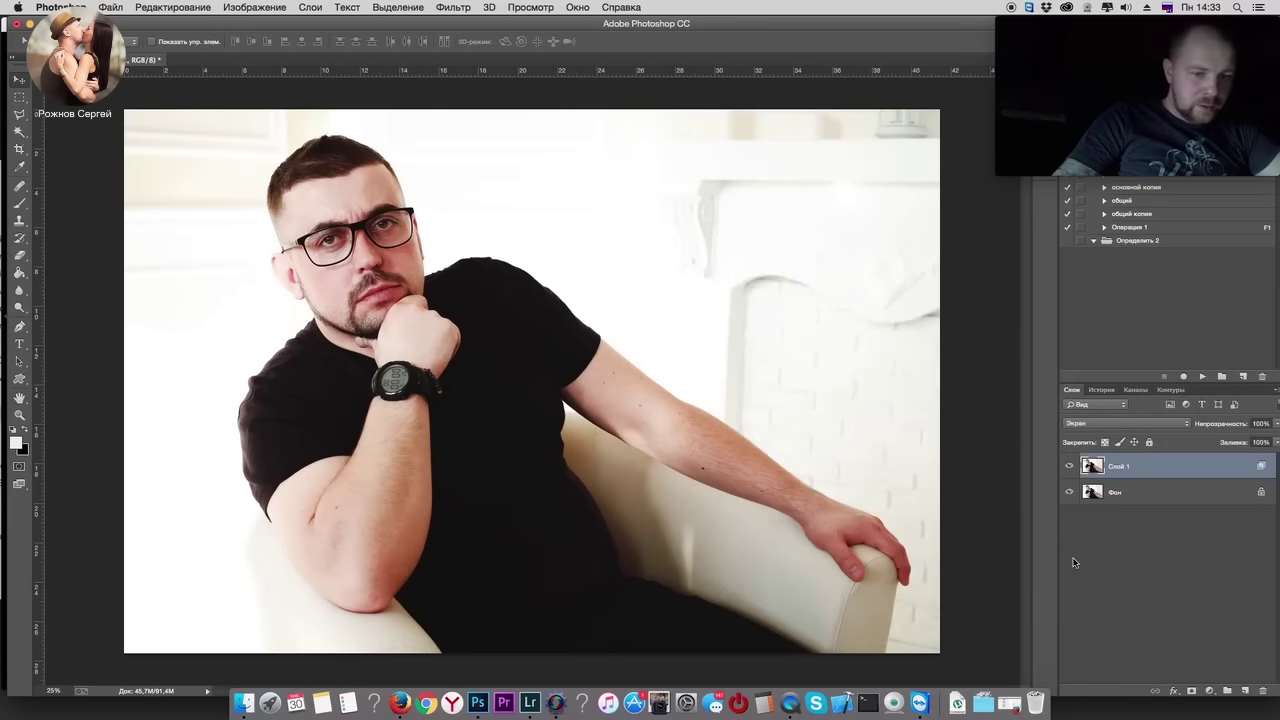
left_click(1069, 466)
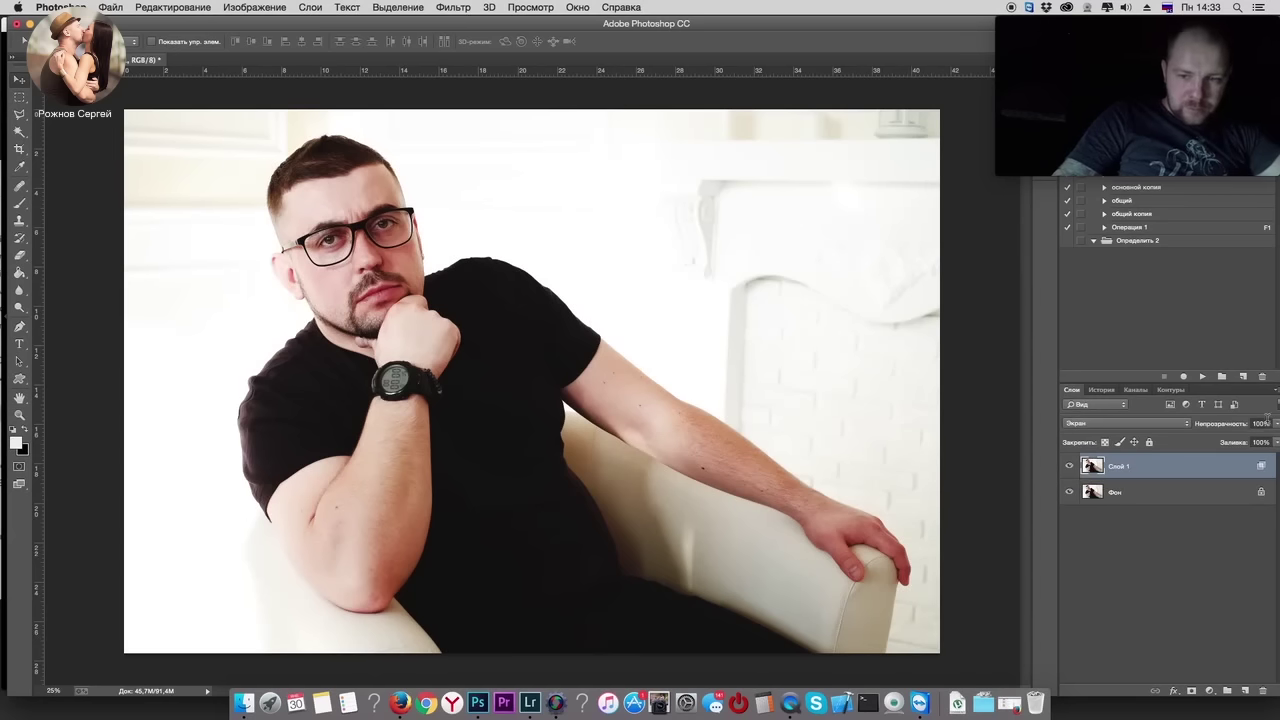
left_click_drag(1276, 423, 1249, 440)
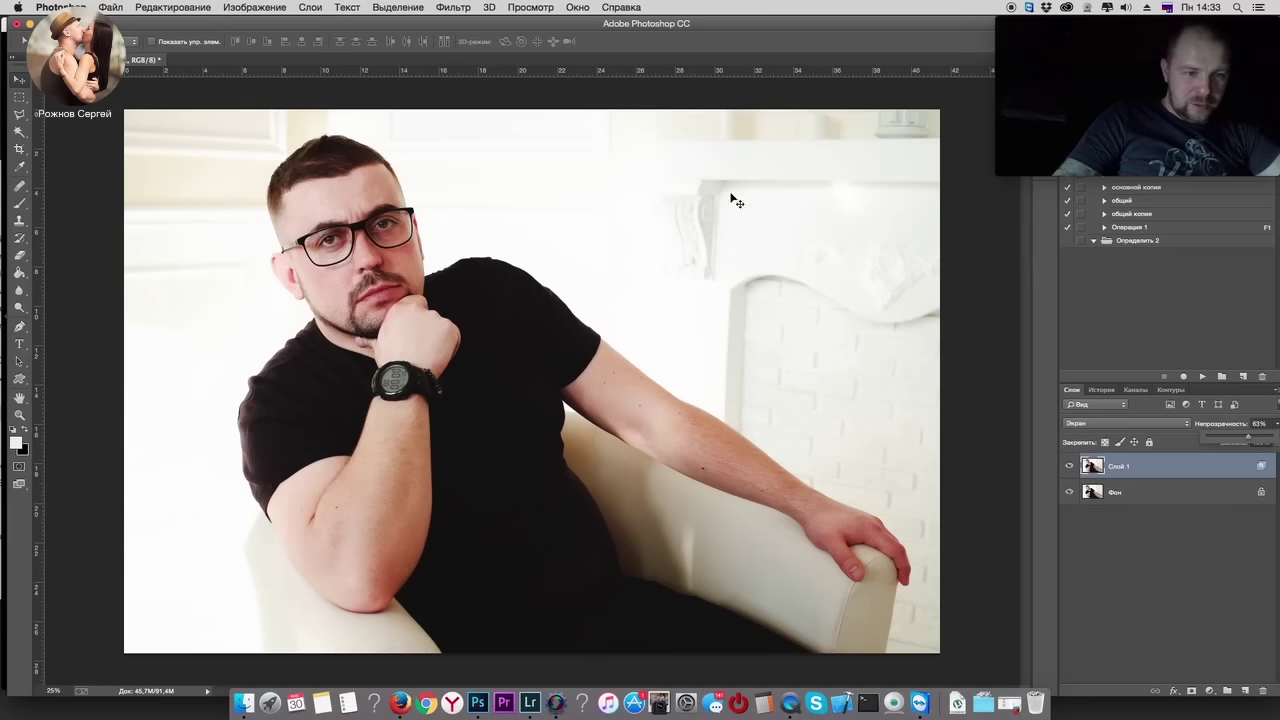
Step: Add a black layer mask and set up a soft 0%-hardness brush of about 421 px
left_click(1209, 691, "alt")
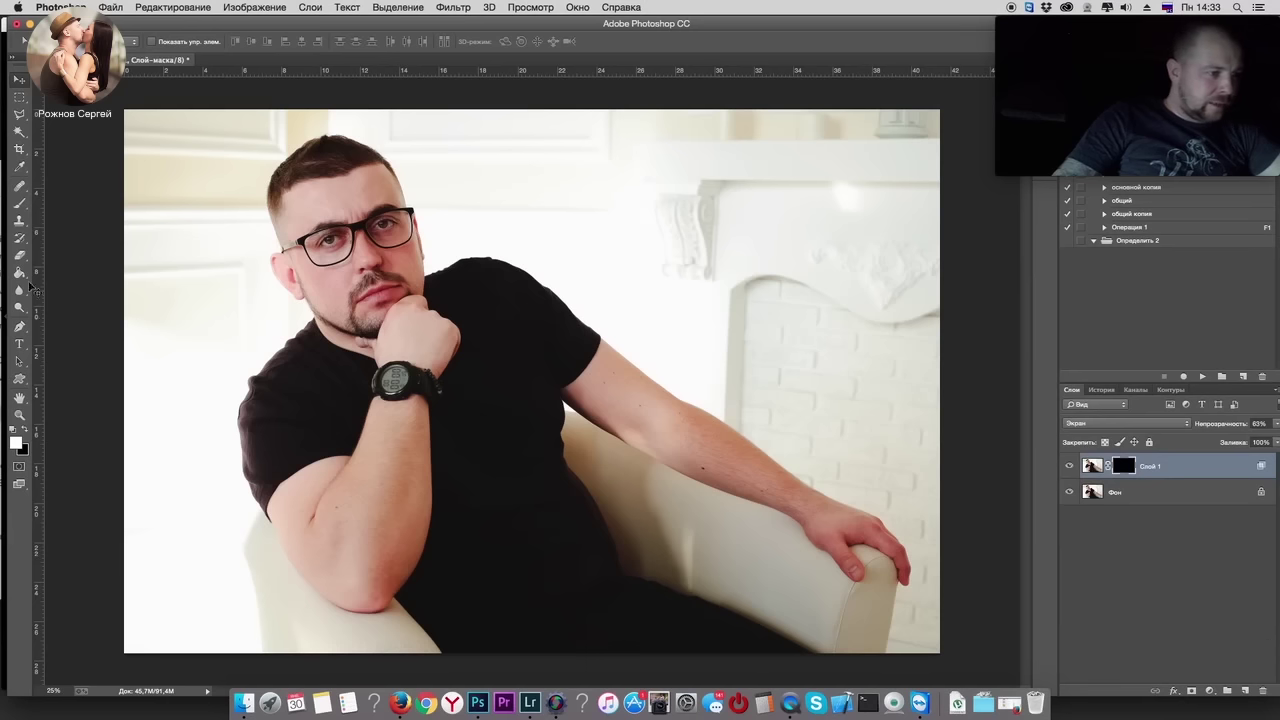
left_click(19, 203)
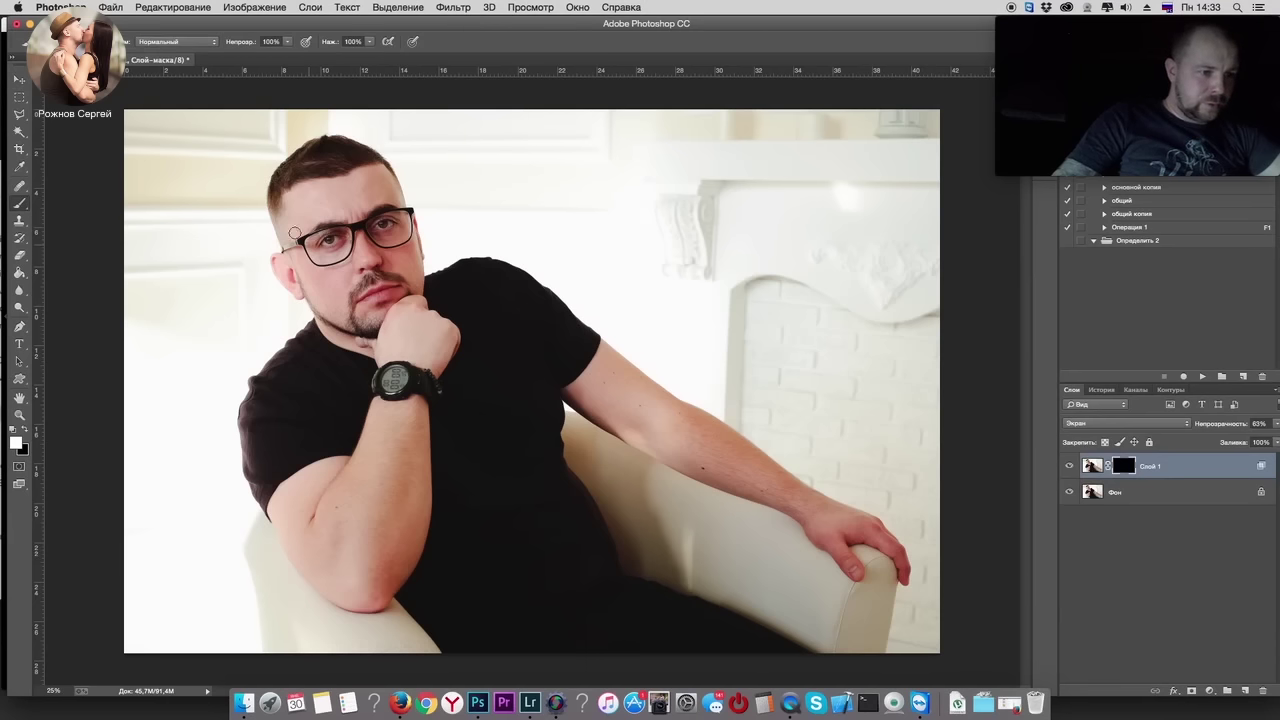
right_click(370, 266)
left_click(502, 296)
left_click_drag(330, 200, 345, 300)
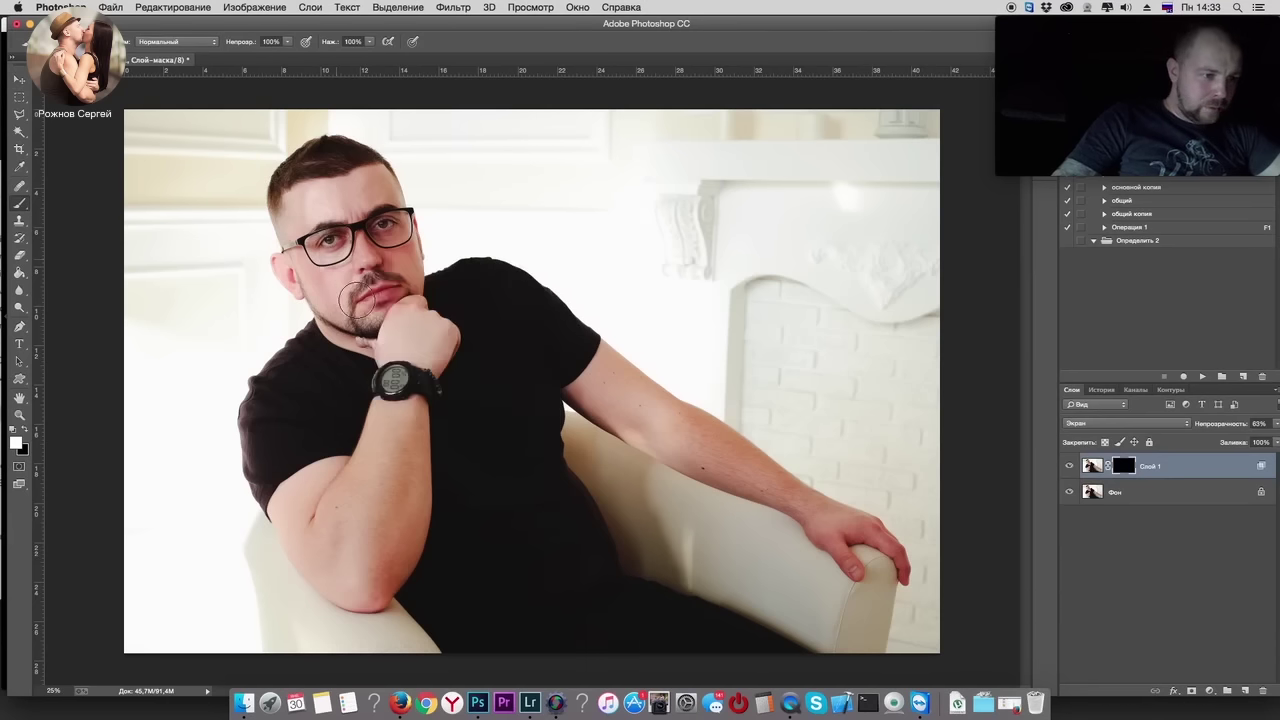
right_click(346, 246)
left_click_drag(471, 310, 412, 310)
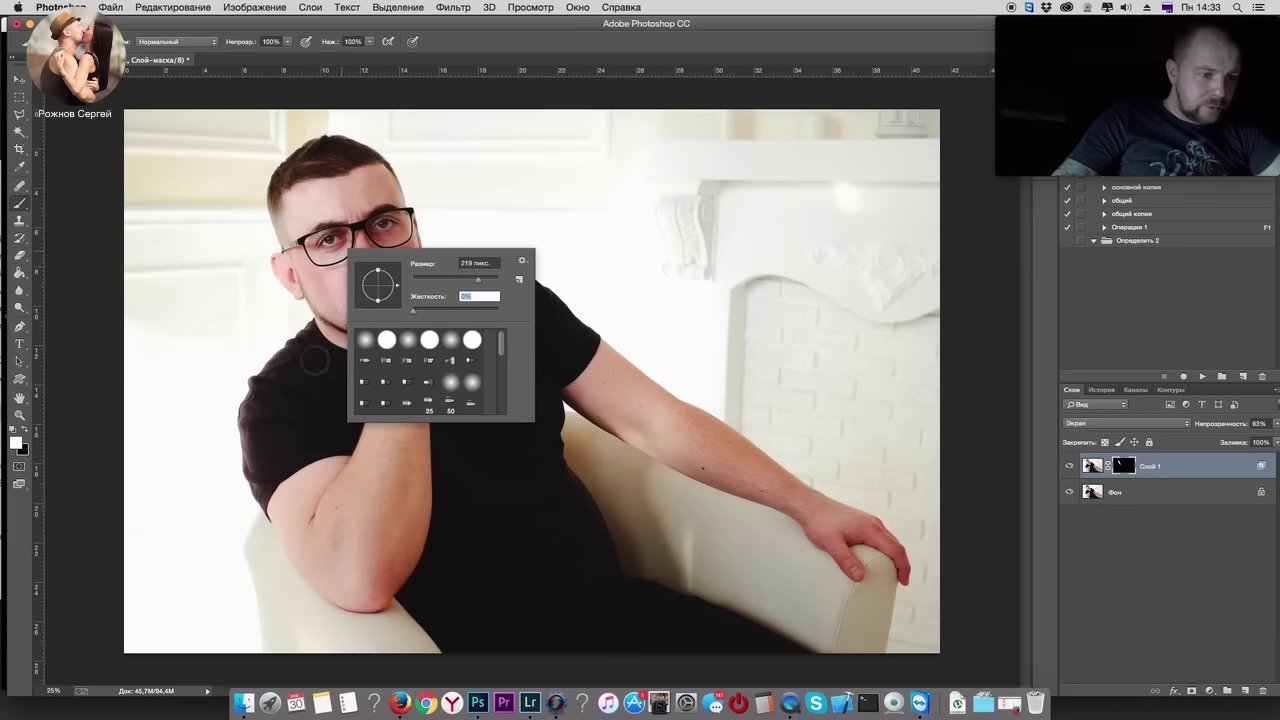
left_click_drag(478, 280, 487, 282)
key("Return")
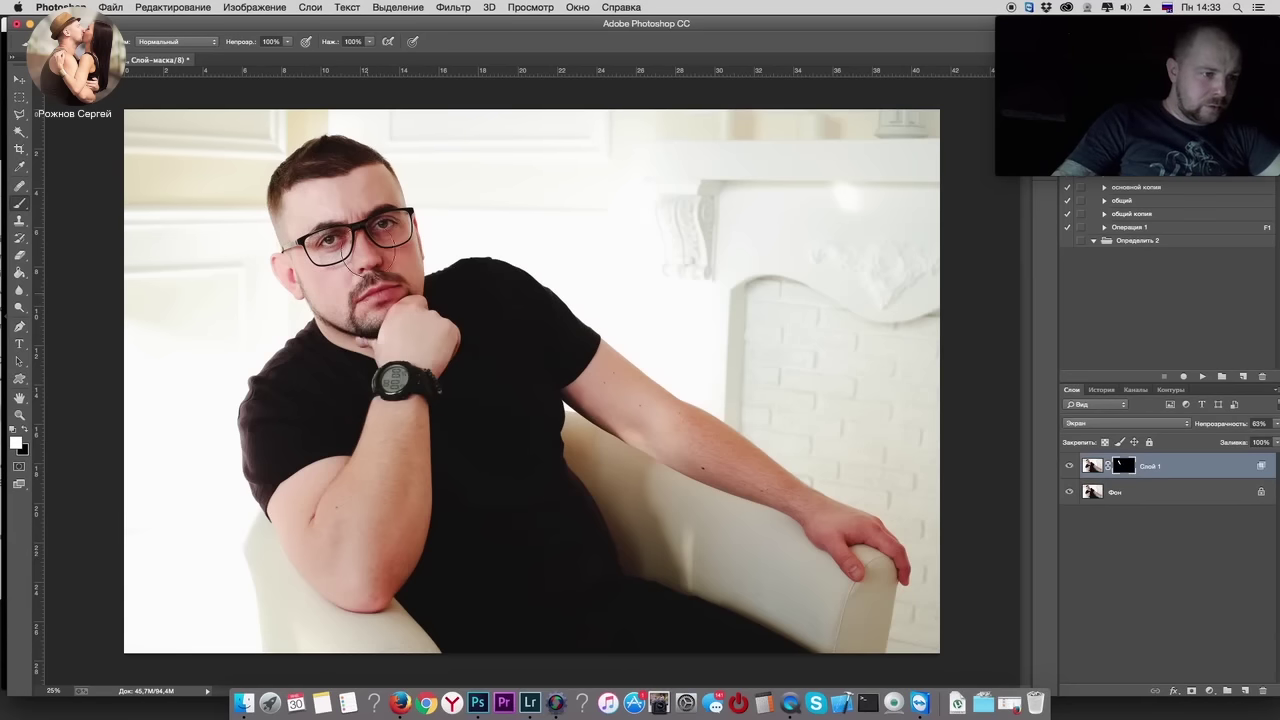
Step: Paint the brightening back onto the forearm and face, comparing it on and off
left_click_drag(371, 553, 337, 523)
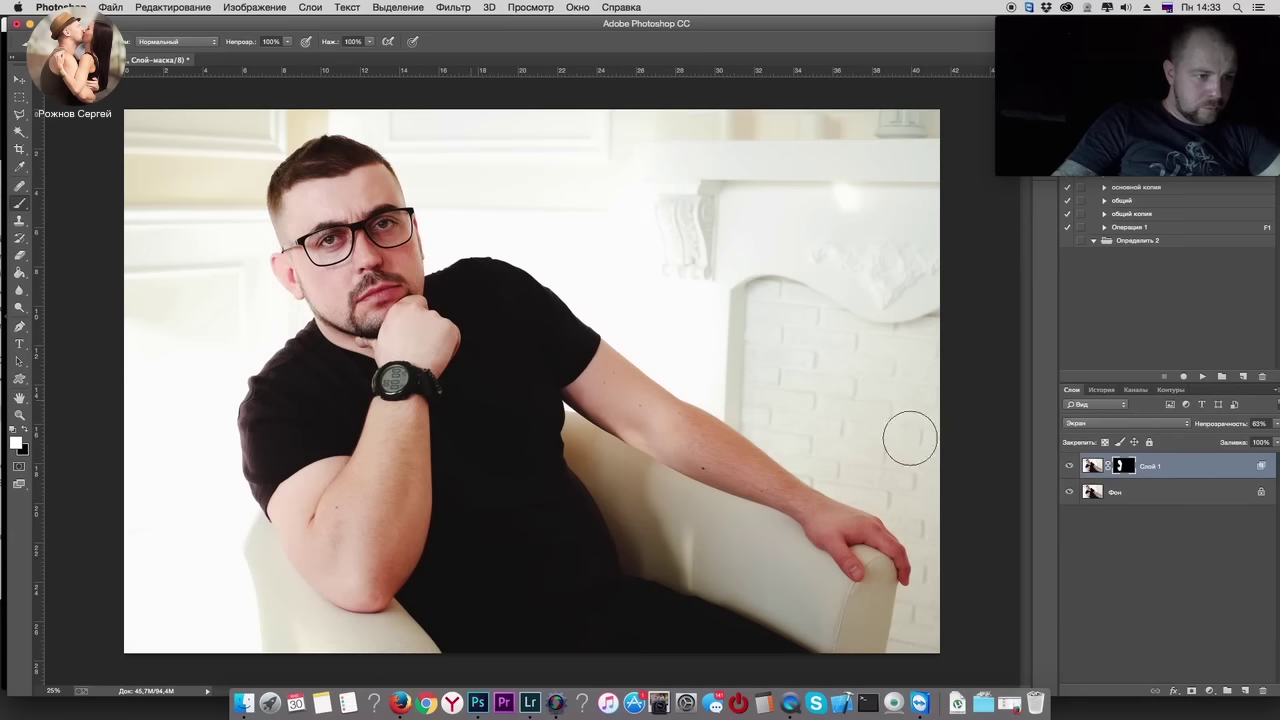
left_click(1069, 466)
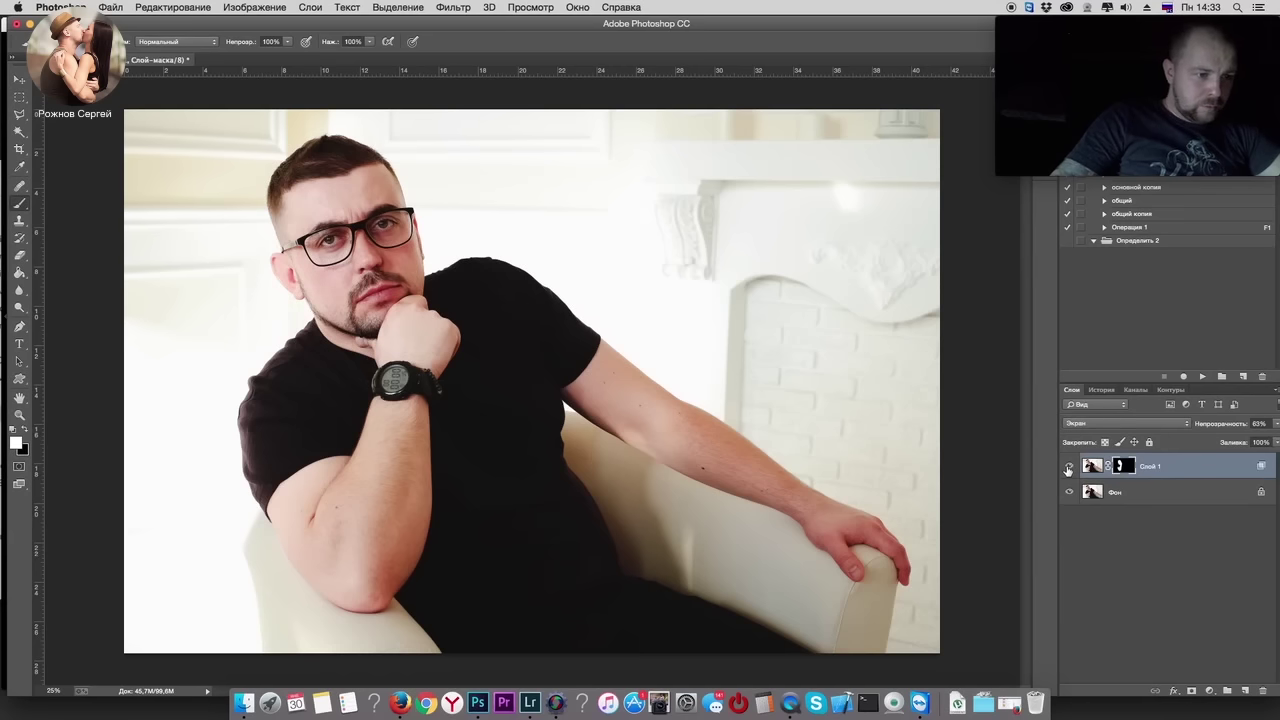
key("ctrl+plus")
key("ctrl+plus")
left_click_drag(334, 327, 607, 550)
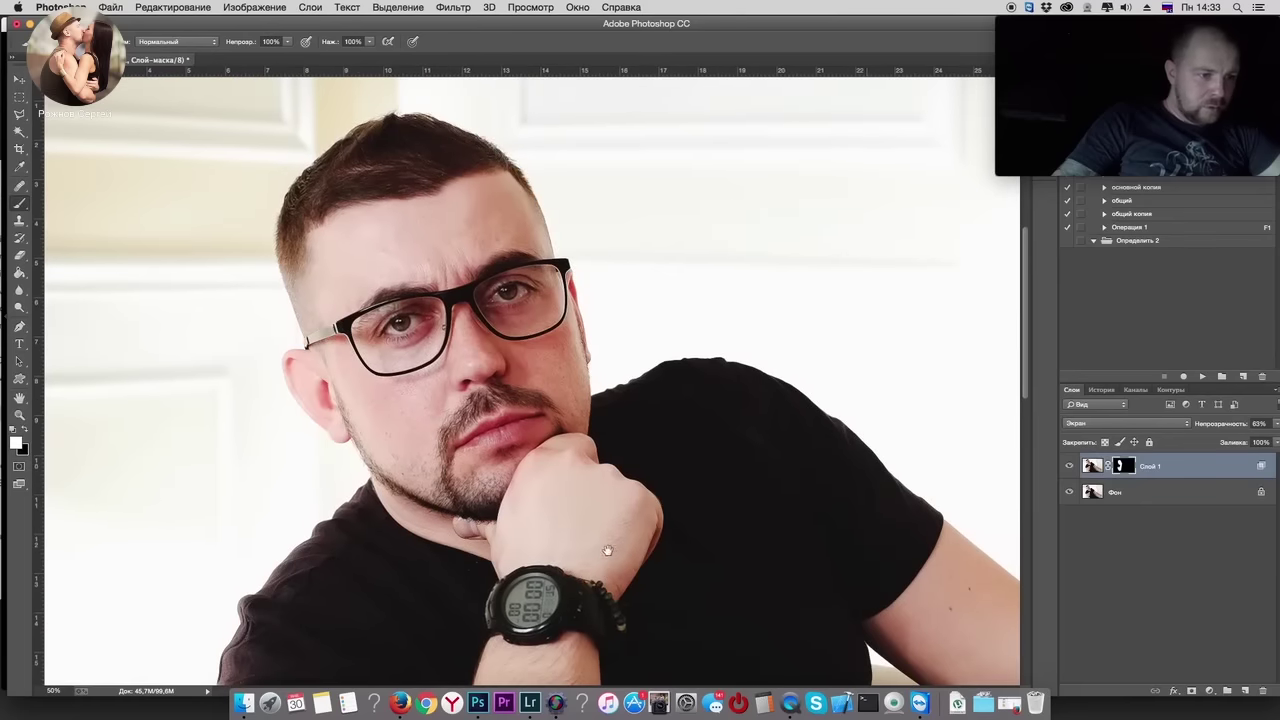
key("ctrl+plus")
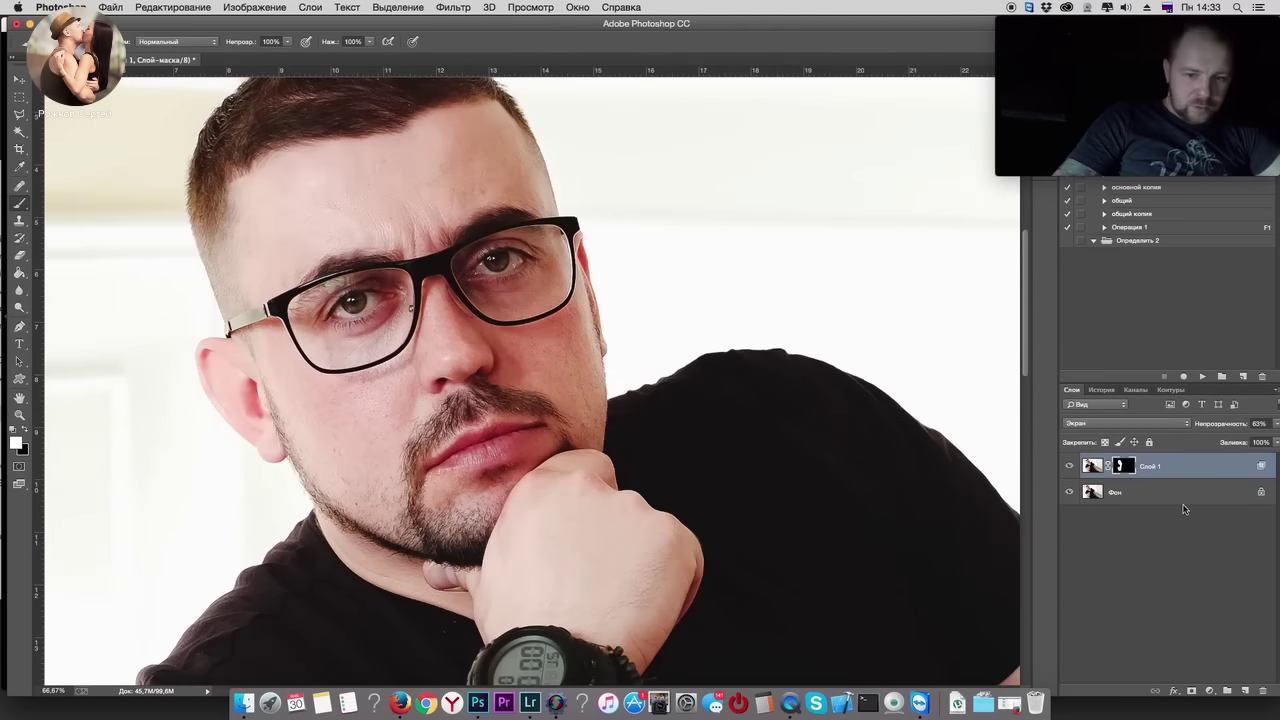
left_click(1067, 467)
left_click(1067, 467)
left_click(1067, 467)
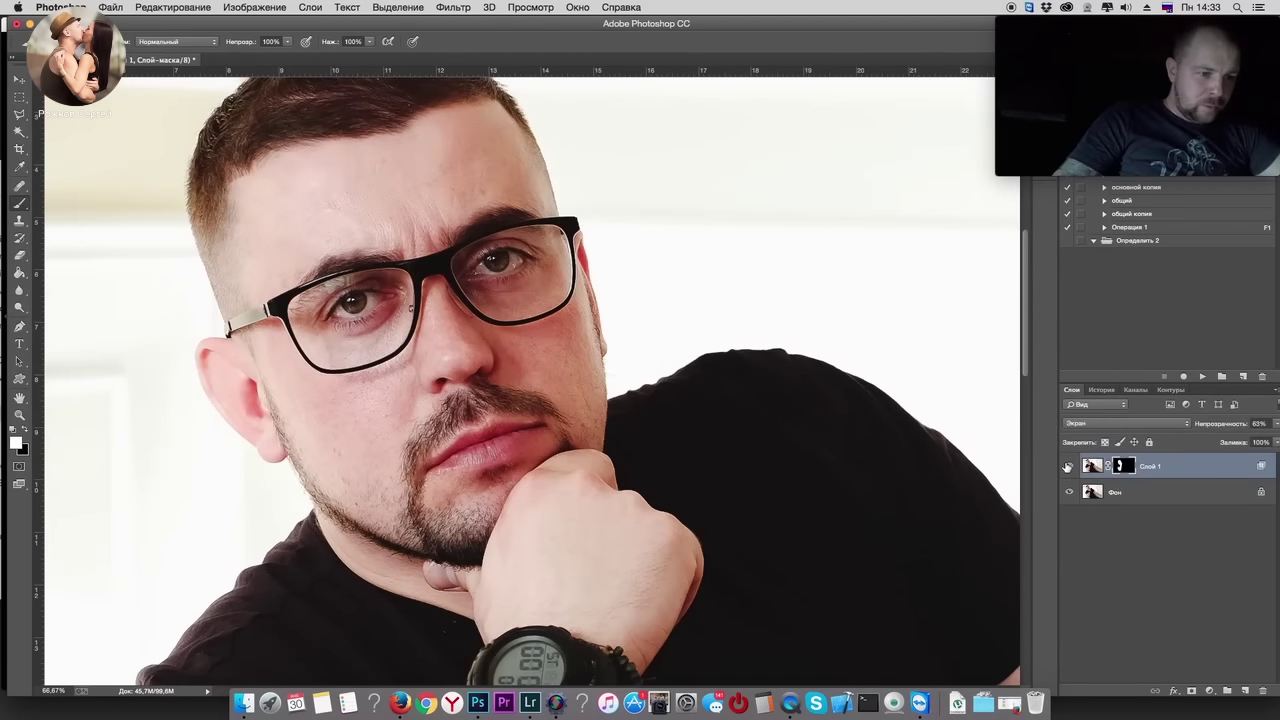
left_click(1067, 467)
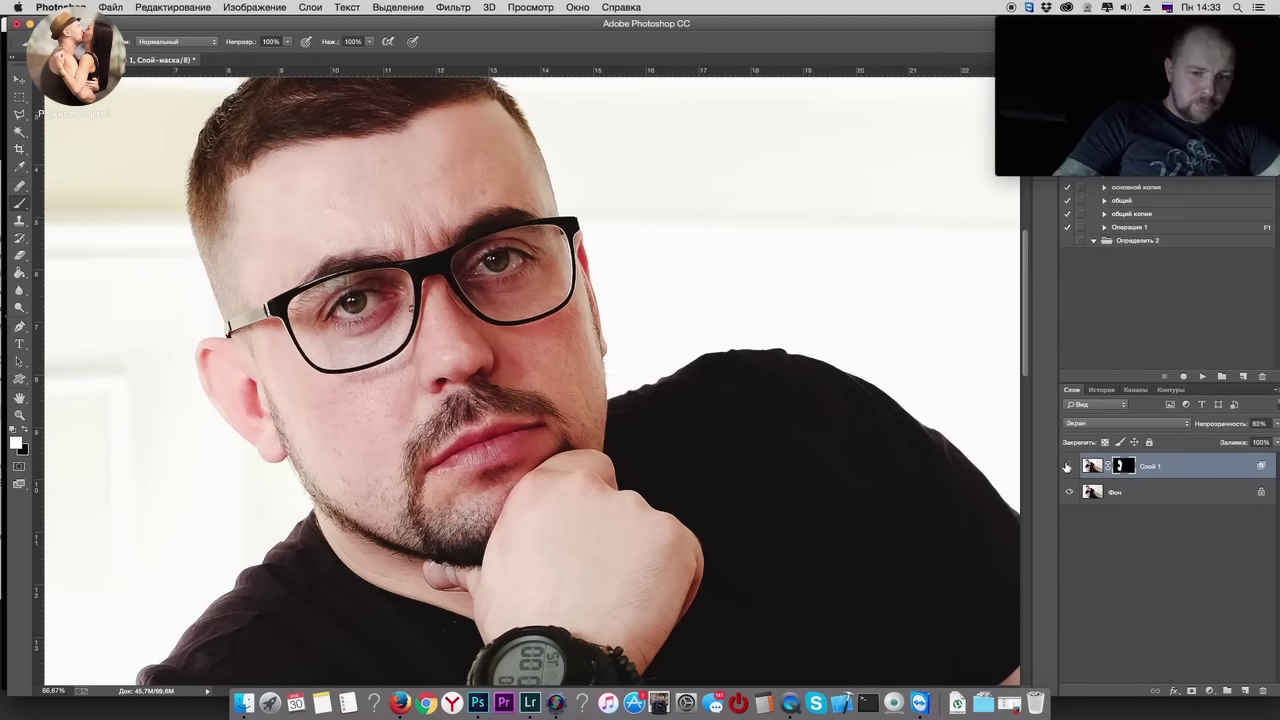
left_click(1067, 467)
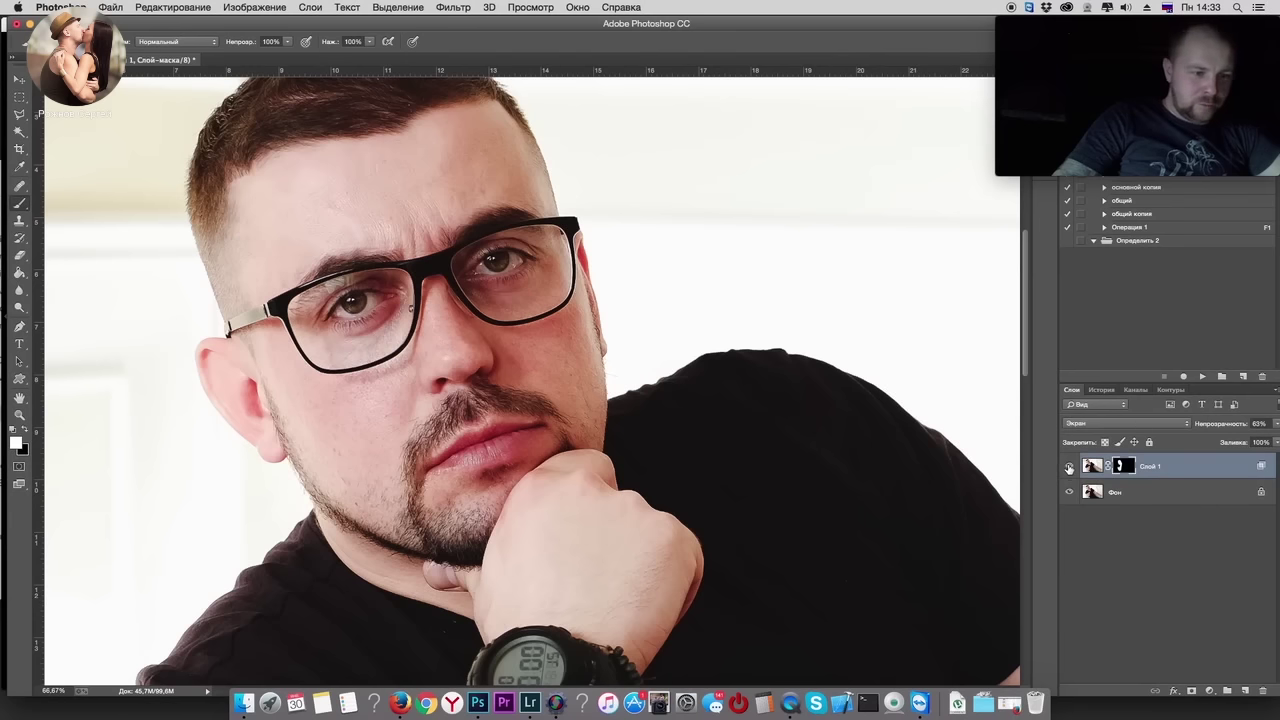
left_click(1068, 467)
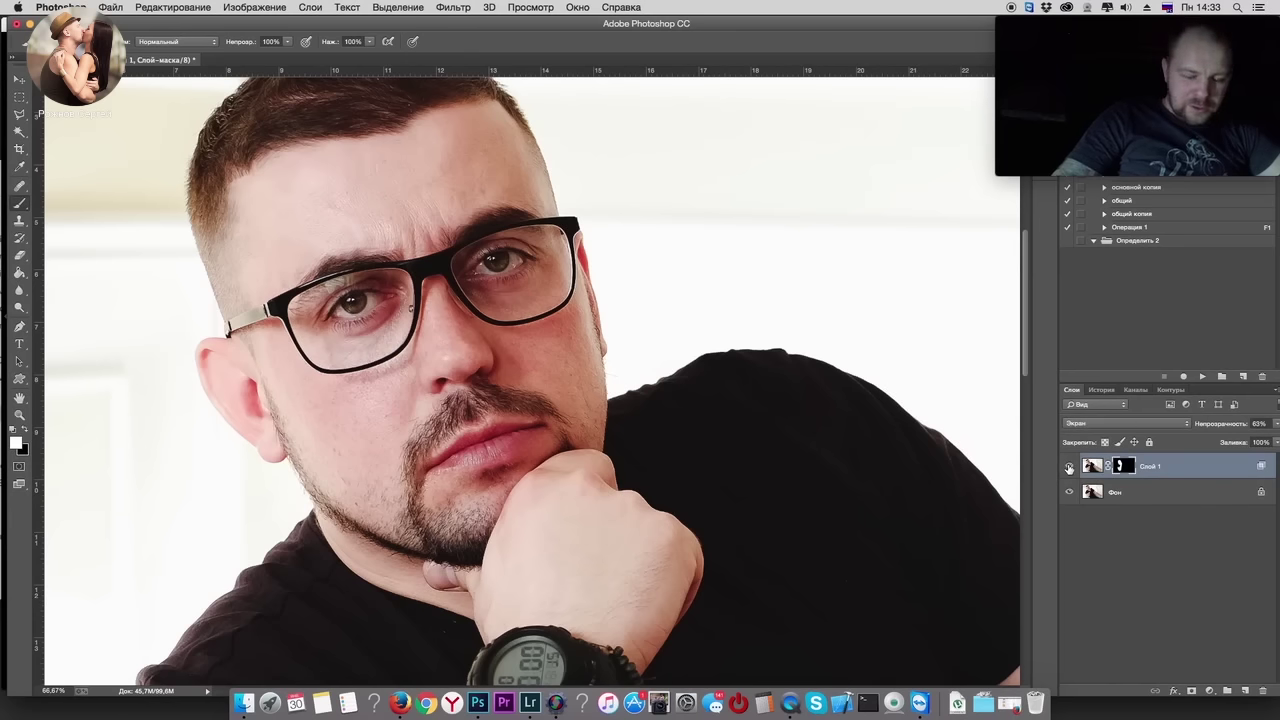
left_click(1068, 467)
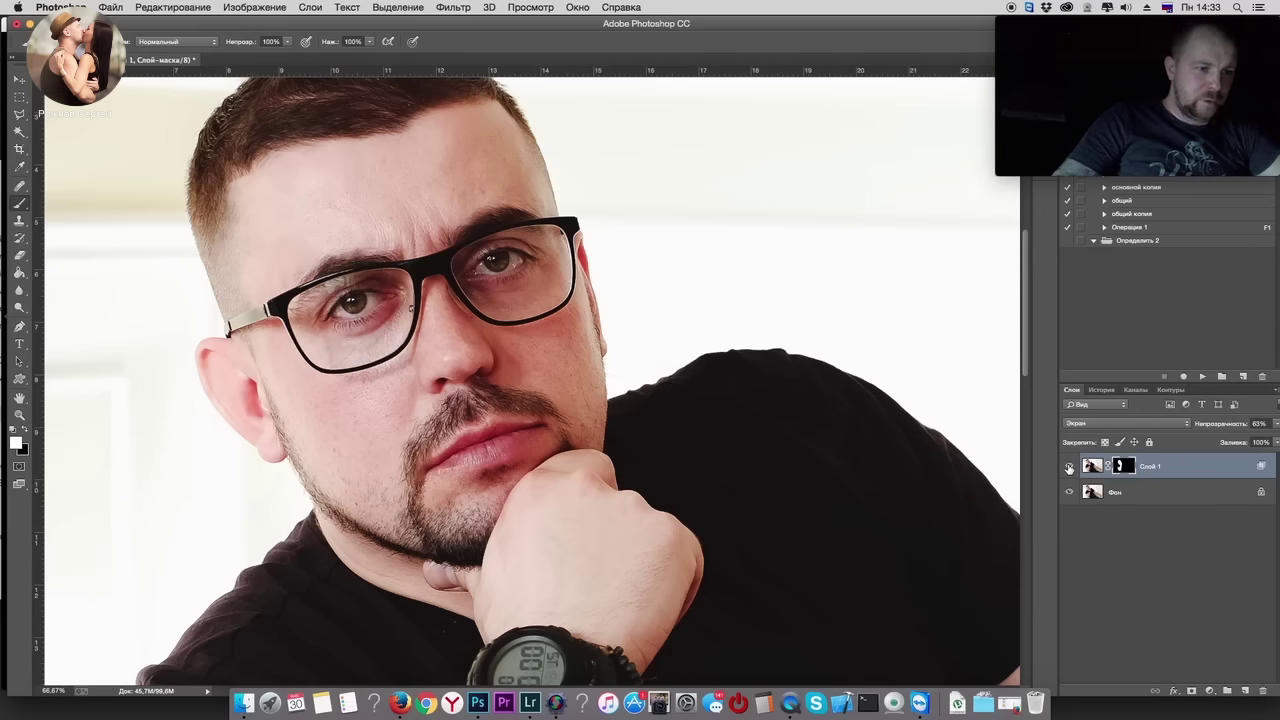
key("ctrl+minus")
key("ctrl+minus")
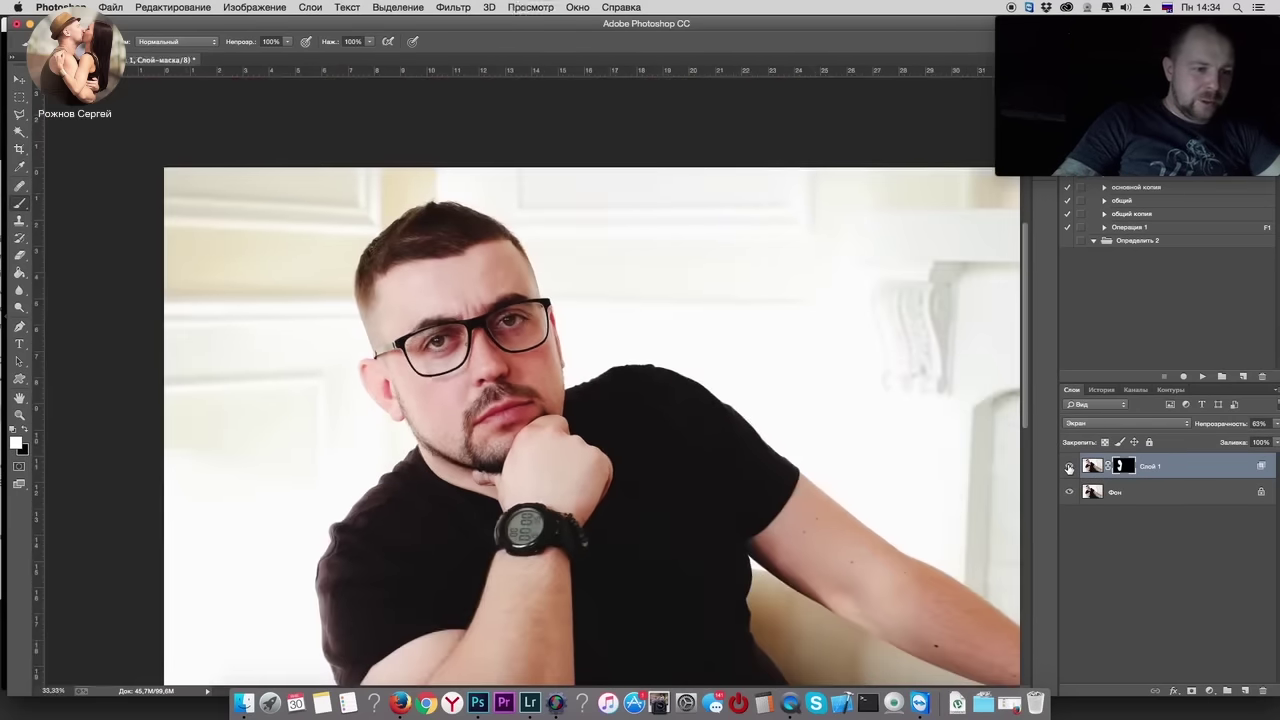
key("ctrl+minus")
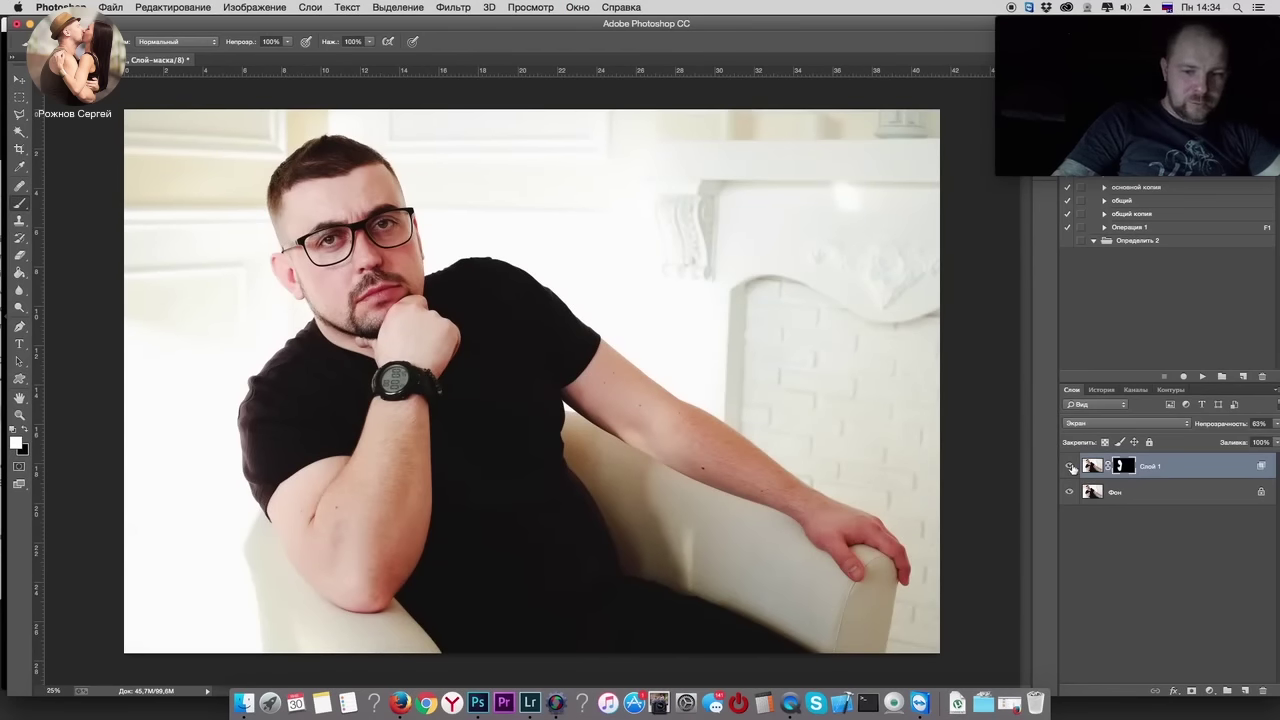
Step: Compare without the brightening layer, flatten into one background, and duplicate it for colour balancing
left_click(1068, 467)
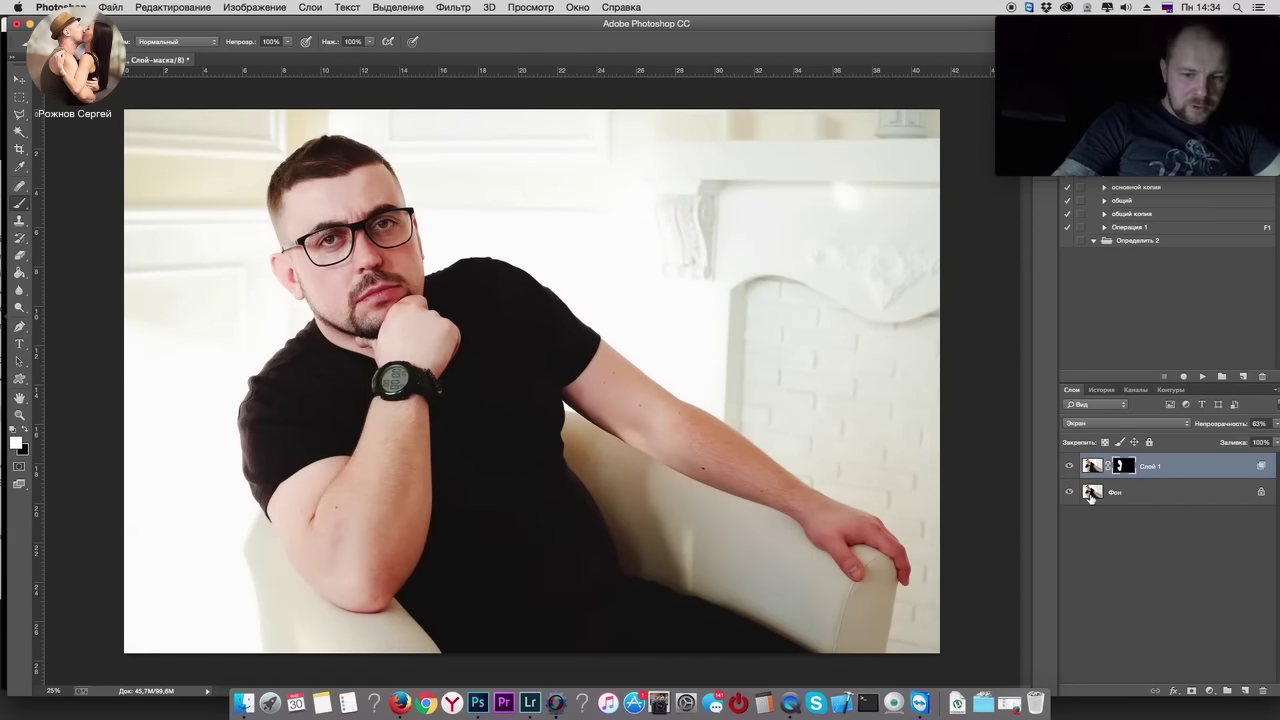
left_click(1090, 491)
key("ctrl+shift+e")
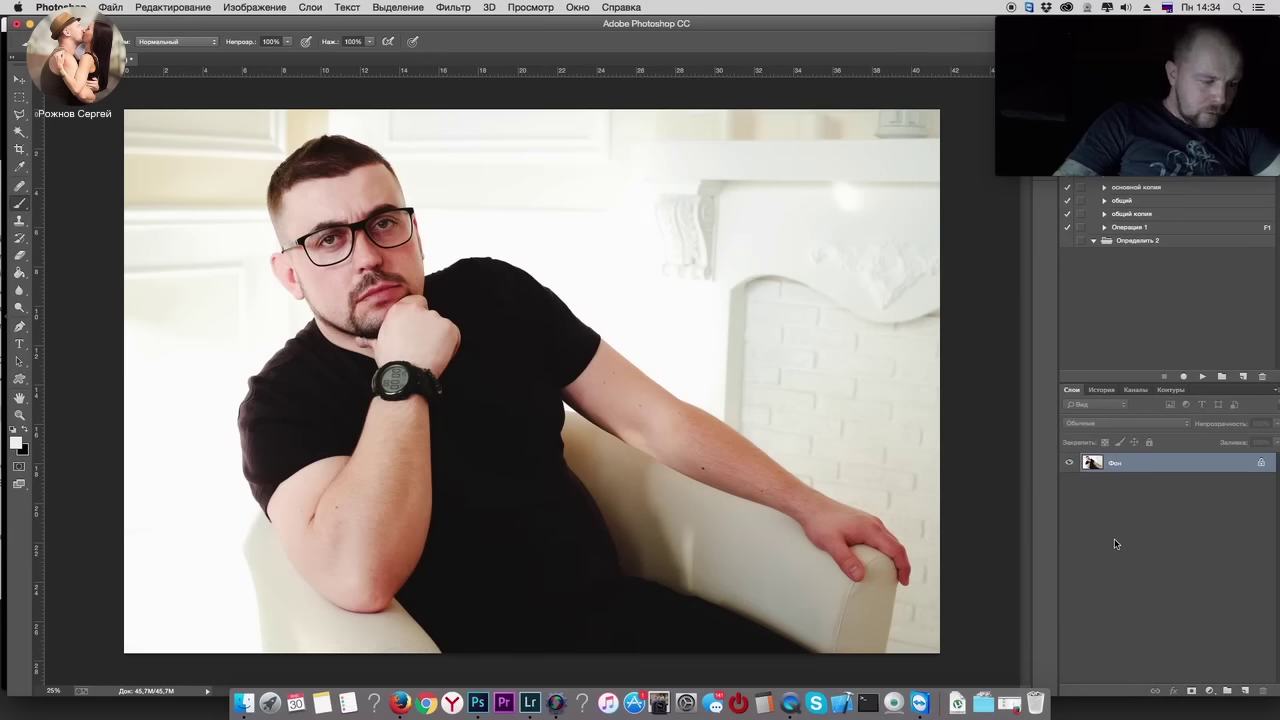
key("ctrl+j")
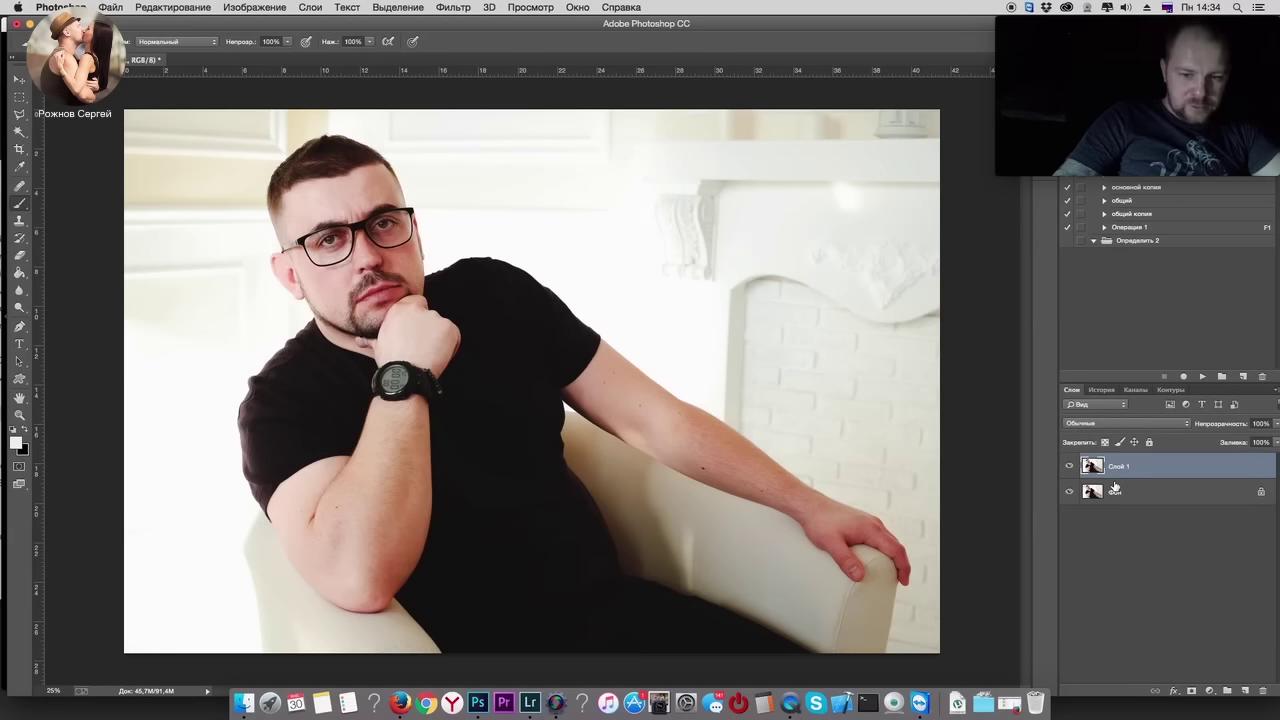
key("ctrl+b")
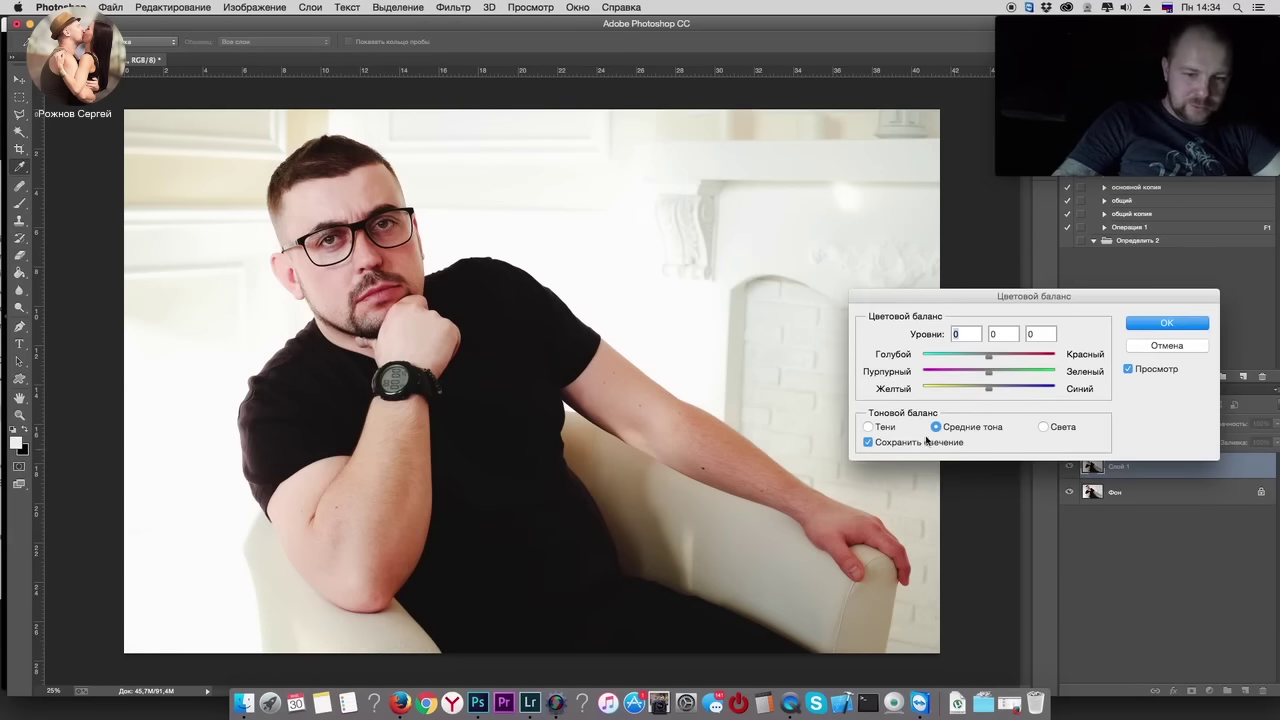
Step: Shift the Color Balance shadows slightly toward red (+8) and apply the change
left_click(868, 427)
left_click_drag(989, 360, 993, 362)
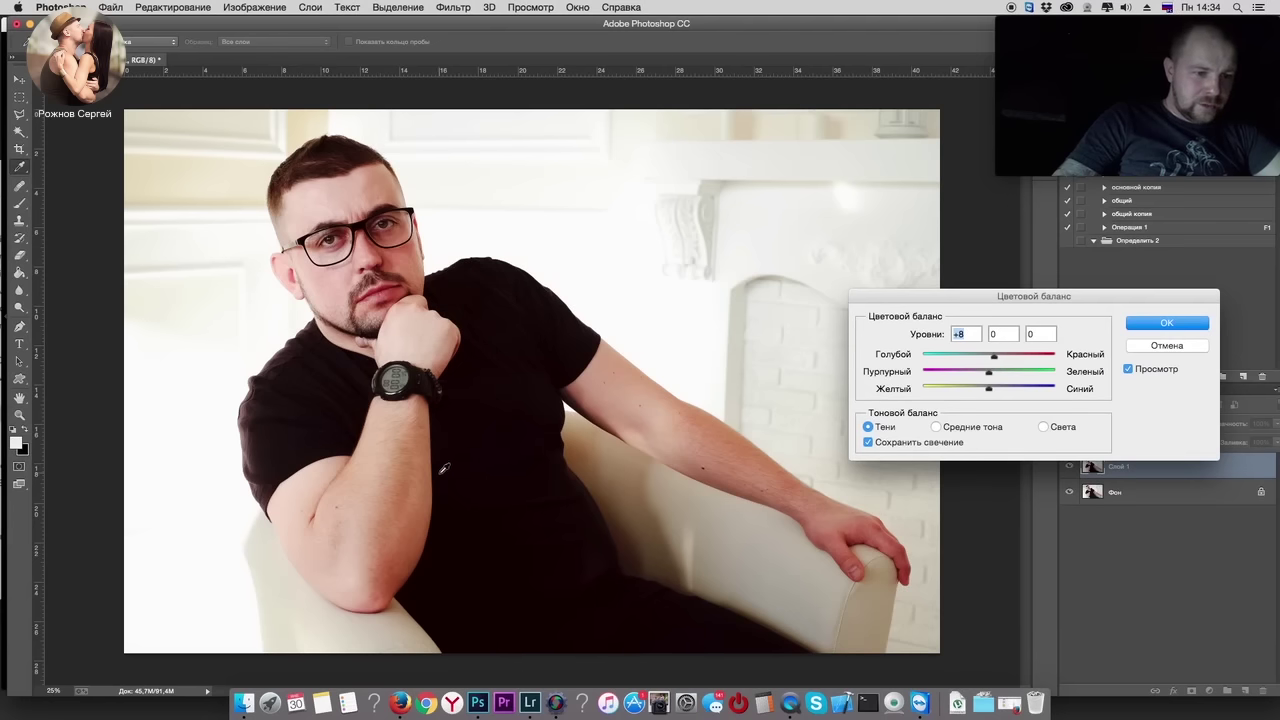
left_click(1196, 324)
key("b")
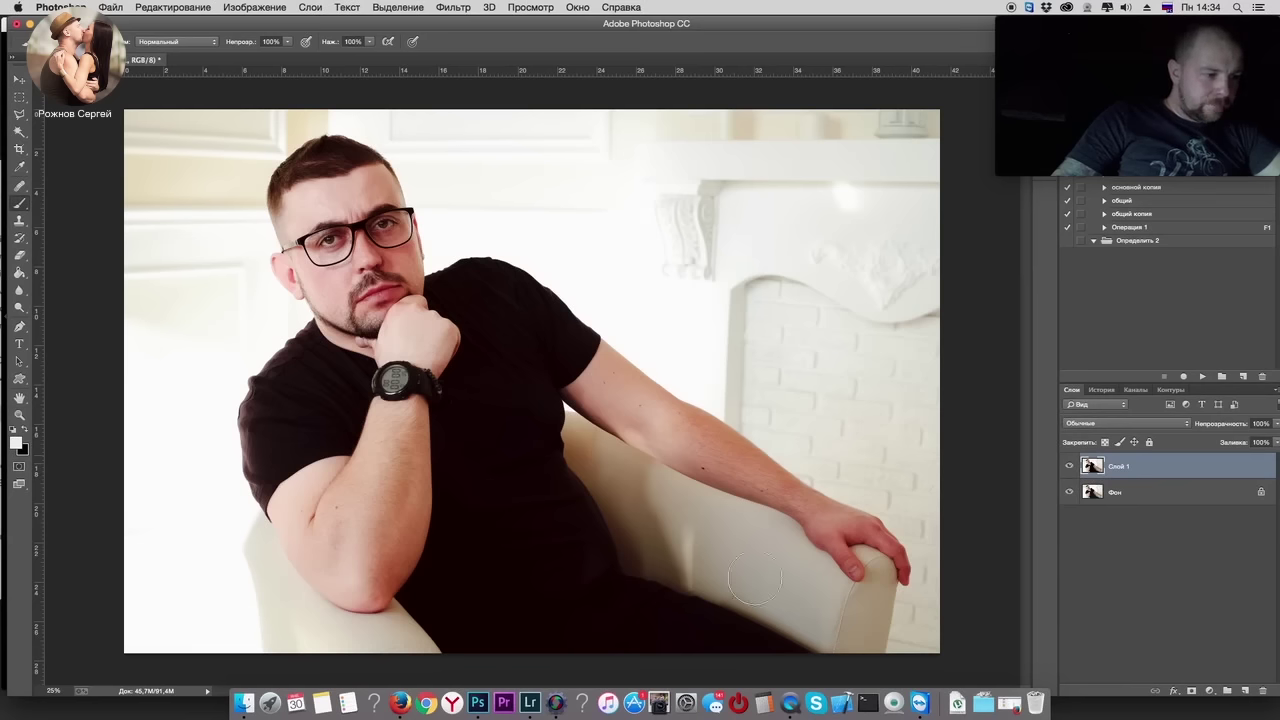
Step: Give the warmed copy a black-filled layer mask, then select it together with the background
left_click(1192, 690)
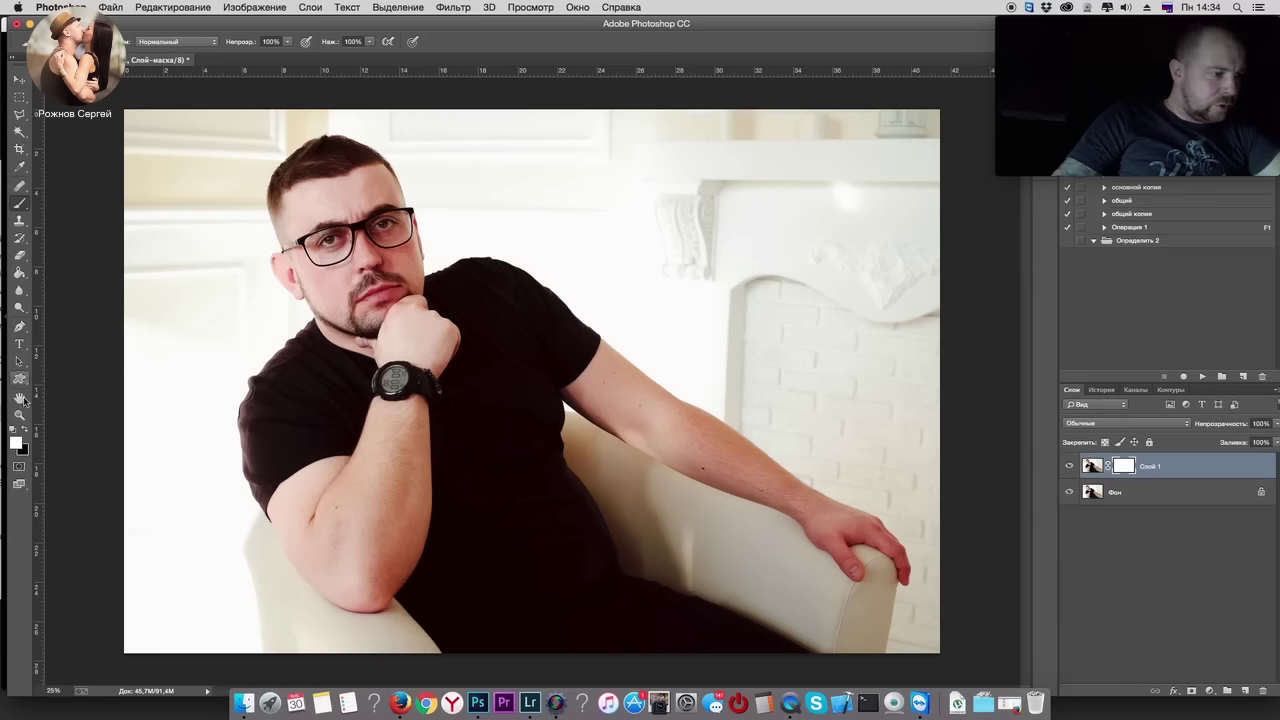
left_click(25, 430)
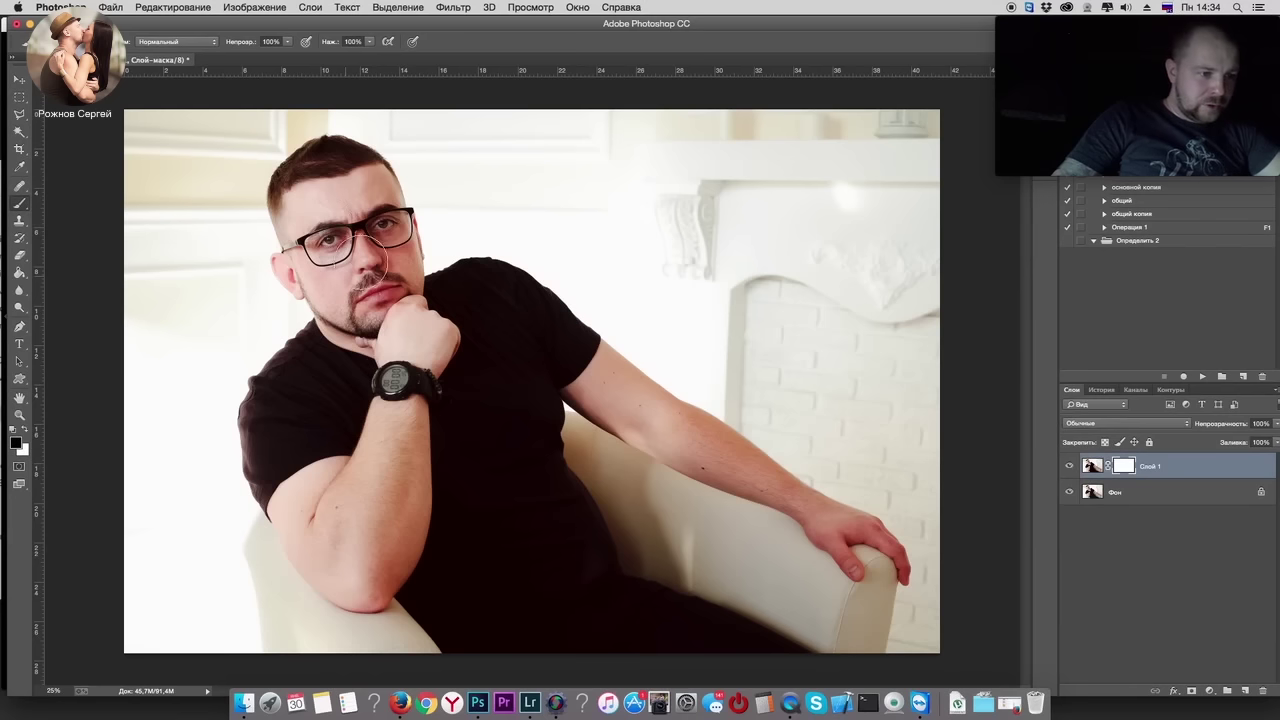
key("ctrl+i")
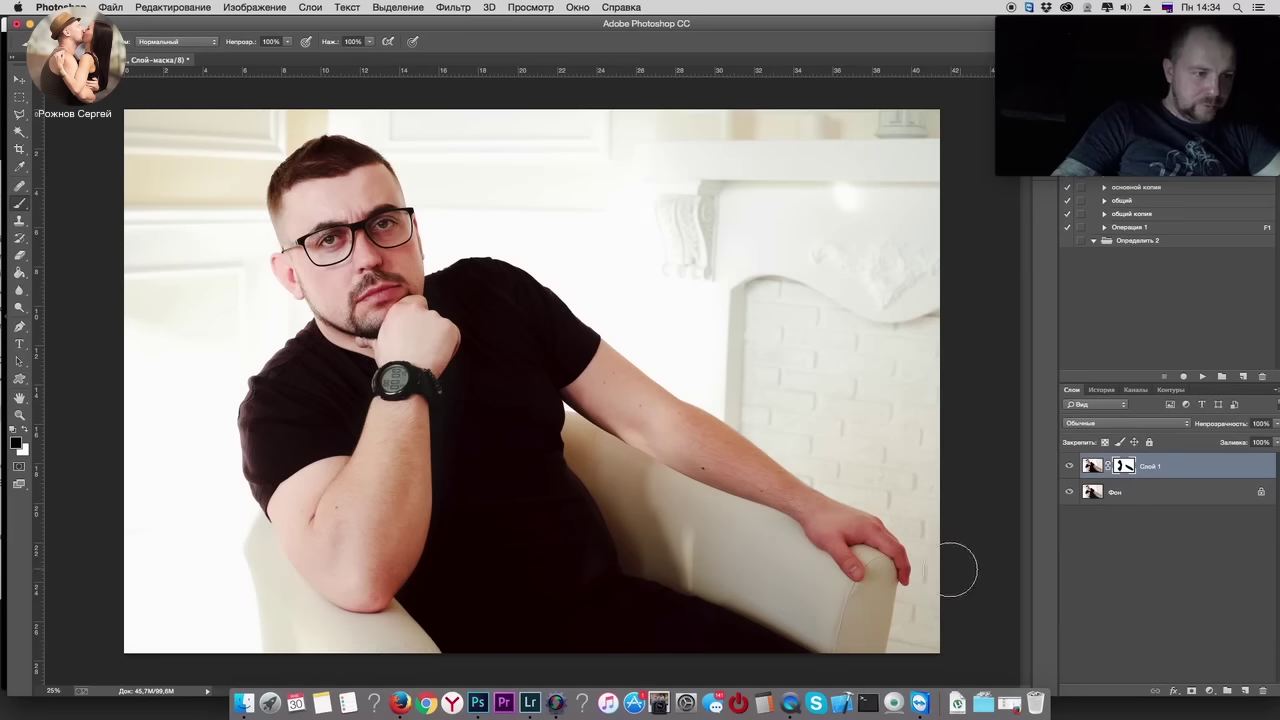
left_click(1089, 494, "shift")
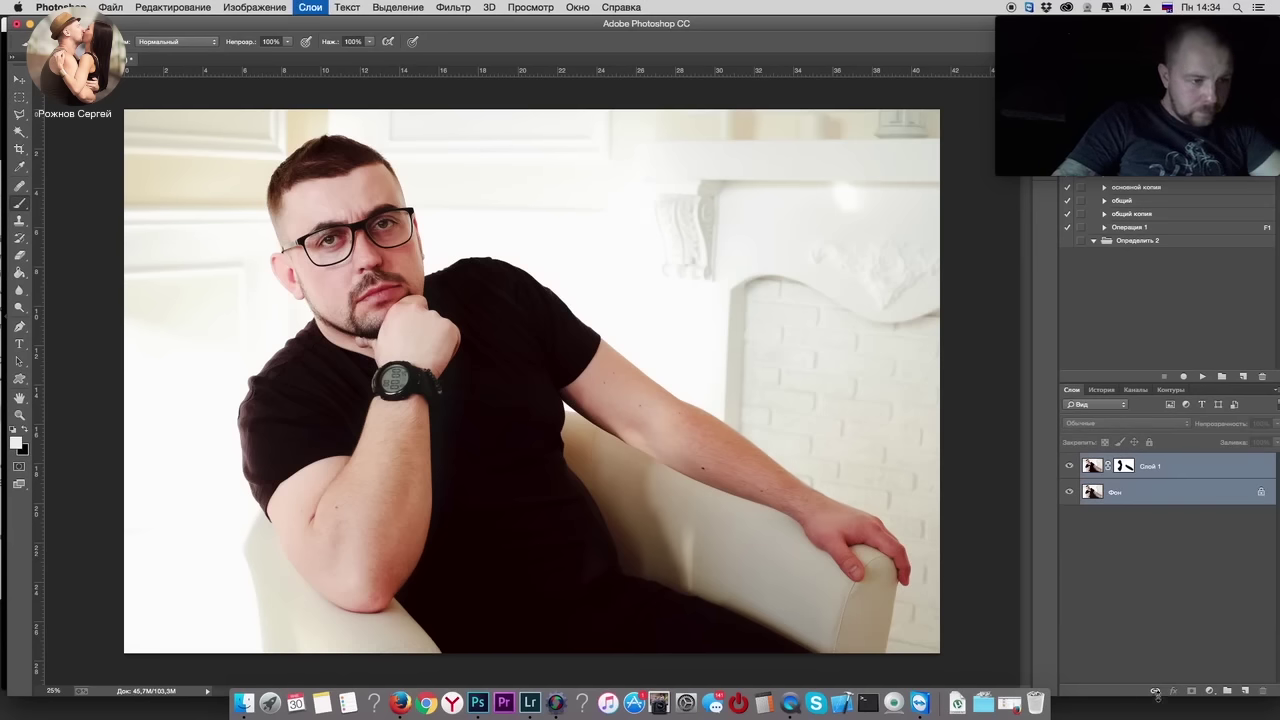
Step: Merge the masked warming layer into the background and check the arm up close
key("ctrl+e")
key("ctrl+plus")
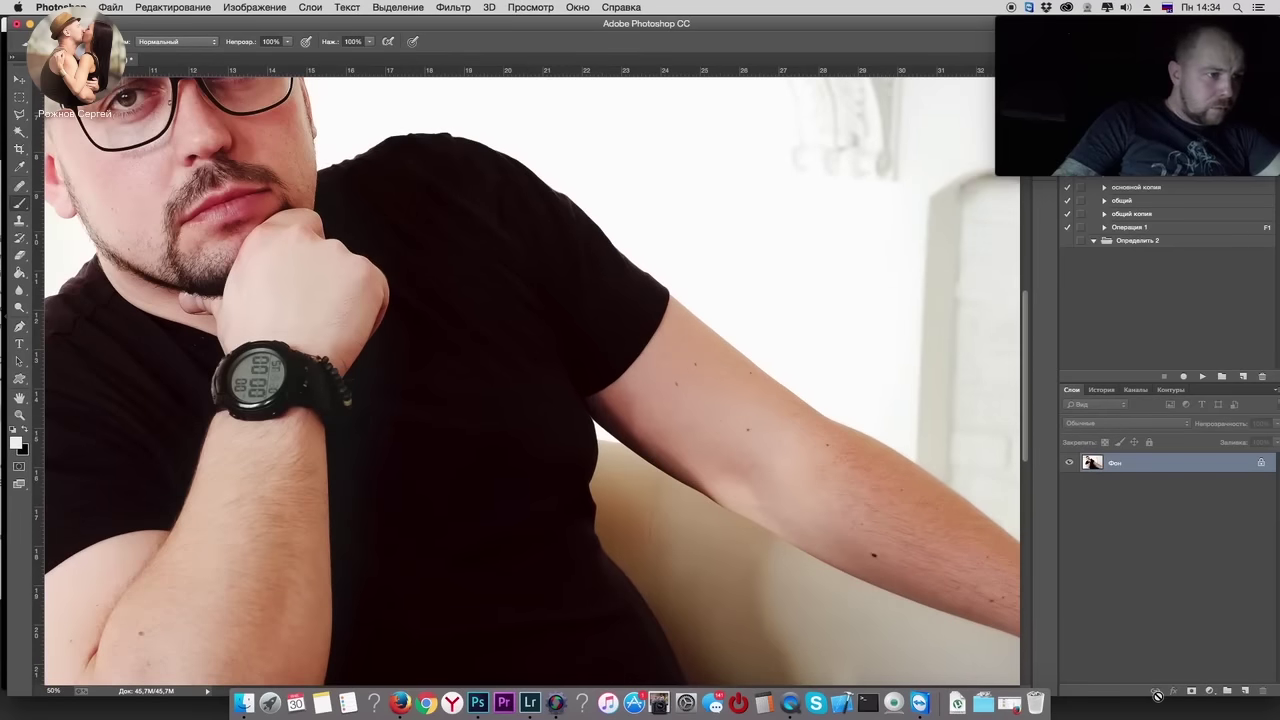
key("ctrl+minus")
key("ctrl+plus")
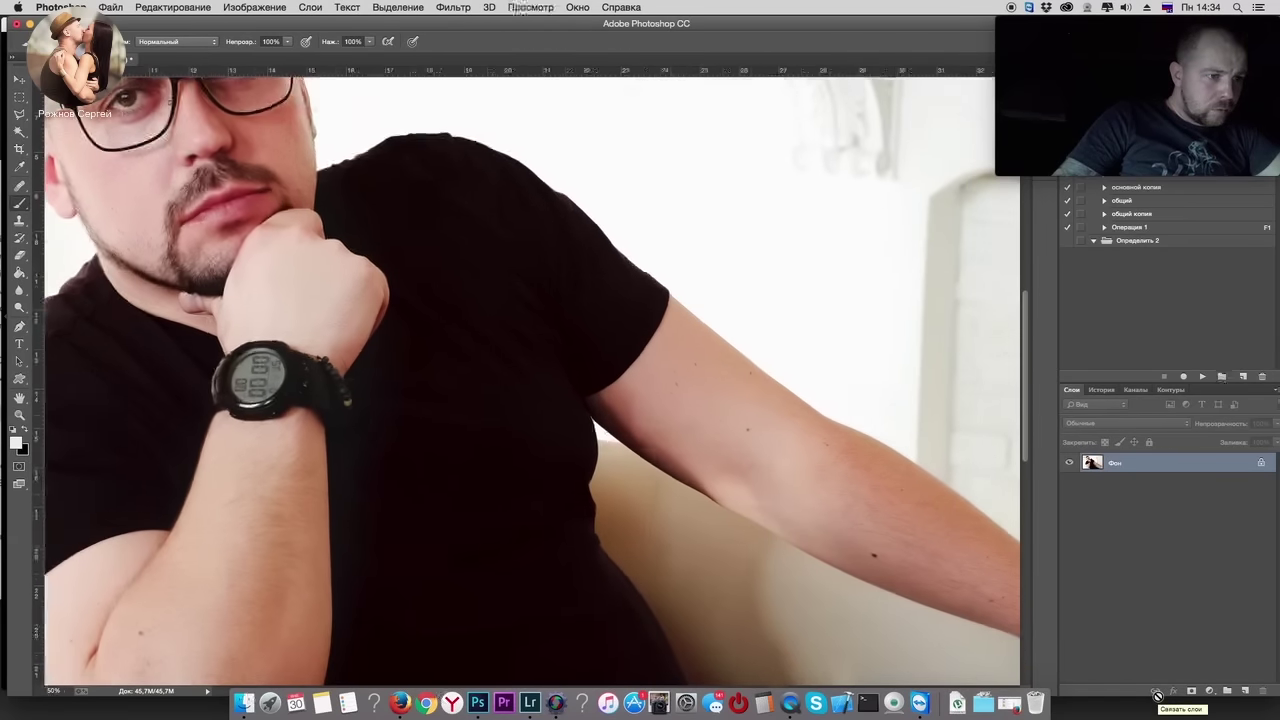
key("ctrl+minus")
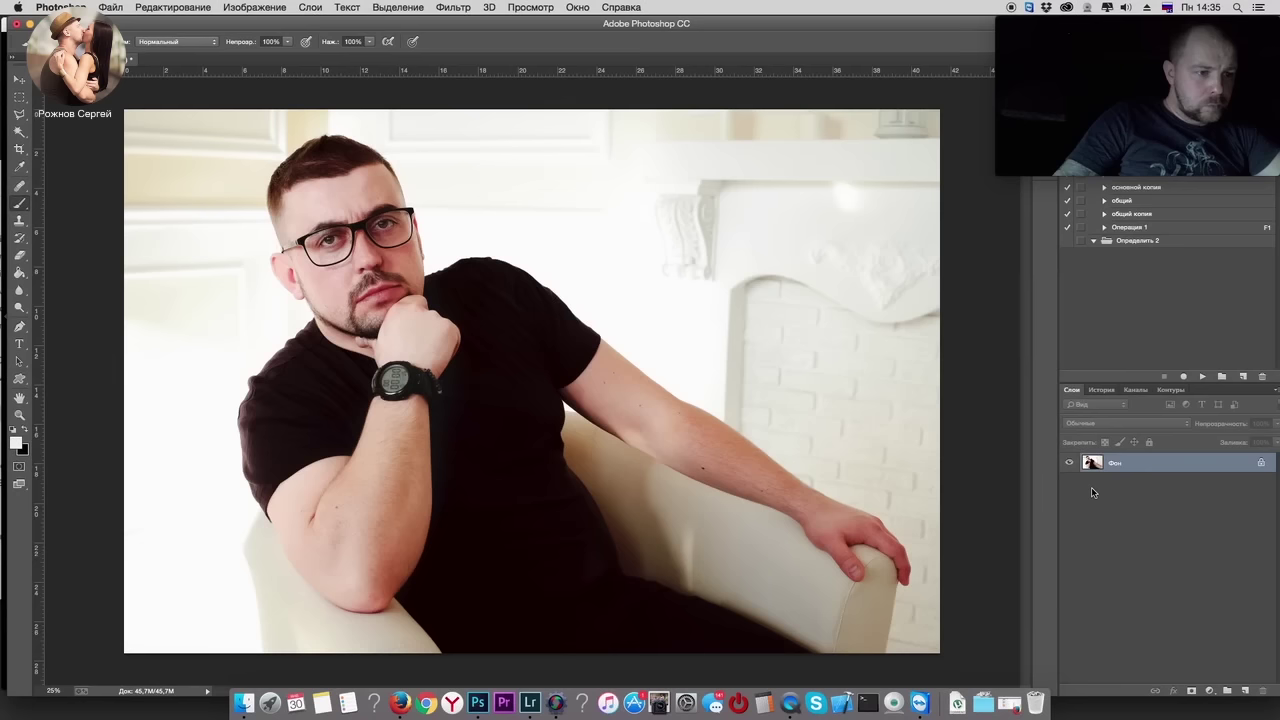
Step: Duplicate the merged background layer for a new Color Balance pass
key("ctrl+plus")
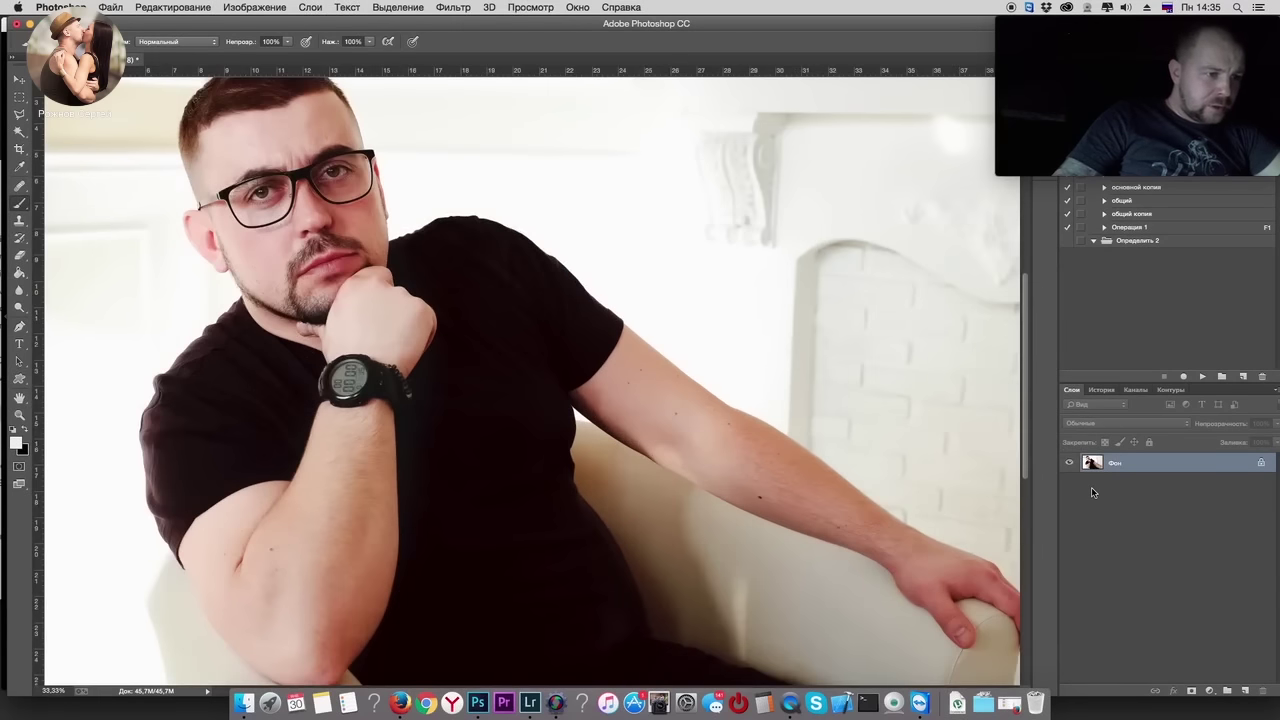
key("ctrl+minus")
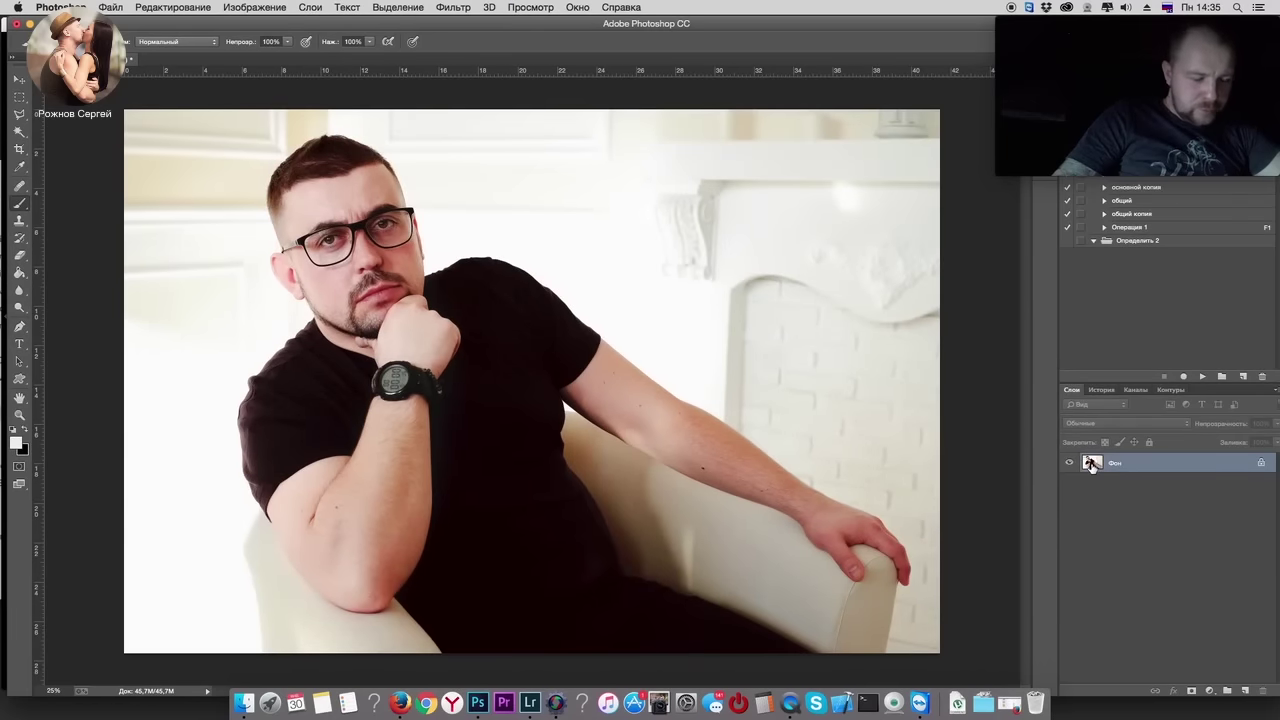
key("ctrl+j")
key("ctrl+b")
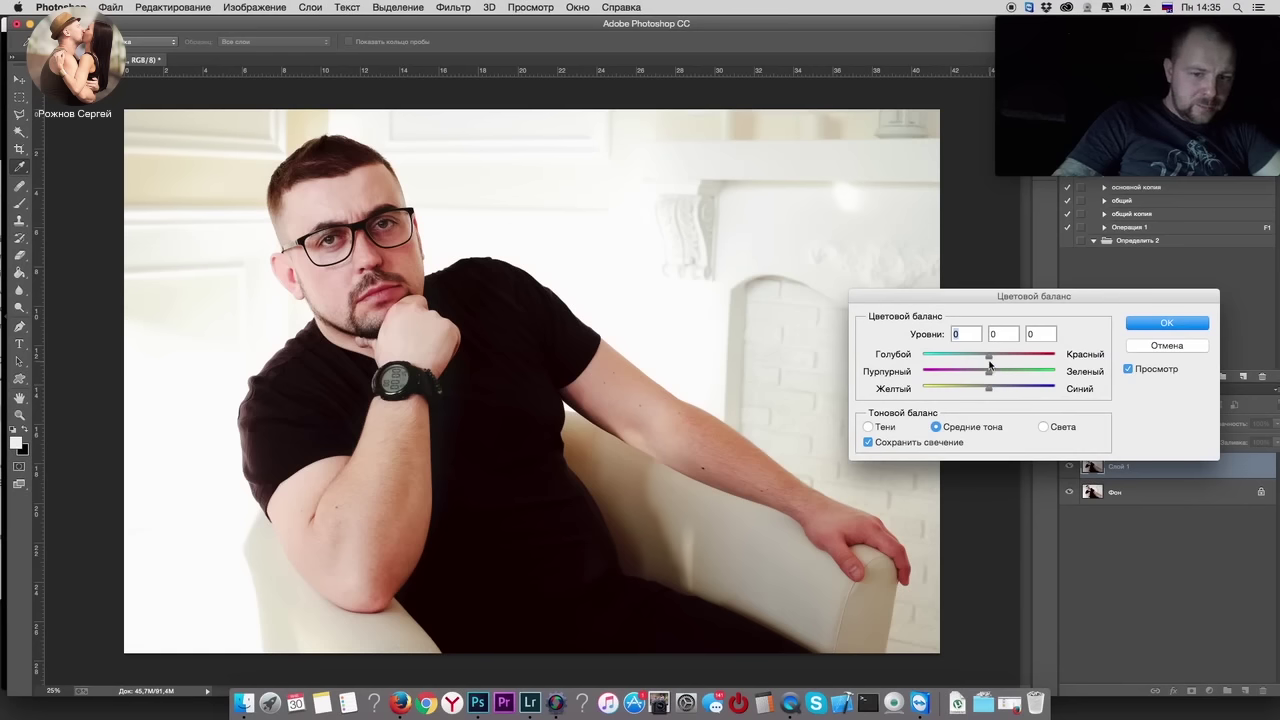
Step: Shift the copy's midtones to −6, 0, −1, compare, and merge it into the background
left_click_drag(988, 362, 983, 358)
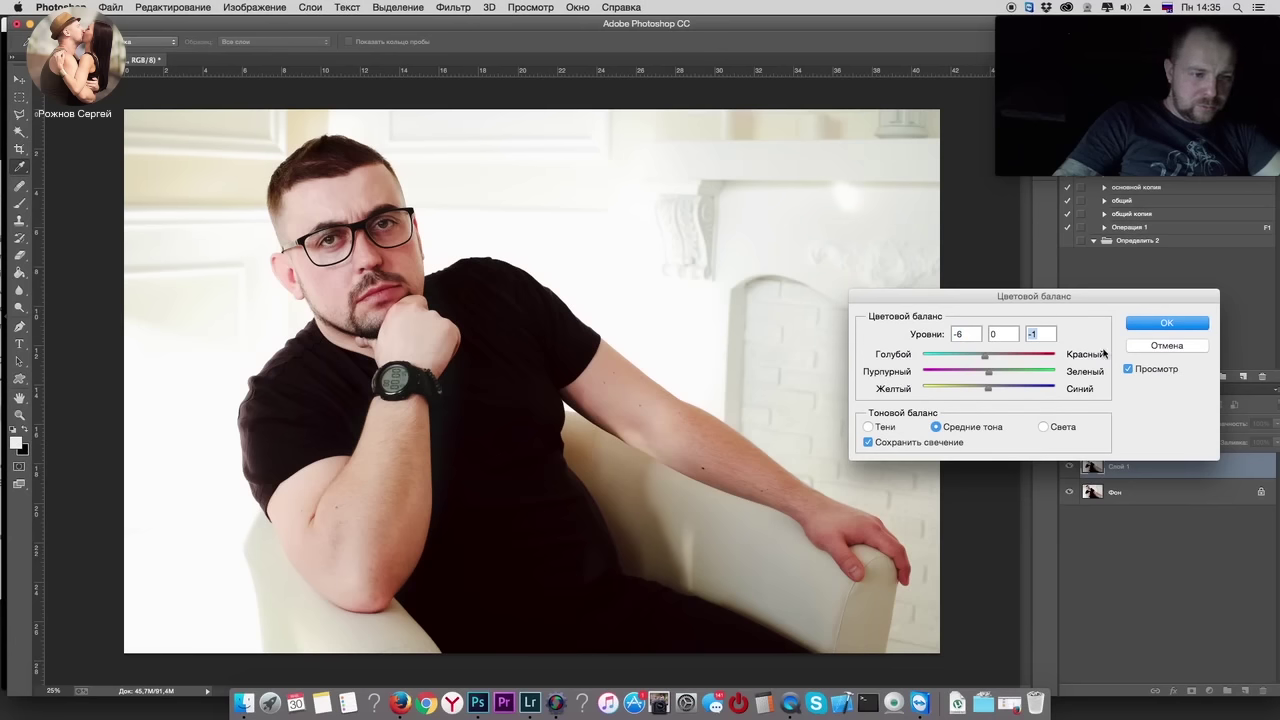
left_click(1160, 323)
left_click(1068, 468)
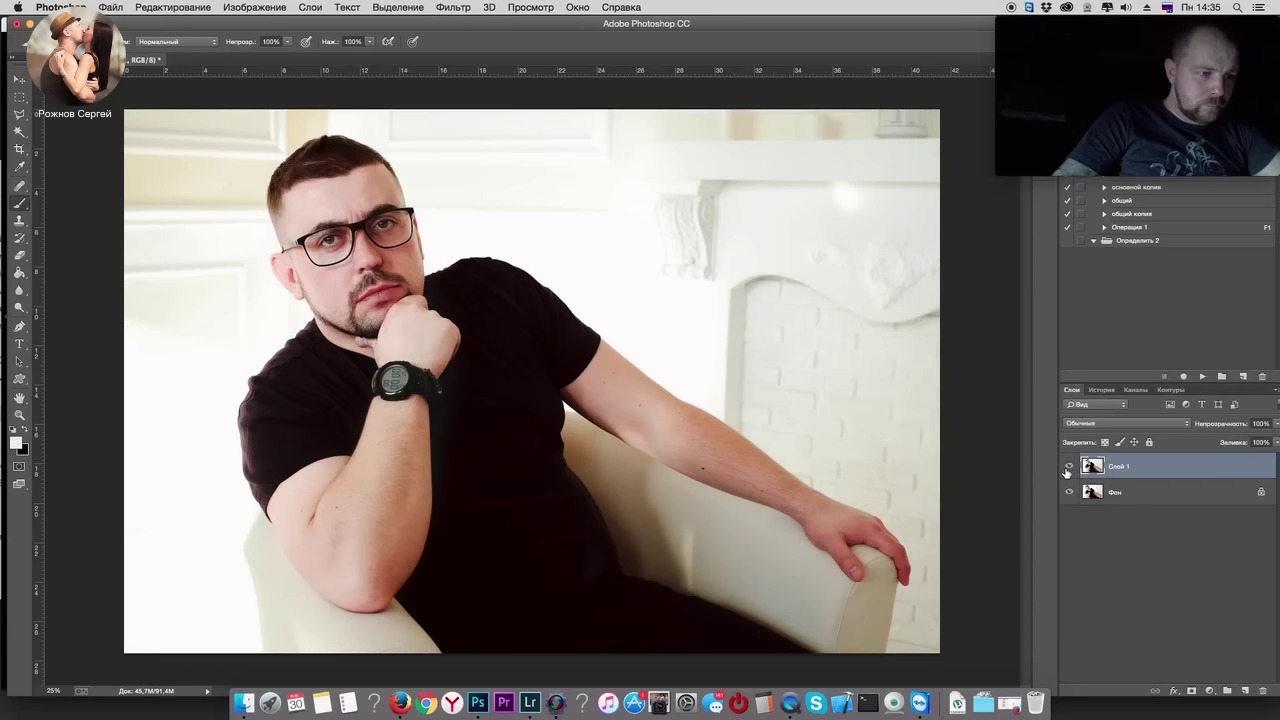
left_click(1091, 499, "shift")
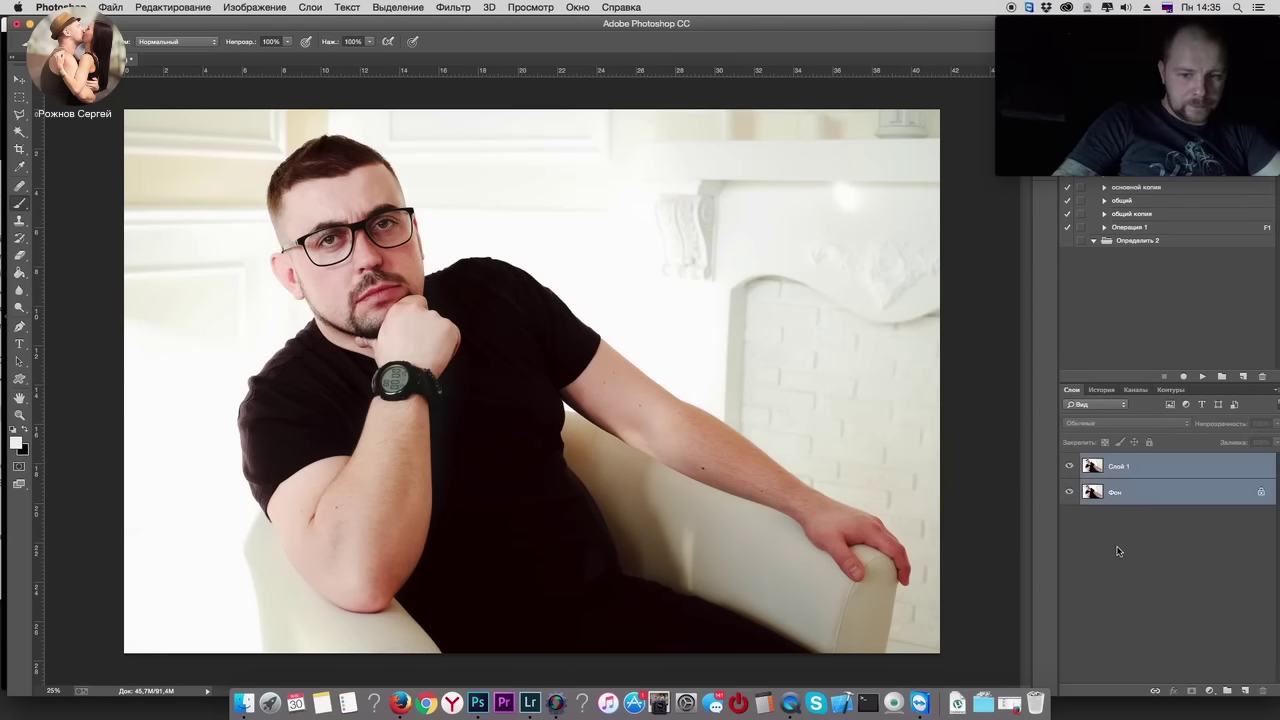
key("ctrl+e")
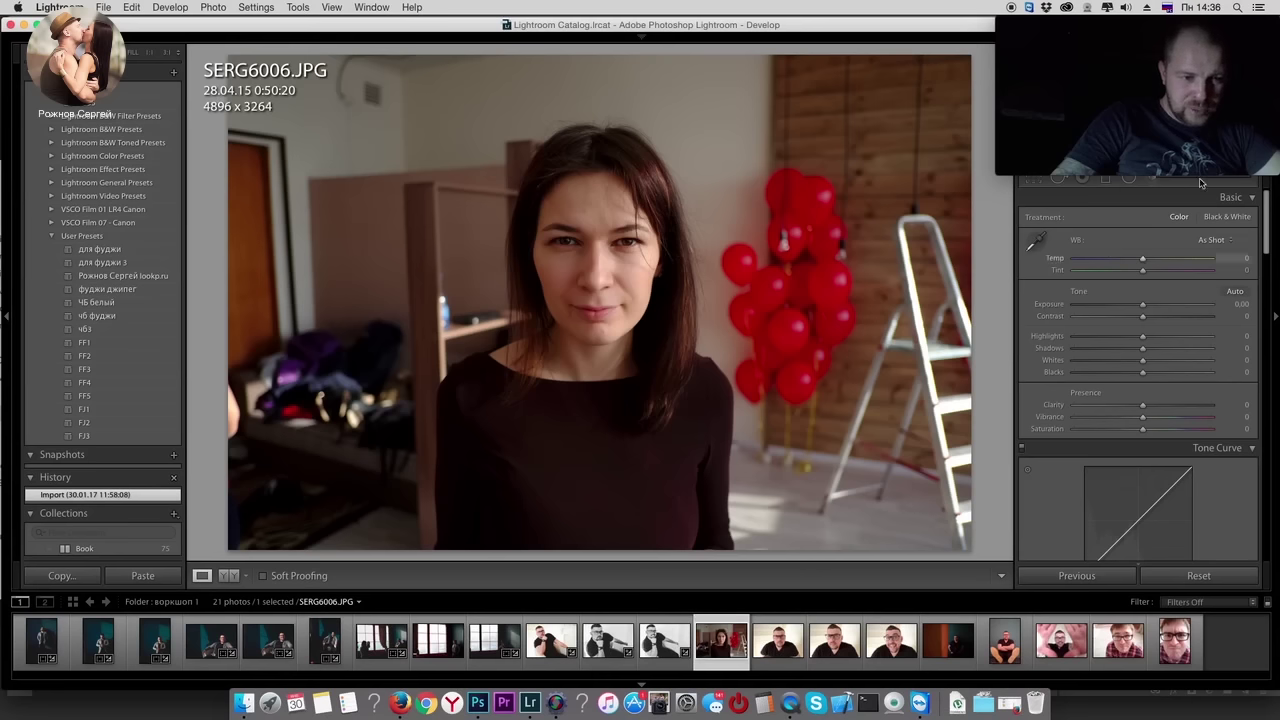
left_click_drag(1180, 29, 1180, 437)
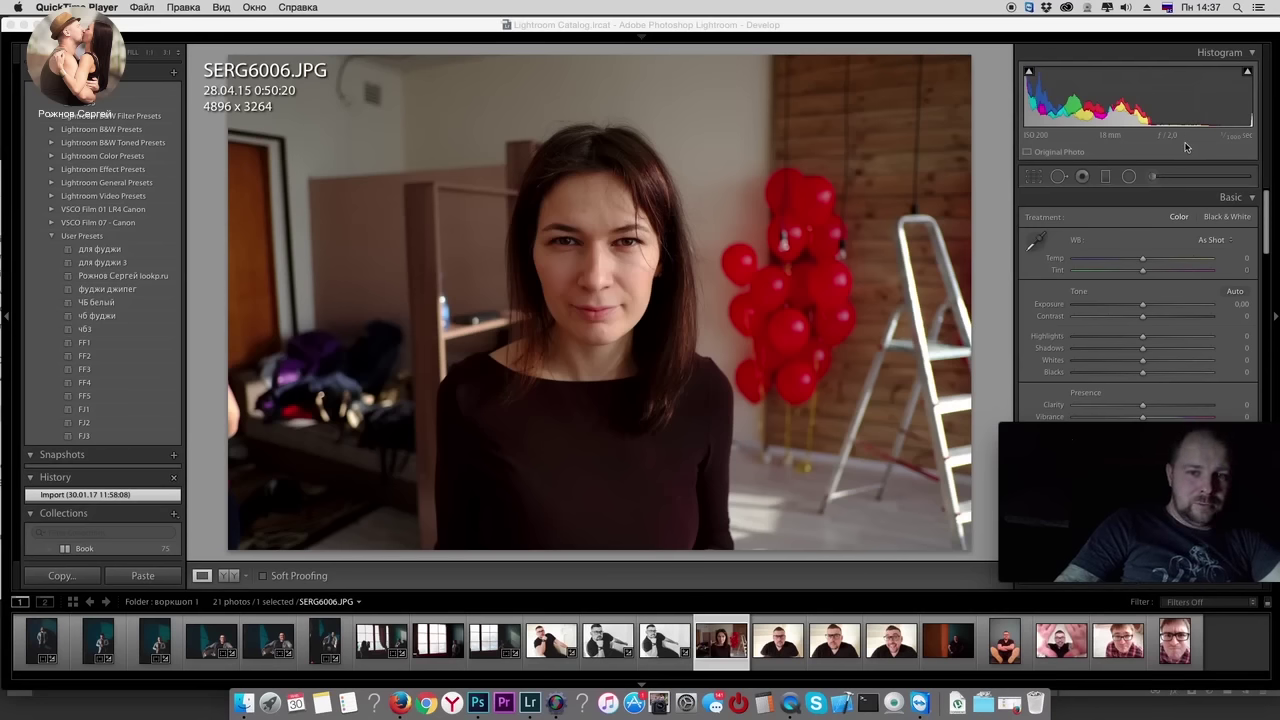
left_click(605, 231)
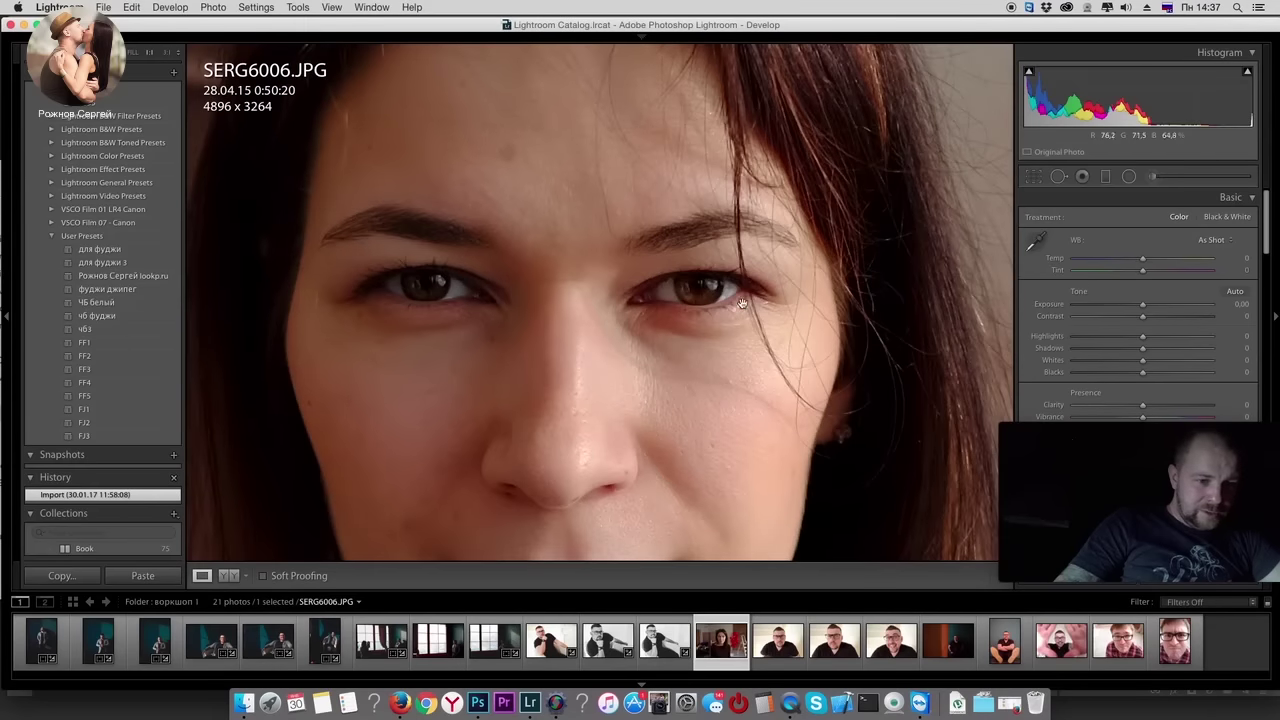
left_click_drag(679, 400, 672, 338)
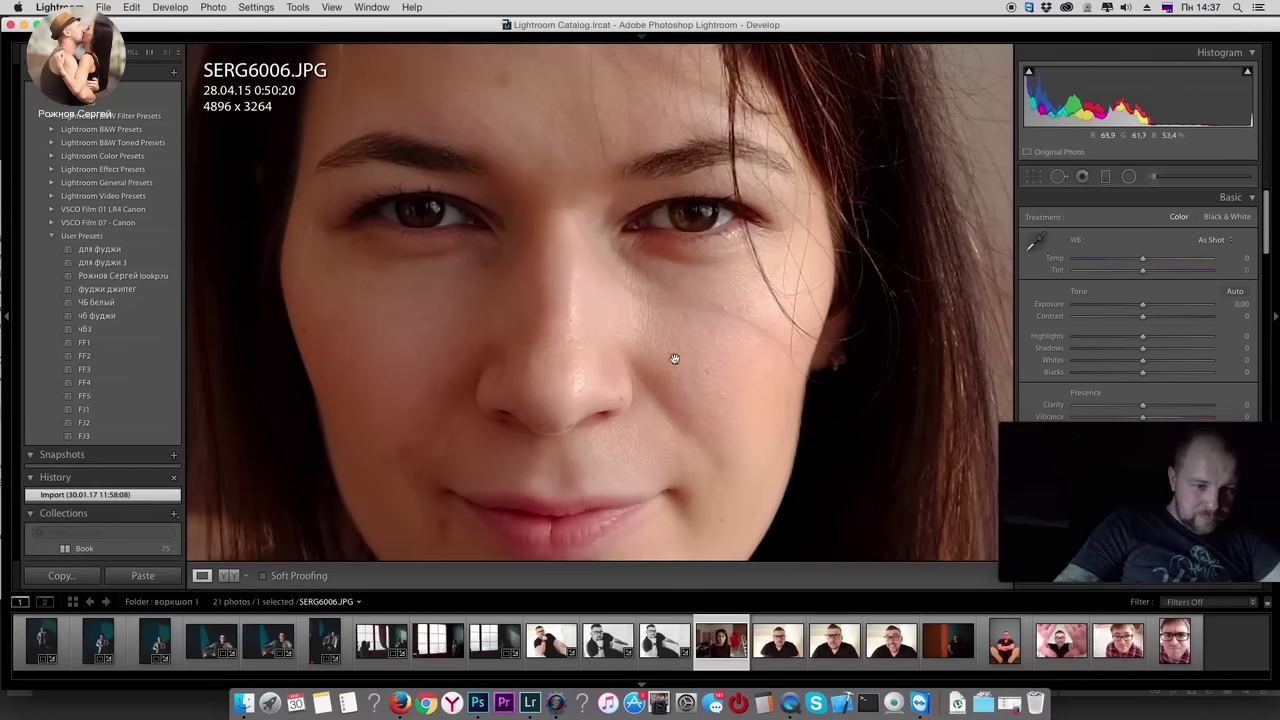
left_click_drag(632, 380, 677, 249)
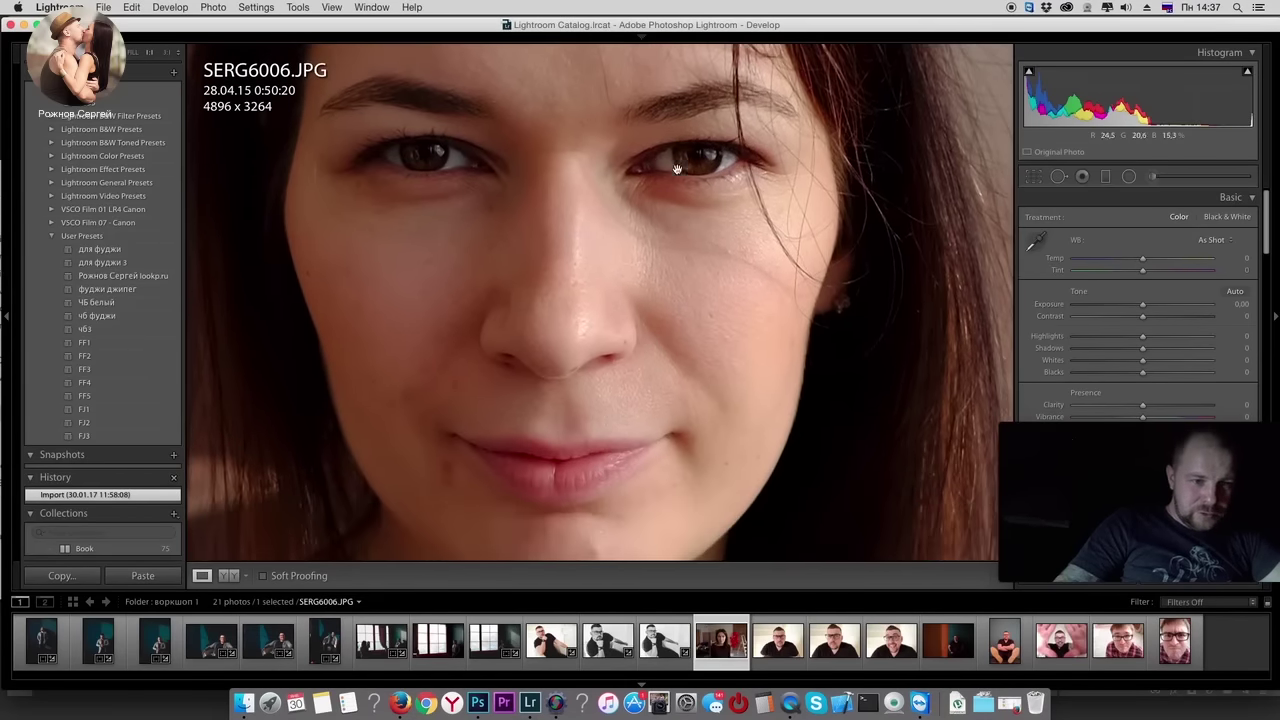
left_click_drag(676, 169, 623, 271)
left_click(623, 271)
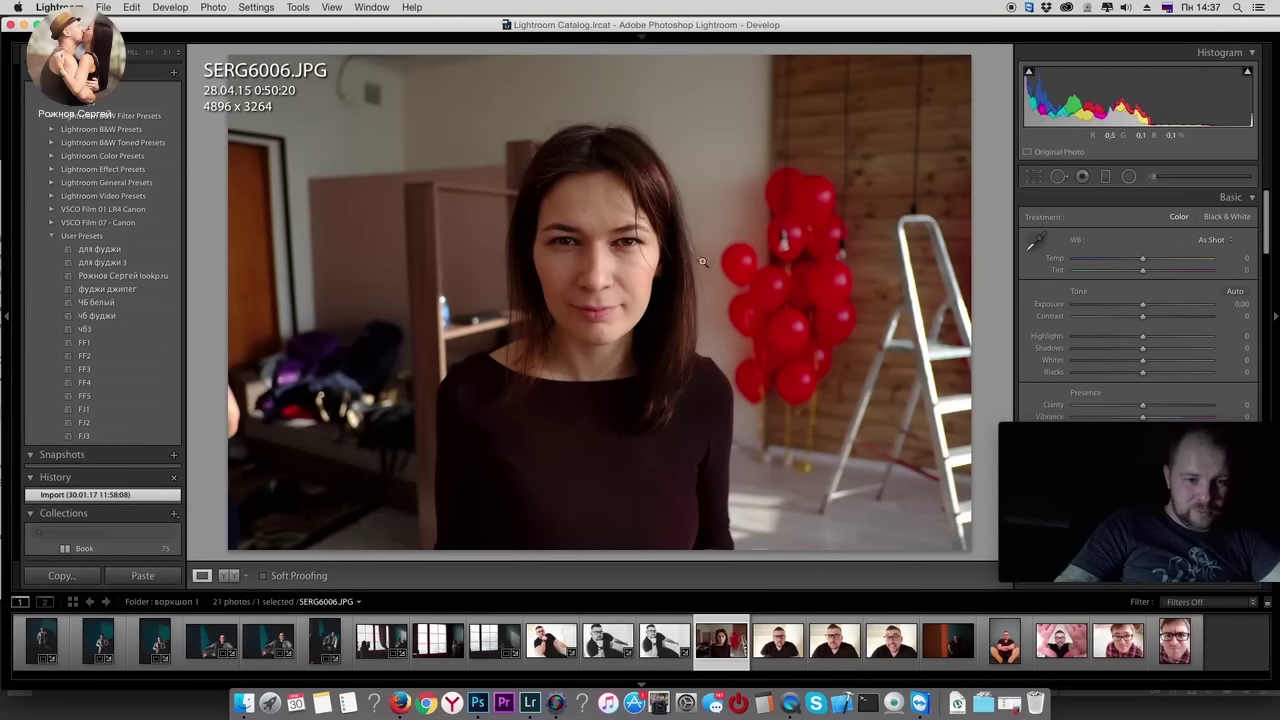
Step: Browse the SERG6011, SERG6012 and SERG6014 photos in the filmstrip
left_click(780, 632)
left_click(833, 628)
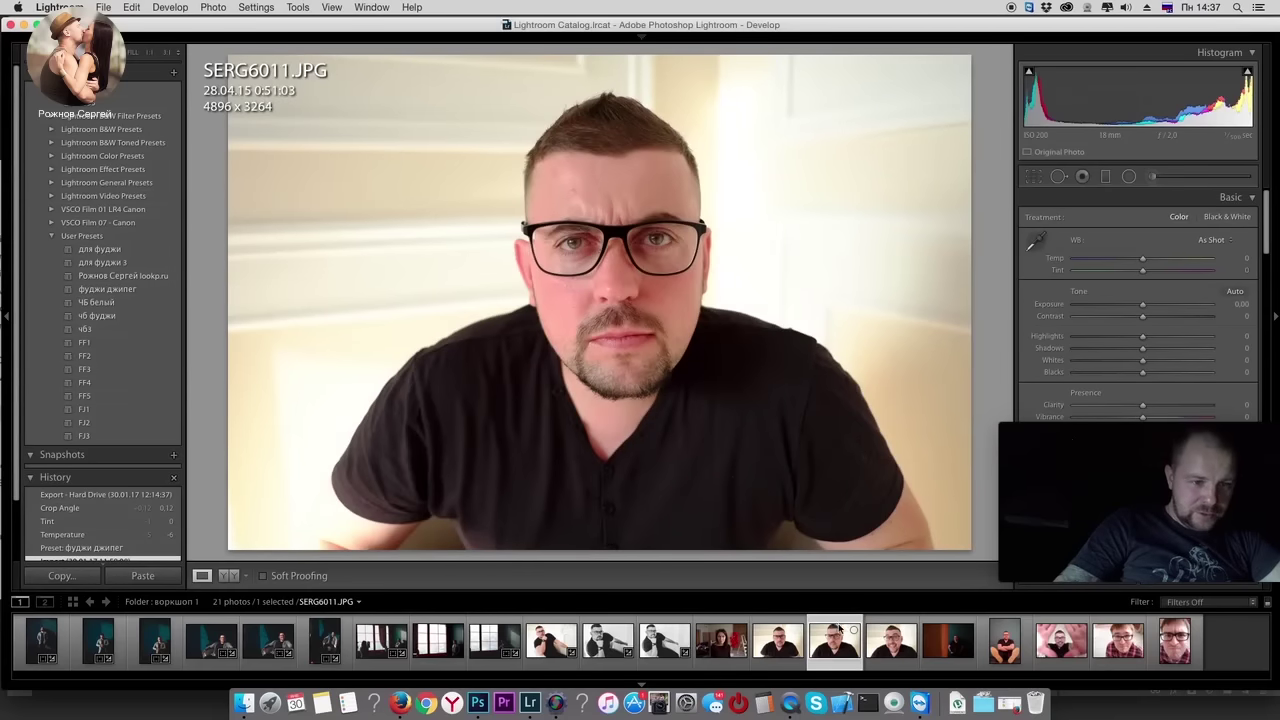
left_click(900, 630)
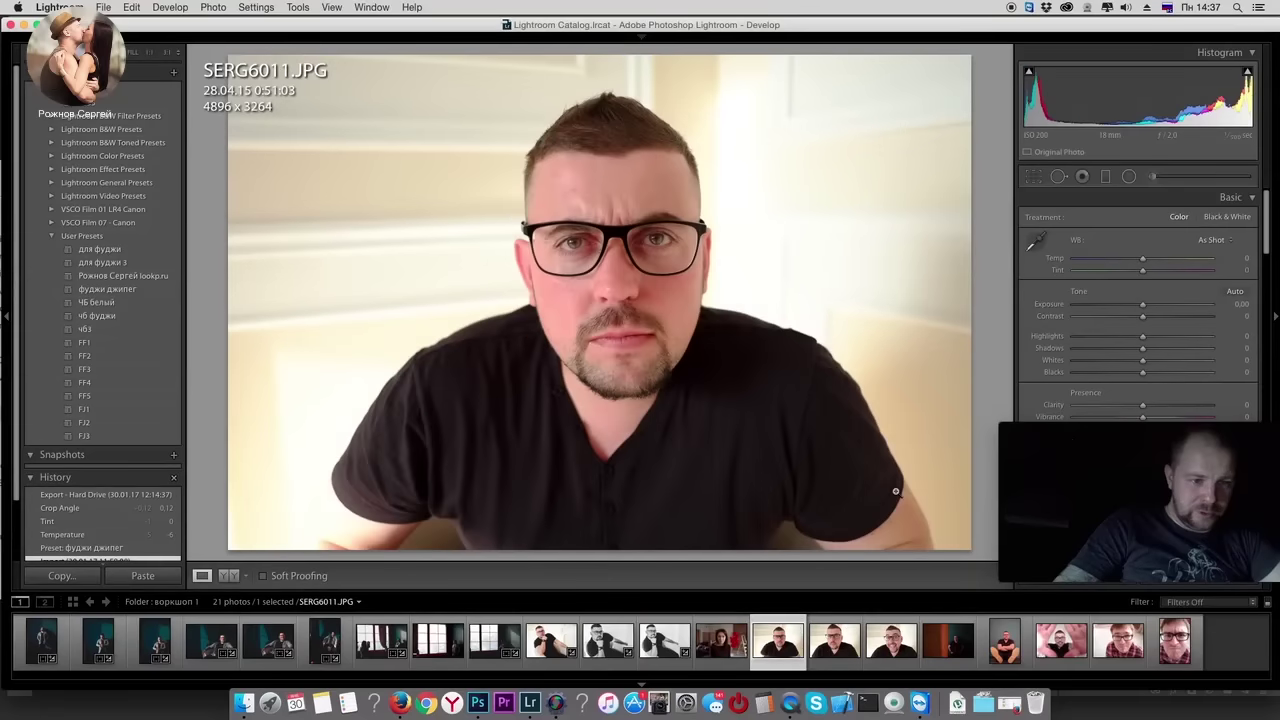
left_click(846, 622)
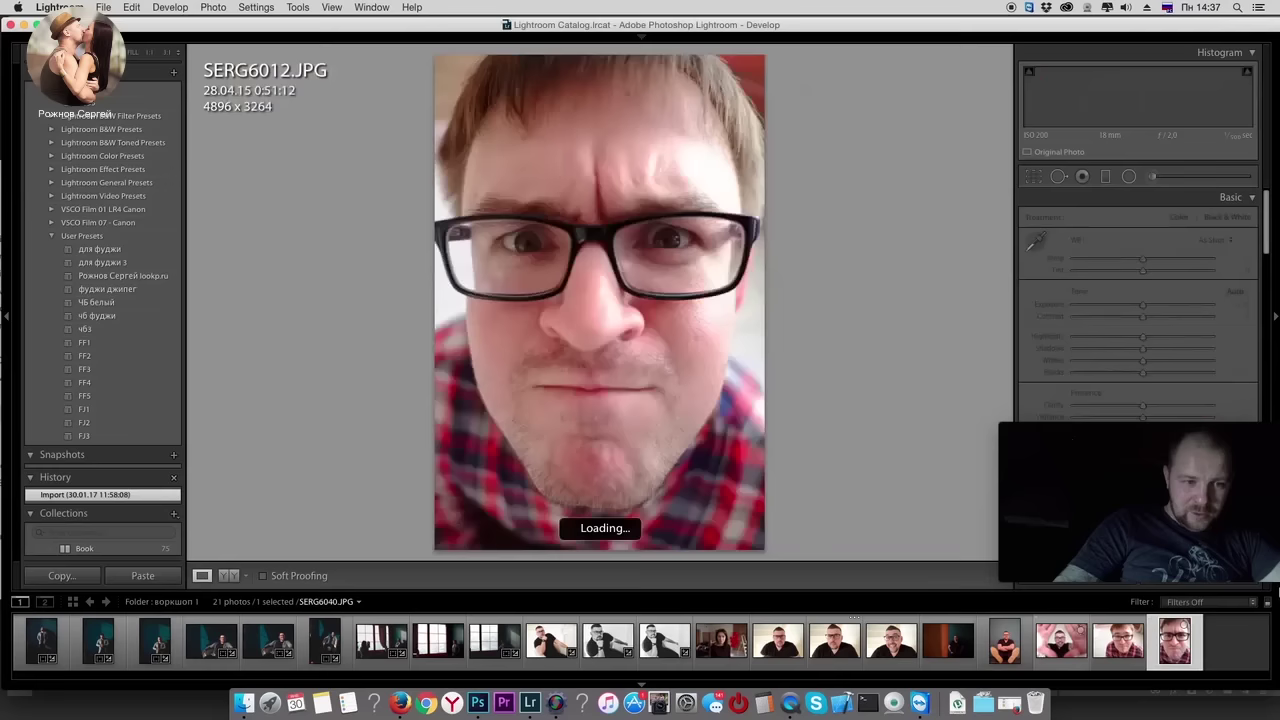
Step: Inspect SERG6040's eye and glasses at full size, then switch to the SERG6039 portrait
left_click(1178, 648)
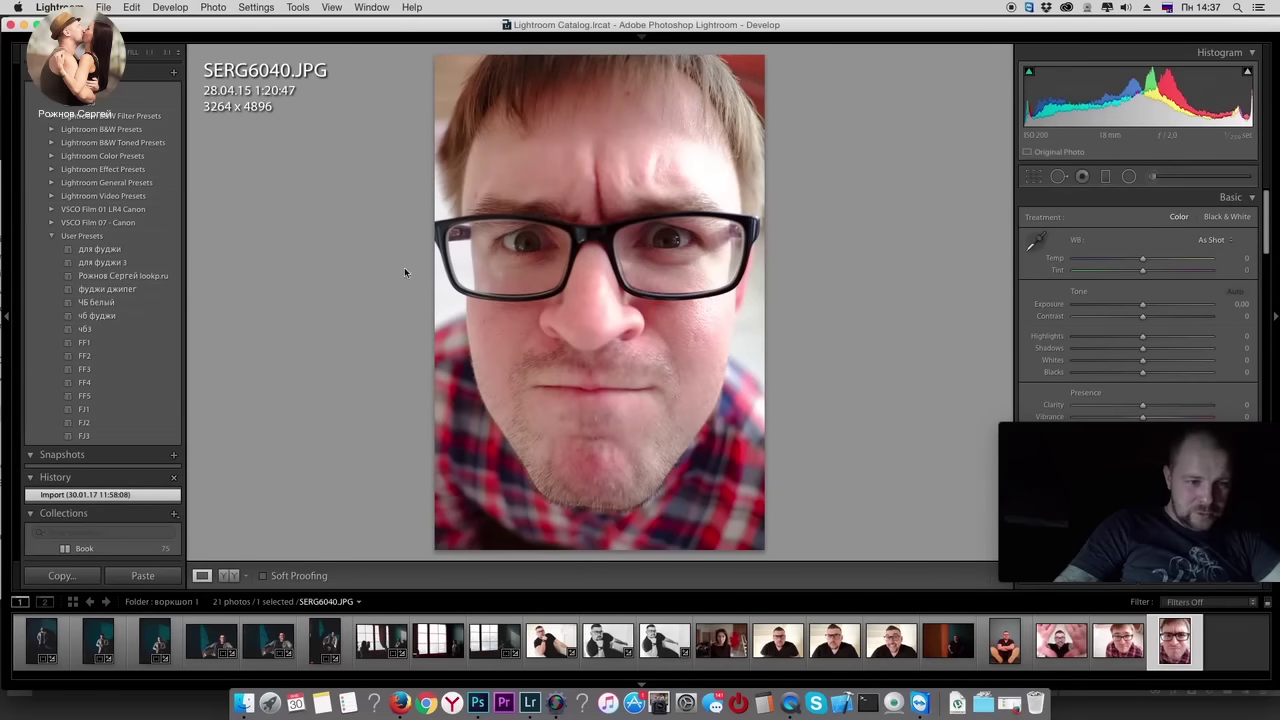
left_click(697, 229)
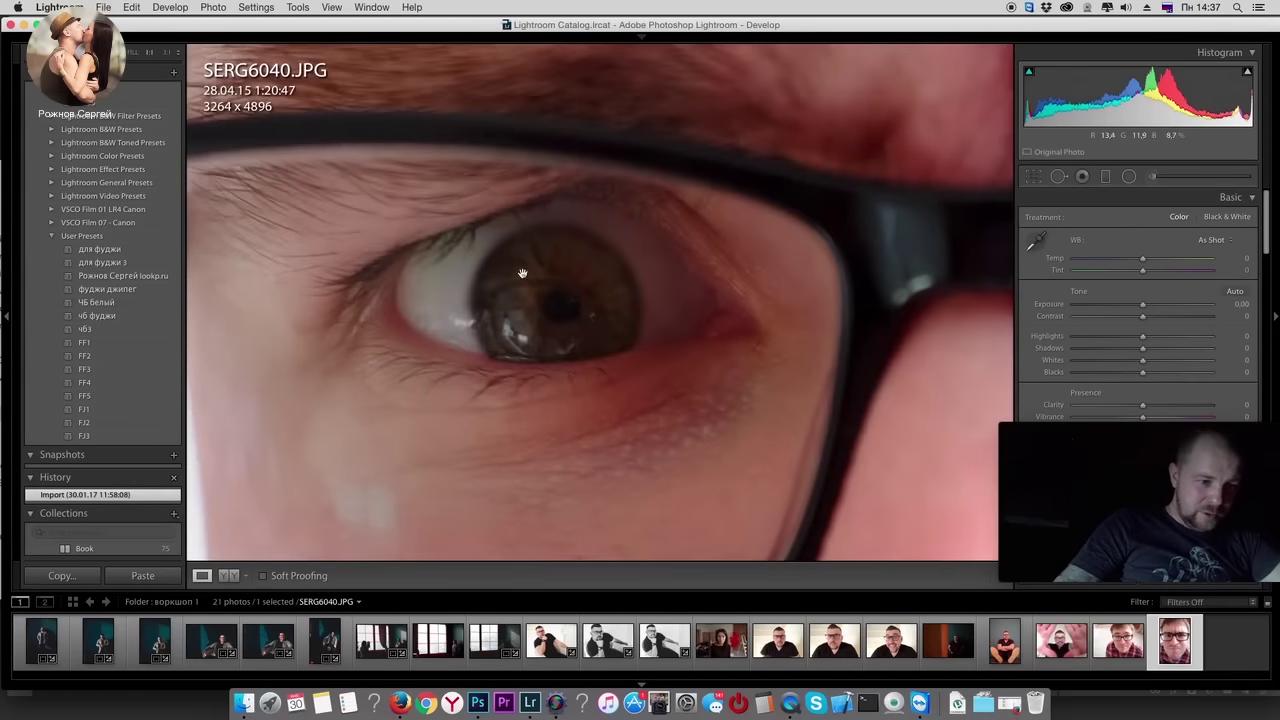
mouse_move(484, 395)
left_mouse_down()
mouse_move(466, 423)
mouse_move(405, 313)
left_mouse_up()
left_click_drag(651, 353, 260, 340)
left_click(763, 263)
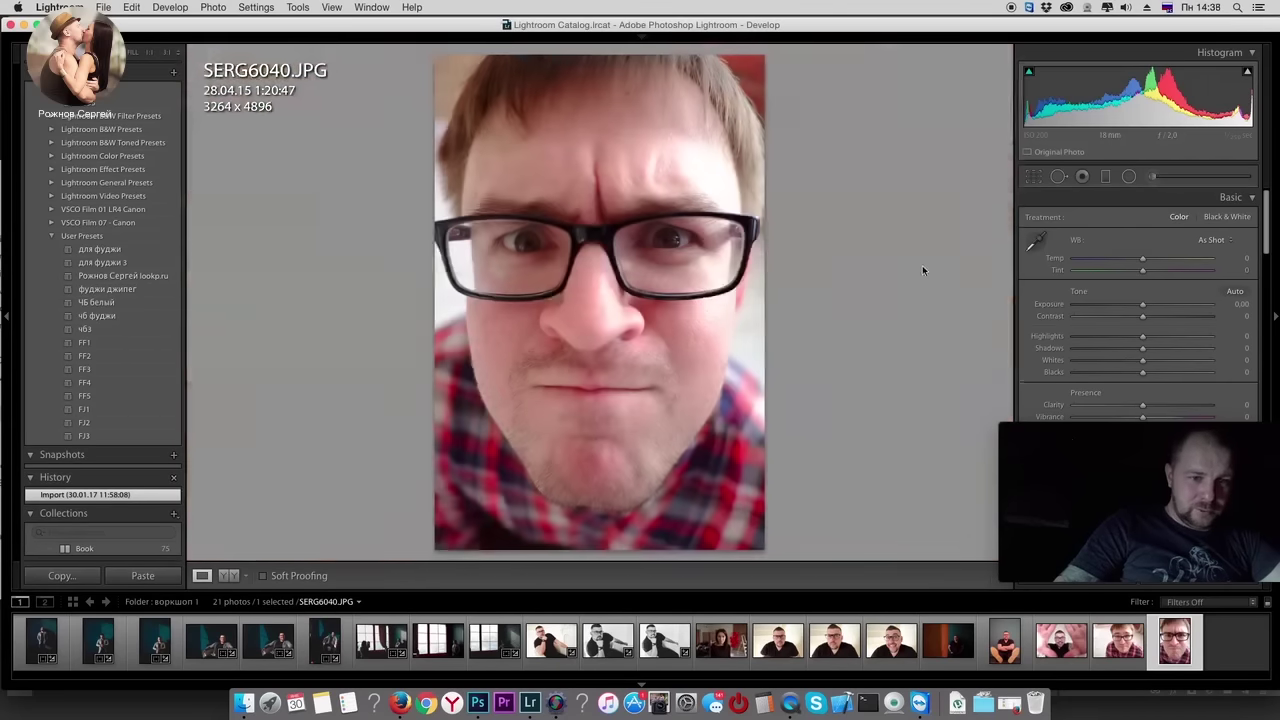
left_click(1122, 628)
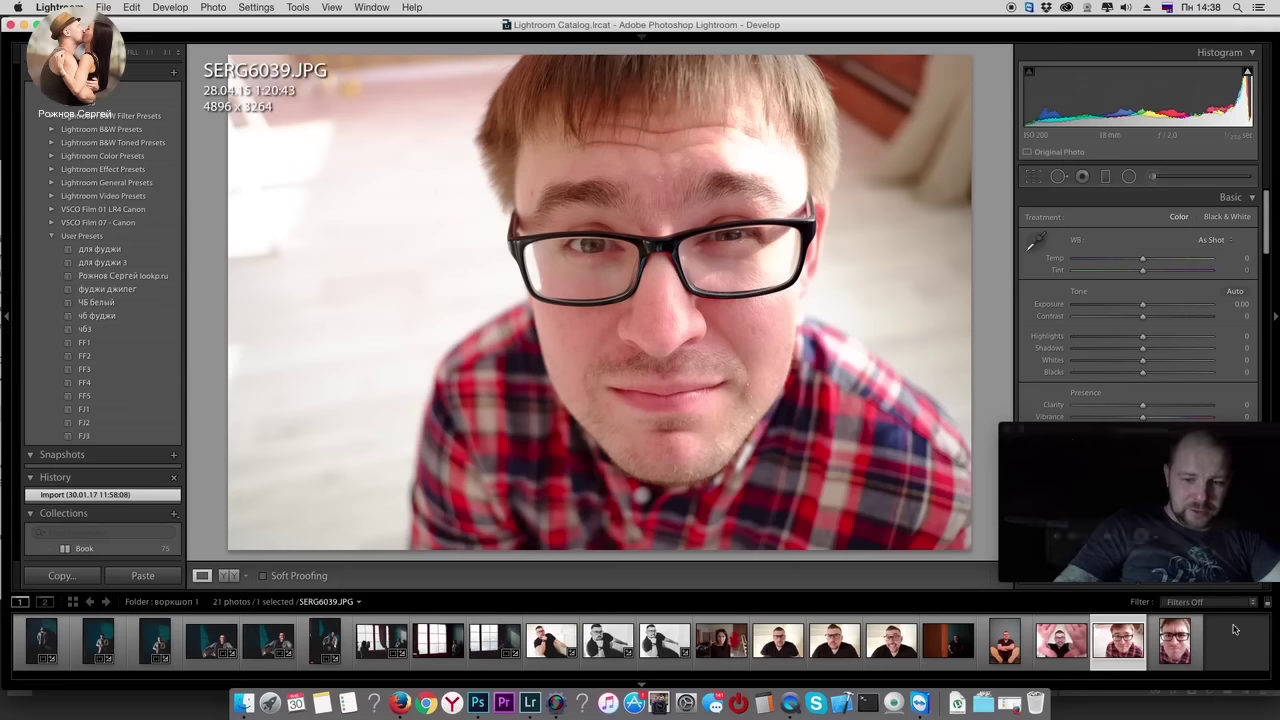
Step: Step past SERG6040 and SERG6014 to land on the SERG6011 portrait
key("Right")
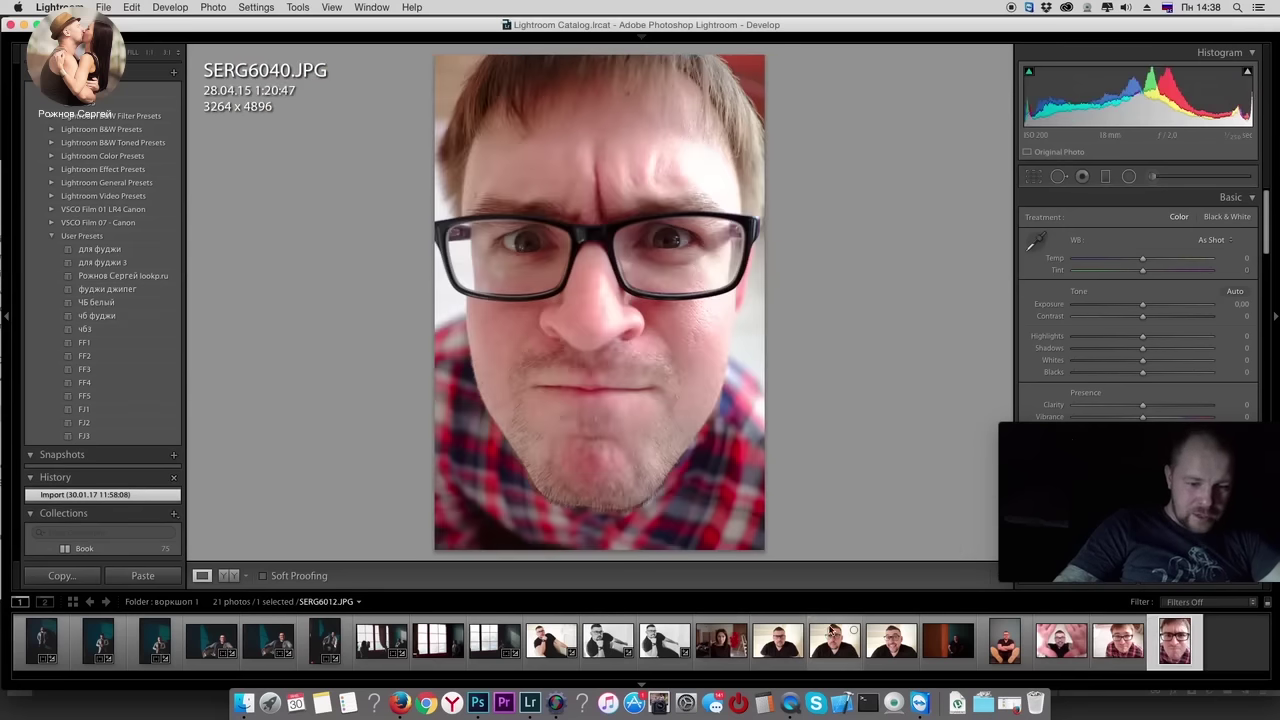
left_click(891, 640)
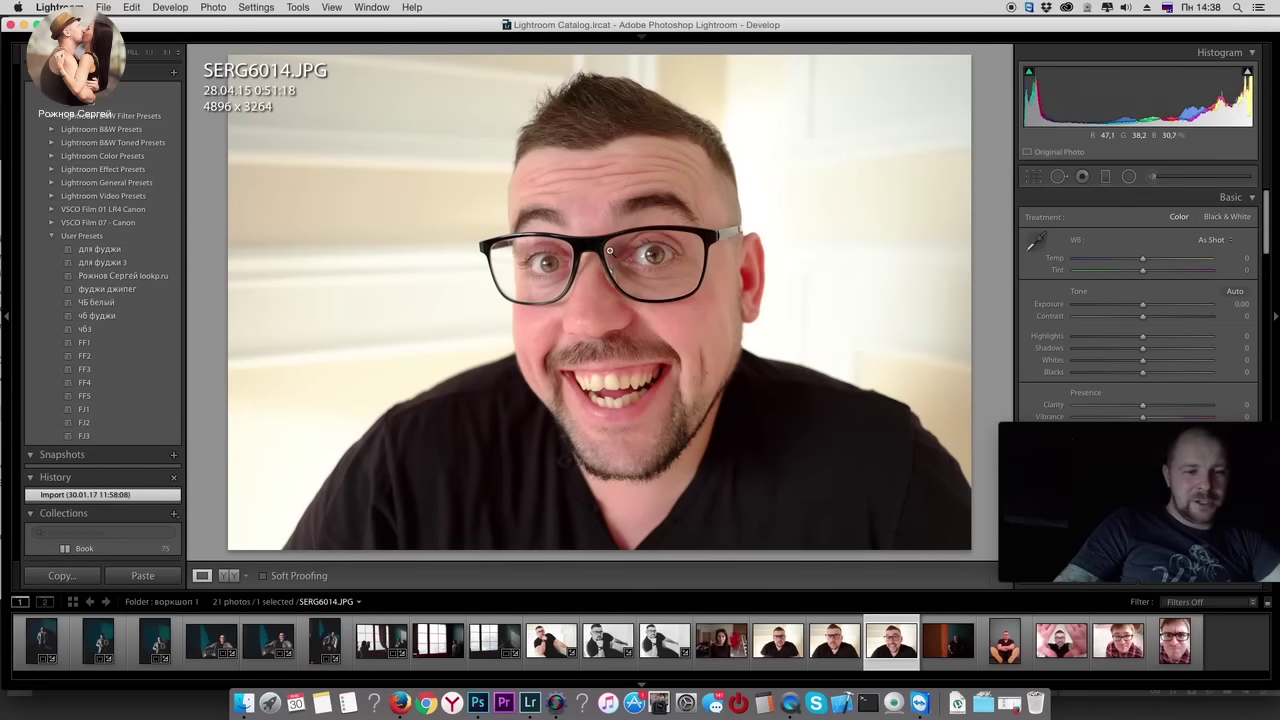
left_click(780, 638)
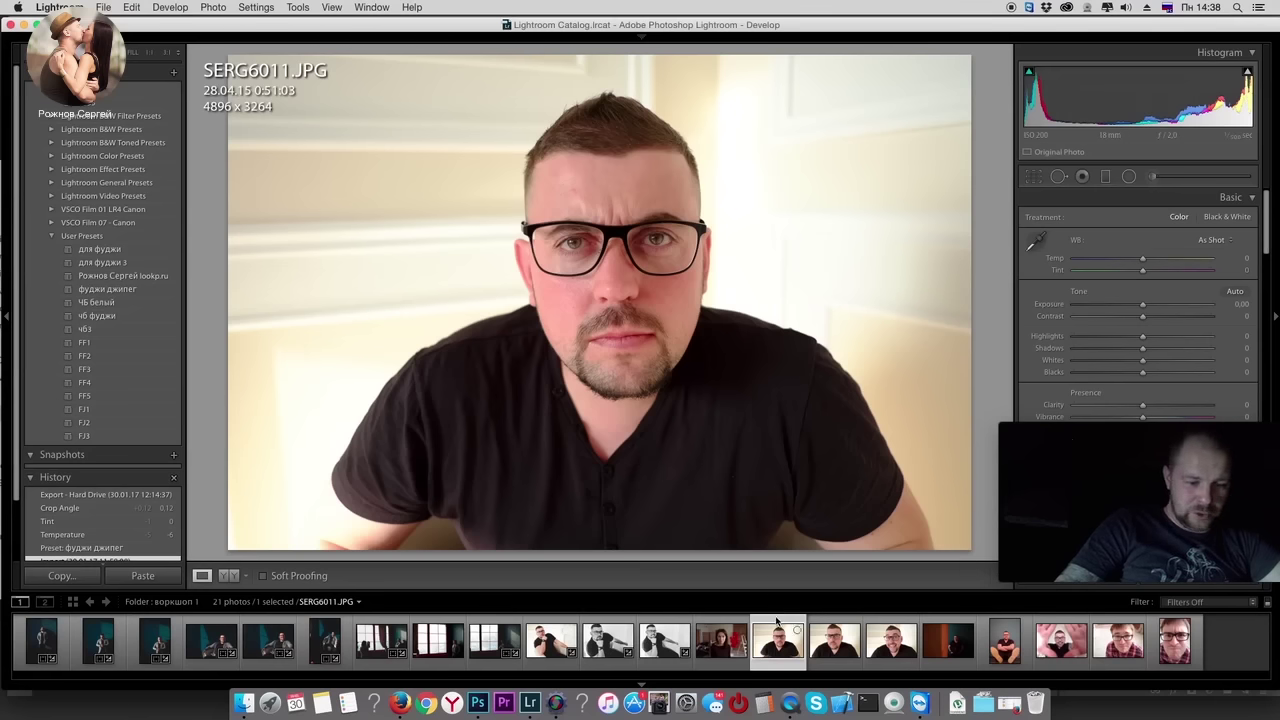
Step: Flip between SERG5994, SERG6011, SERG6012, SERG6031 and the curtain photos for comparison
left_click(565, 633)
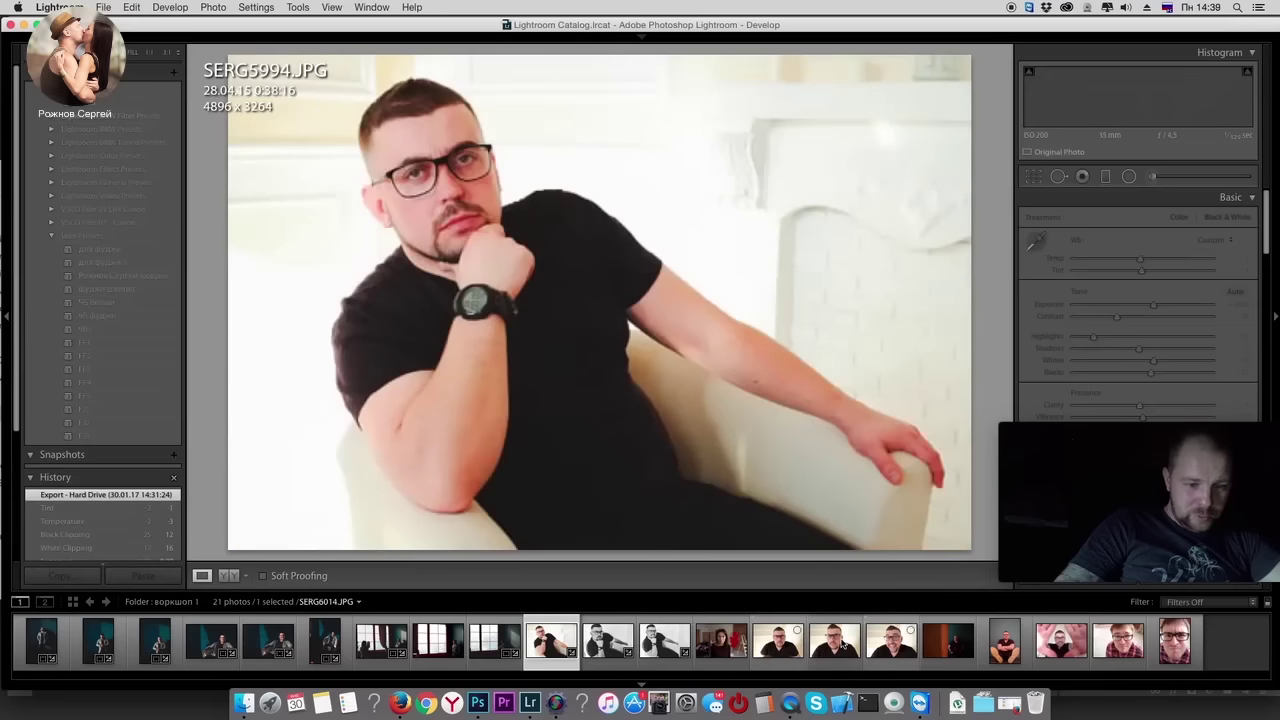
left_click(776, 628)
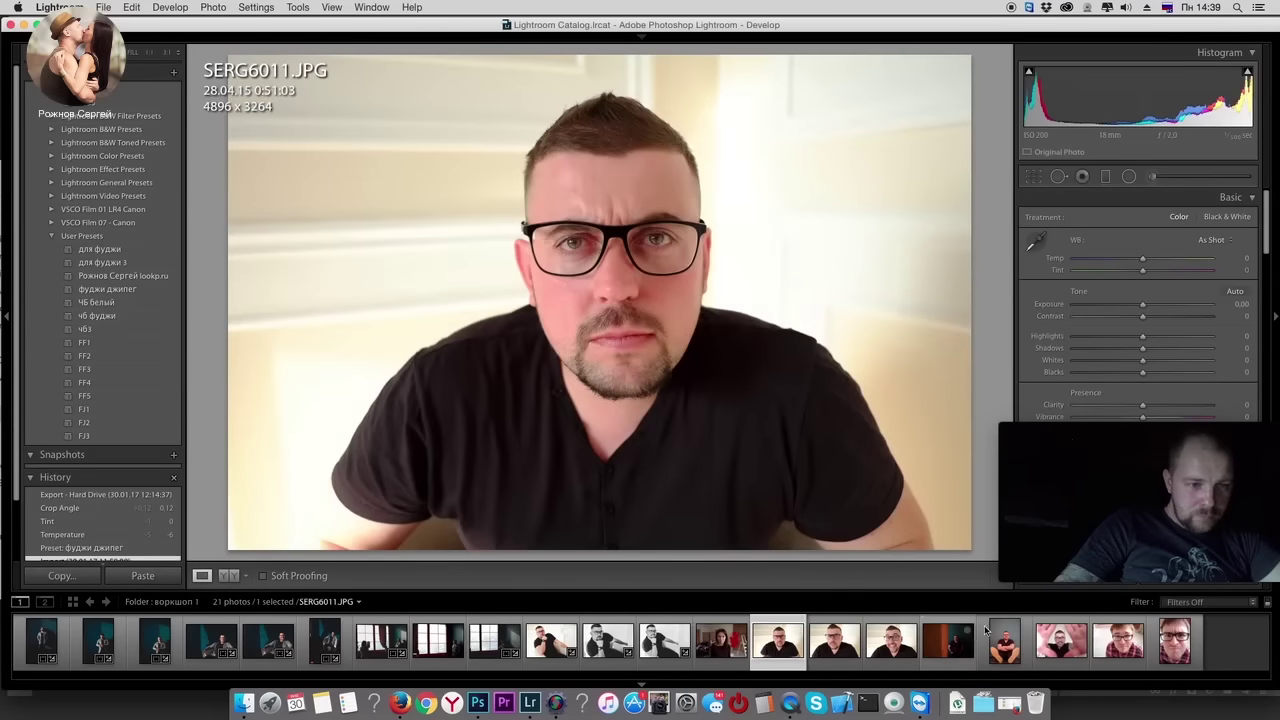
left_click_drag(1182, 440, 1193, 236)
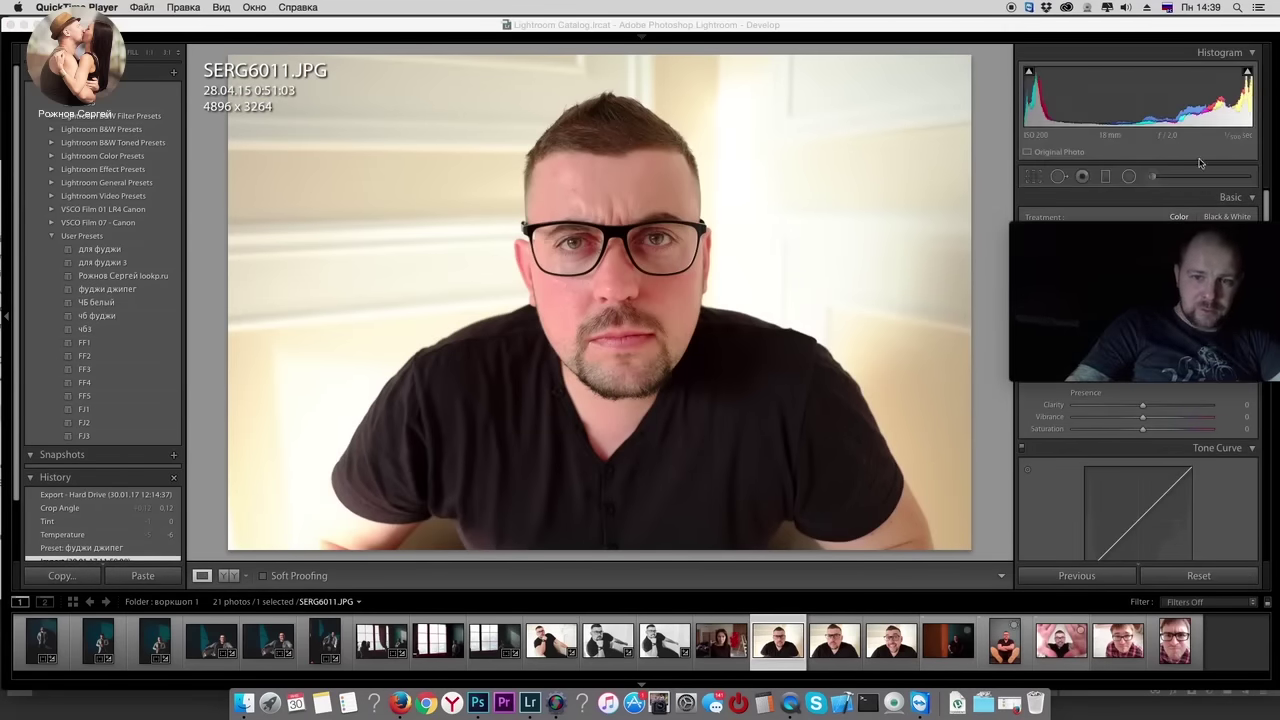
left_click(834, 641)
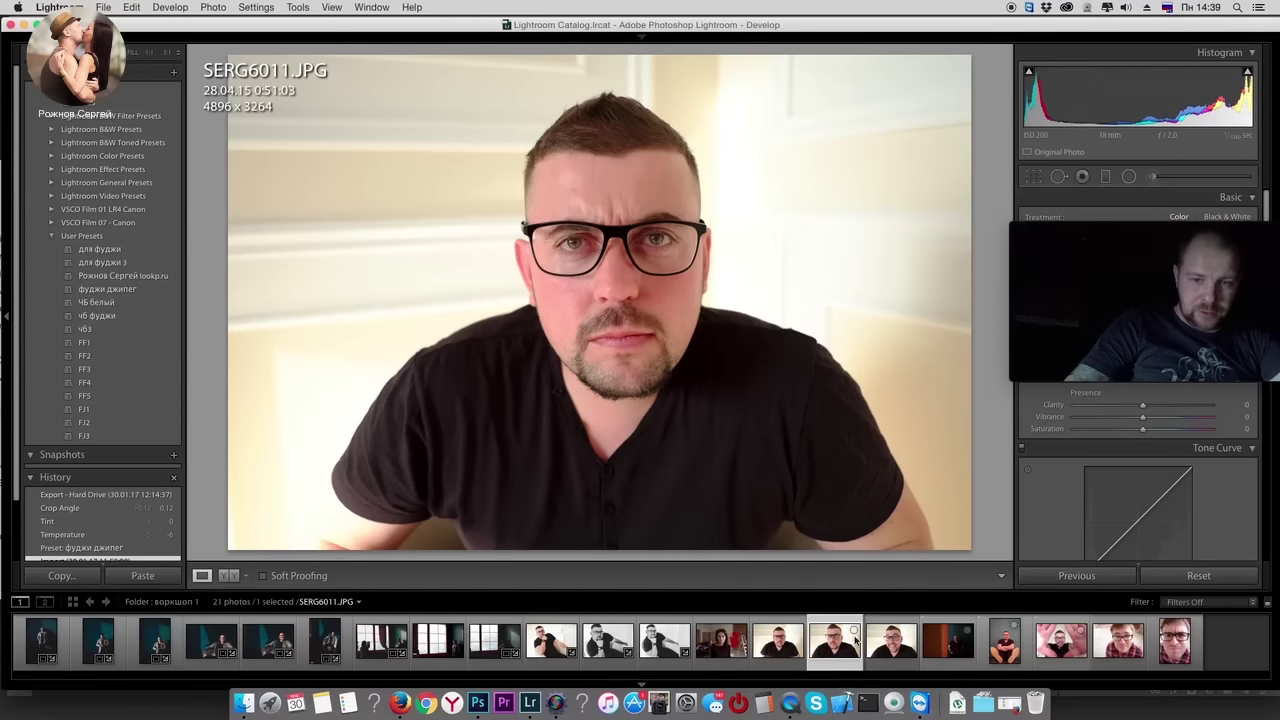
left_click(1005, 641)
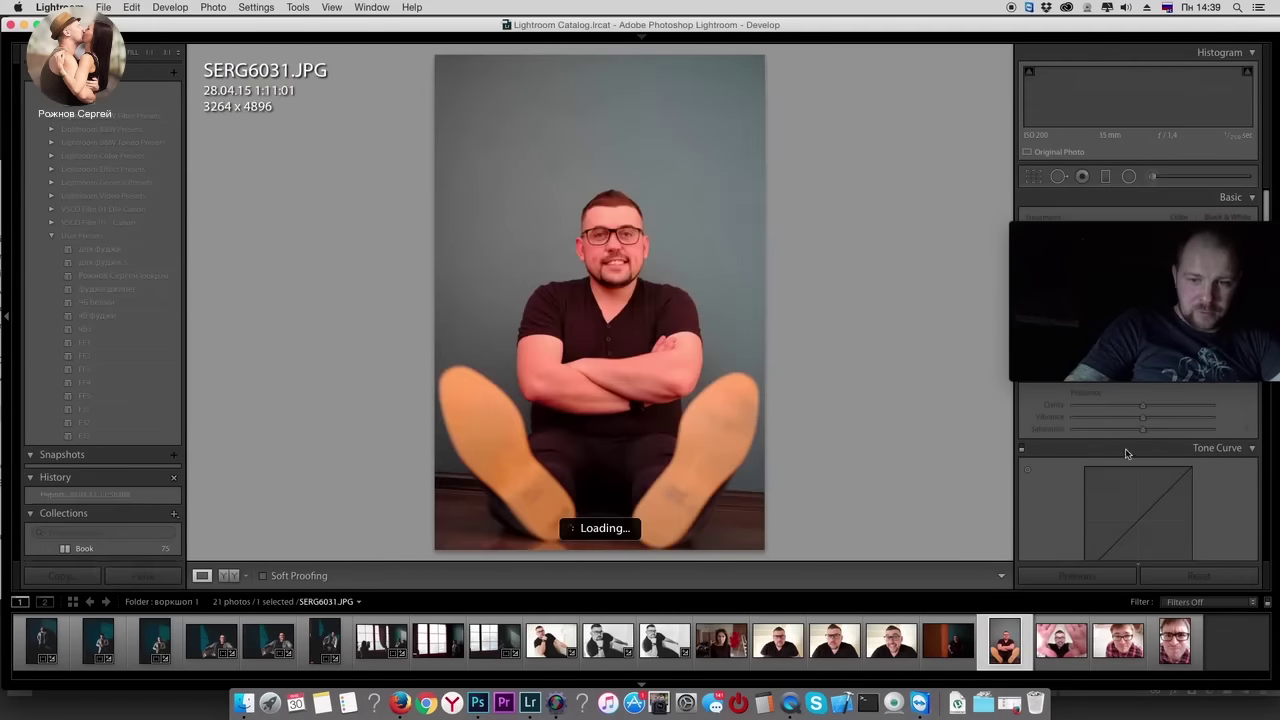
key("Right")
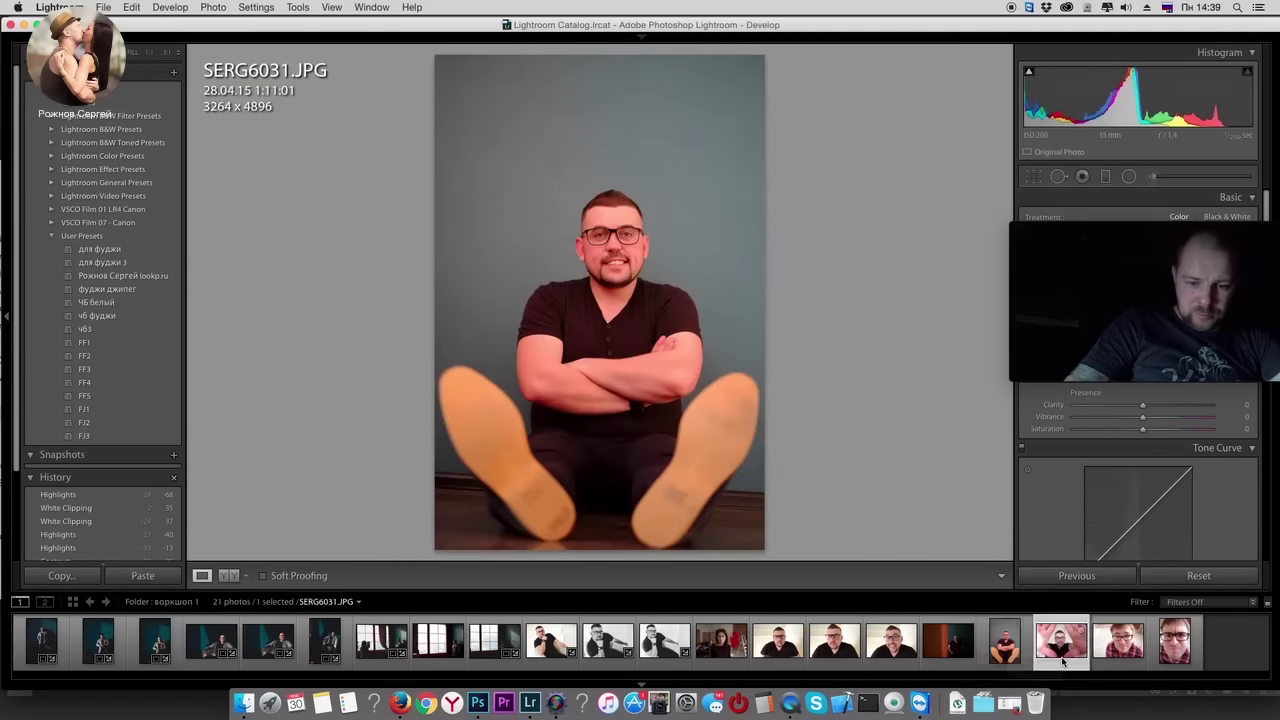
key("Left")
key("Left")
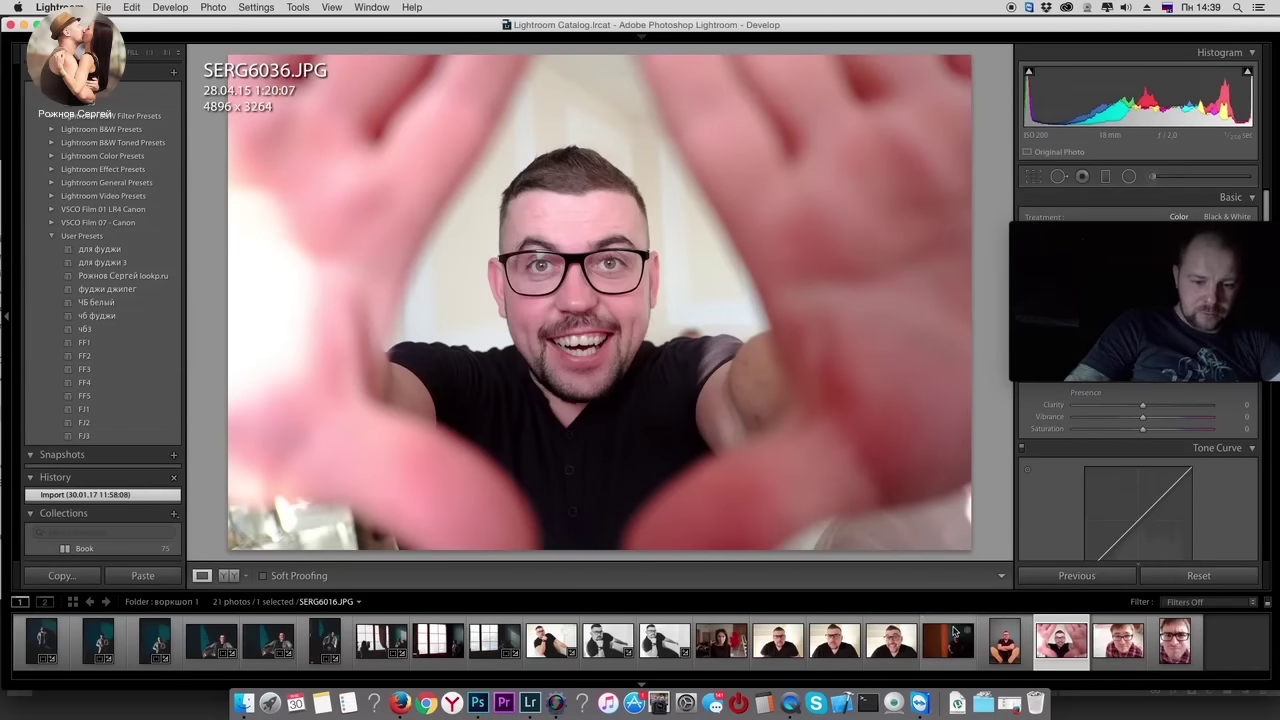
Step: Return to SERG6011 via SERG5994 and paste the armchair portrait's Develop settings onto it
left_click_drag(1150, 300, 1145, 110)
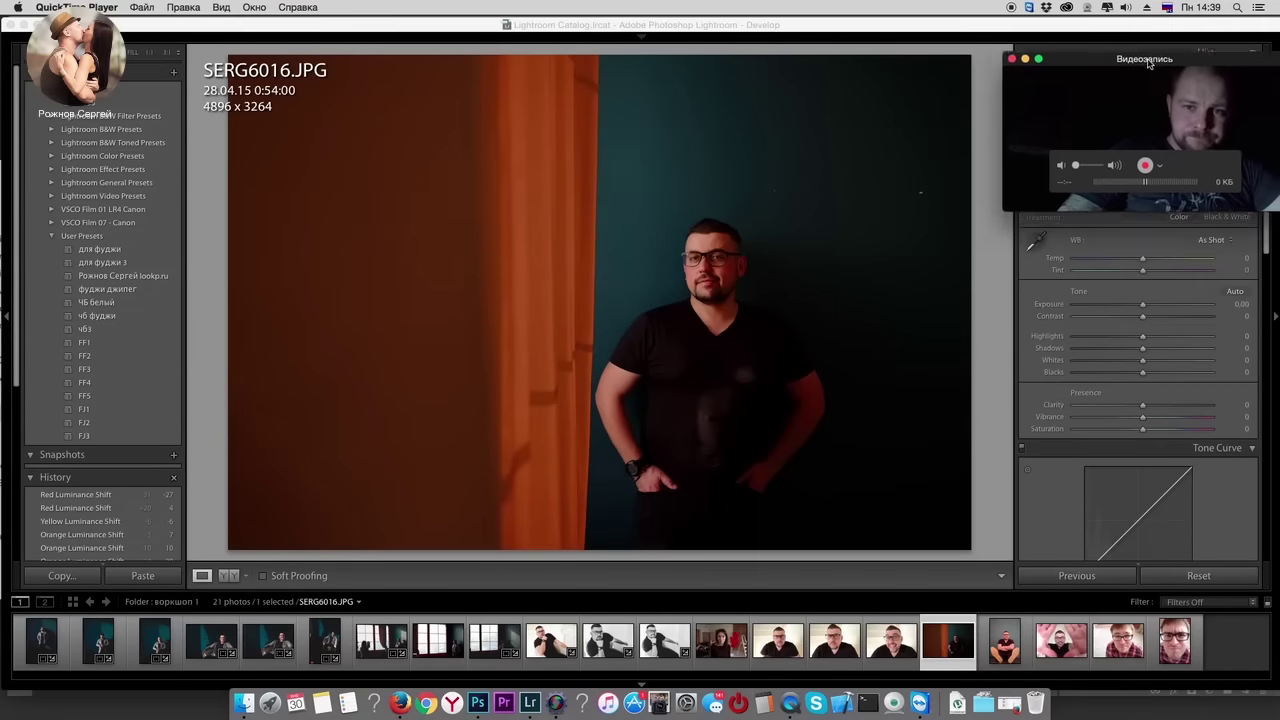
left_click(562, 632)
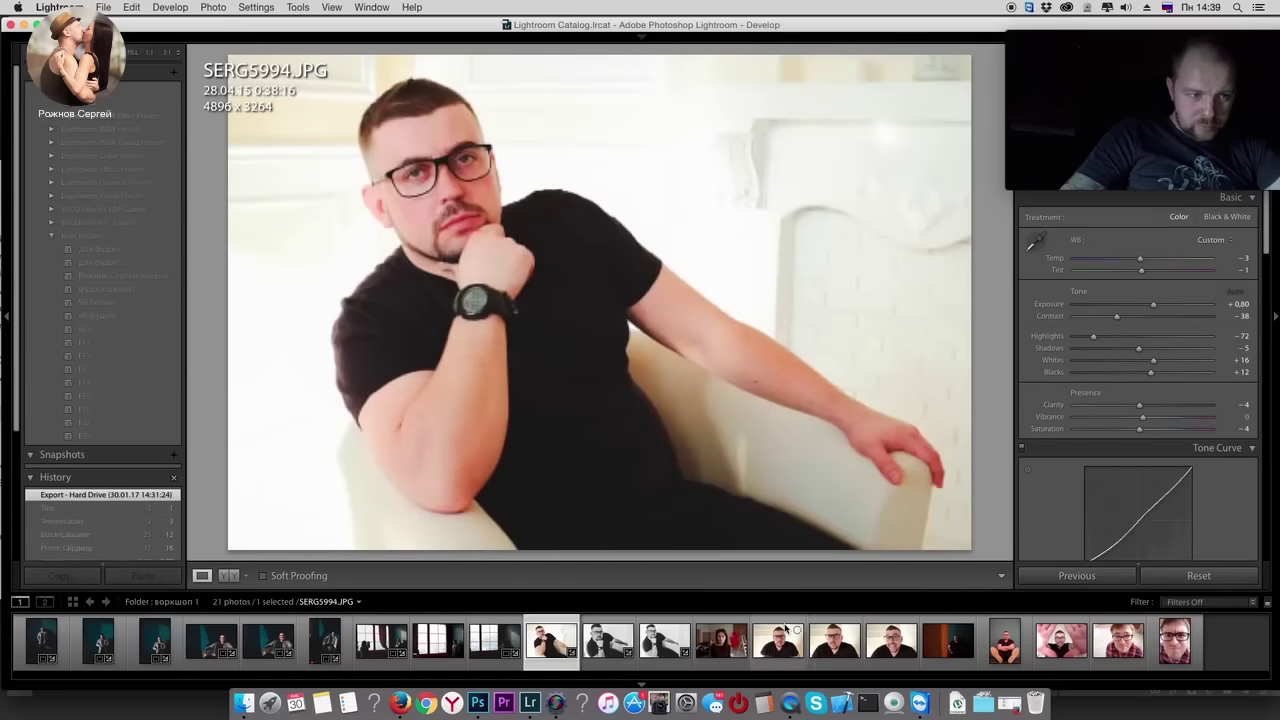
left_click(778, 640)
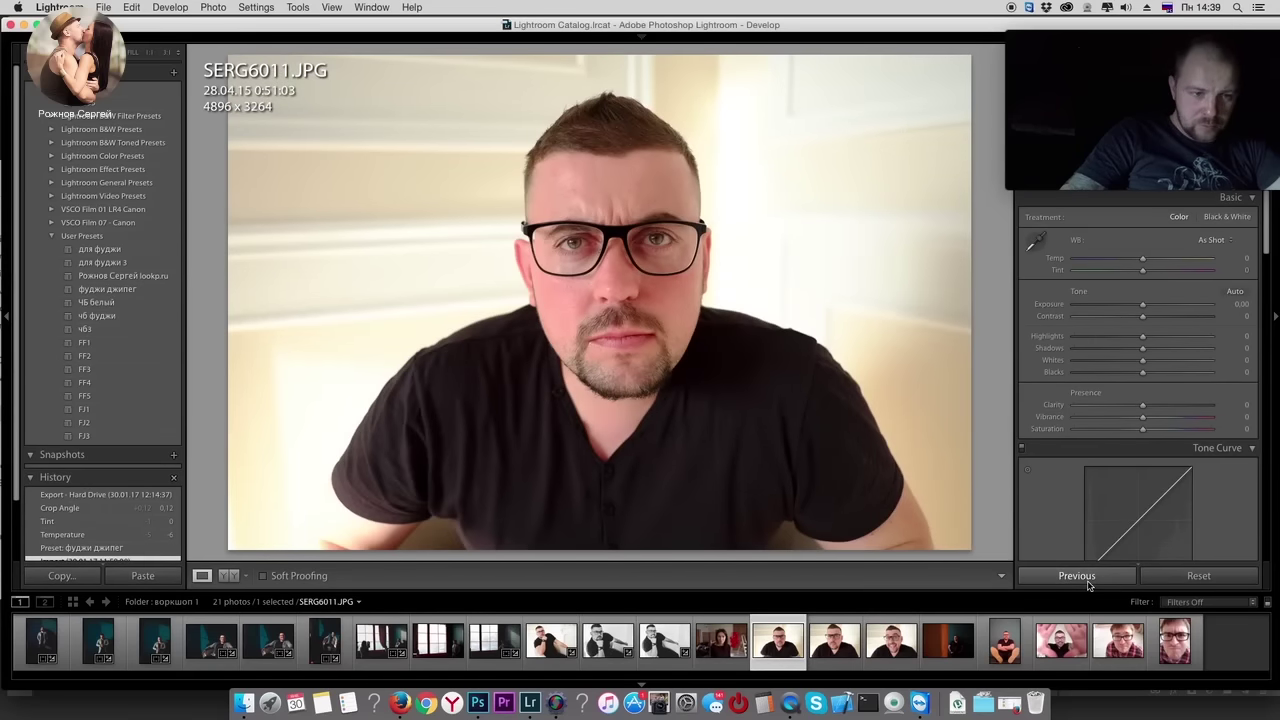
left_click(1084, 579)
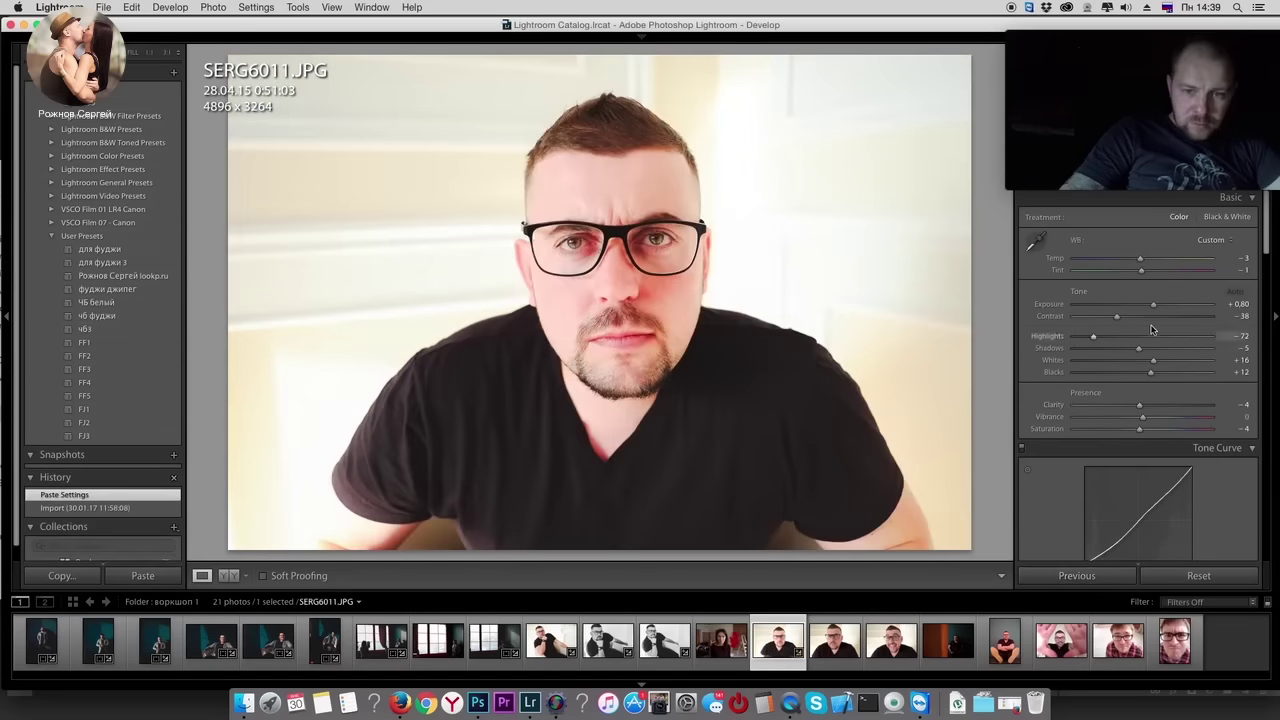
Step: Settle SERG6011's exposure at +0.45 after checking the skin at 1:1, then send it onward
left_click_drag(1156, 307, 1144, 310)
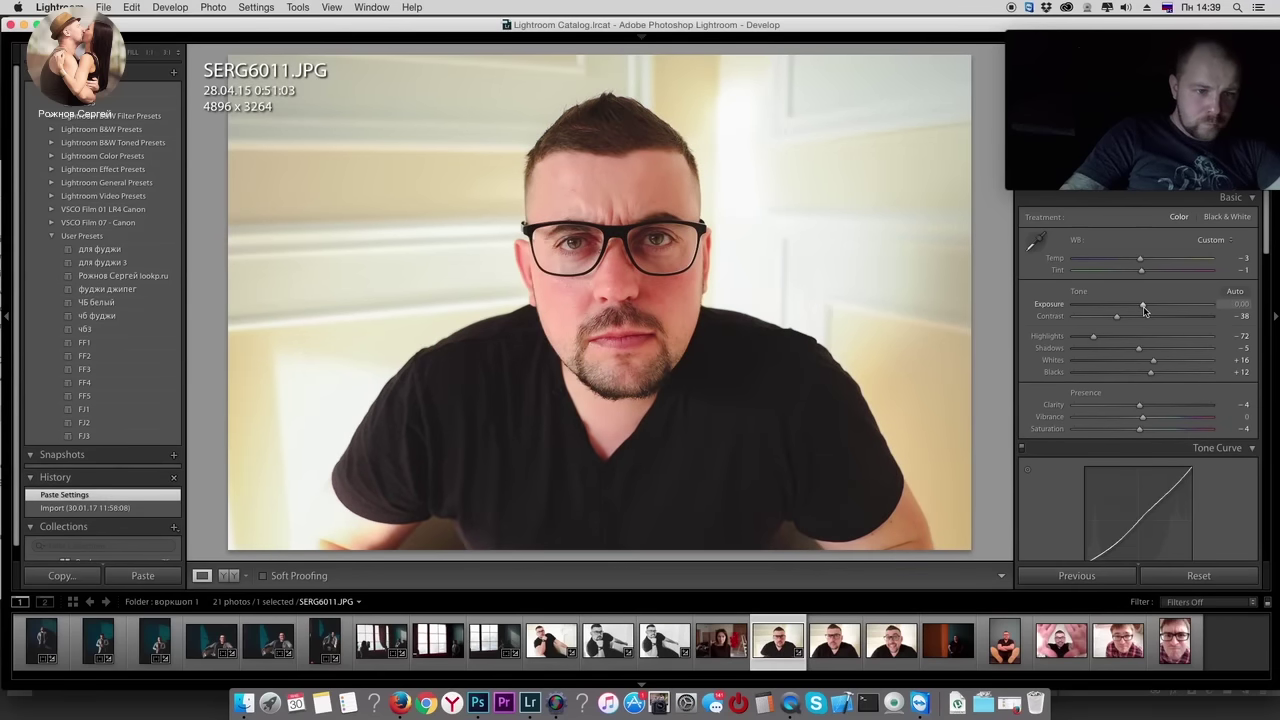
left_click_drag(1144, 310, 1146, 311)
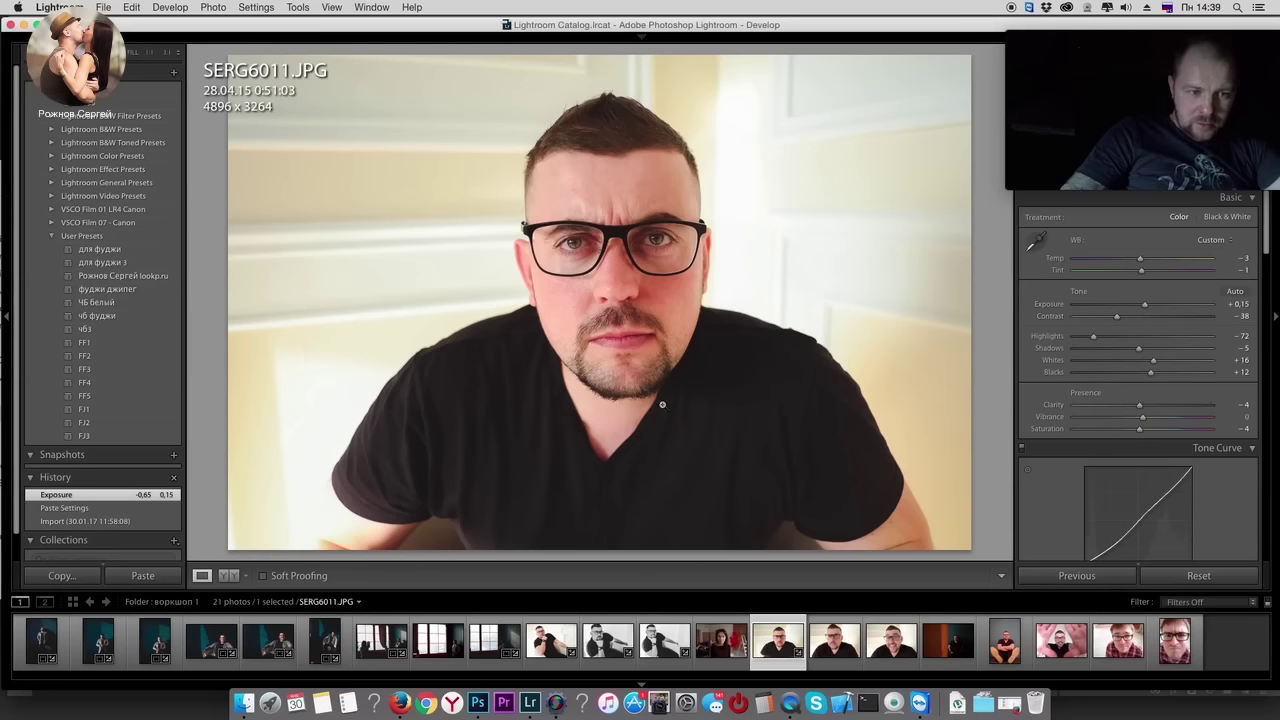
left_click(571, 305)
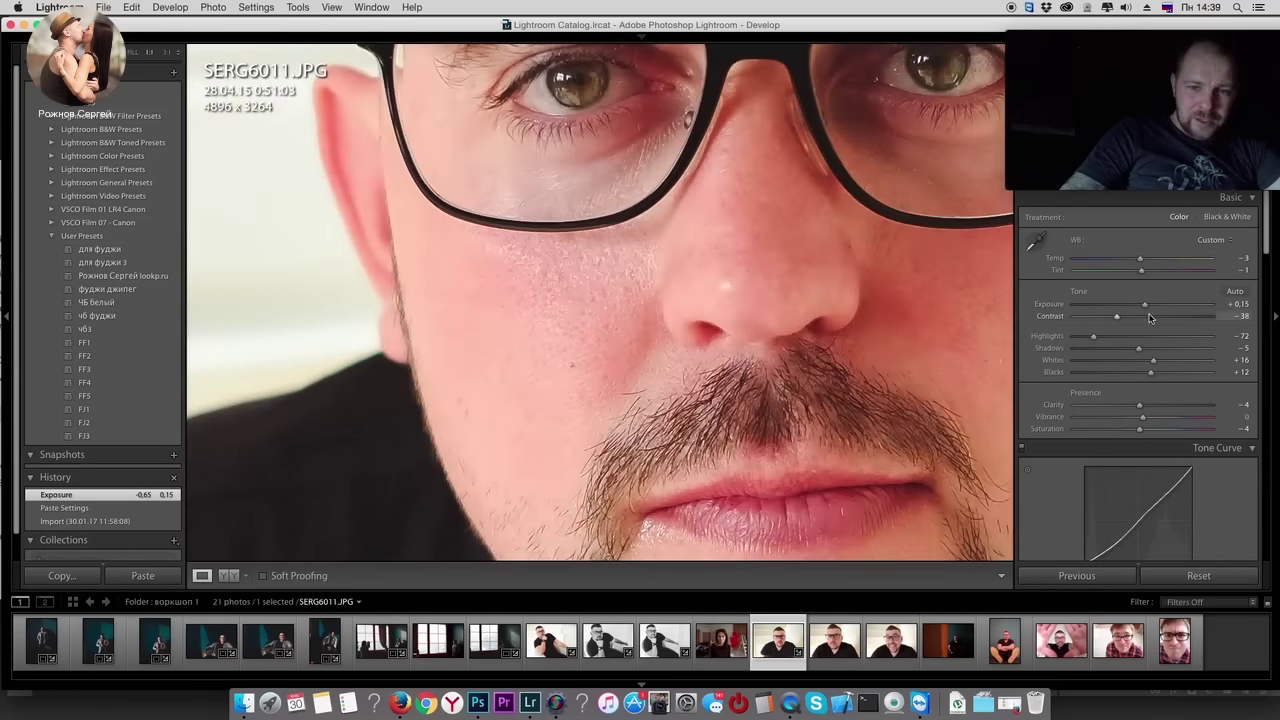
left_click_drag(1145, 305, 1153, 307)
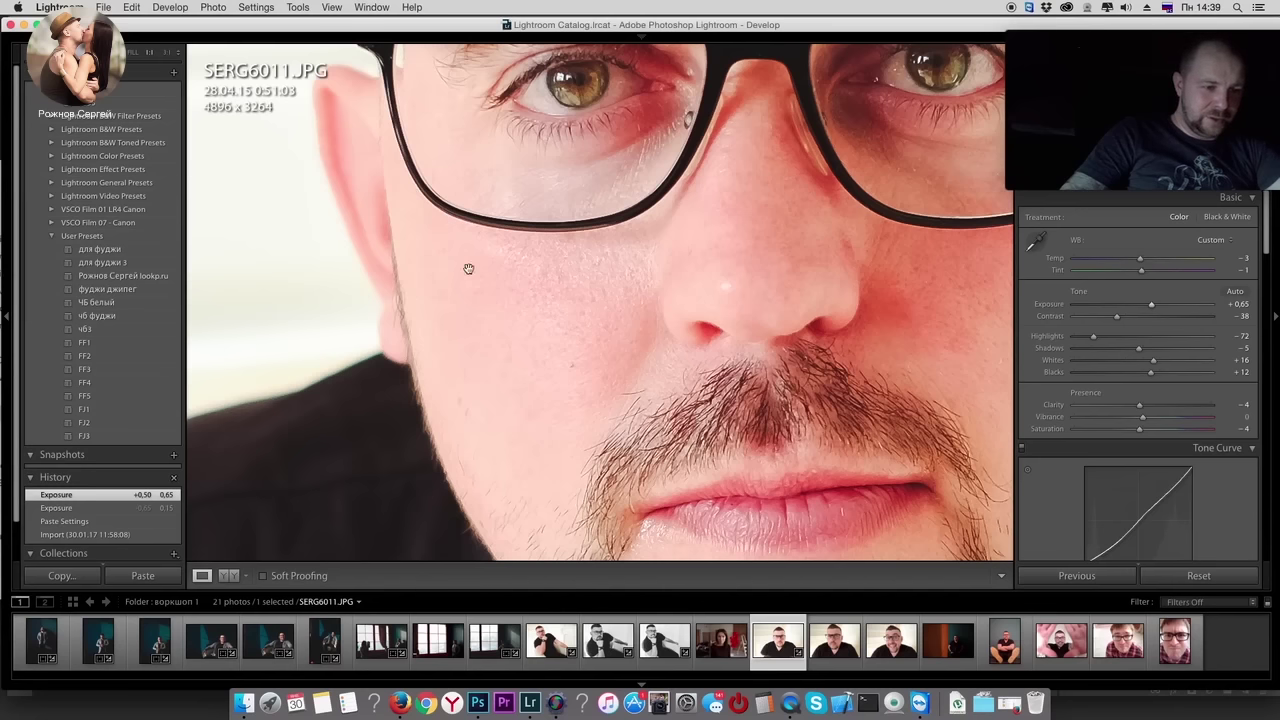
left_click_drag(1152, 304, 1150, 307)
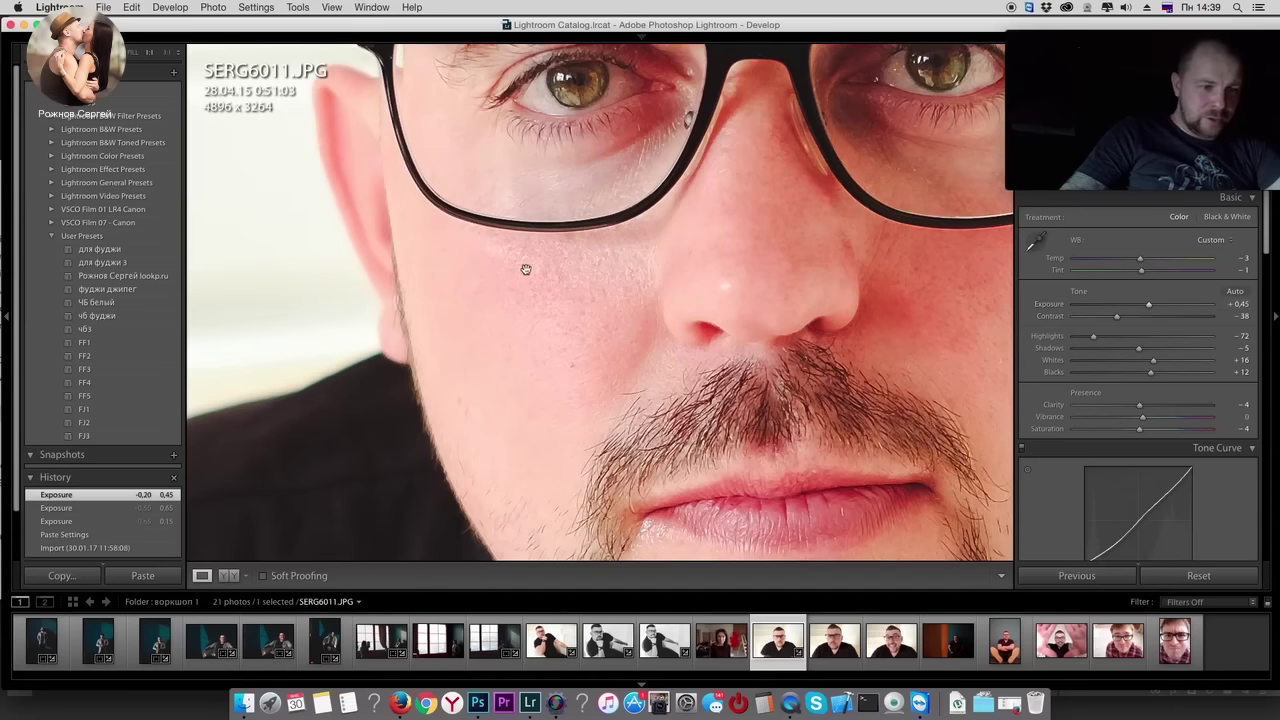
left_click(575, 252)
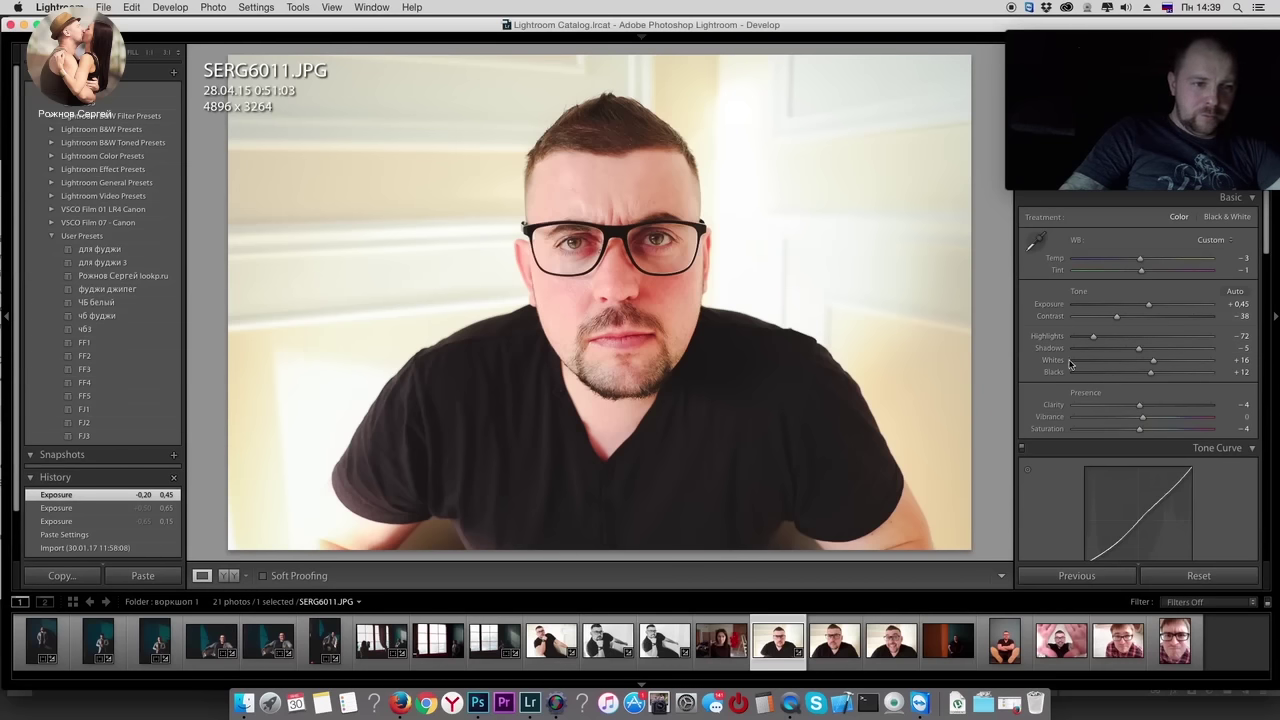
right_click(772, 640)
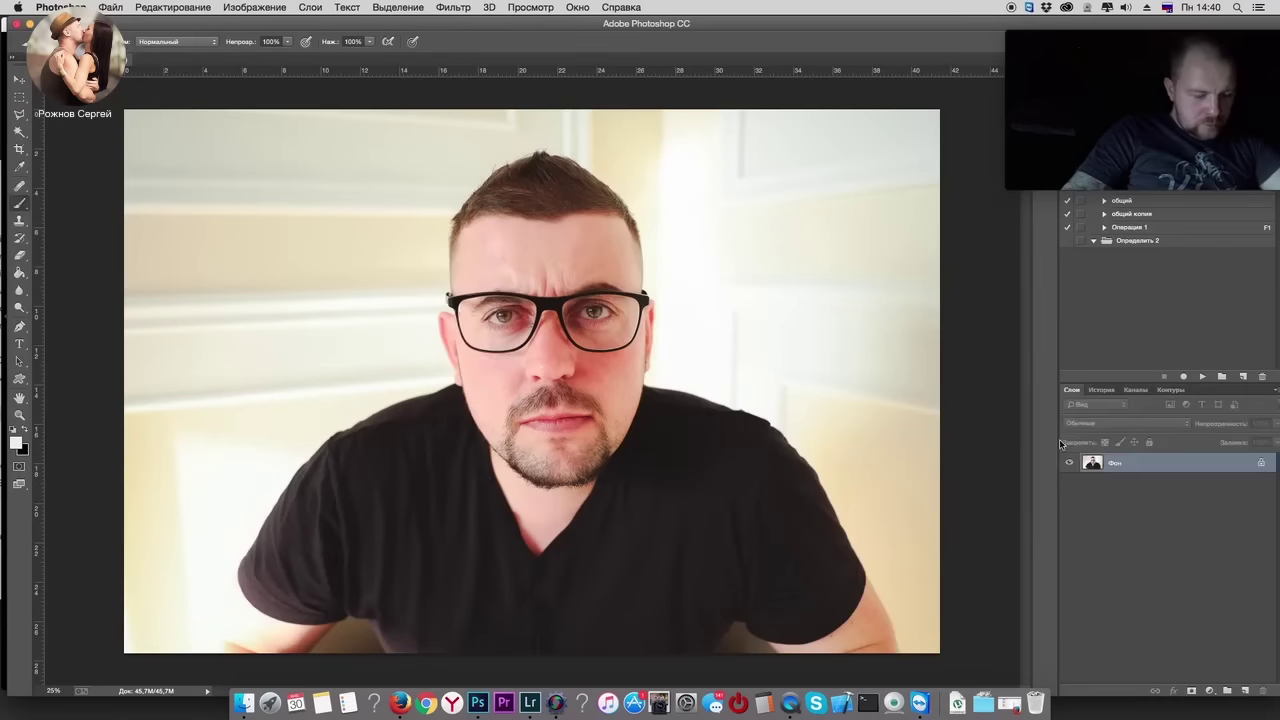
Step: Try a desaturated copy in Soft Light at 33% opacity, then merge it away
key("ctrl+u")
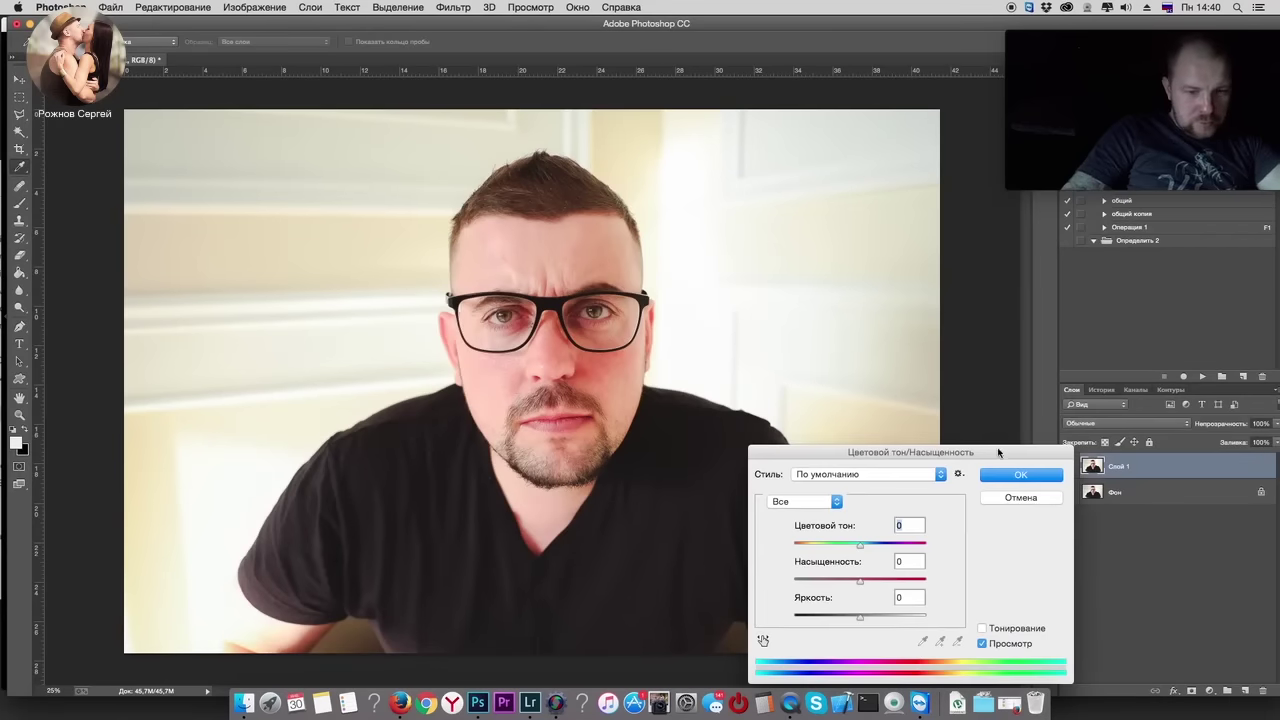
key("Return")
key("b")
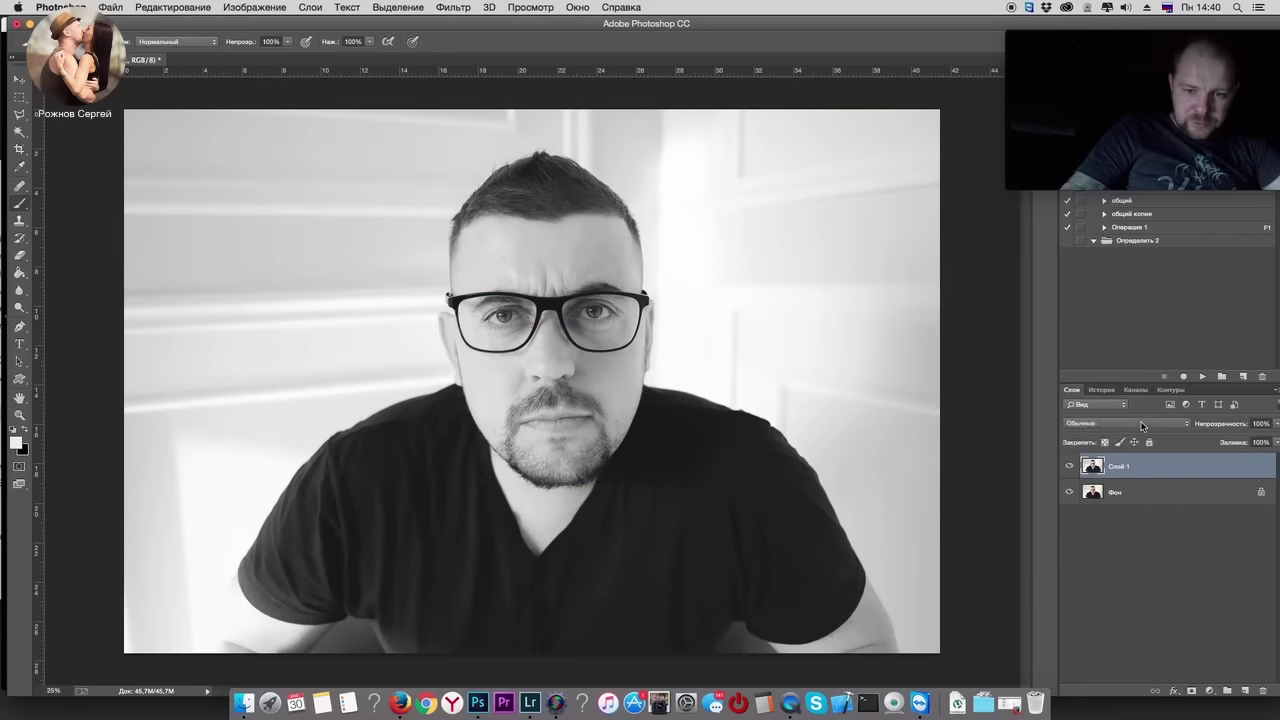
left_click(1122, 423)
left_click(1105, 561)
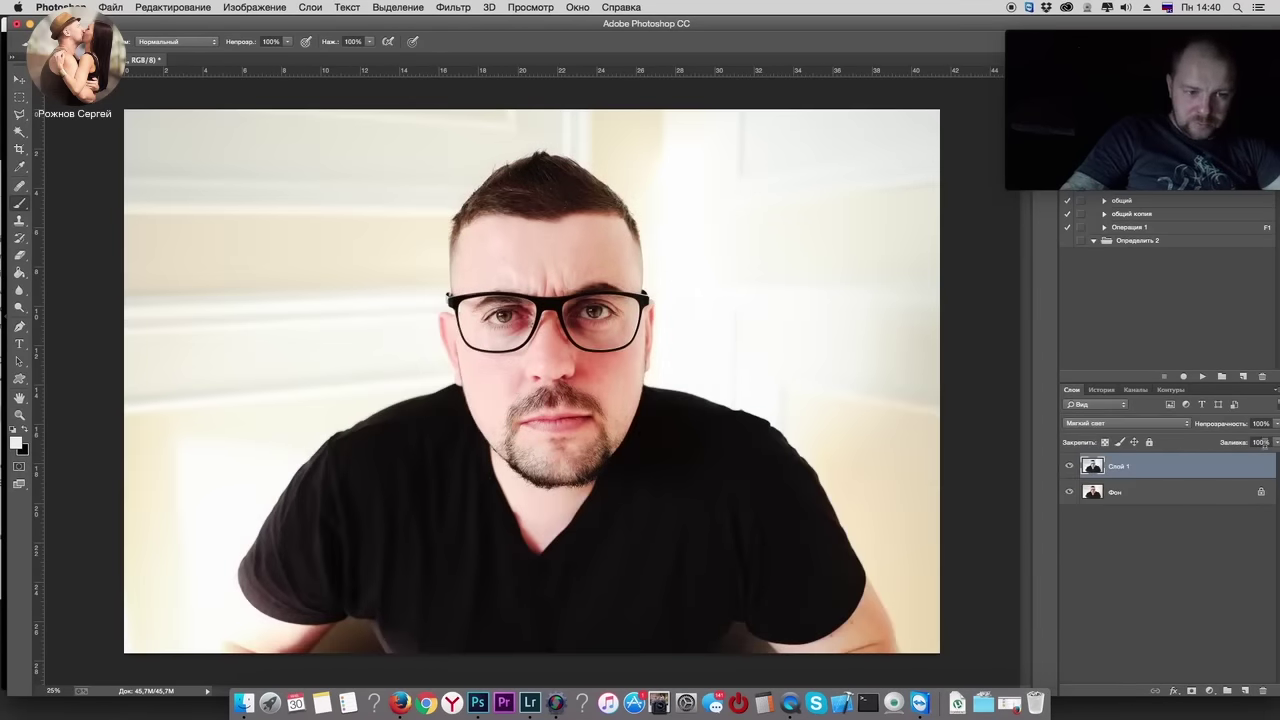
left_click_drag(1277, 425, 1229, 441)
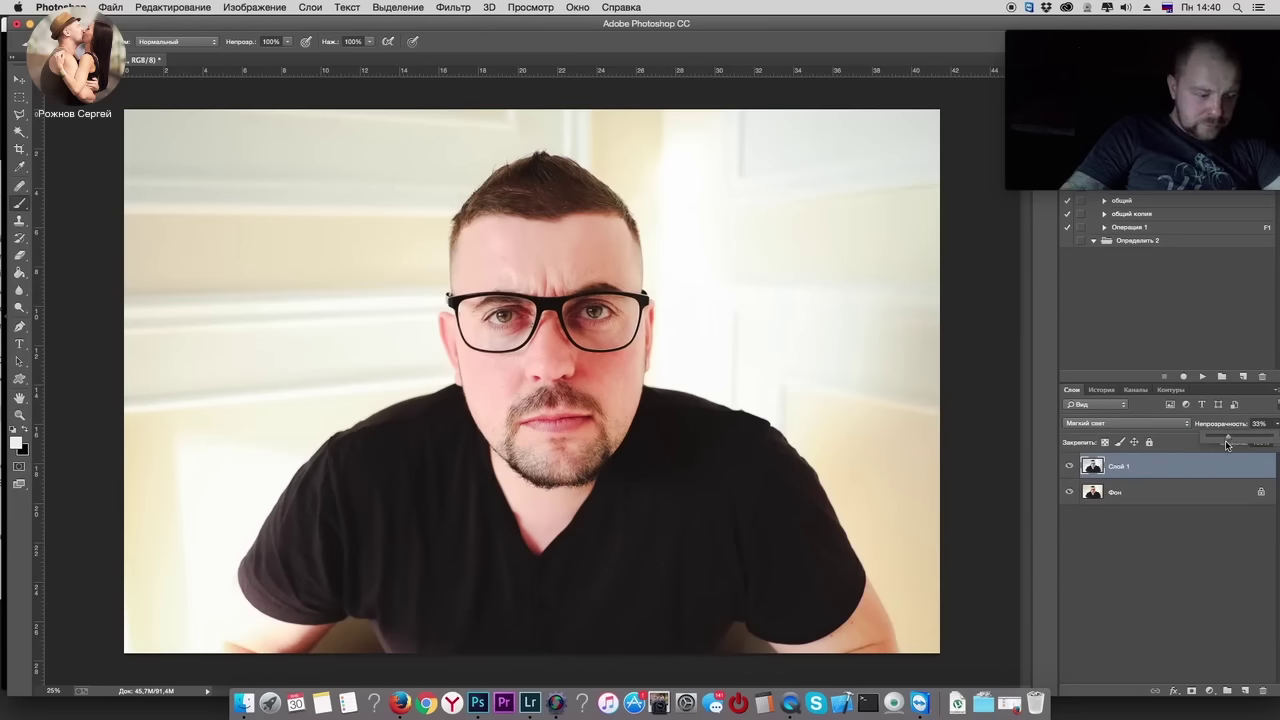
key("ctrl+r")
key("ctrl+e")
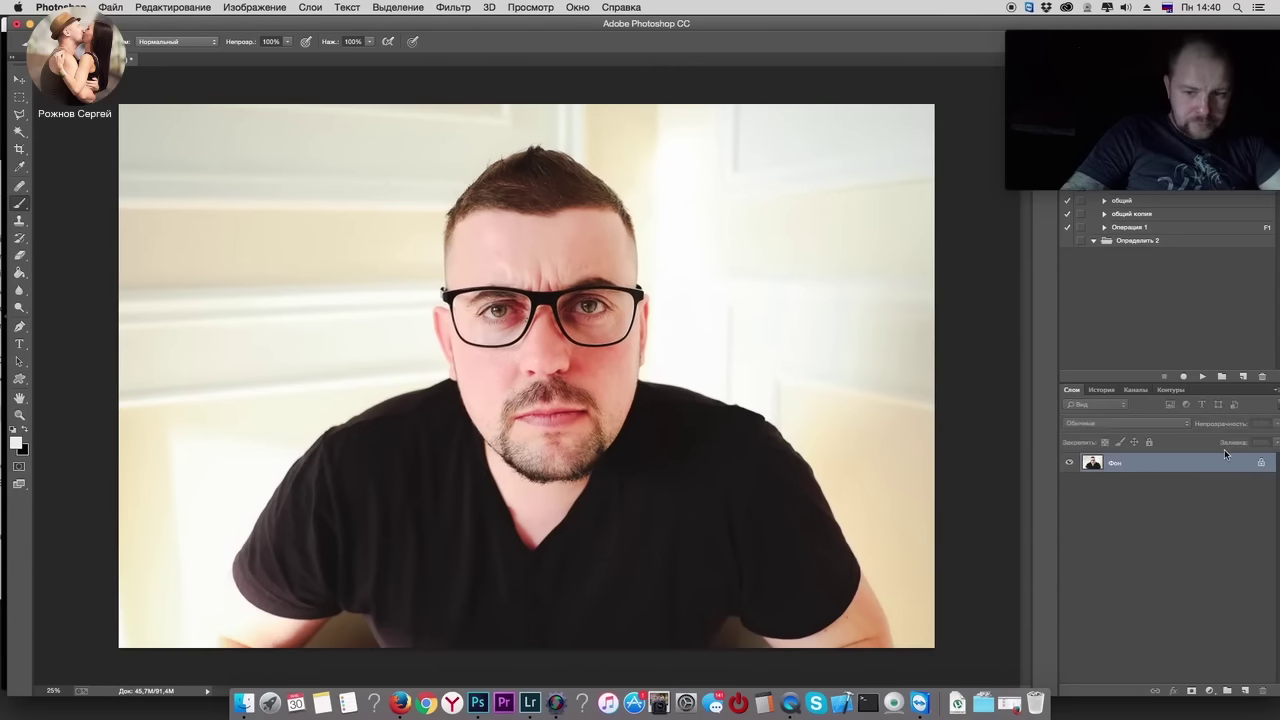
Step: Duplicate the photo, fully desaturate the copy, and blend it in Multiply at 68% opacity
key("ctrl+j")
key("ctrl+u")
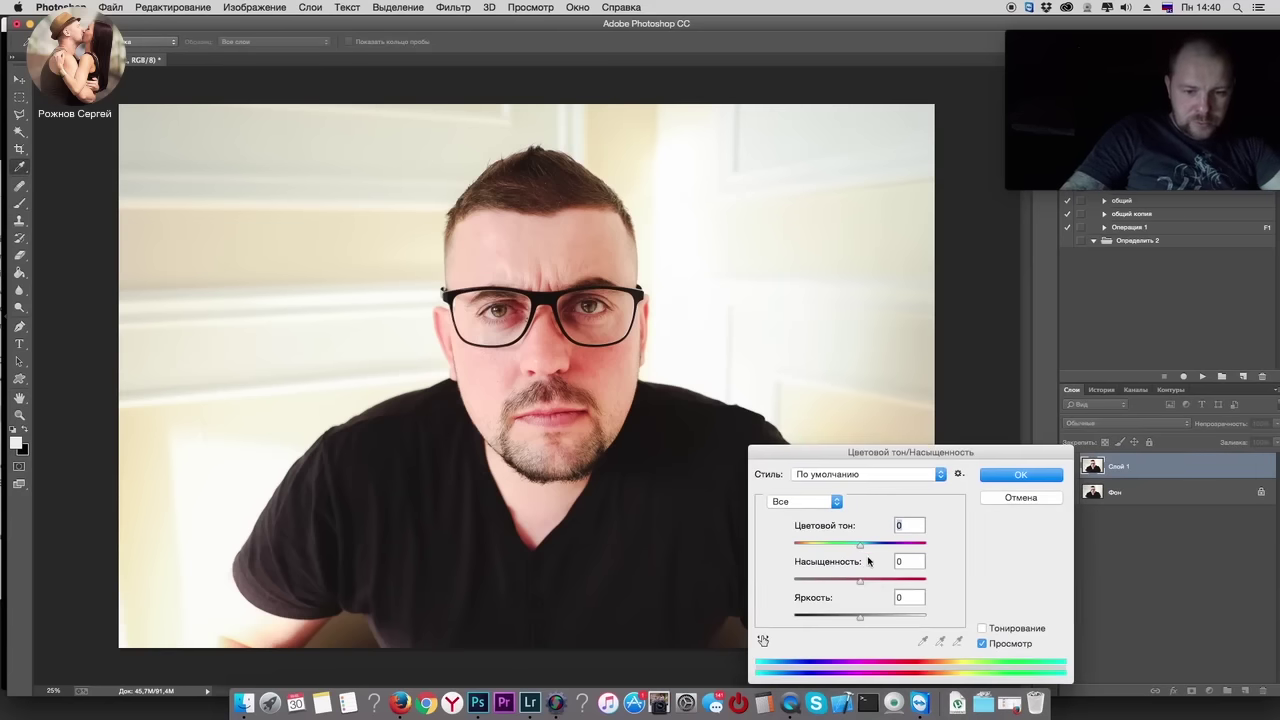
left_click_drag(860, 581, 794, 581)
left_click(1020, 474)
key("b")
left_click(1100, 423)
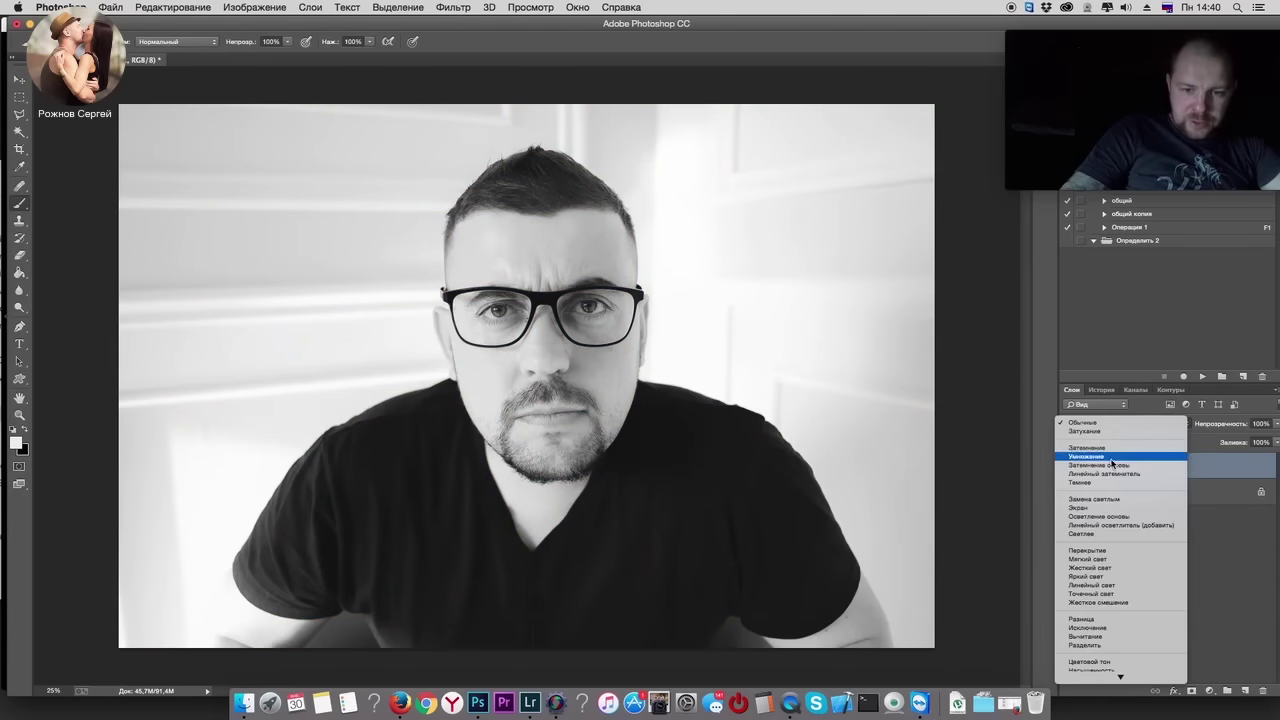
left_click(1110, 457)
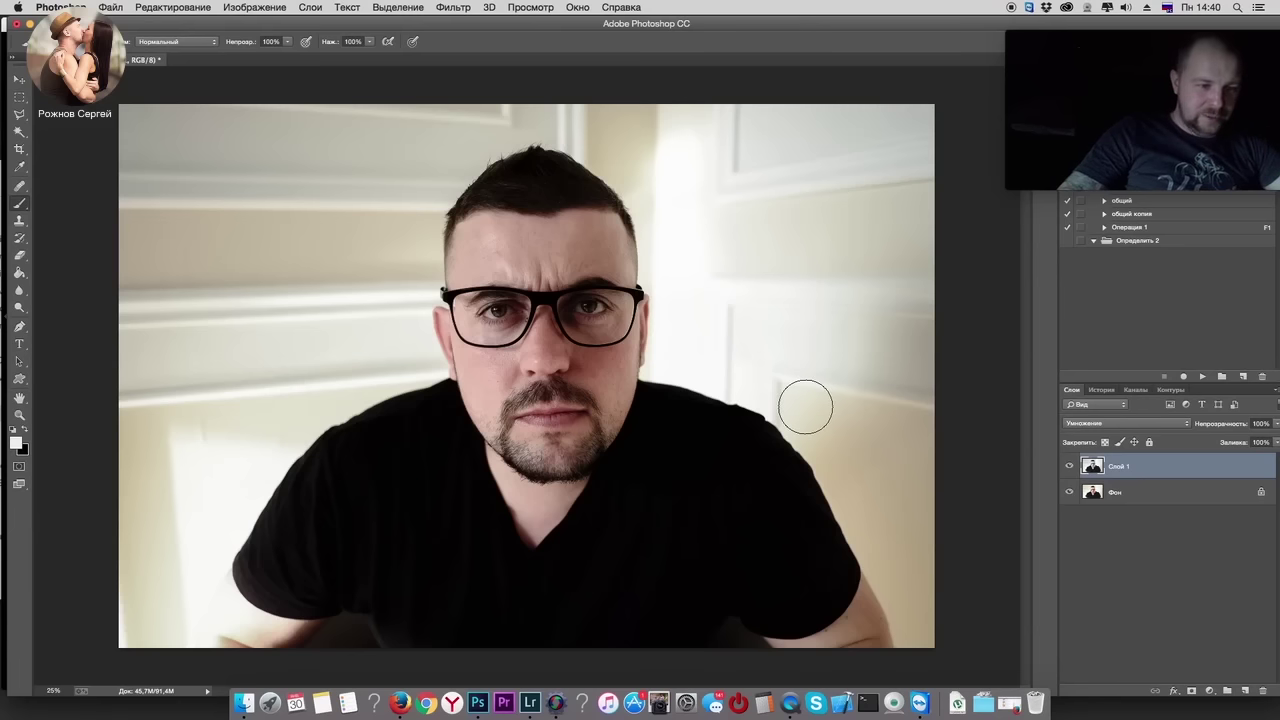
left_click(1275, 425)
Step: Set the Multiply copy's opacity to about 69%, toggling it off and on to compare
left_click_drag(1245, 438, 1252, 440)
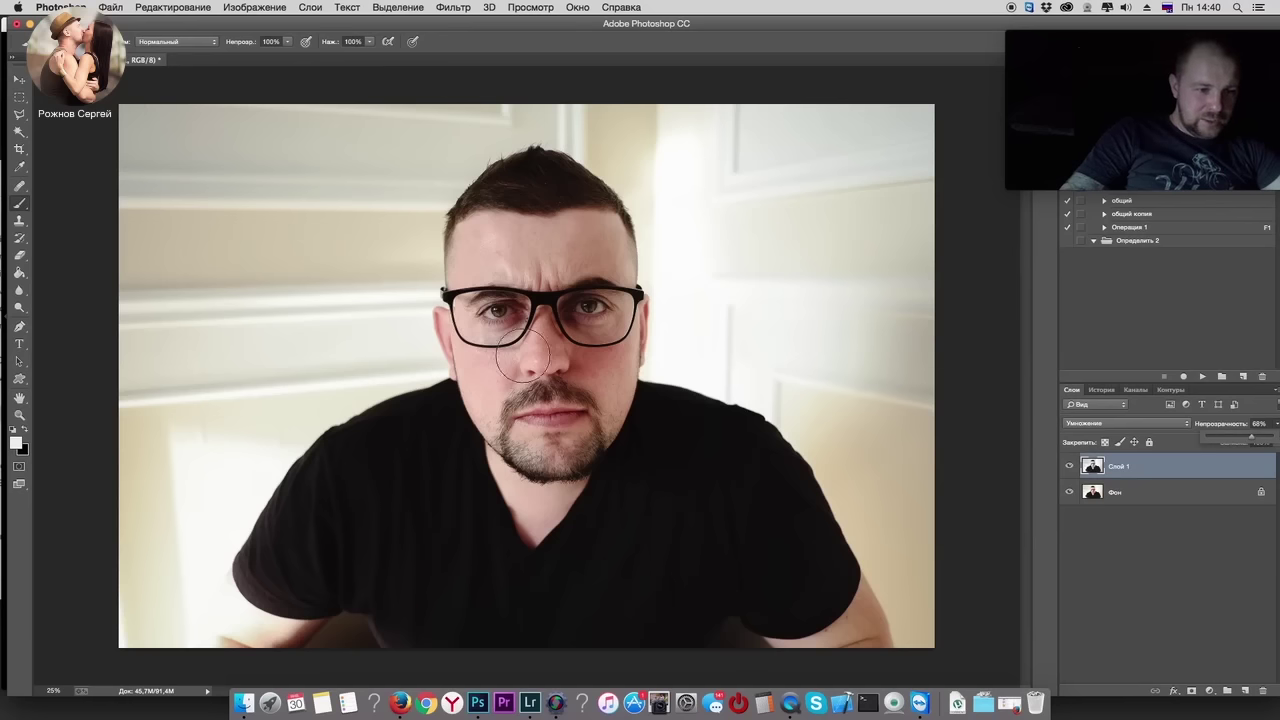
left_click(1069, 467)
left_click(1069, 467)
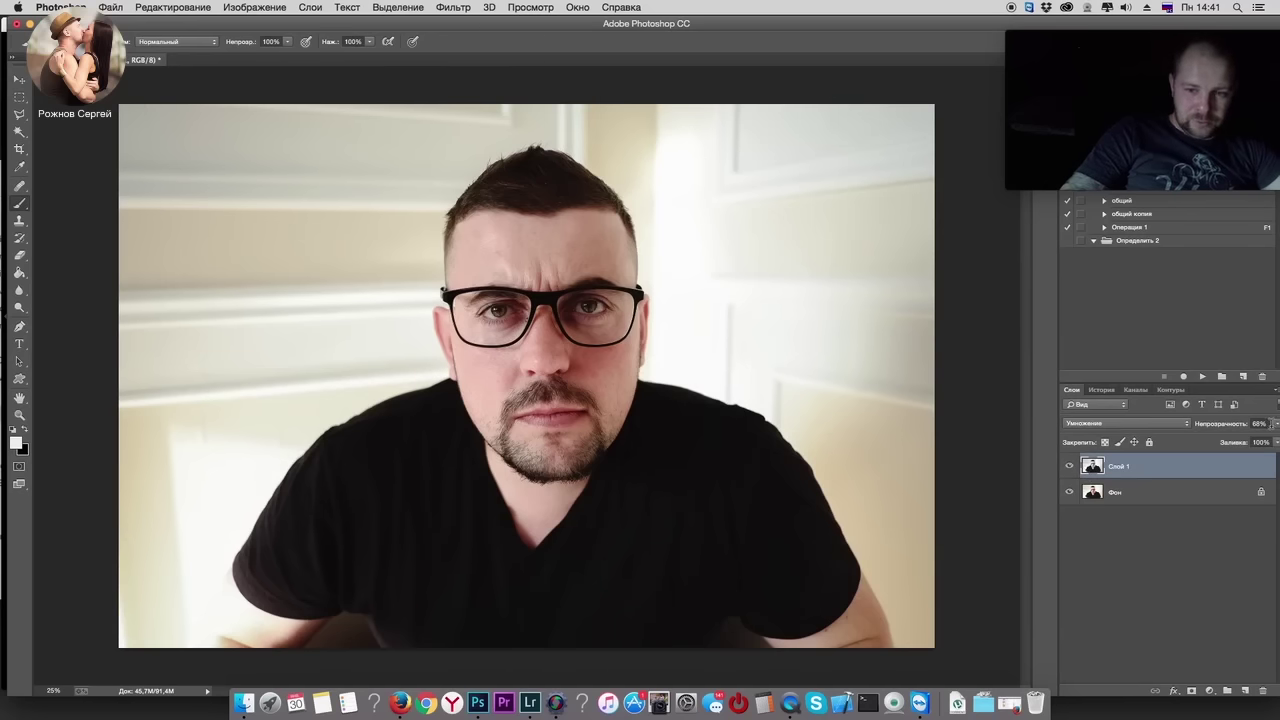
left_click_drag(1271, 424, 1278, 437)
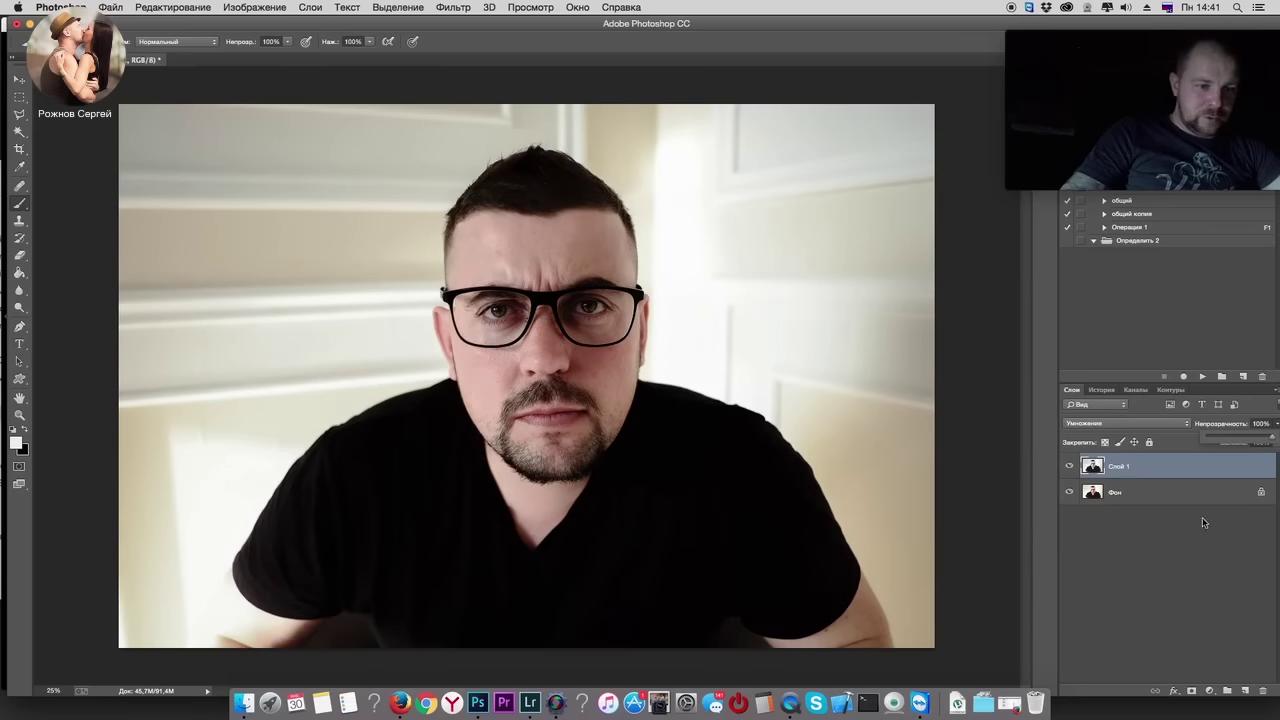
left_click_drag(1254, 442, 1256, 442)
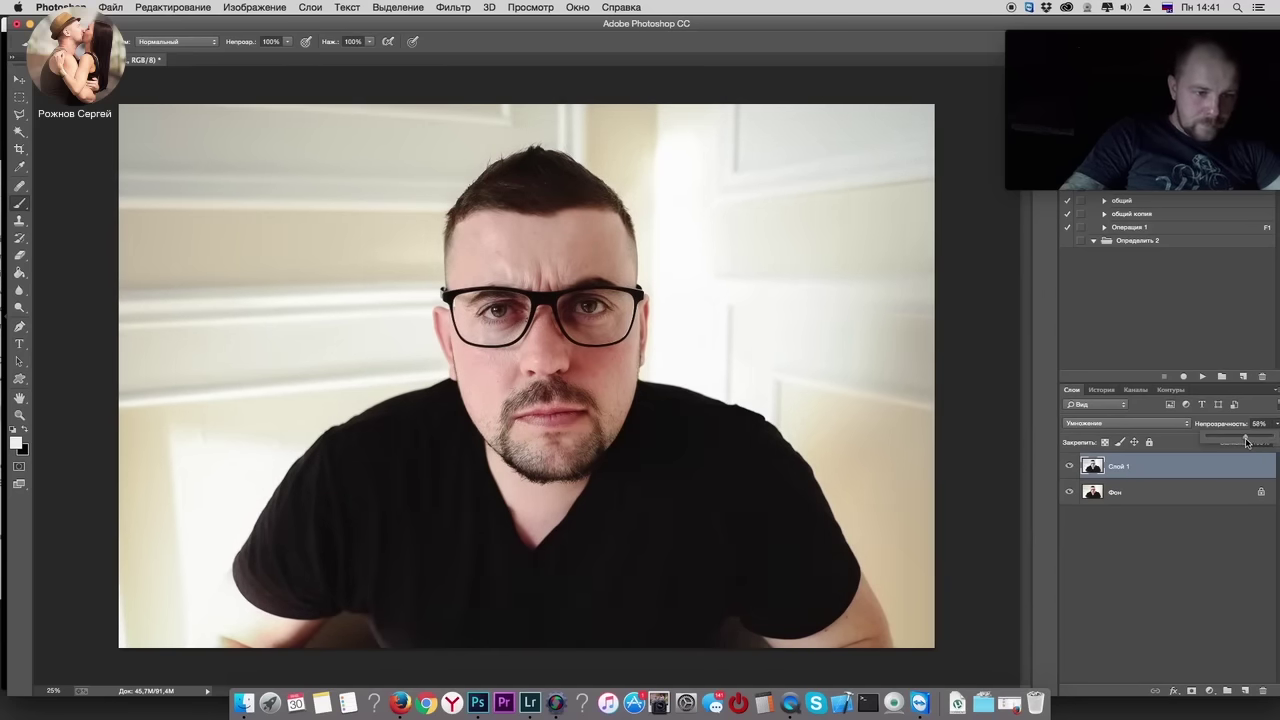
Step: Merge the Multiply copy into the Background and duplicate the merged layer
left_click(1093, 500, "shift")
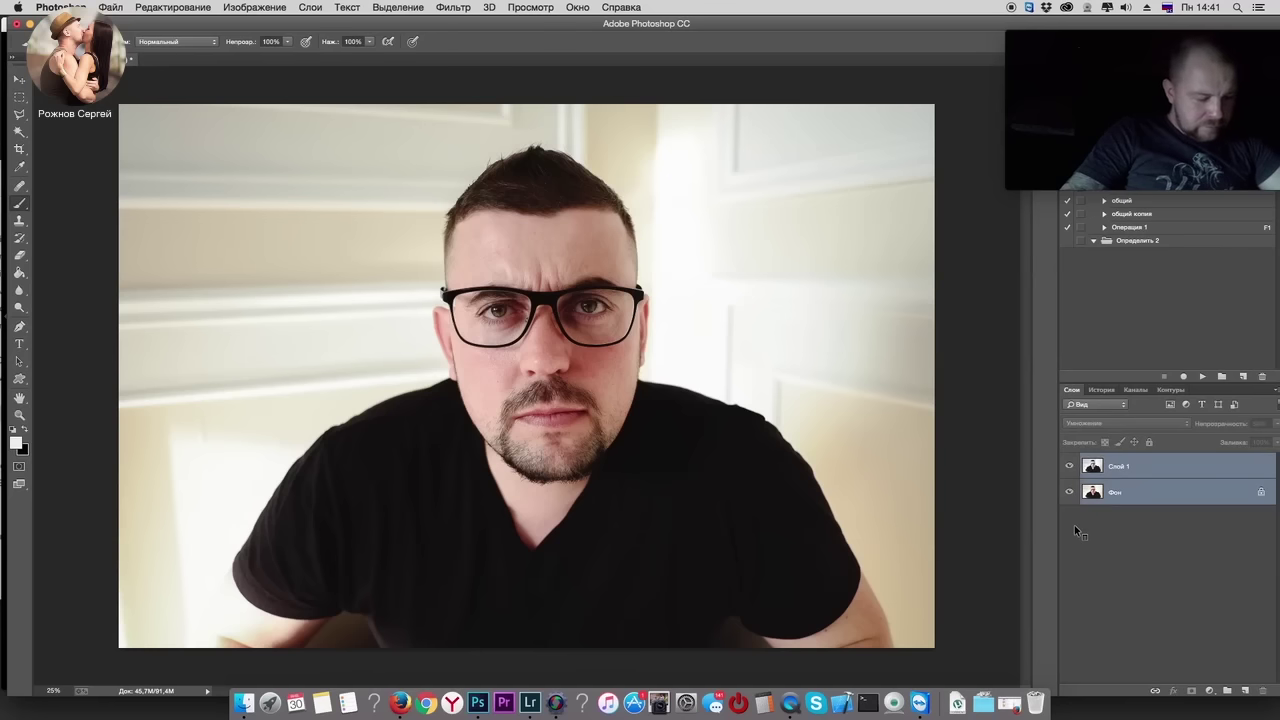
key("ctrl+e")
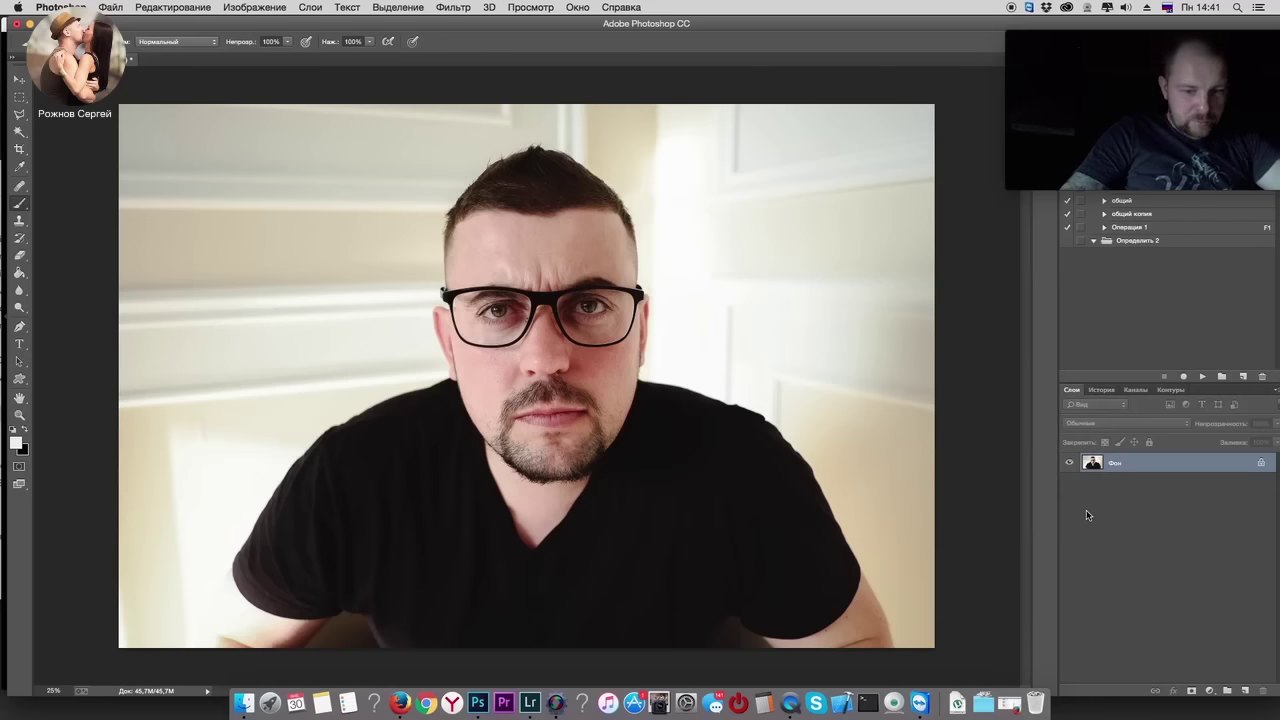
key("ctrl+j")
Step: Blend the new copy in Screen, drop out its dark tones via Blend If, and add a black mask
left_click(1105, 423)
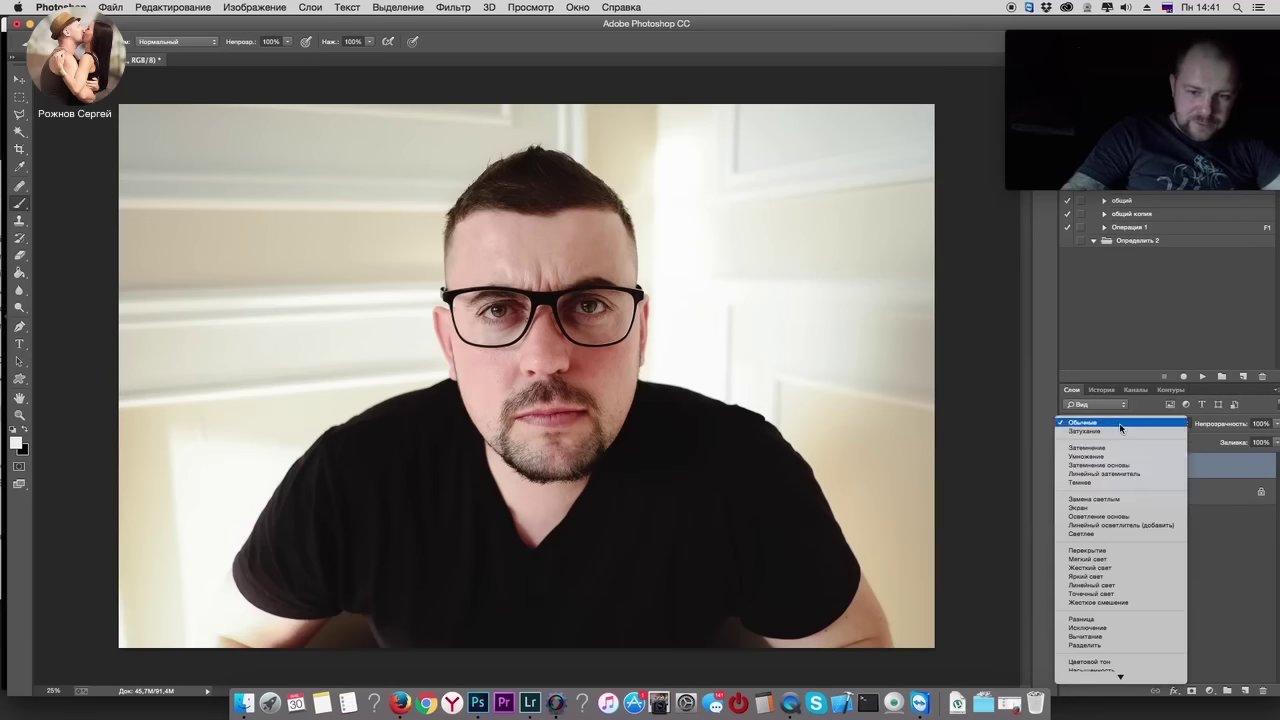
left_click(1090, 507)
double_click(1094, 468)
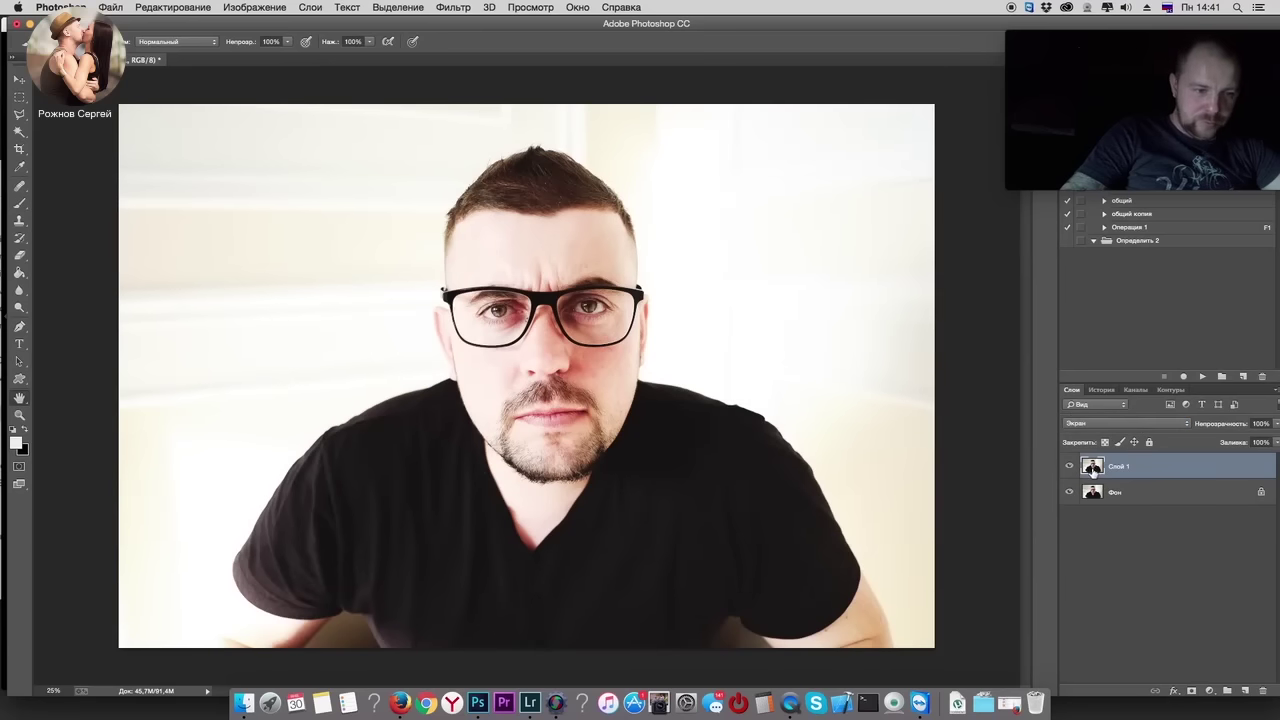
left_click_drag(912, 526, 1187, 539)
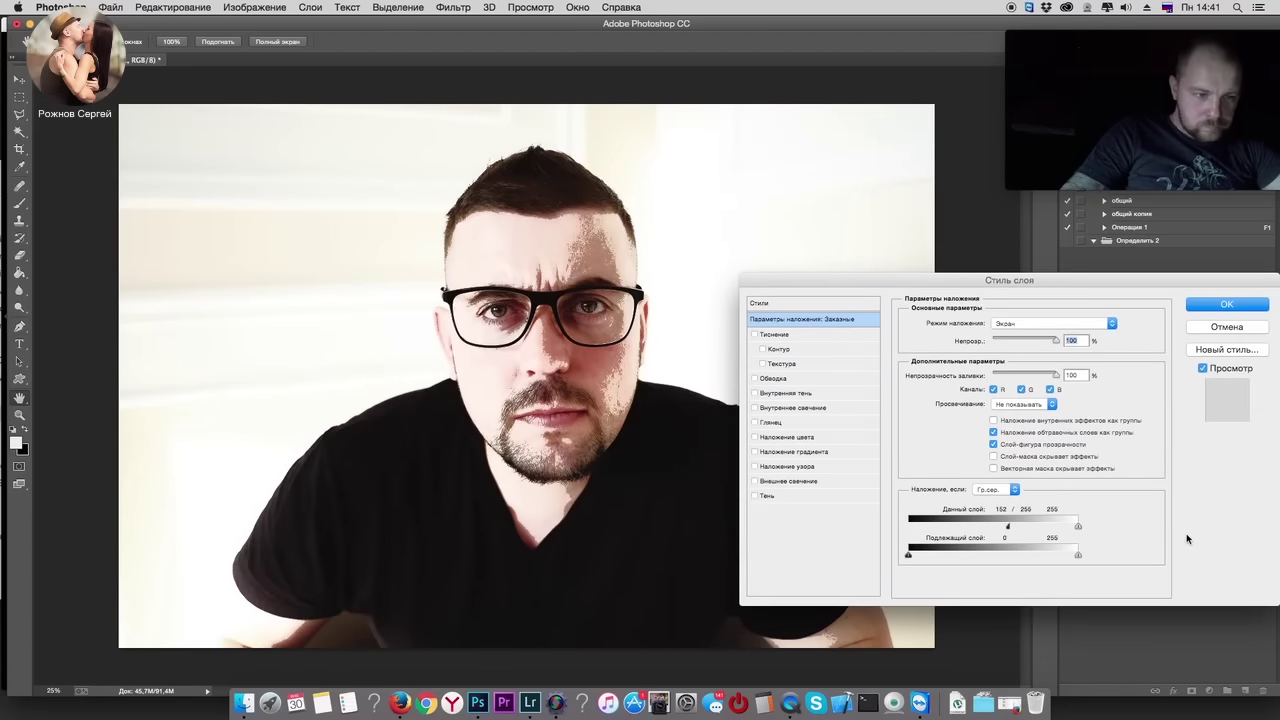
left_click(1252, 307)
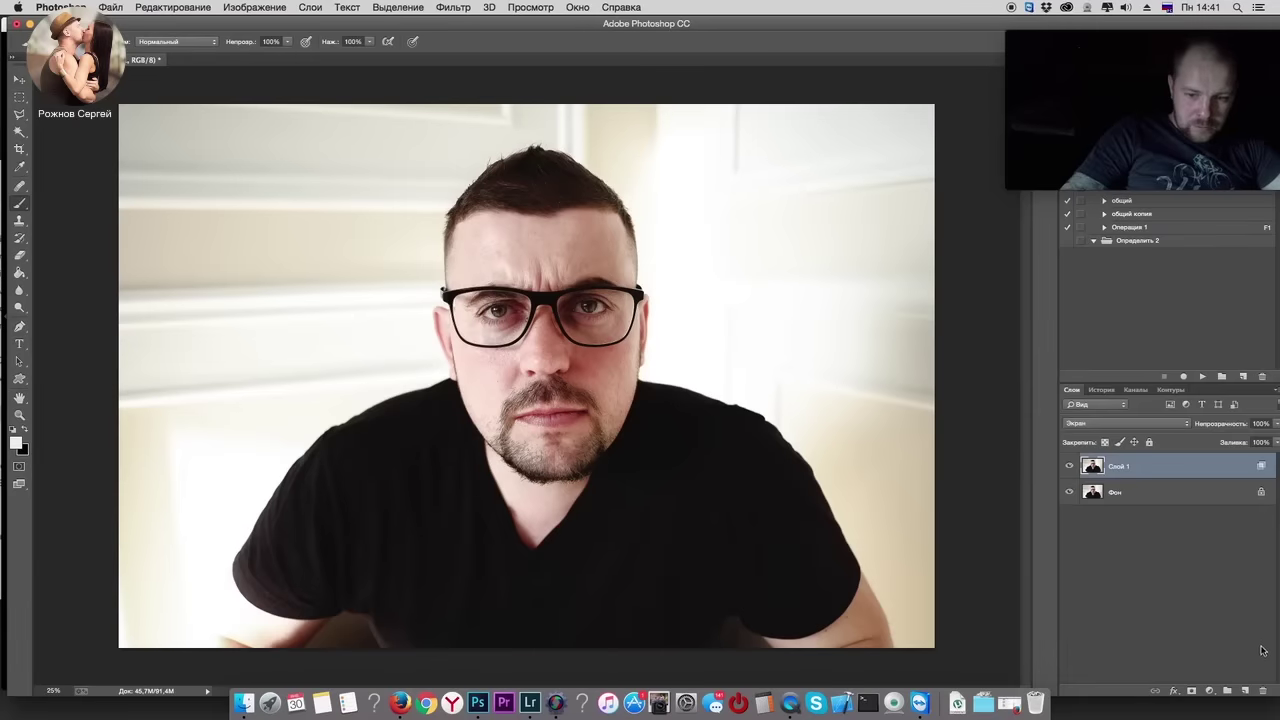
left_click(1192, 691, "alt")
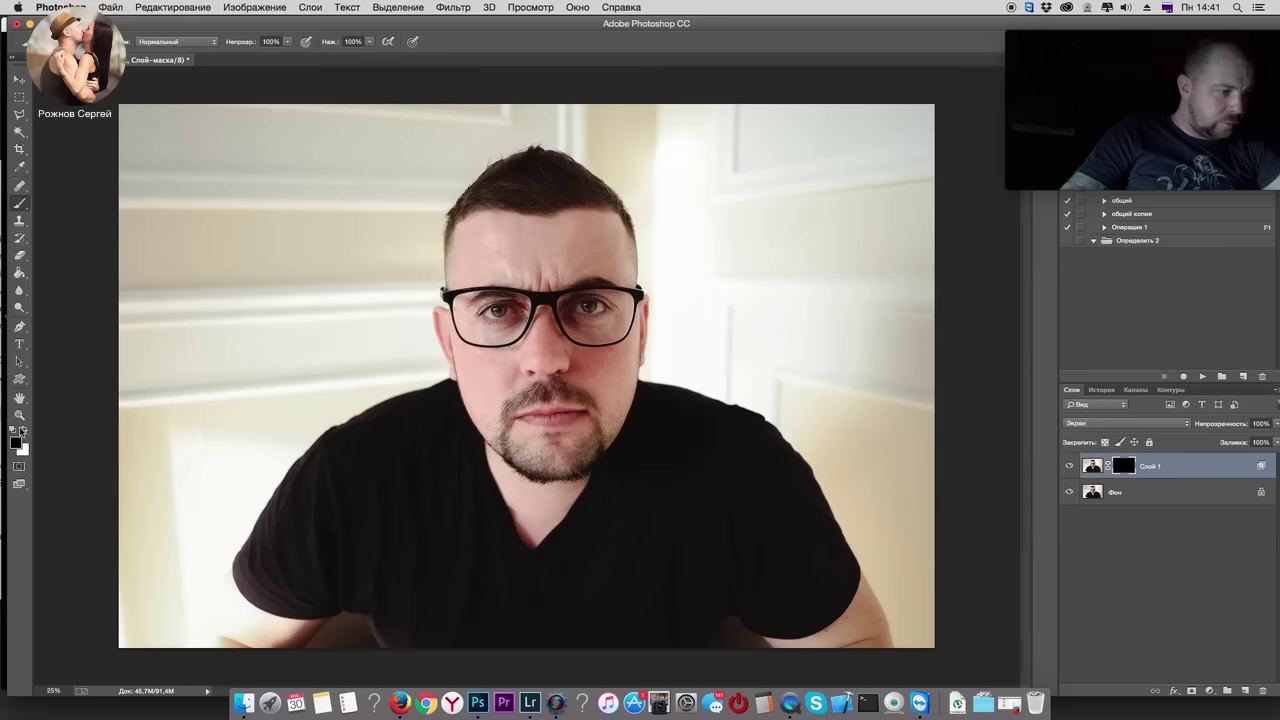
Step: Paint white over forehead, eyes, nose and beard, and set the Screen copy to 78% opacity
key("x")
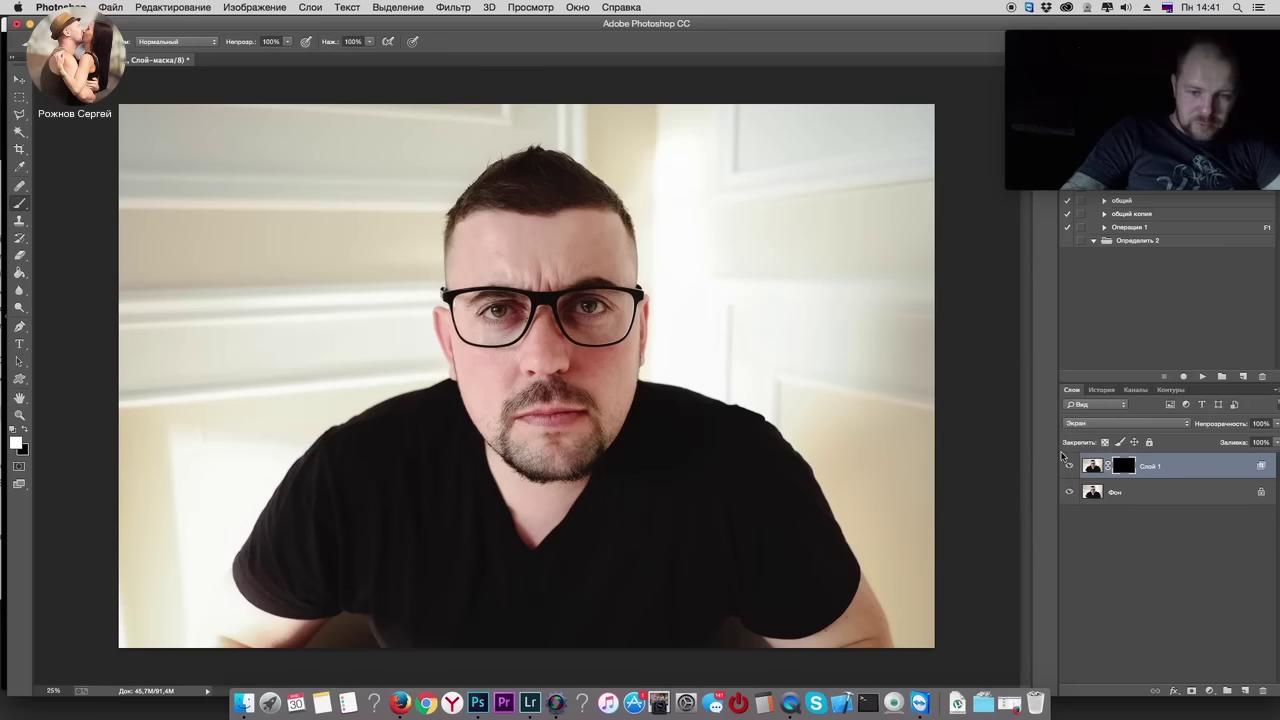
left_click_drag(520, 262, 495, 268)
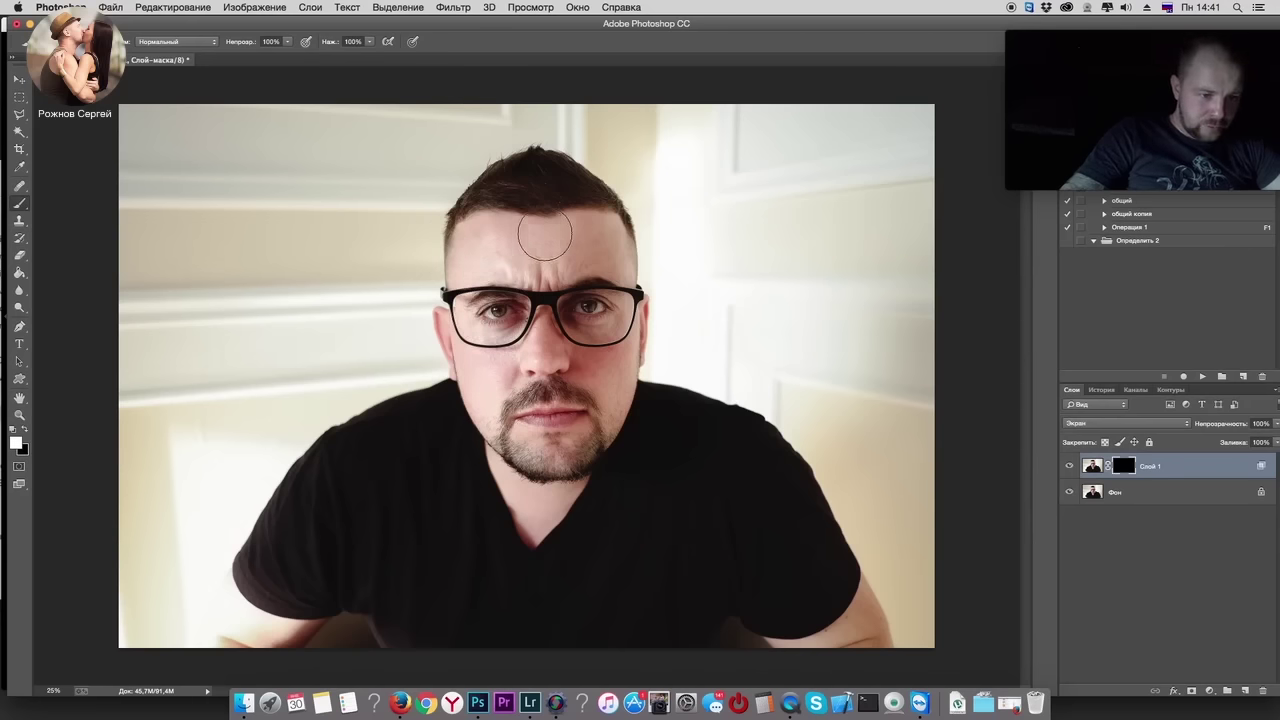
left_click_drag(580, 253, 610, 390)
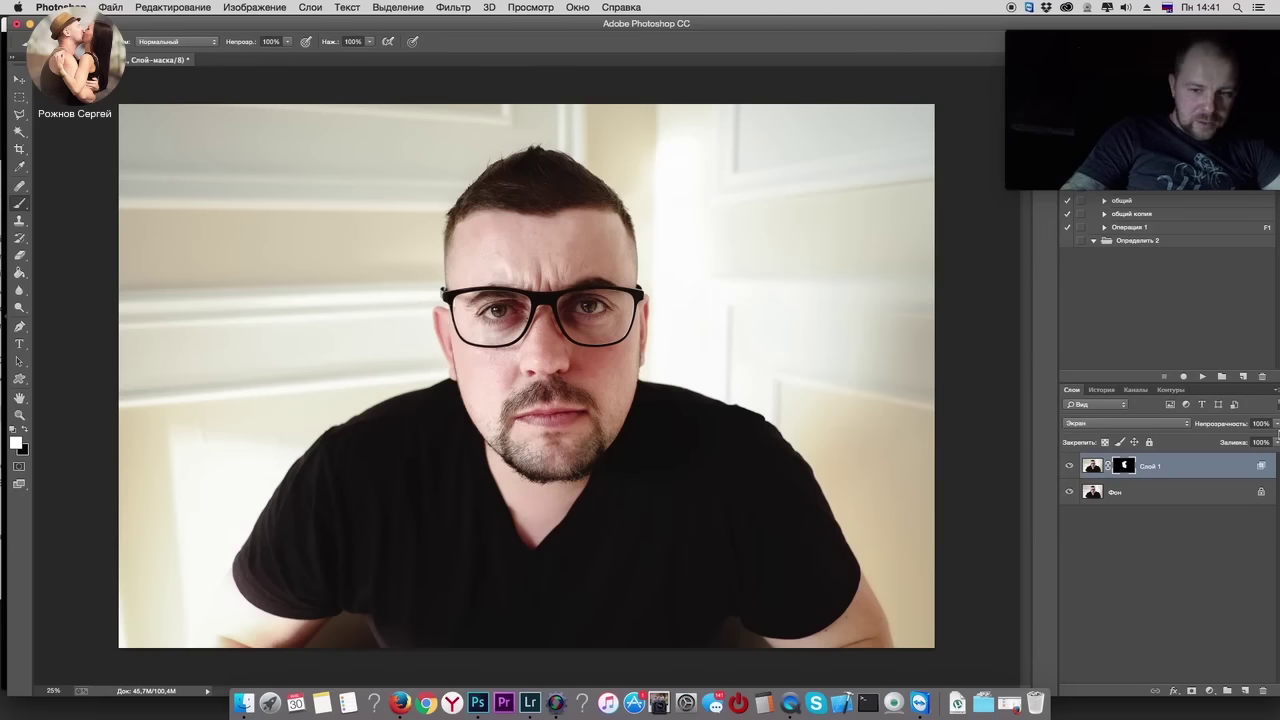
left_click(1276, 425)
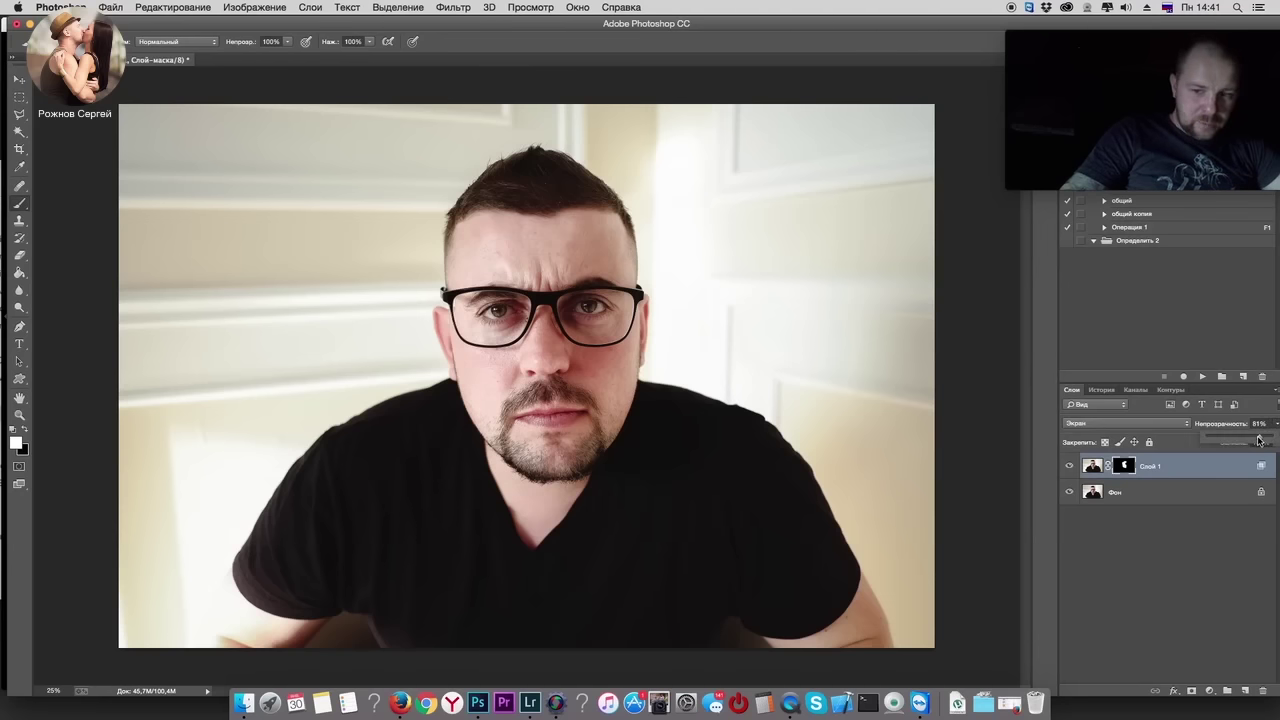
left_click_drag(1259, 440, 1256, 440)
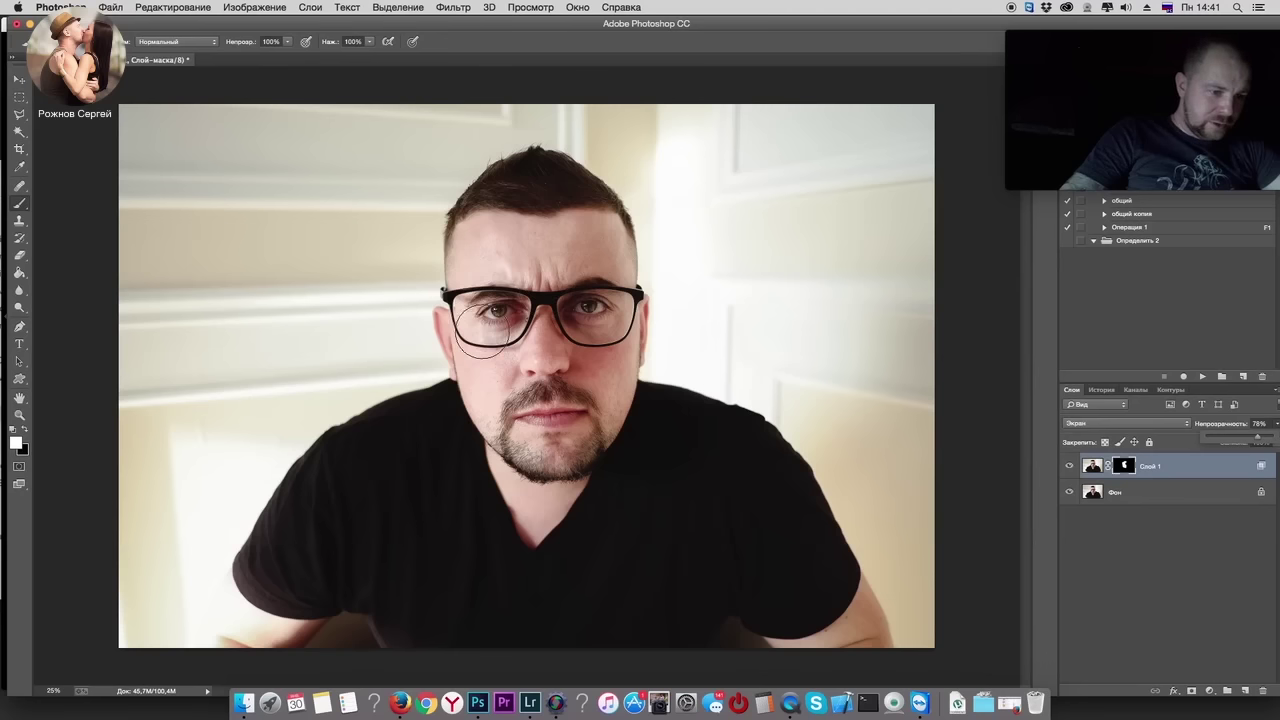
Step: Switch to black paint with a 40% opacity brush
left_click(24, 430)
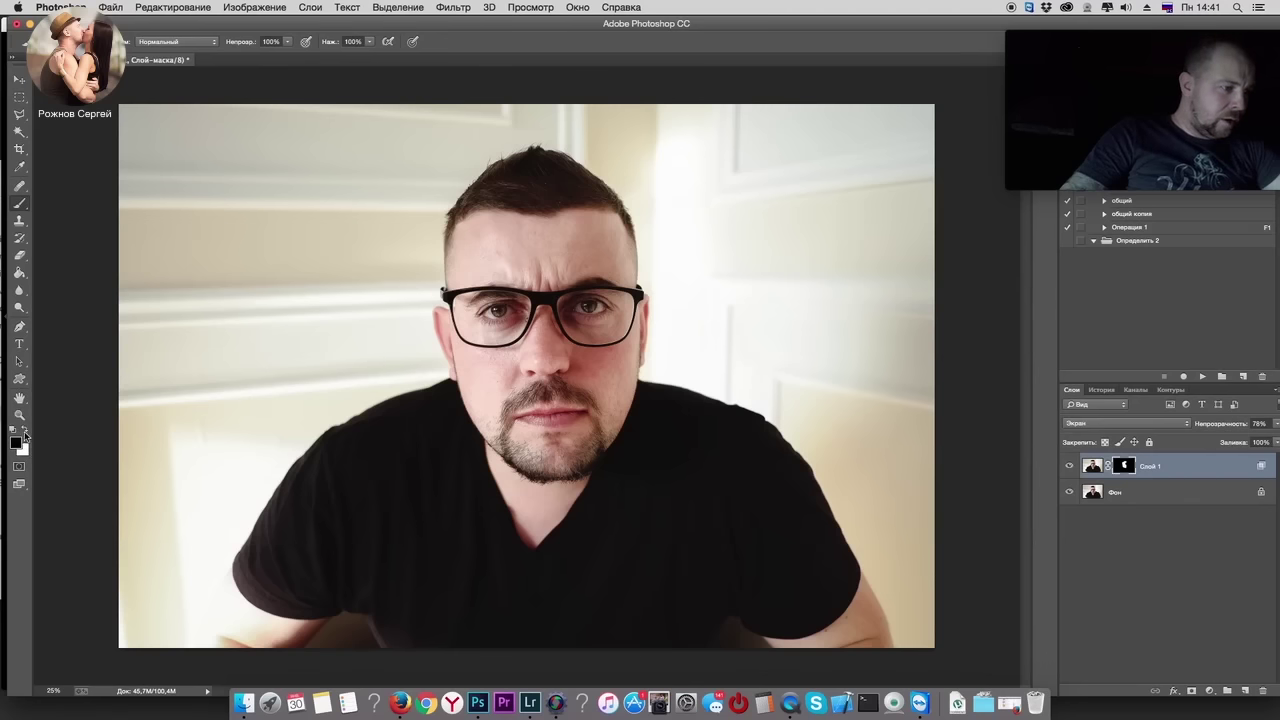
left_click(287, 42)
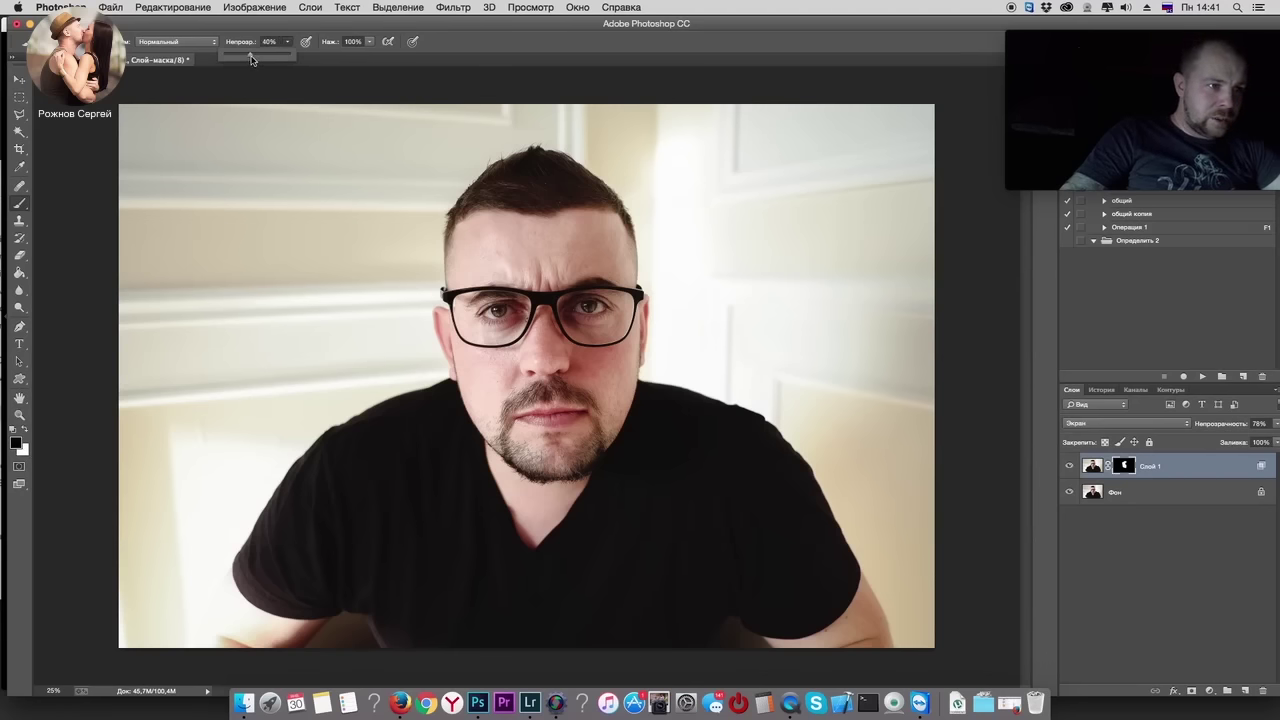
left_click(485, 405)
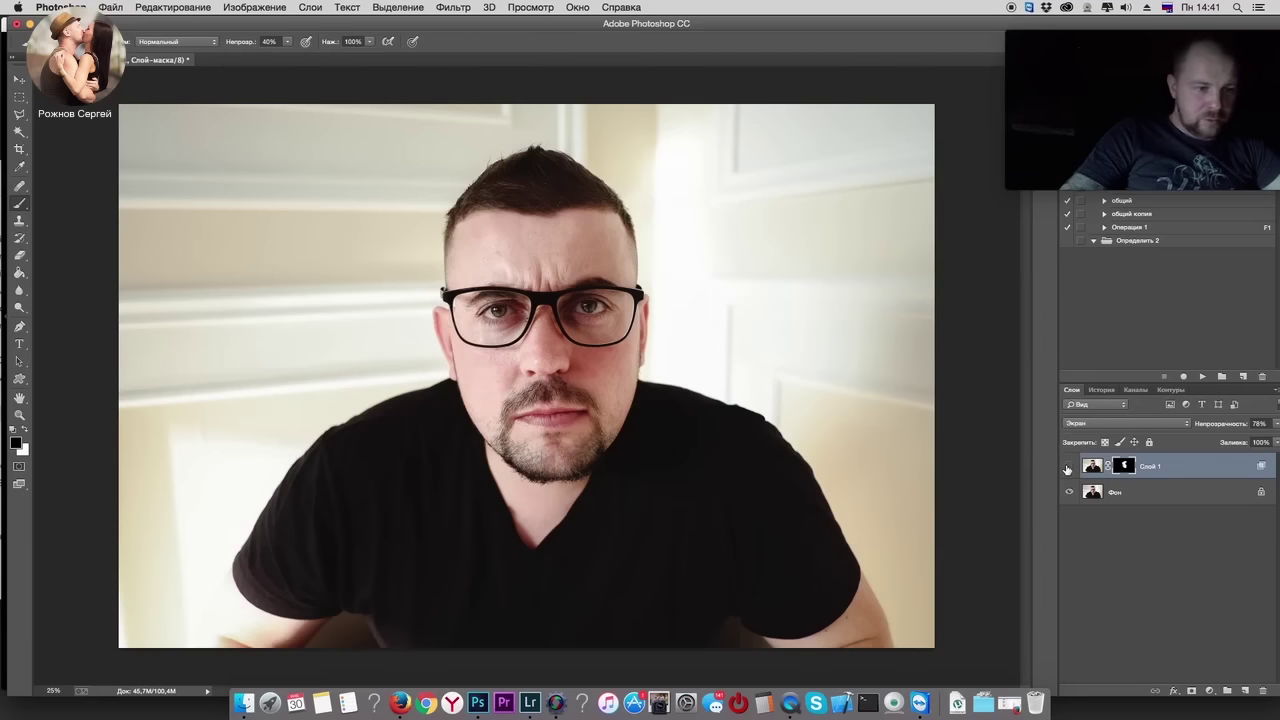
Step: Zoom in on the face and toggle the brightening layer to compare before and after
left_click(1067, 468)
left_click(1067, 468)
key("ctrl+plus")
key("ctrl+plus")
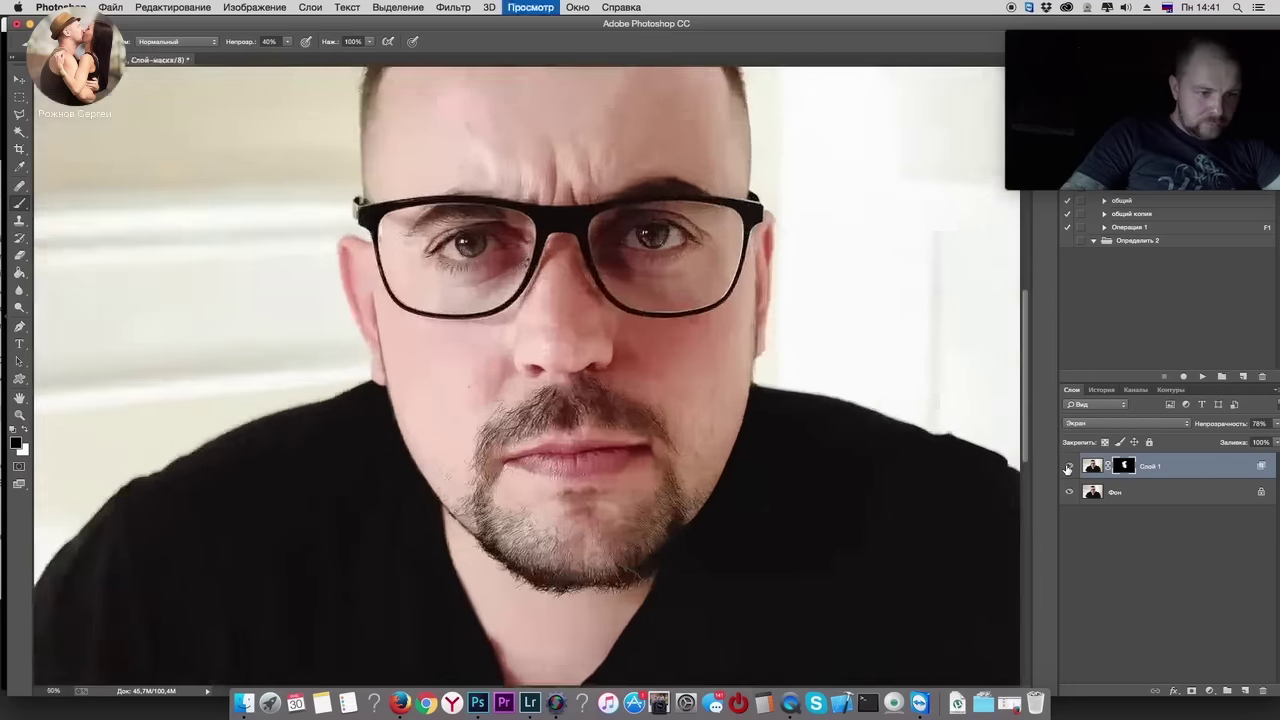
key("ctrl+plus")
key("ctrl+plus")
left_click_drag(644, 230, 580, 530)
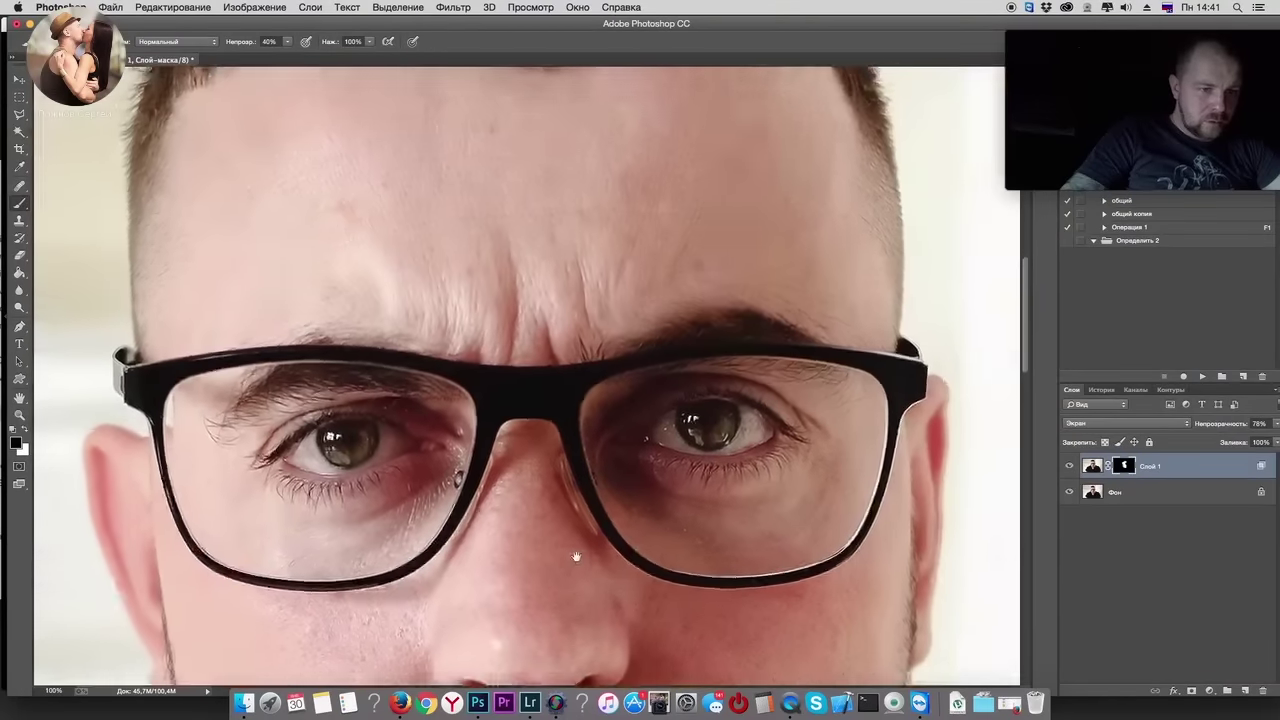
left_click(1068, 468)
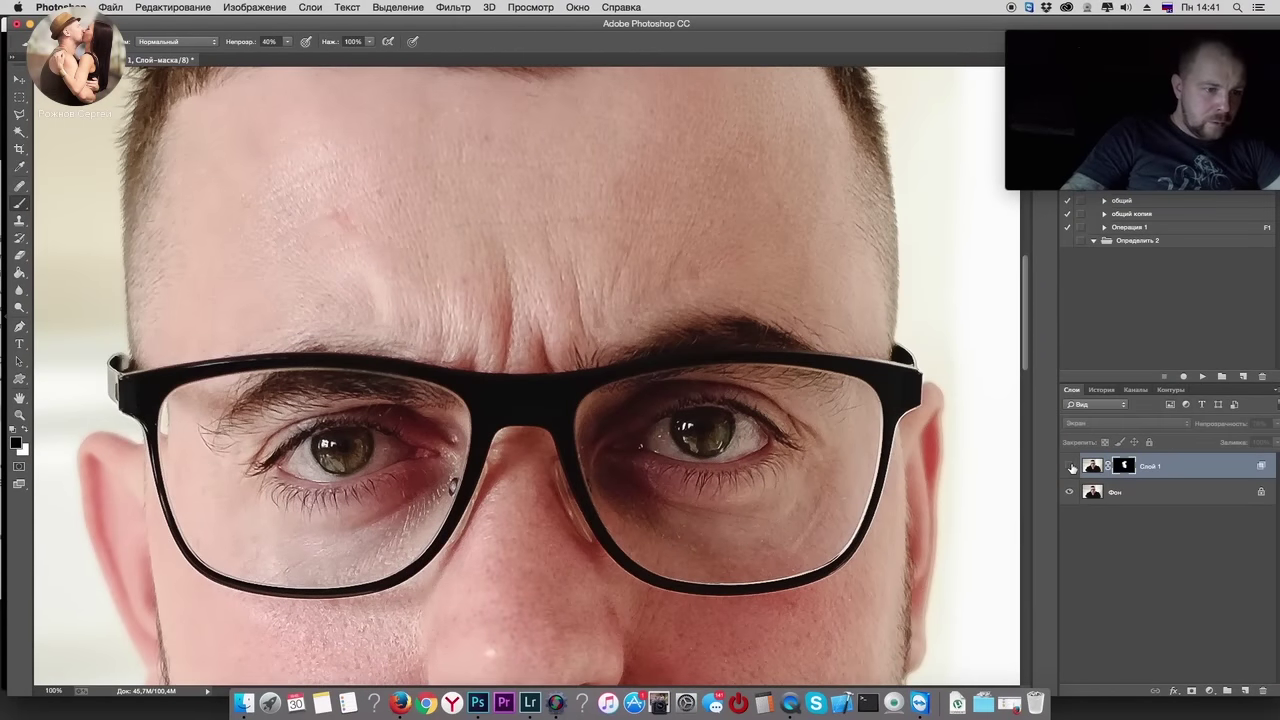
left_click(1068, 468)
left_click(1069, 467)
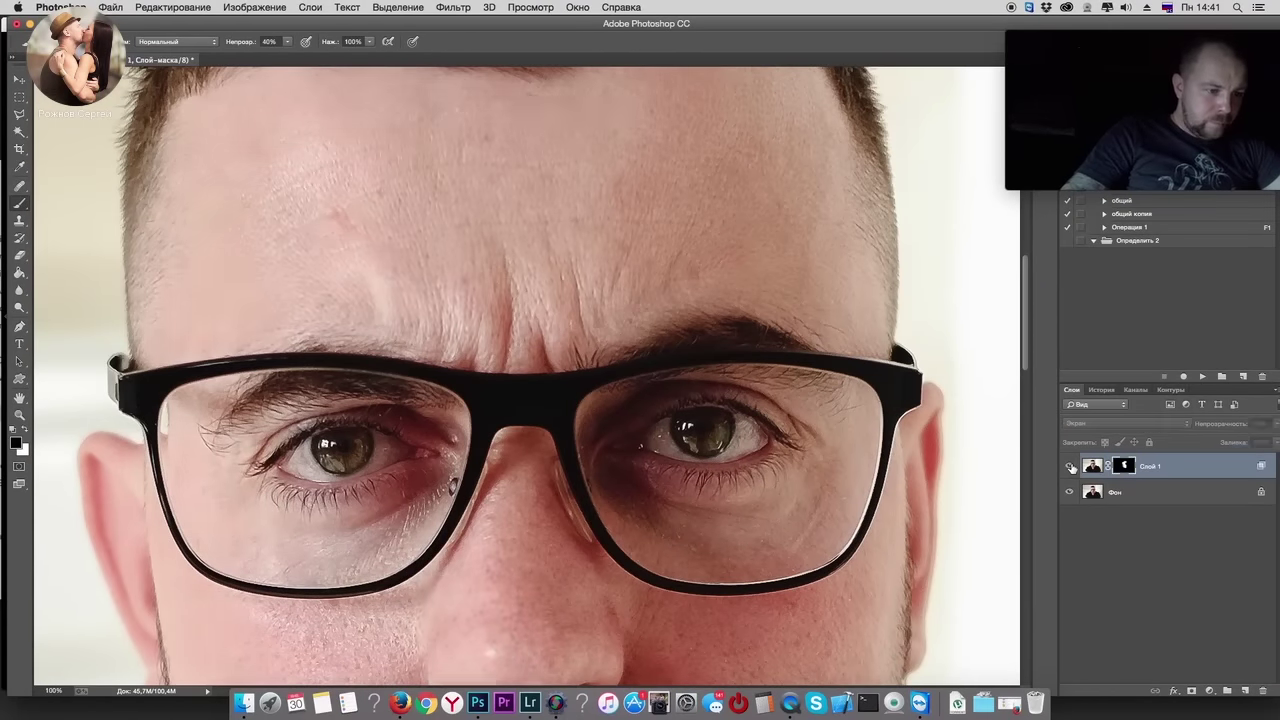
left_click(1069, 467)
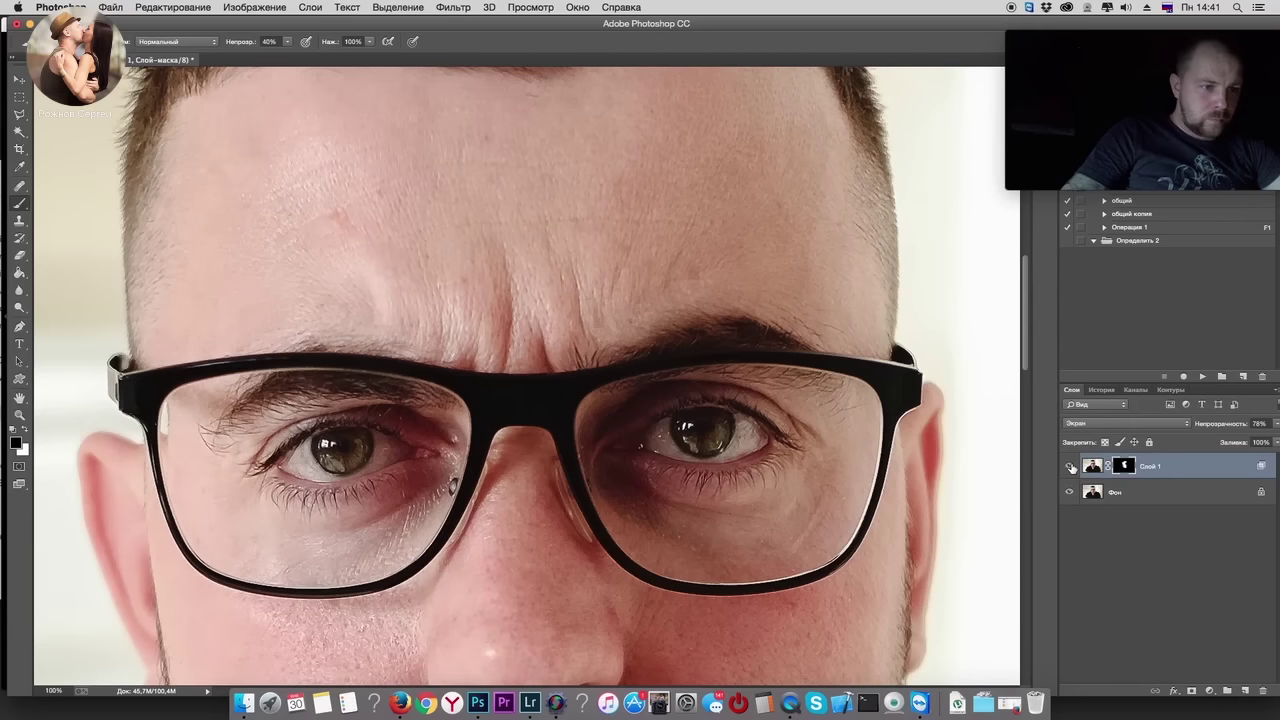
key("ctrl+minus")
key("ctrl+minus")
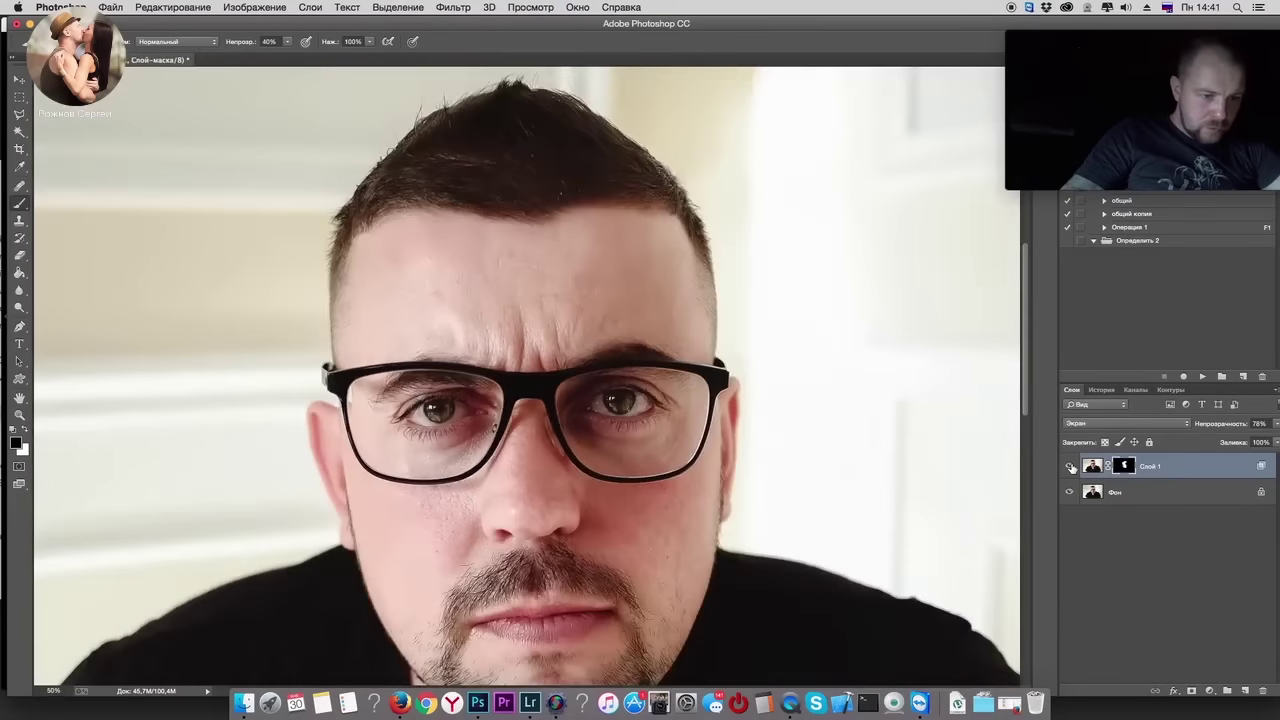
key("ctrl+minus")
key("ctrl+minus")
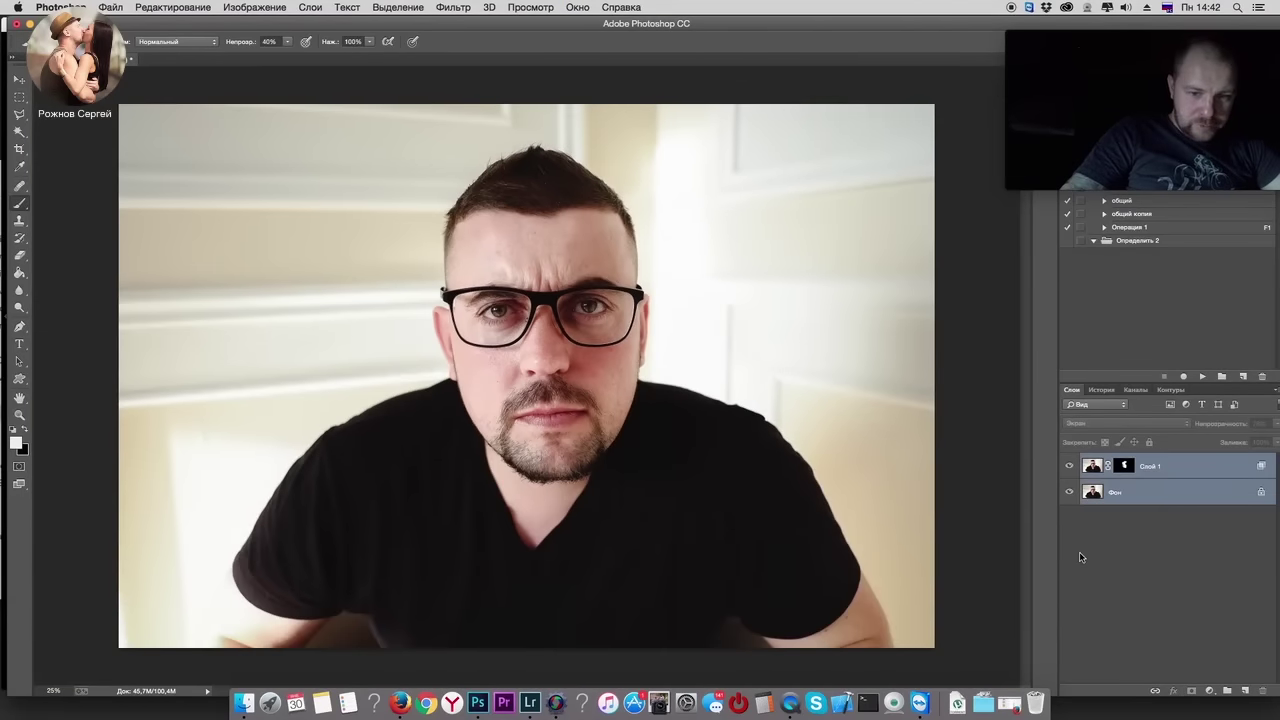
Step: Merge the layers and duplicate the result as a Screen-blended layer
key("ctrl+e")
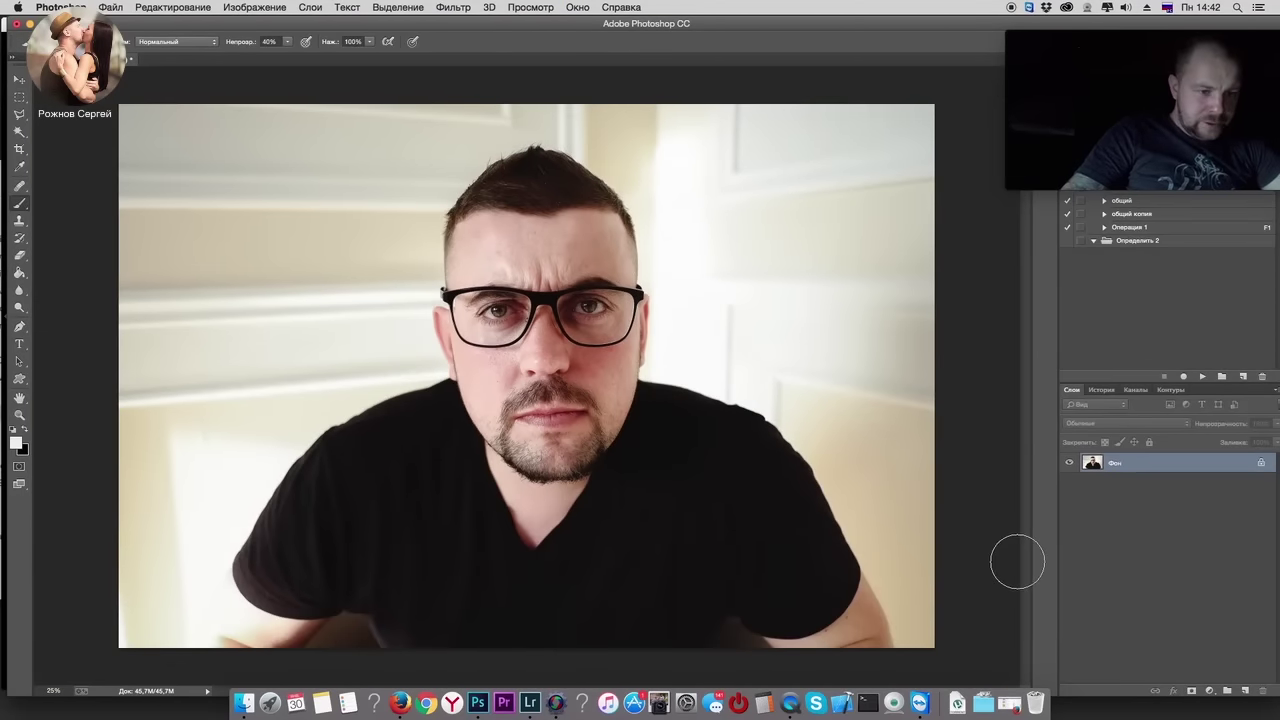
key("ctrl+j")
left_click(1120, 423)
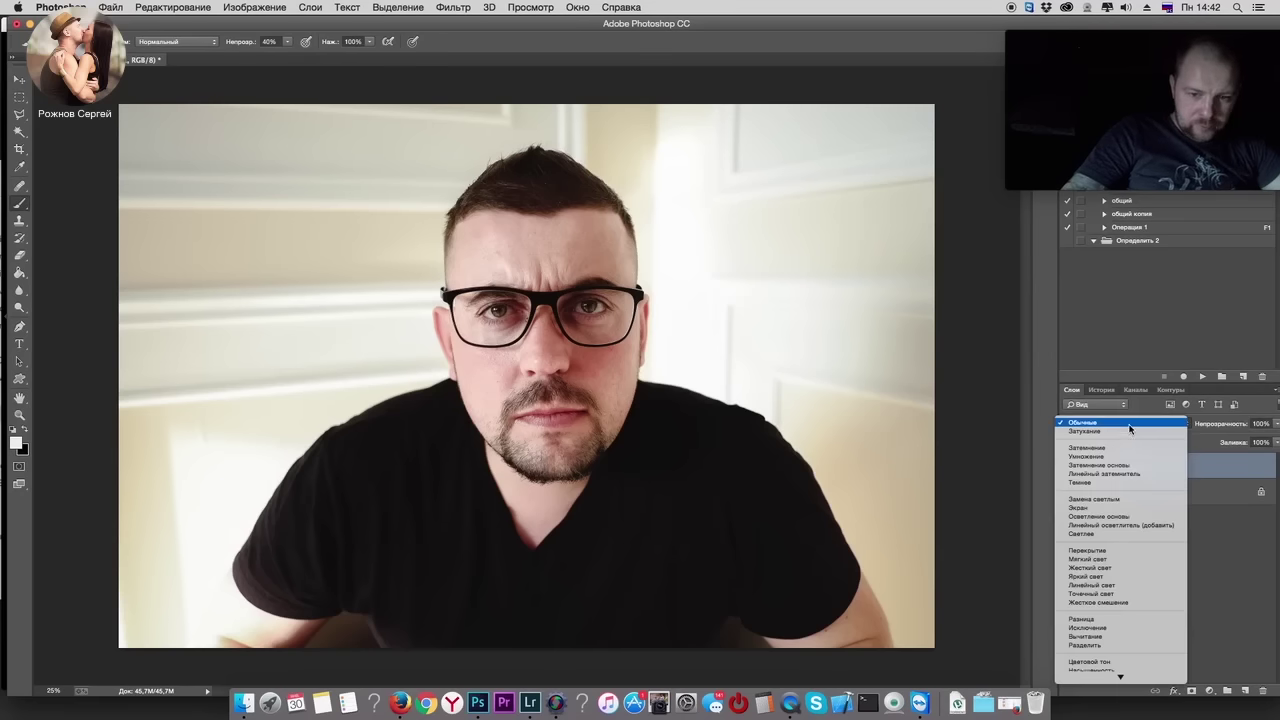
left_click(1086, 510)
Step: Zoom in on the face and bring up the new layer's blending options
key("ctrl+plus")
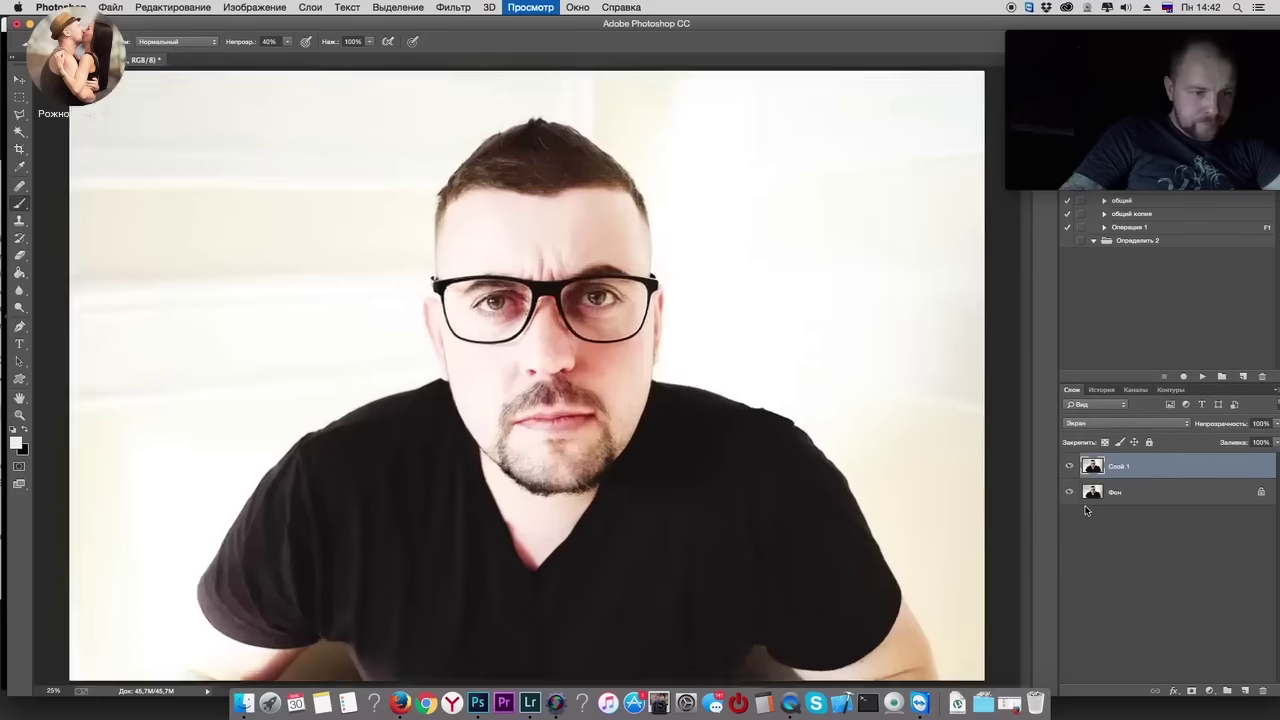
key("ctrl+plus")
key("ctrl+plus")
double_click(1180, 466)
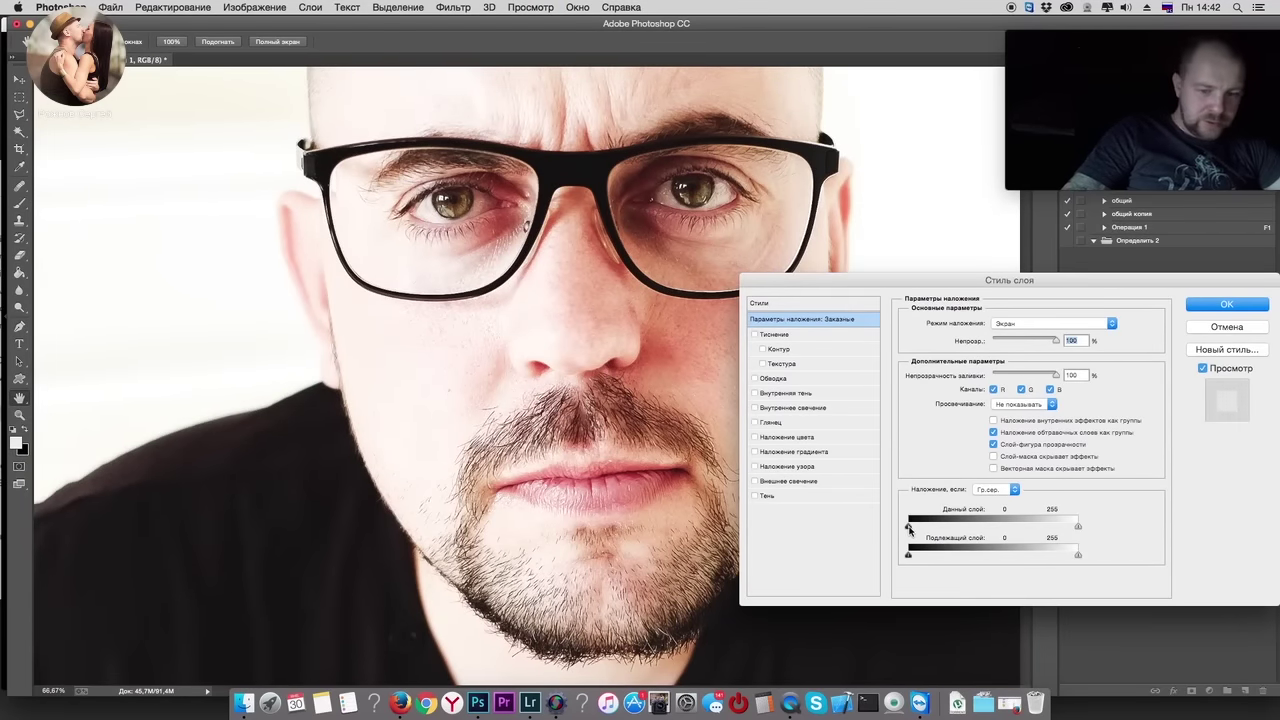
Step: Split the Blend If This Layer black slider to 2/99 and apply the style
mouse_move(912, 530)
left_mouse_down()
mouse_move(945, 530)
mouse_move(929, 531)
left_mouse_up()
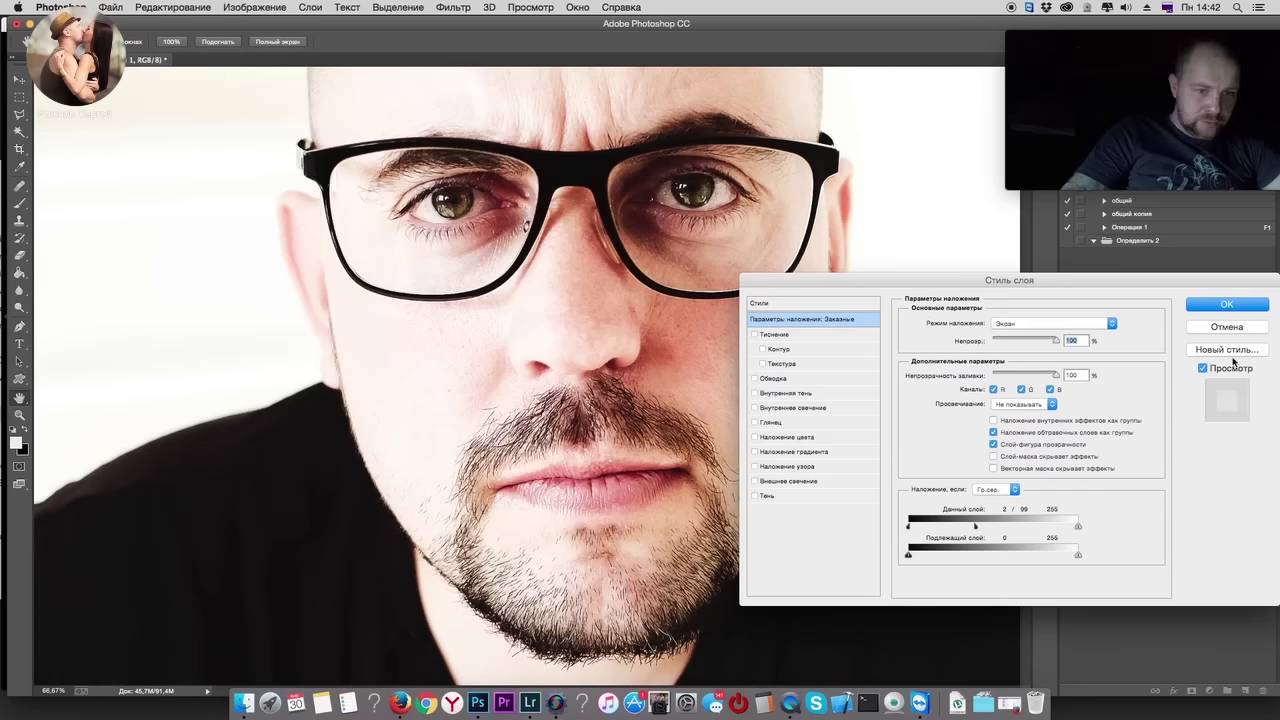
left_click(1247, 301)
Step: Add a black mask to the Screen layer and set up the brush
key("b")
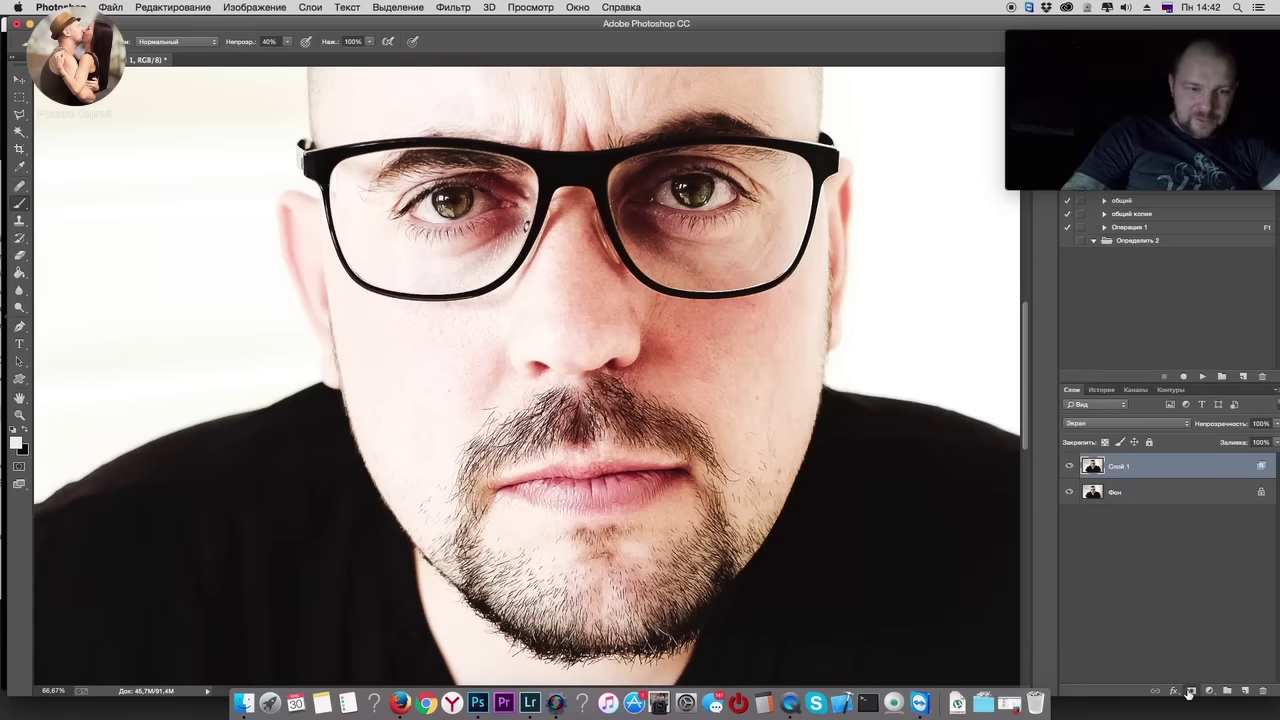
left_click(1190, 690, "alt")
right_click(415, 304)
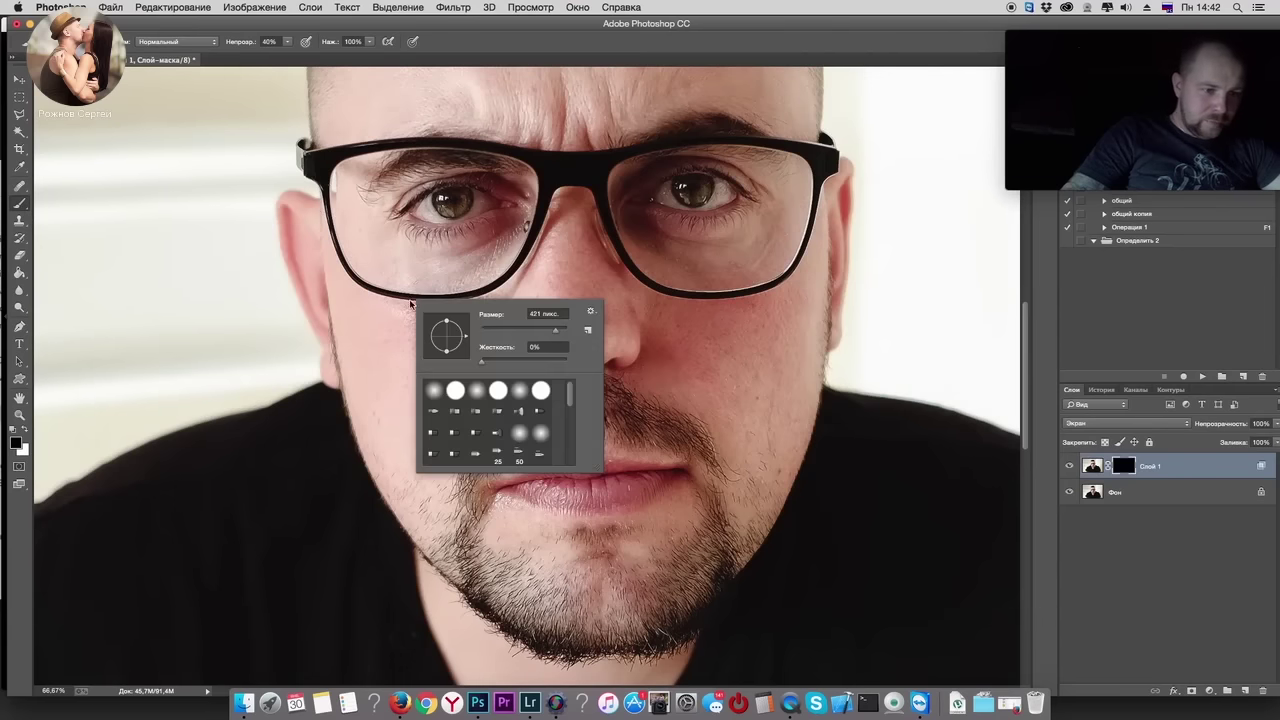
left_click(688, 186)
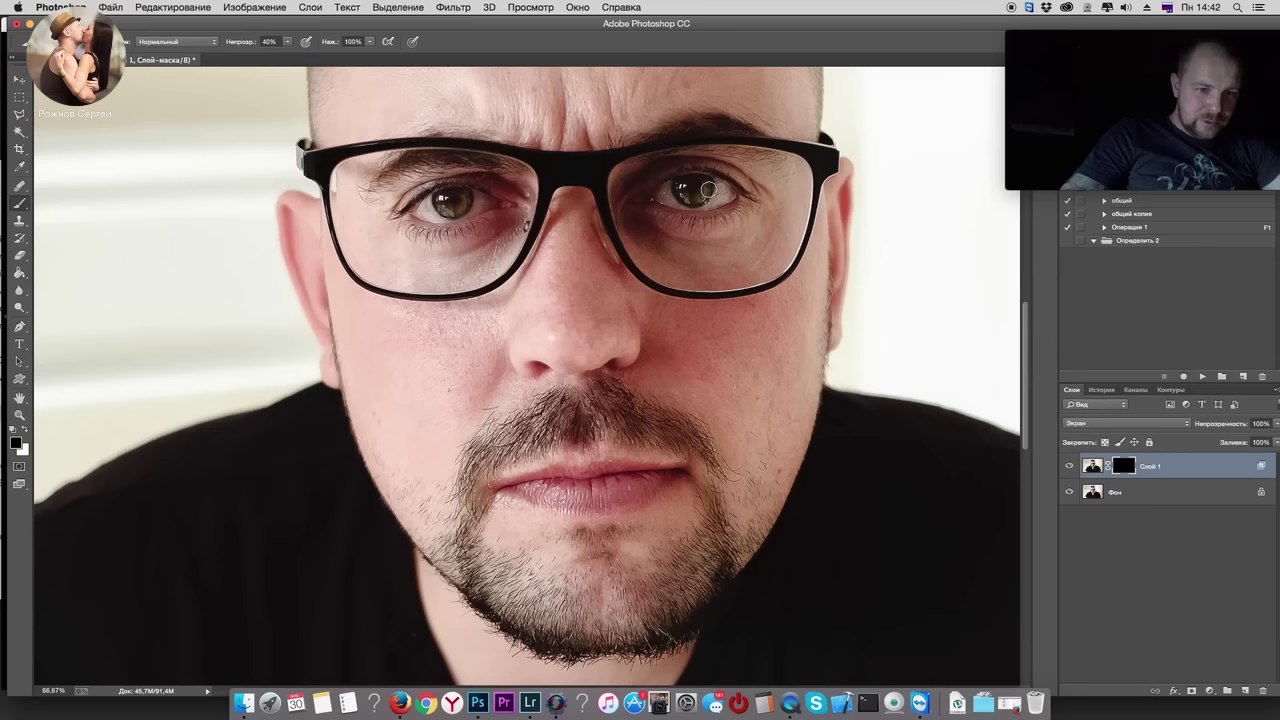
Step: Paint white at 100% brush opacity over both irises, then zoom out
left_click(26, 429)
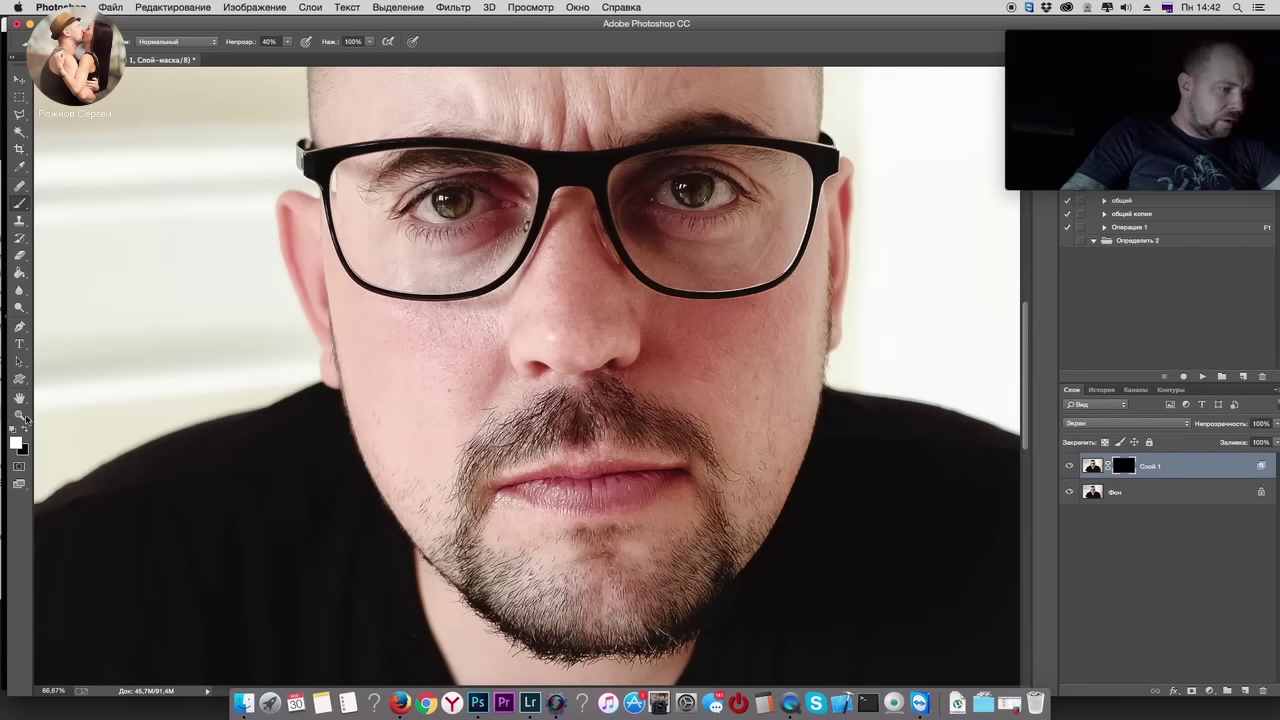
left_click(287, 43)
left_click(706, 190)
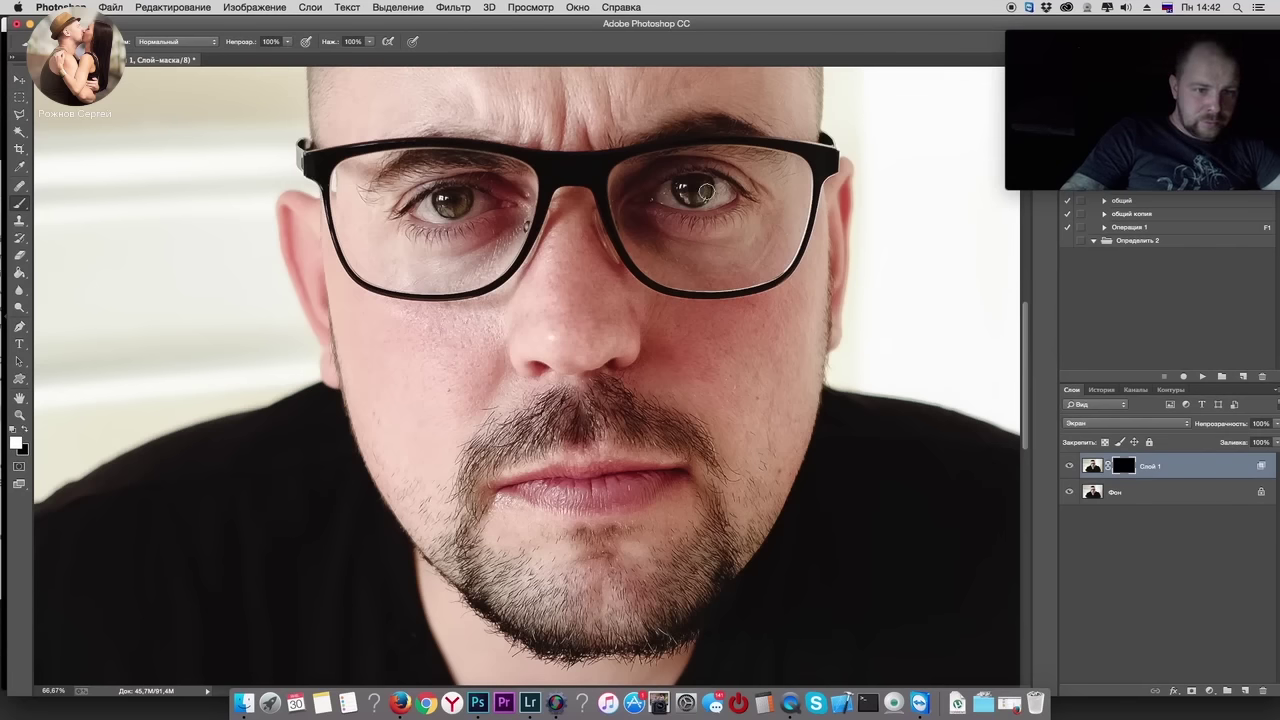
mouse_move(445, 203)
left_mouse_down()
mouse_move(477, 204)
mouse_move(430, 207)
left_mouse_up()
left_click_drag(686, 191, 694, 181)
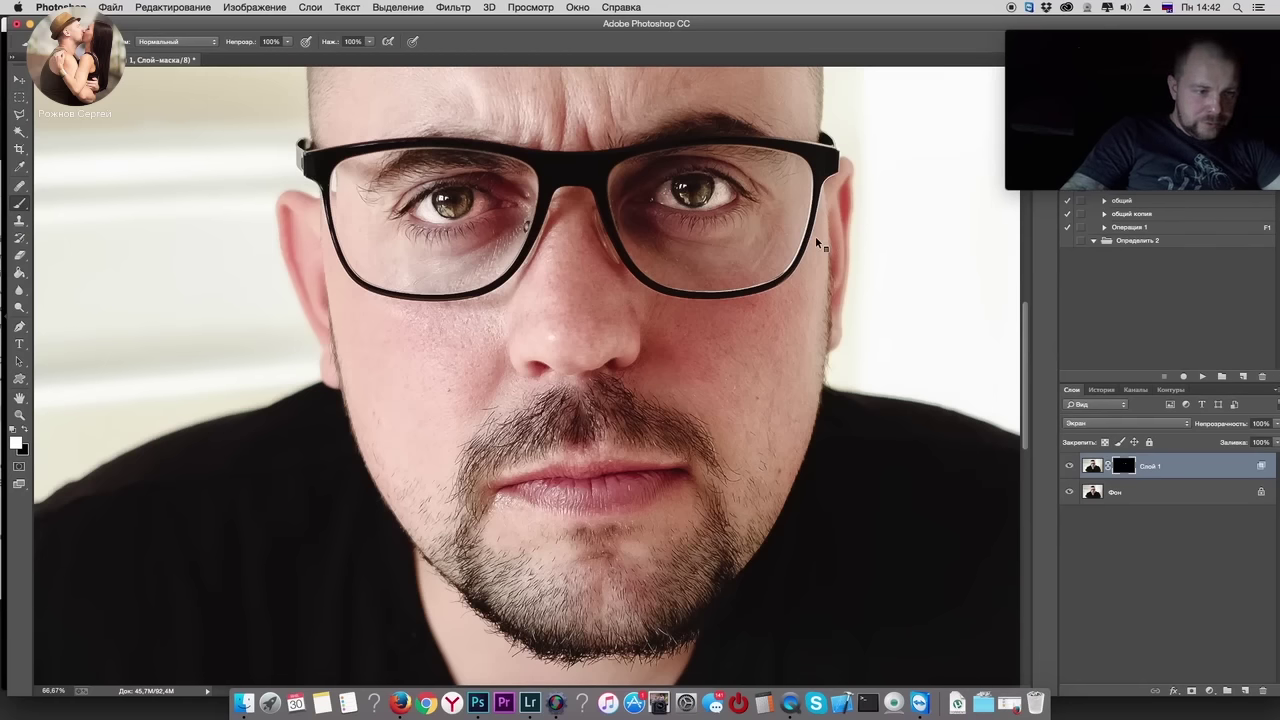
key("super+minus")
key("super+minus")
key("super+minus")
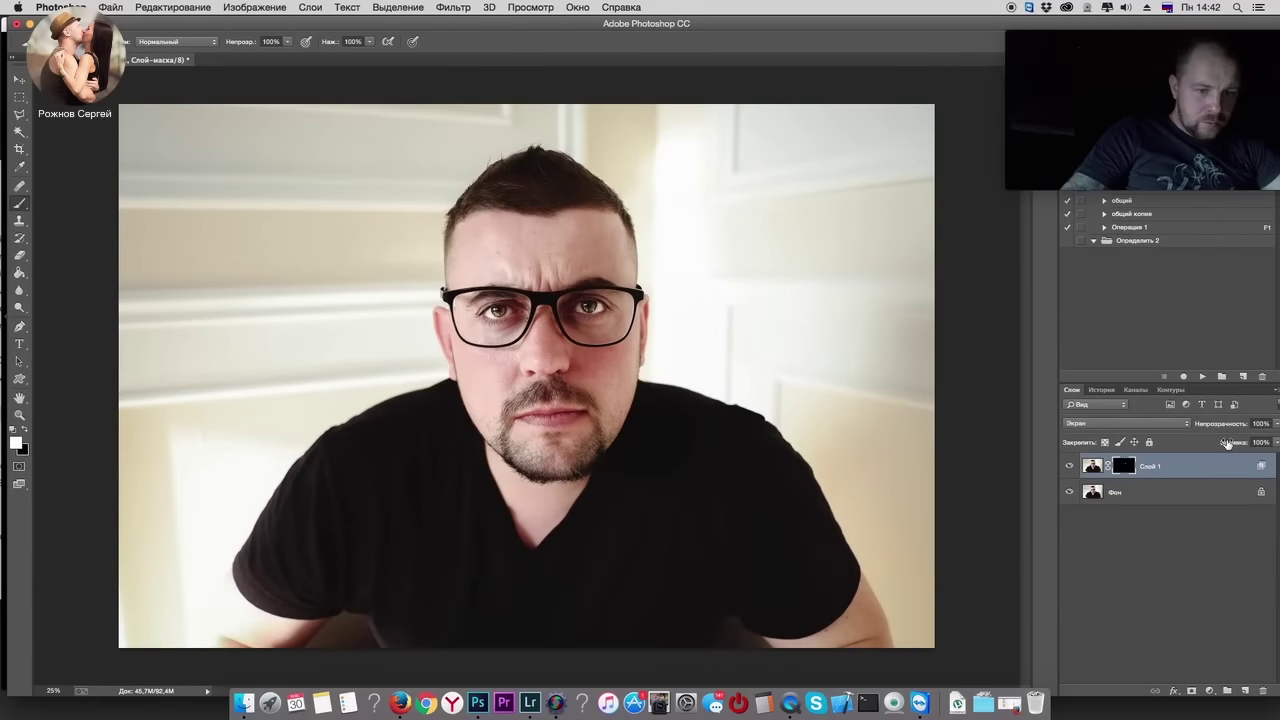
Step: Lower the eye-brightening layer to 54% opacity and merge it with the Background
left_click(1276, 423)
left_click_drag(1270, 440, 1251, 440)
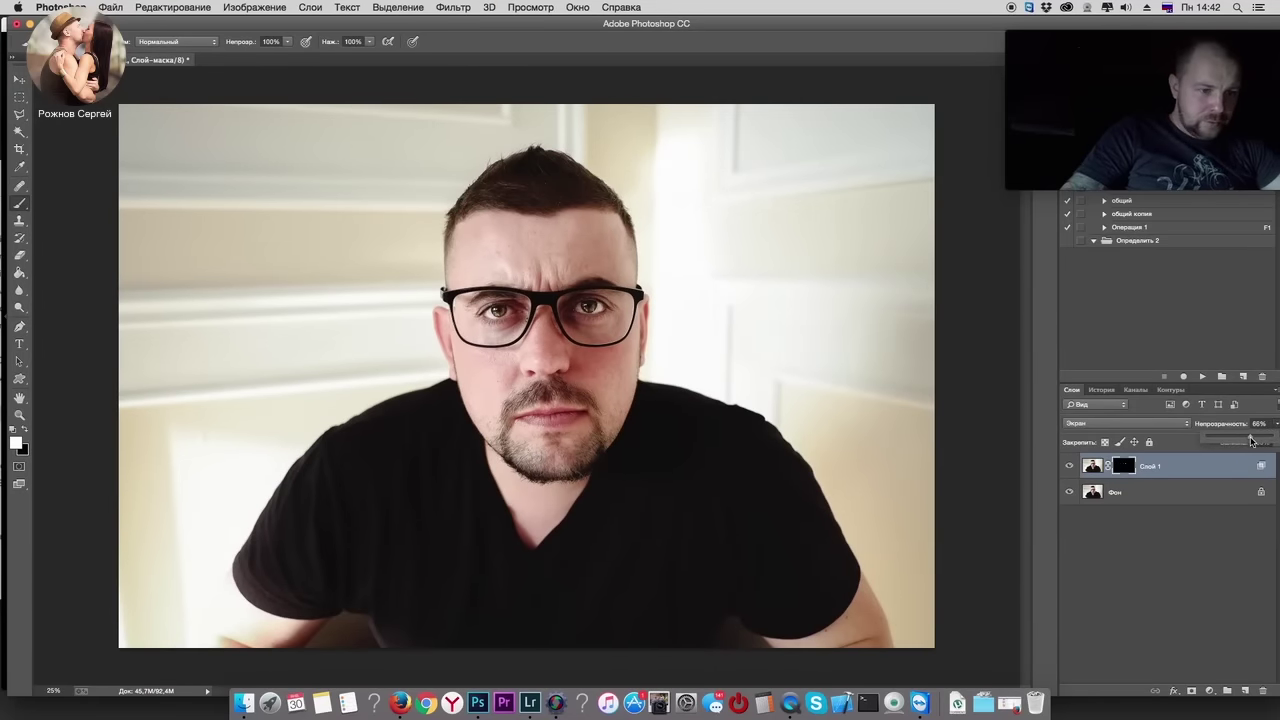
left_click(1065, 467)
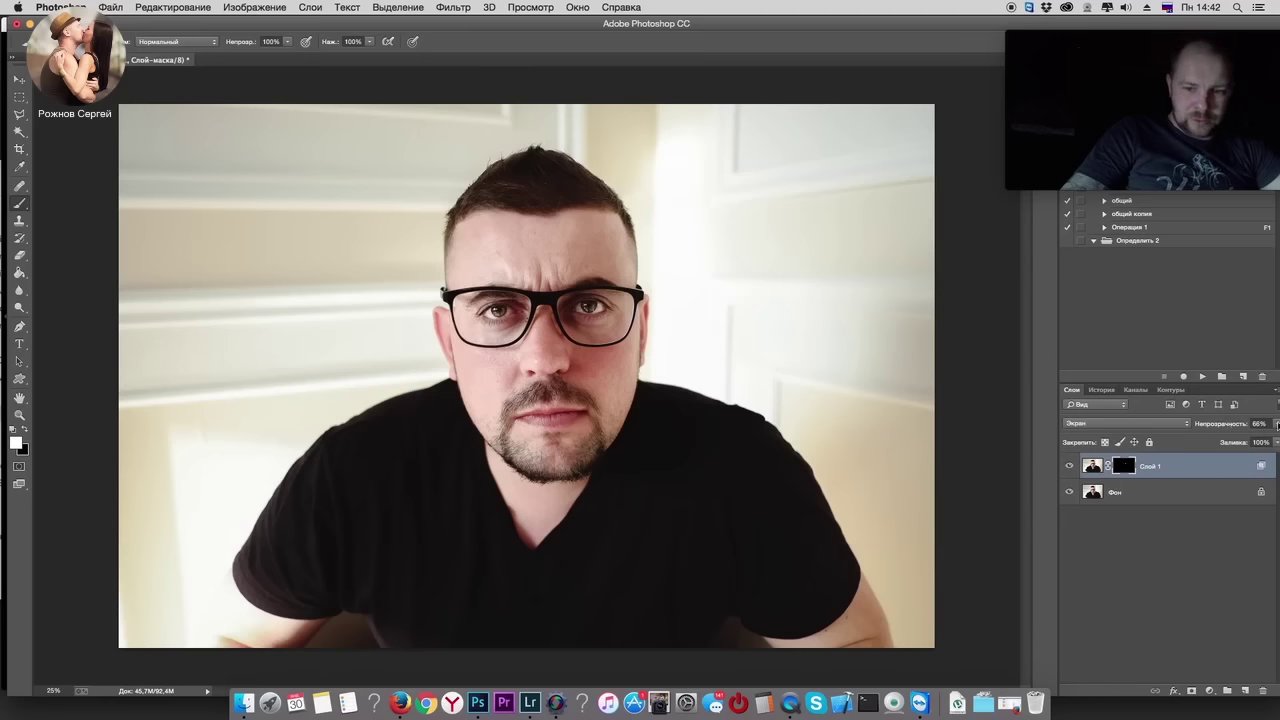
left_click(1277, 423)
left_click_drag(1251, 441, 1243, 441)
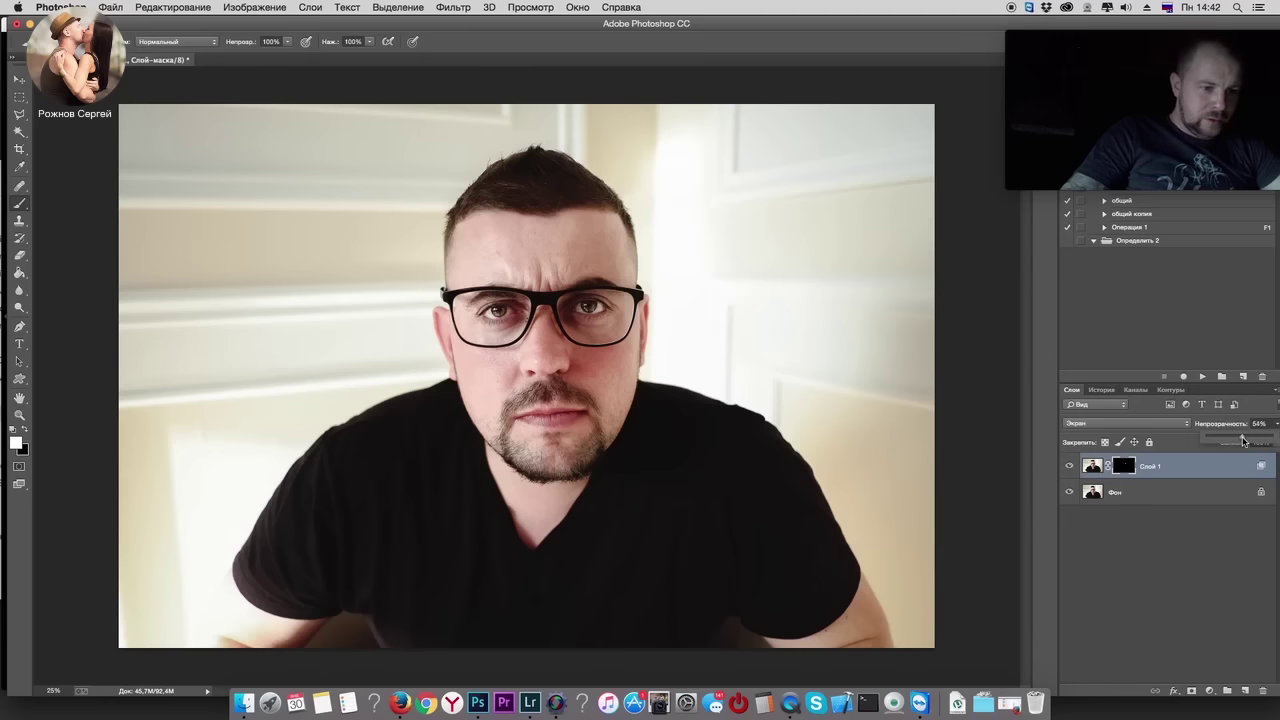
left_click(1099, 495, "shift")
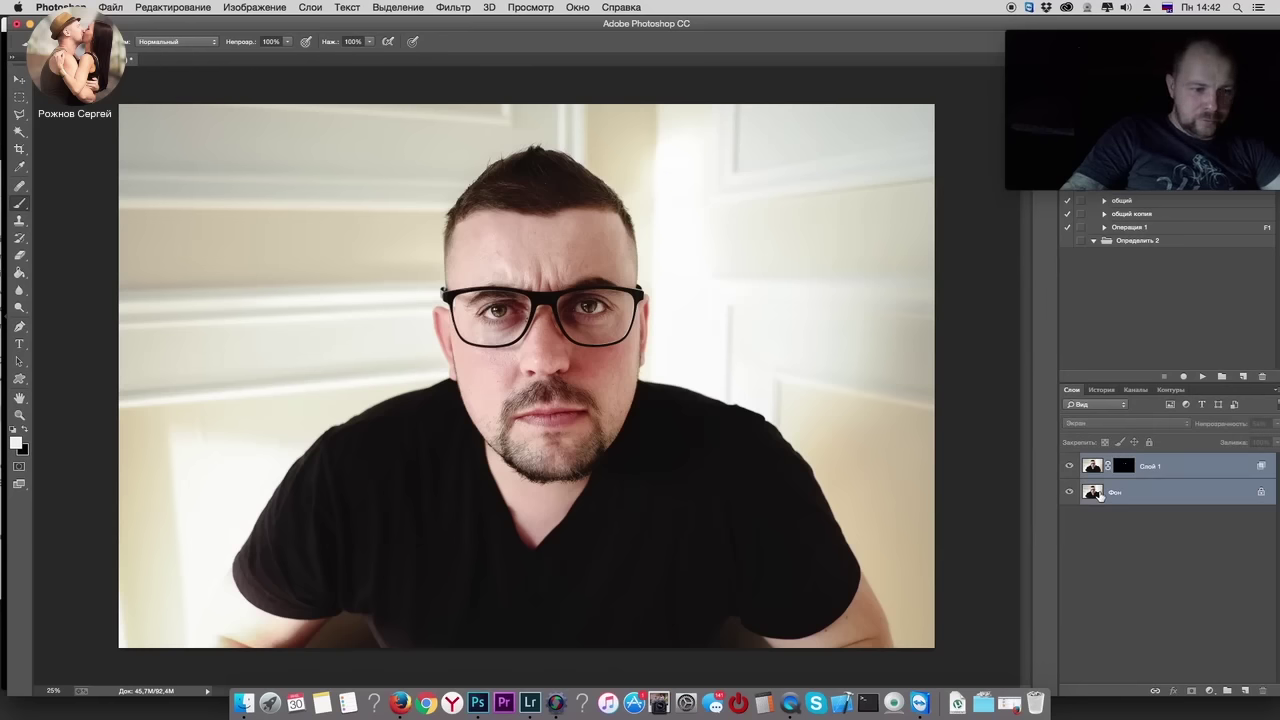
key("ctrl+e")
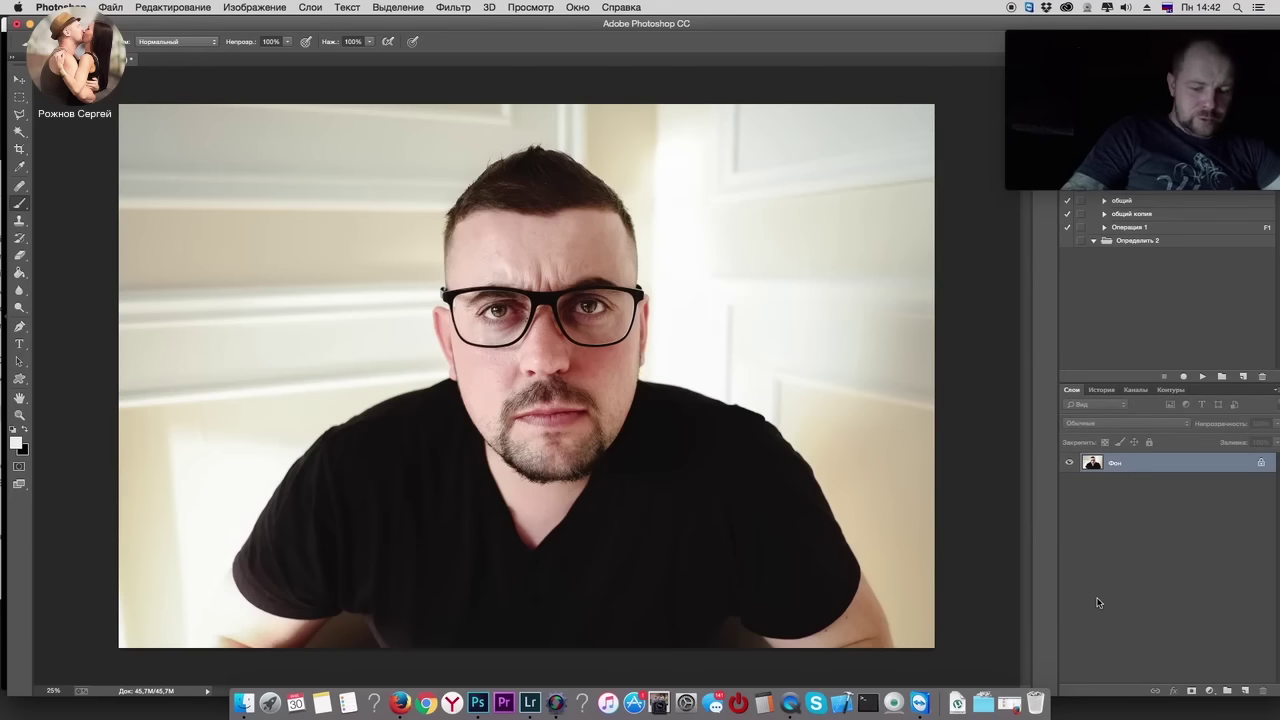
Step: Zoom in and pan across the glasses to inspect the finished result
key("ctrl+plus")
key("ctrl+plus")
key("ctrl+plus")
key("ctrl+plus")
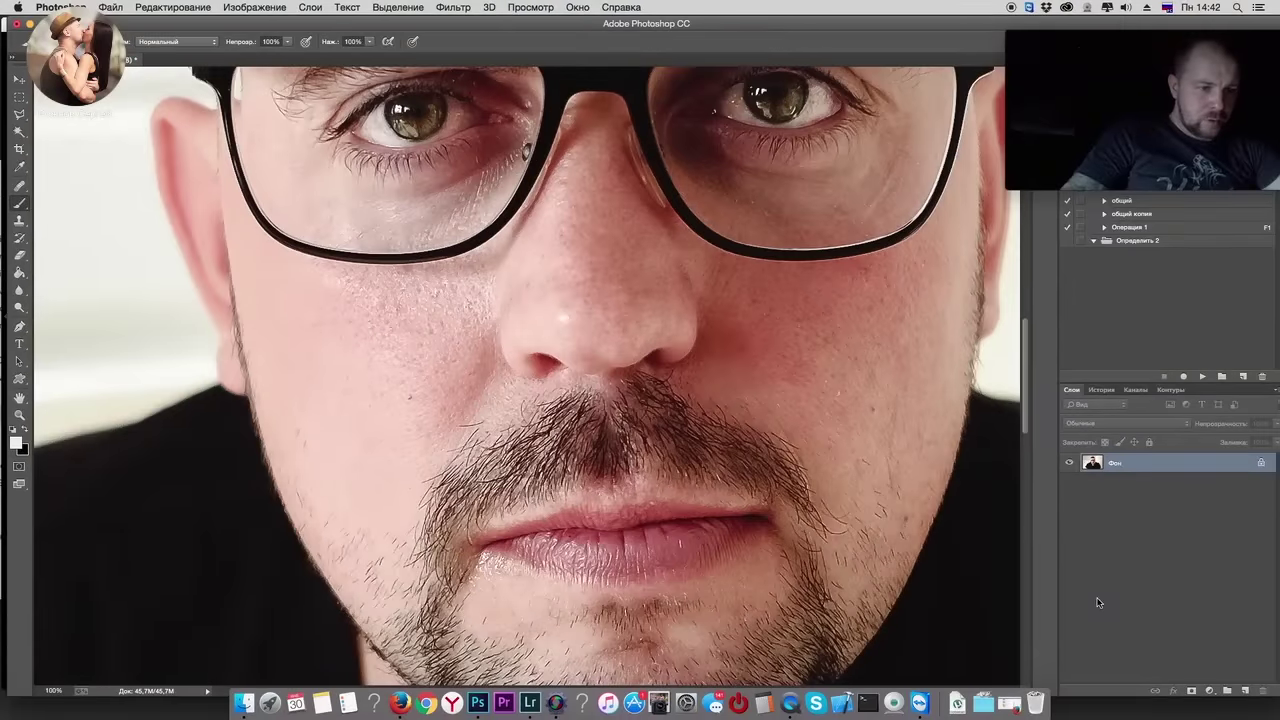
scroll(706, 434, "up", 3)
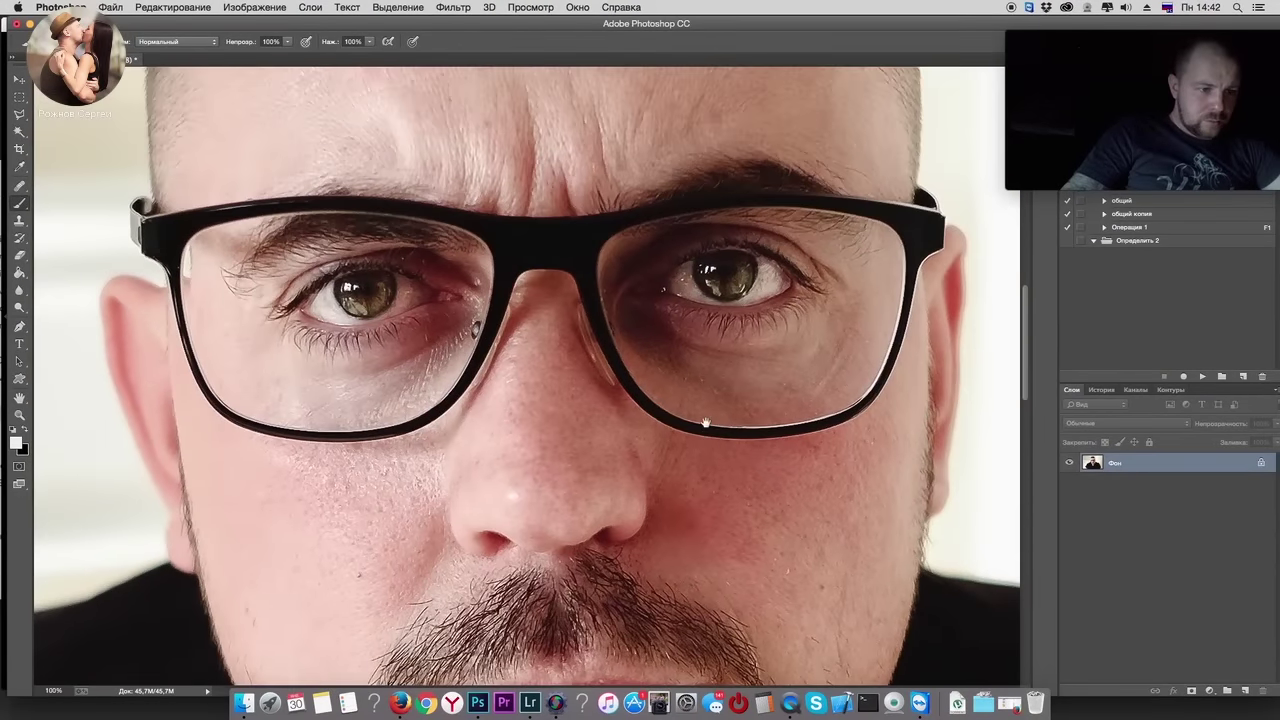
scroll(691, 438, "up", 3)
scroll(720, 445, "up", 3)
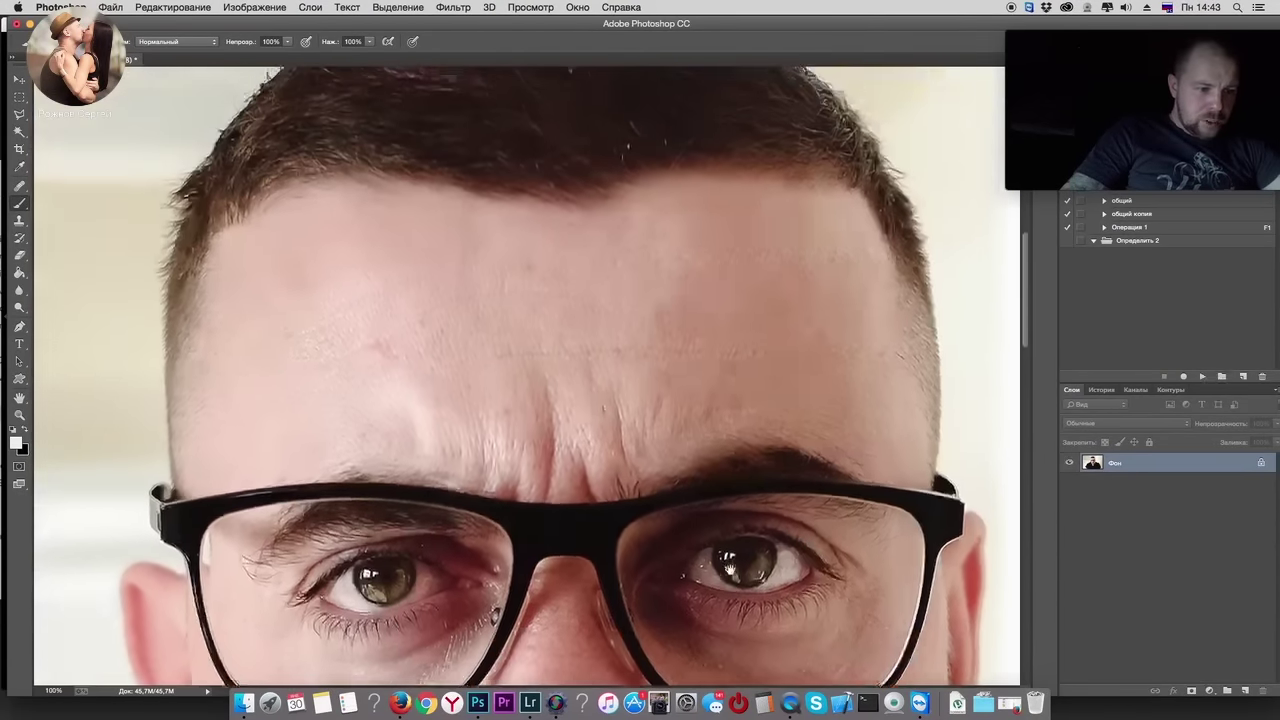
scroll(748, 453, "down", 3)
left_click_drag(819, 446, 787, 392)
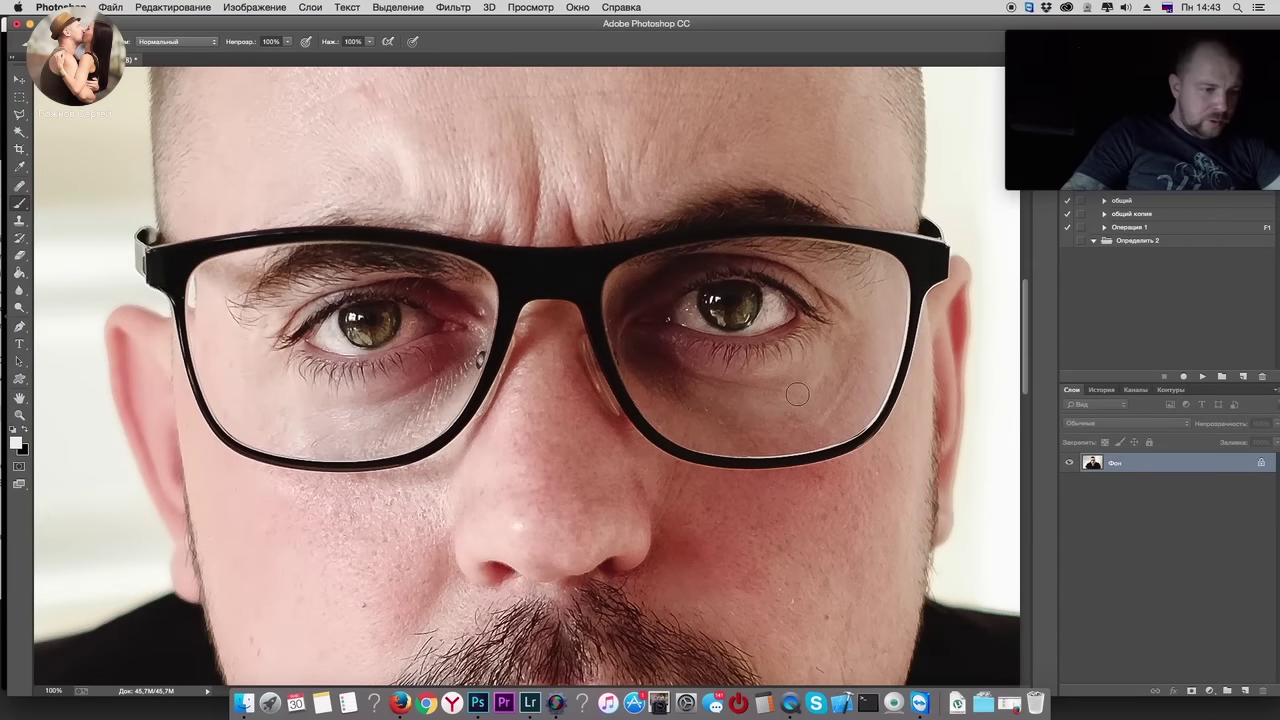
Step: Zoom in and out to review the whole portrait, then switch to Lightroom
key("ctrl+plus")
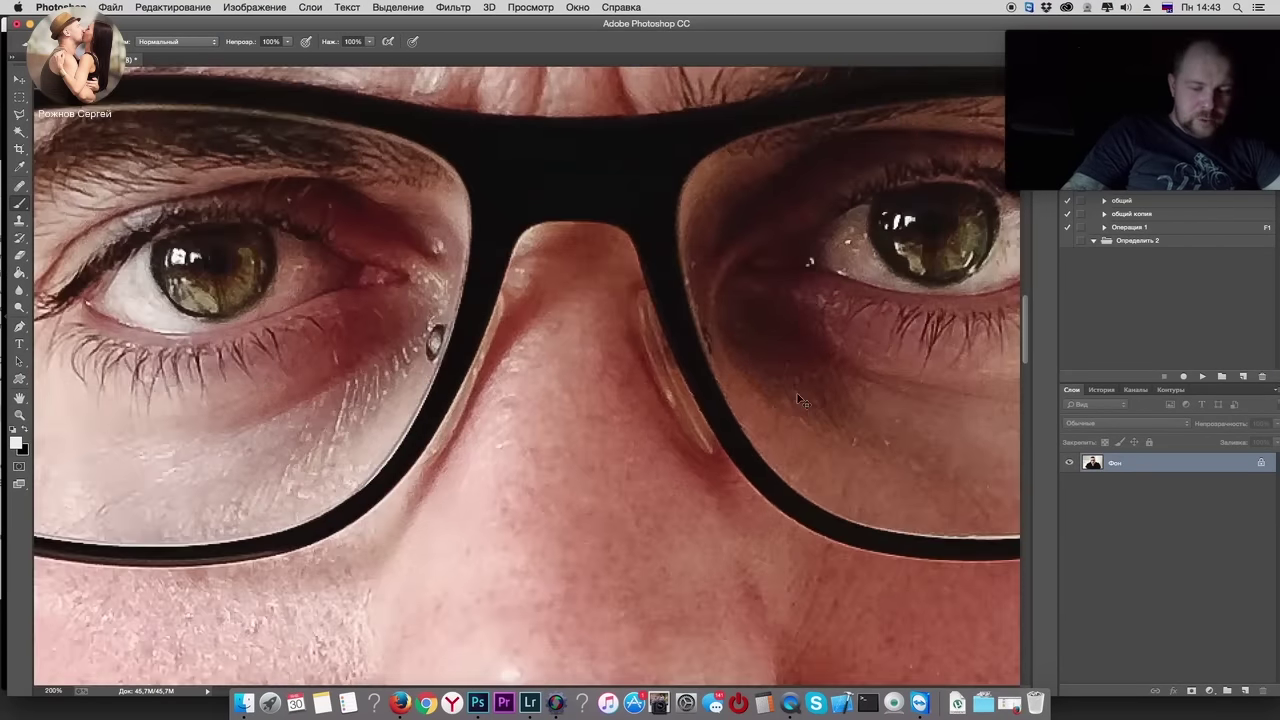
key("ctrl+minus")
key("ctrl+minus")
key("ctrl+minus")
key("ctrl+minus")
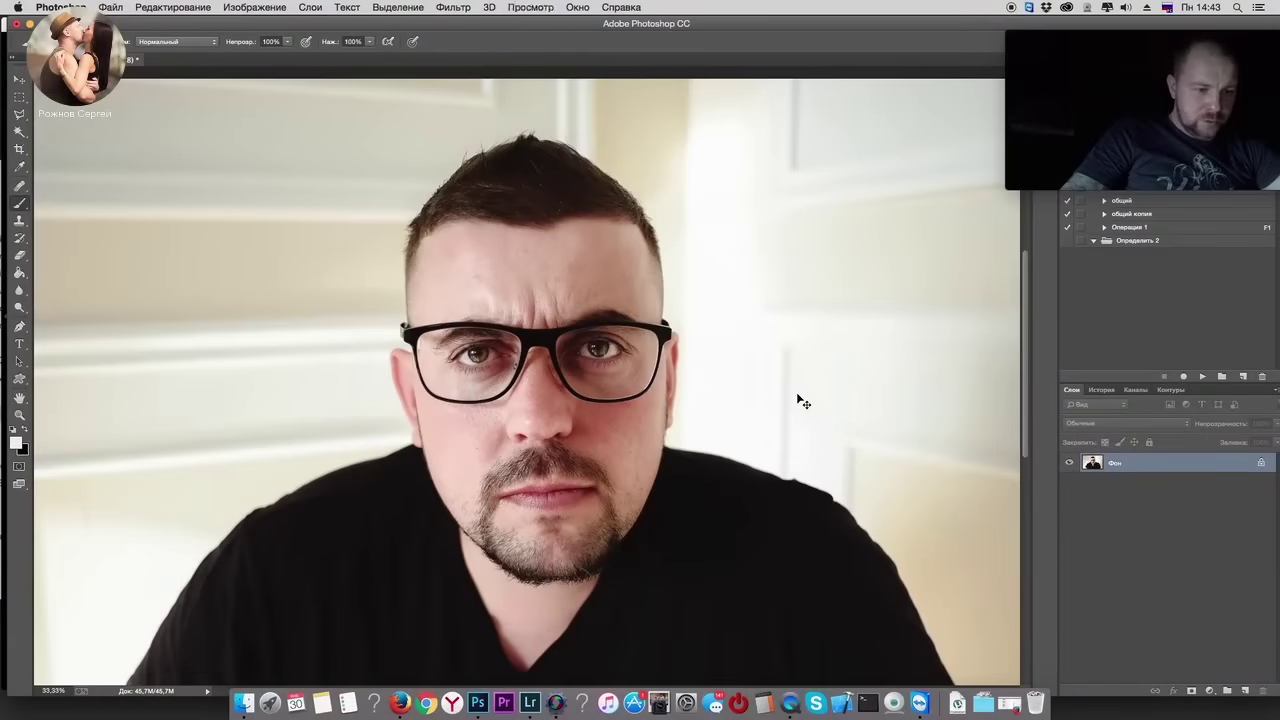
key("ctrl+minus")
key("ctrl+minus")
key("ctrl+plus")
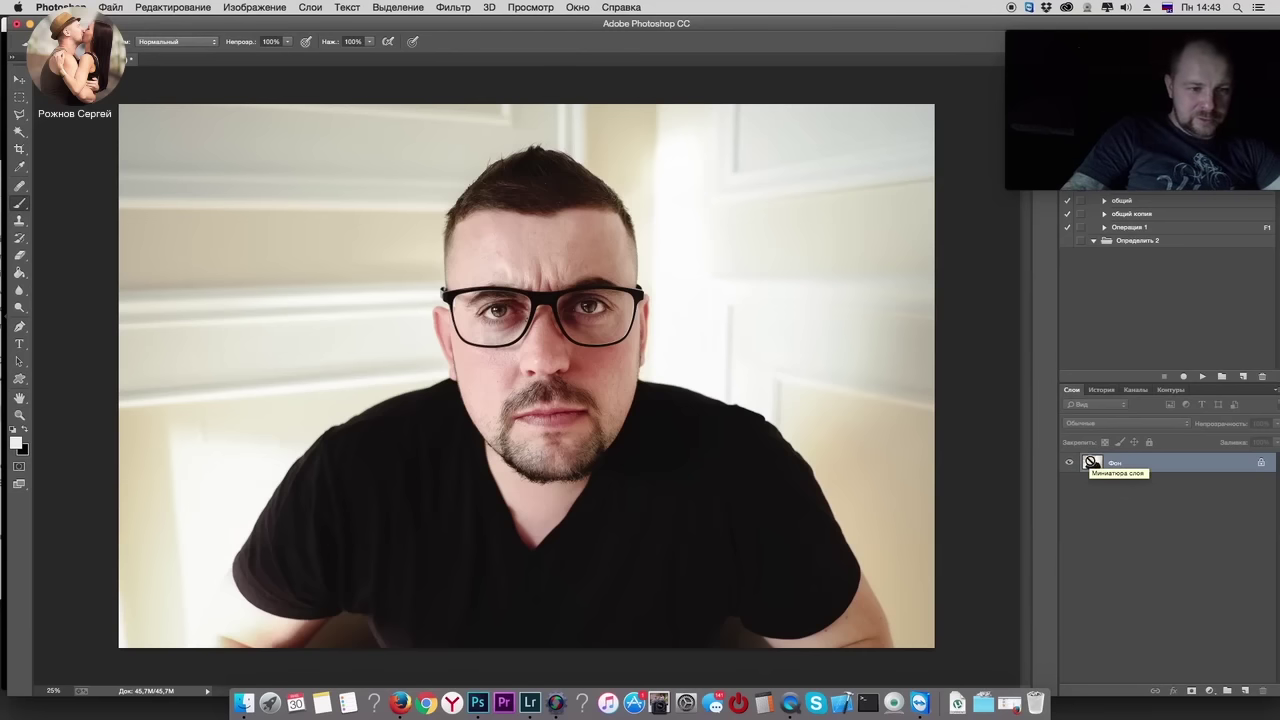
key("ctrl+minus")
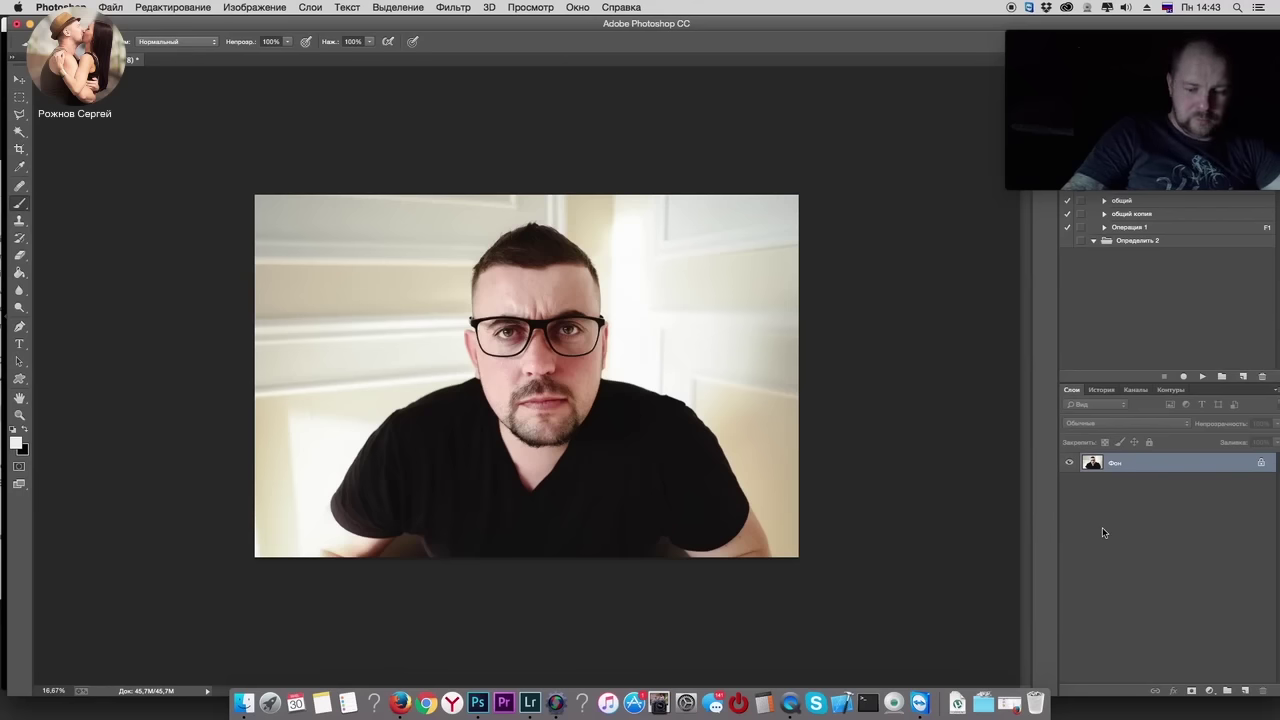
key("ctrl+plus")
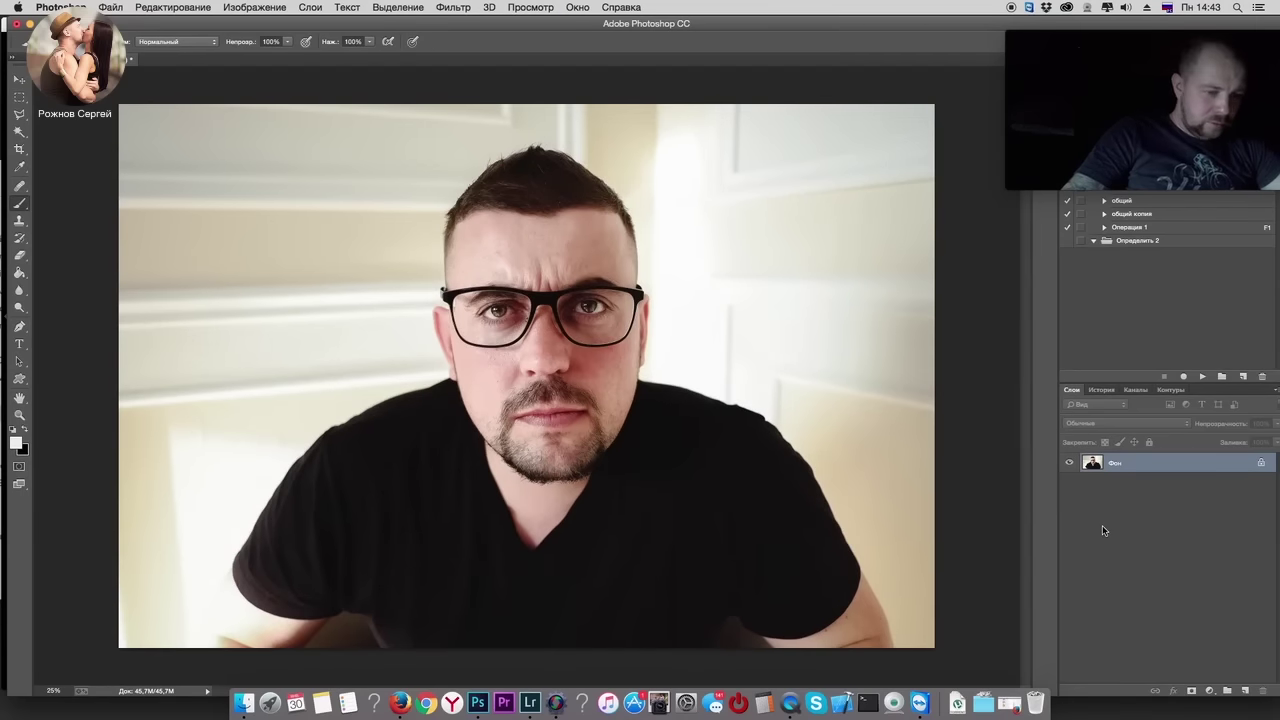
key("super+Tab")
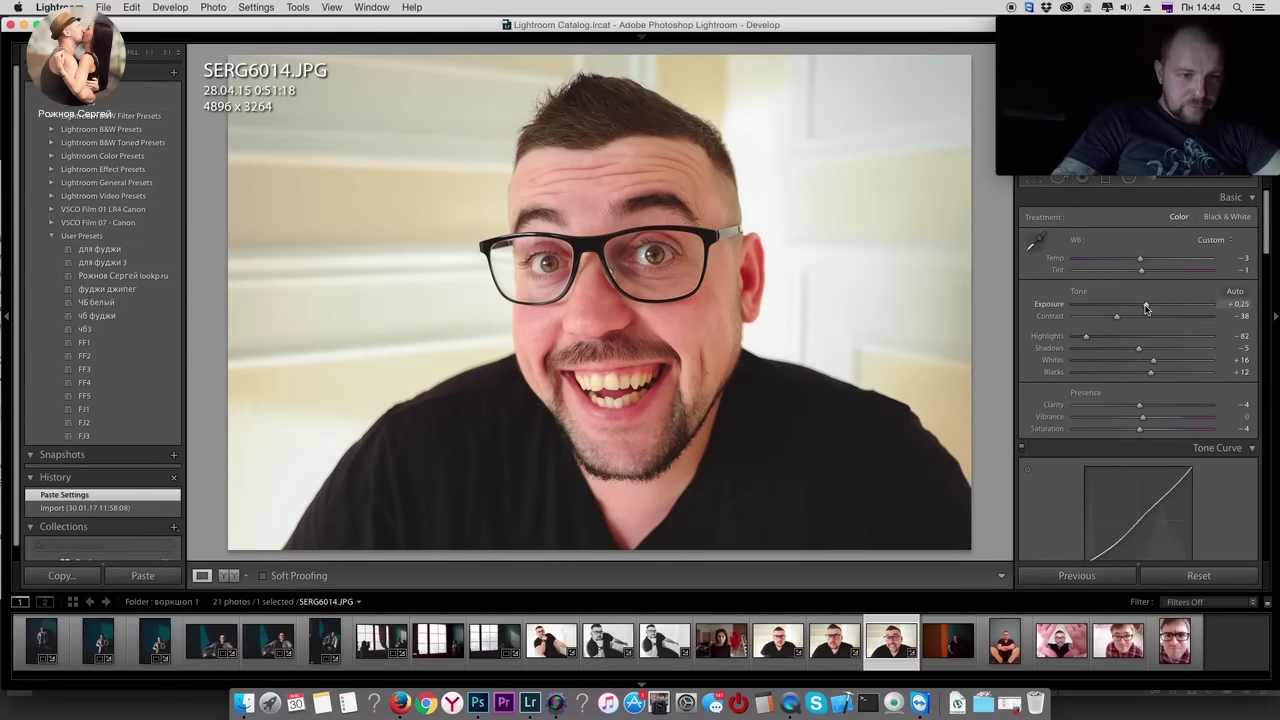
Step: Set SERG6014's exposure to +0,15 and move on to the SERG6016 curtain photo
left_click_drag(1145, 308, 1143, 308)
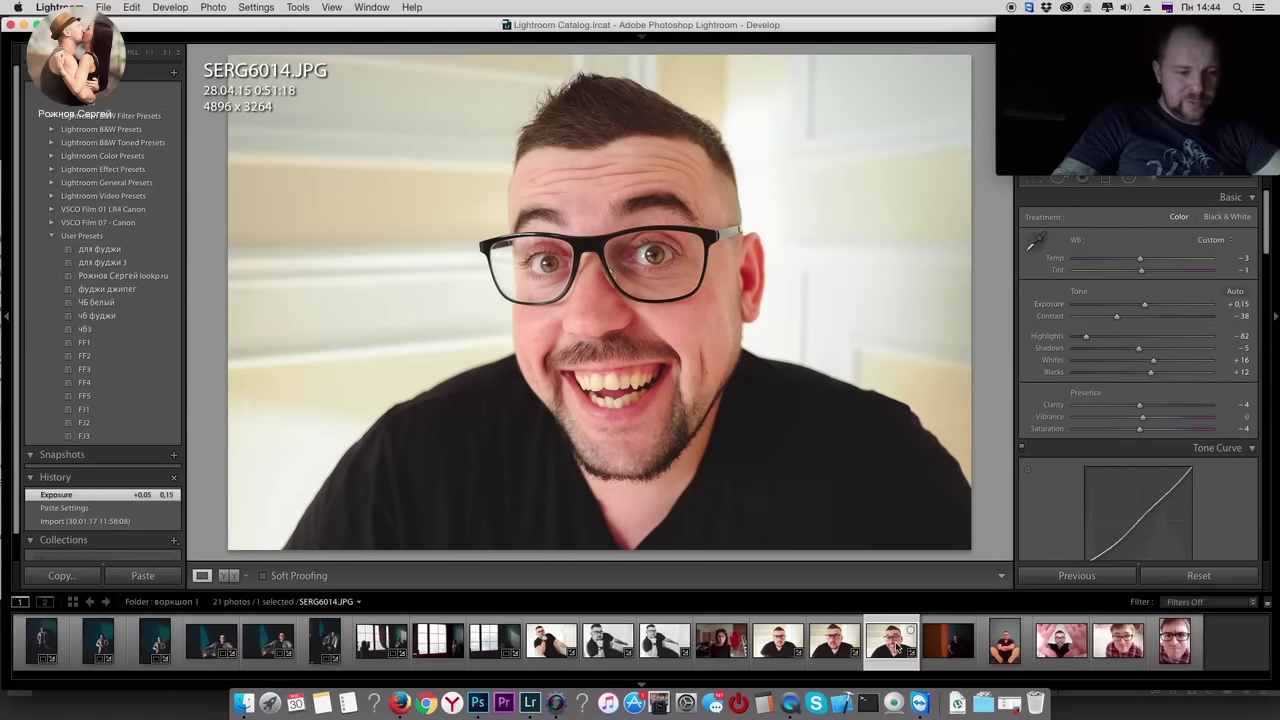
left_click(938, 632)
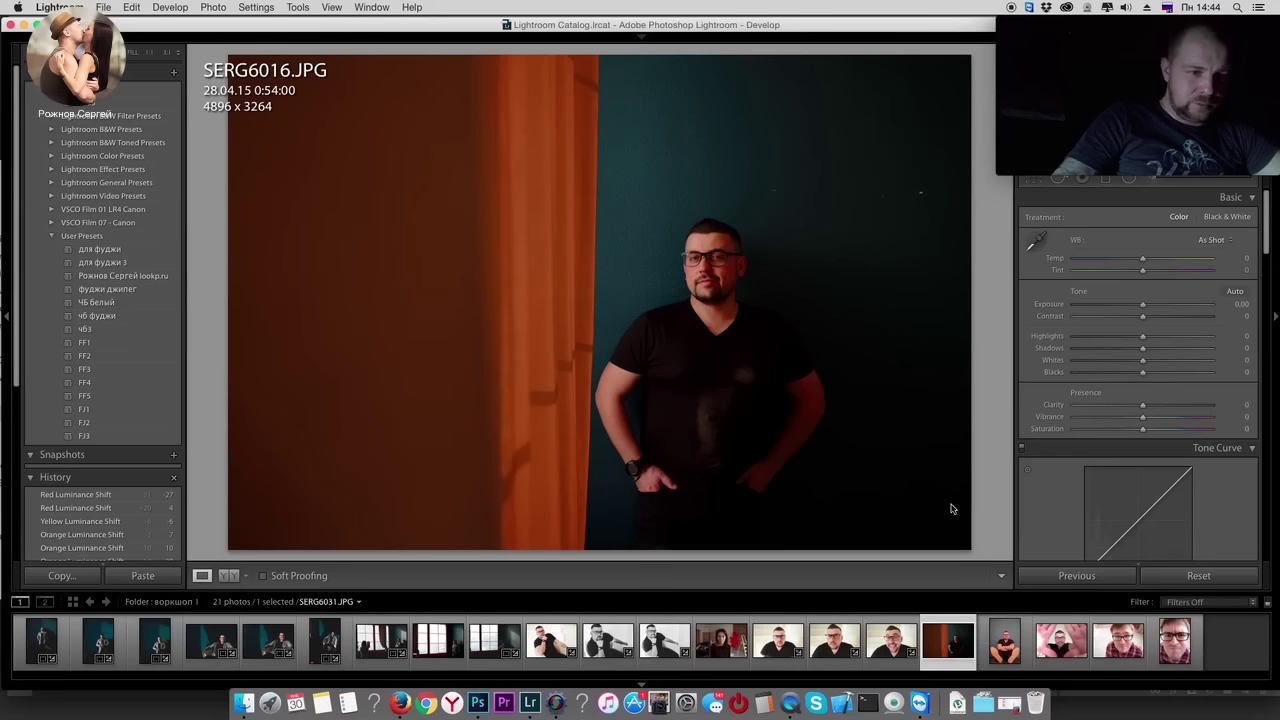
Step: Try the чб фуджи and для фуджи 3 presets, settle on фуджи джипег, and compare with the original
left_click(110, 318)
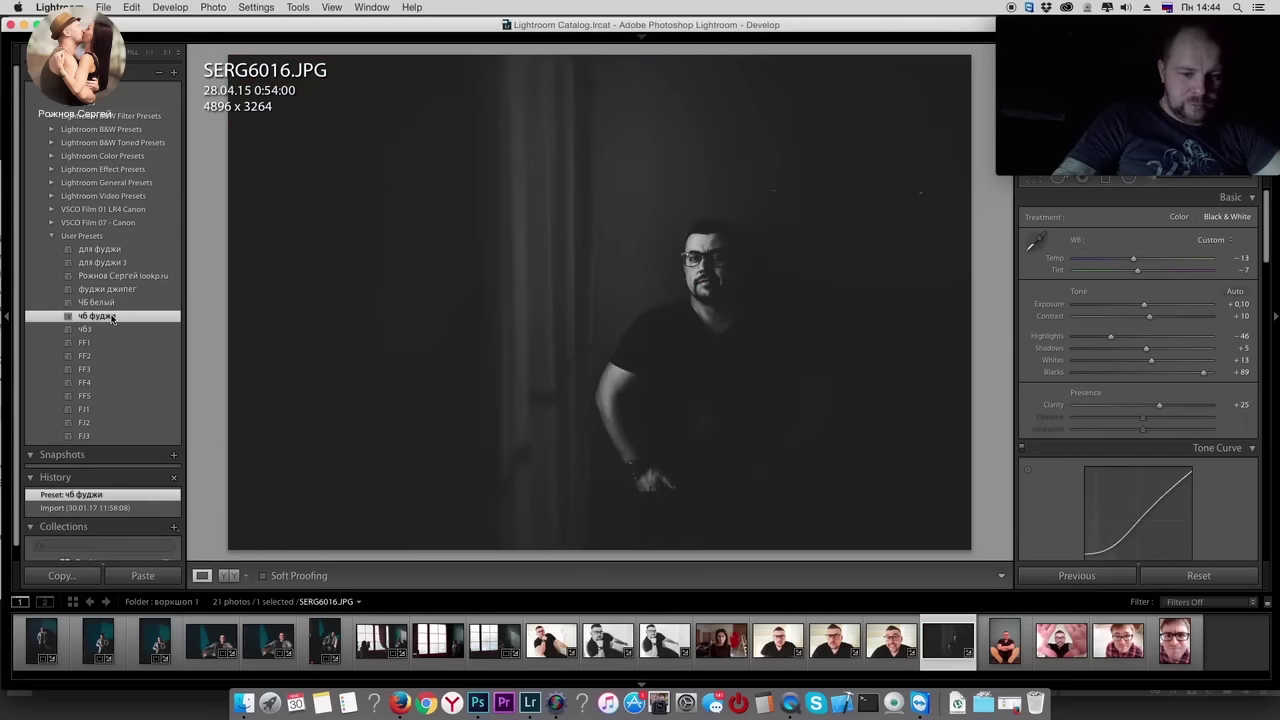
left_click(118, 264)
left_click(110, 290)
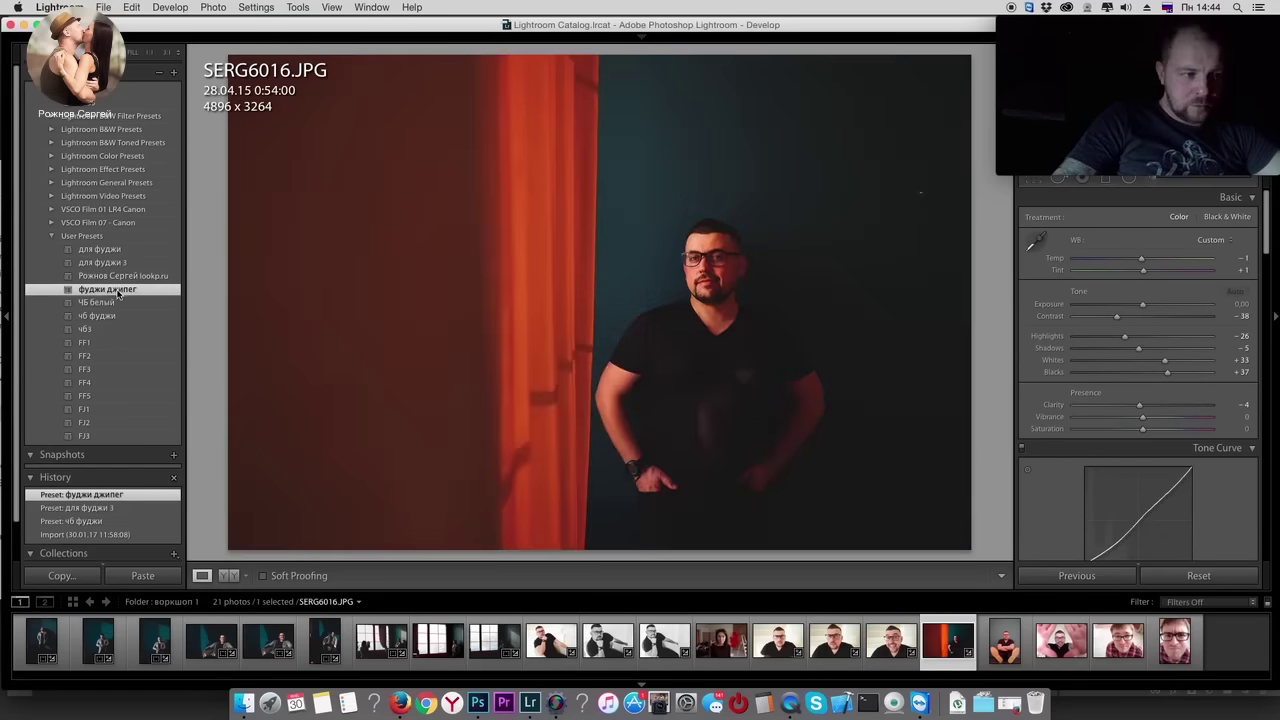
key("backslash")
key("backslash")
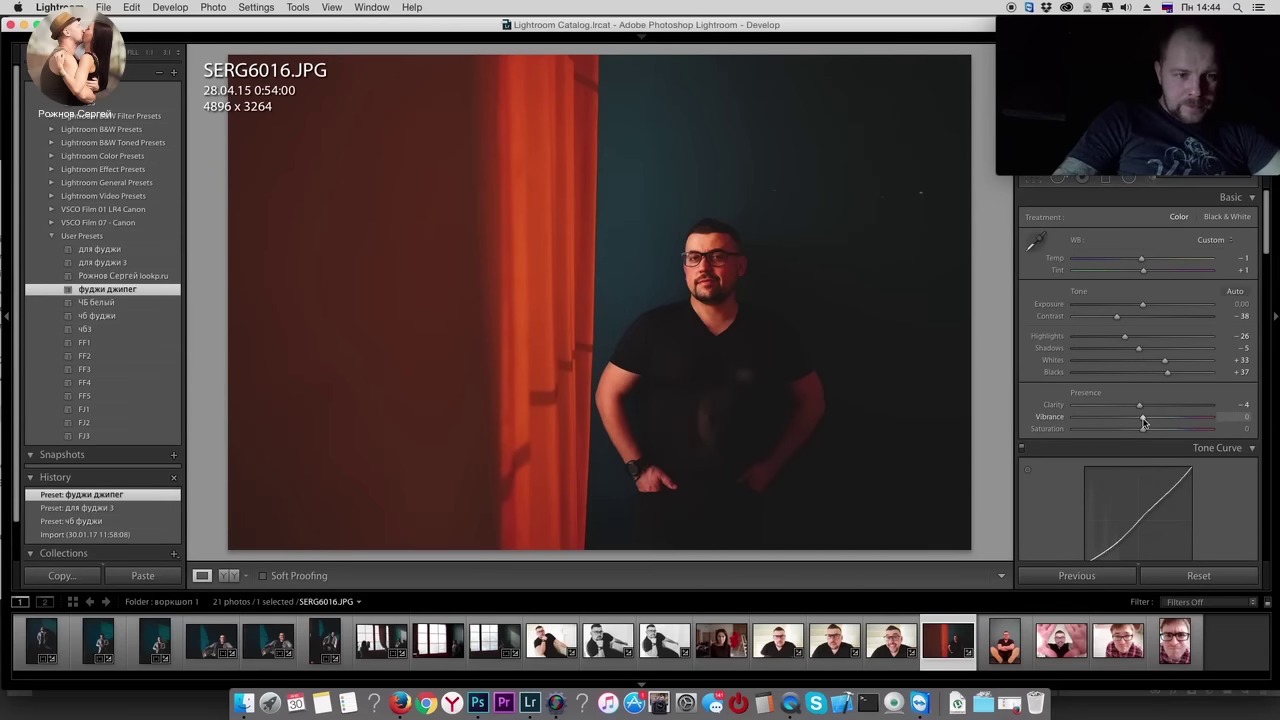
Step: Raise exposure to +0,20 and set highlights to -1
scroll(1143, 422, "down", 2)
scroll(1143, 400, "up", 2)
left_click_drag(1142, 304, 1147, 309)
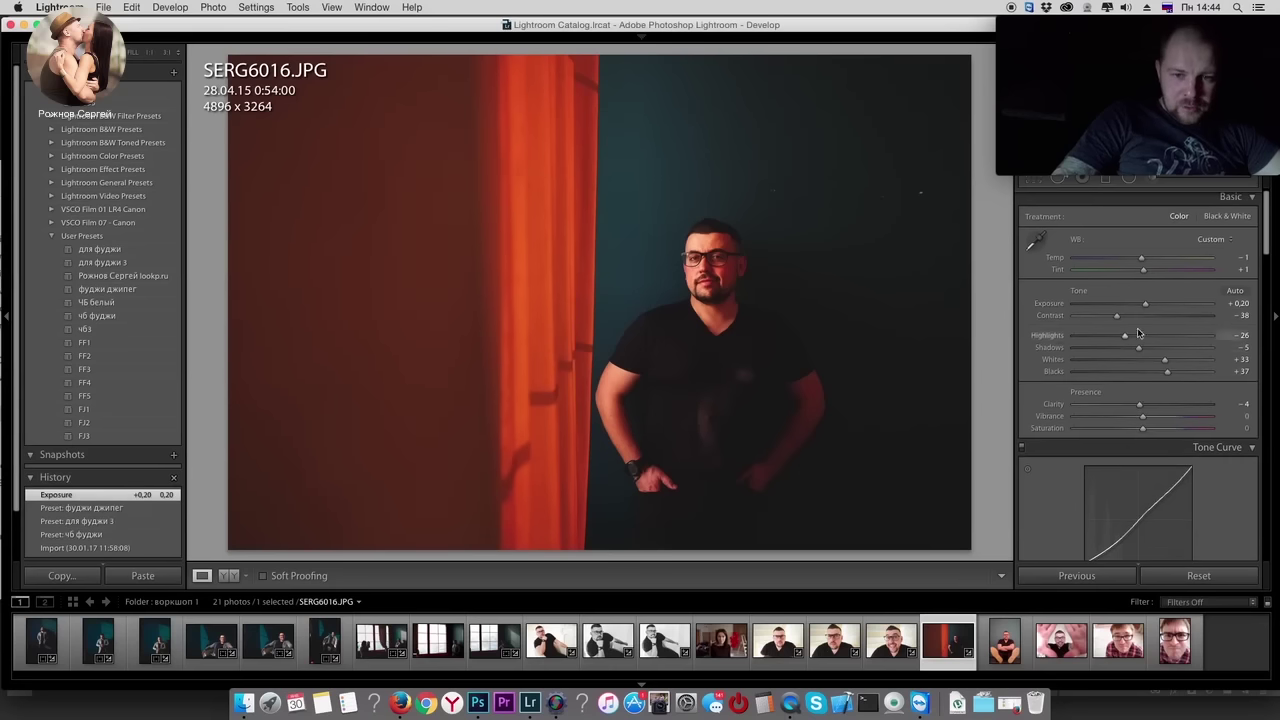
double_click(1143, 338)
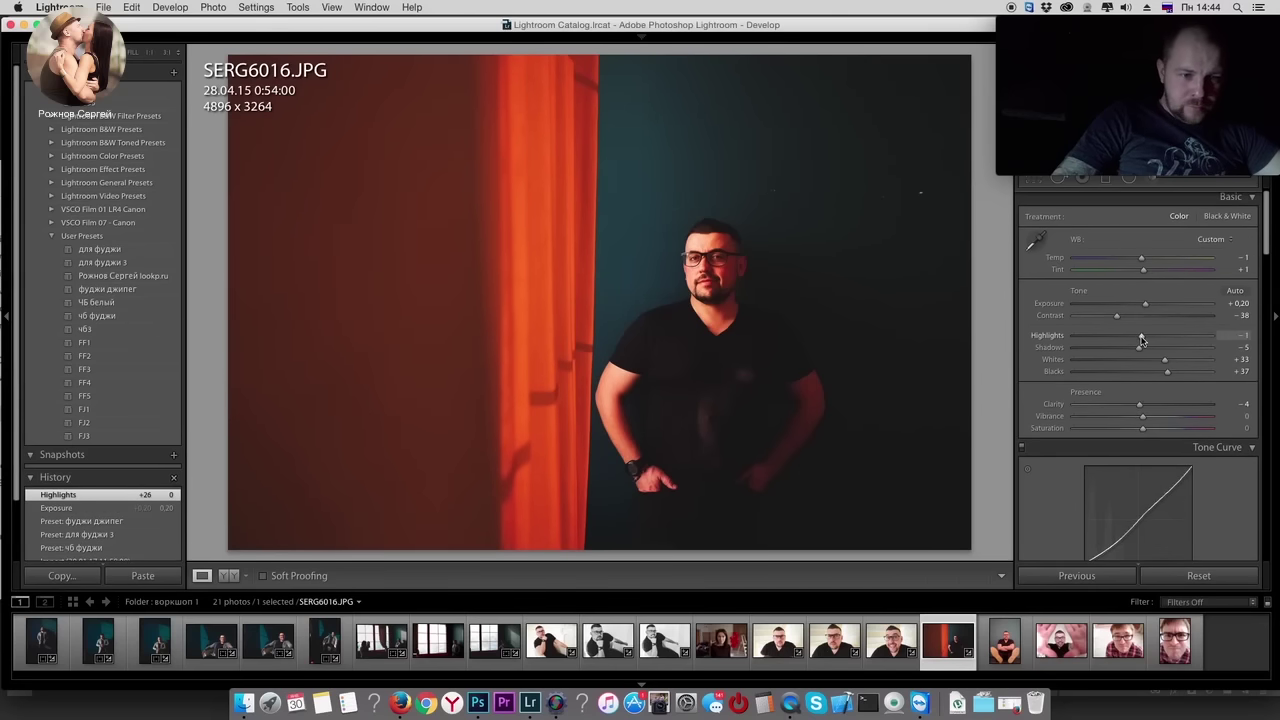
left_click_drag(1142, 340, 1142, 340)
scroll(1201, 503, "down", 5)
Step: In the HSL panel, raise Blue and Aqua saturation to +100 for a vivid teal wall
scroll(1204, 489, "down", 5)
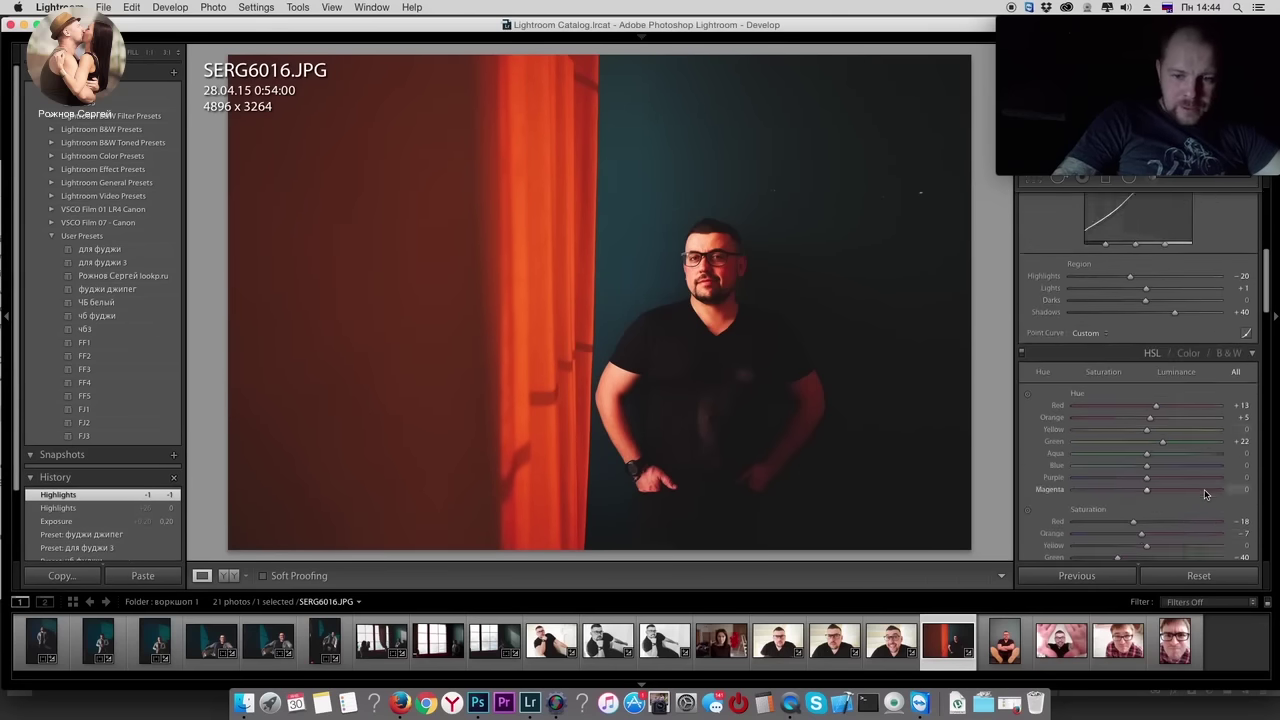
scroll(1204, 489, "down", 3)
scroll(1150, 534, "down", 1)
left_click_drag(1137, 516, 1232, 511)
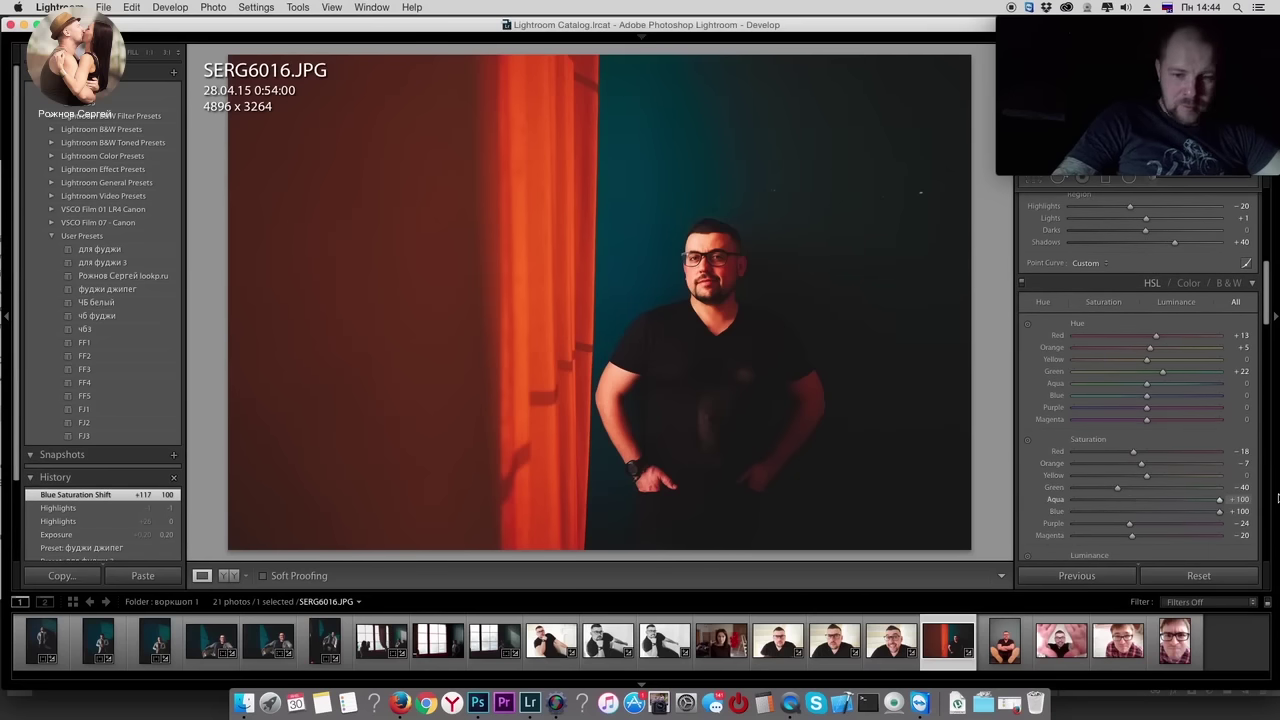
left_click_drag(1276, 498, 1274, 499)
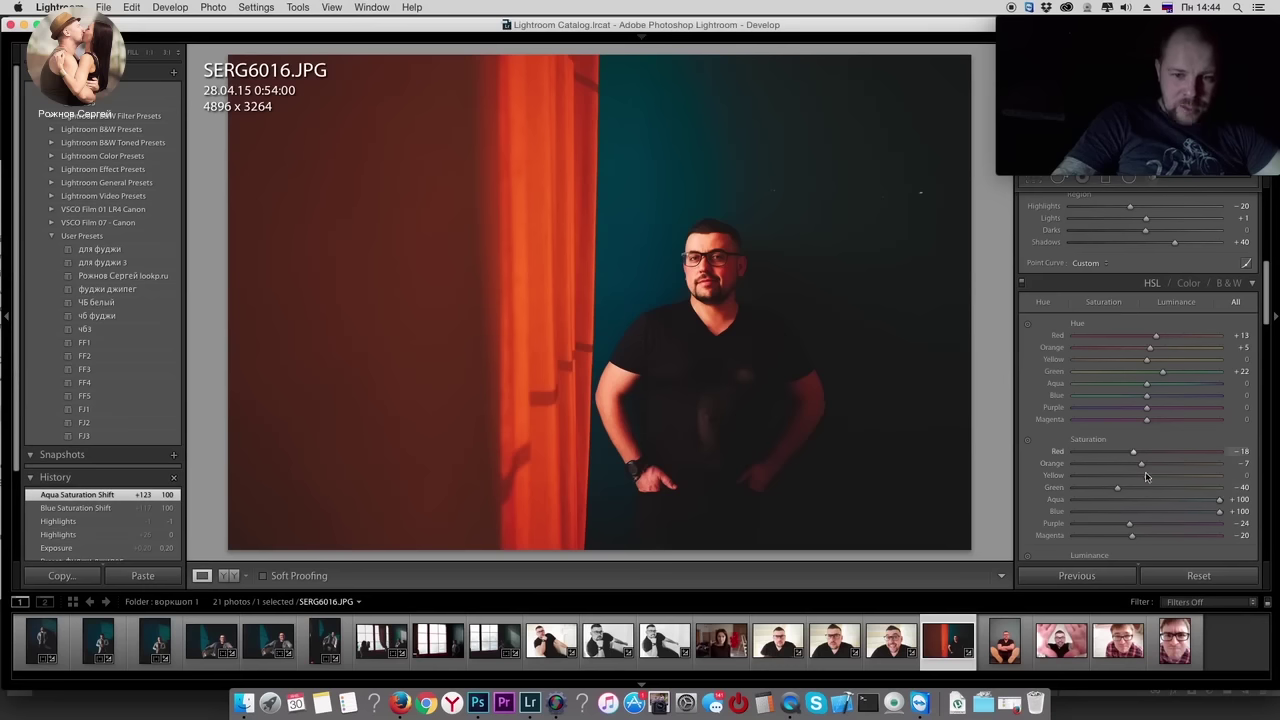
Step: Cut Orange and Red saturation to -30 and Yellow saturation to -7
mouse_move(1135, 468)
left_mouse_down()
mouse_move(1116, 466)
mouse_move(1124, 452)
mouse_move(1133, 476)
left_mouse_up()
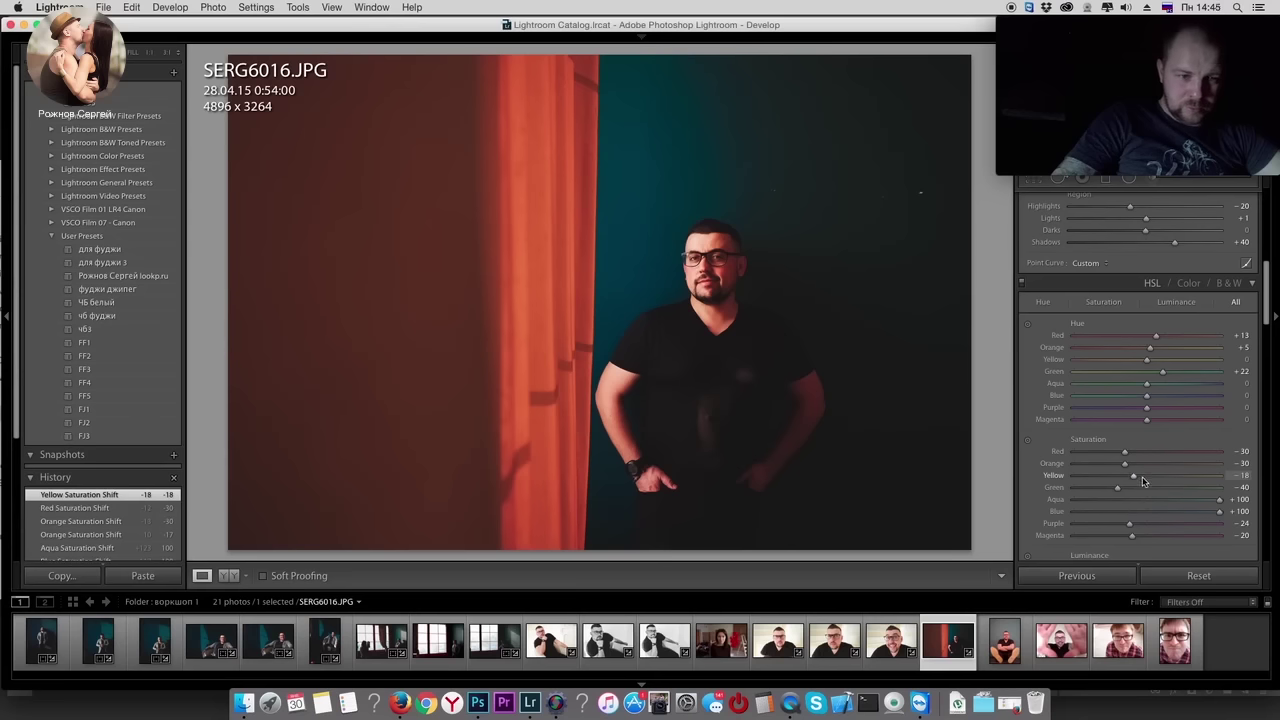
left_click(1141, 477)
scroll(1120, 440, "up", 5)
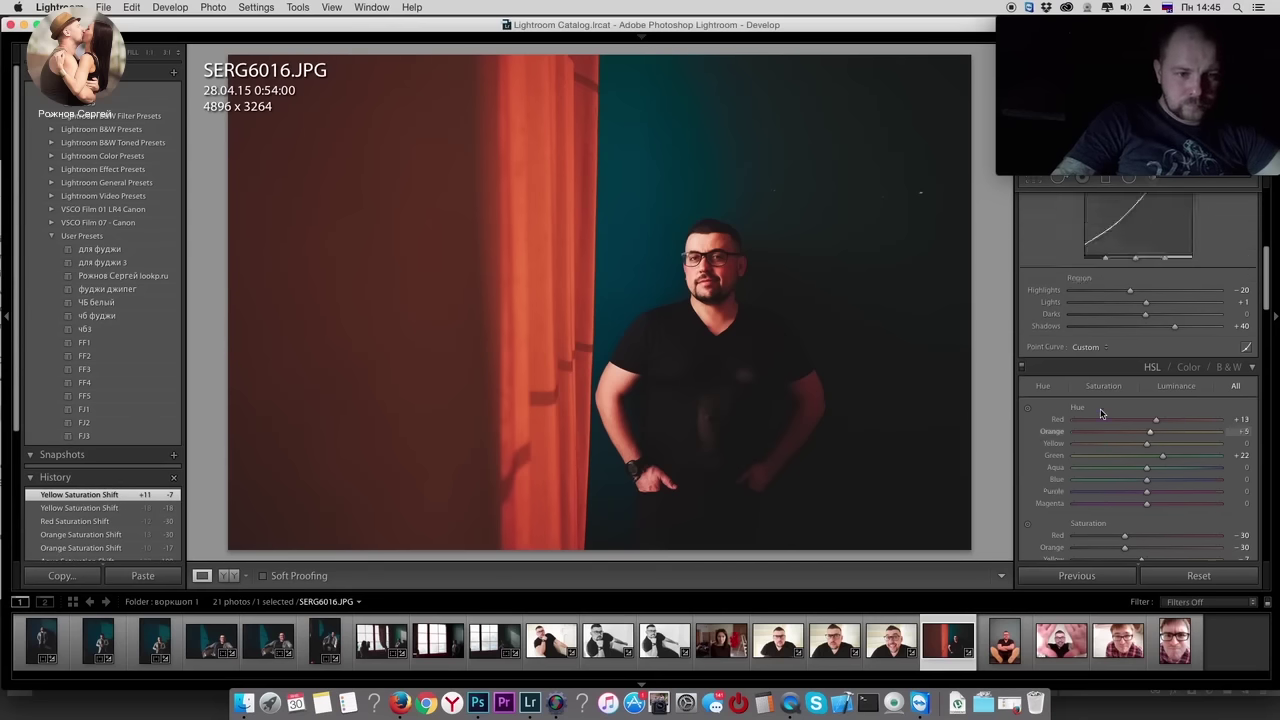
scroll(1101, 413, "up", 5)
scroll(1101, 413, "up", 1)
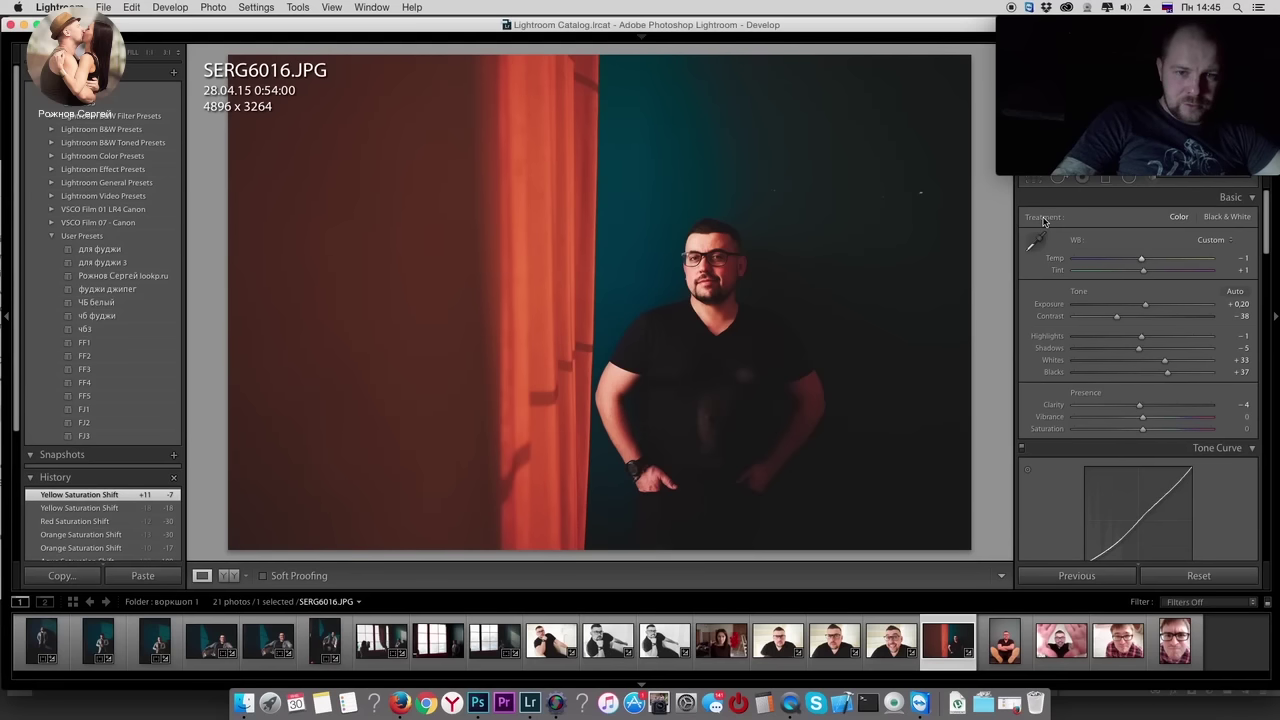
Step: Straighten the photo with a -0.56° crop rotation and compare it with the before view
left_click(1034, 179)
left_click_drag(993, 385, 990, 376)
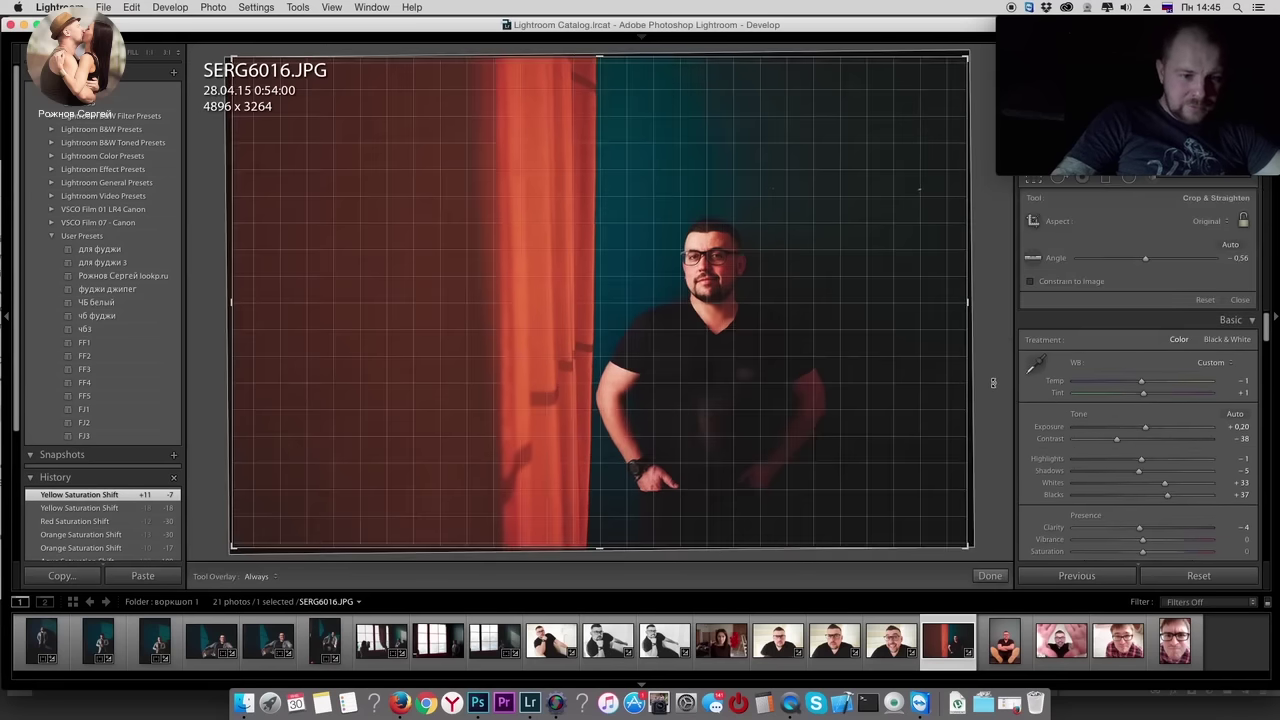
key("Return")
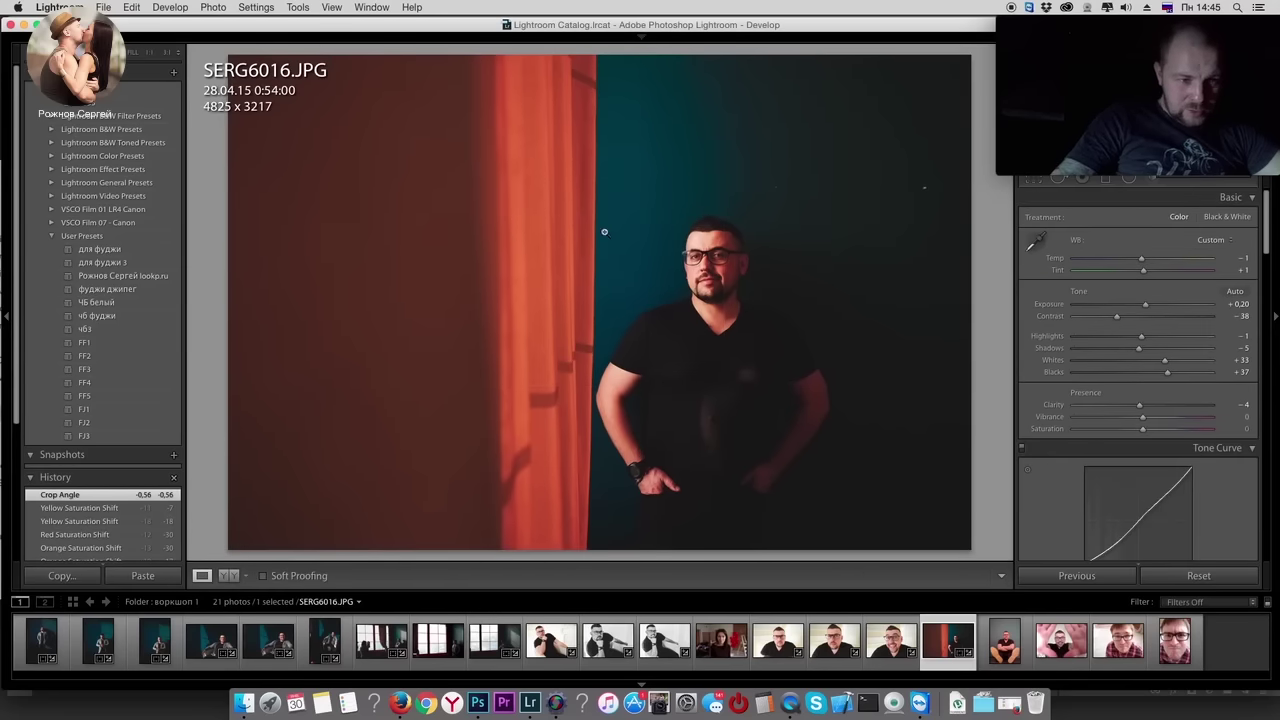
key("backslash")
key("backslash")
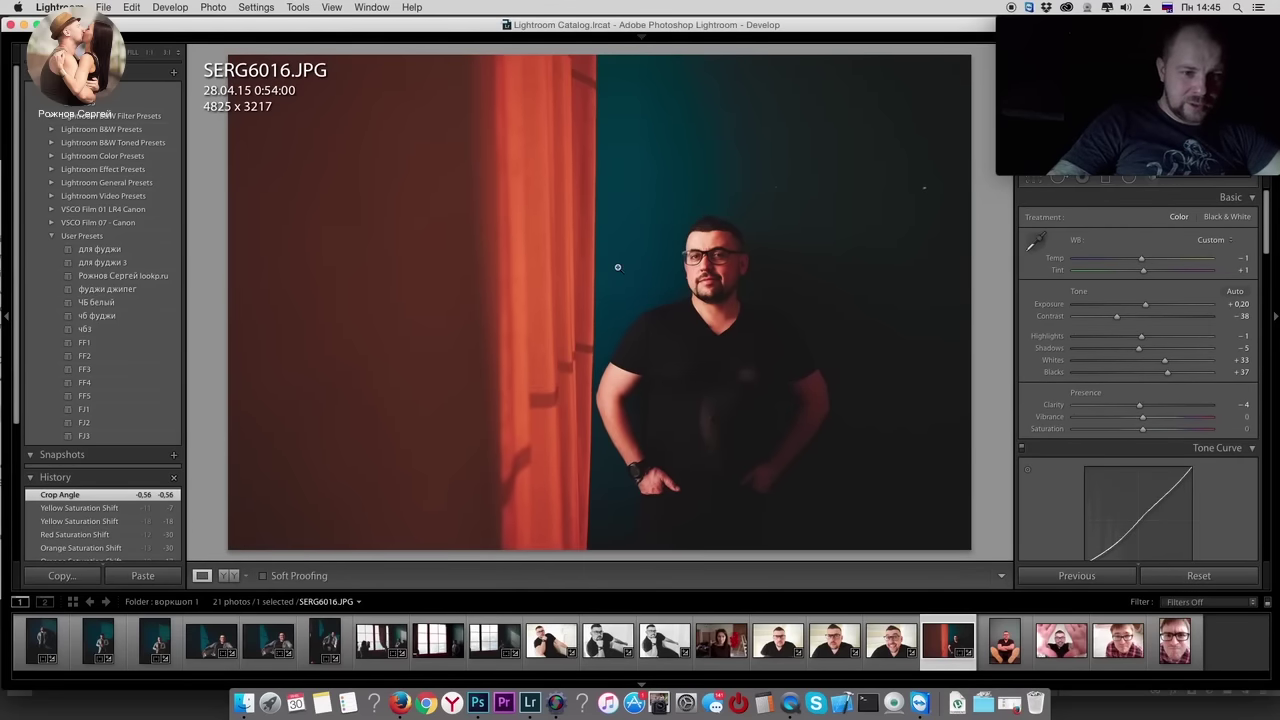
key("backslash")
key("backslash")
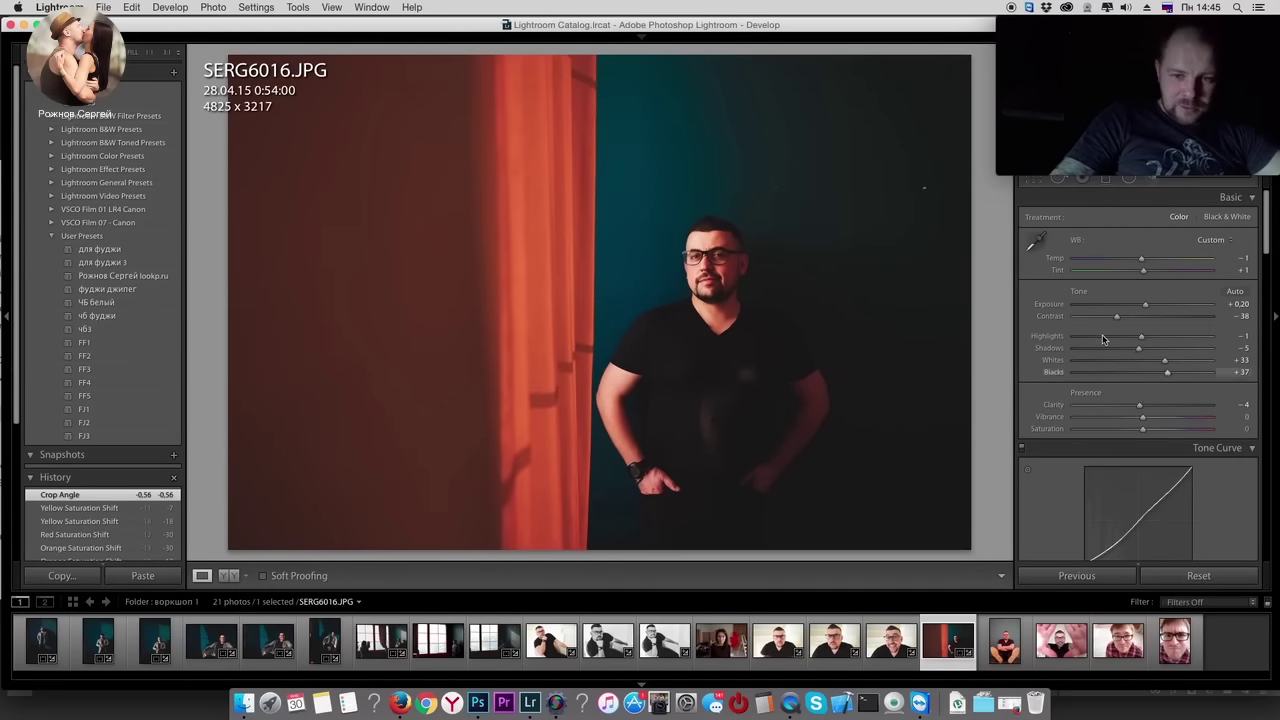
Step: Lower Clarity to -25 for a softer look
left_click_drag(1139, 405, 1125, 407)
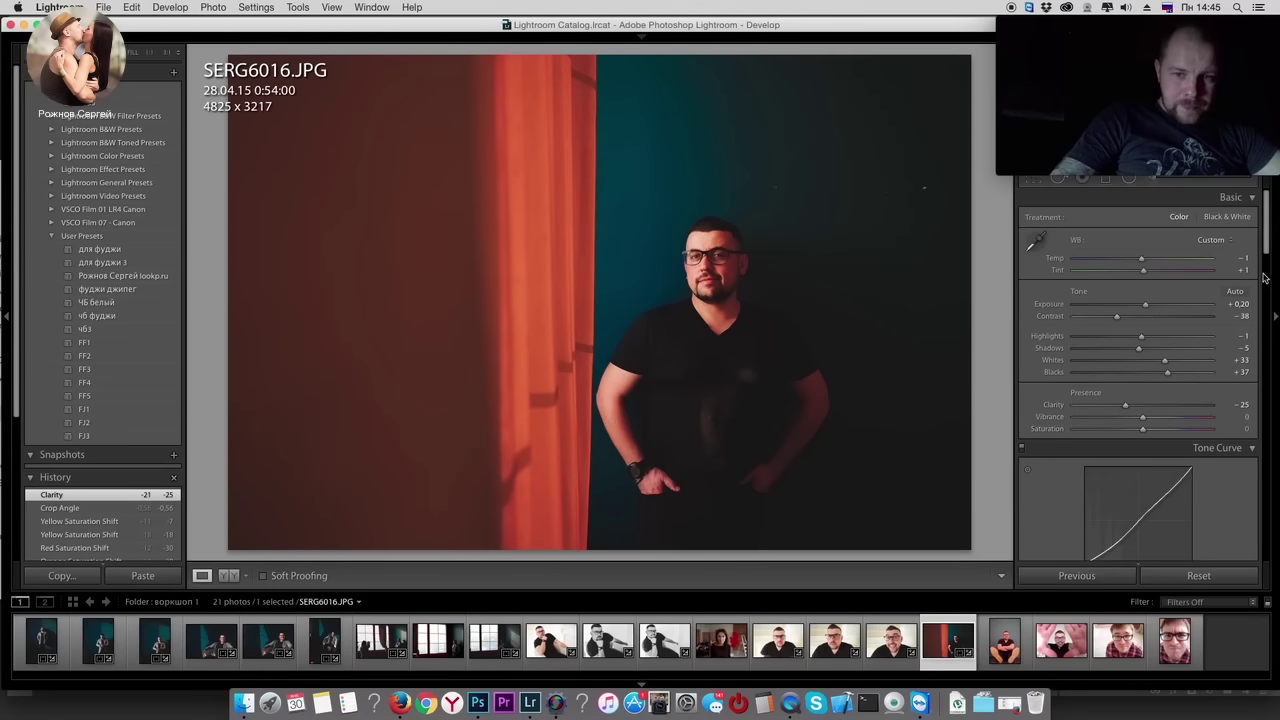
left_click_drag(1267, 236, 1271, 304)
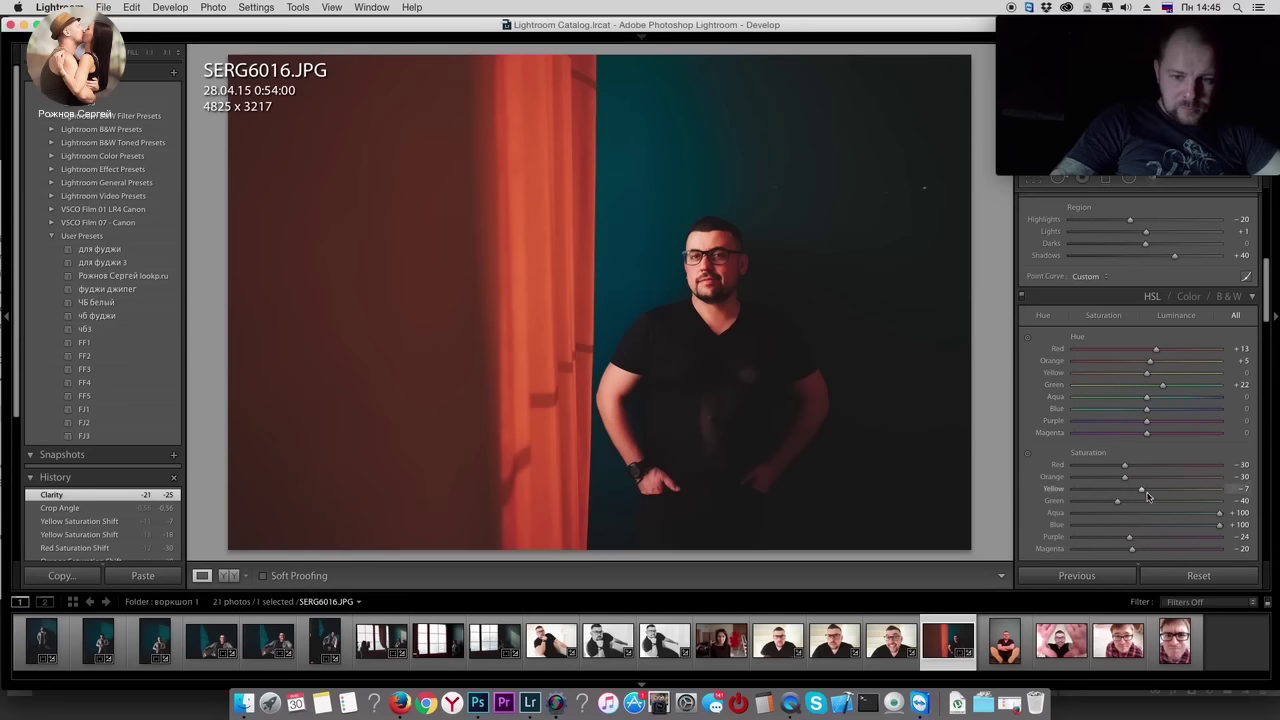
scroll(1155, 480, "down", 3)
scroll(1154, 471, "down", 2)
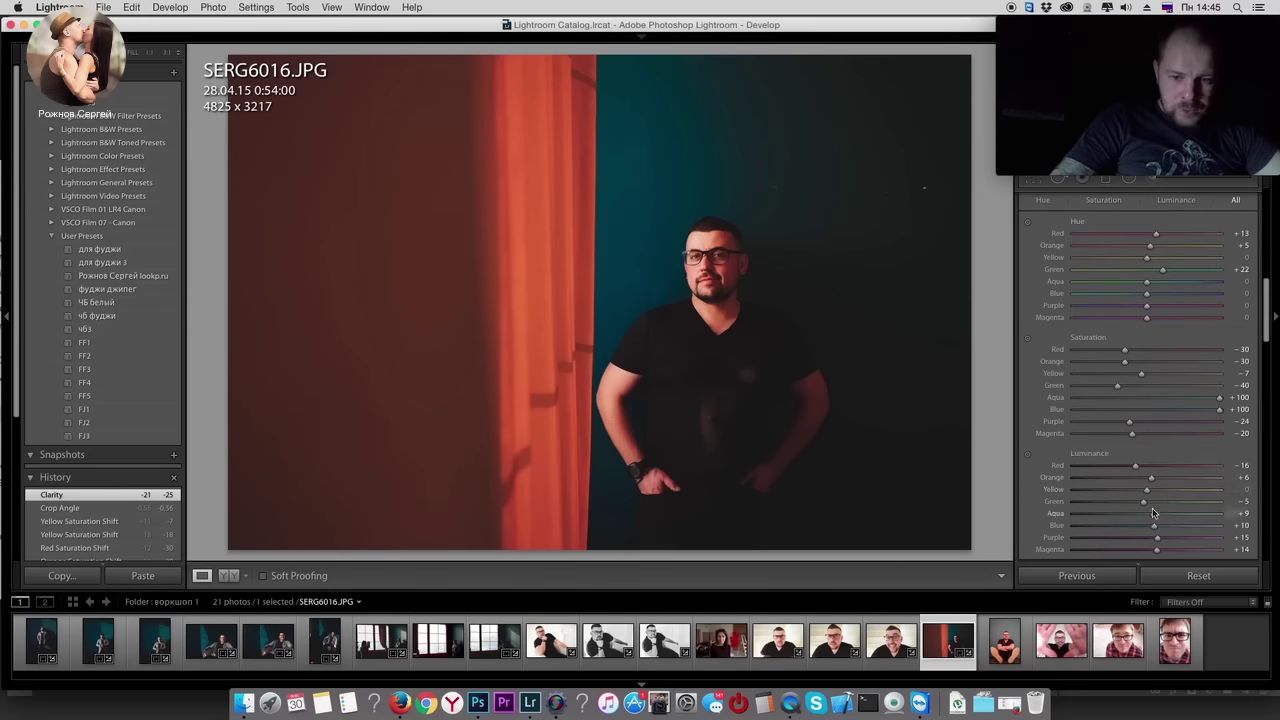
Step: Set Yellow luminance to -4 and Orange luminance to -6, then open the photo's export menu
left_click(1138, 490)
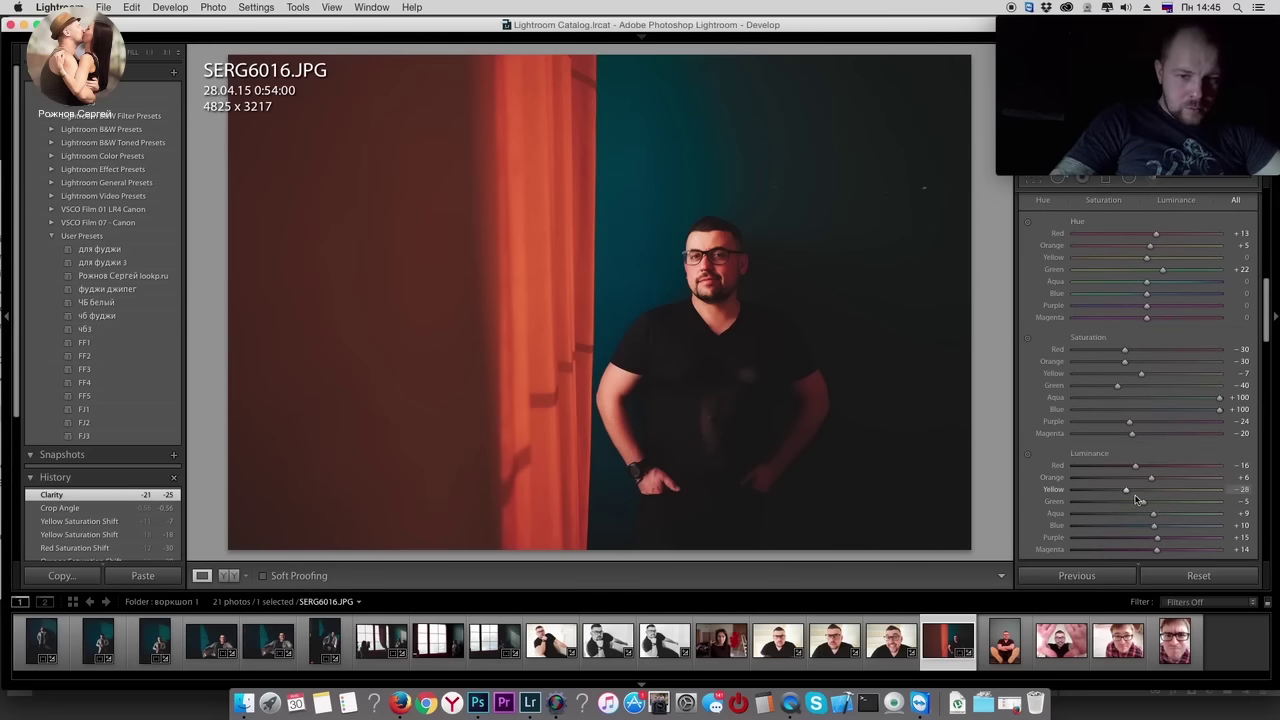
mouse_move(1100, 497)
left_mouse_down()
mouse_move(1133, 474)
mouse_move(1066, 511)
left_mouse_up()
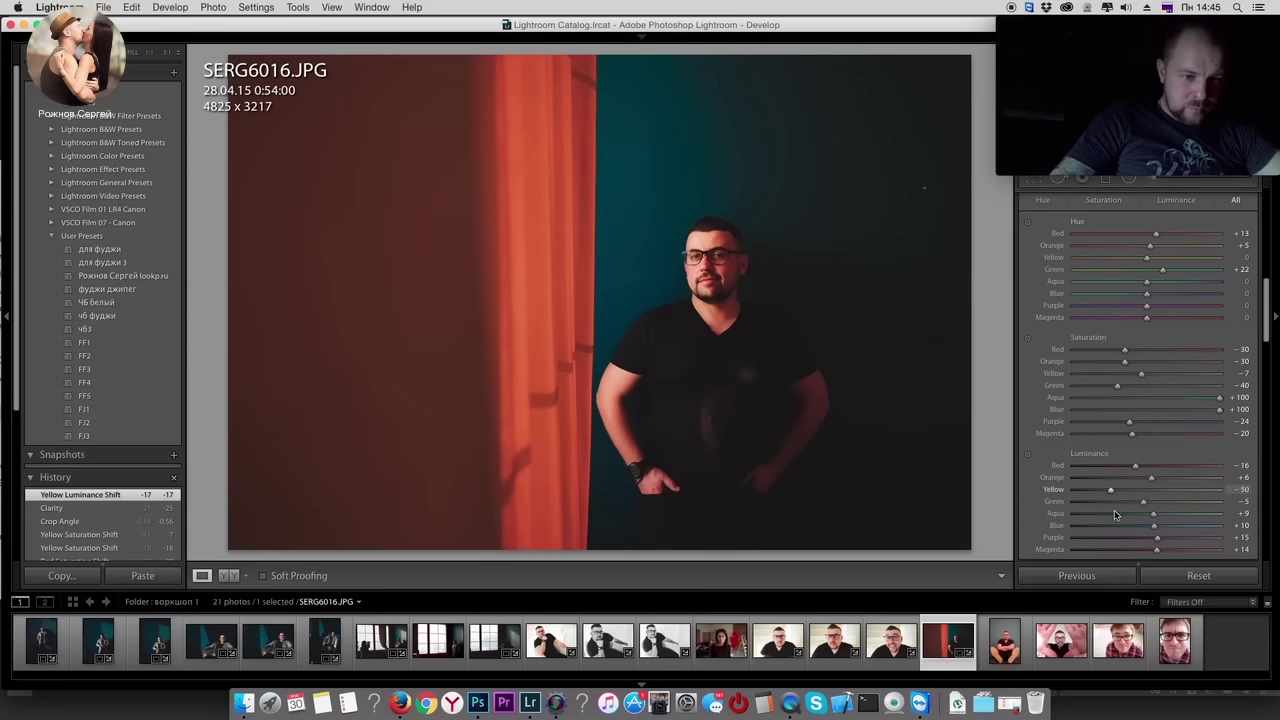
left_click_drag(1014, 511, 1116, 520)
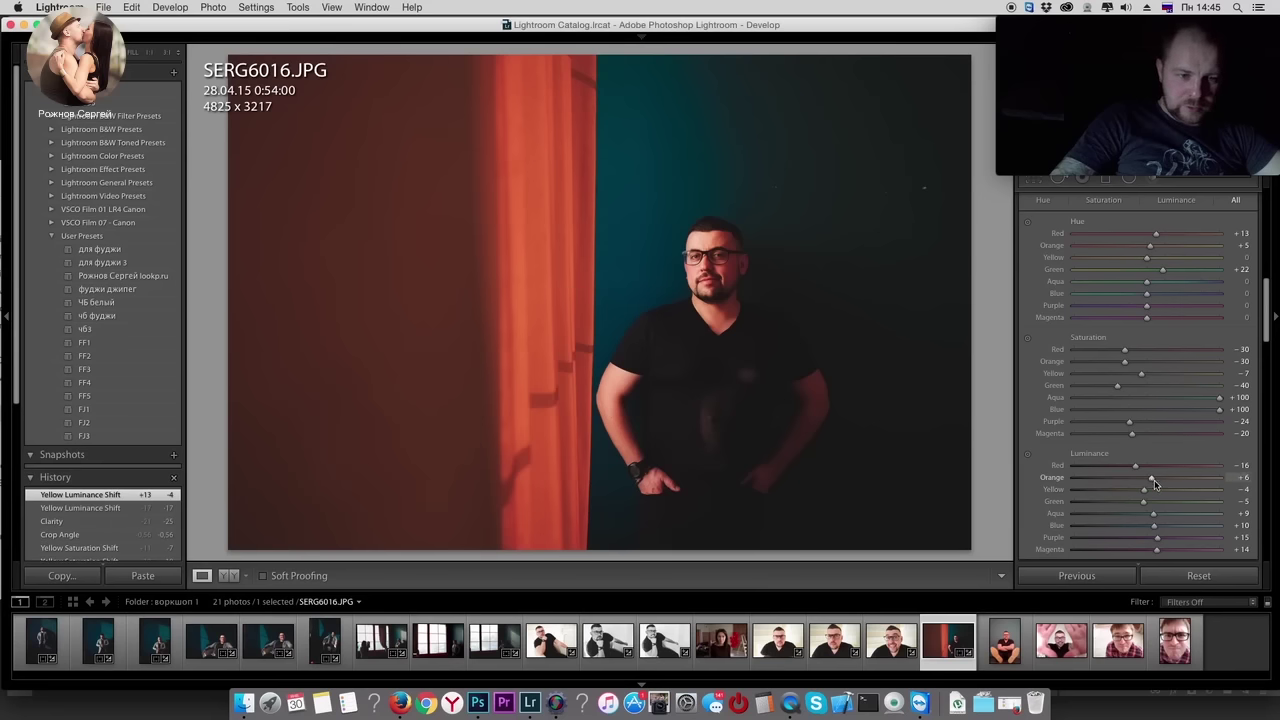
left_click_drag(1151, 477, 1143, 481)
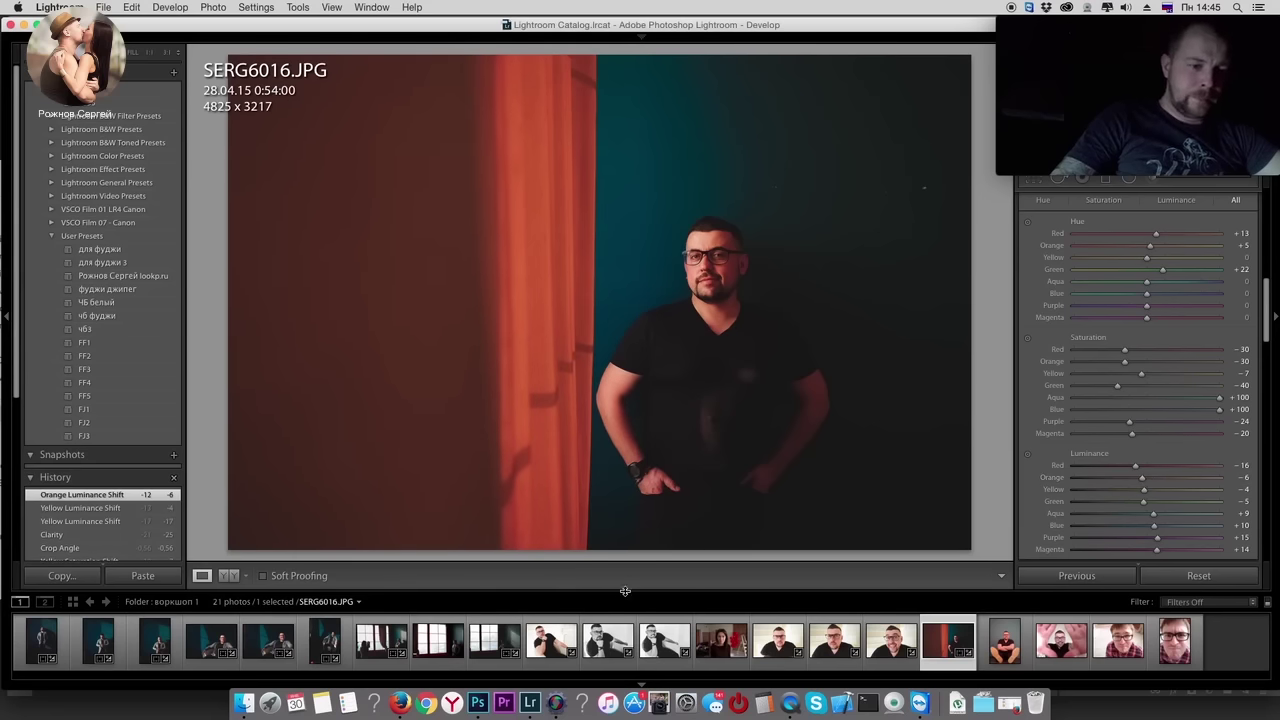
right_click(935, 628)
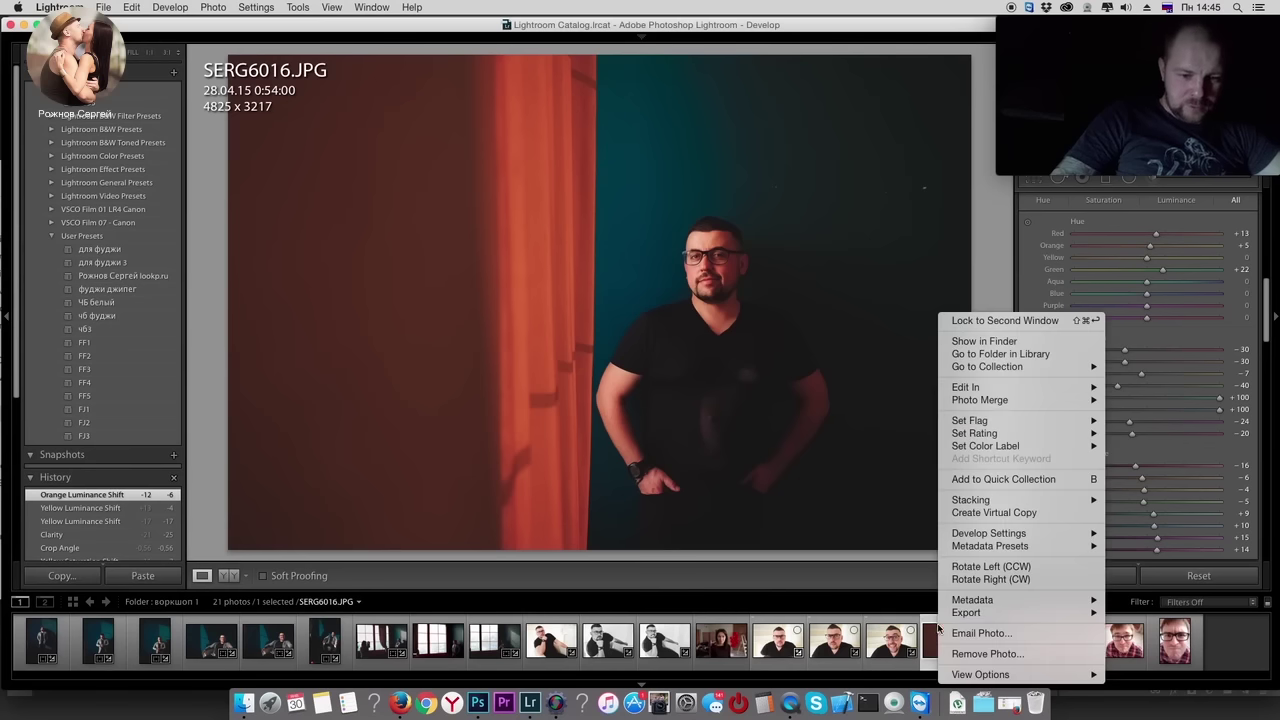
mouse_move(1018, 612)
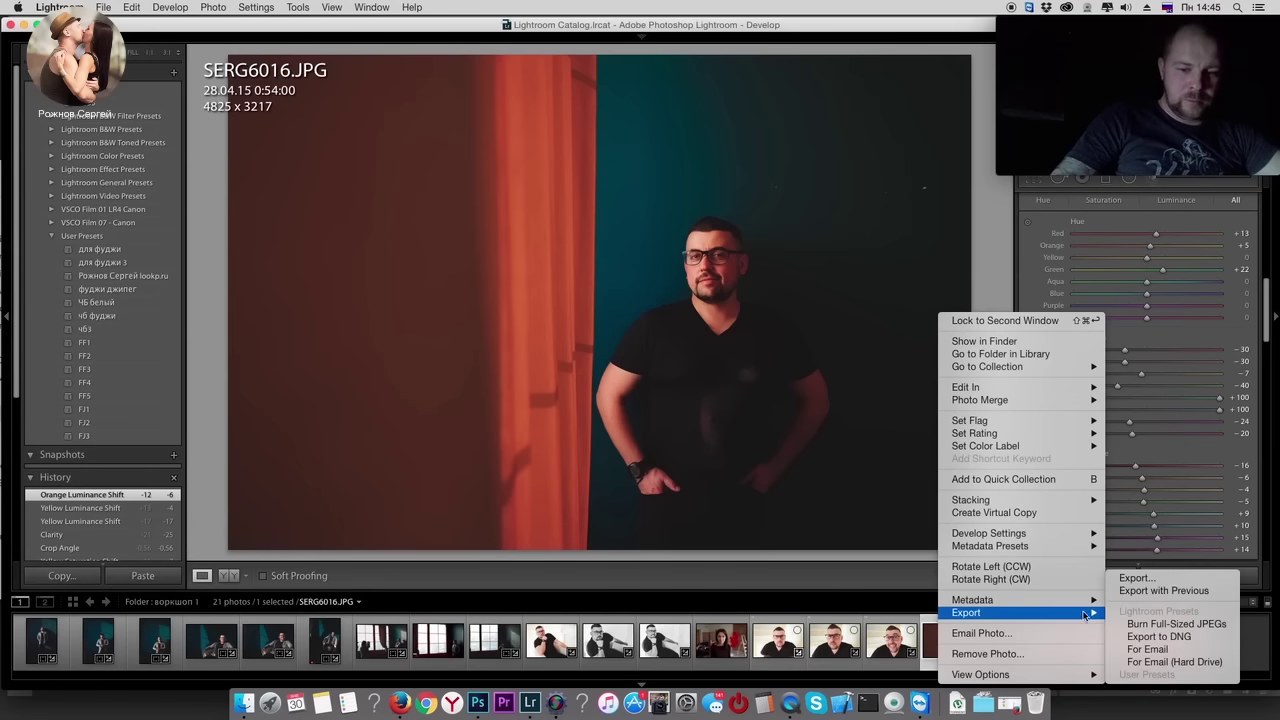
Step: Export the curtain photo into Photoshop and crop the portrait
left_click(1130, 574)
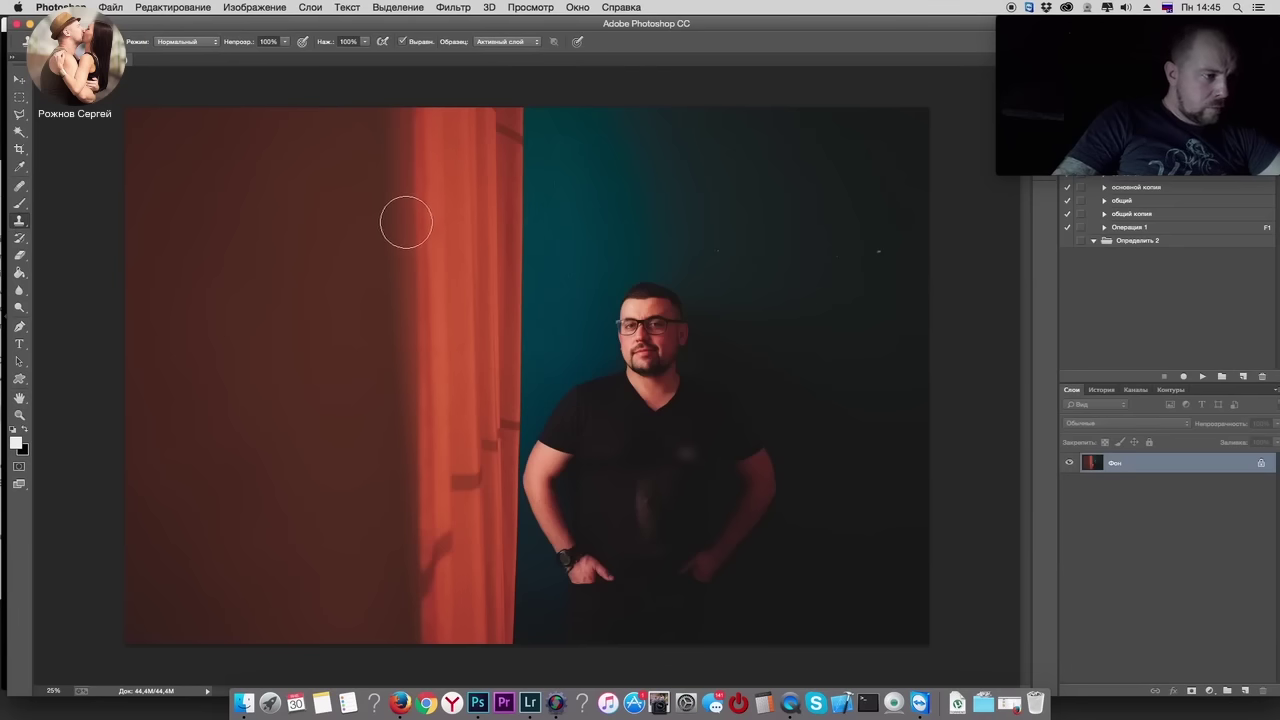
right_click(735, 243)
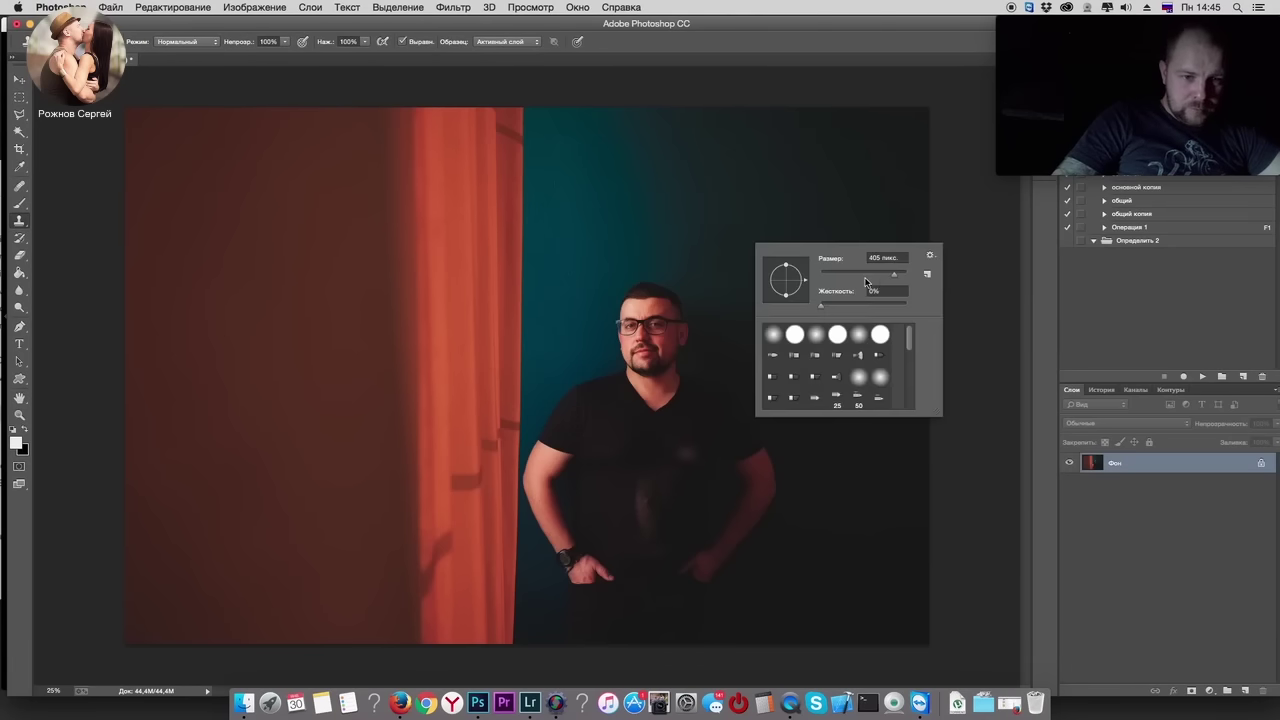
key("Return")
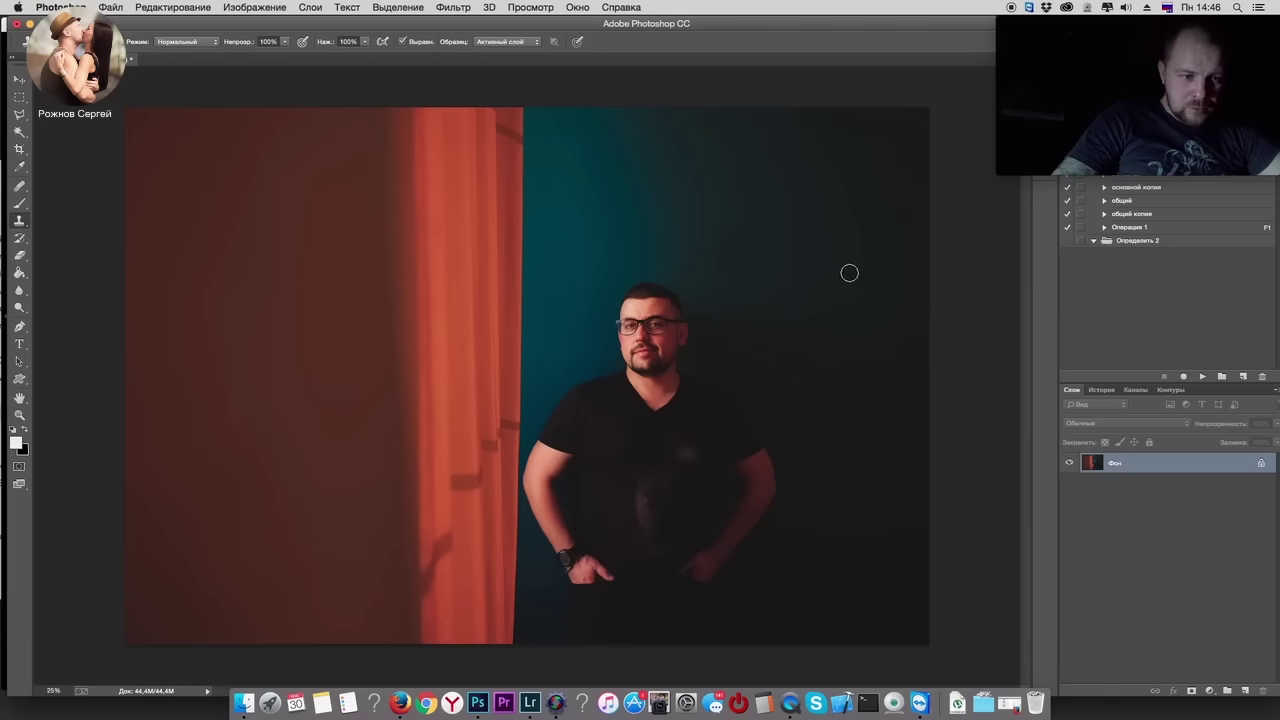
key("c")
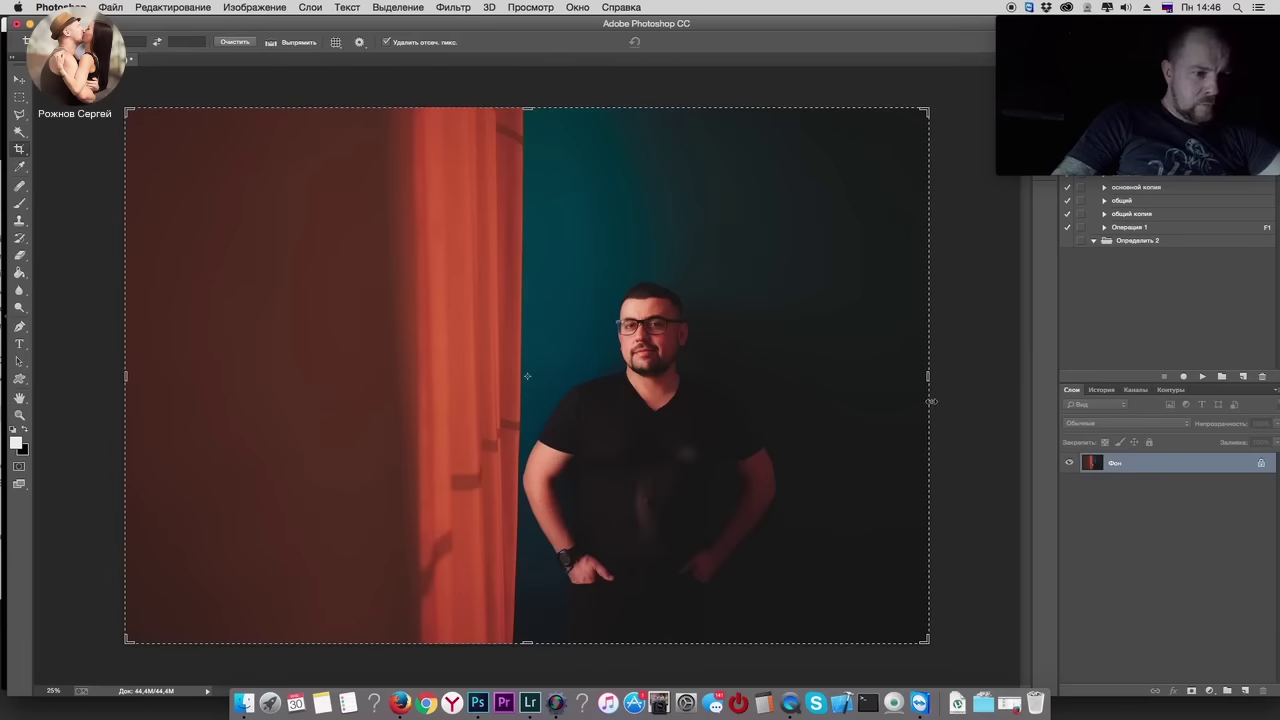
key("Return")
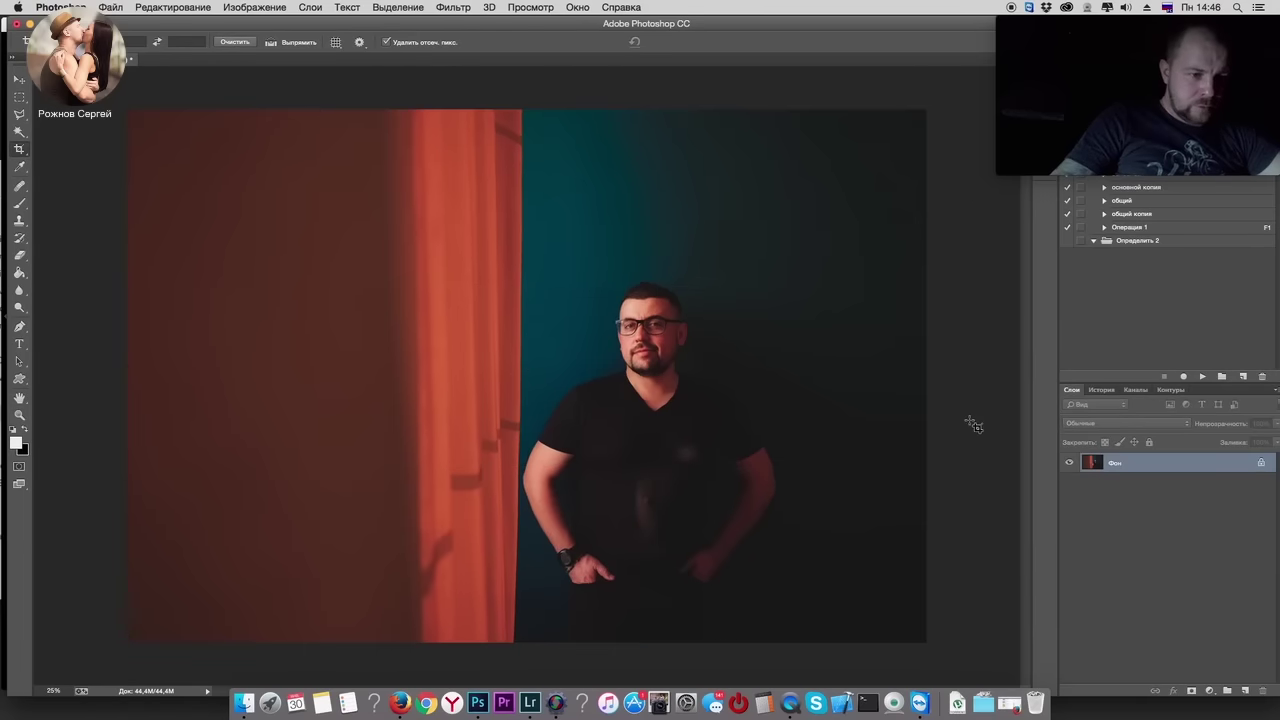
Step: Duplicate the layer and desaturate the copy to -100 with Hue/Saturation
key("ctrl+j")
key("ctrl+u")
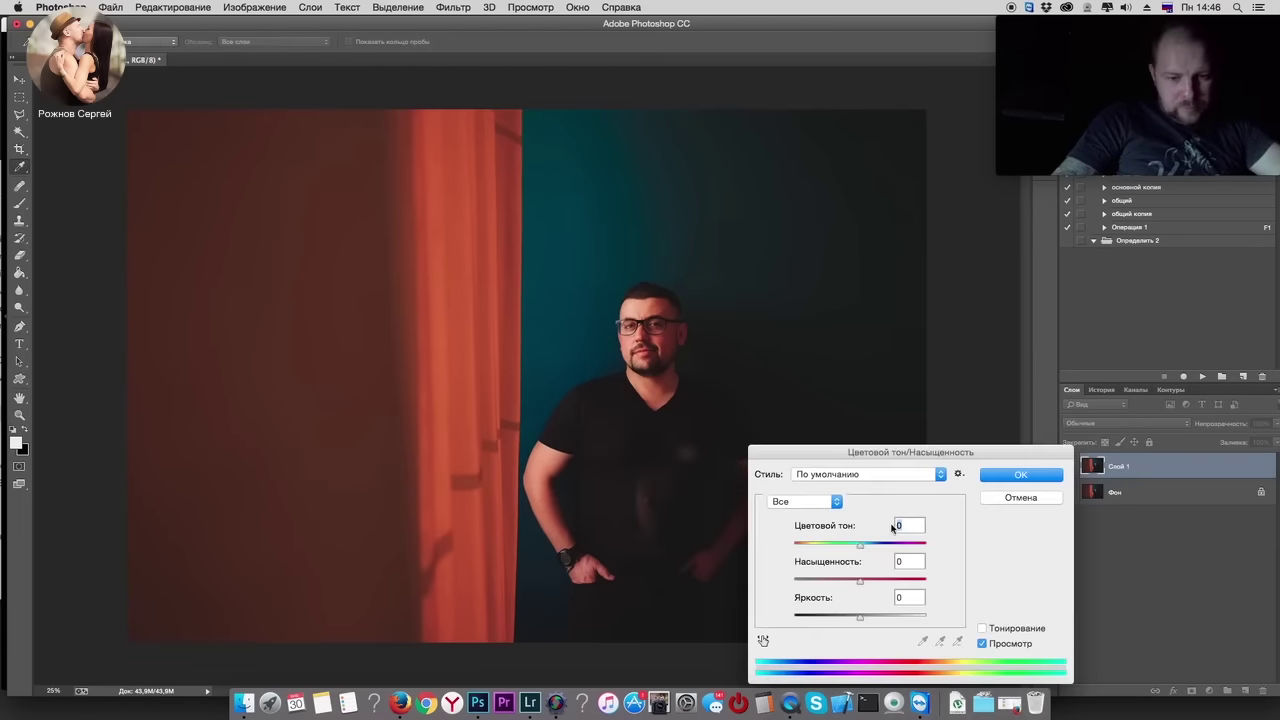
left_click_drag(859, 580, 794, 580)
left_click(1020, 474)
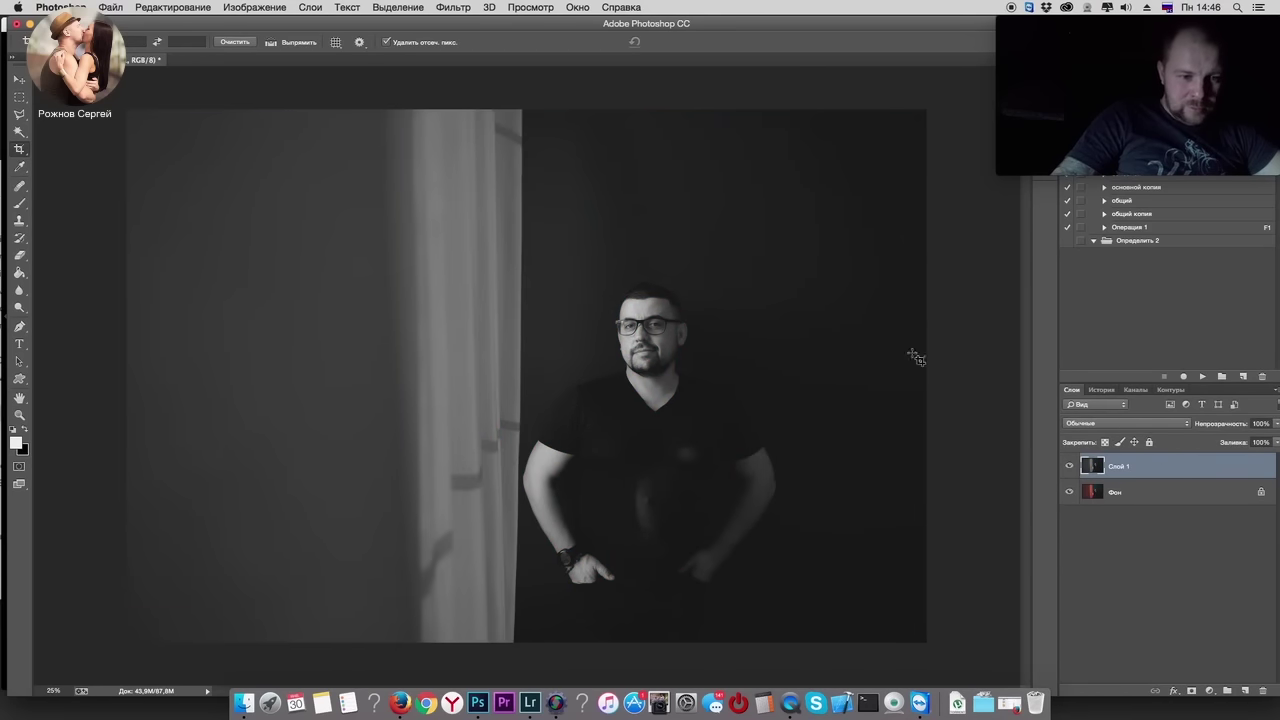
Step: Blend the grey copy as Soft Light at 35% opacity and merge it down
left_click(1156, 431)
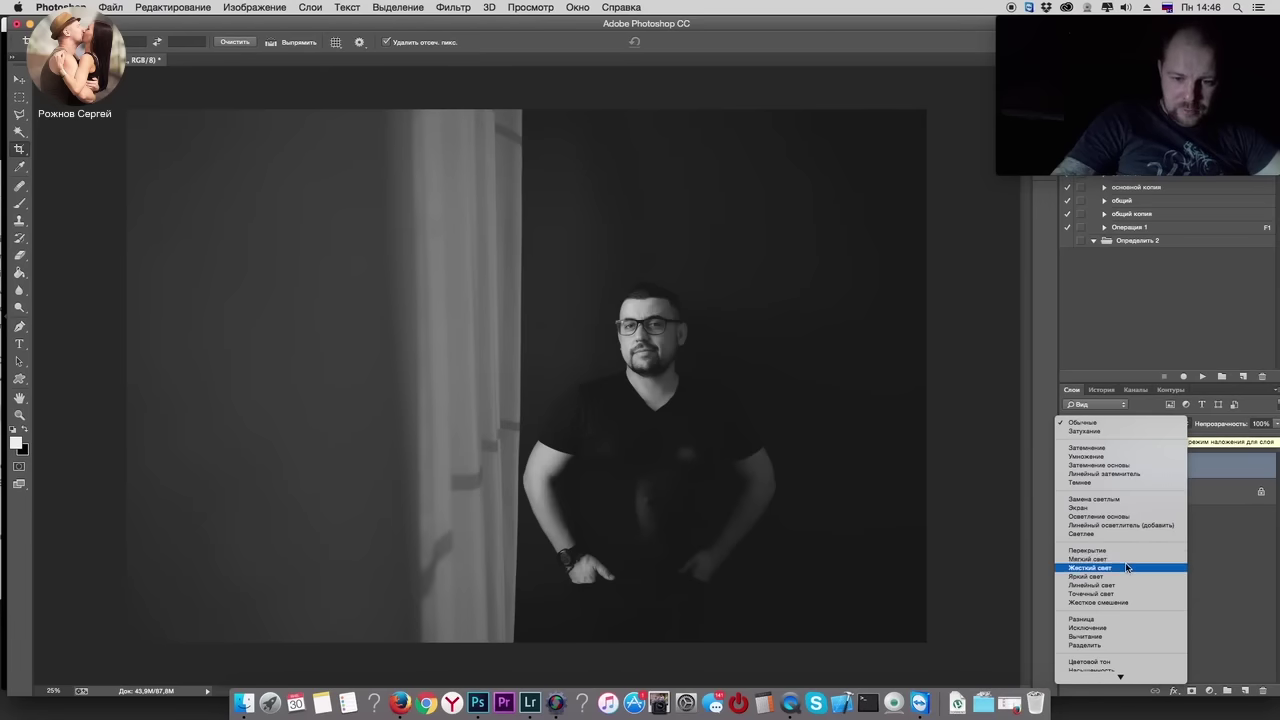
left_click(1160, 558)
left_click(1276, 424)
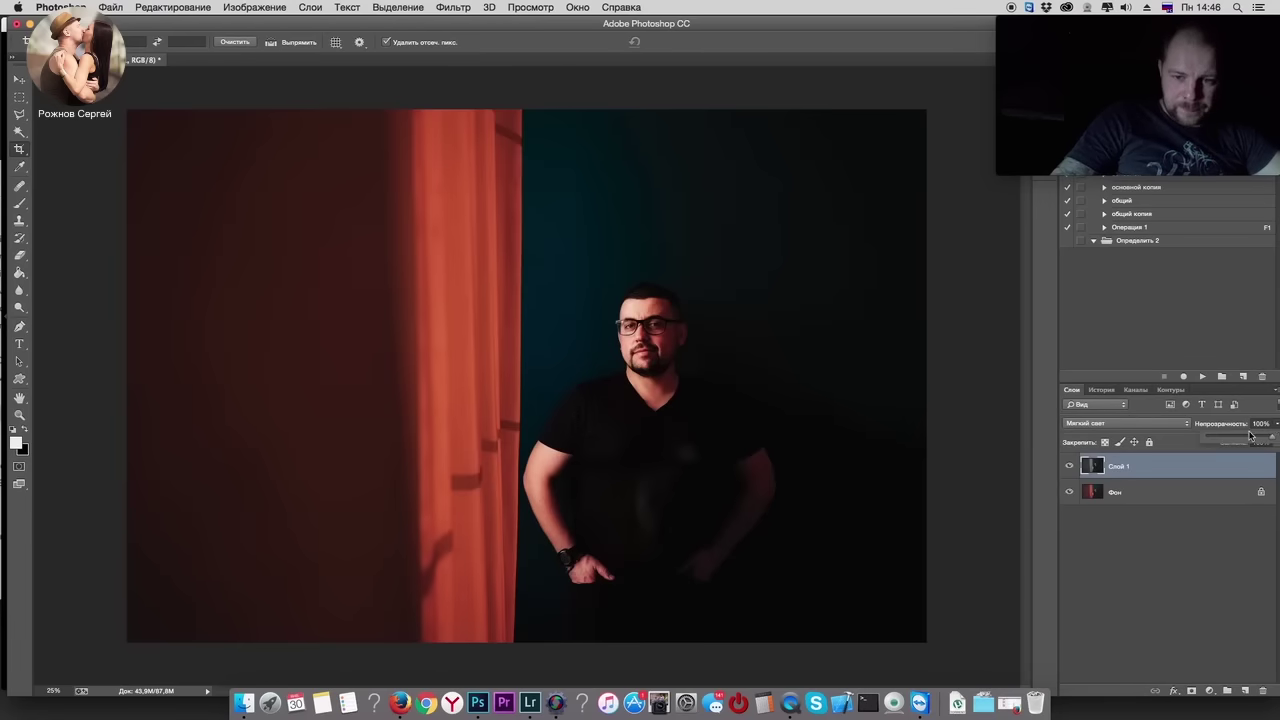
left_click(1231, 441)
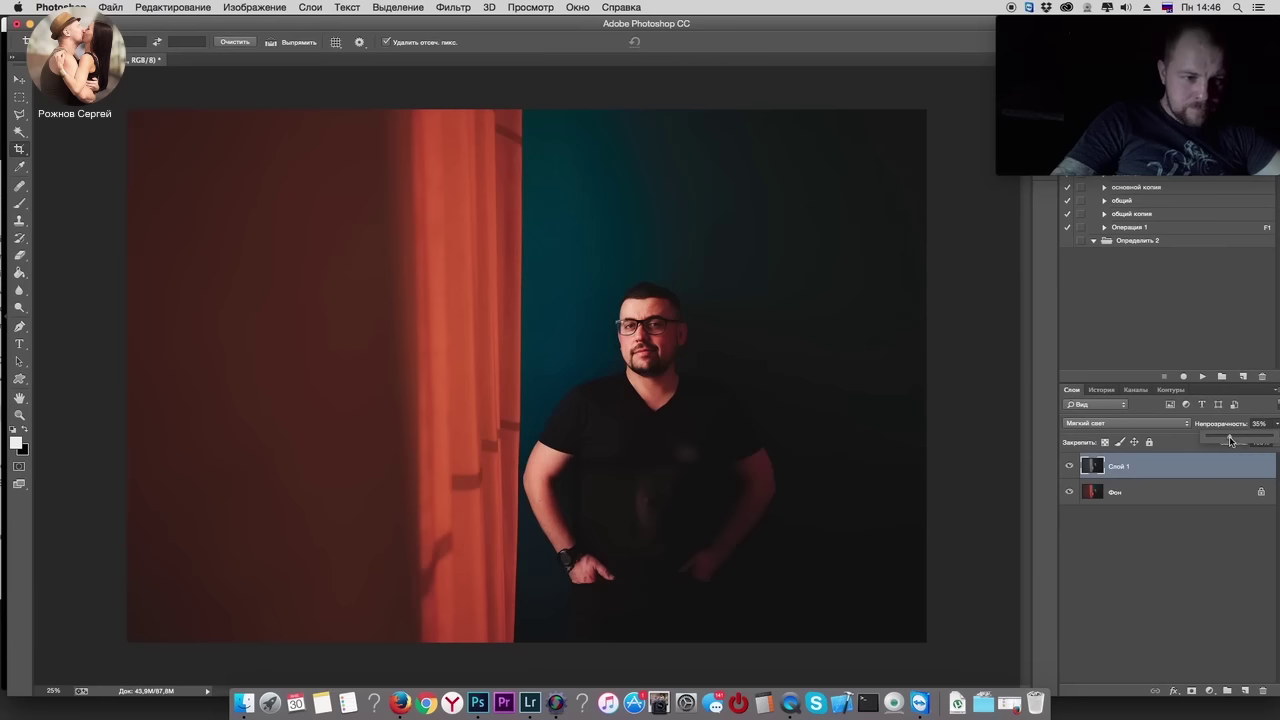
key("ctrl+e")
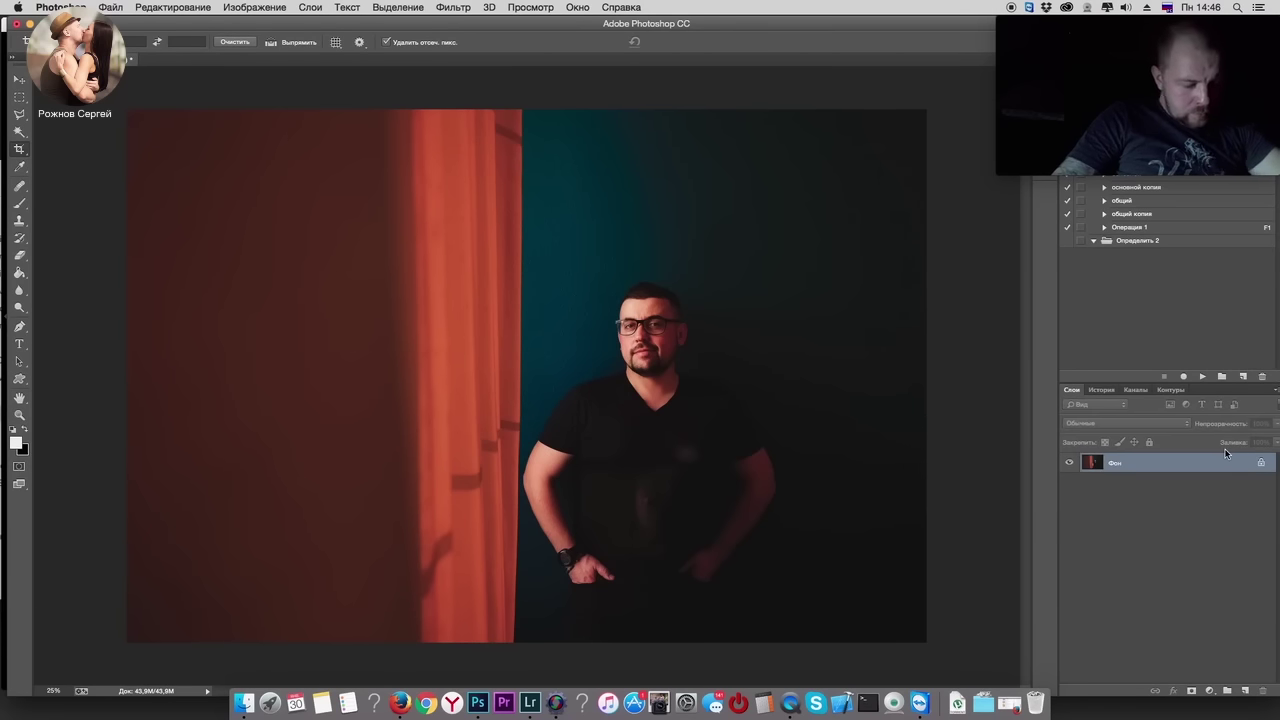
Step: Duplicate the background and desaturate the copy to black and white
key("ctrl+j")
key("ctrl+u")
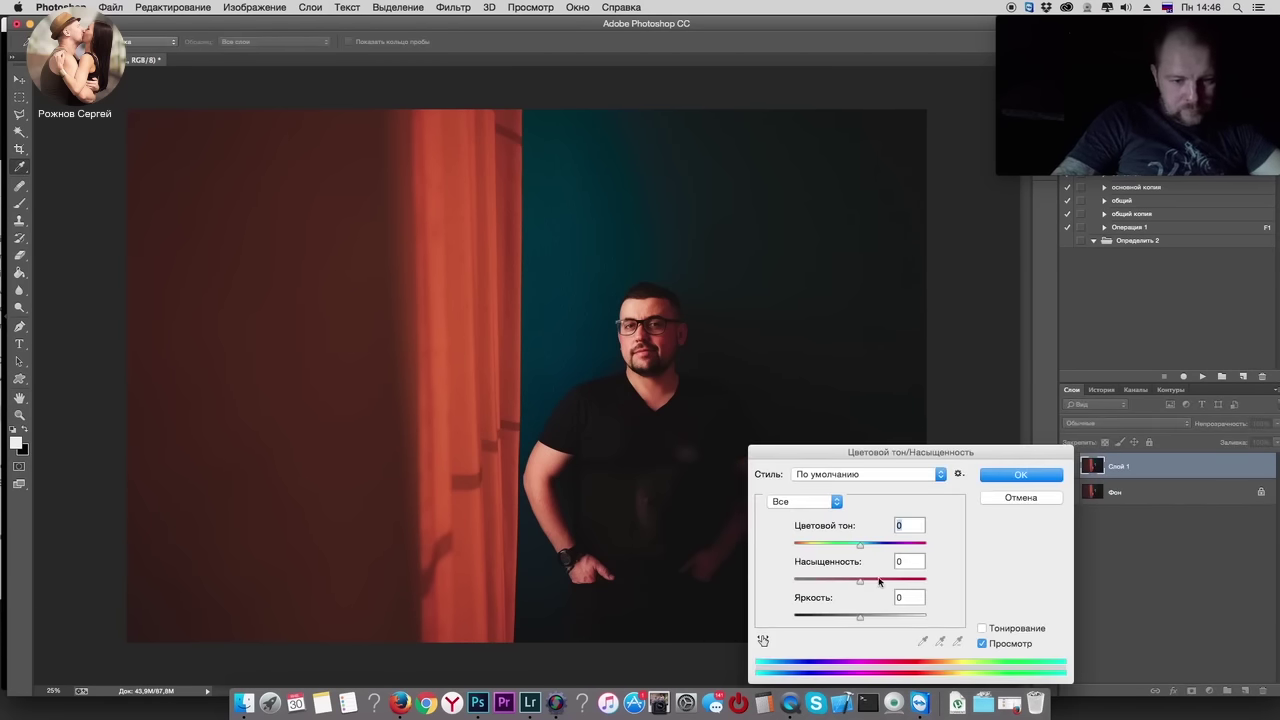
left_click_drag(879, 582, 790, 580)
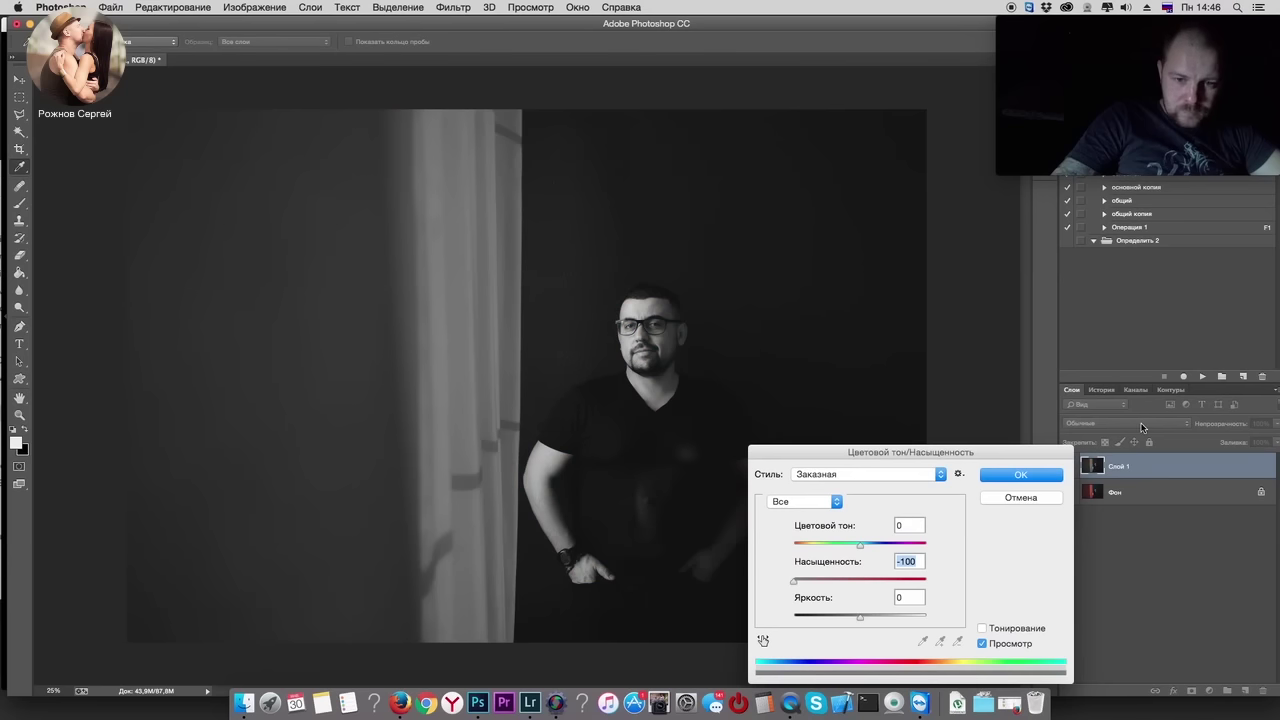
left_click(1021, 475)
Step: Set the grey copy to Multiply at 57% opacity and add a black layer mask
left_click(1125, 423)
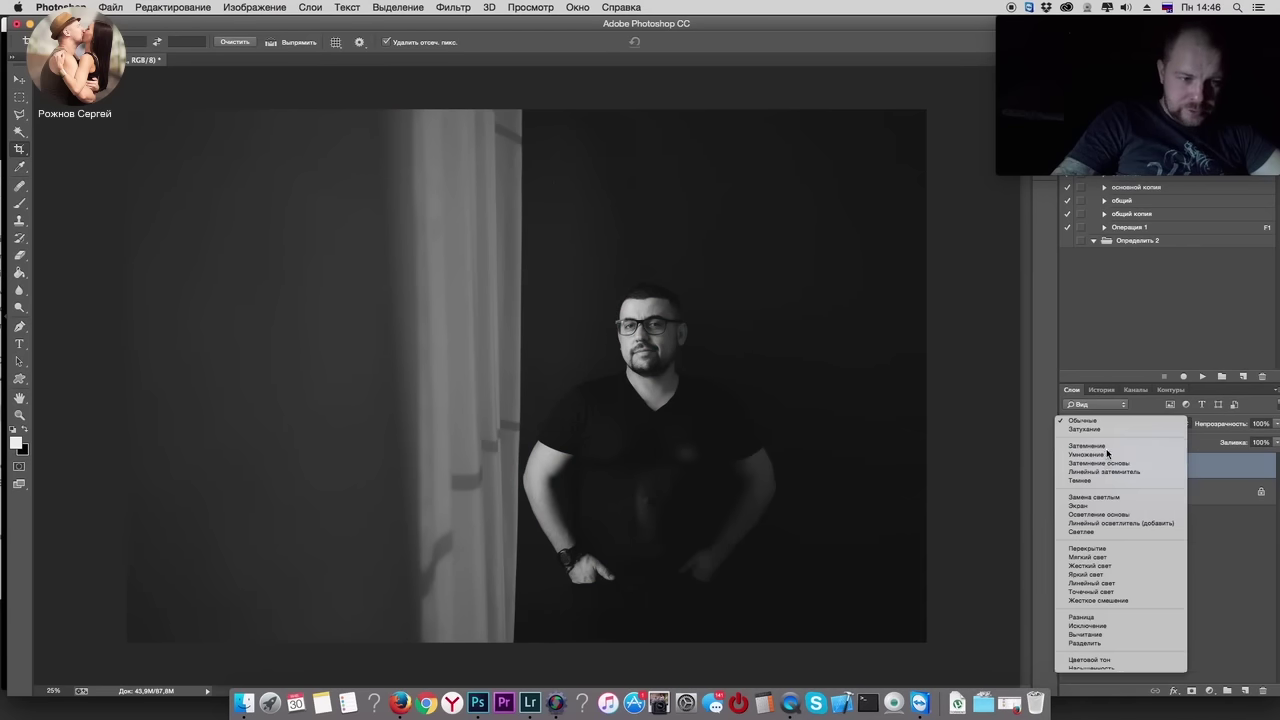
left_click(1106, 450)
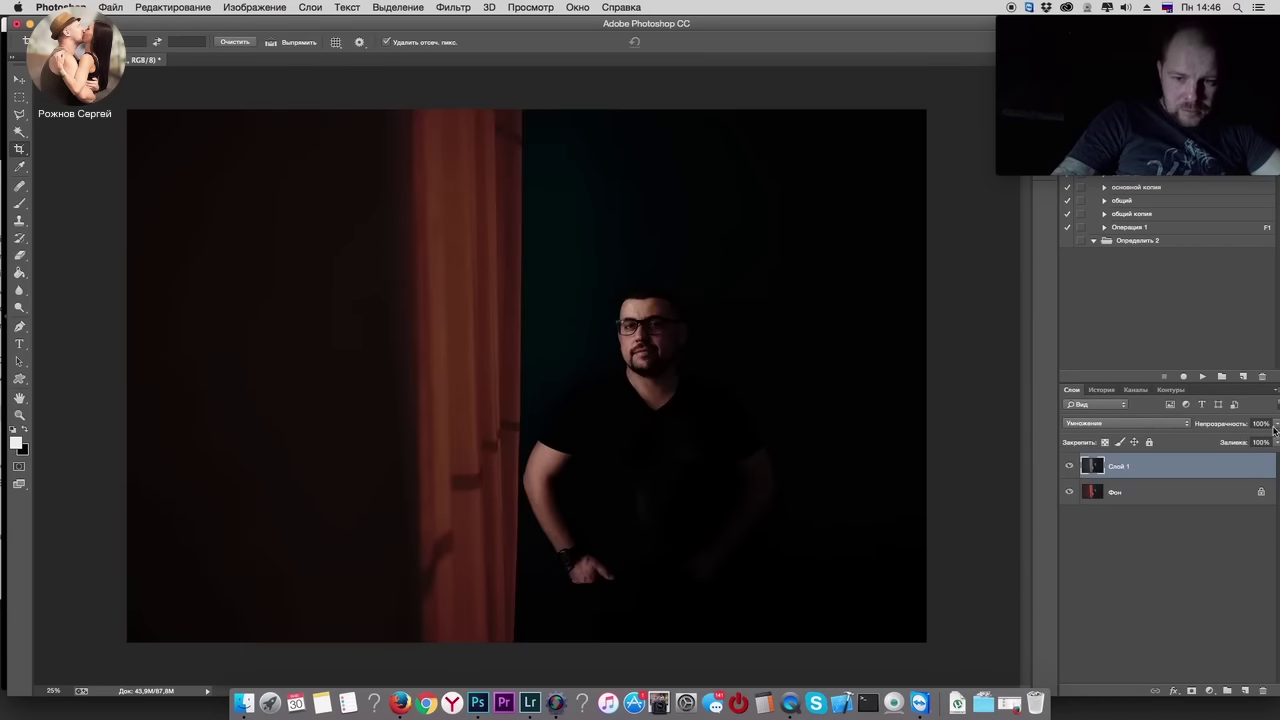
left_click_drag(1275, 425, 1248, 440)
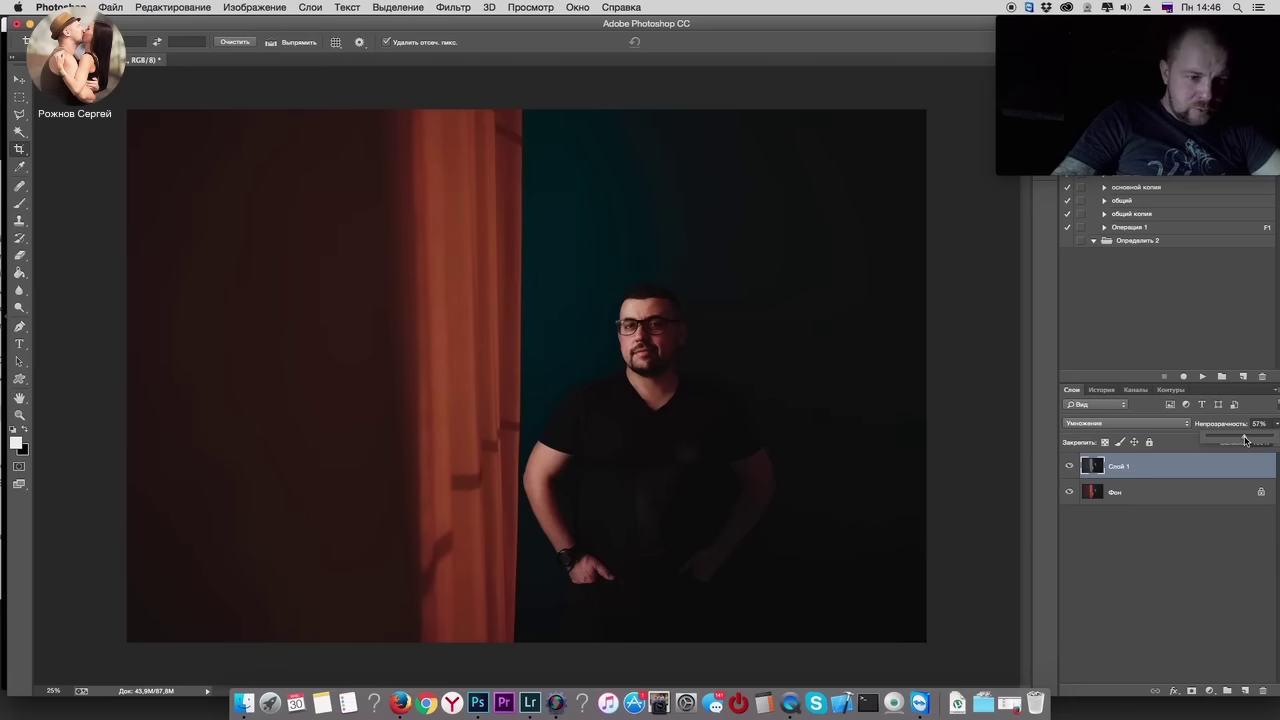
left_click(1191, 690, "alt")
Step: Paint white with a soft brush on the mask over the man's arms and body
left_click(19, 203)
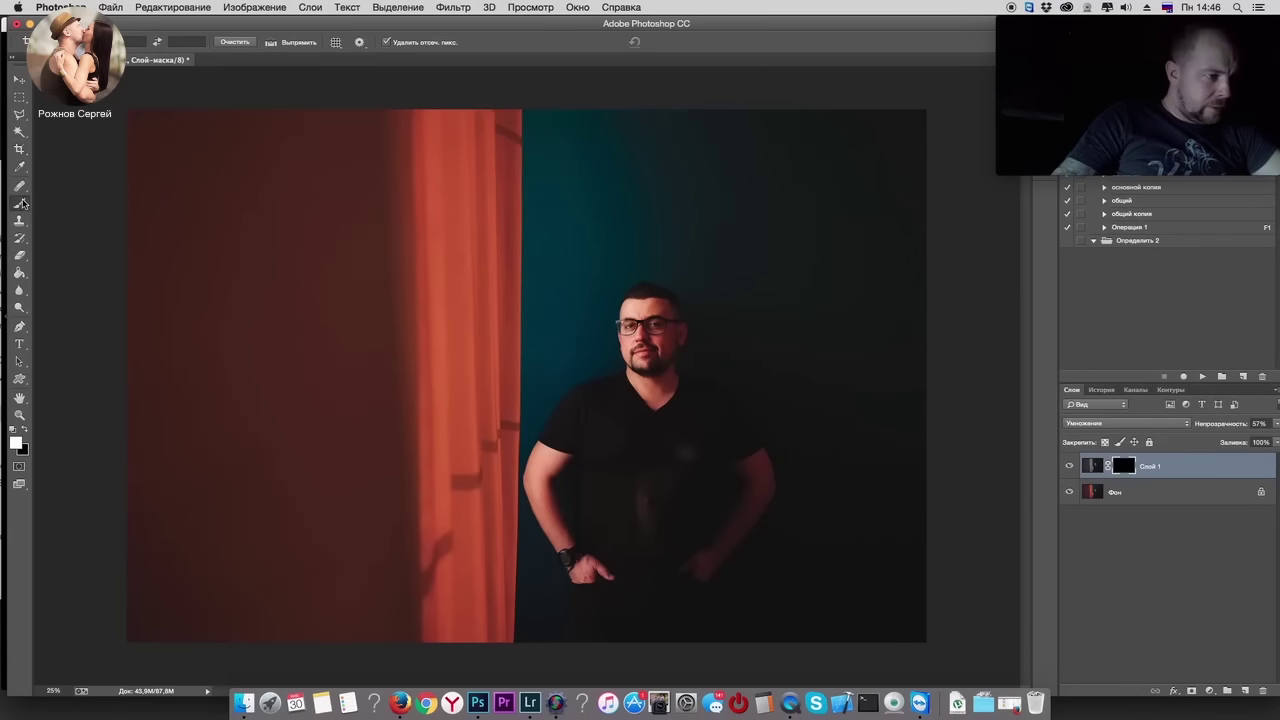
right_click(673, 373)
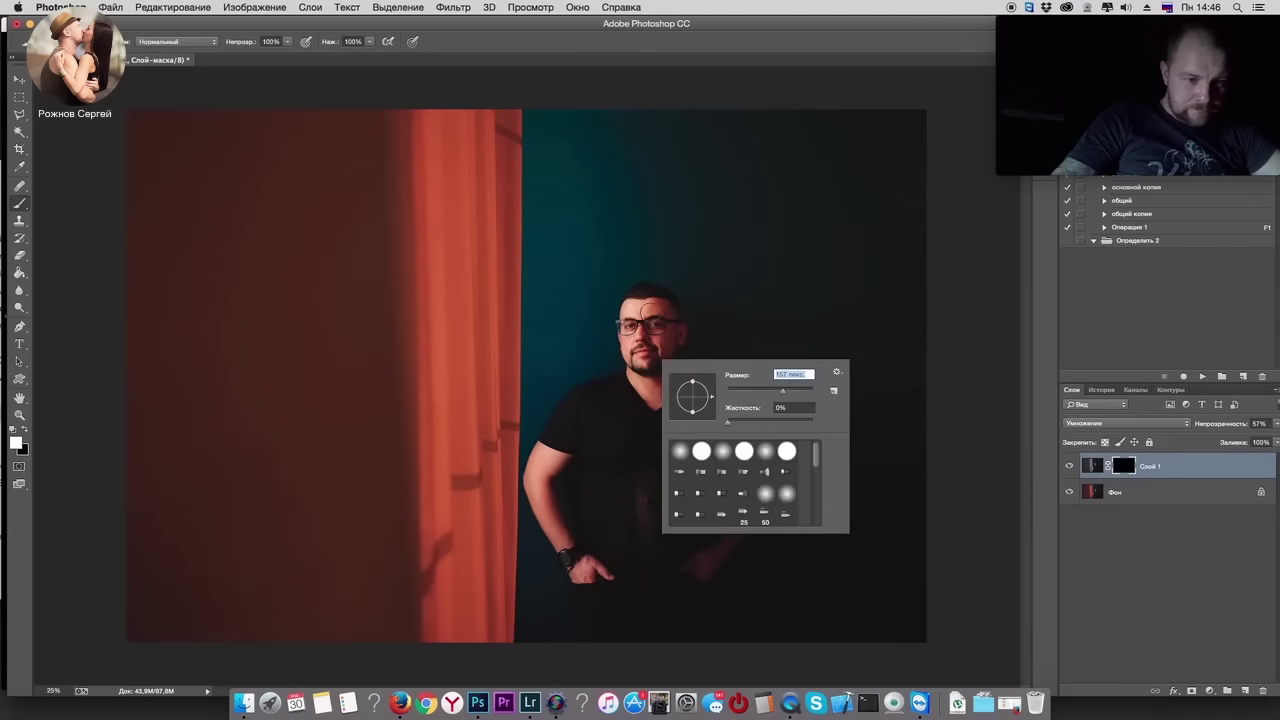
key("Return")
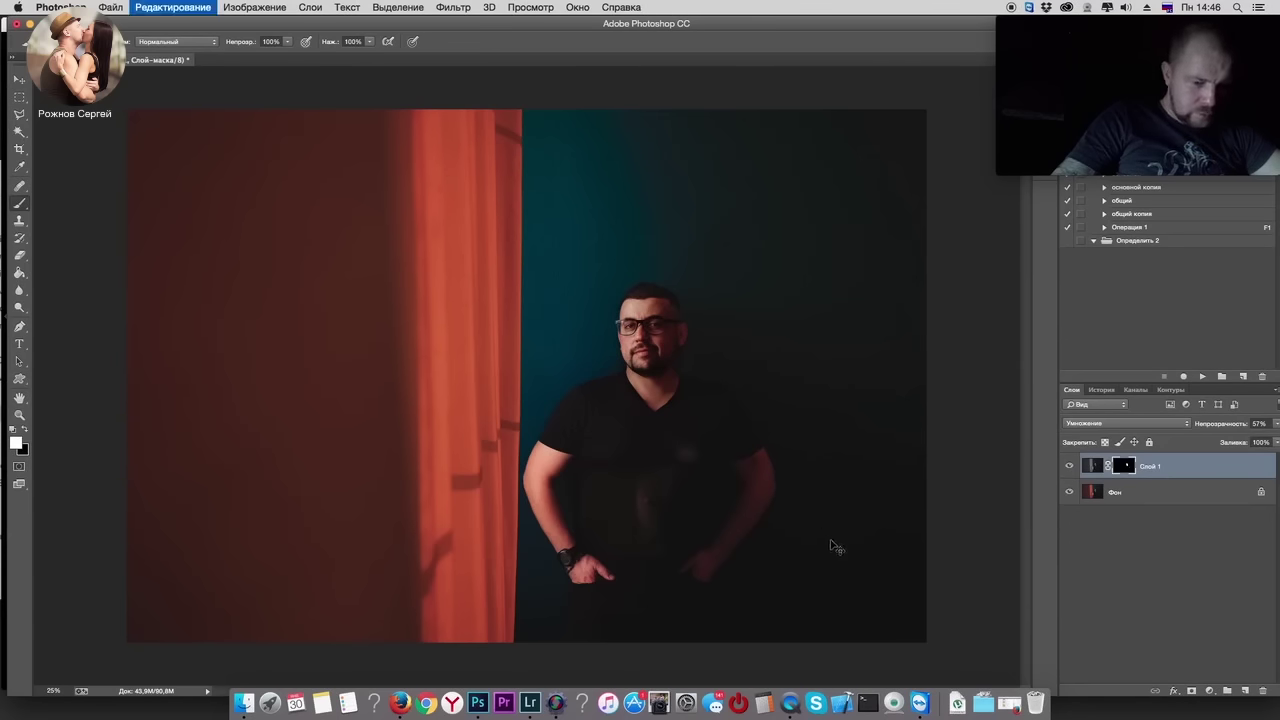
mouse_move(555, 474)
left_mouse_down()
mouse_move(600, 572)
mouse_move(751, 472)
mouse_move(766, 494)
left_mouse_up()
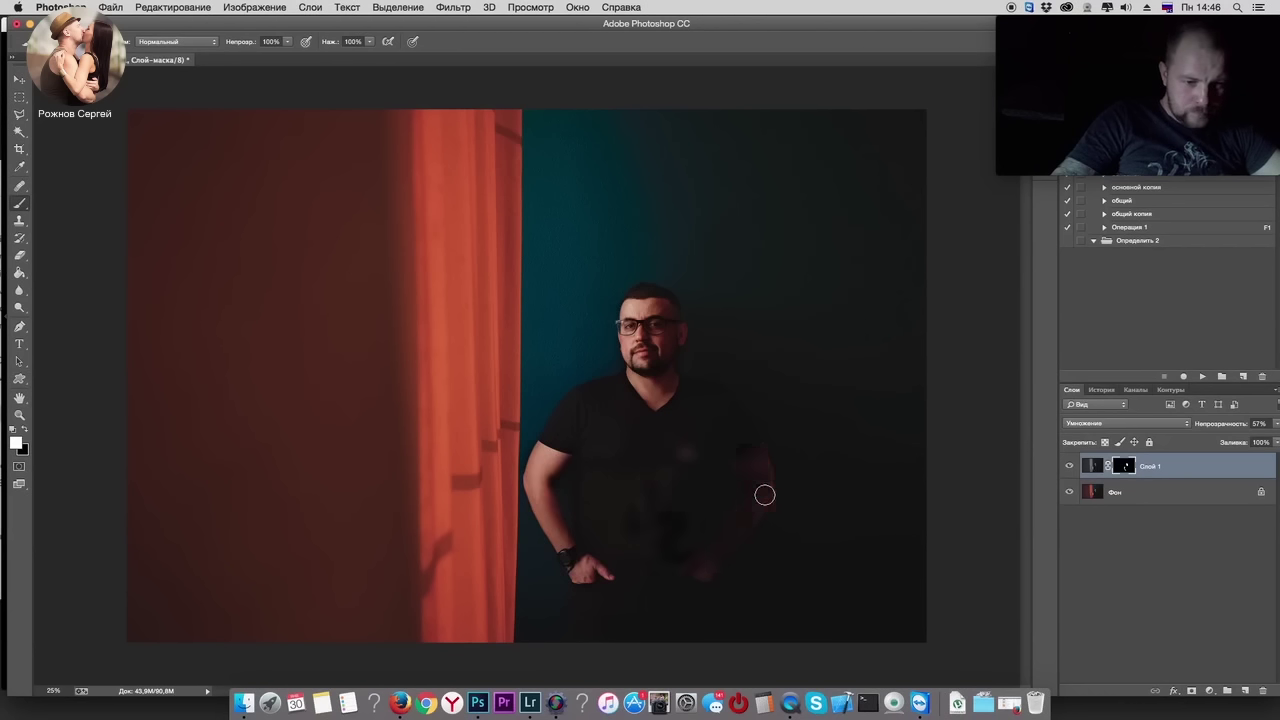
right_click(717, 571)
key("Return")
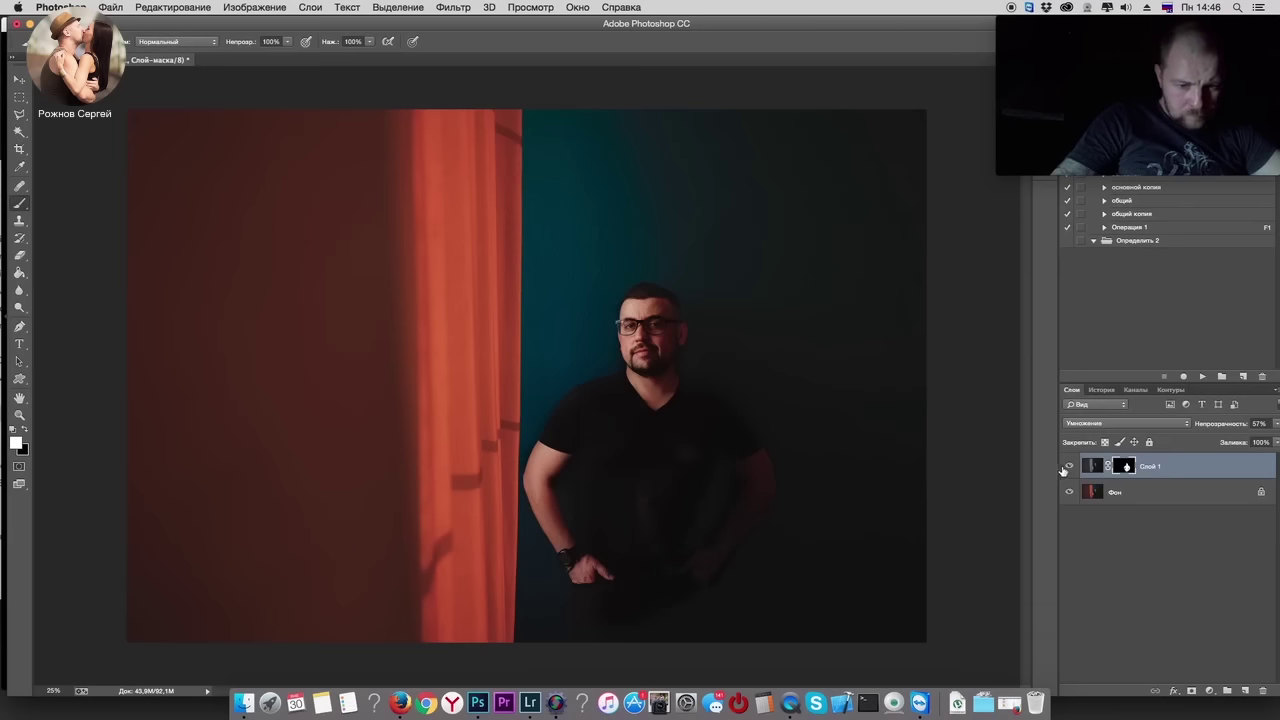
Step: Compare the darkening layer on and off and against the original in History
left_click(1069, 467)
left_click(1069, 467)
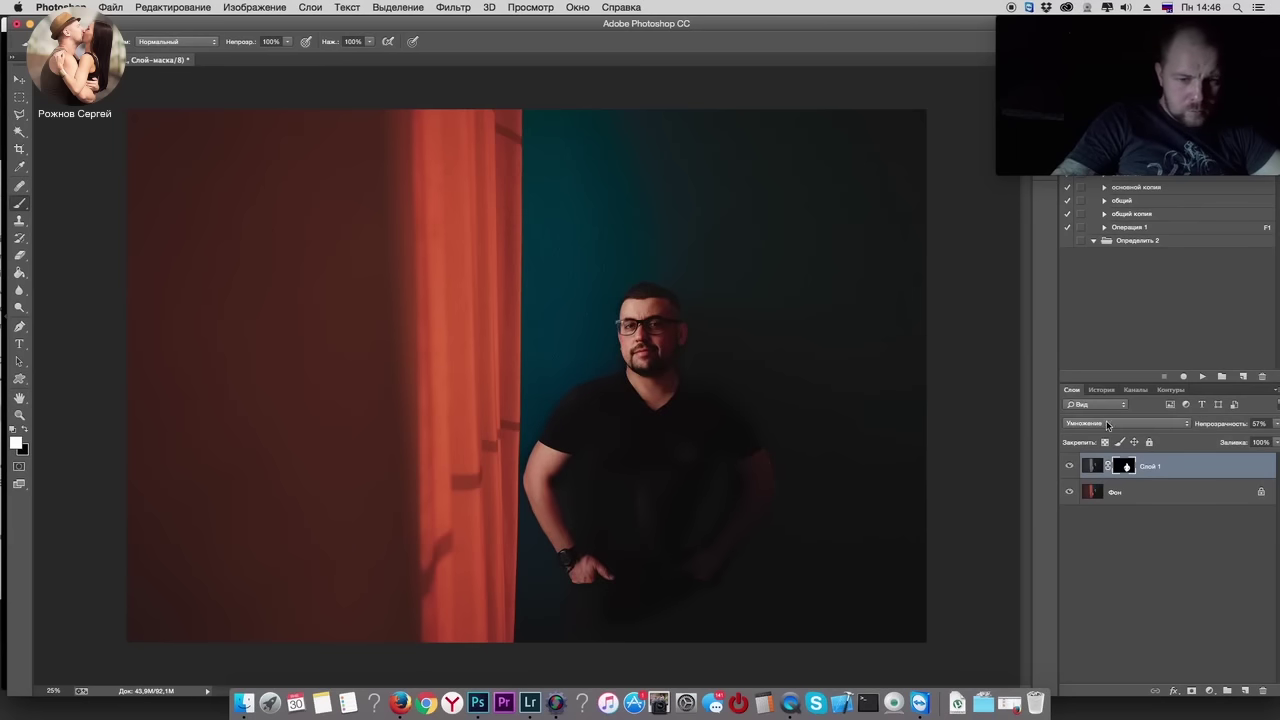
left_click(1102, 390)
scroll(1104, 430, "up", 2)
left_click(1090, 407)
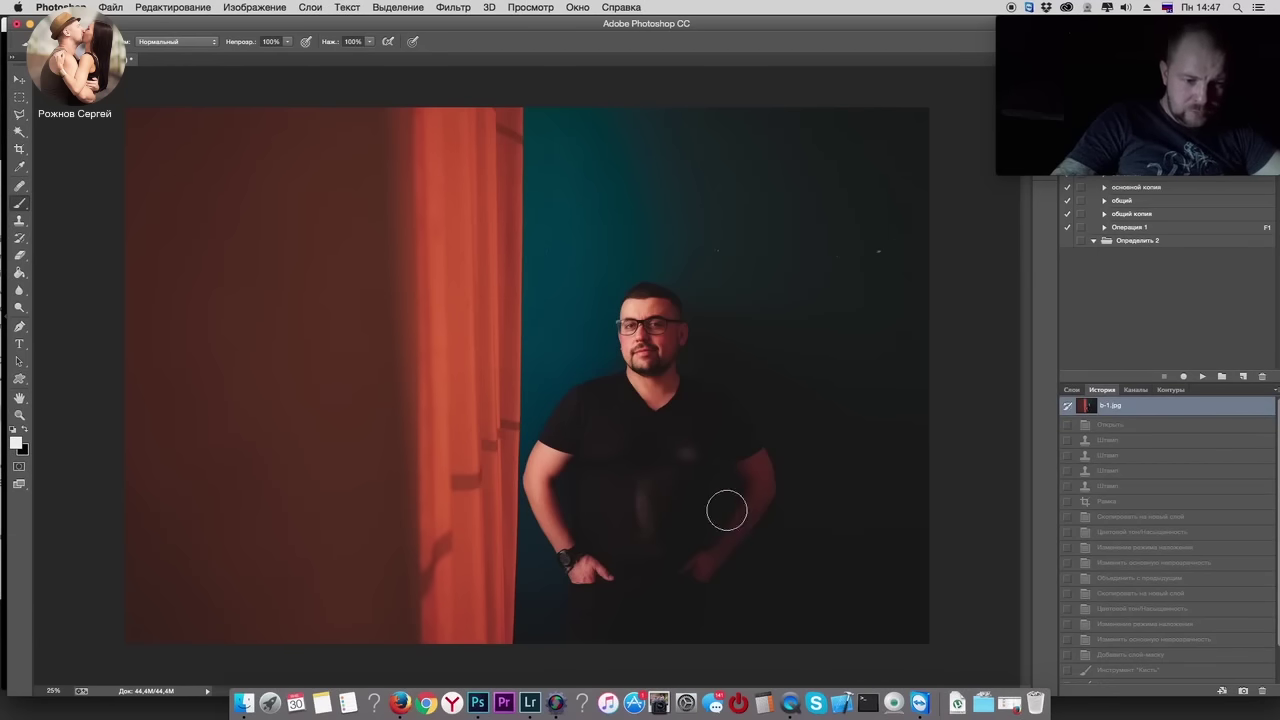
scroll(1150, 590, "down", 2)
left_click(1146, 677)
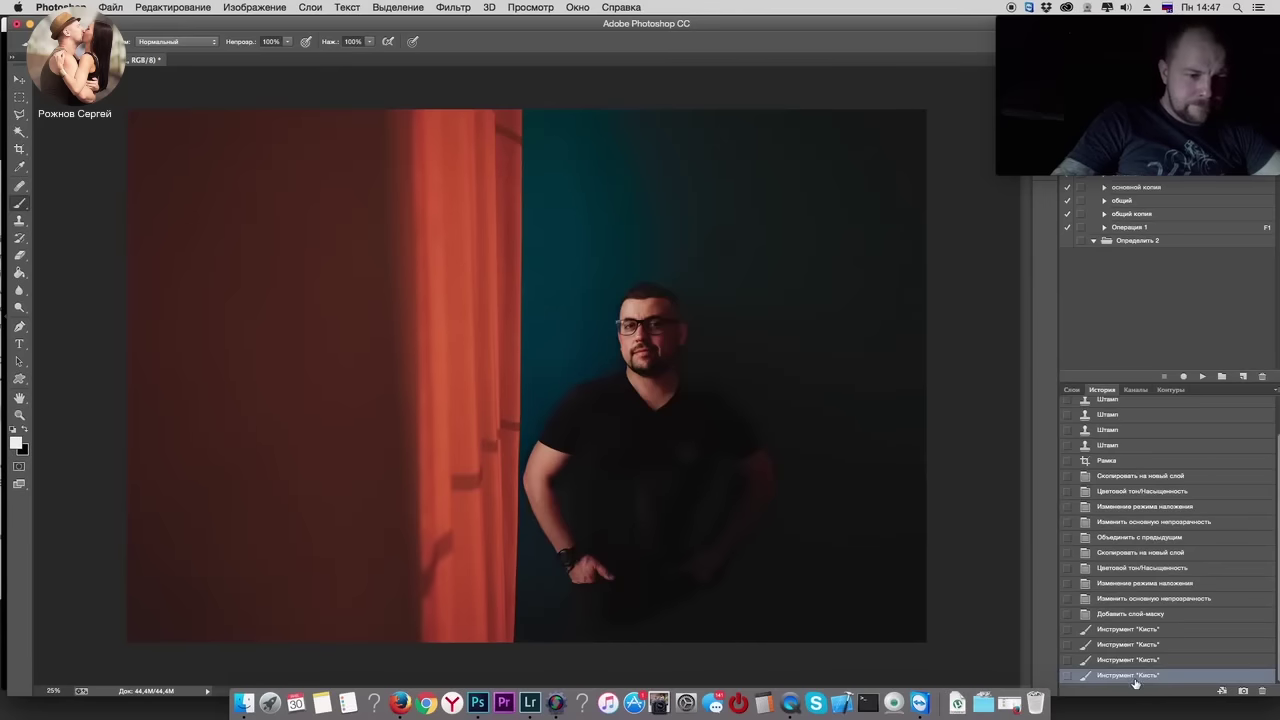
left_click(1069, 390)
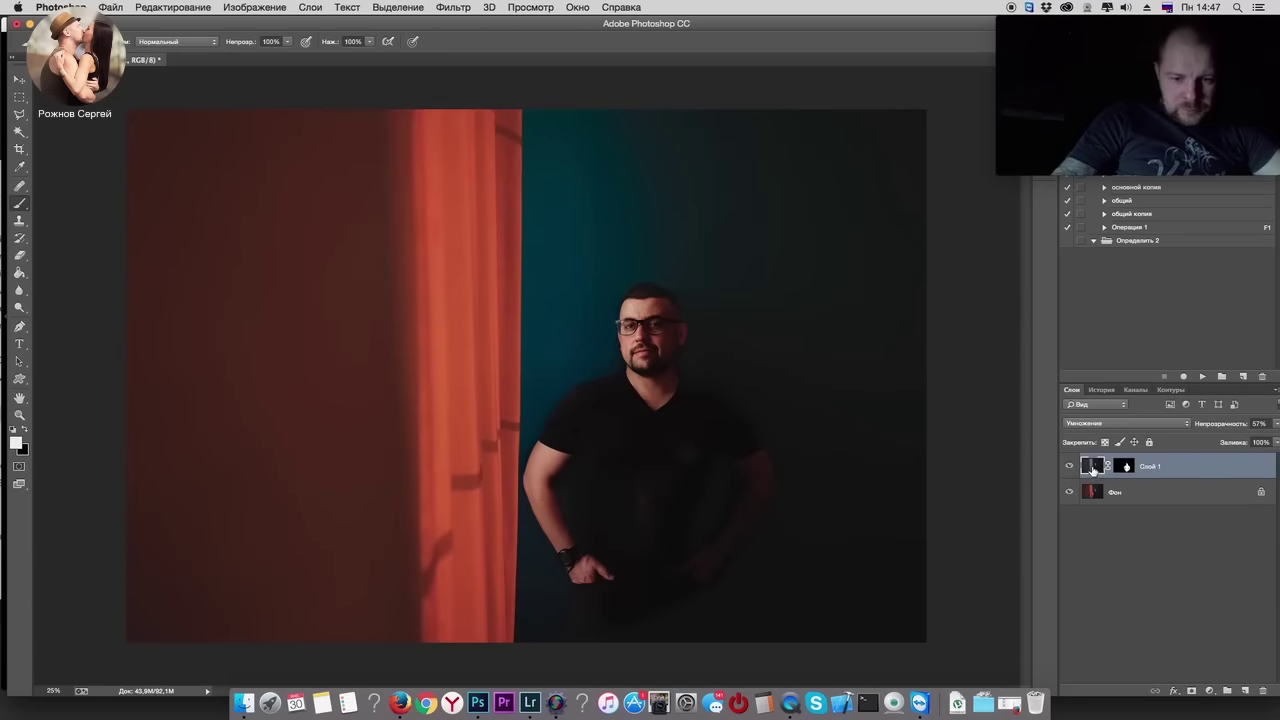
Step: Split the Blend If 'This Layer' white slider to 127/191 so highlights are spared
double_click(1094, 469)
mouse_move(996, 297)
left_mouse_down()
mouse_move(1146, 454)
mouse_move(1092, 338)
left_mouse_up()
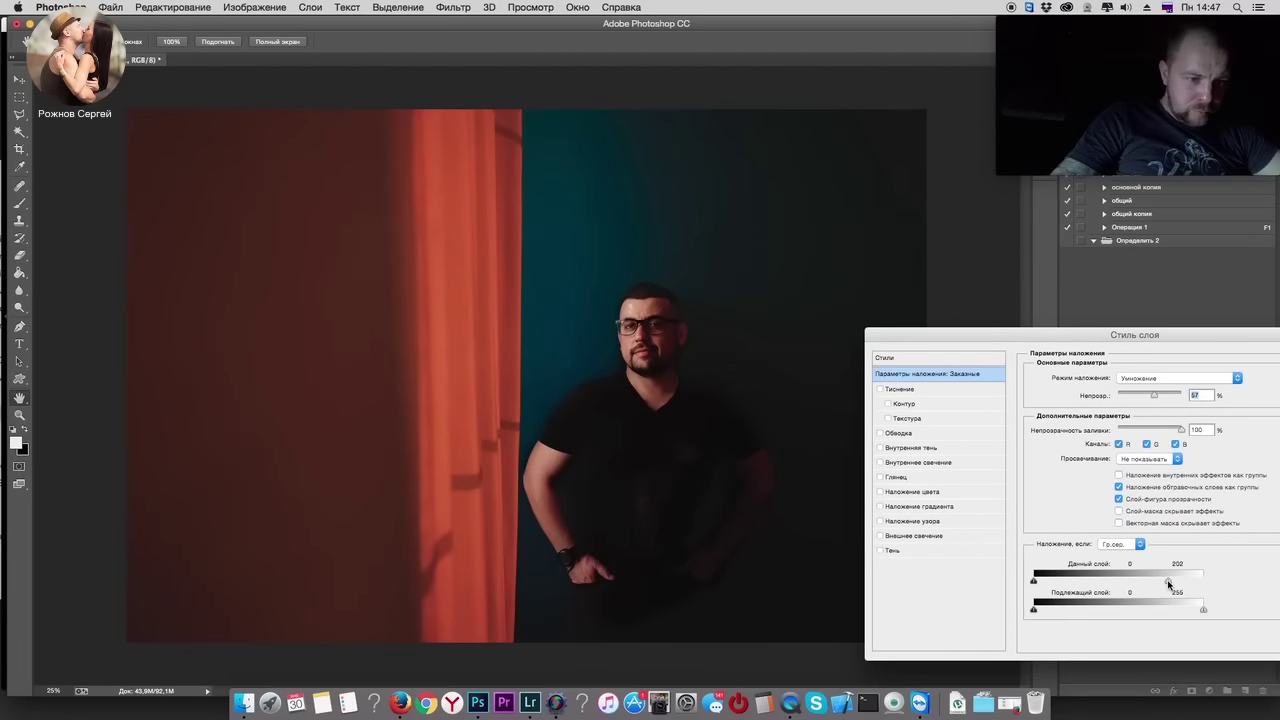
left_click_drag(1168, 583, 1118, 583)
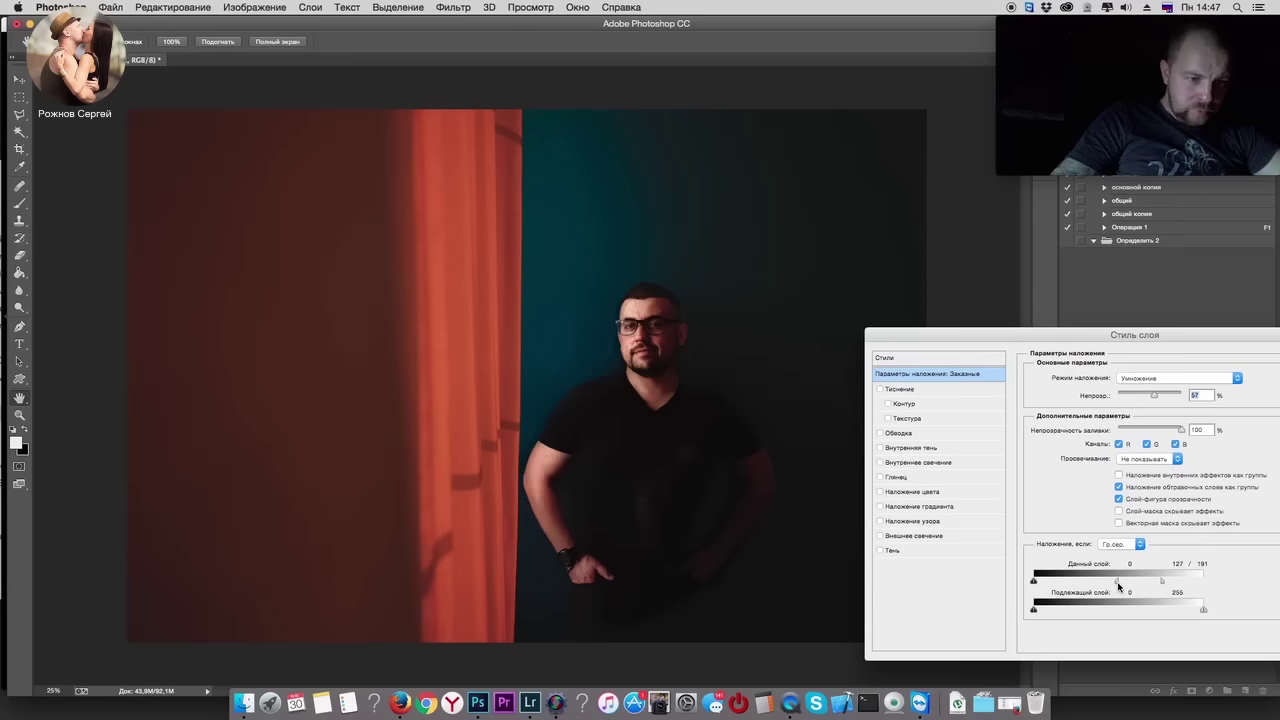
left_click_drag(1216, 336, 1010, 408)
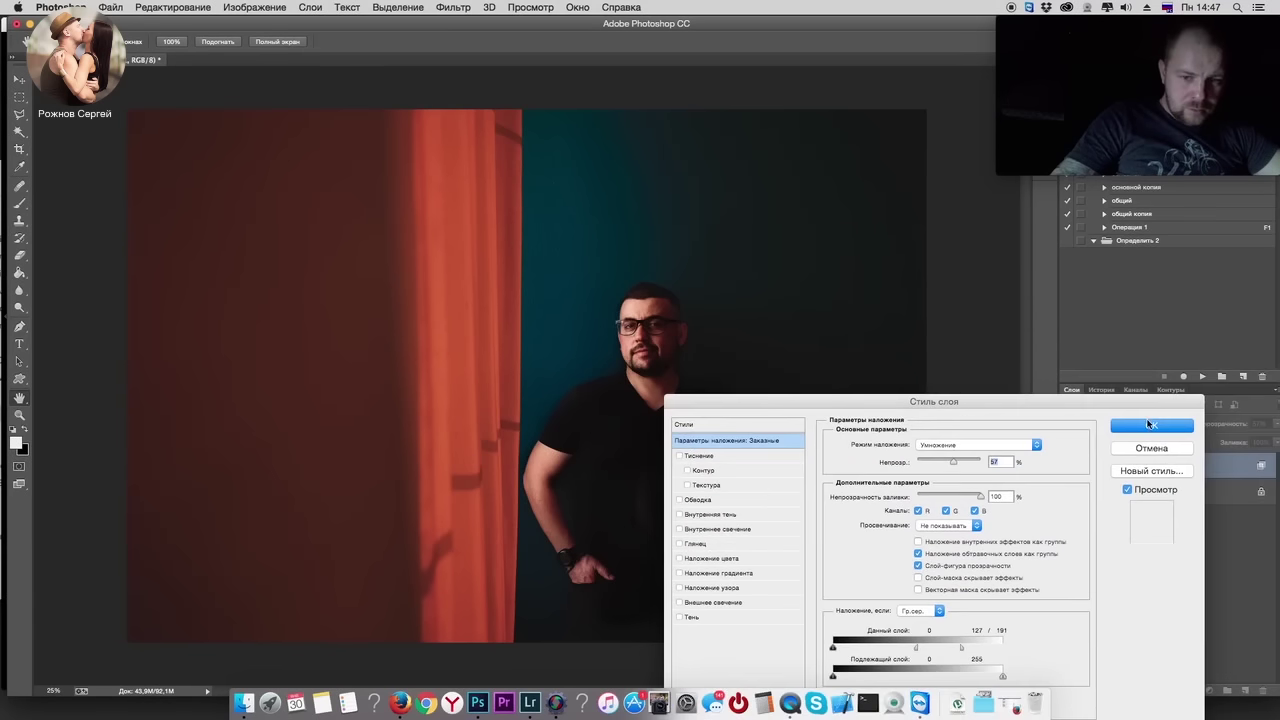
left_click(1115, 428)
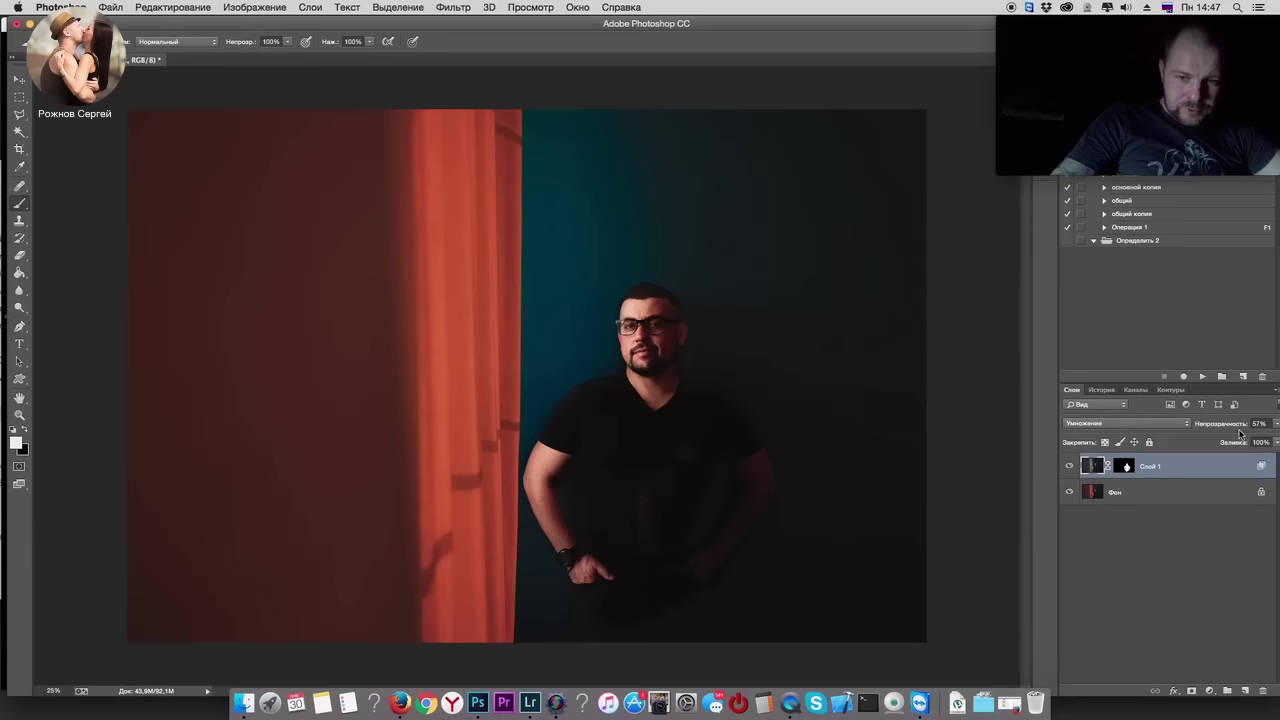
Step: Lower the darkening layer's opacity to 45% and toggle it to compare
left_click(1276, 423)
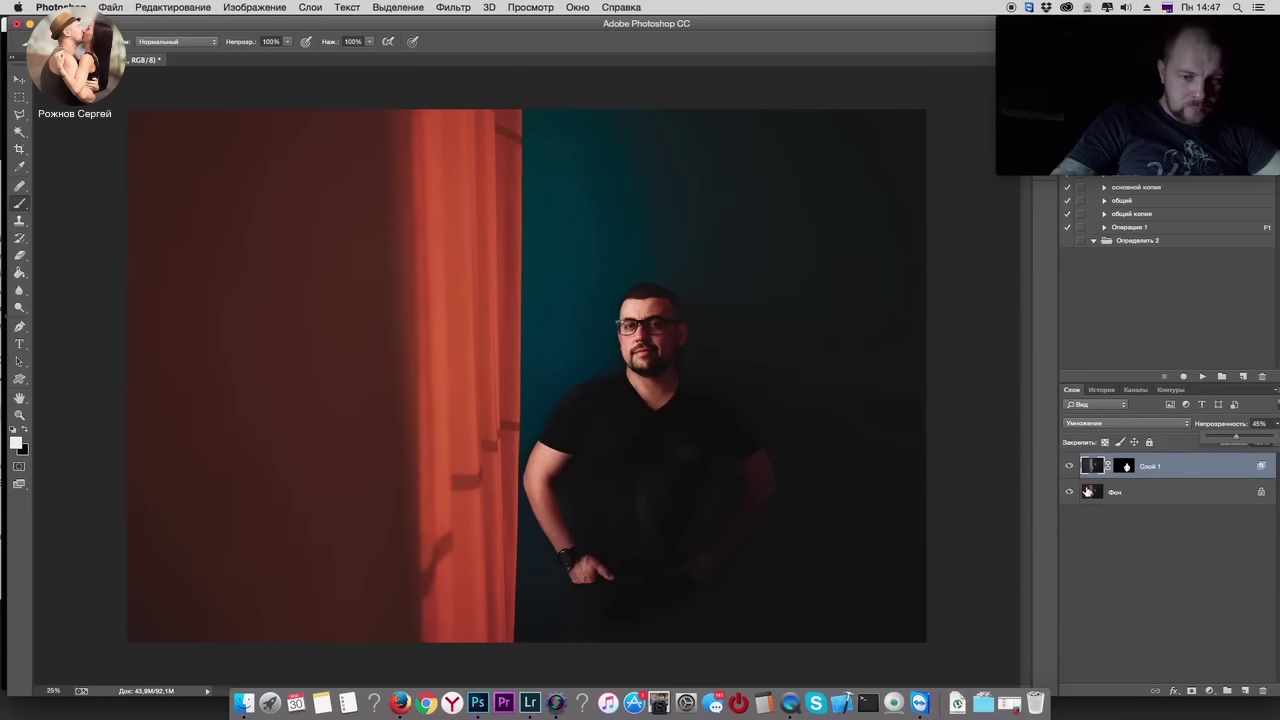
left_click(1071, 466)
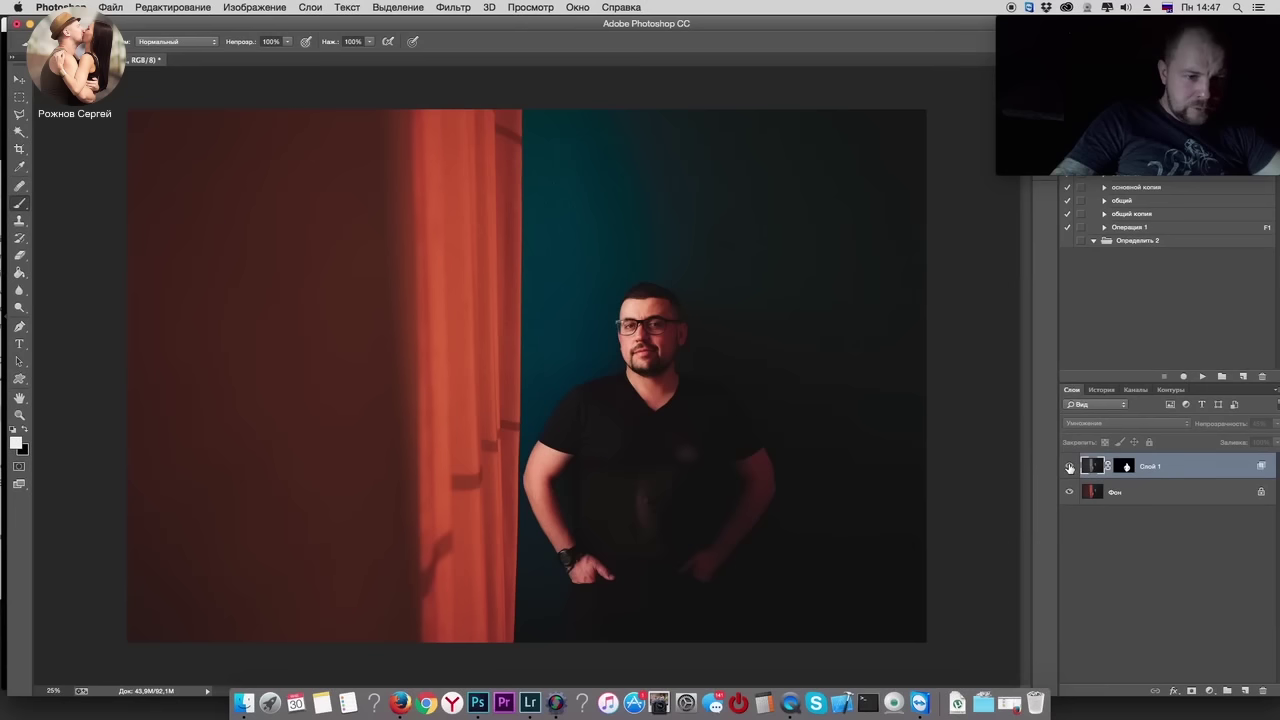
left_click(1070, 467)
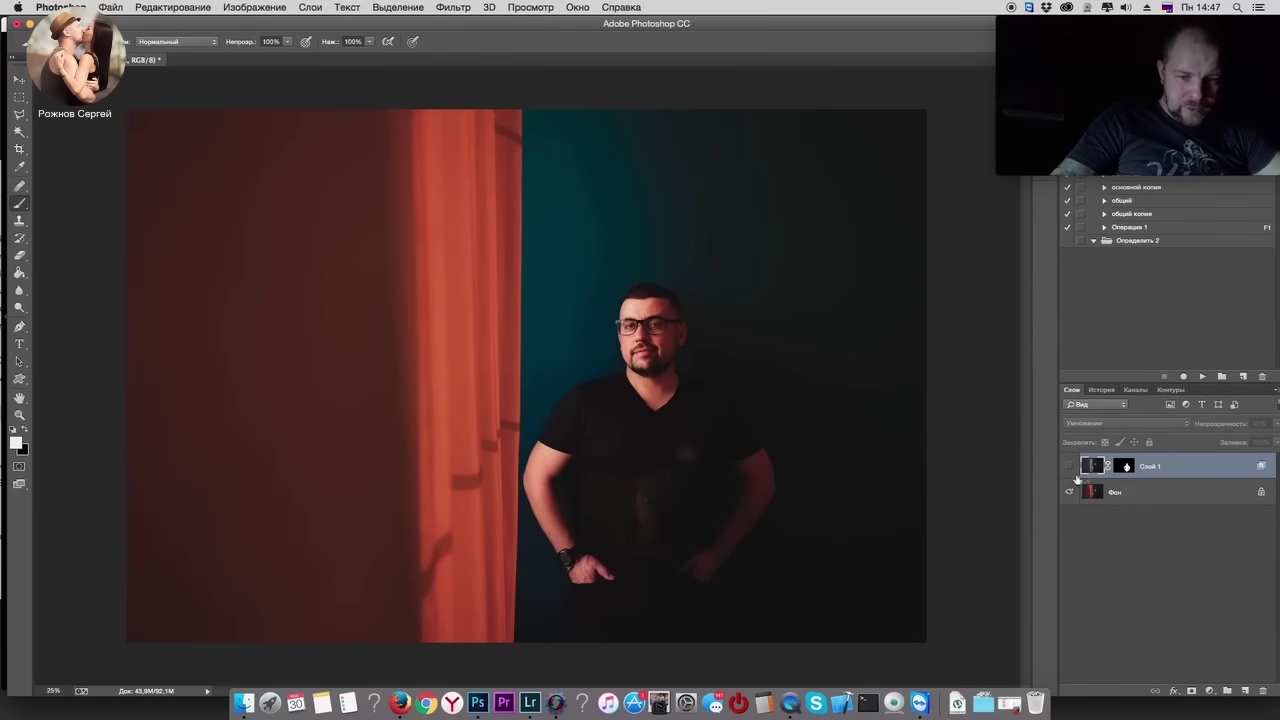
left_click(1070, 467)
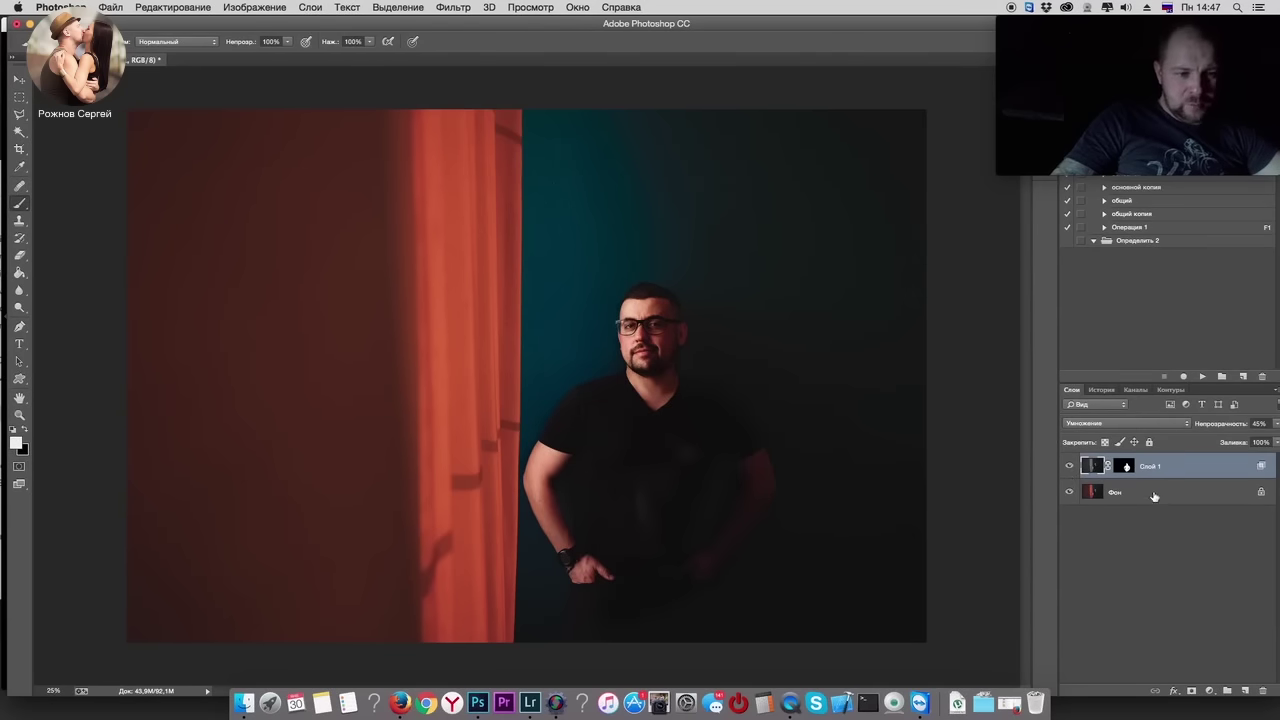
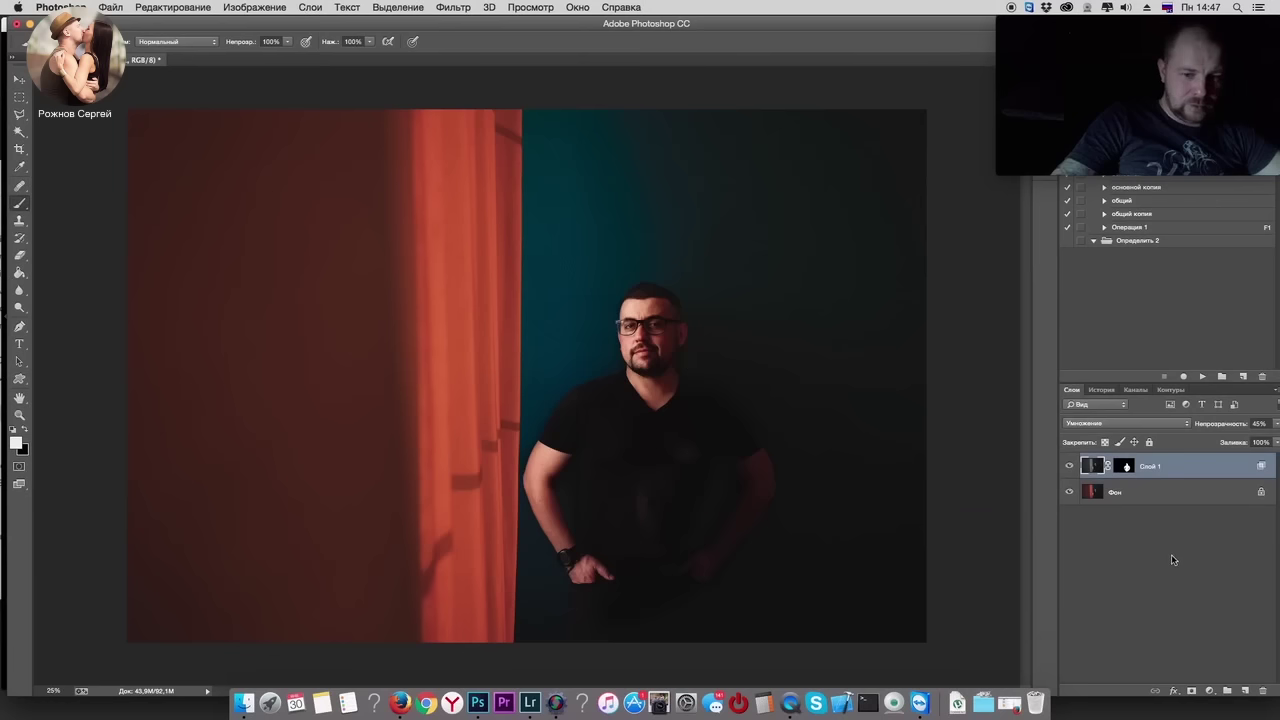
Step: Flatten the image, commit the crop unchanged, and duplicate the background as Слой 1
key("ctrl+e")
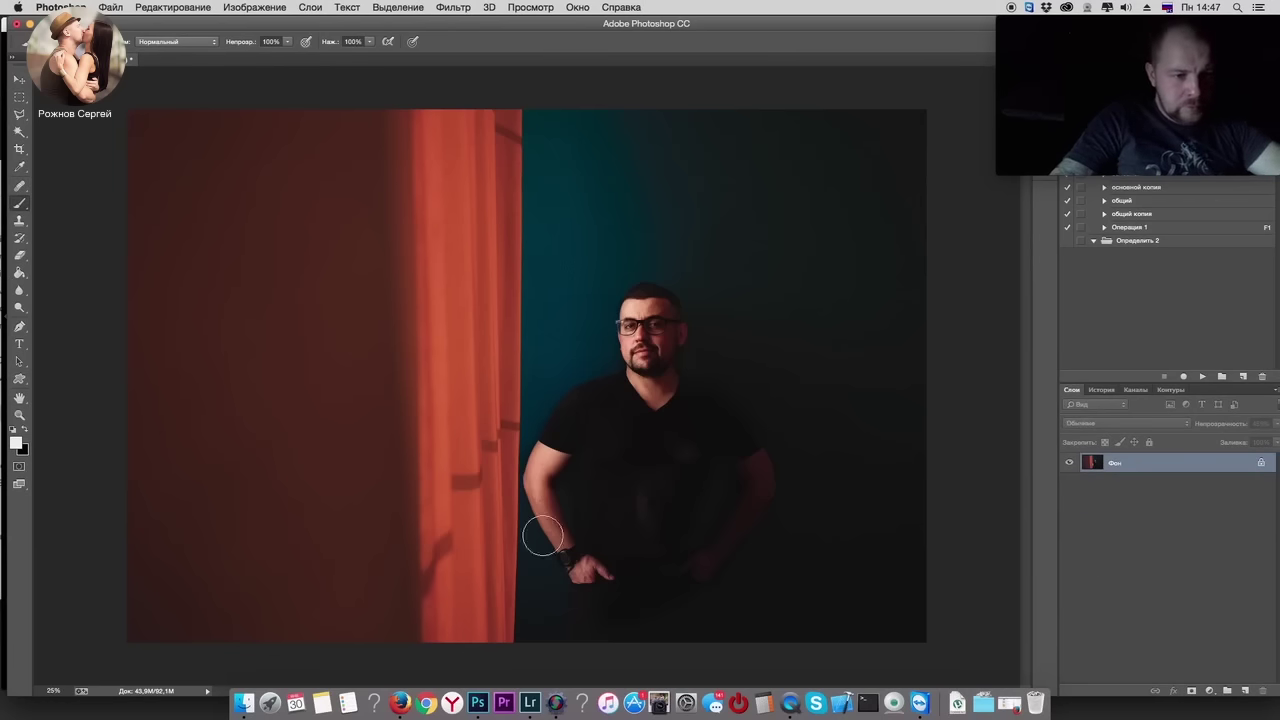
left_click(19, 149)
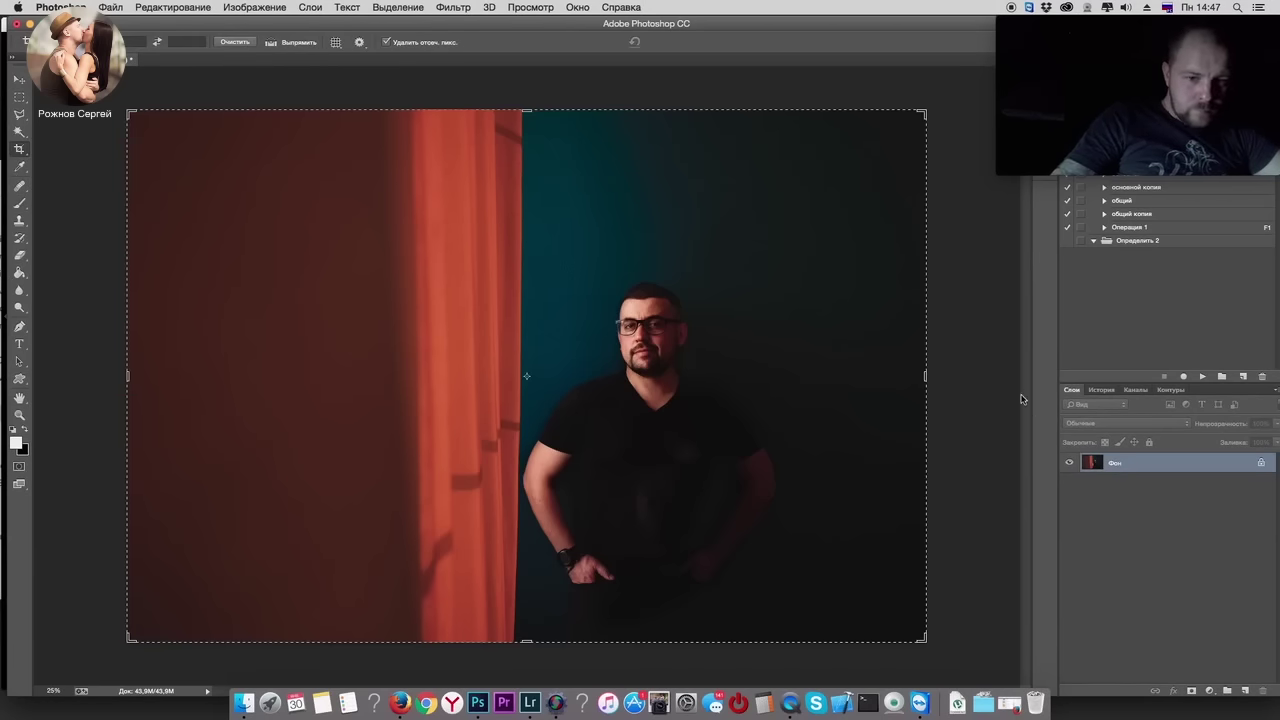
left_click(981, 415)
key("Return")
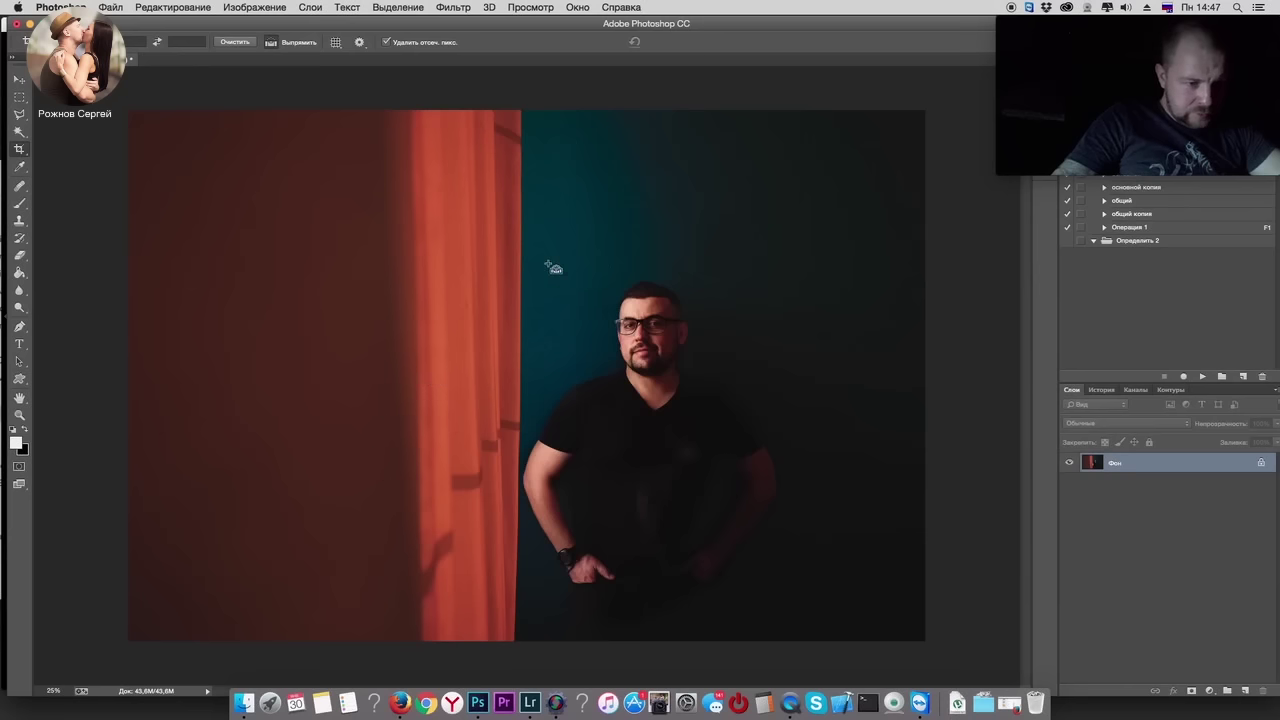
key("ctrl+j")
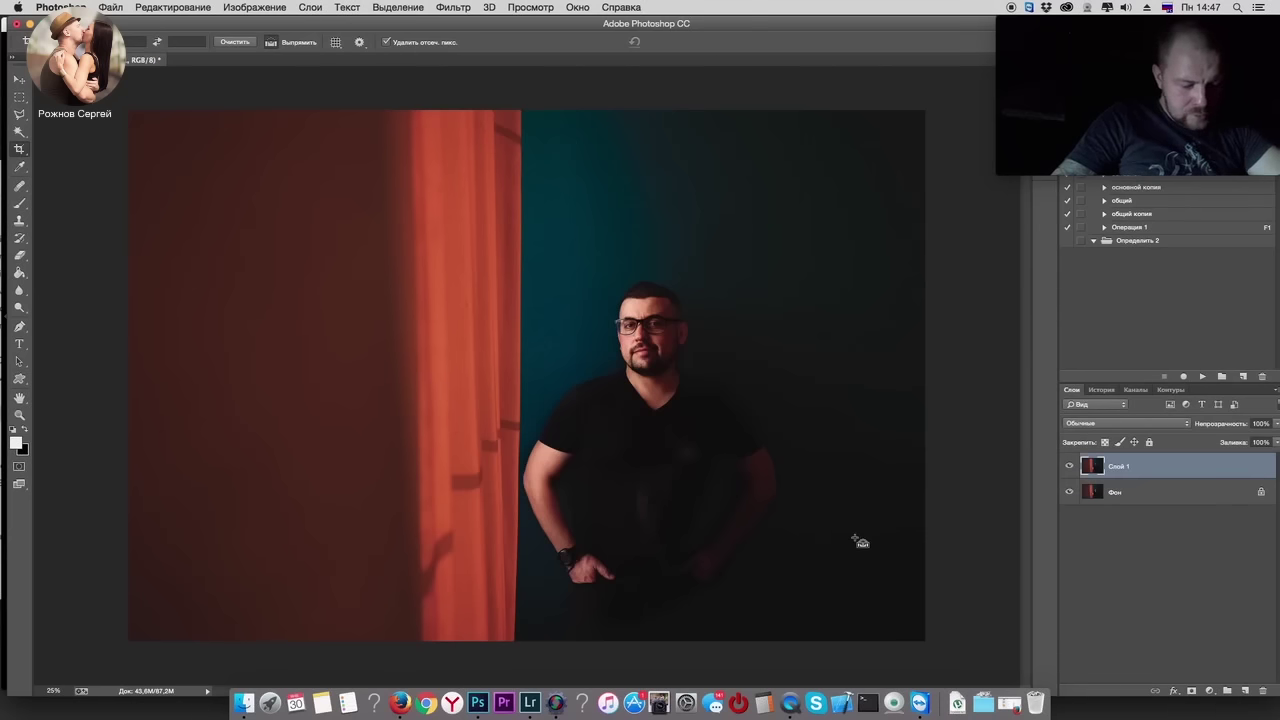
Step: Boost the red curtain's saturation on the duplicate layer with Hue/Saturation
key("ctrl+u")
mouse_move(860, 580)
left_mouse_down()
mouse_move(890, 582)
mouse_move(877, 587)
left_mouse_up()
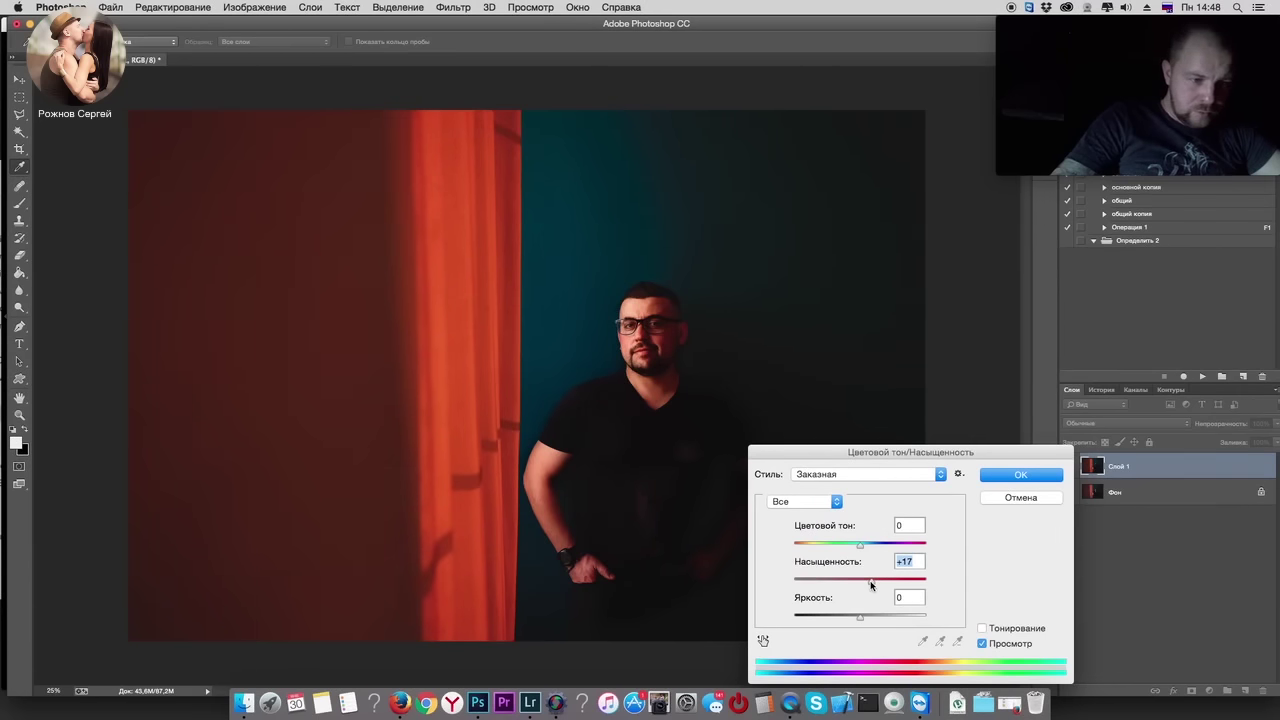
left_click(1020, 476)
key("c")
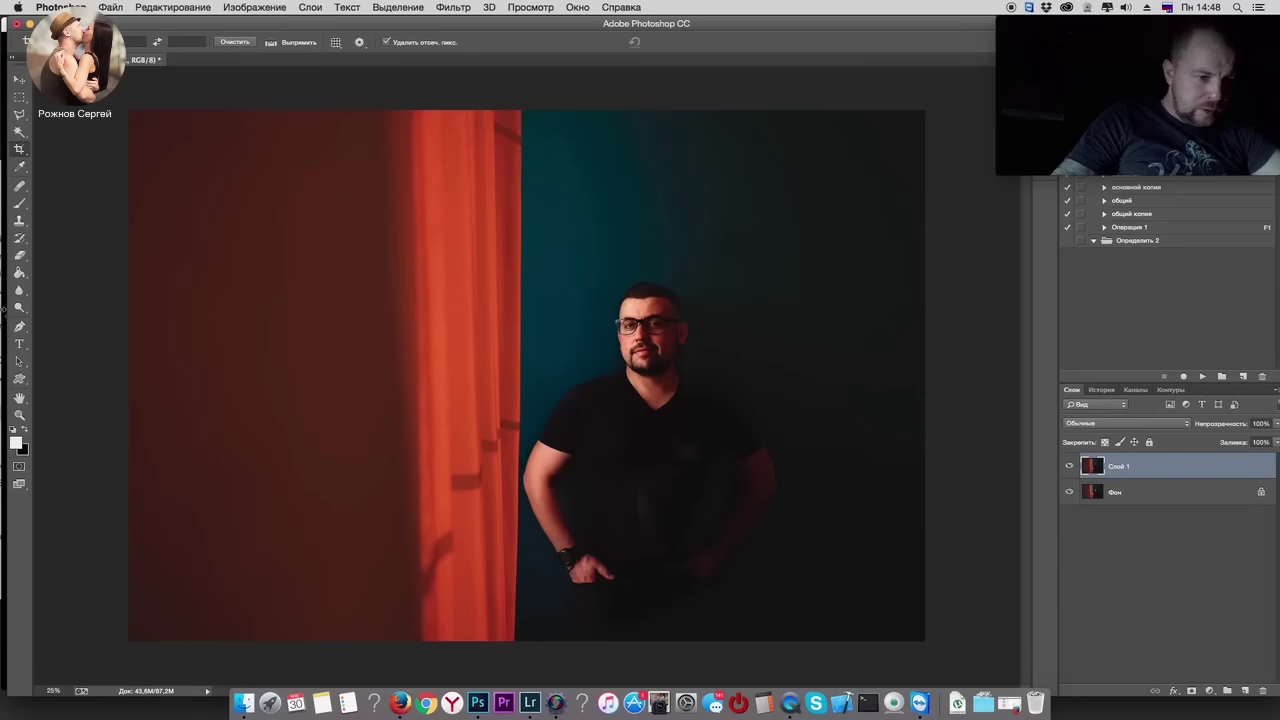
Step: Erase the man from the saturated copy and merge both layers
left_click(19, 257)
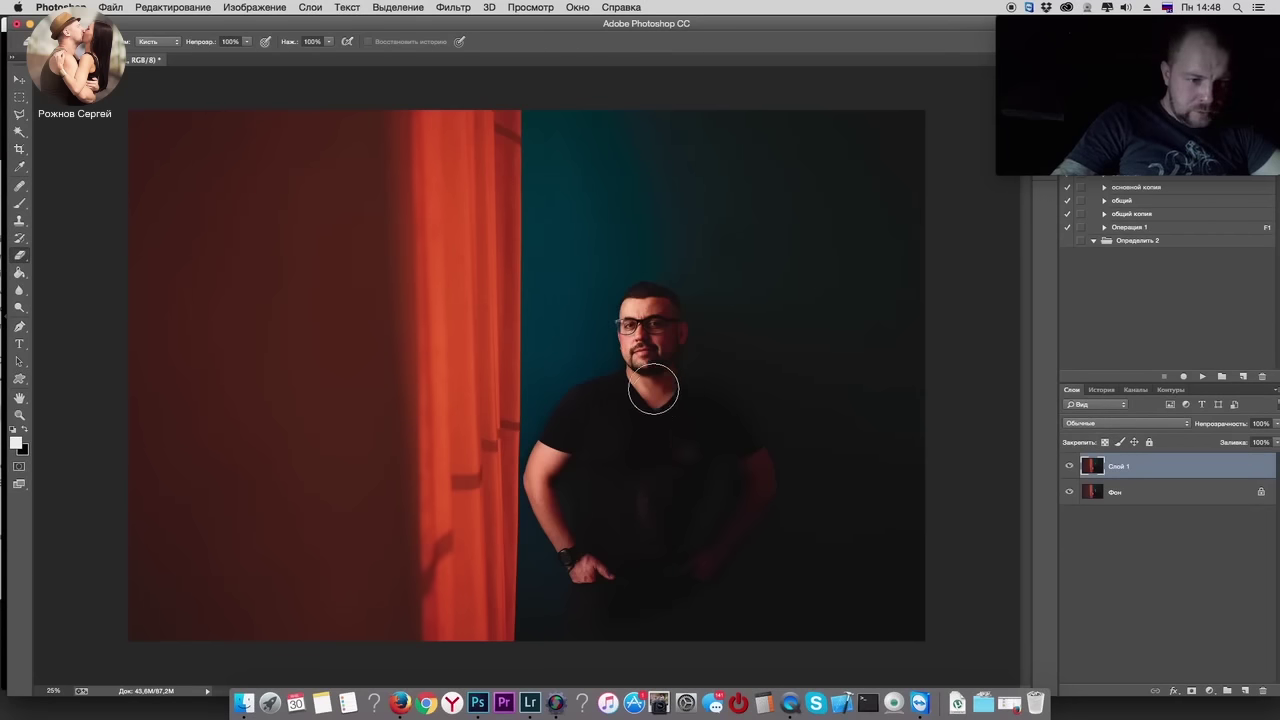
mouse_move(645, 318)
left_mouse_down()
mouse_move(558, 449)
mouse_move(555, 509)
mouse_move(751, 475)
mouse_move(651, 595)
left_mouse_up()
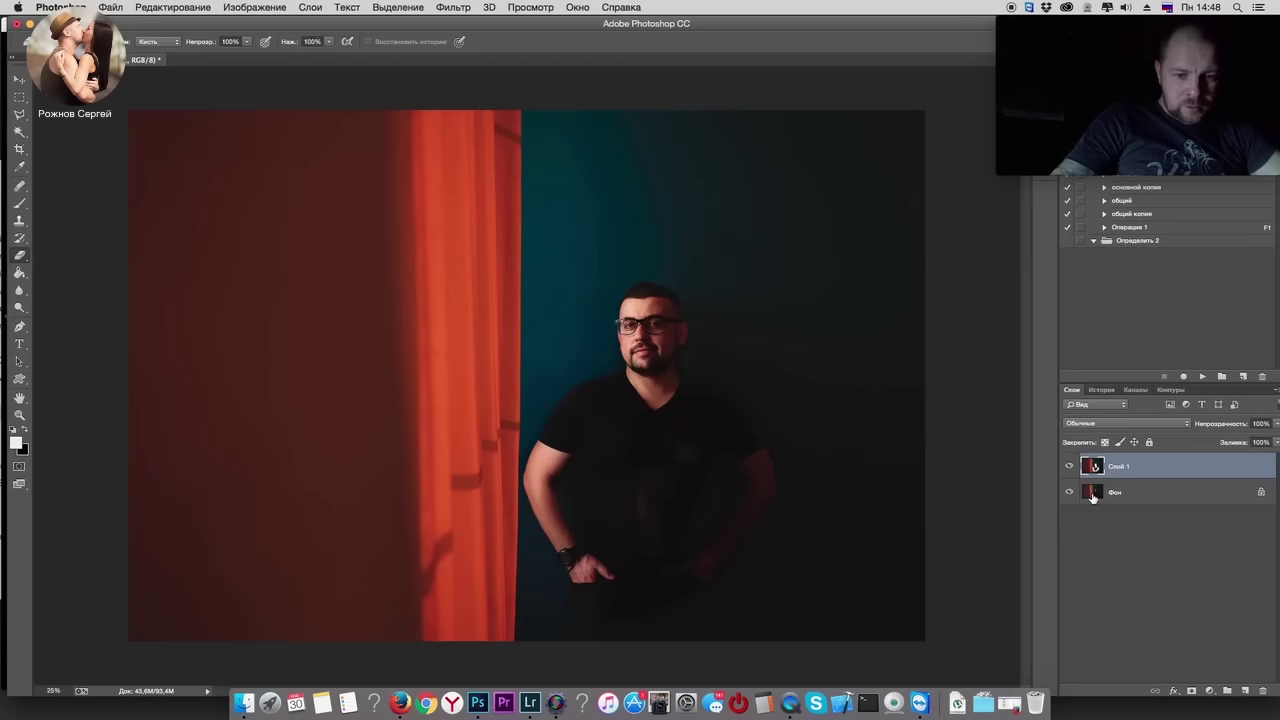
left_click(1094, 500, "shift")
key("super+e")
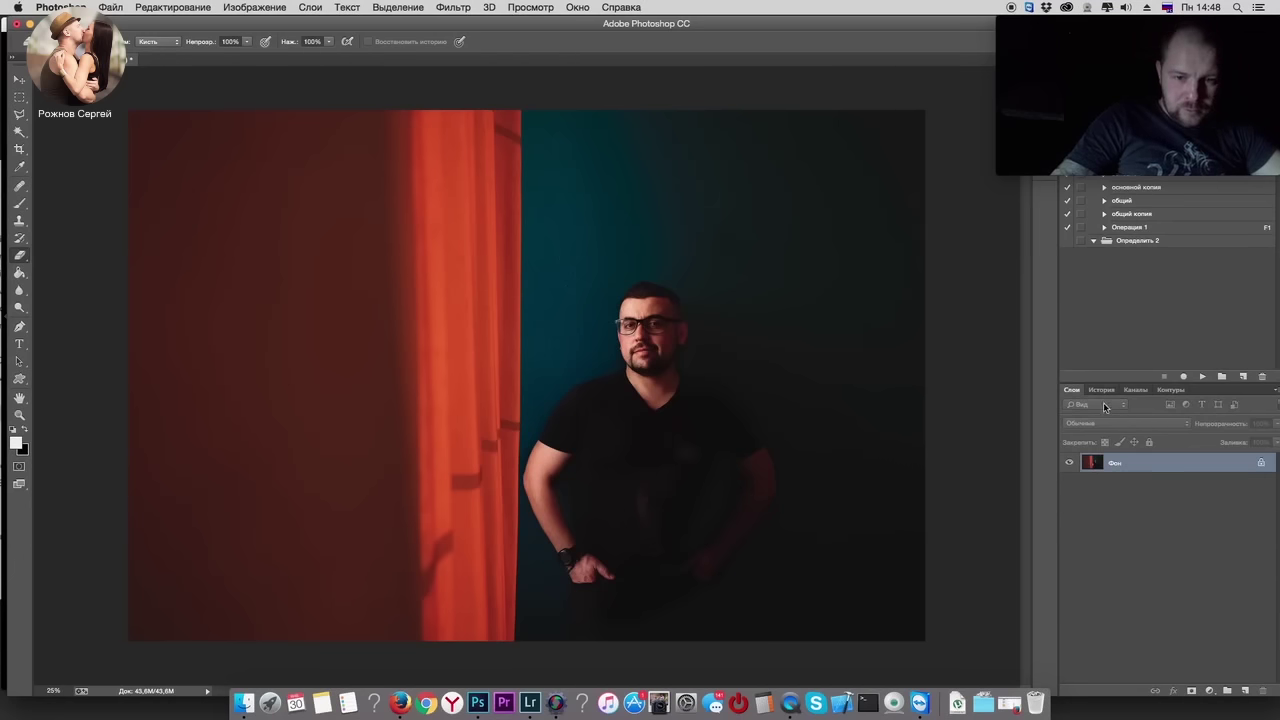
Step: Revert to the original opened state in the History panel to compare
left_click(1101, 389)
scroll(1090, 450, "up", 3)
left_click(1087, 406)
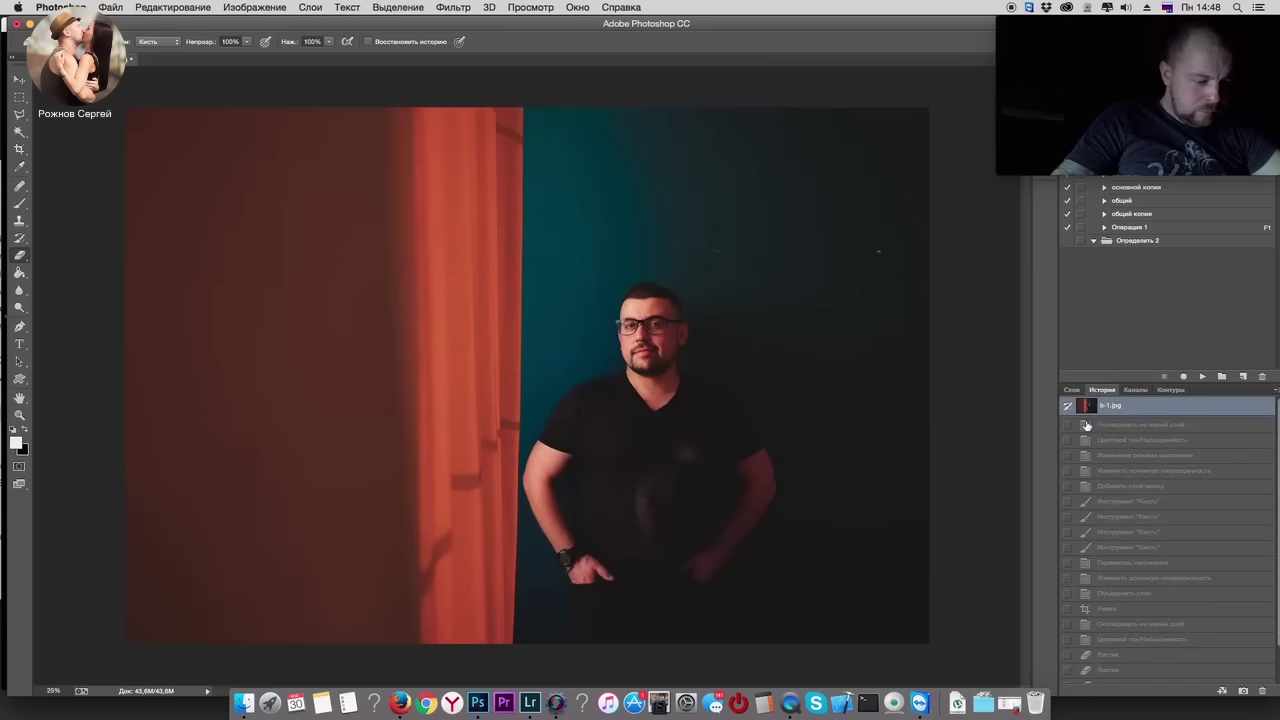
Step: Restore the latest edit, compare against the Import state in Lightroom, then return to Photoshop
key("super+z")
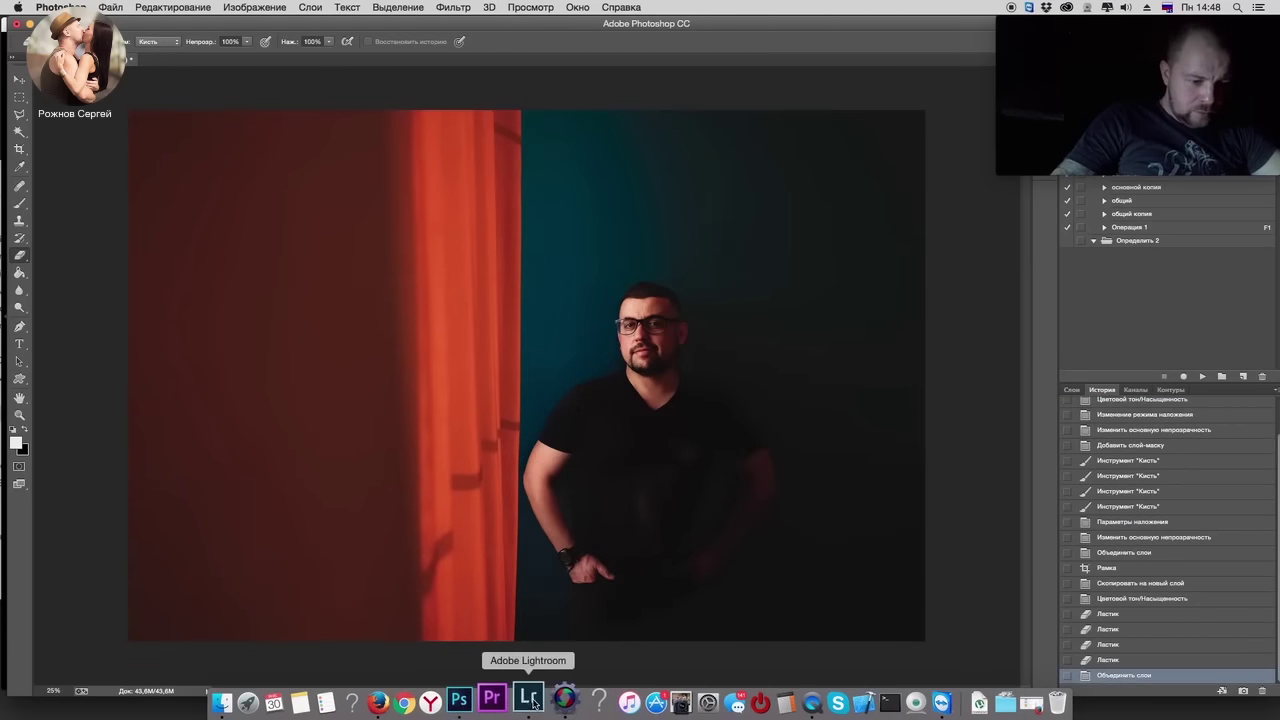
left_click(533, 703)
scroll(130, 521, "down", 5)
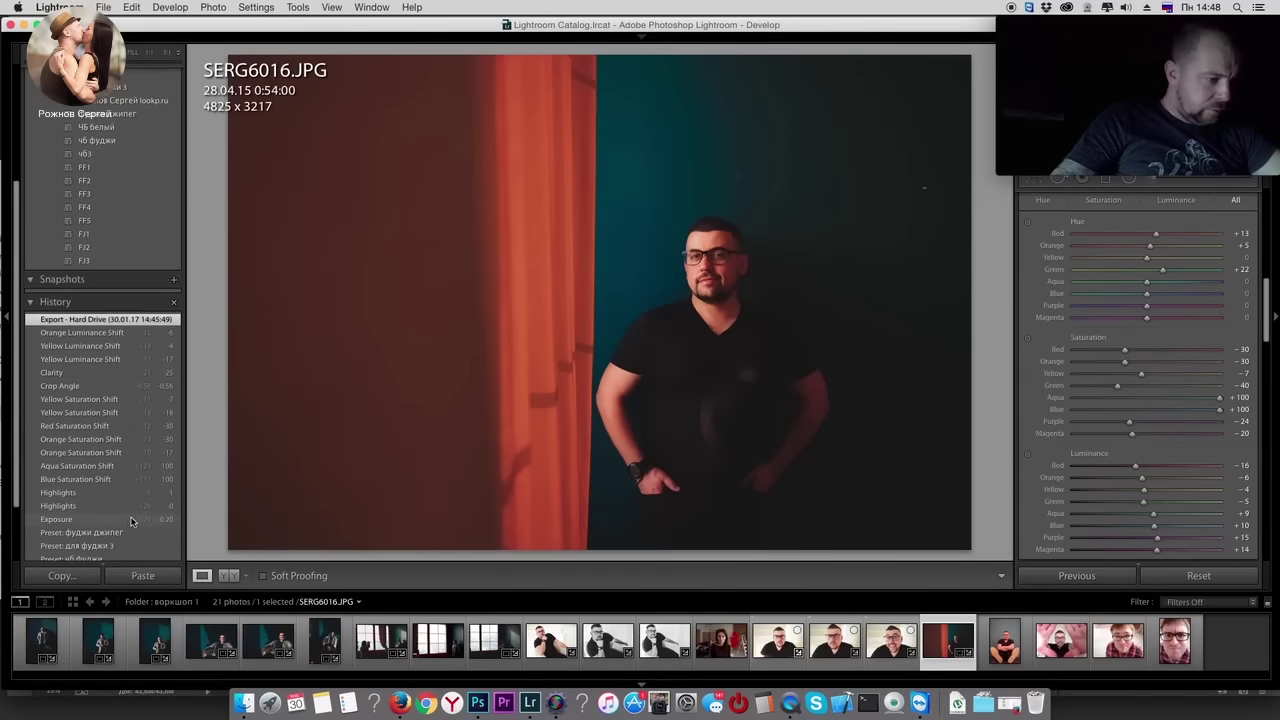
scroll(131, 521, "down", 3)
left_click(124, 495)
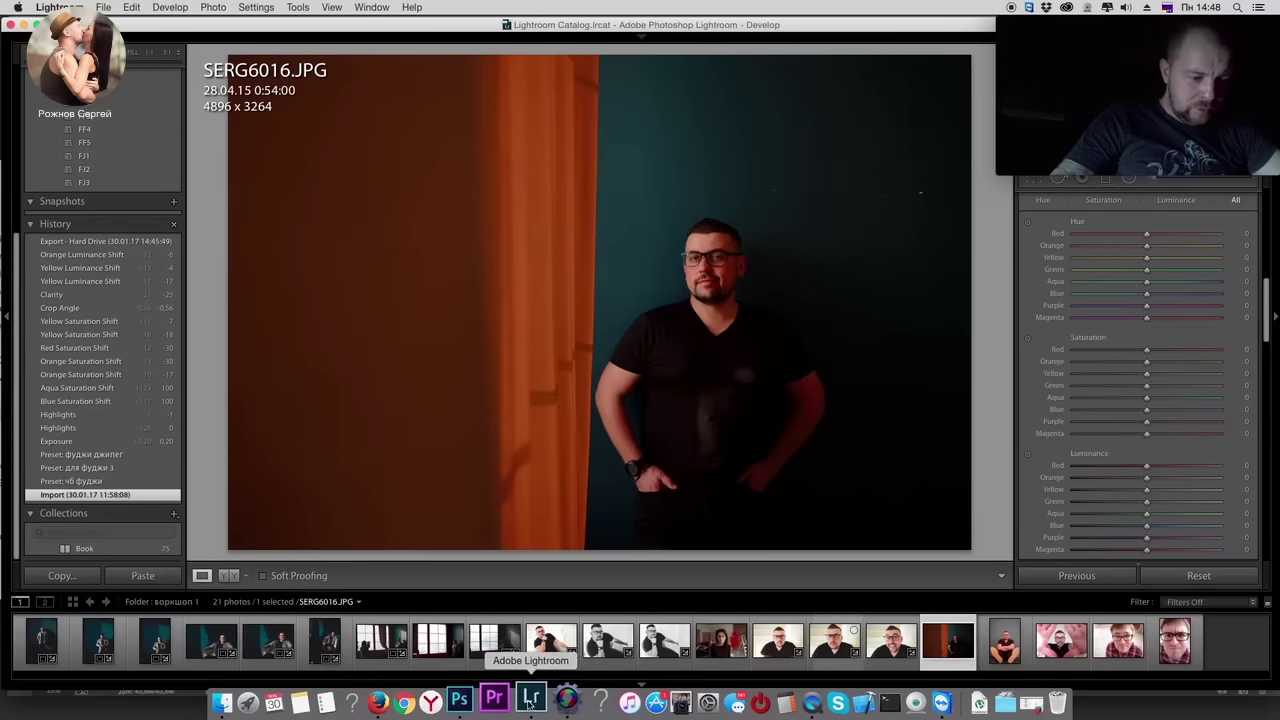
left_click(479, 700)
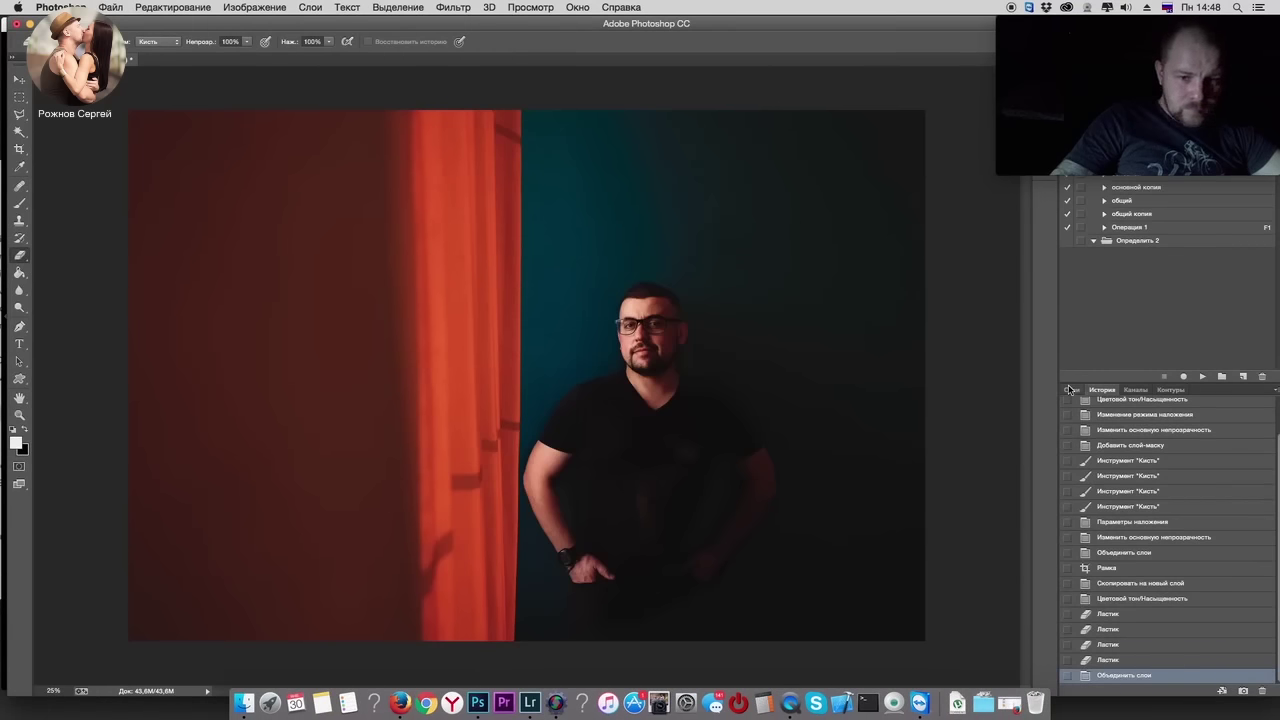
Step: Shift the shadows slightly toward red with Color Balance on a duplicate, then merge it
left_click(1069, 389)
key("ctrl+j")
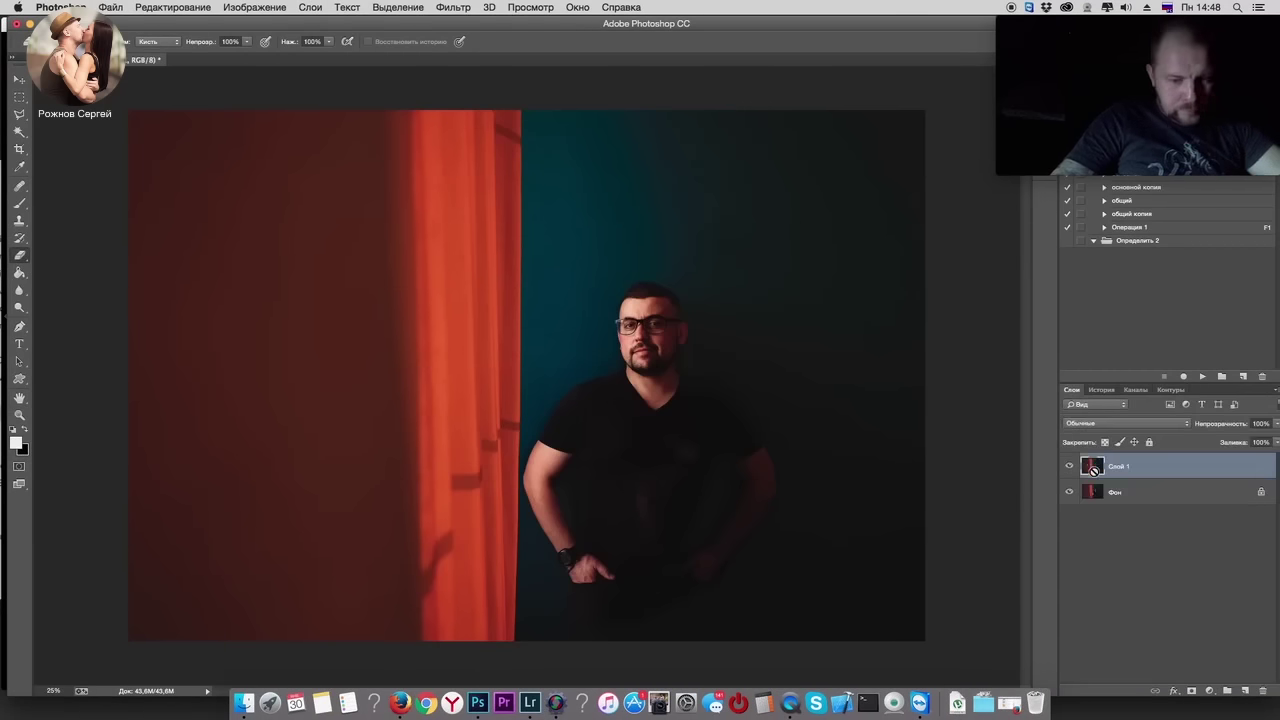
key("ctrl+b")
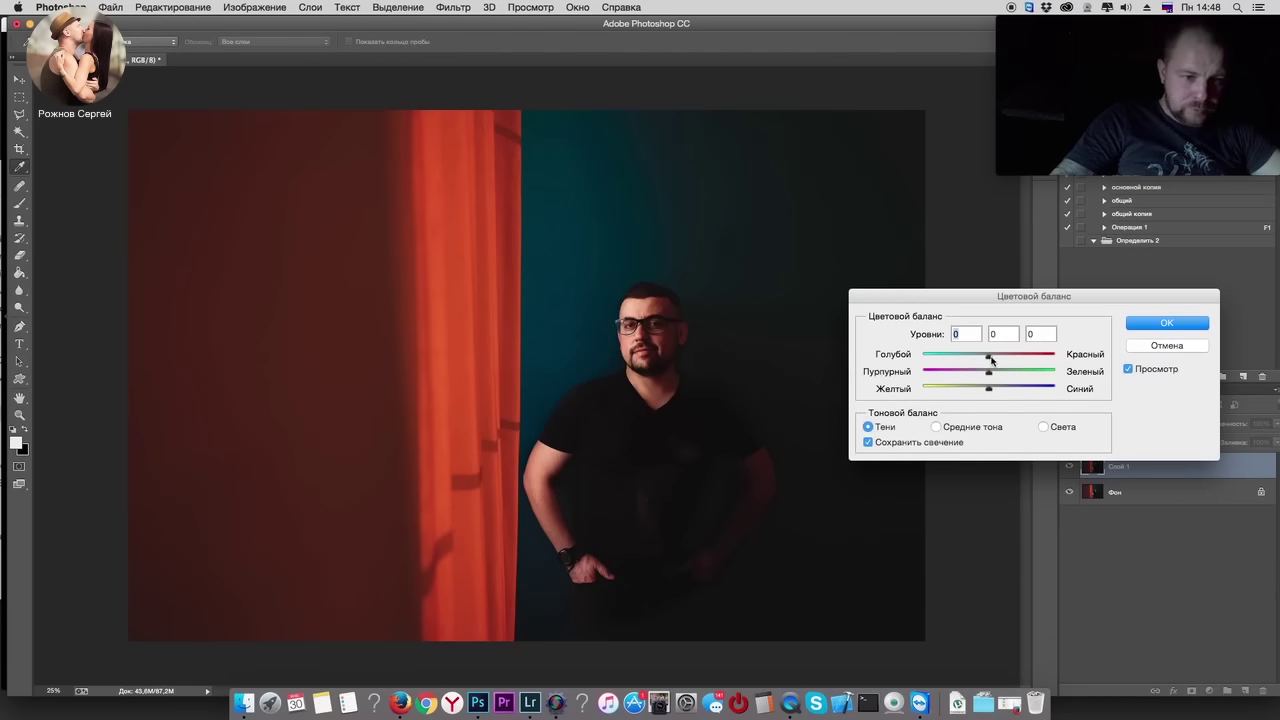
left_click_drag(992, 360, 994, 360)
left_click(1173, 340)
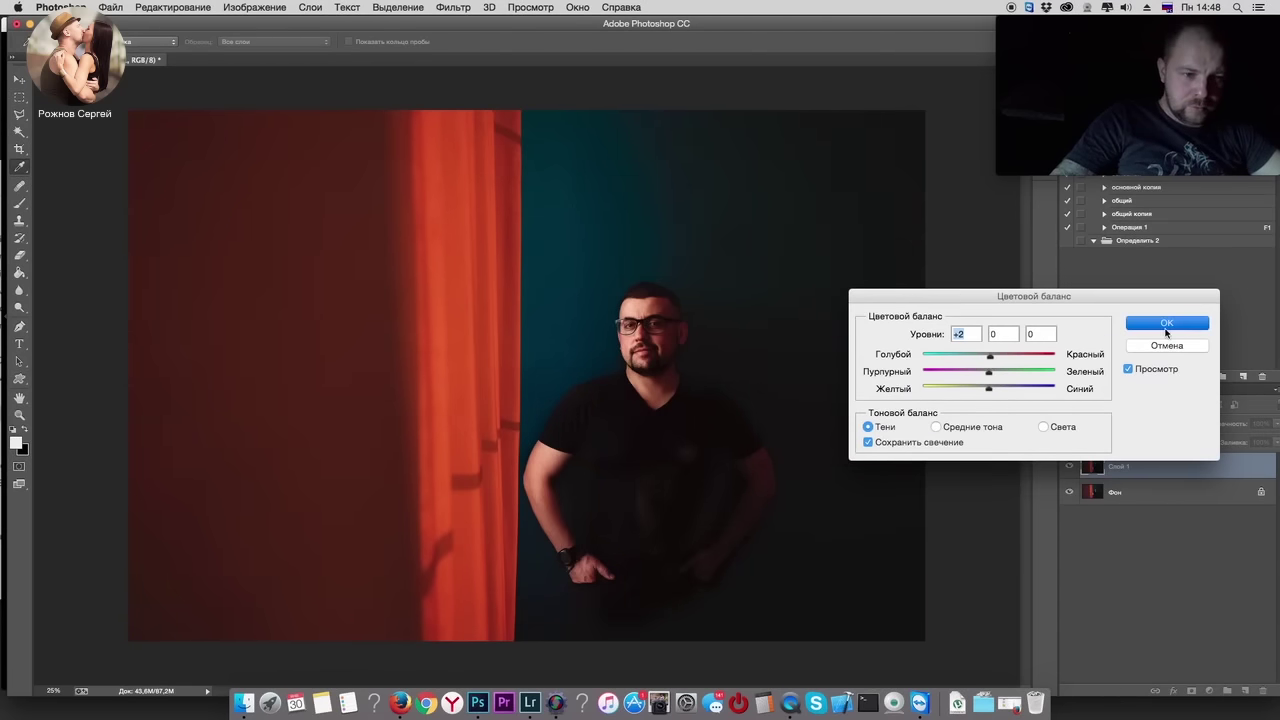
key("BackSpace")
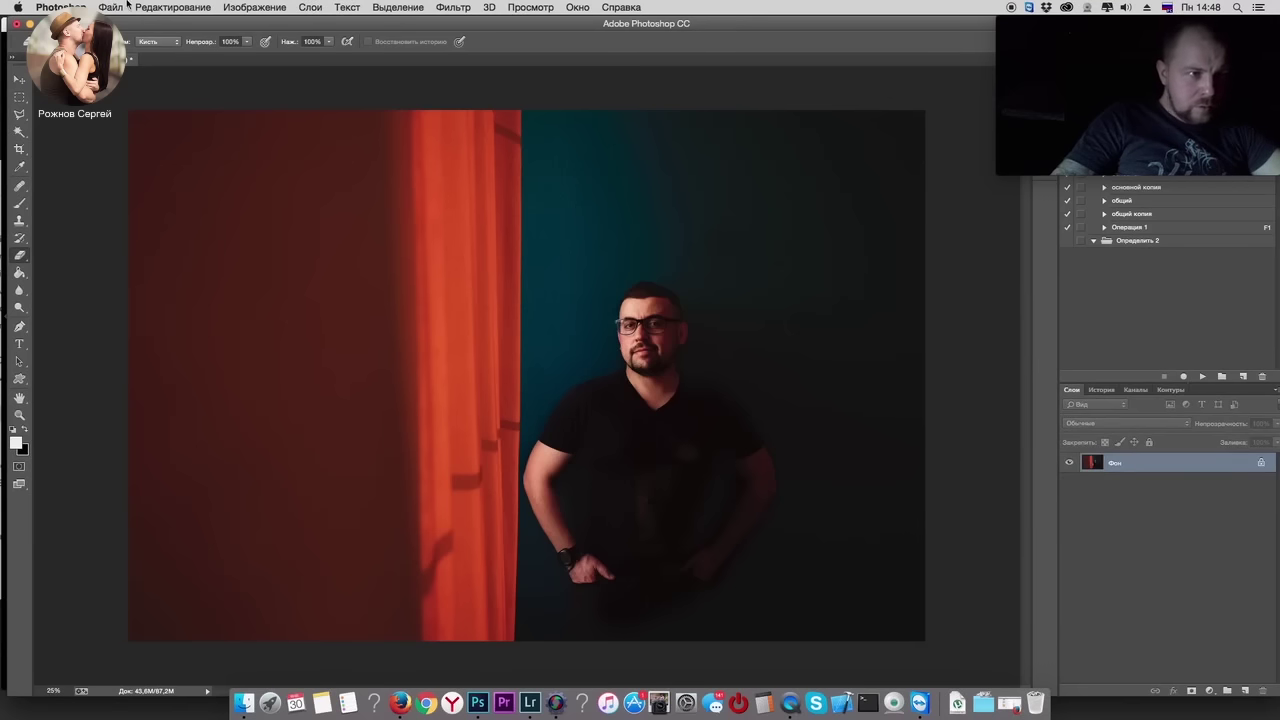
Step: In Selective Color, try the Blacks, then lower Black in the Whites to about -15
left_click(250, 8)
mouse_move(256, 48)
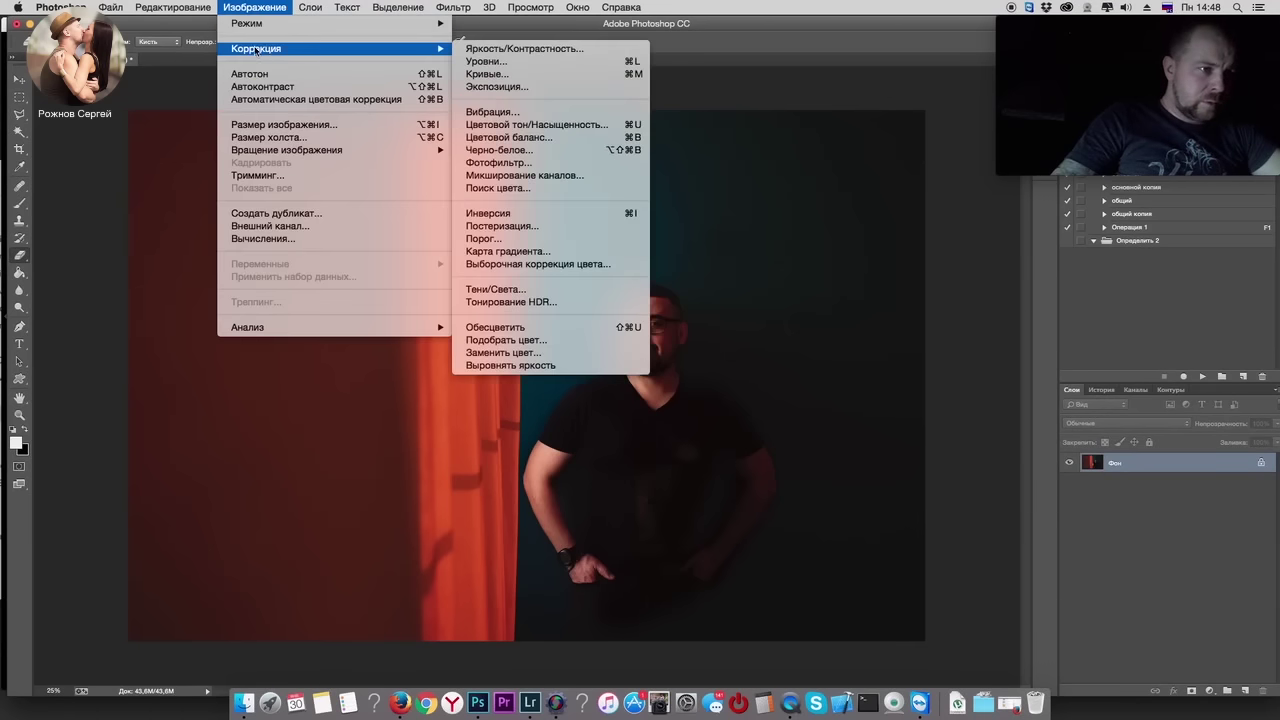
left_click(600, 264)
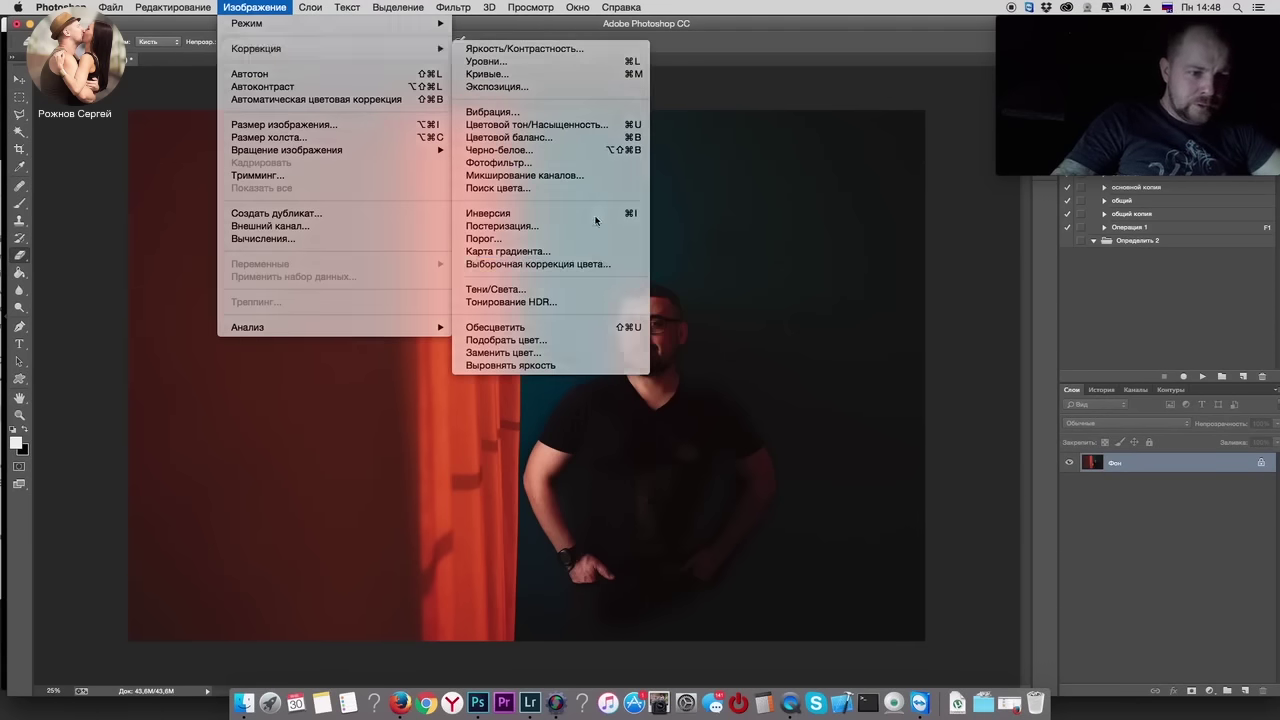
left_click(984, 308)
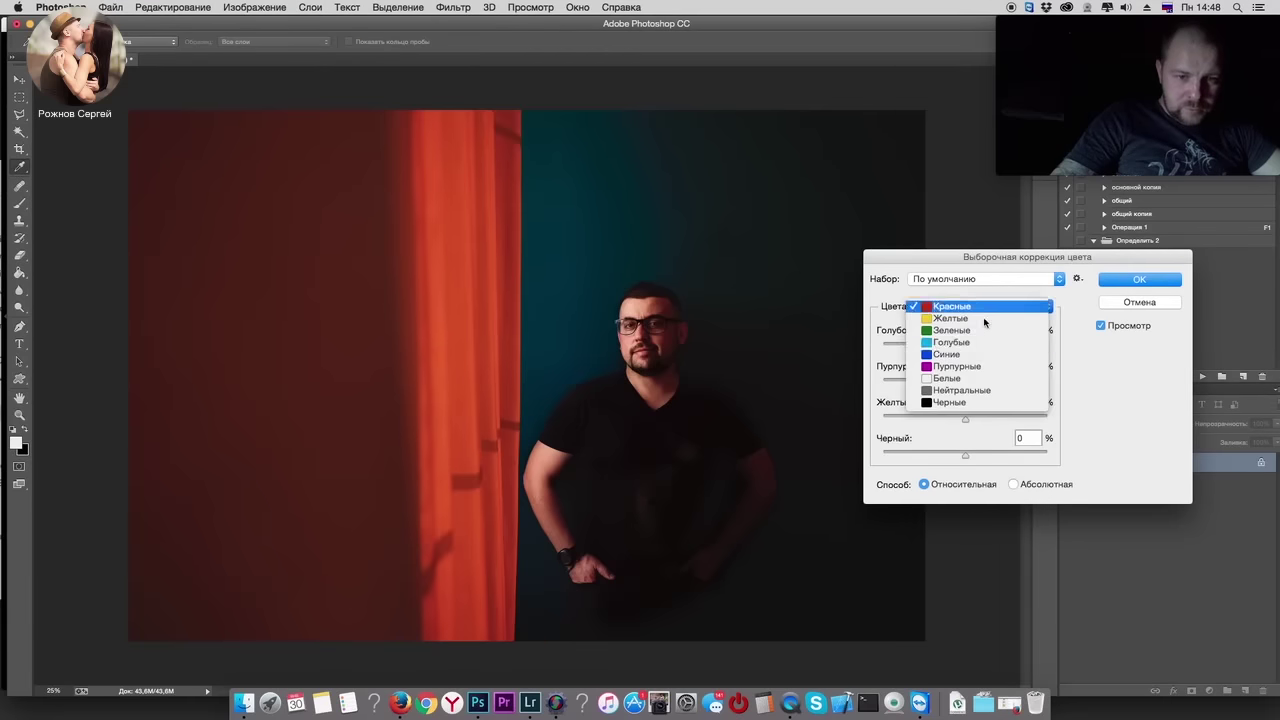
left_click(968, 405)
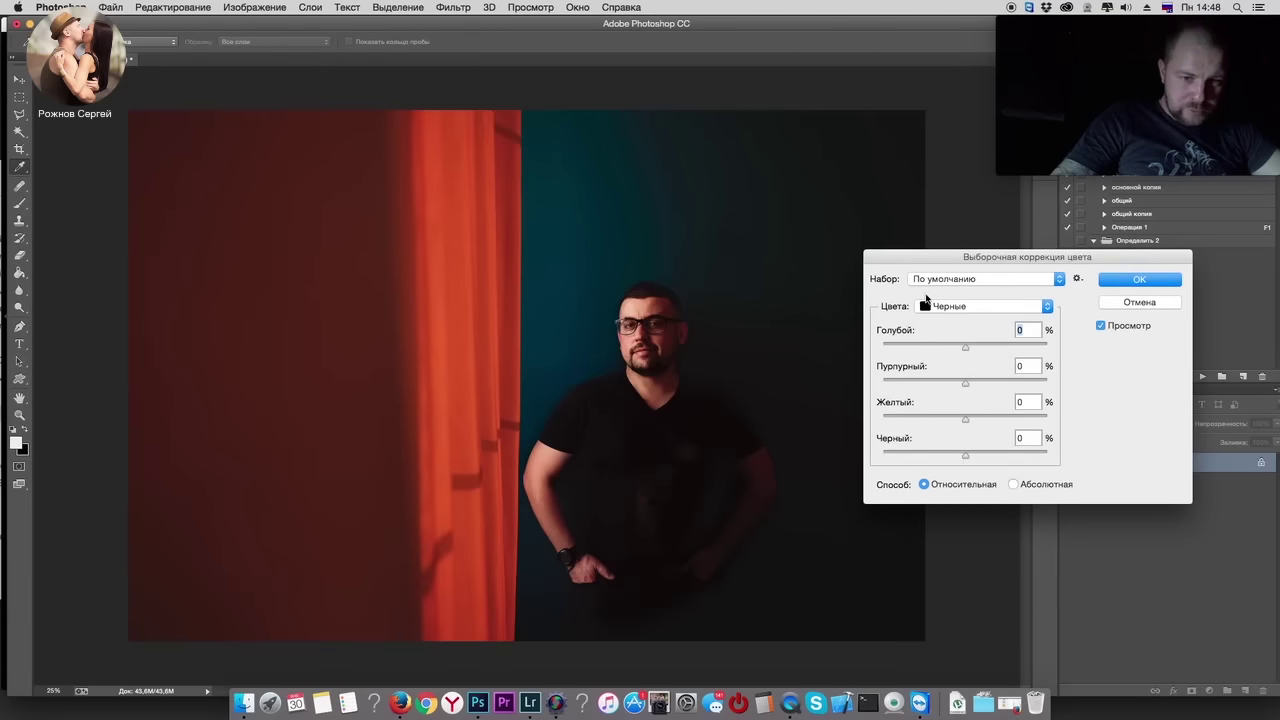
left_click_drag(966, 459, 966, 461)
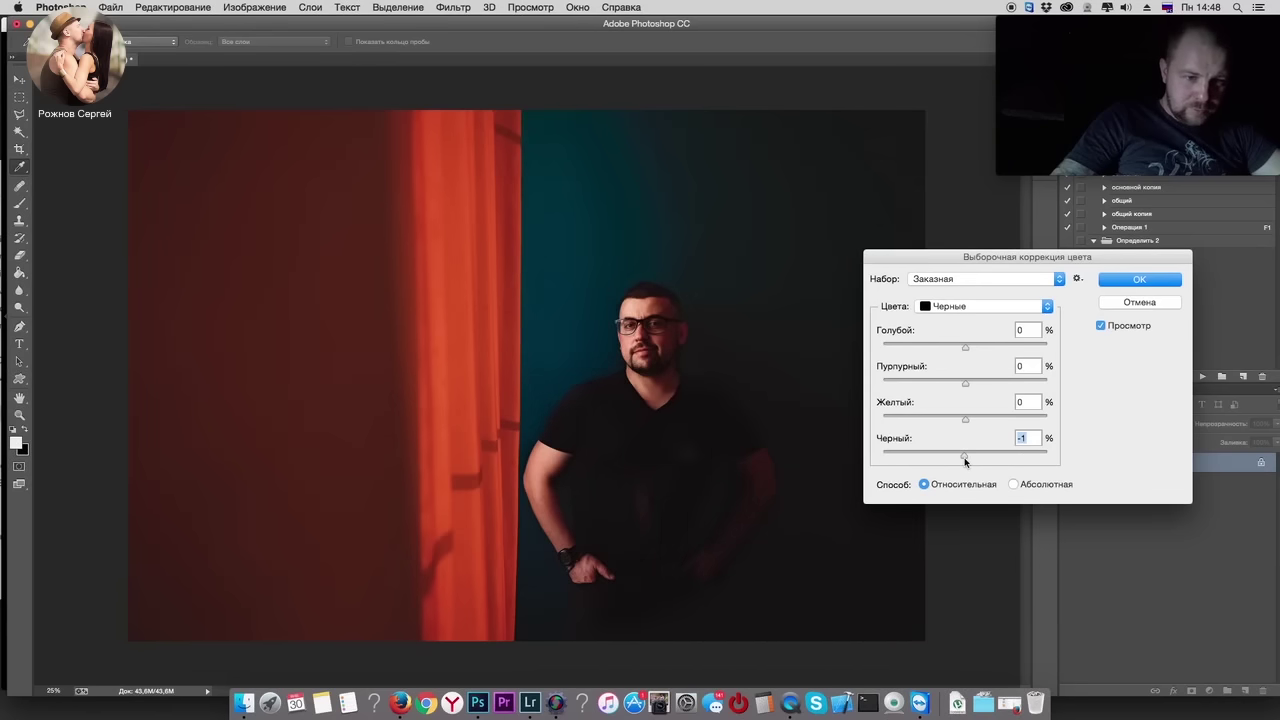
left_click(990, 307)
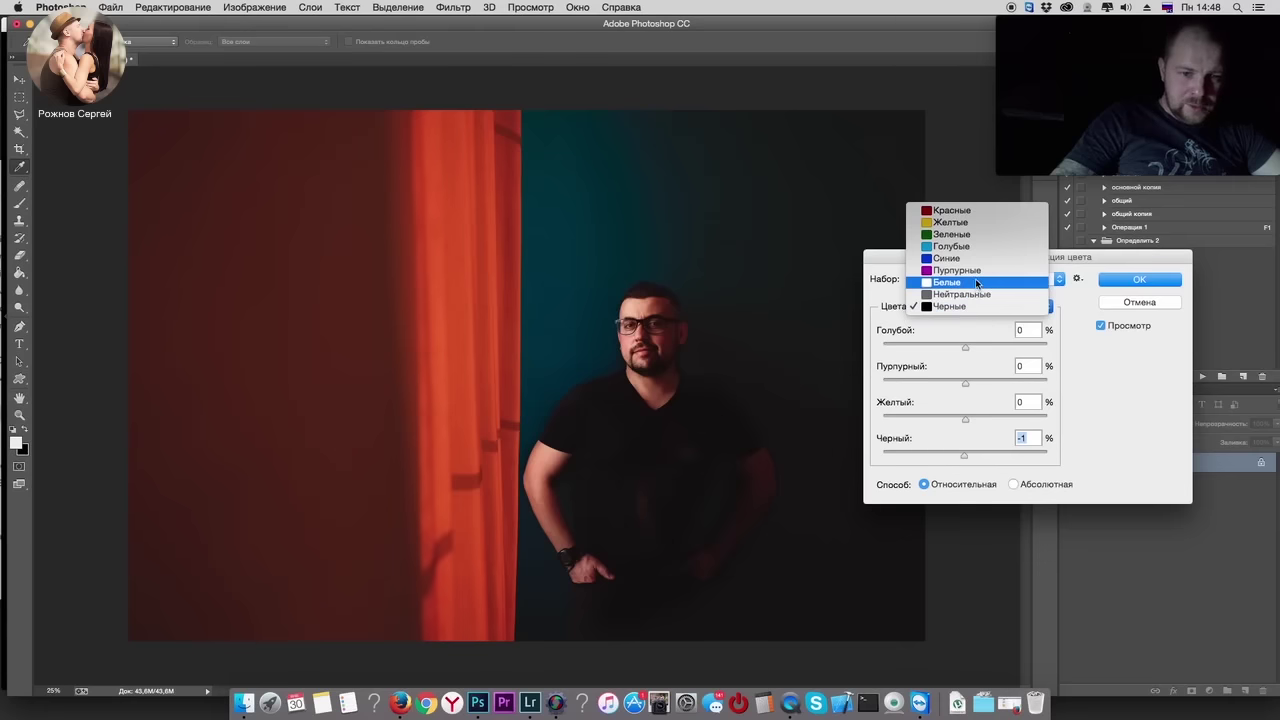
left_click(975, 282)
left_click_drag(949, 457, 912, 457)
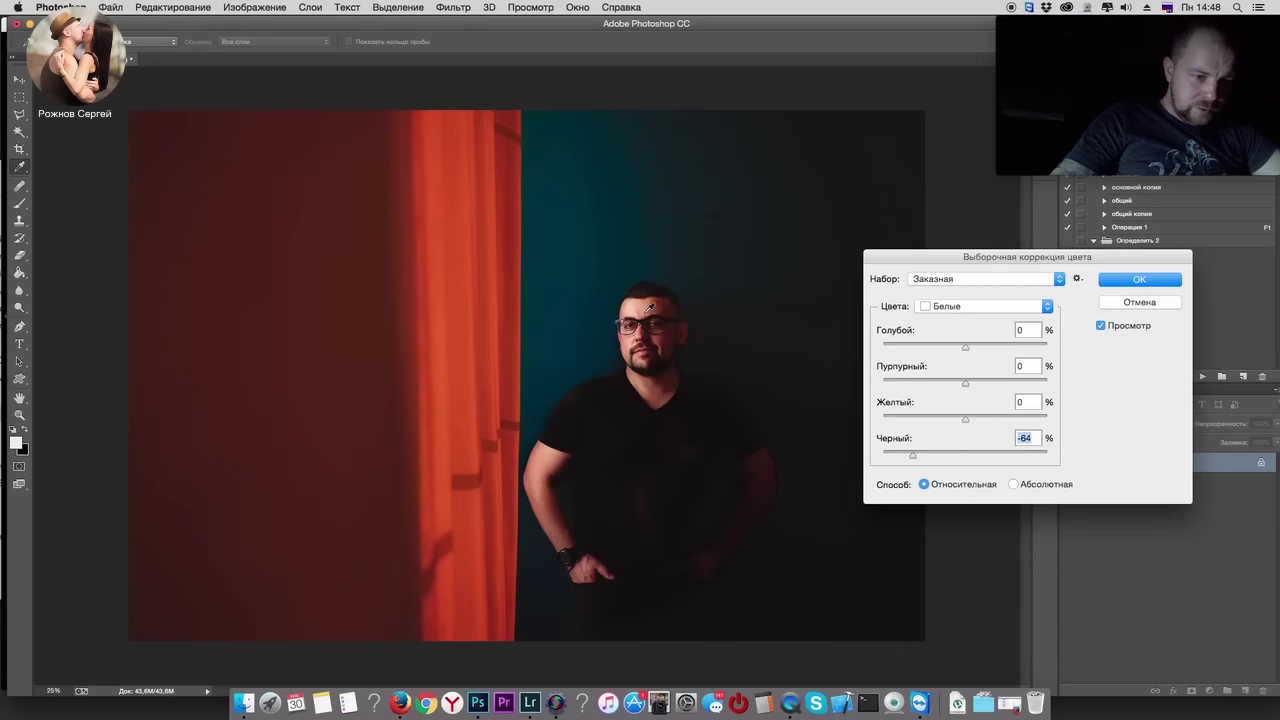
mouse_move(911, 457)
left_mouse_down()
mouse_move(968, 460)
mouse_move(891, 460)
mouse_move(994, 462)
mouse_move(888, 462)
mouse_move(950, 468)
left_mouse_up()
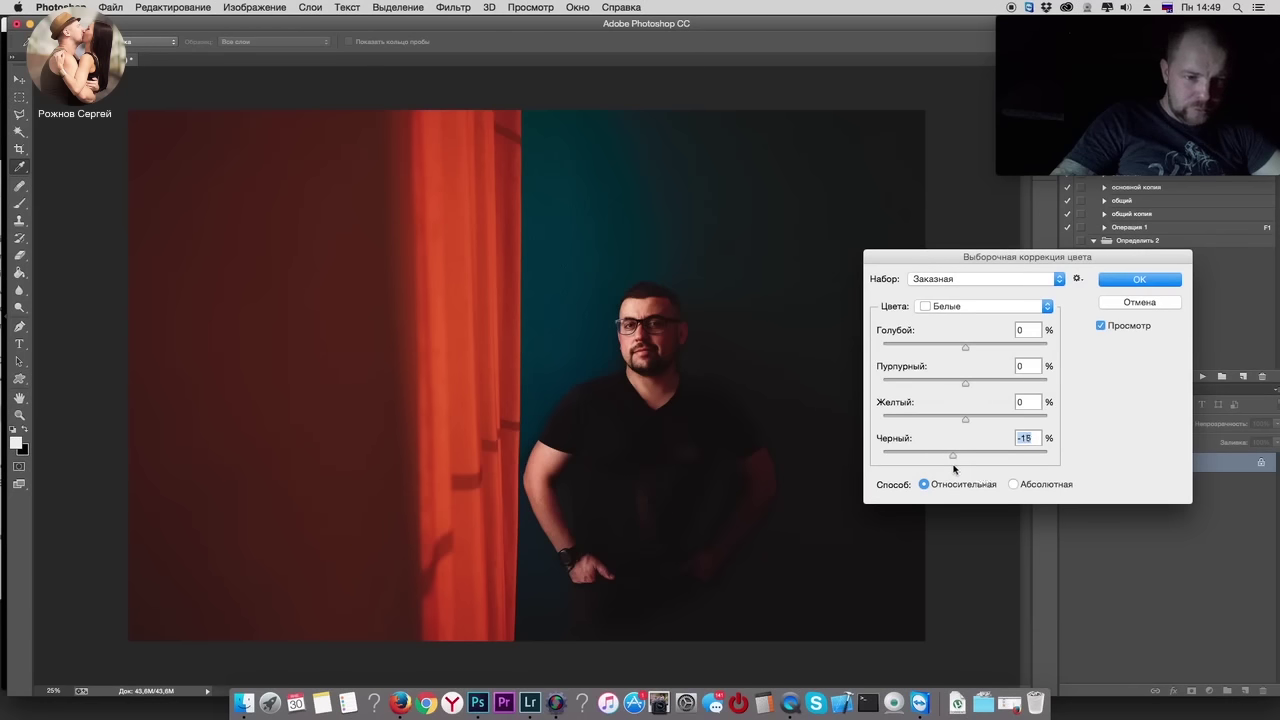
left_click(1139, 283)
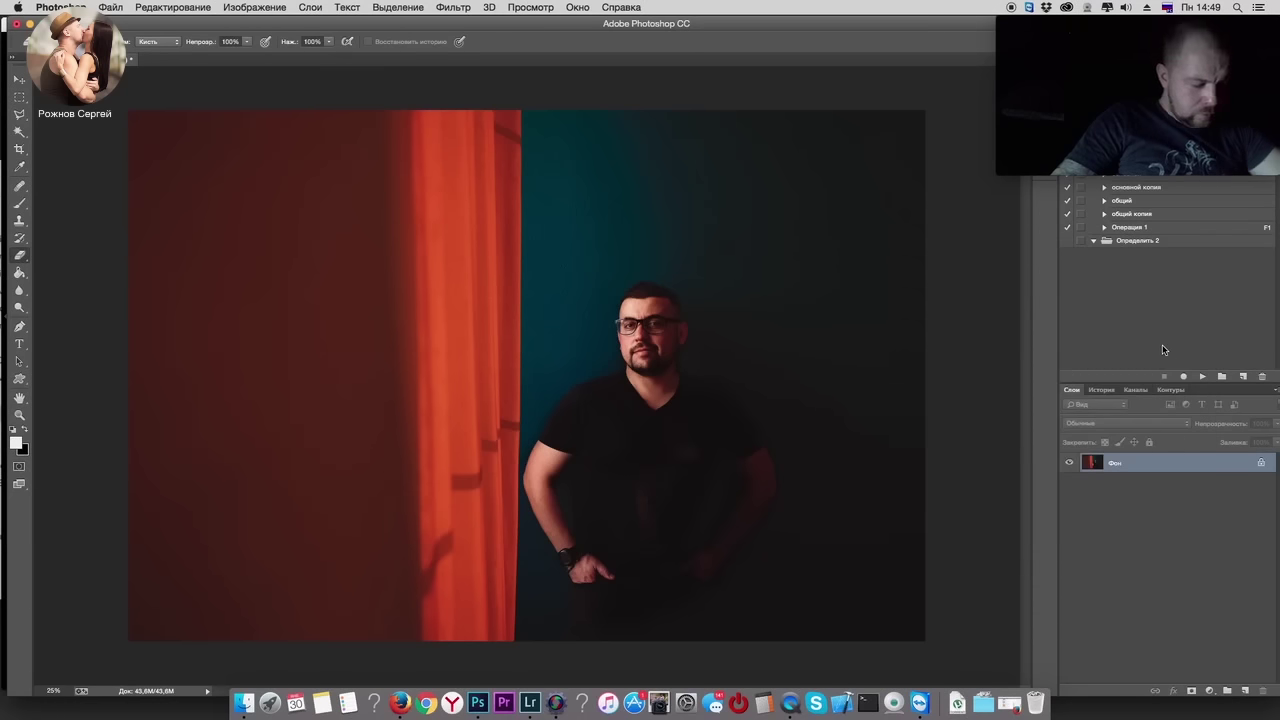
key("super+plus")
key("super+plus")
key("super+plus")
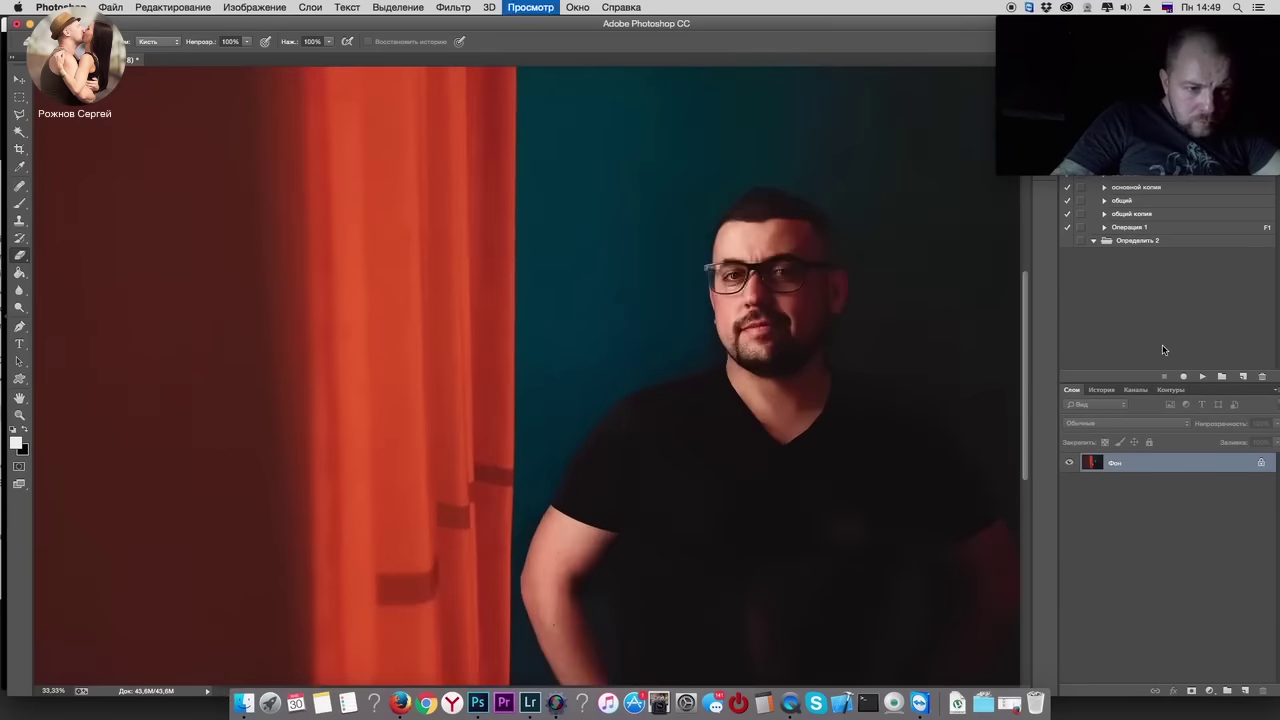
left_click_drag(970, 336, 809, 403)
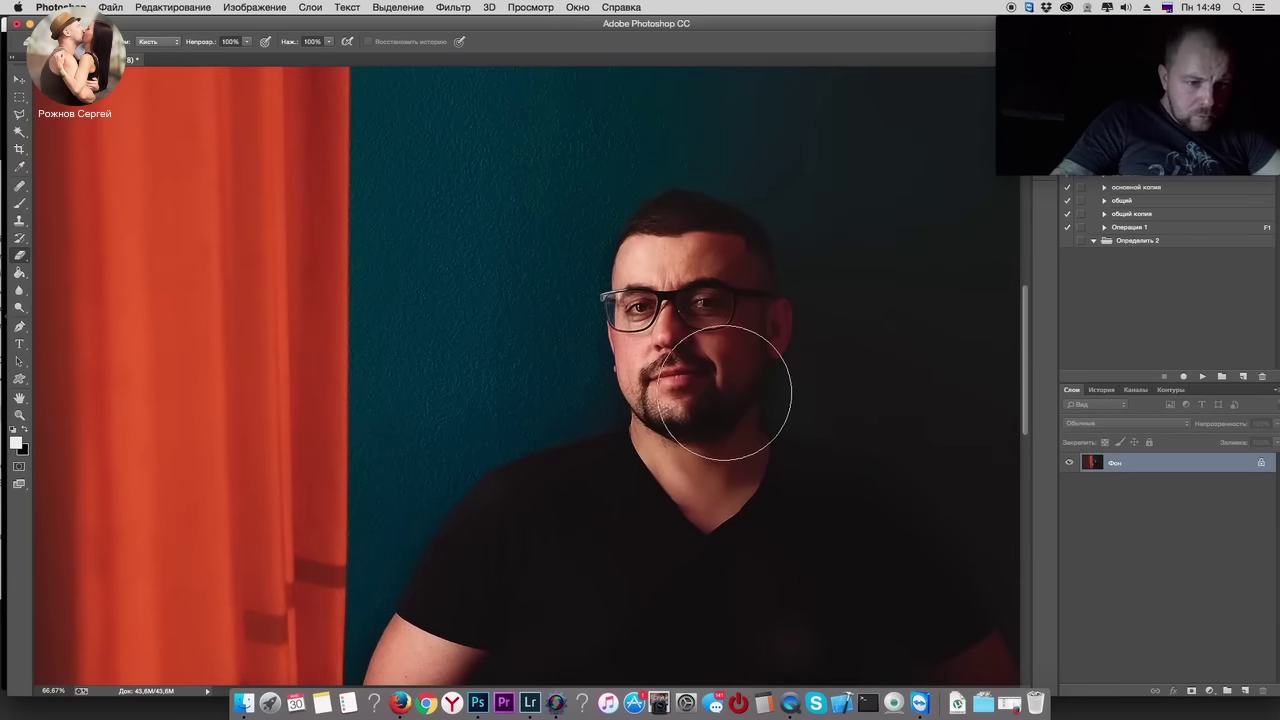
key("super+minus")
key("super+minus")
key("super+minus")
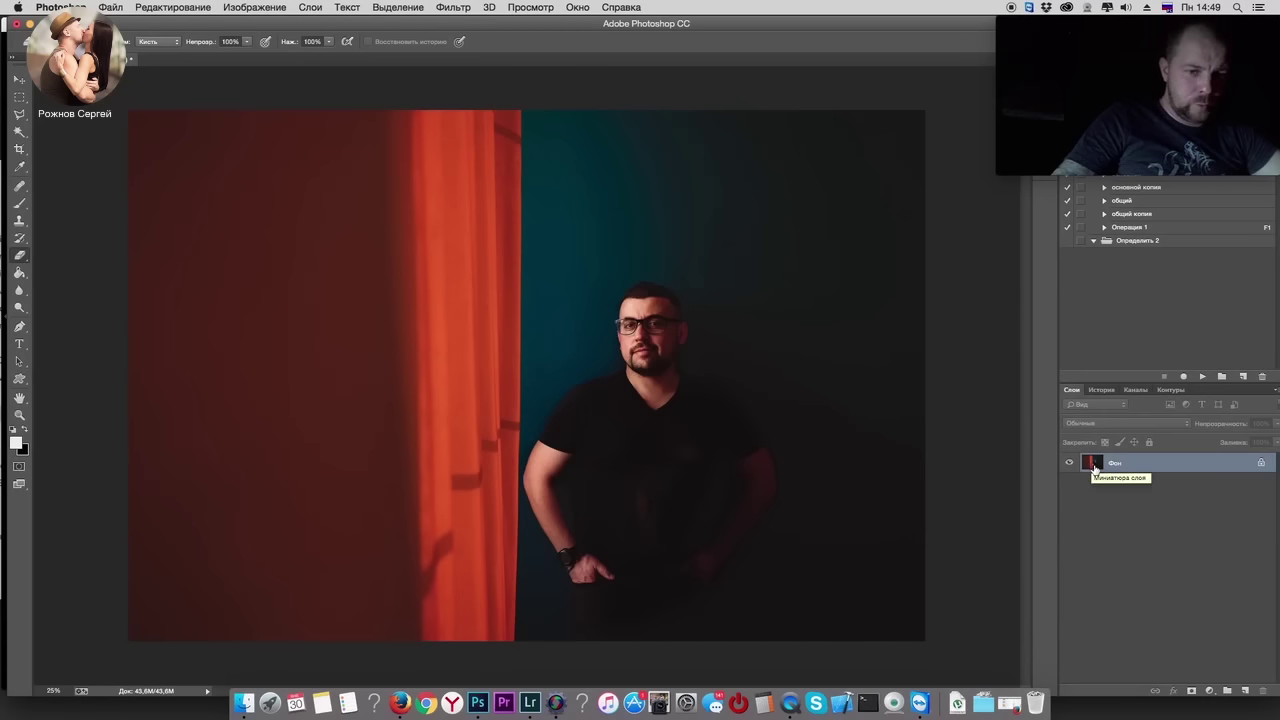
key("F1")
left_click(1137, 100)
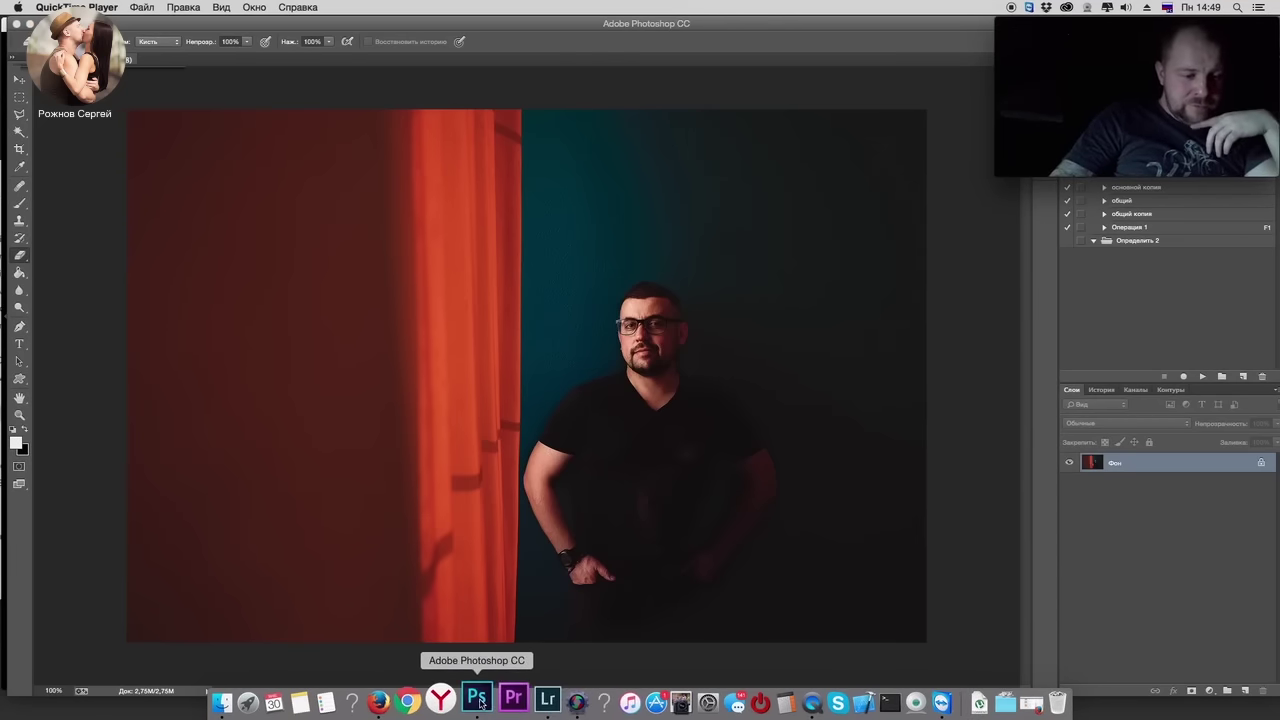
Step: In Lightroom, review earlier History states, then advance to the next photo, SERG6031
left_click(547, 700)
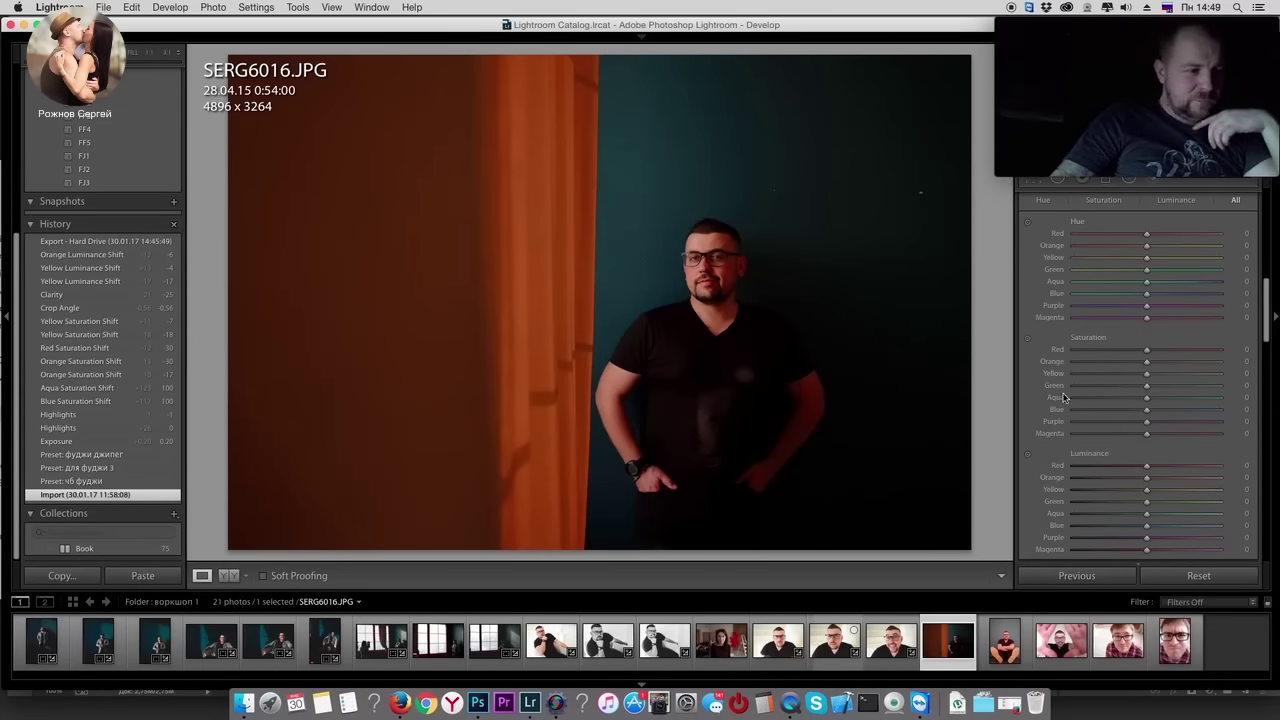
scroll(85, 405, "up", 3)
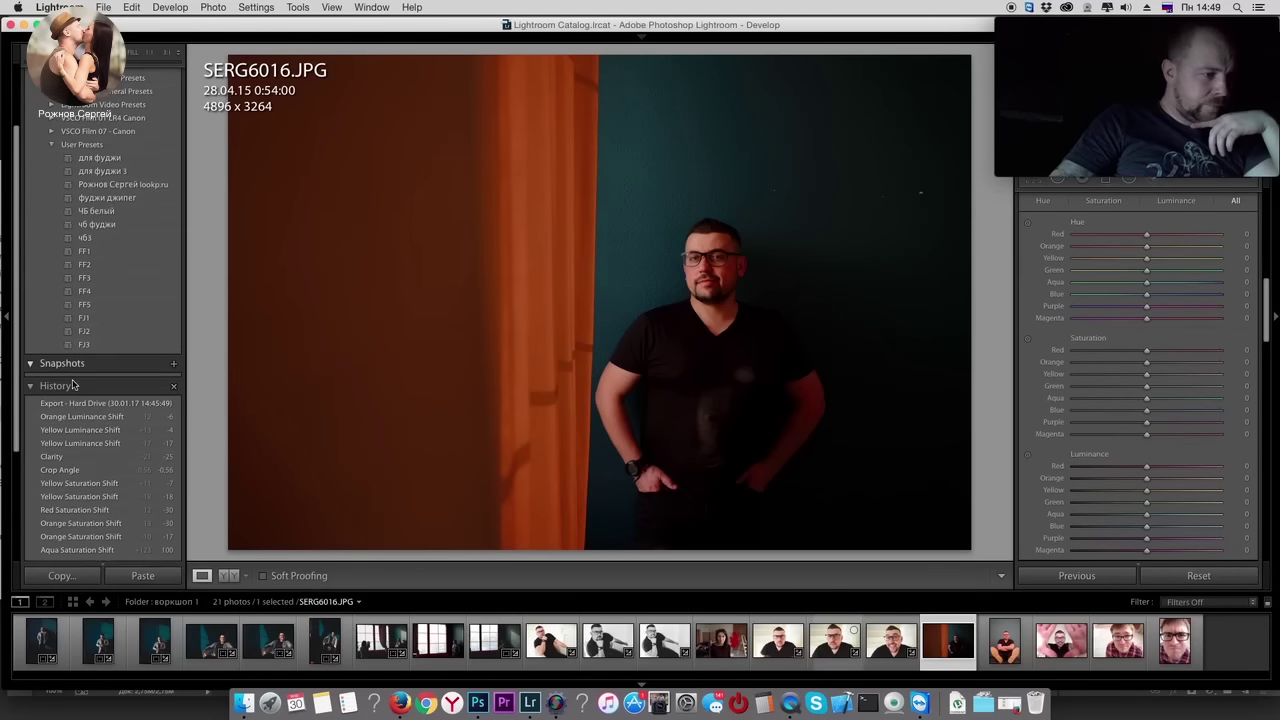
left_click(90, 404)
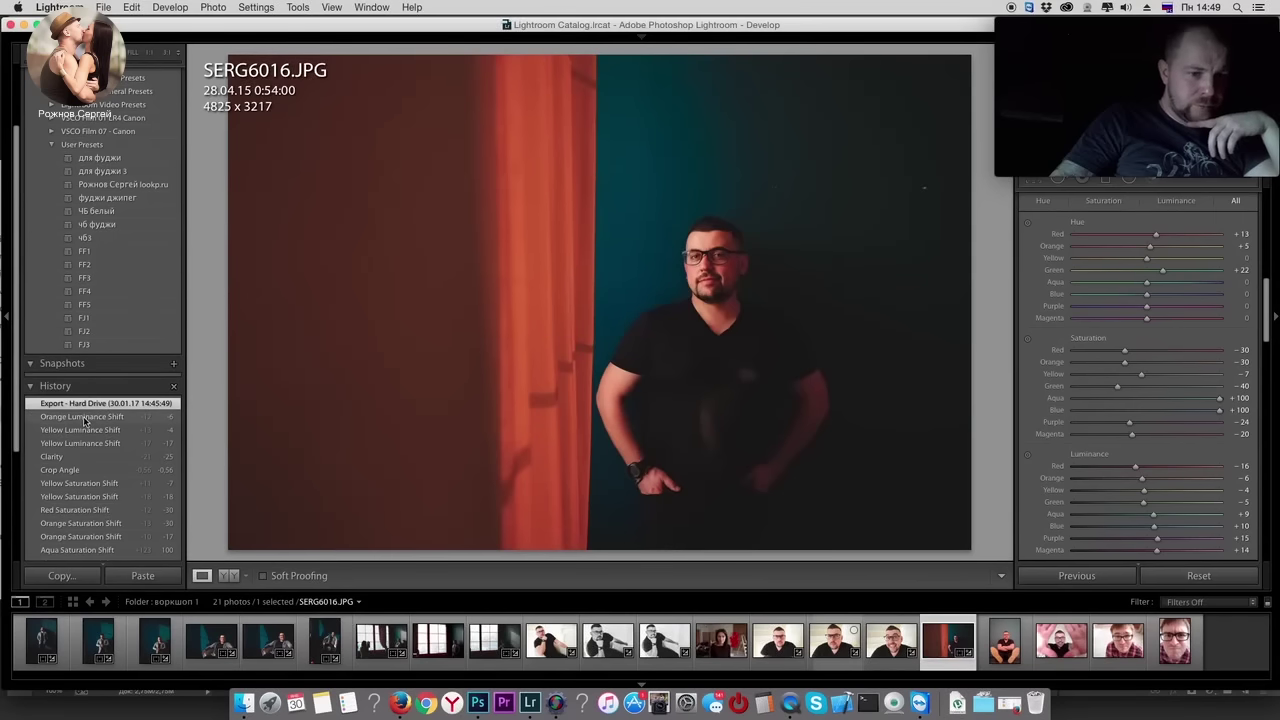
left_click(87, 418)
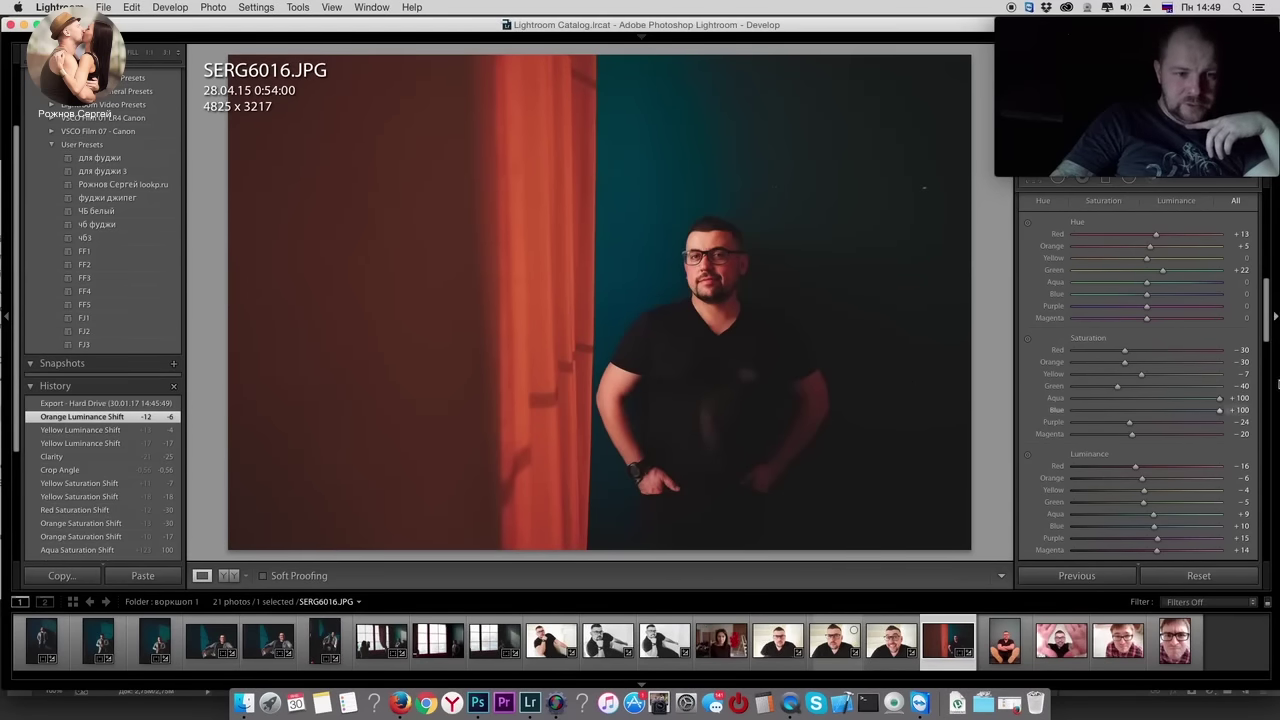
scroll(1250, 380, "up", 5)
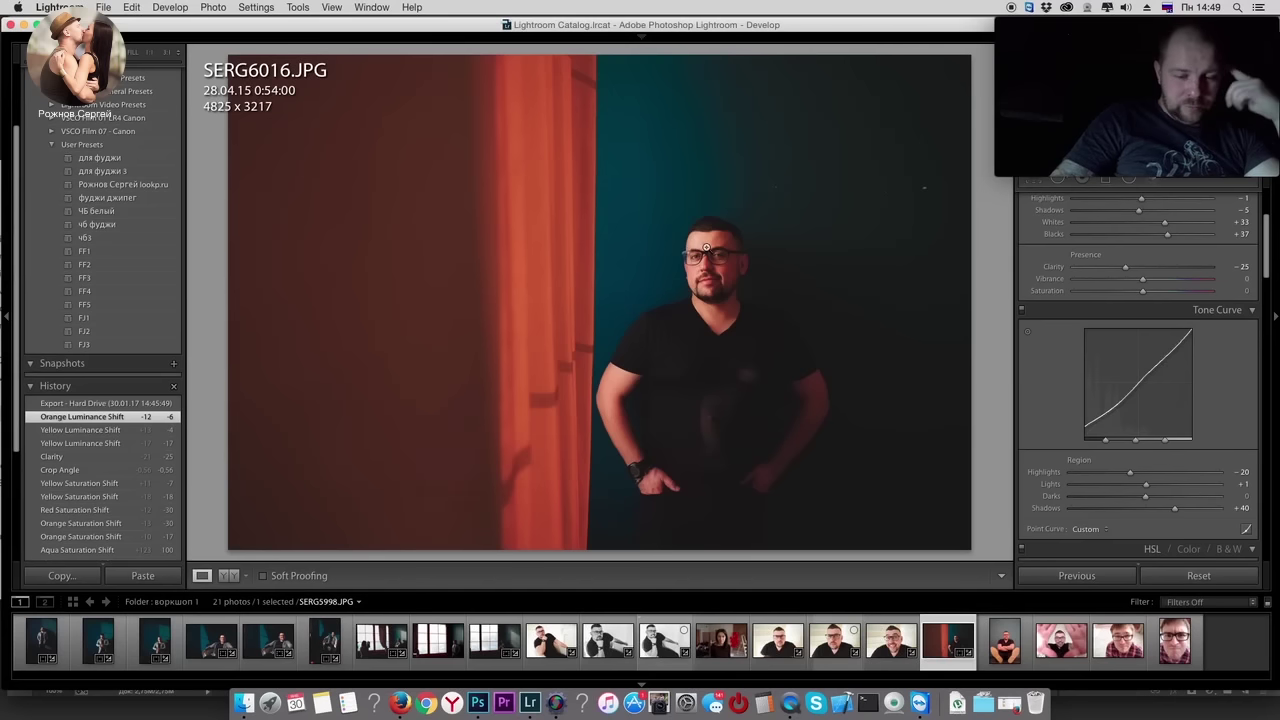
key("Right")
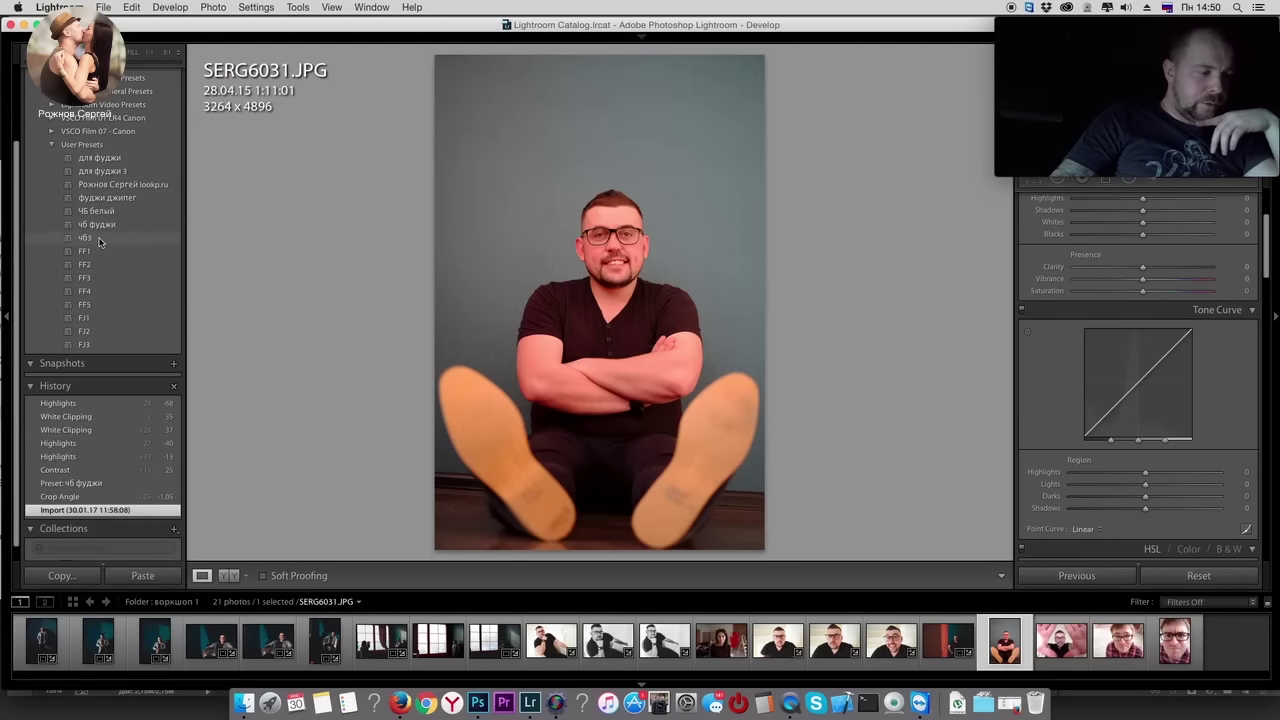
Step: Apply the чб фуджи preset with Exposure +0.20, Highlights −65 and Blacks +71
left_click(97, 224)
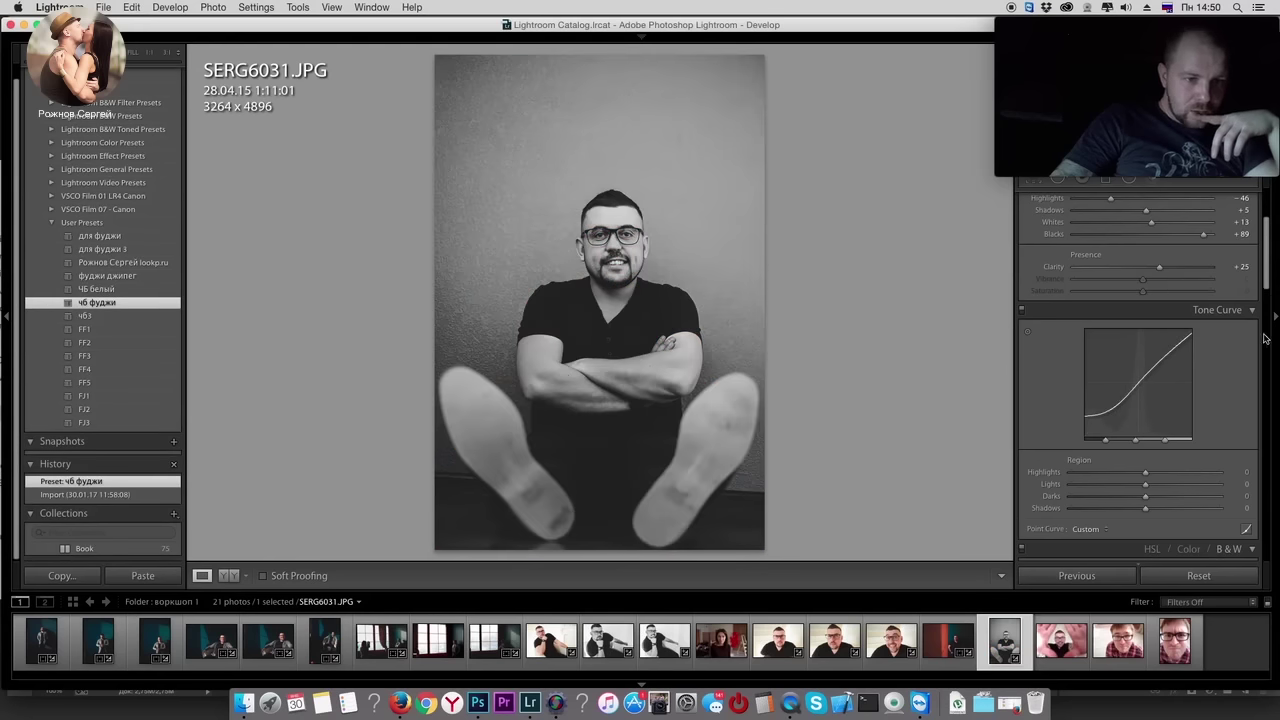
scroll(1245, 260, "up", 3)
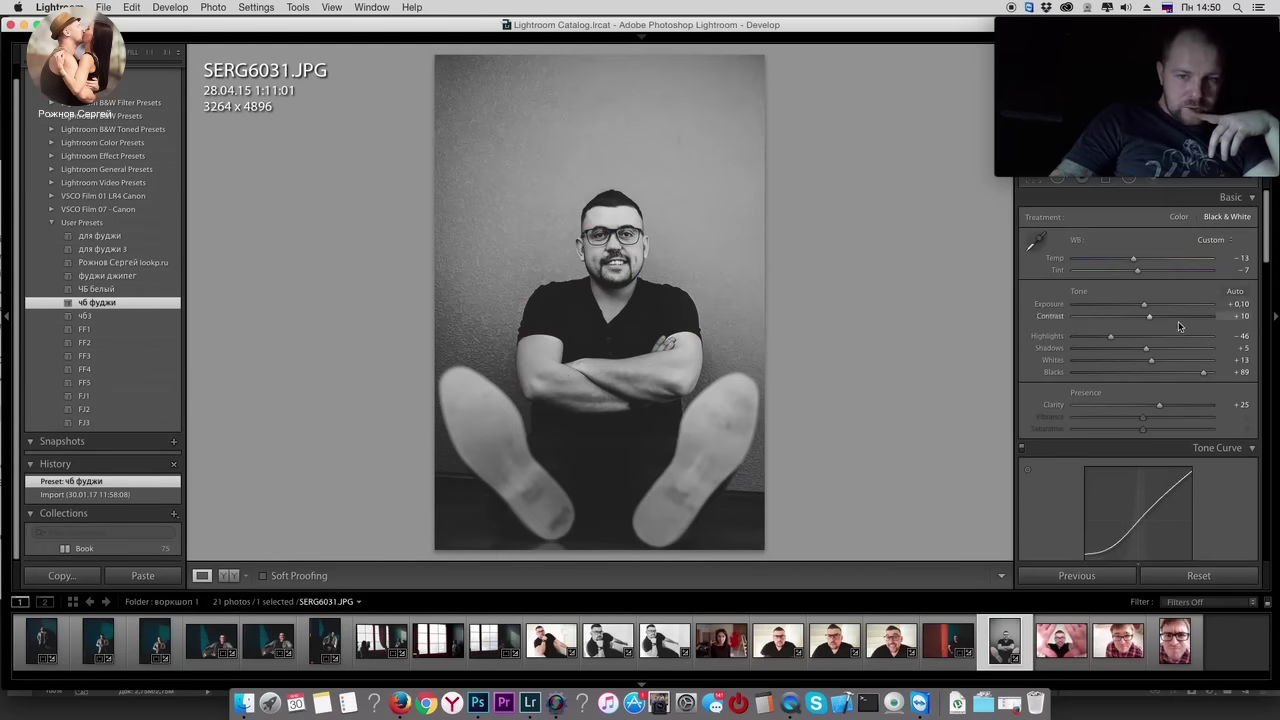
left_click_drag(1144, 304, 1141, 305)
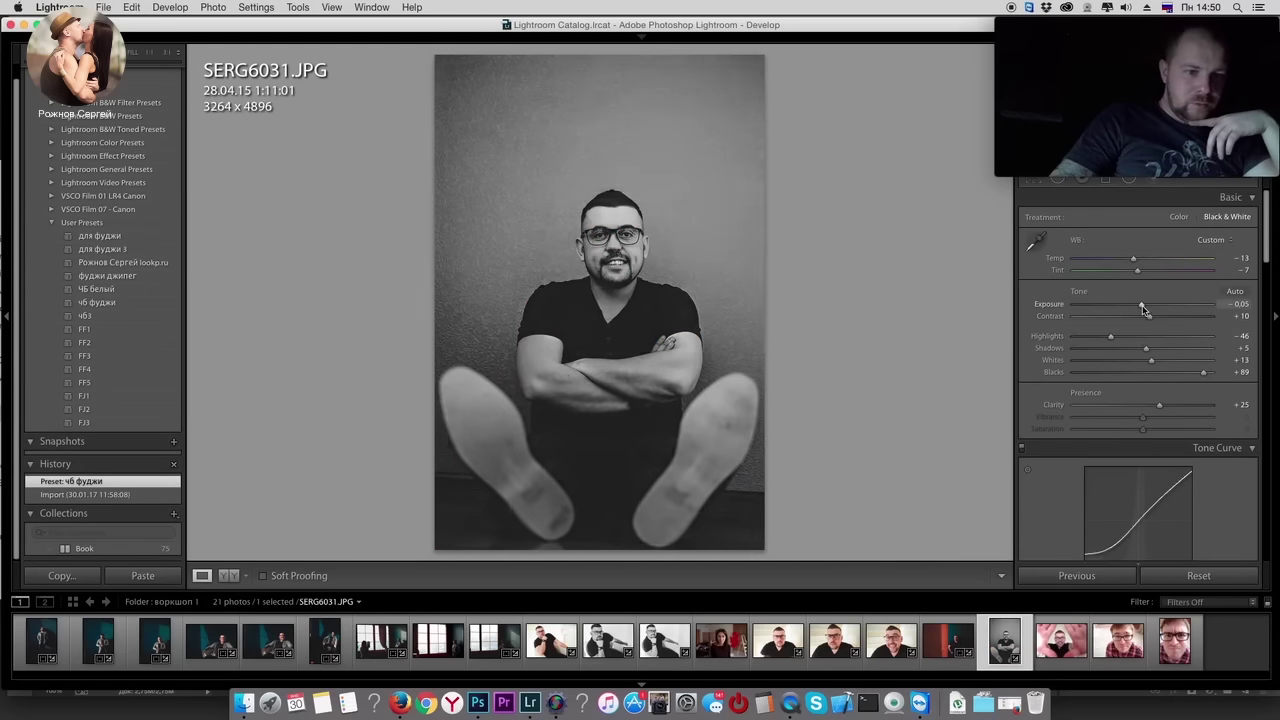
left_click(1146, 305)
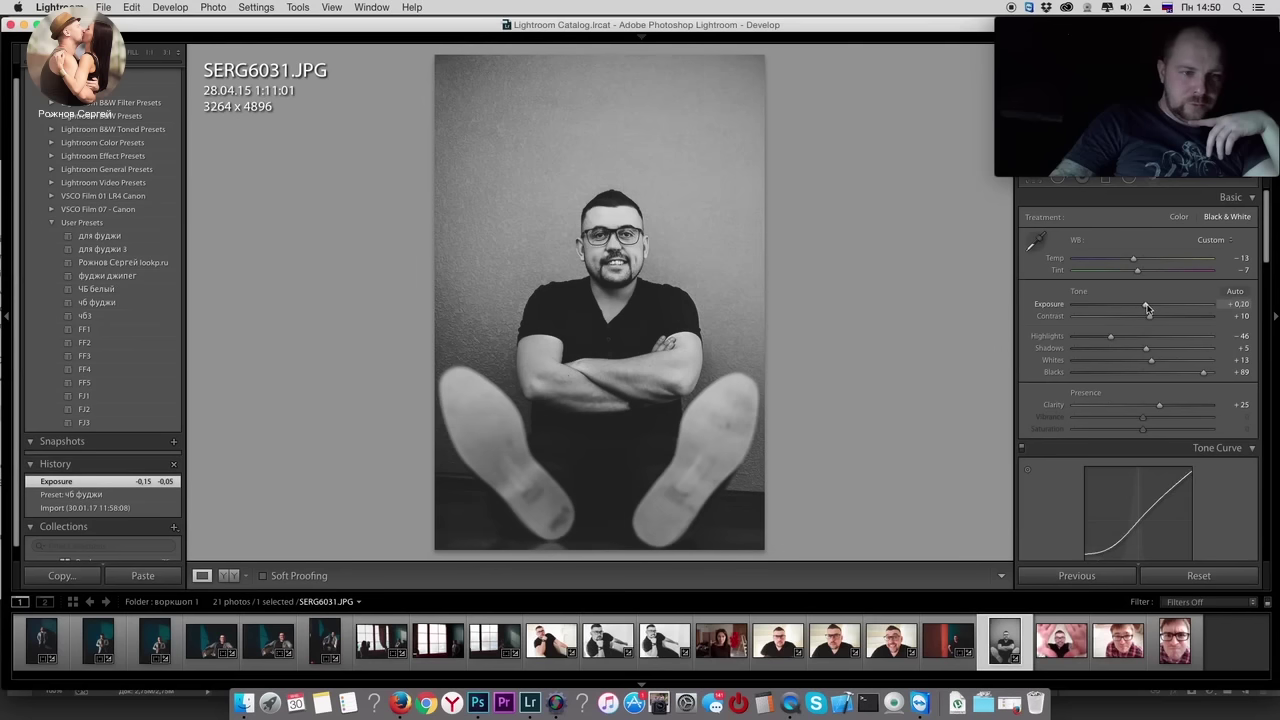
left_click_drag(1097, 341, 1161, 318)
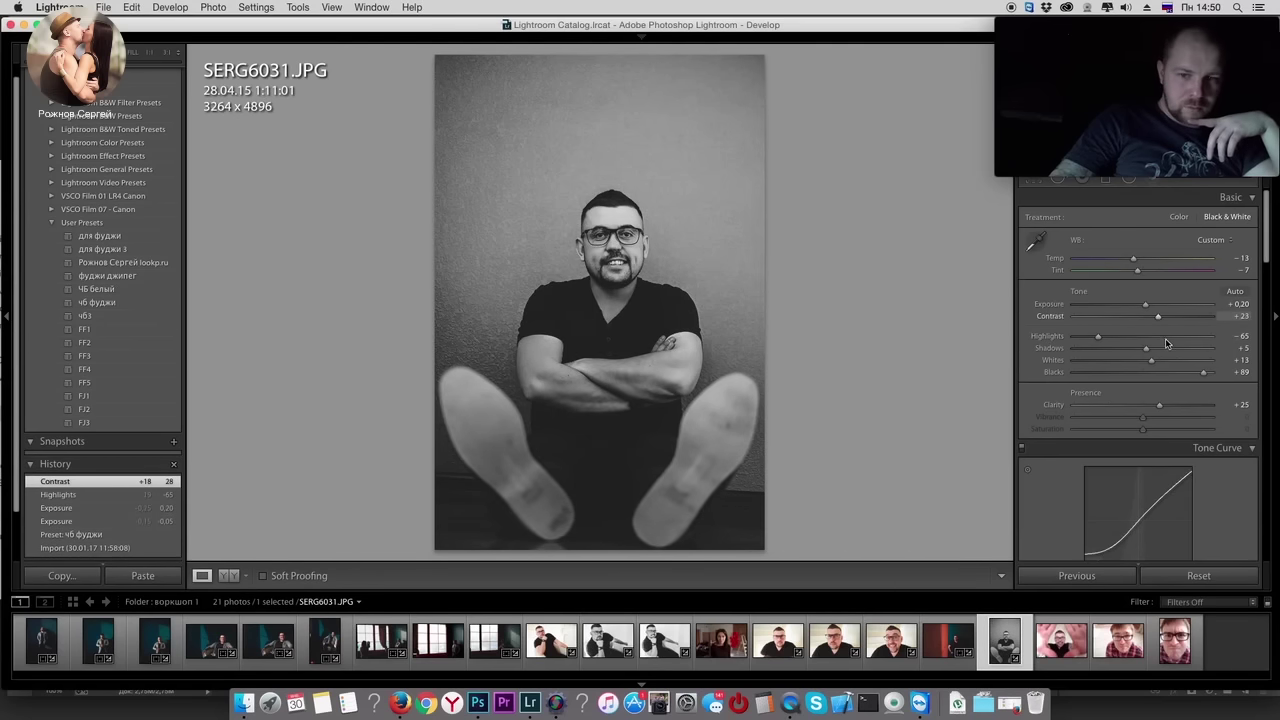
left_click_drag(1203, 372, 1192, 372)
left_click(1190, 372)
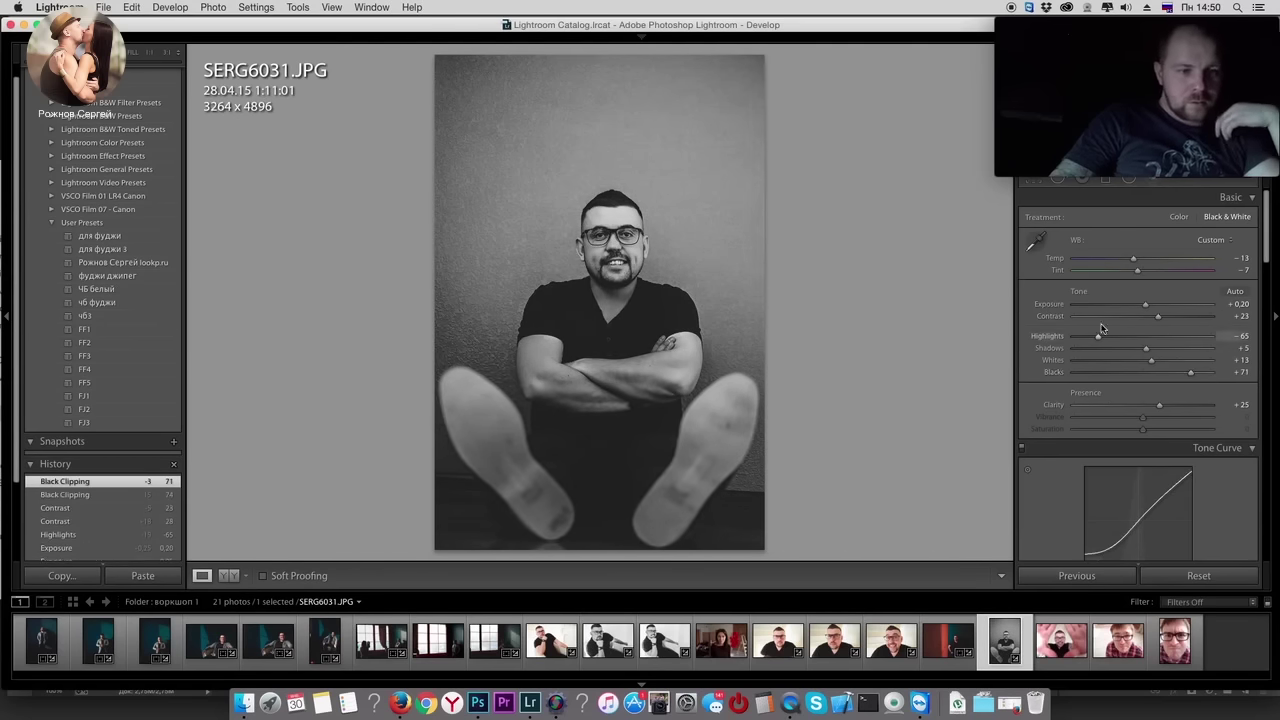
Step: Straighten the photo to about −0.43 degrees with the Crop tool
left_click(1036, 180)
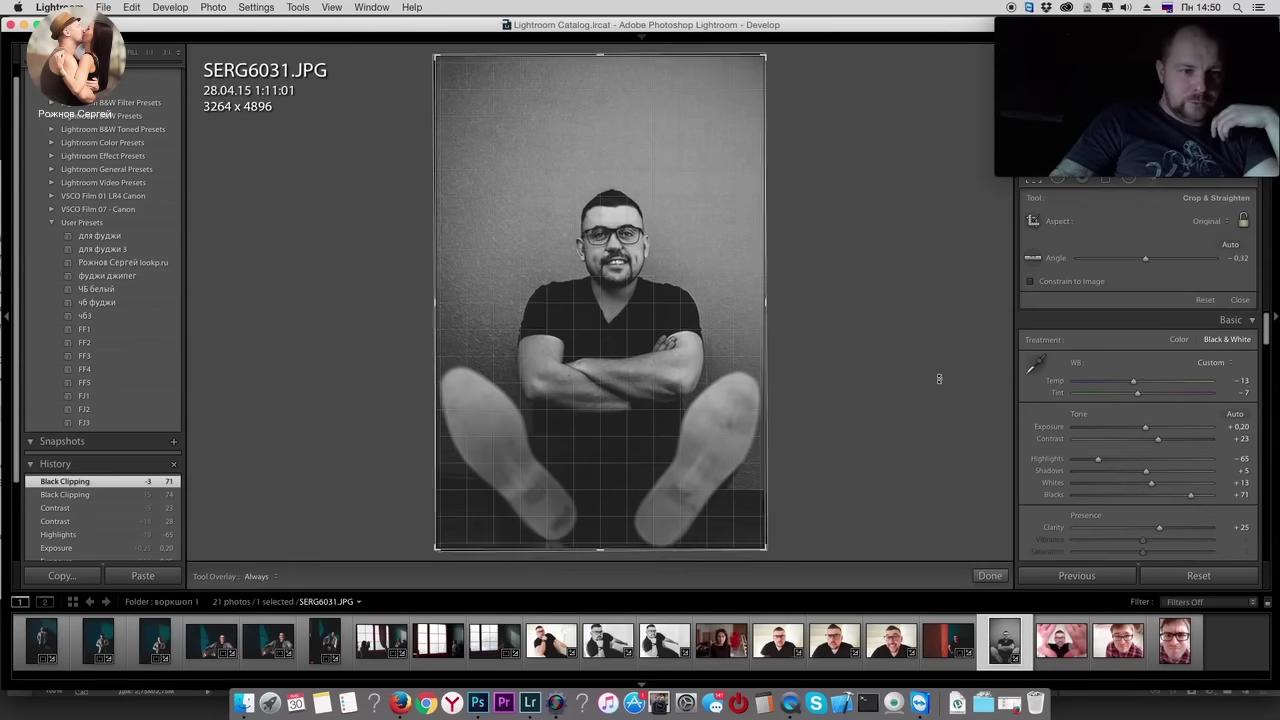
left_click_drag(939, 378, 940, 371)
key("Return")
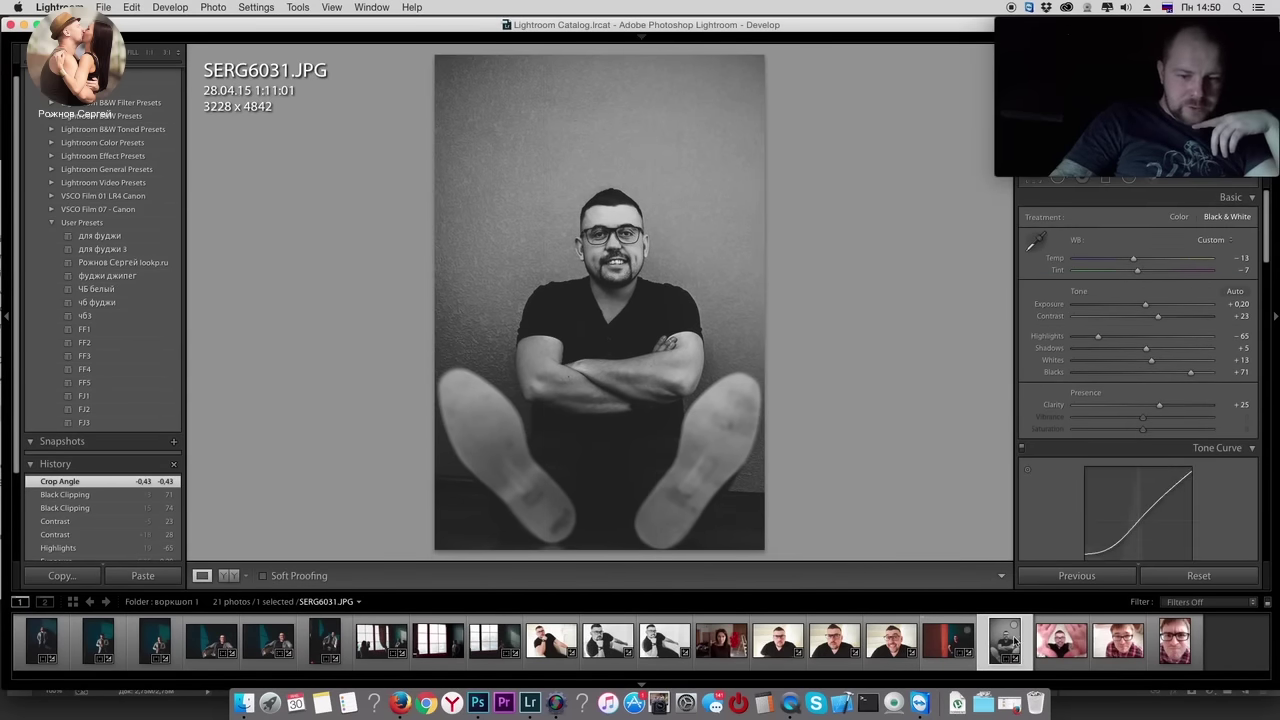
right_click(1013, 640)
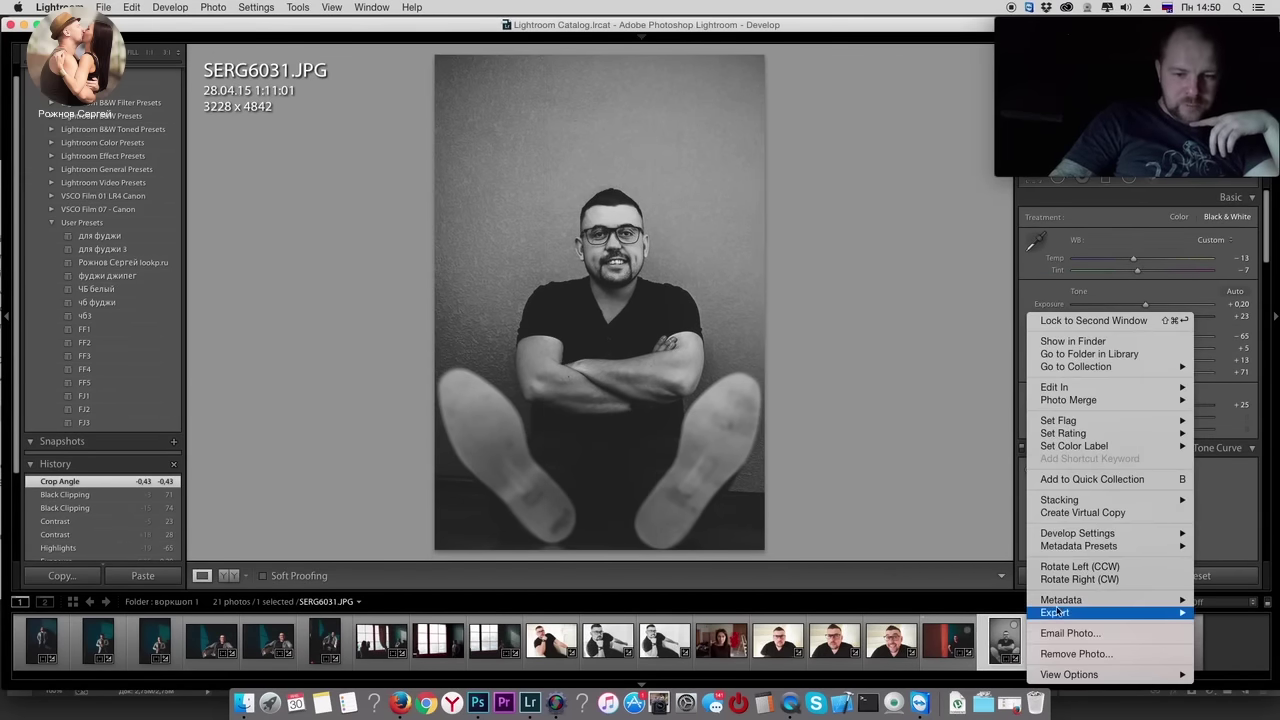
Step: Export the photo to open in Adobe Photoshop CC, overwriting the existing b-1.jpg
mouse_move(1055, 612)
left_click(960, 574)
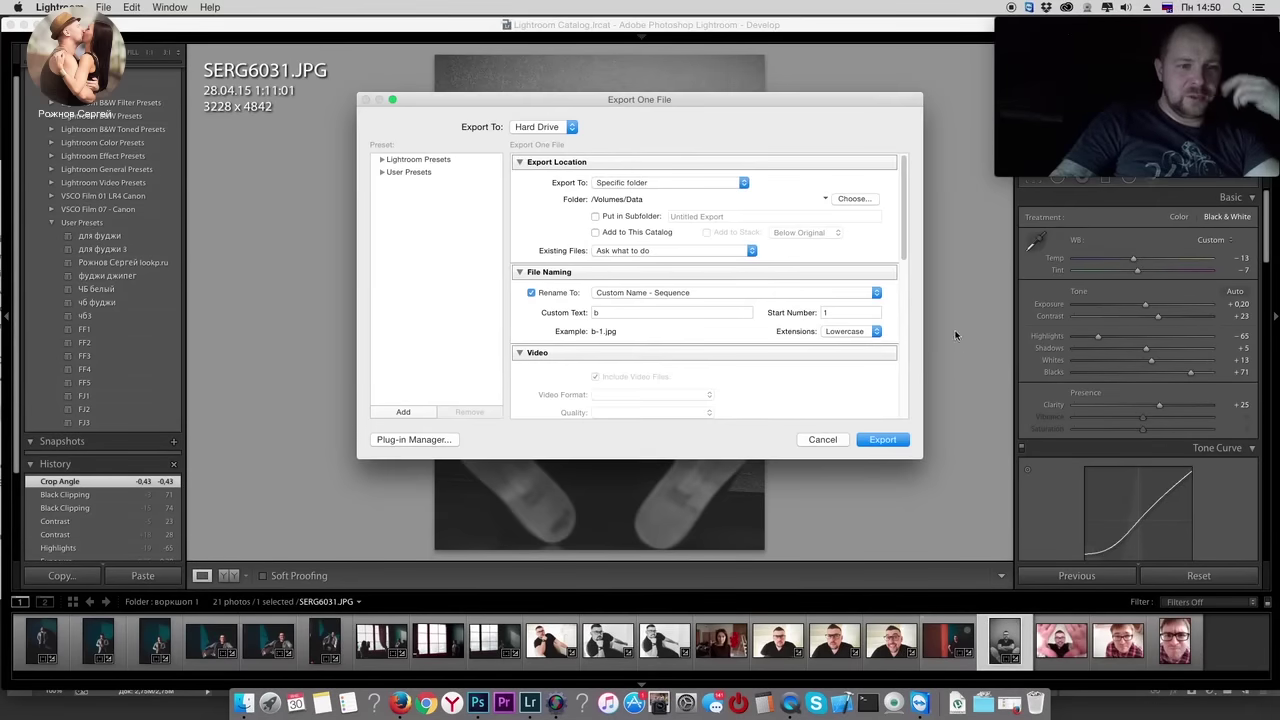
left_click_drag(902, 236, 909, 404)
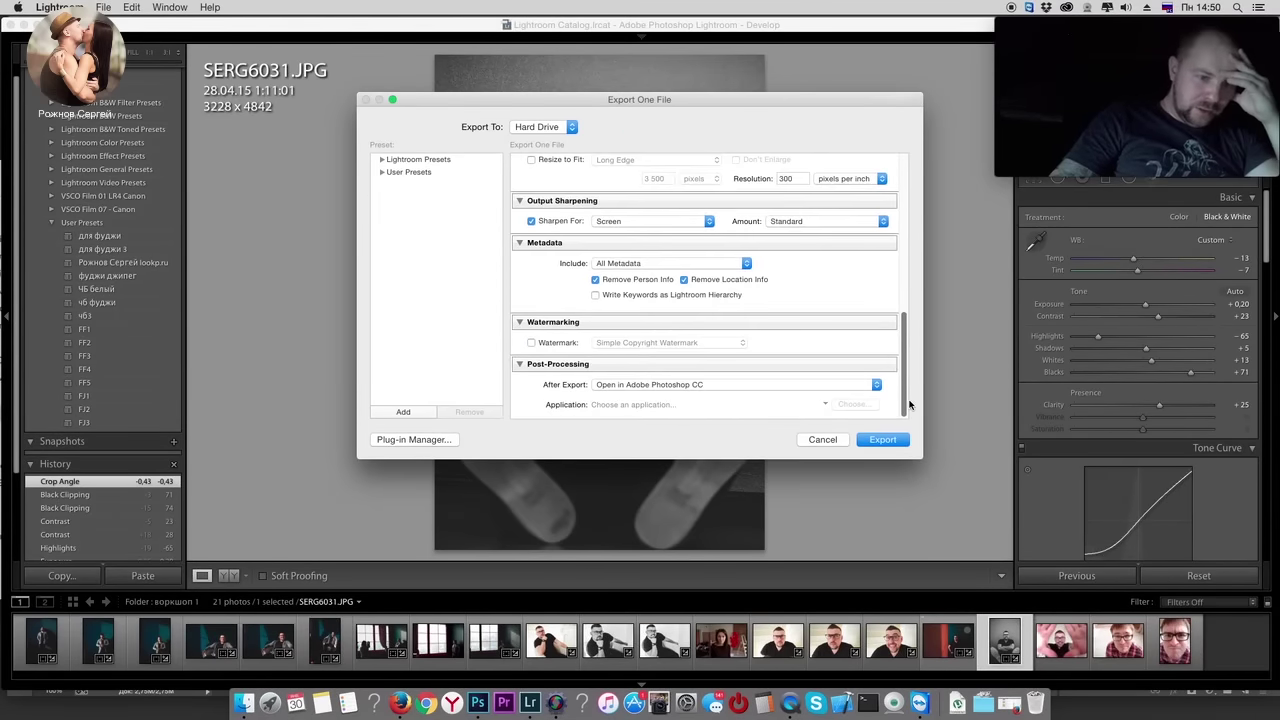
scroll(908, 390, "up", 3)
scroll(908, 390, "down", 3)
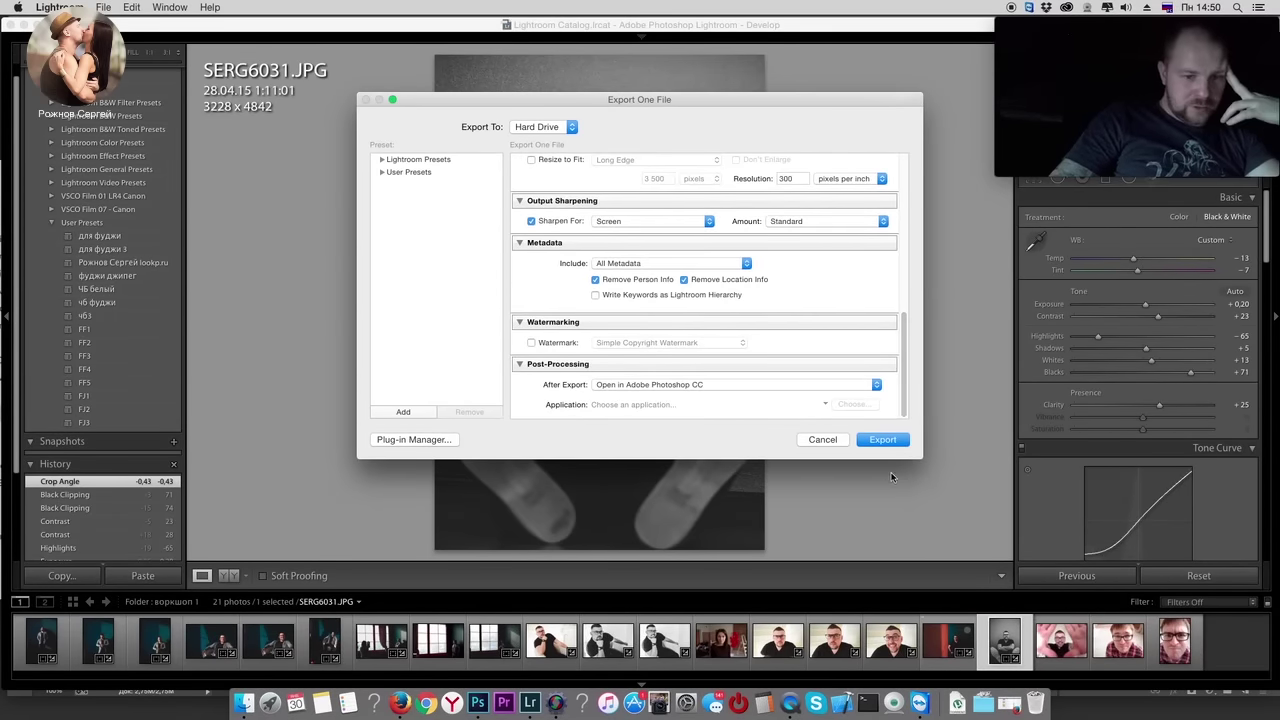
left_click(891, 442)
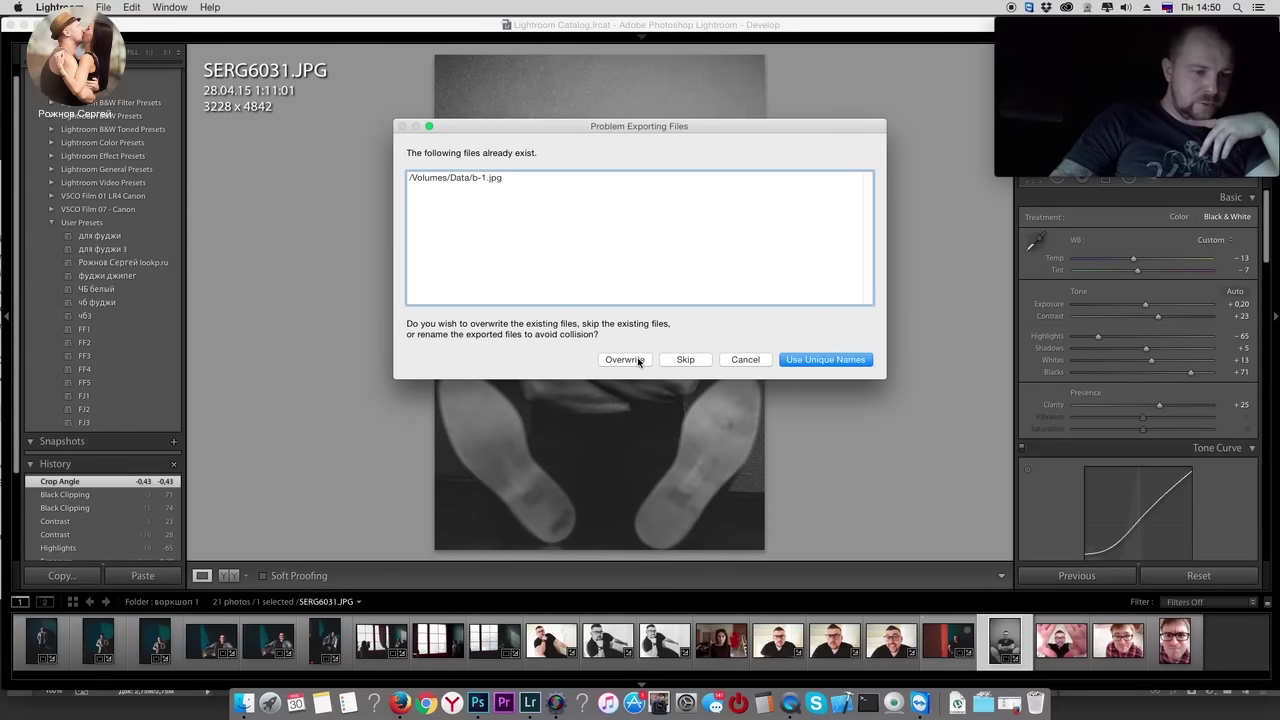
left_click(638, 361)
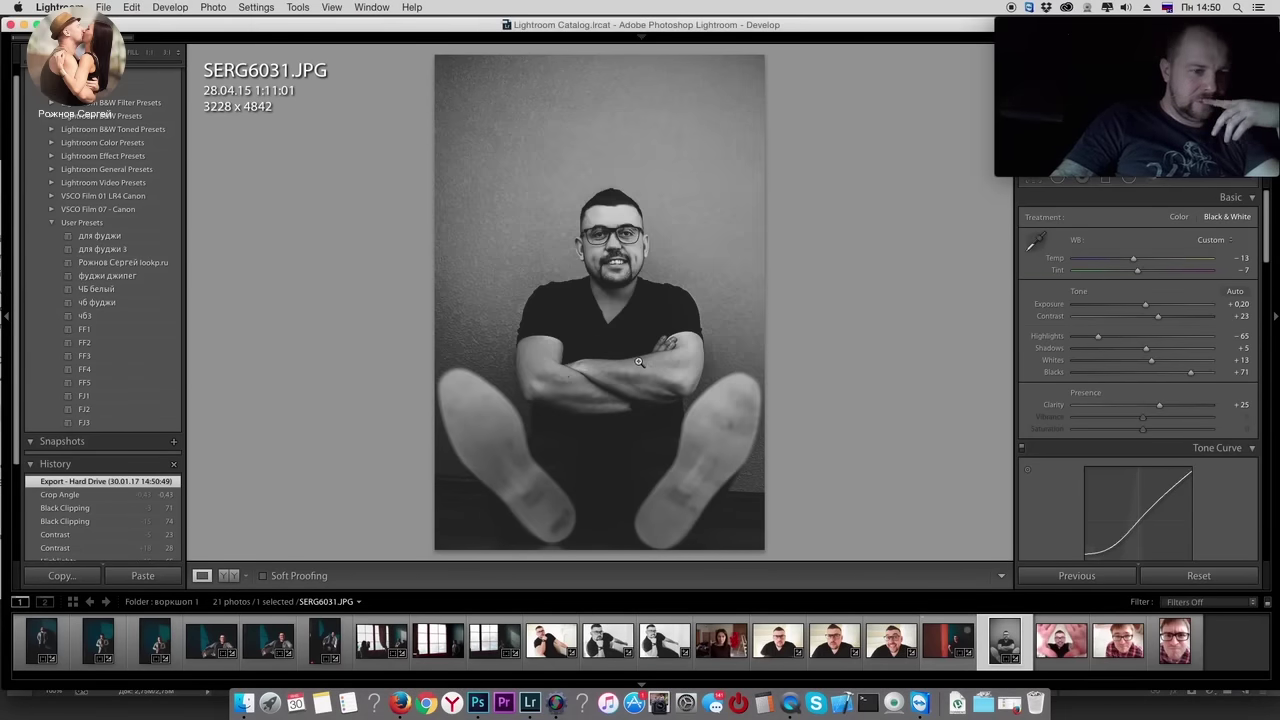
Step: Blend the top layer as Soft Light at 56% opacity, then merge the layers
key("ctrl+u")
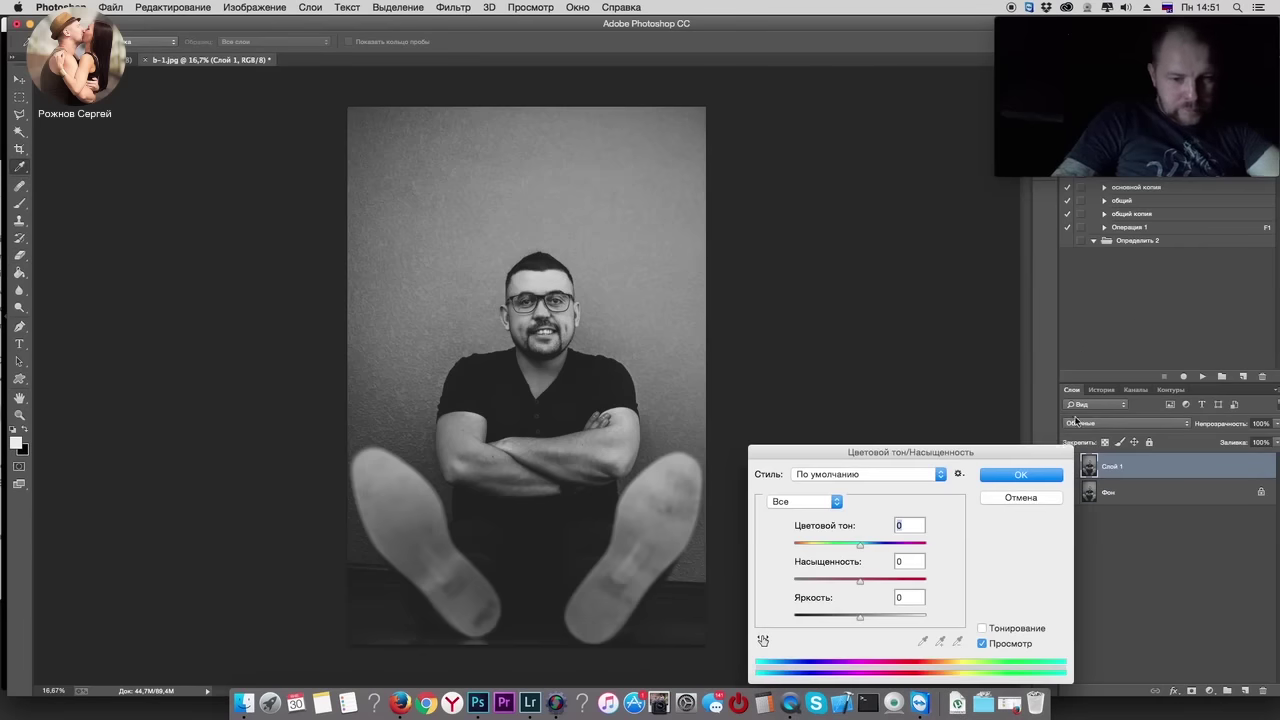
left_click(1040, 476)
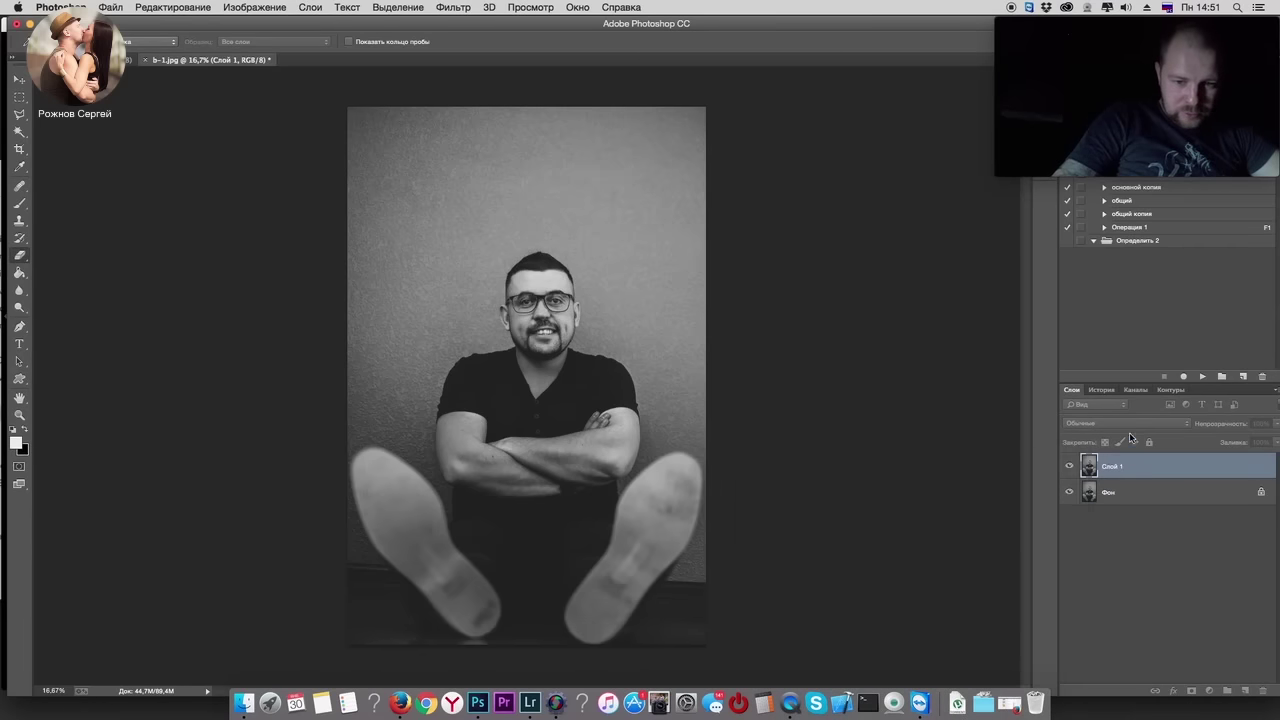
left_click(1125, 423)
left_click(1095, 559)
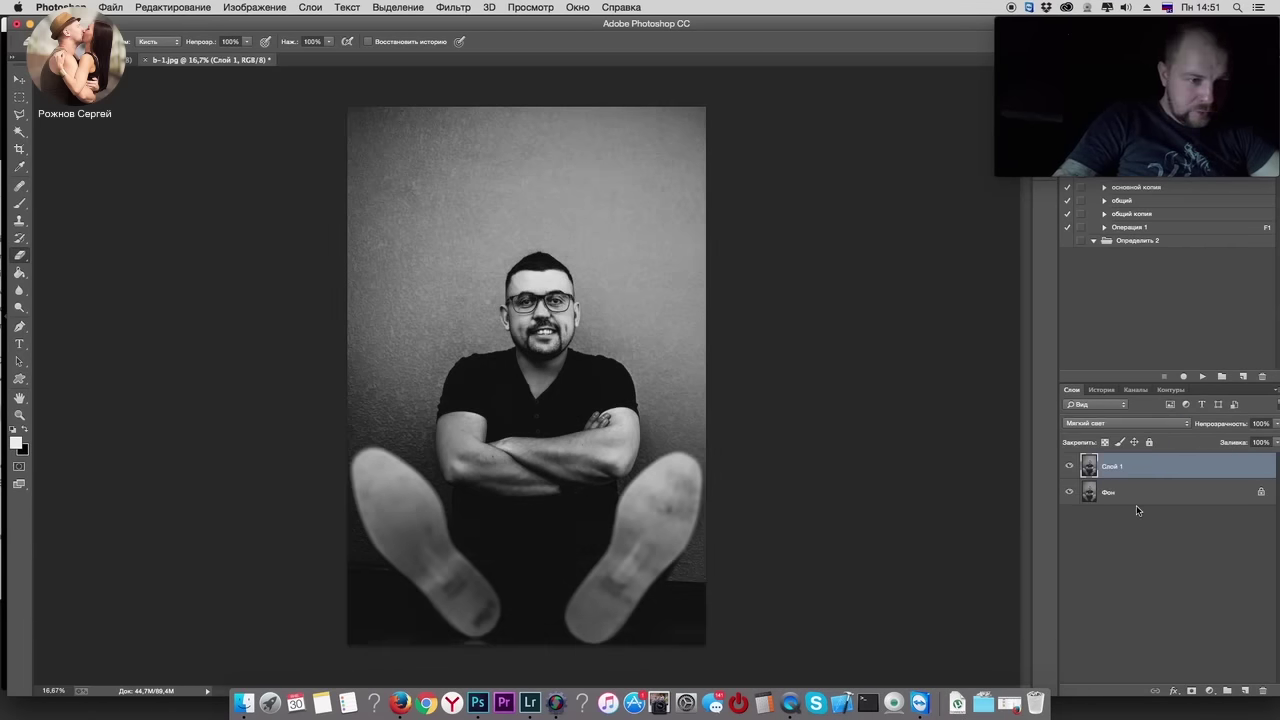
left_click_drag(1276, 426, 1245, 442)
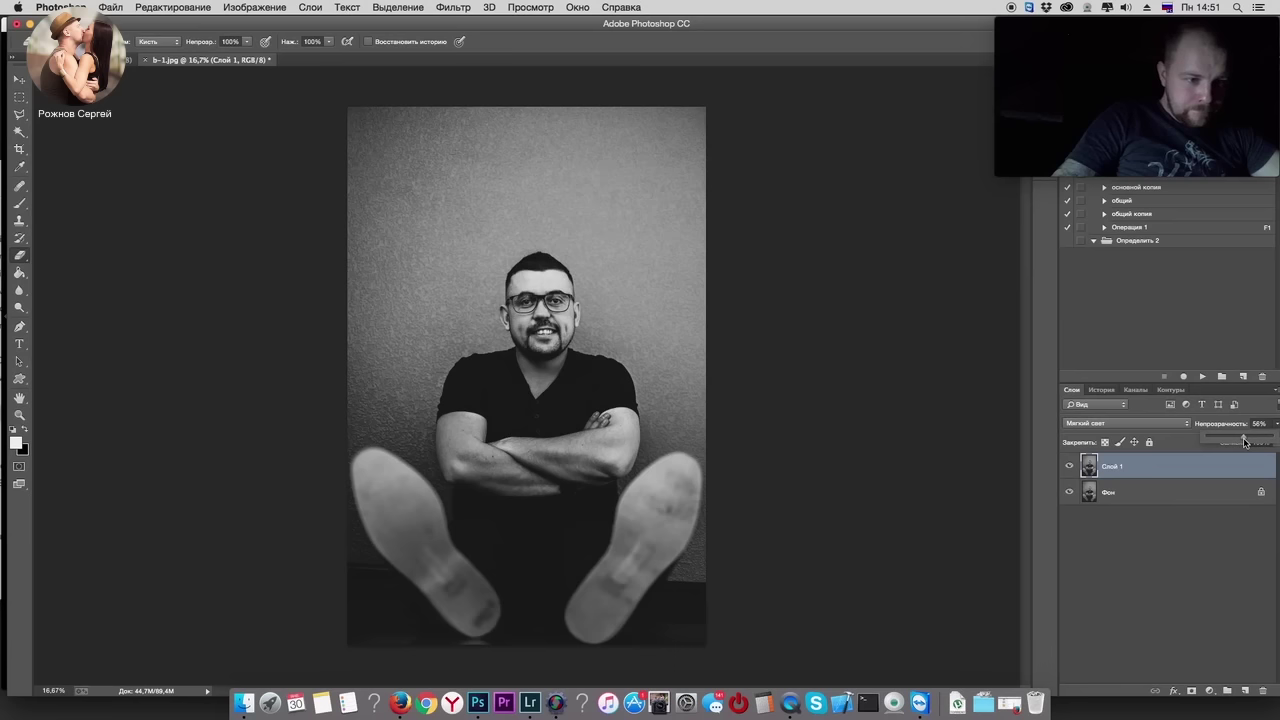
key("ctrl+r")
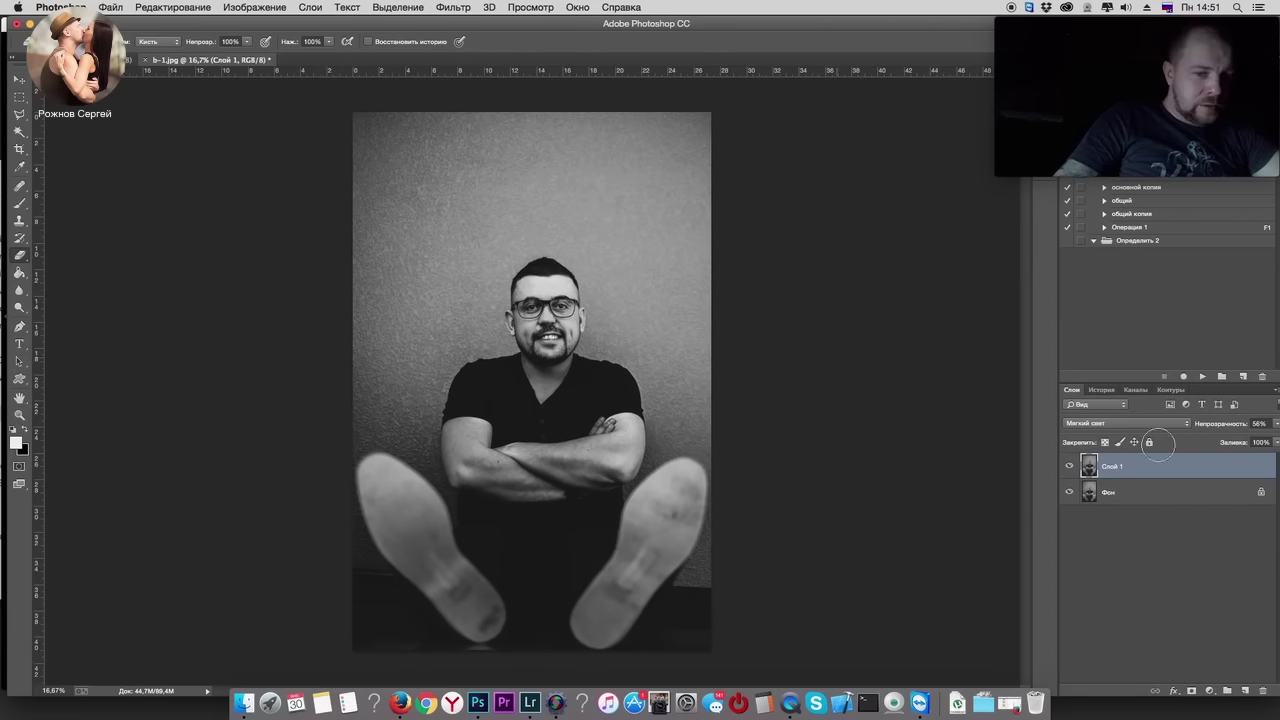
key("ctrl+e")
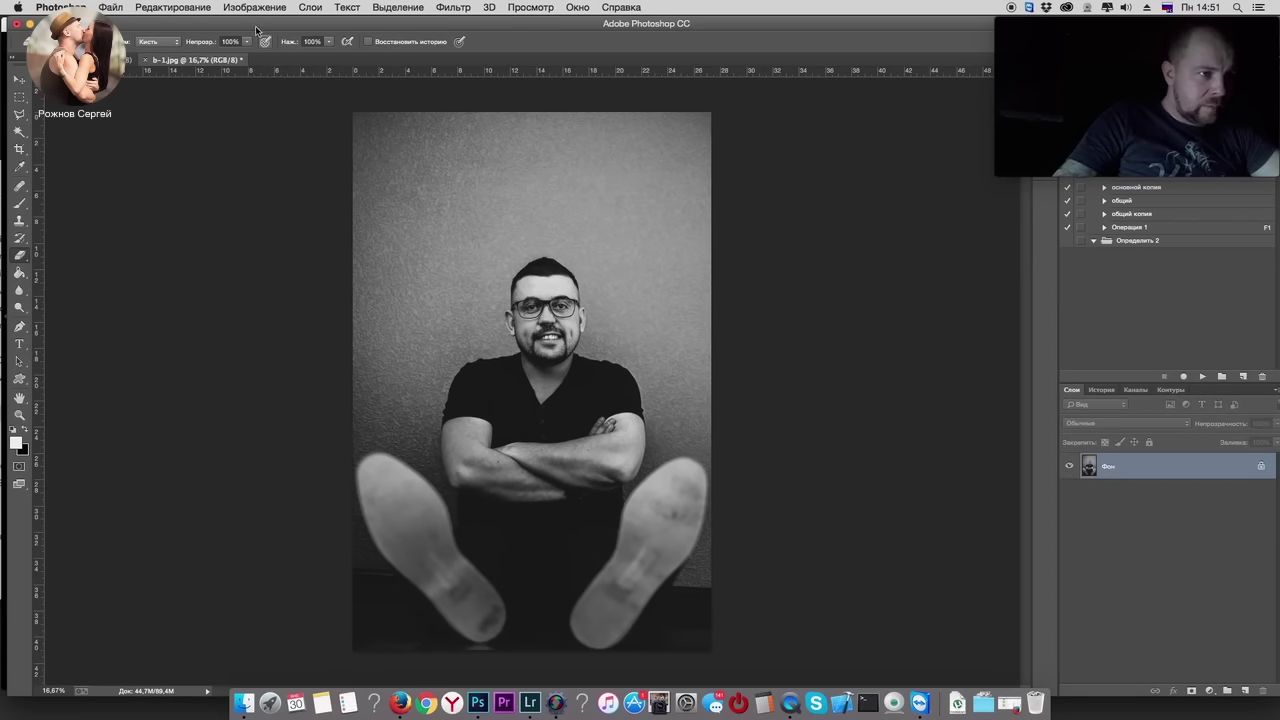
Step: Slightly reduce Black in the Blacks range with Selective Color
left_click(266, 14)
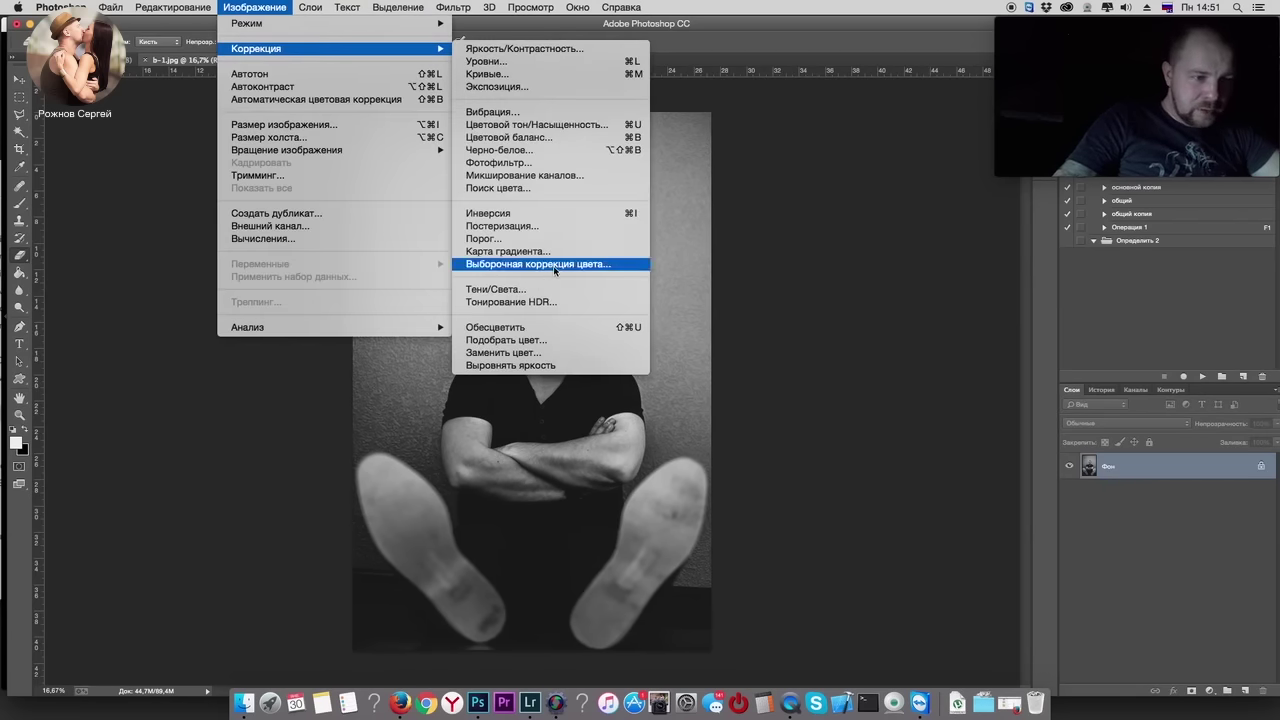
left_click(600, 267)
left_click(1030, 306)
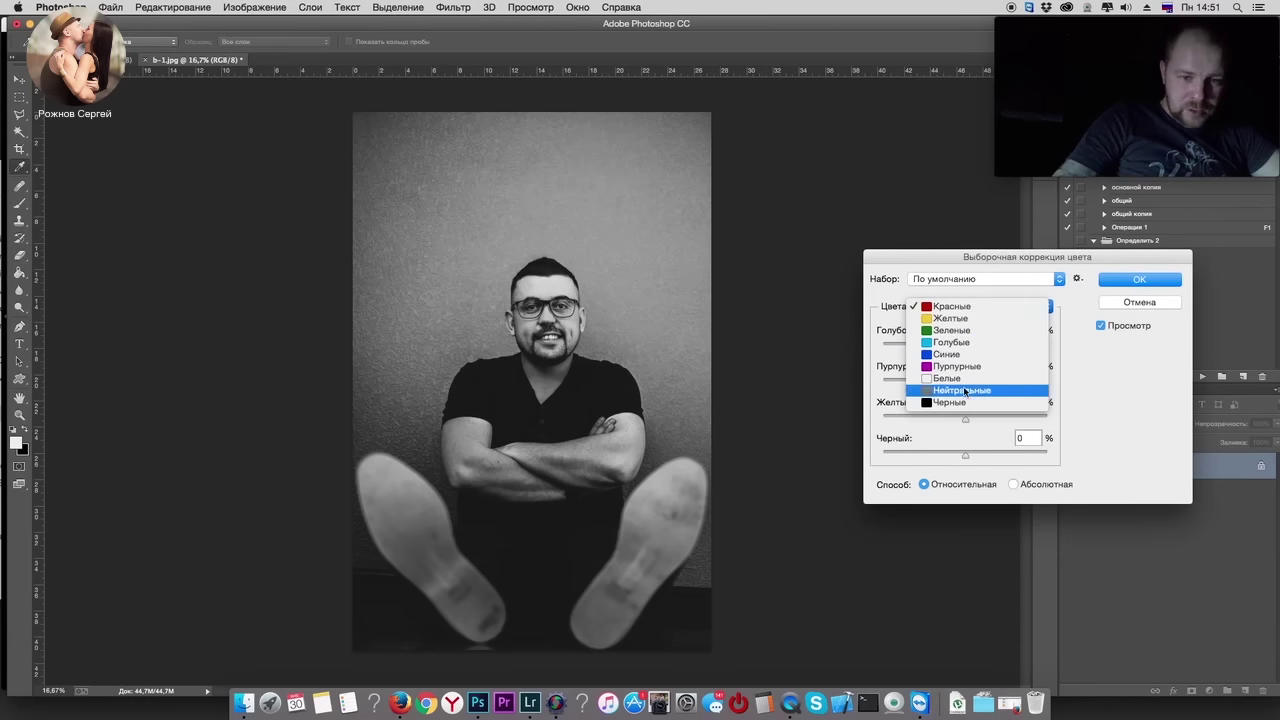
left_click(966, 404)
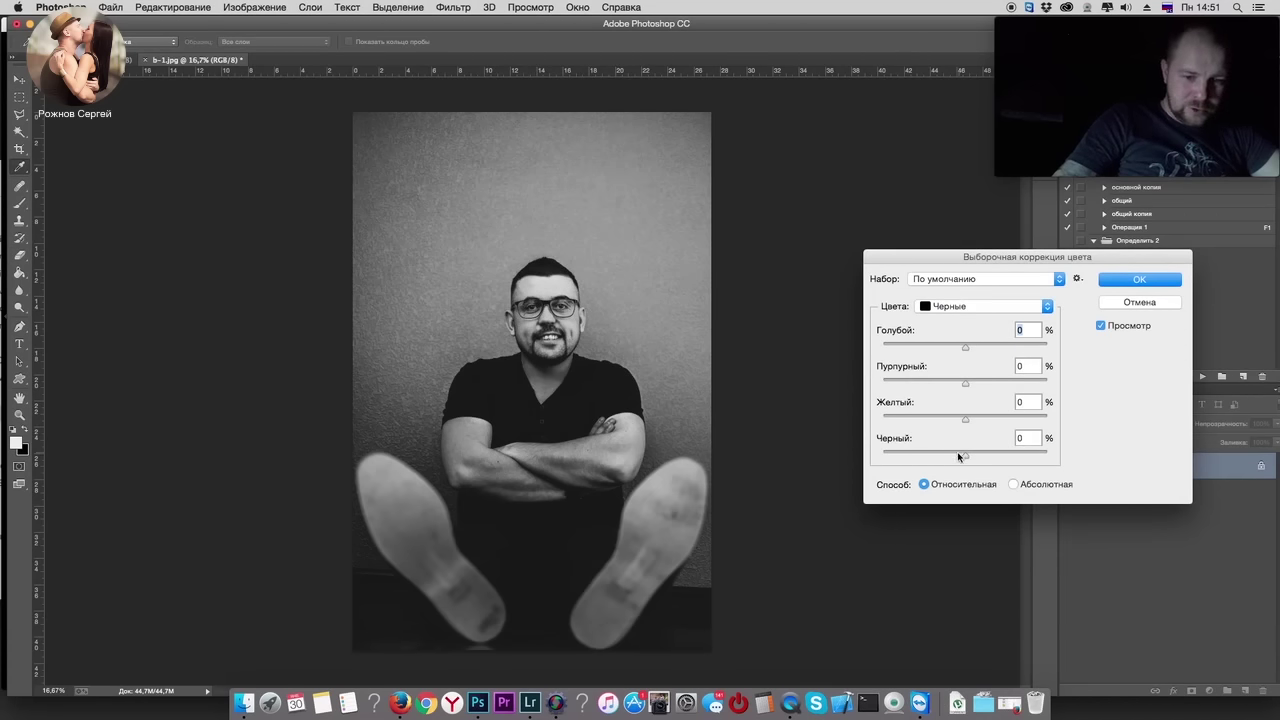
left_click_drag(966, 457, 964, 458)
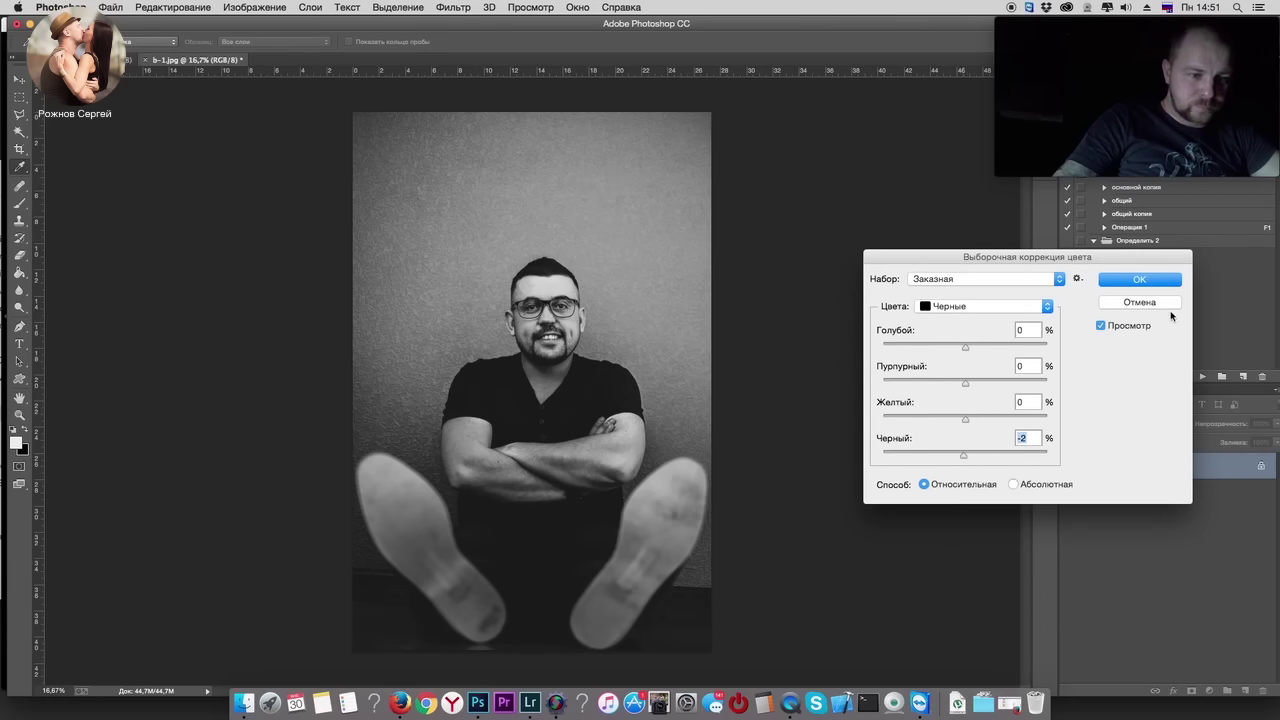
left_click(1150, 284)
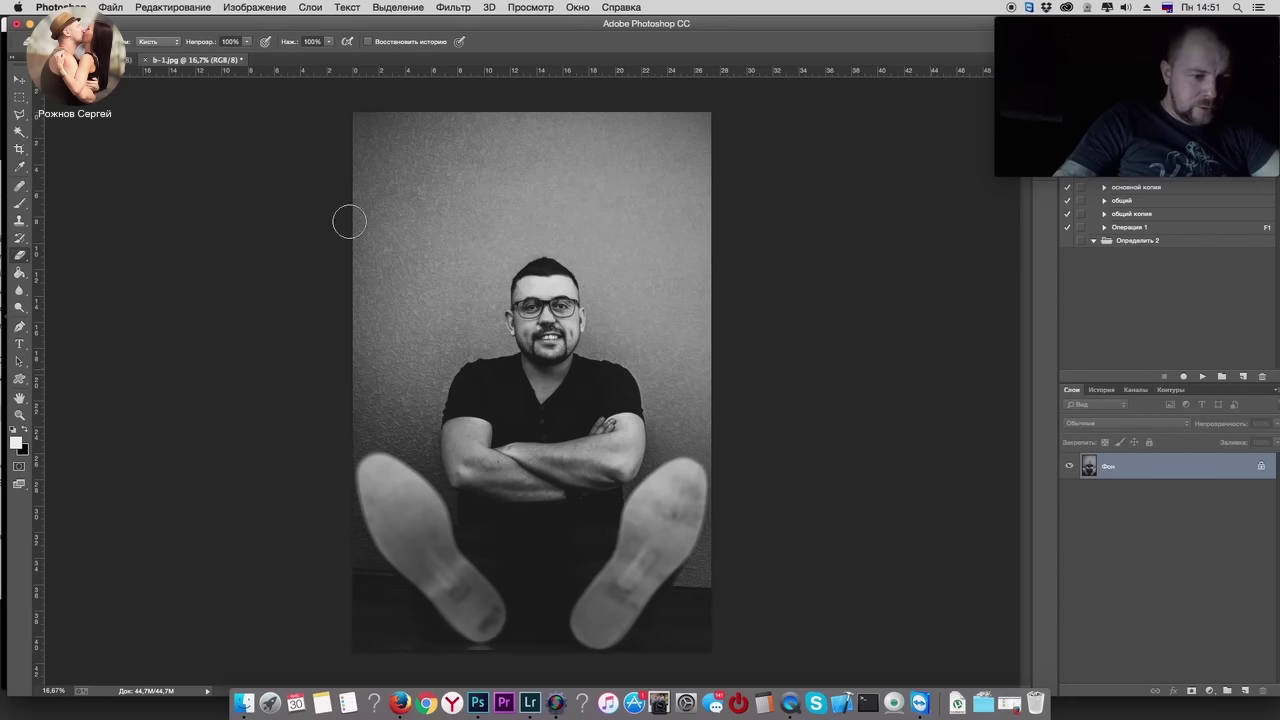
Step: Crop to a near-square frame, trimming wall above the head and a bottom strip
key("c")
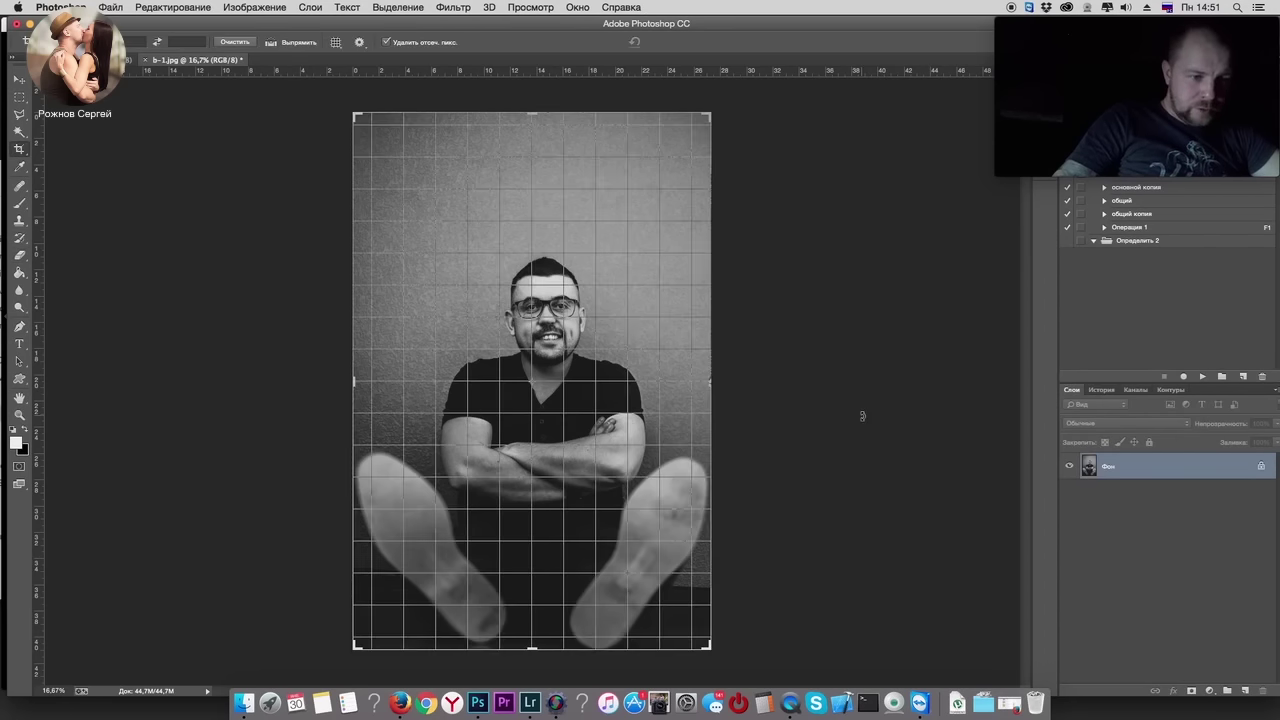
left_click(597, 162)
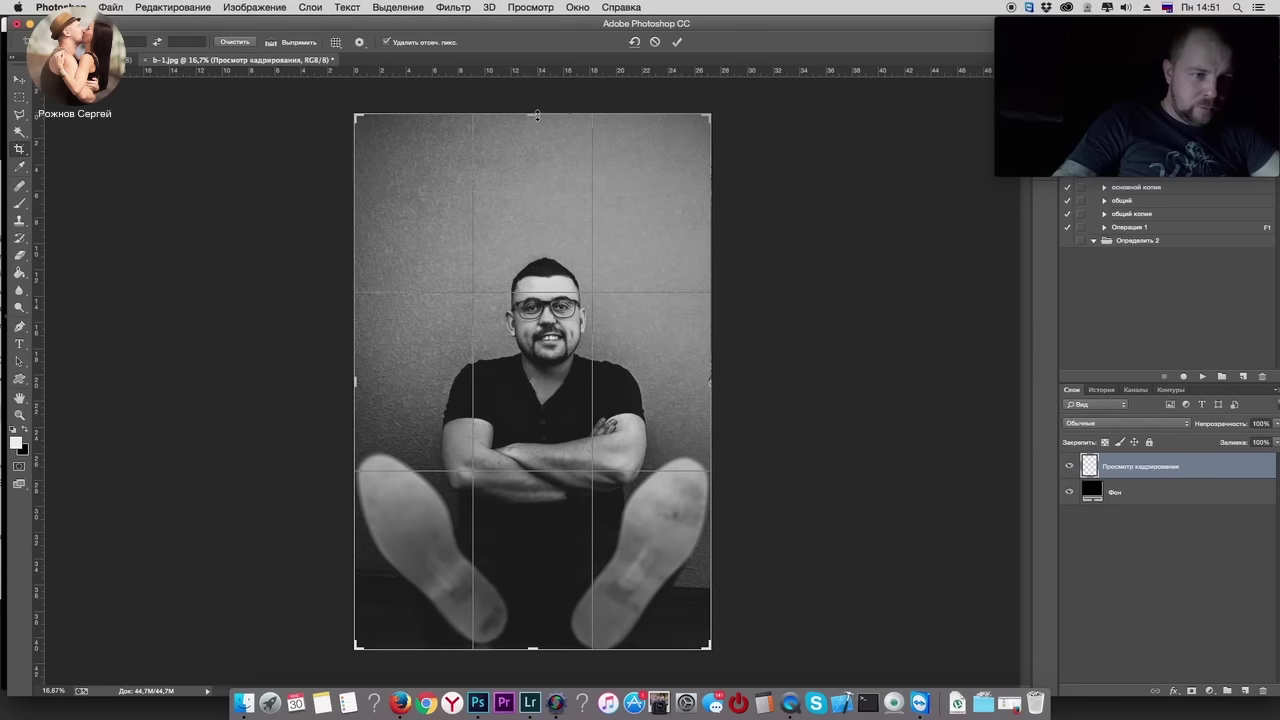
left_click_drag(537, 115, 530, 183)
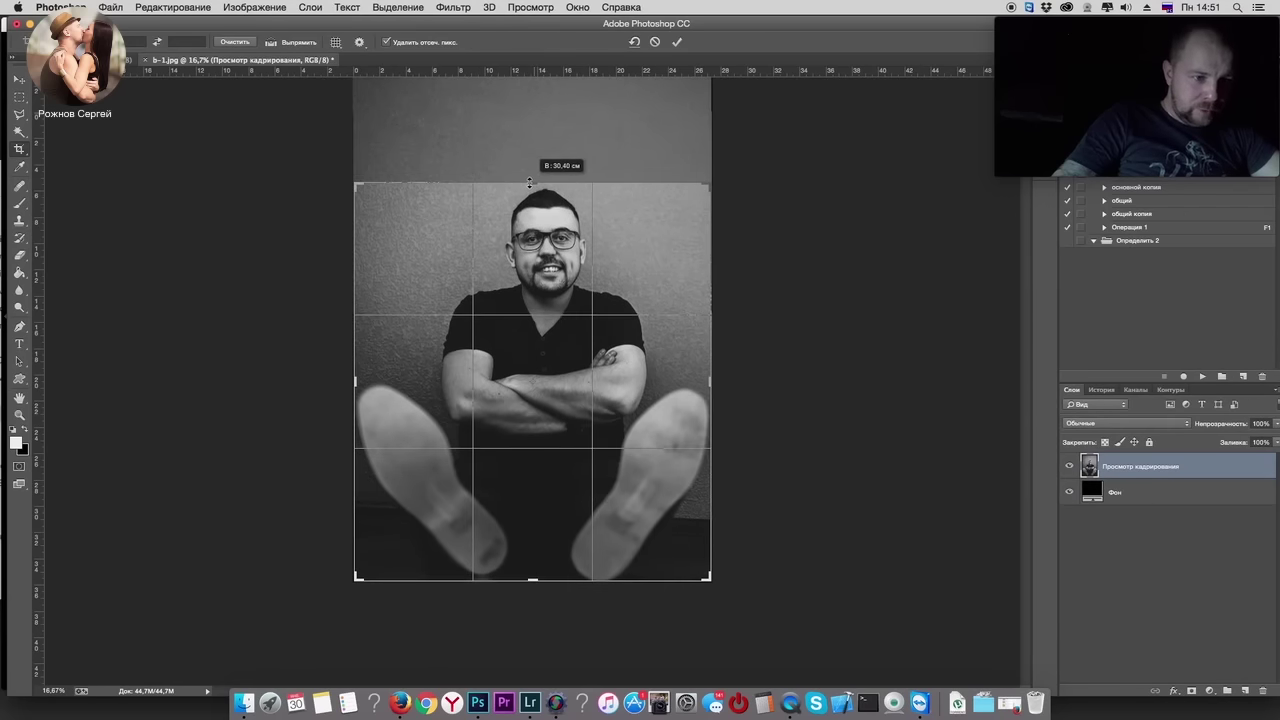
left_click_drag(530, 182, 531, 188)
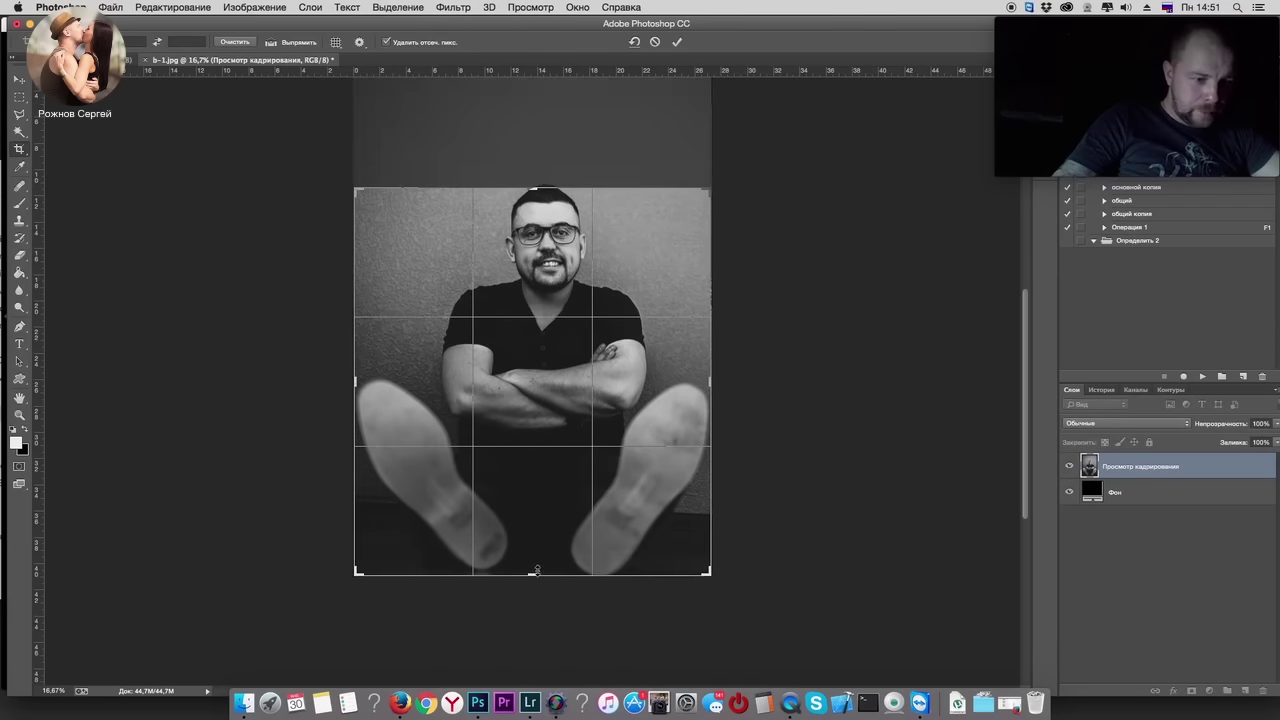
left_click_drag(537, 570, 533, 569)
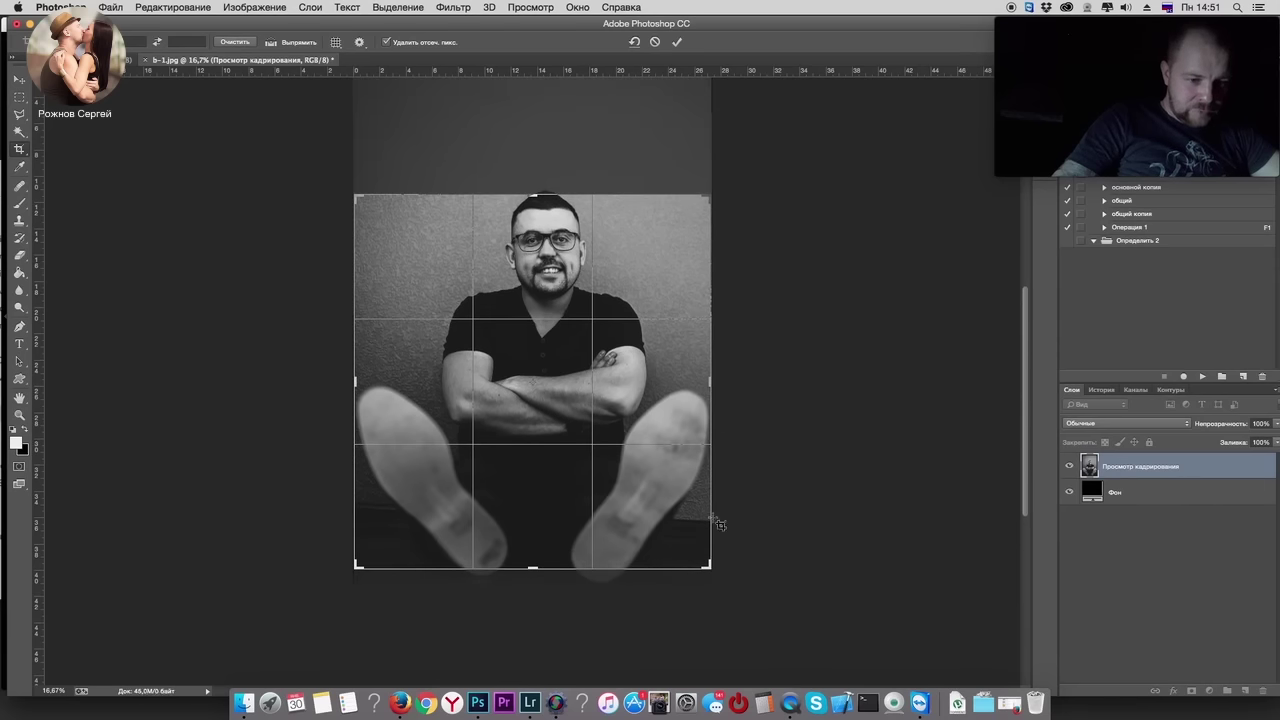
left_click_drag(706, 561, 703, 558)
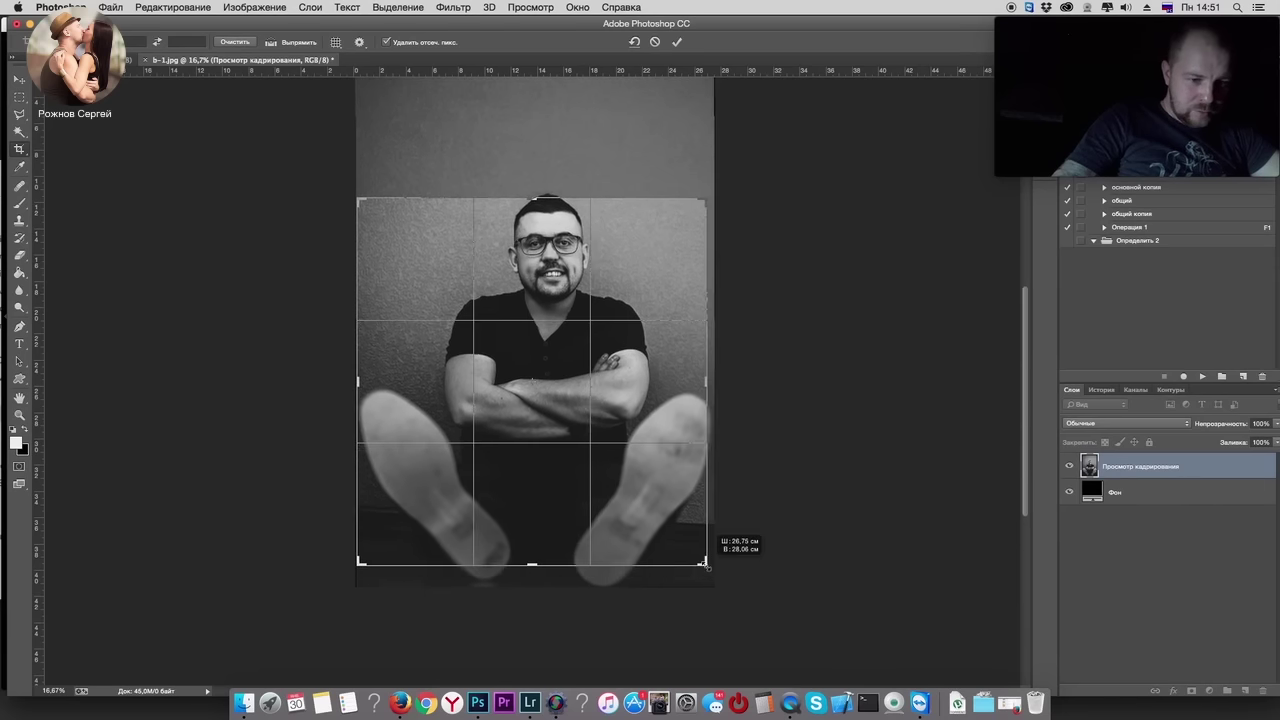
left_click_drag(359, 564, 362, 560)
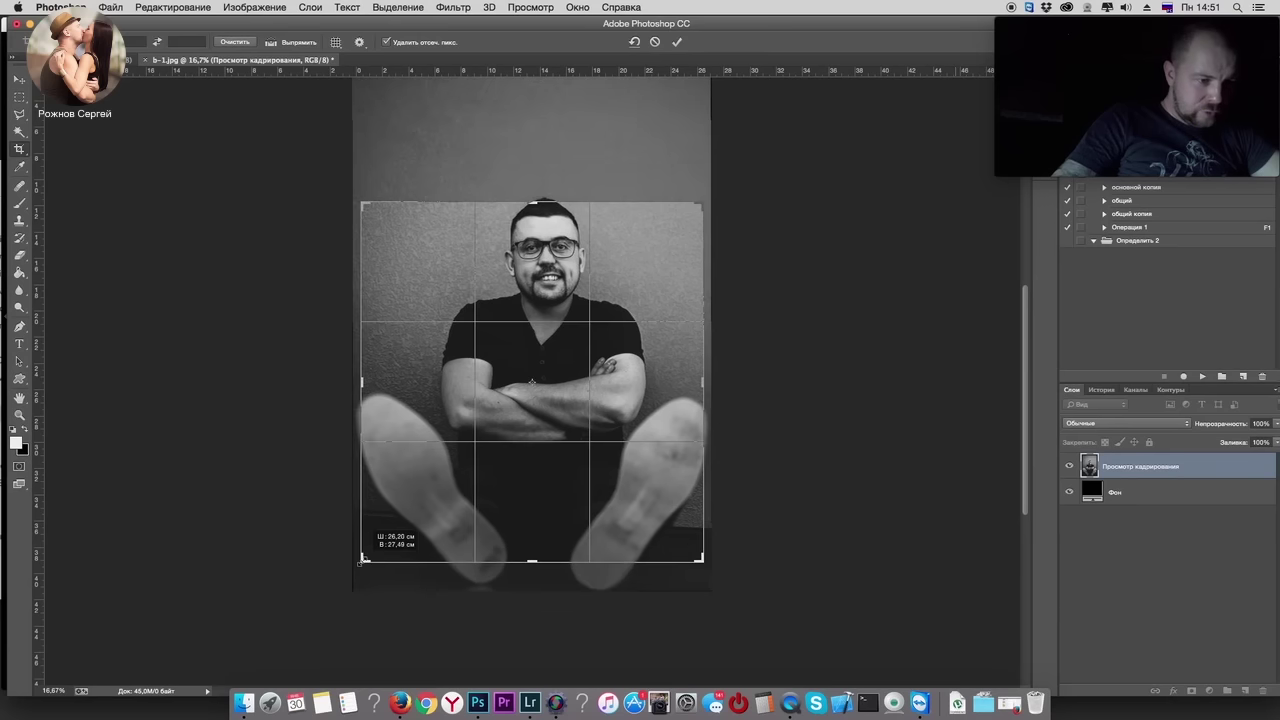
key("Return")
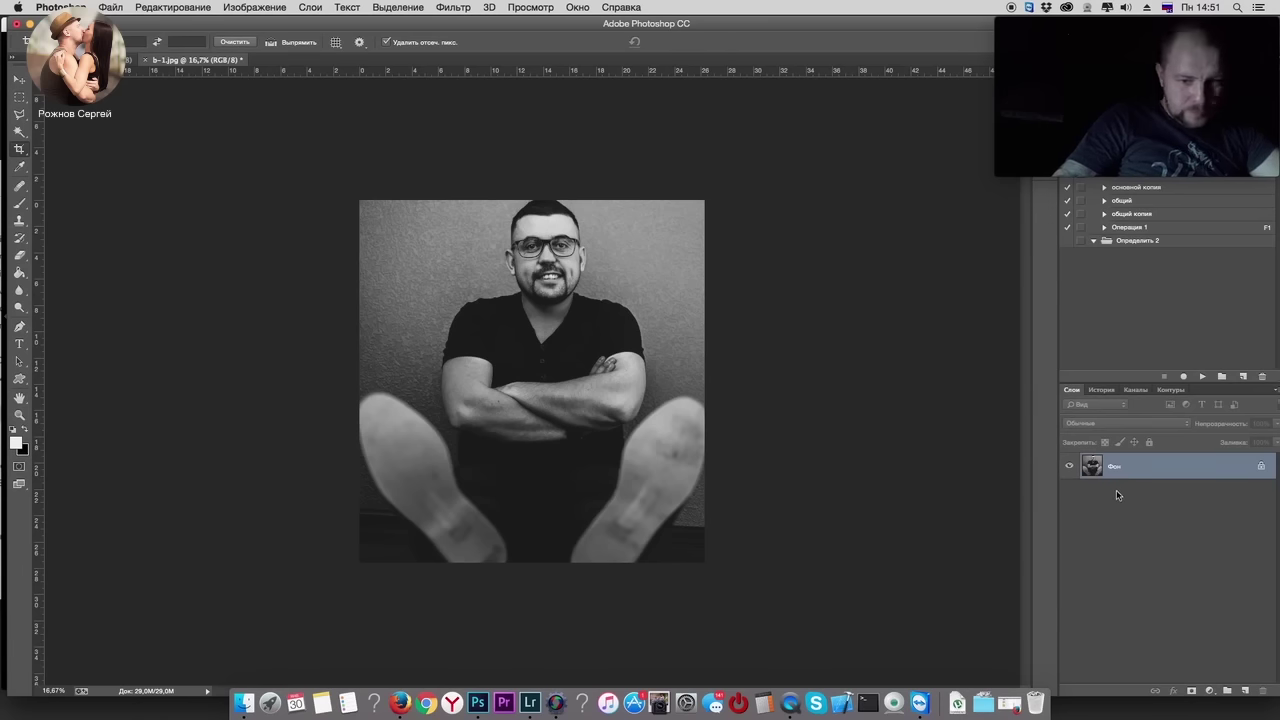
key("ctrl+b")
Step: Set the shadow colour balance to about +3 red, +2 green and 0 yellow–blue
left_click(869, 428)
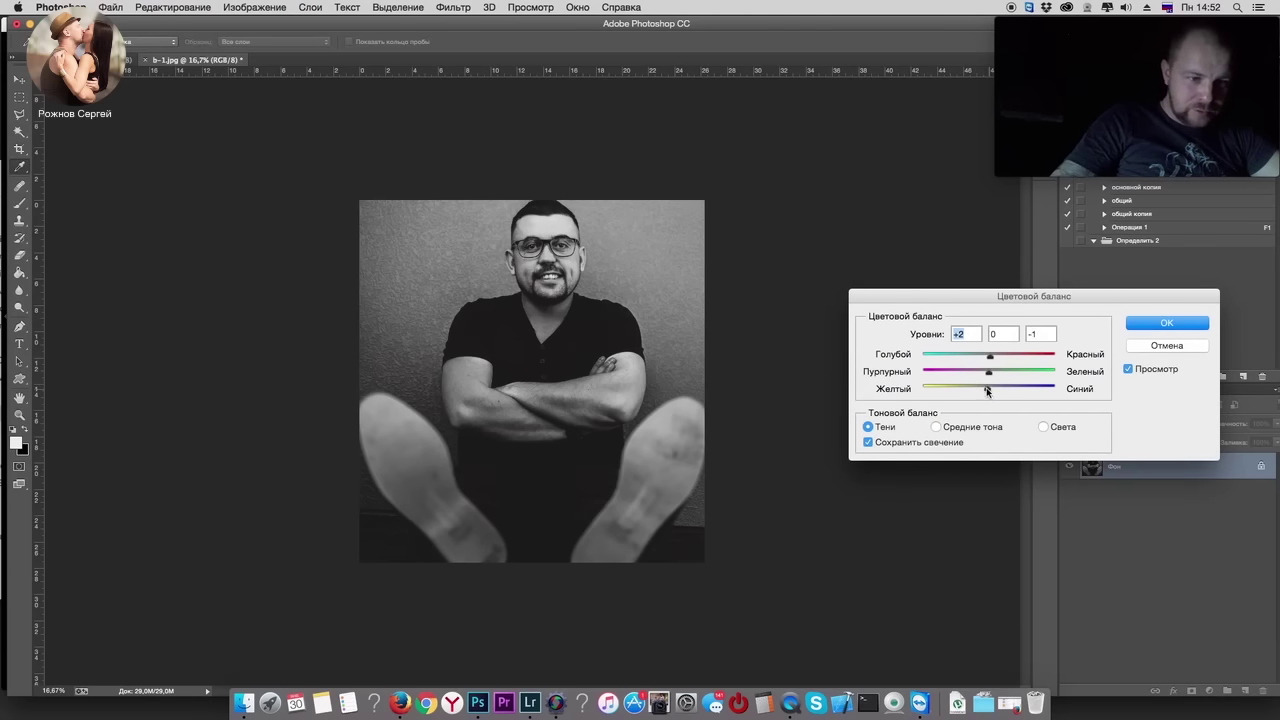
left_click_drag(989, 391, 991, 392)
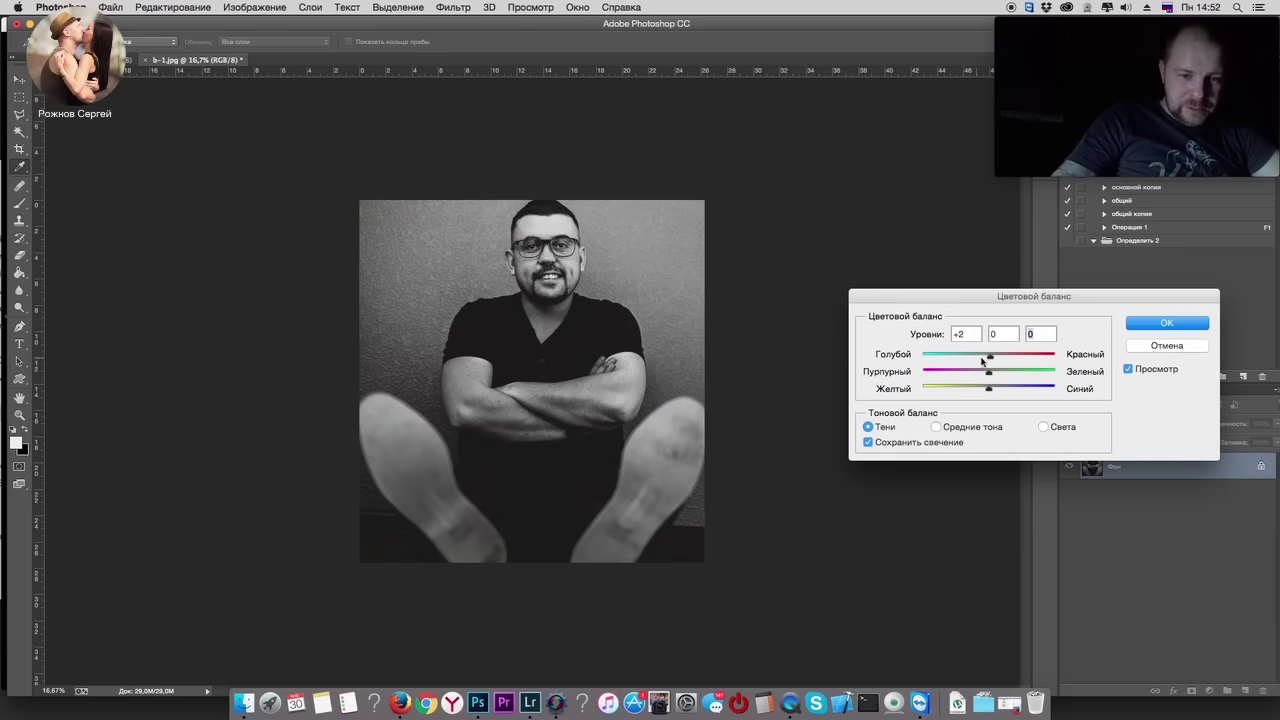
left_click_drag(989, 362, 994, 366)
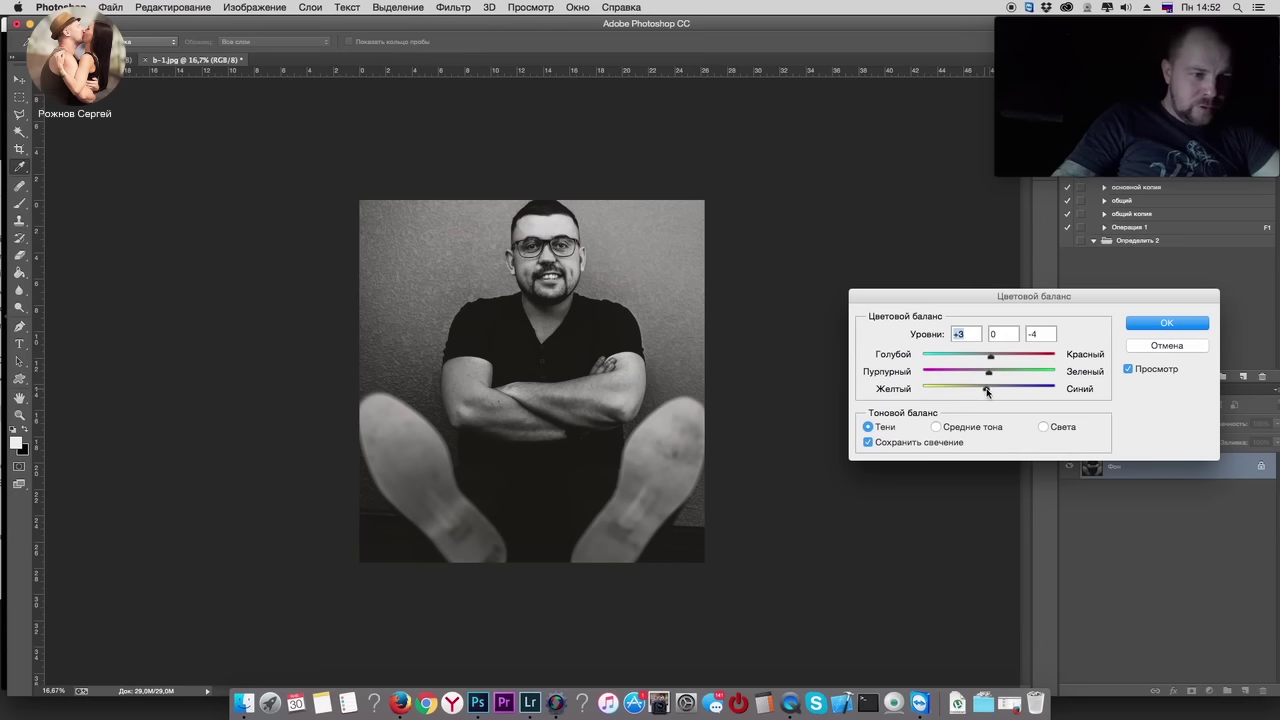
left_click(989, 389)
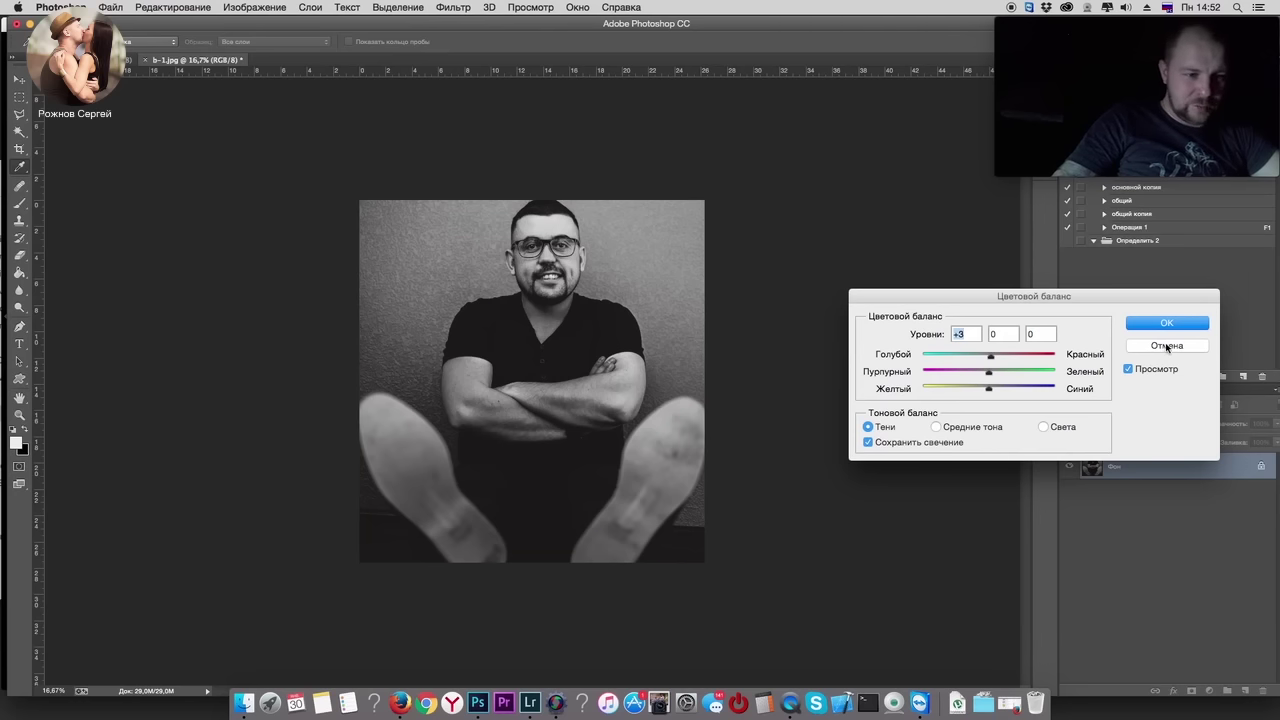
left_click_drag(986, 376, 992, 376)
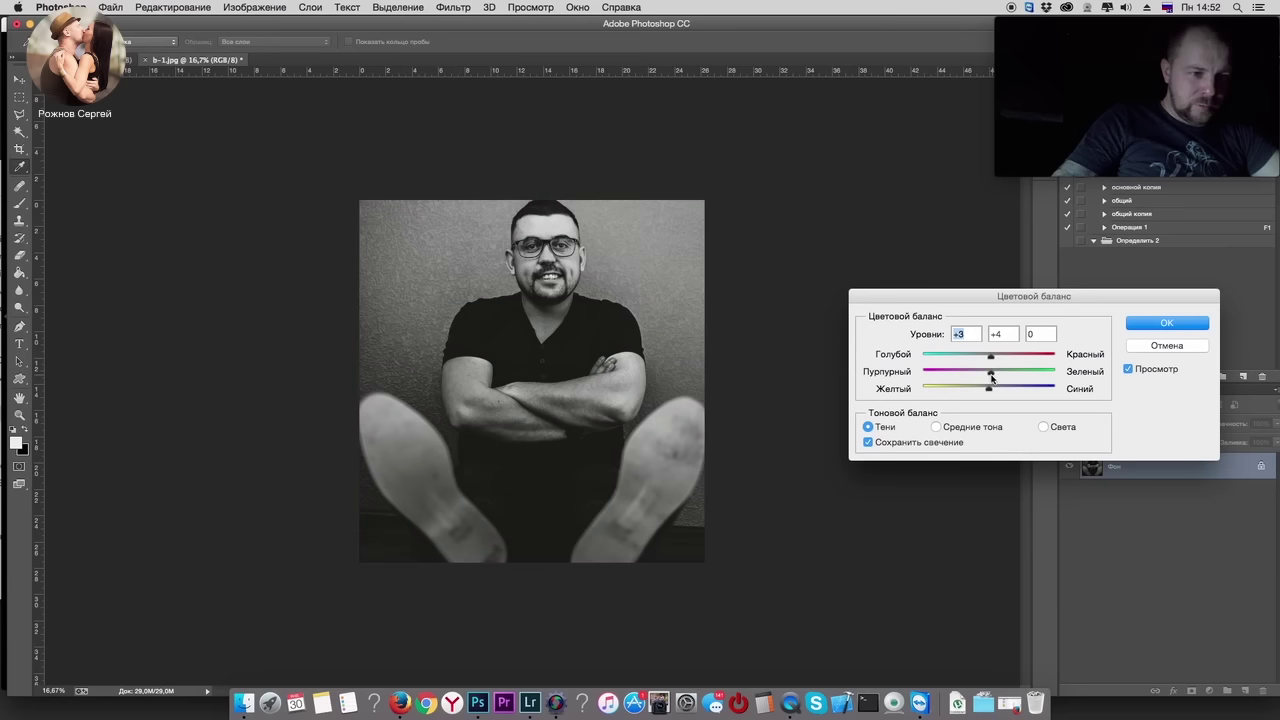
left_click(1160, 347)
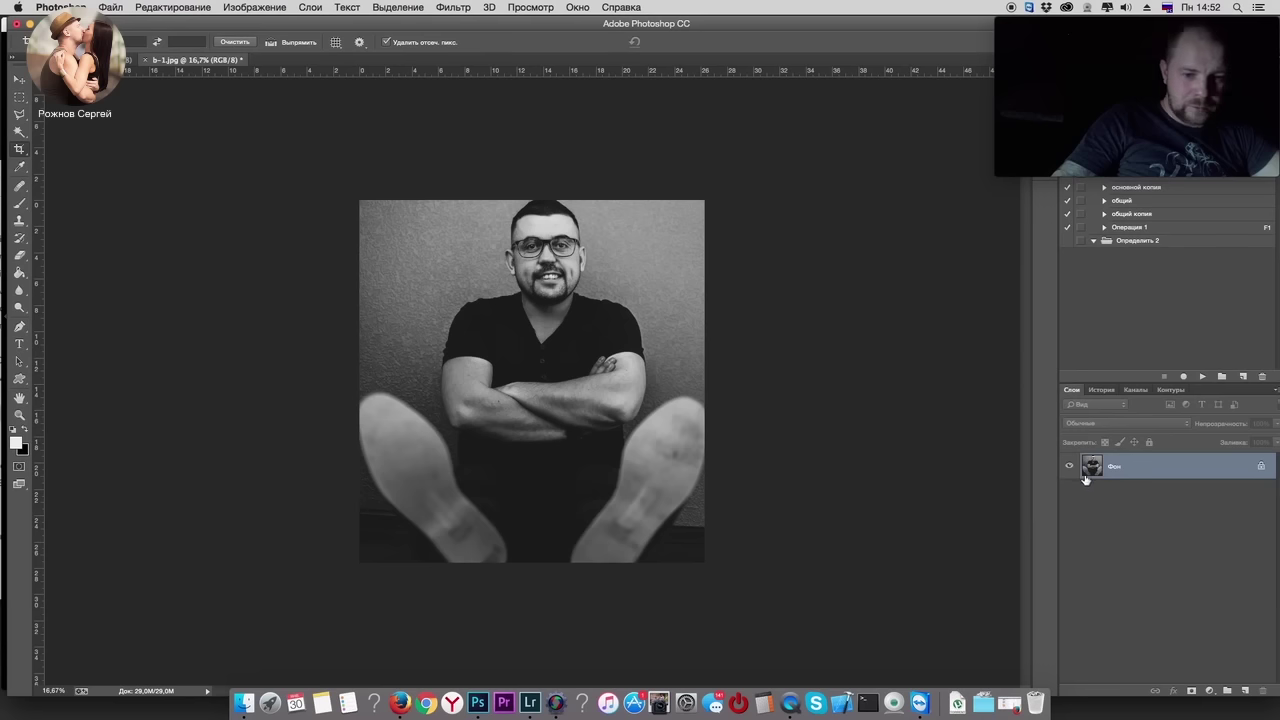
Step: Duplicate the photo layer and add about 21% monochromatic noise to the copy
key("ctrl+j")
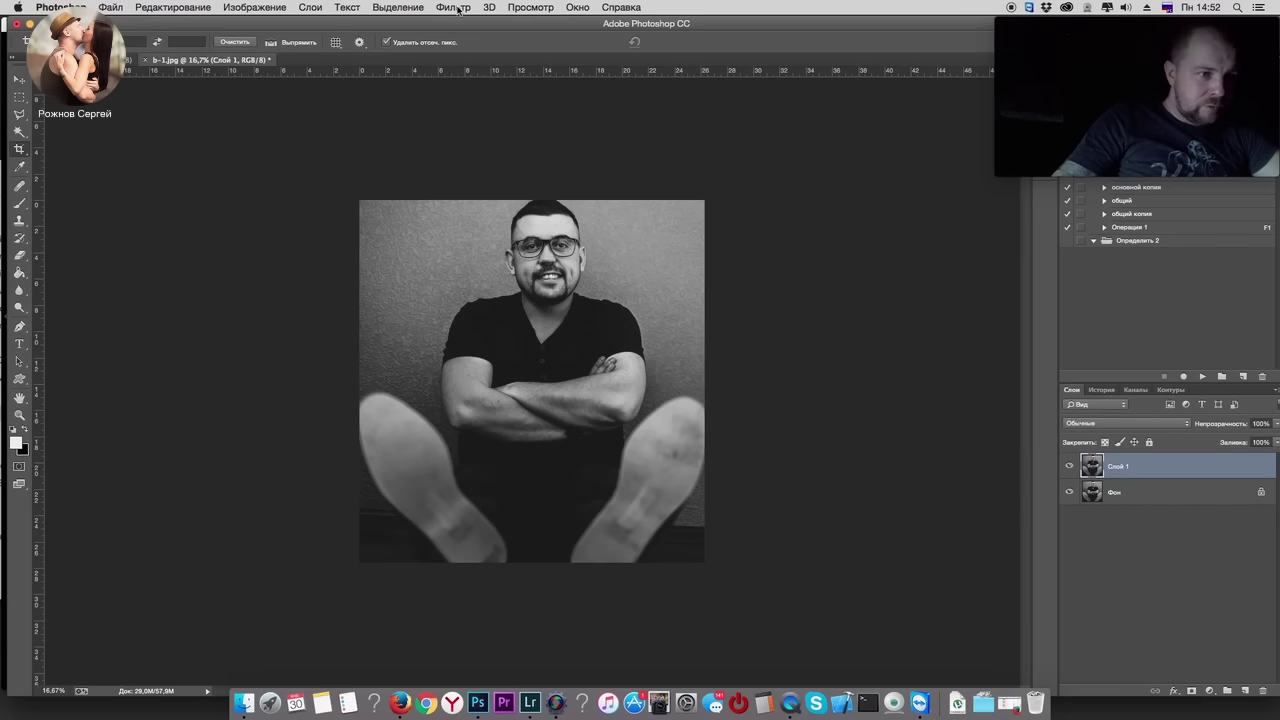
left_click(457, 9)
left_click(686, 263)
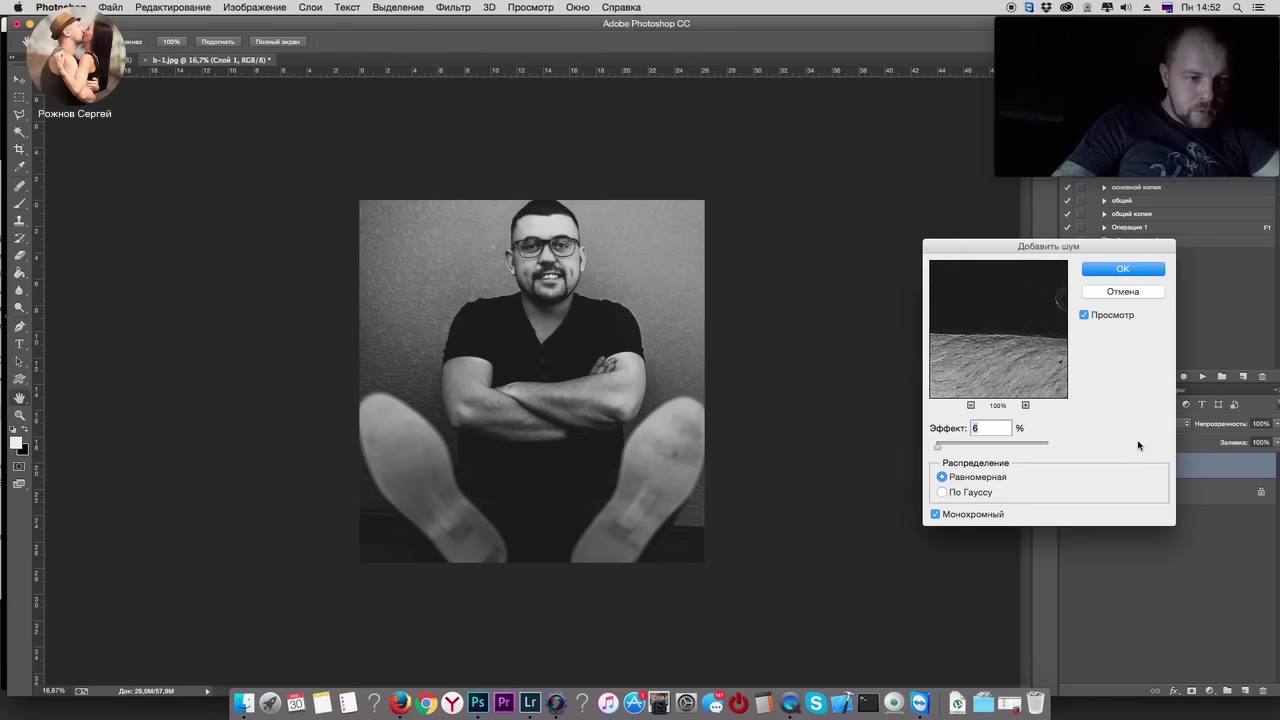
left_click_drag(943, 448, 940, 450)
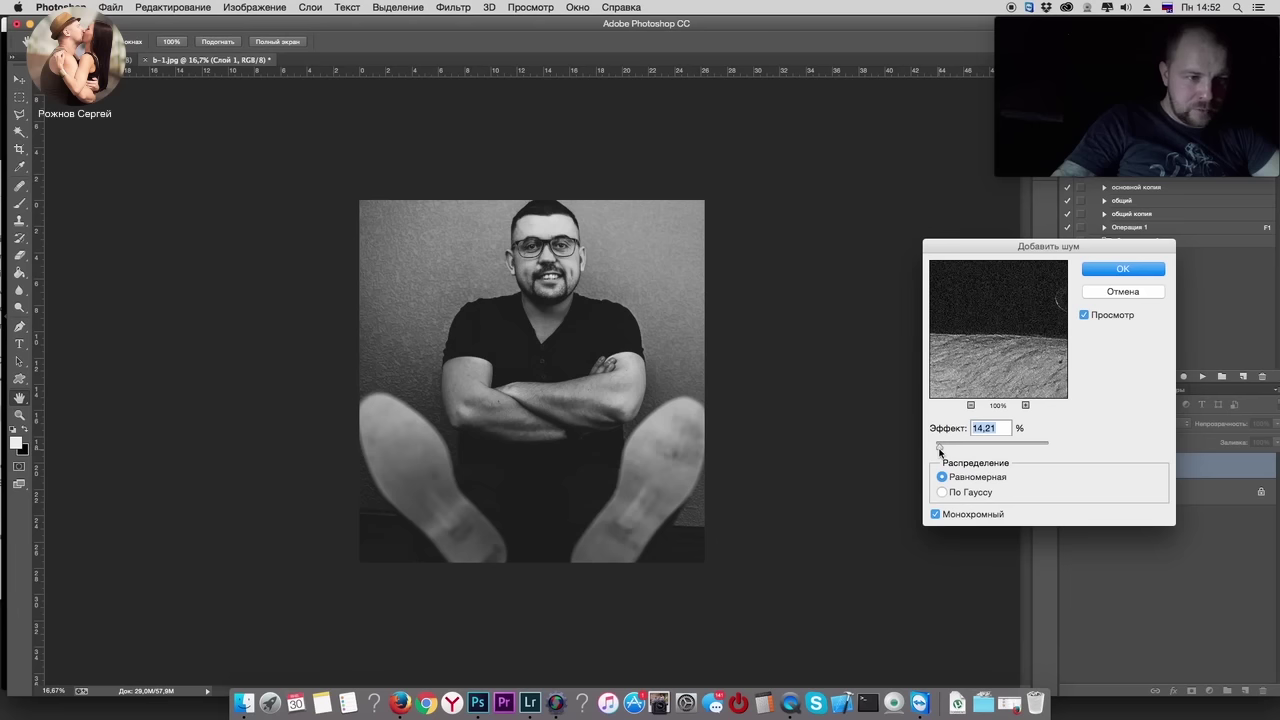
key("ctrl+plus")
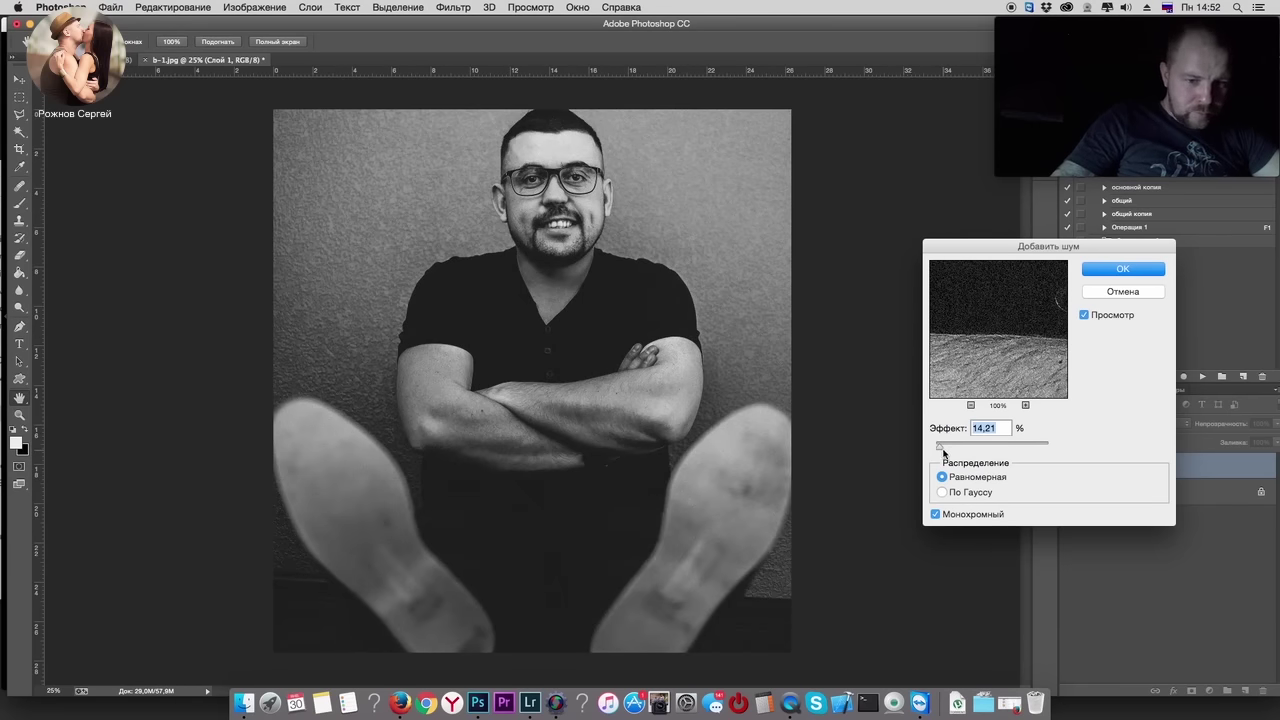
left_click_drag(943, 452, 943, 453)
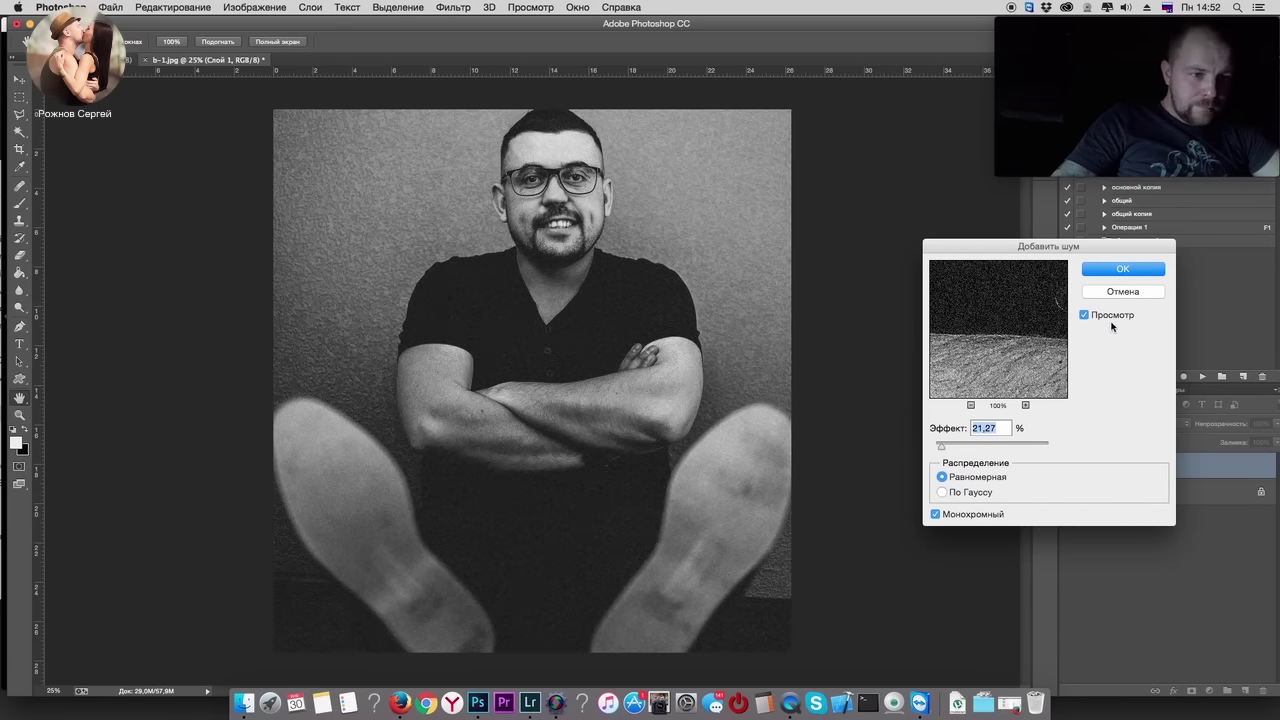
left_click(1112, 270)
key("ctrl+minus")
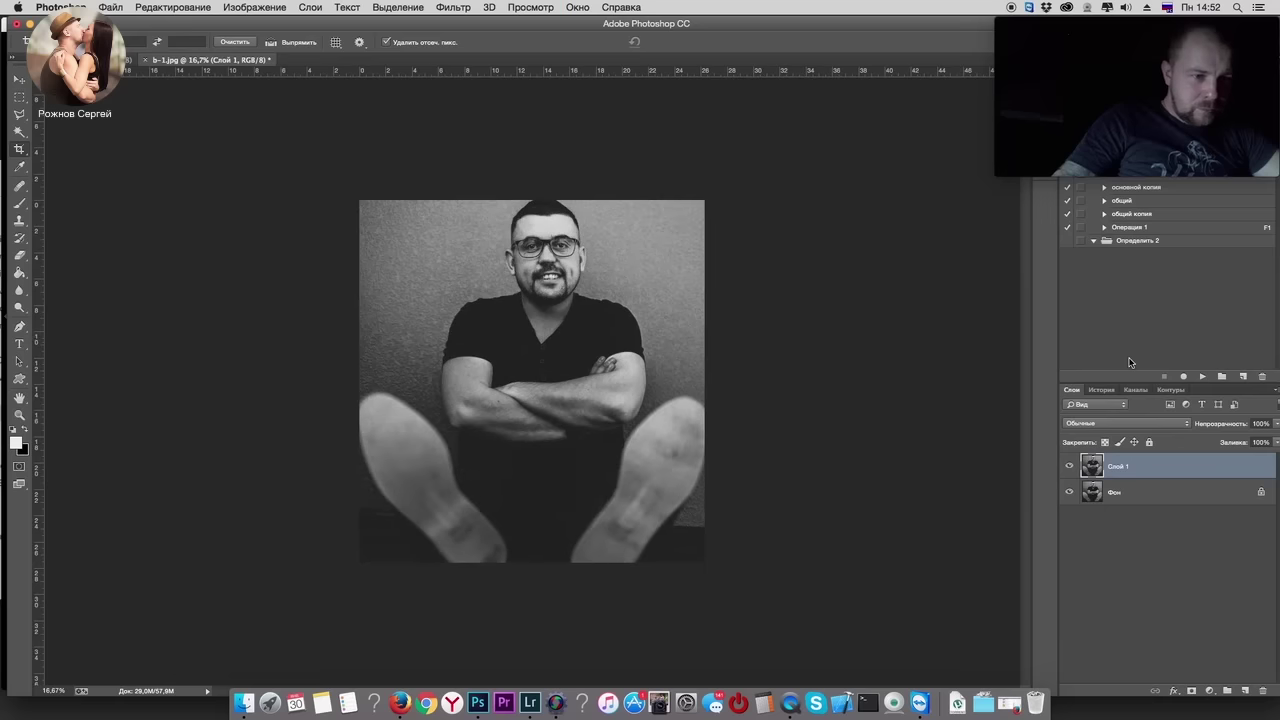
Step: Set the eraser strength to 70% and the grain layer's opacity to 74%
left_click(19, 256)
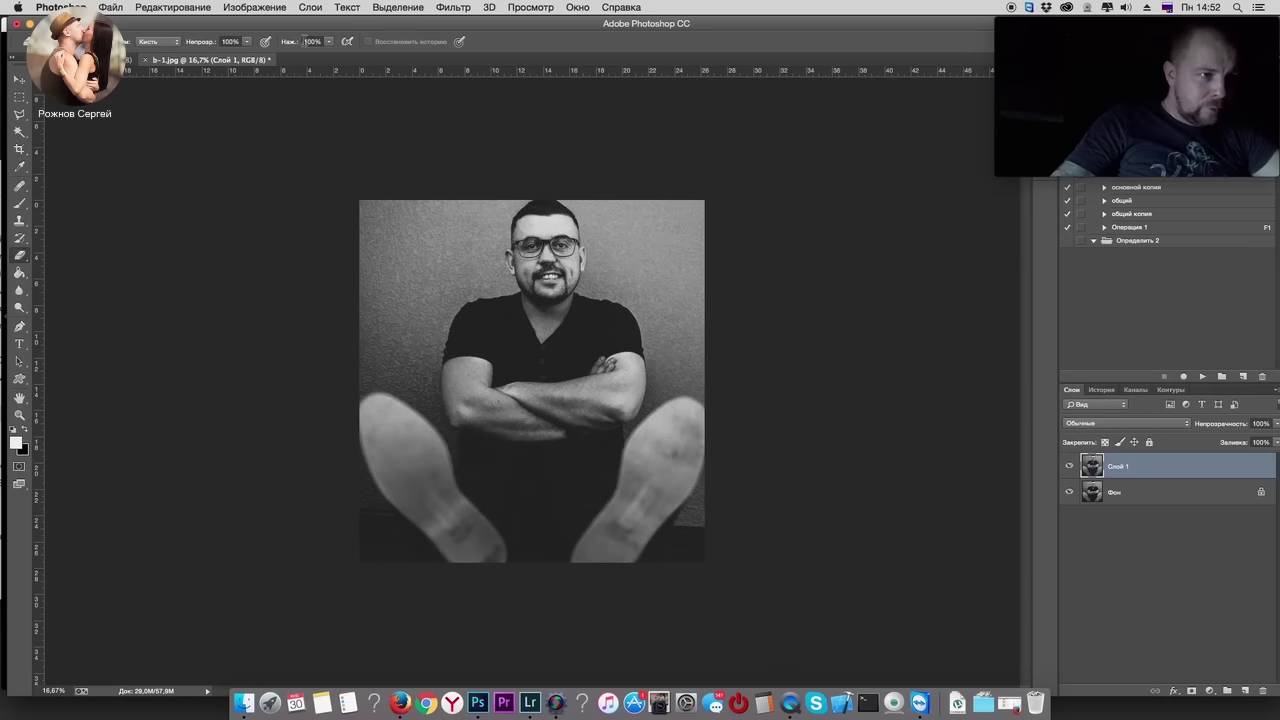
left_click_drag(246, 41, 229, 55)
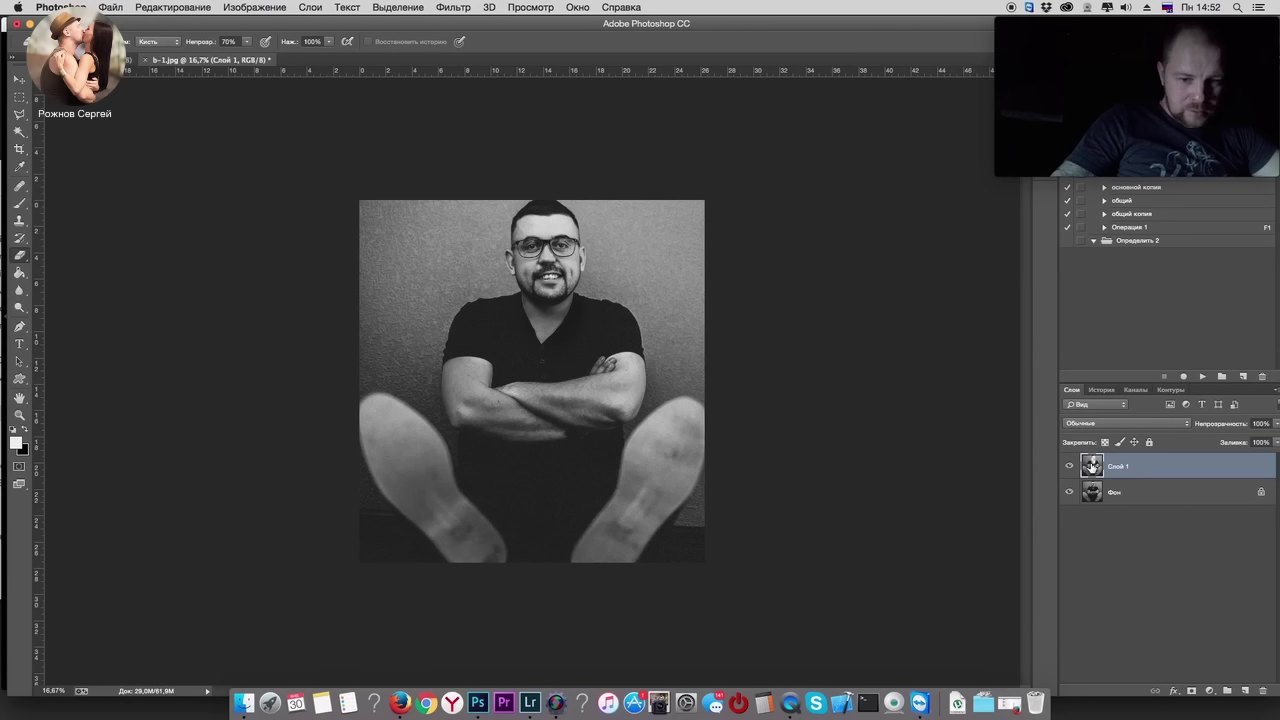
double_click(1092, 466)
left_click(1151, 409)
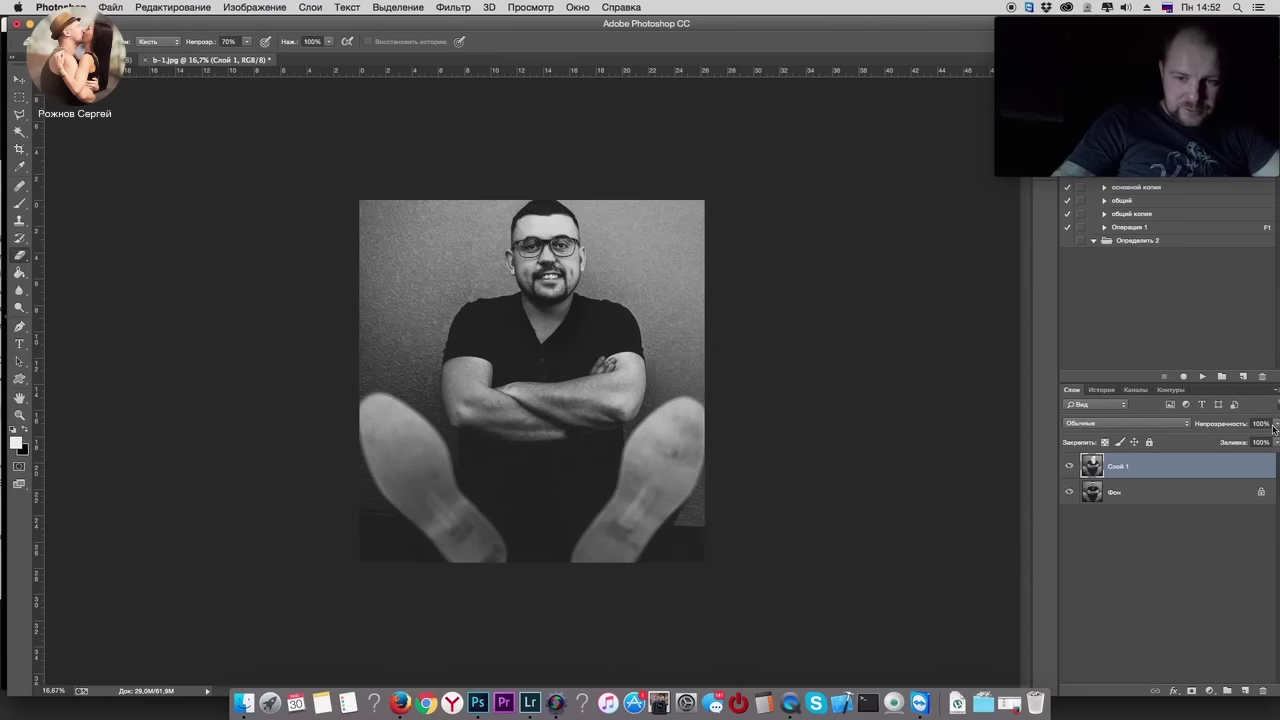
left_click(1275, 425)
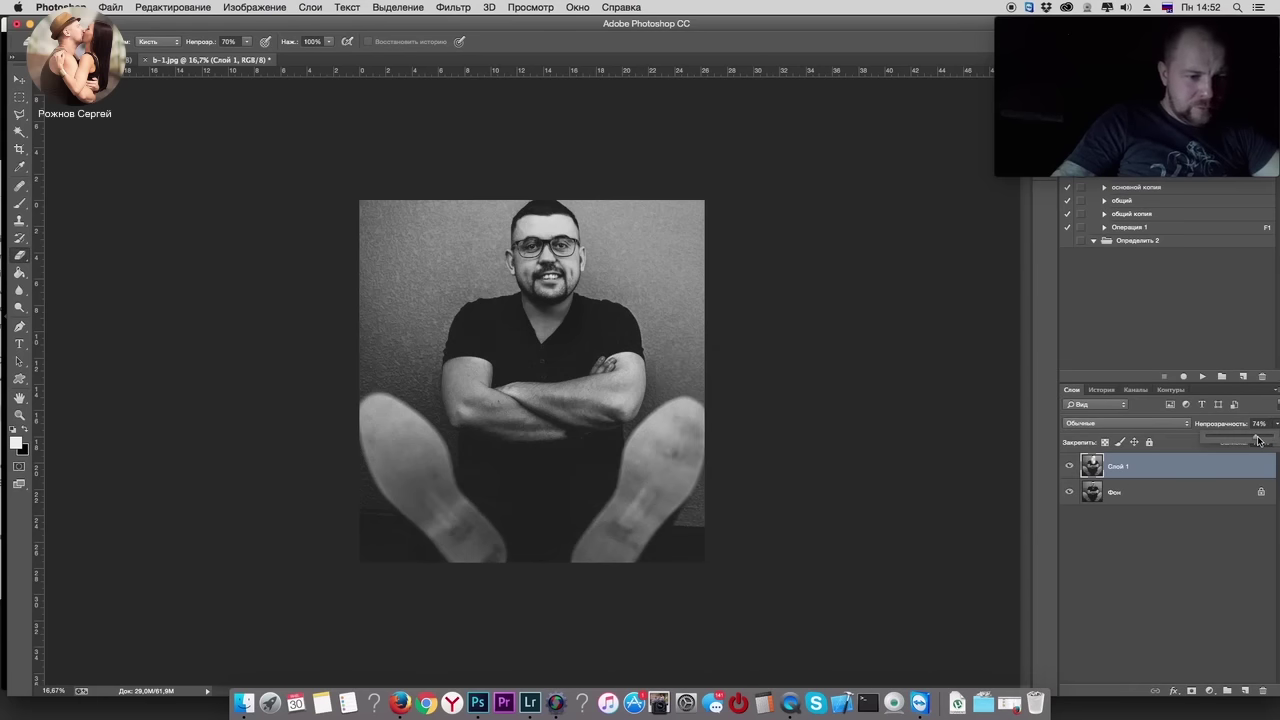
Step: Split the This Layer black blending slider so the grain fades out of the deepest shadows
double_click(1092, 466)
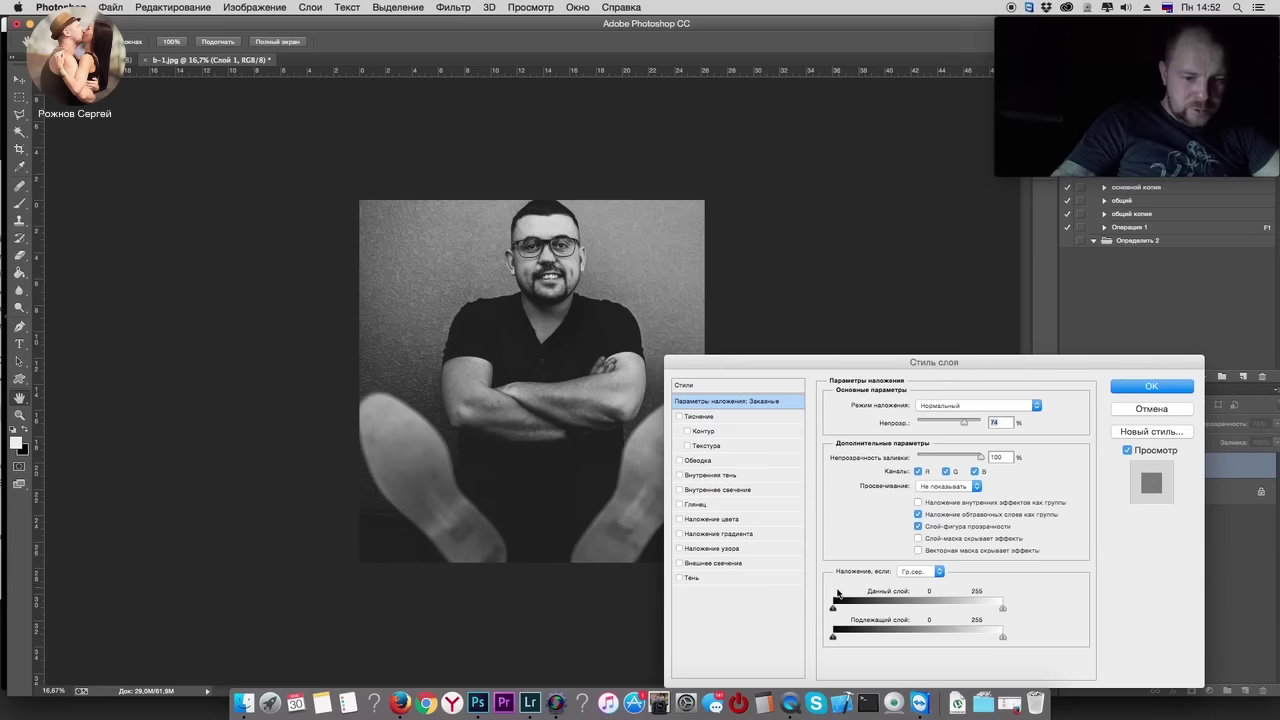
left_click_drag(836, 611, 853, 611)
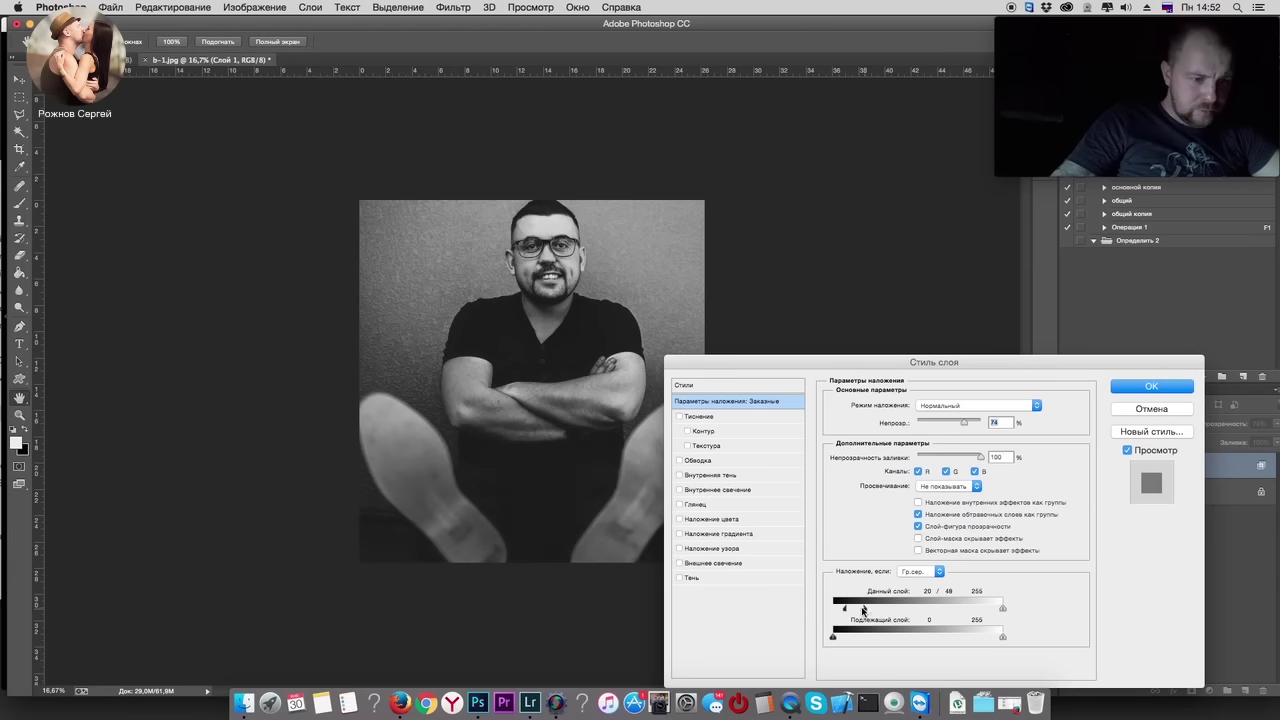
left_click_drag(845, 611, 838, 612)
left_click(1120, 386)
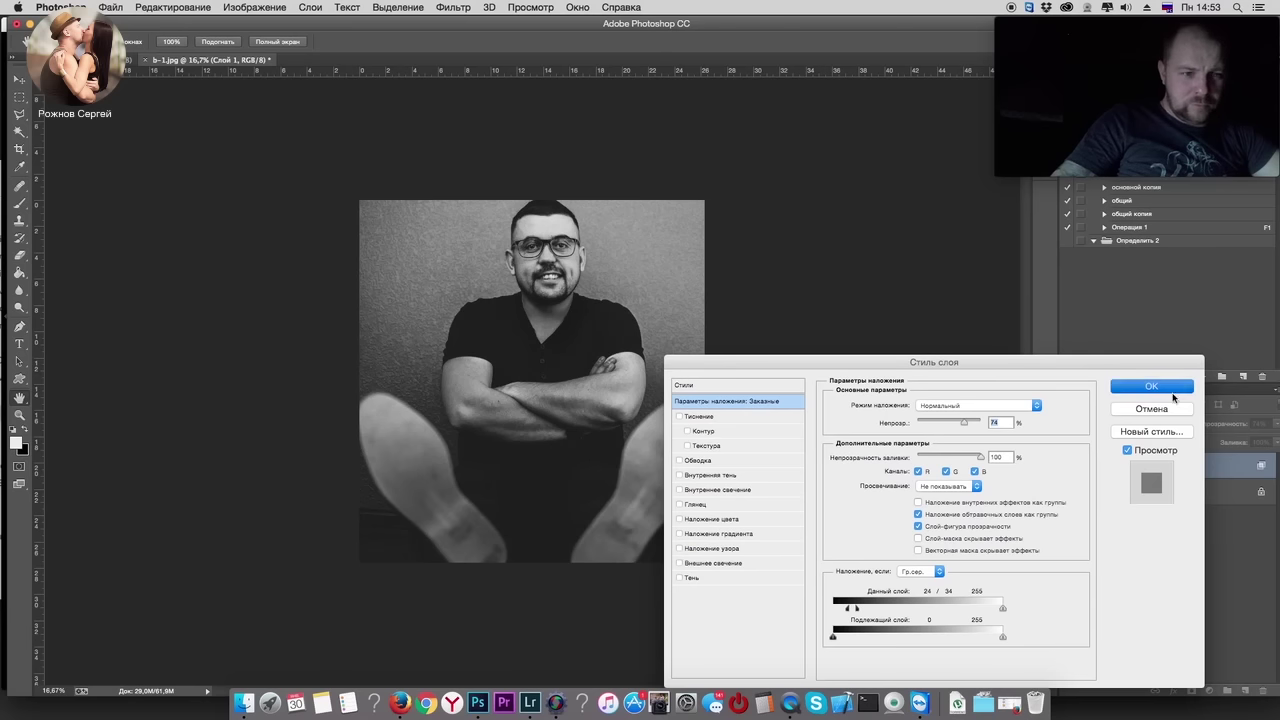
key("super+plus")
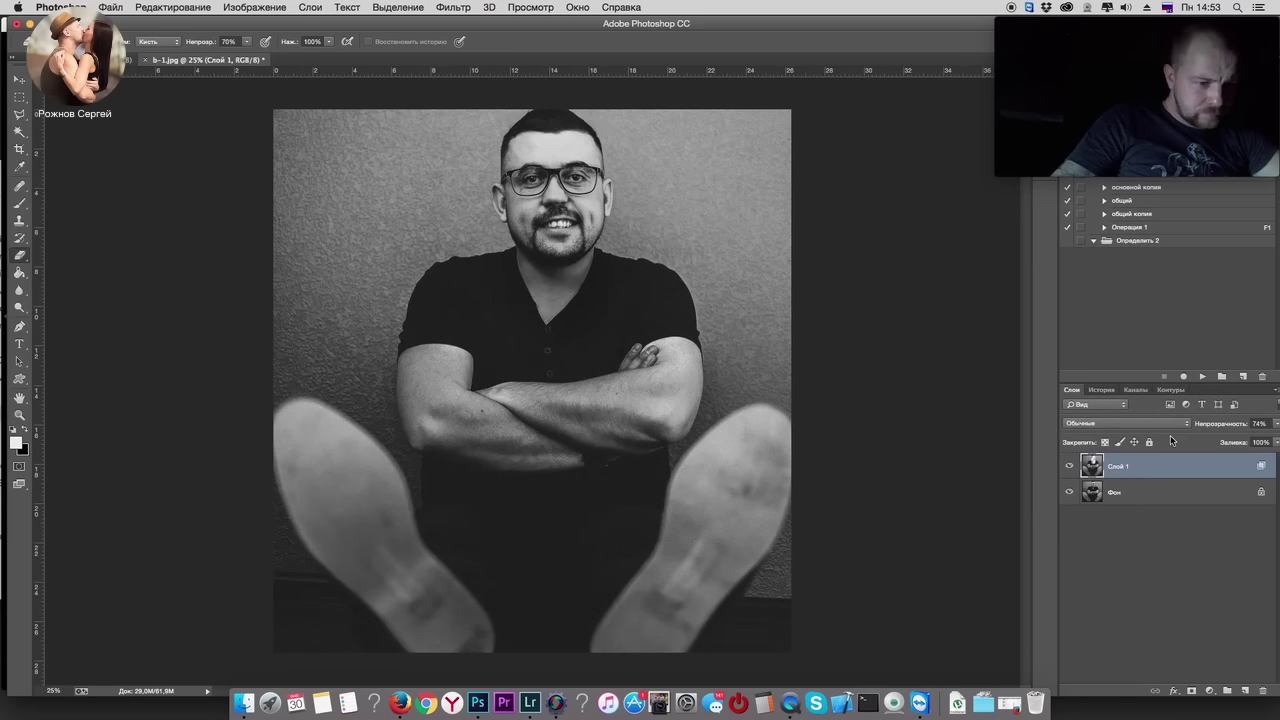
key("super+minus")
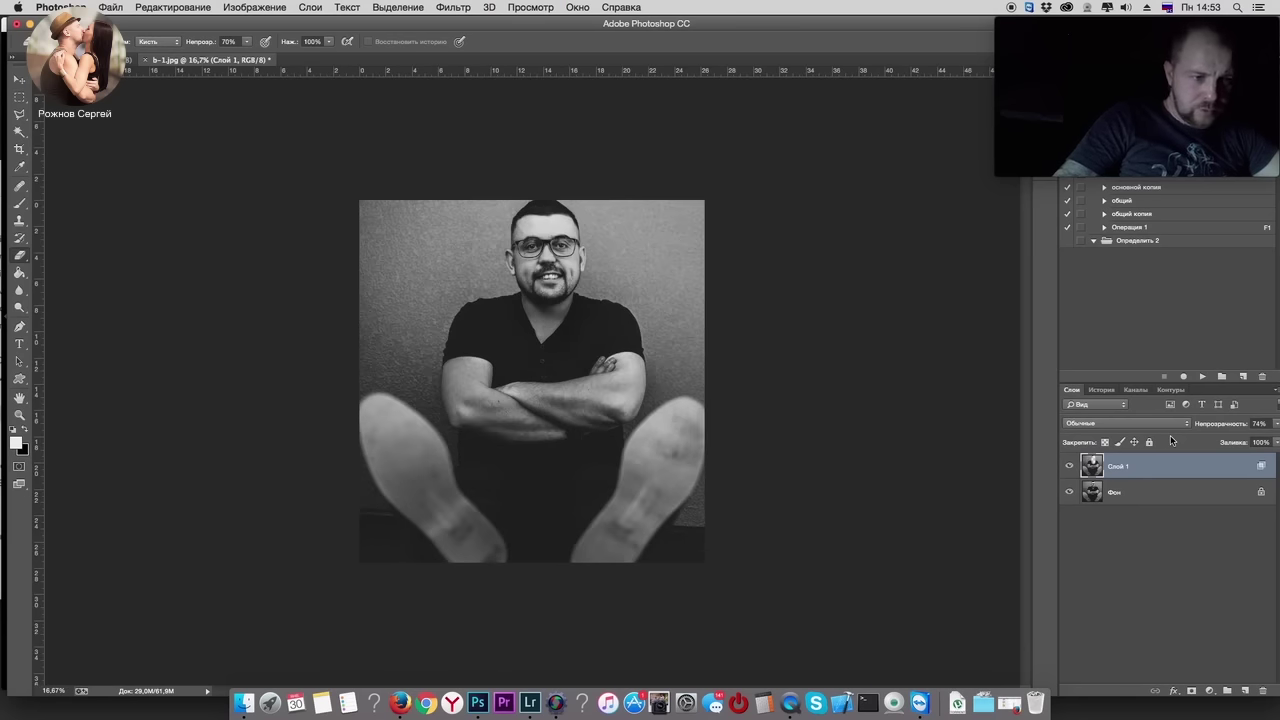